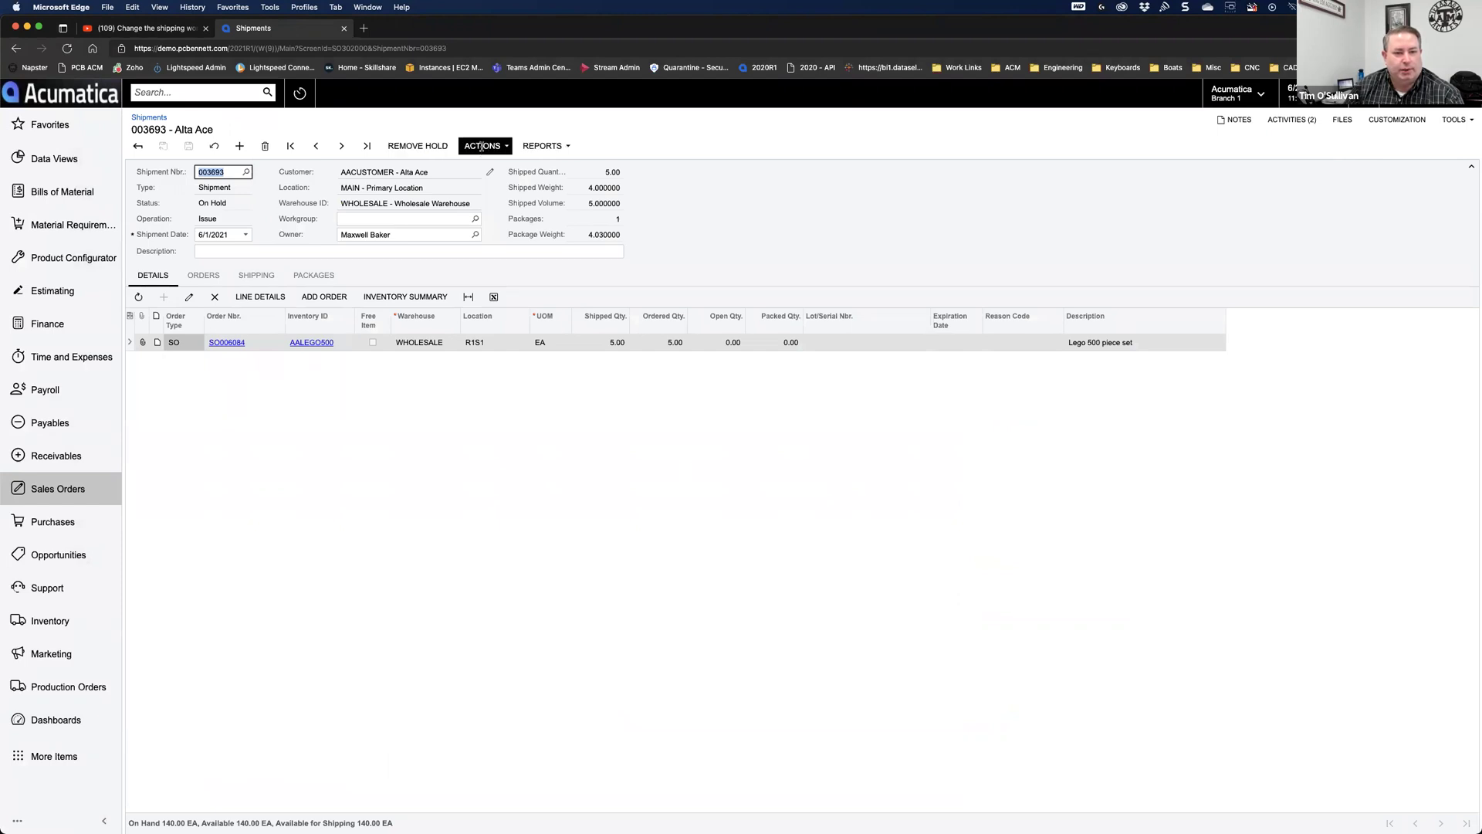
# Step: Look through the shipment's list of available actions
pyautogui.click(483, 146)
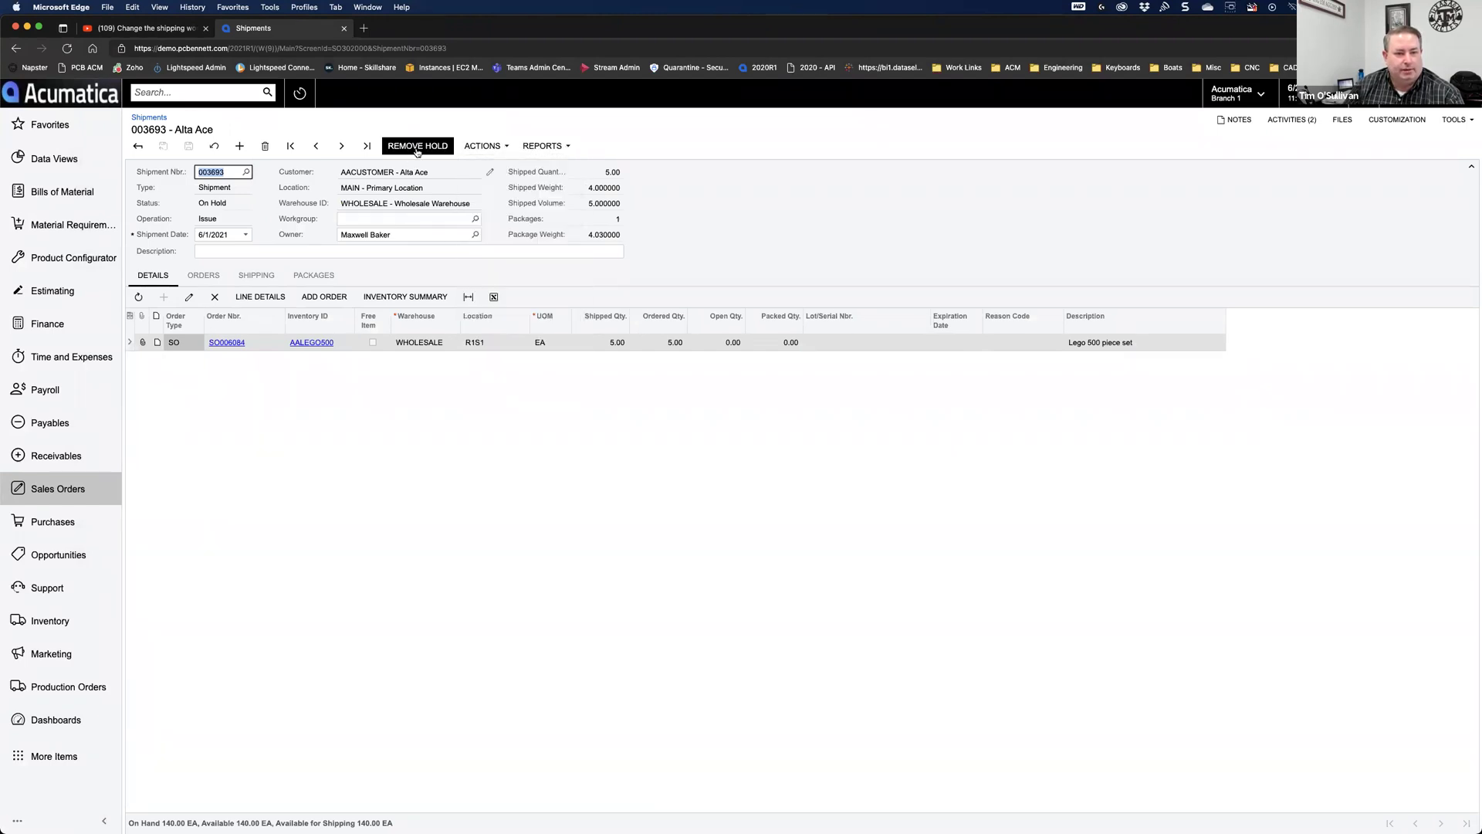
pyautogui.click(482, 145)
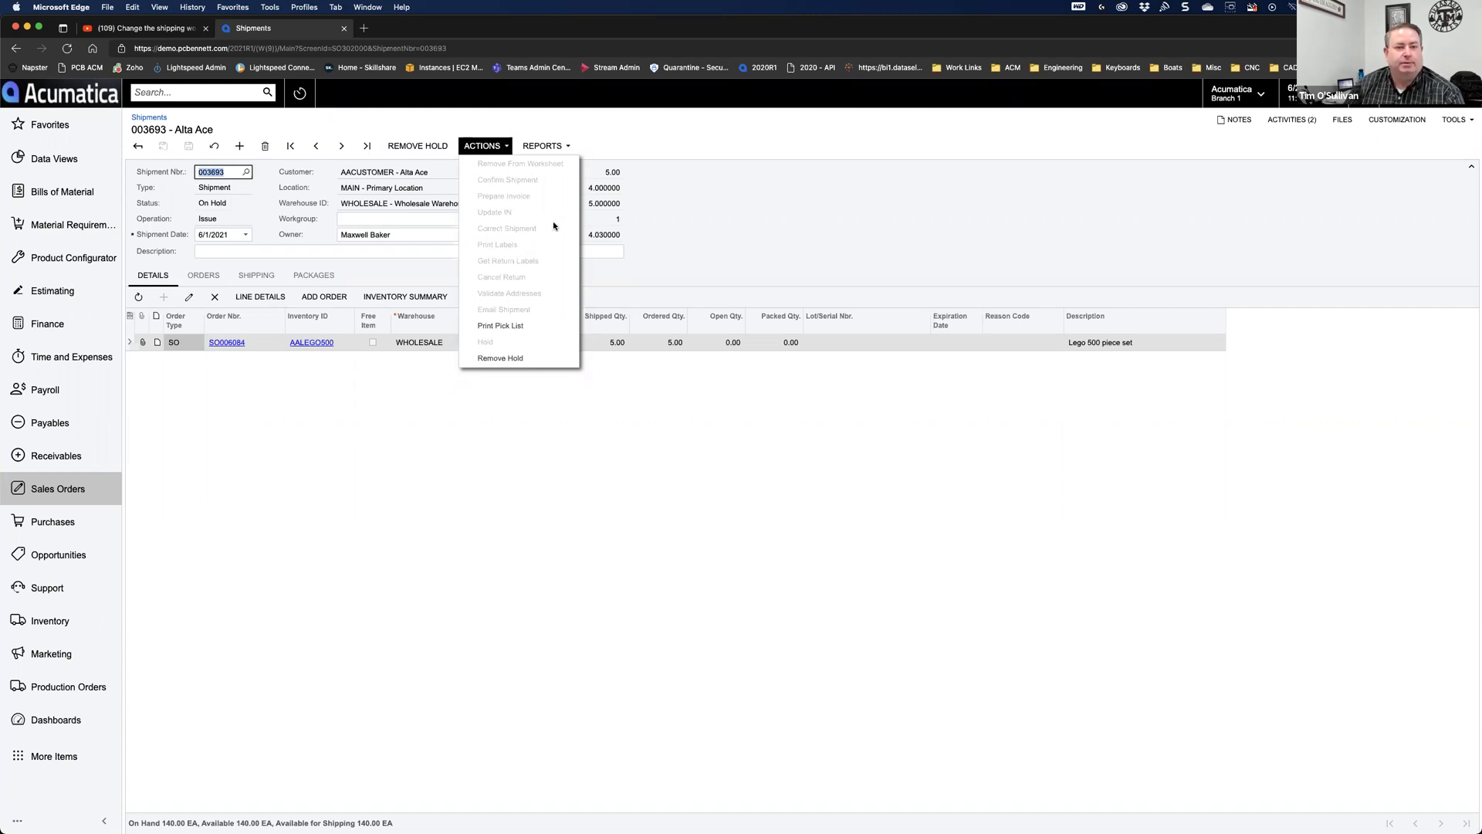
pyautogui.click(783, 216)
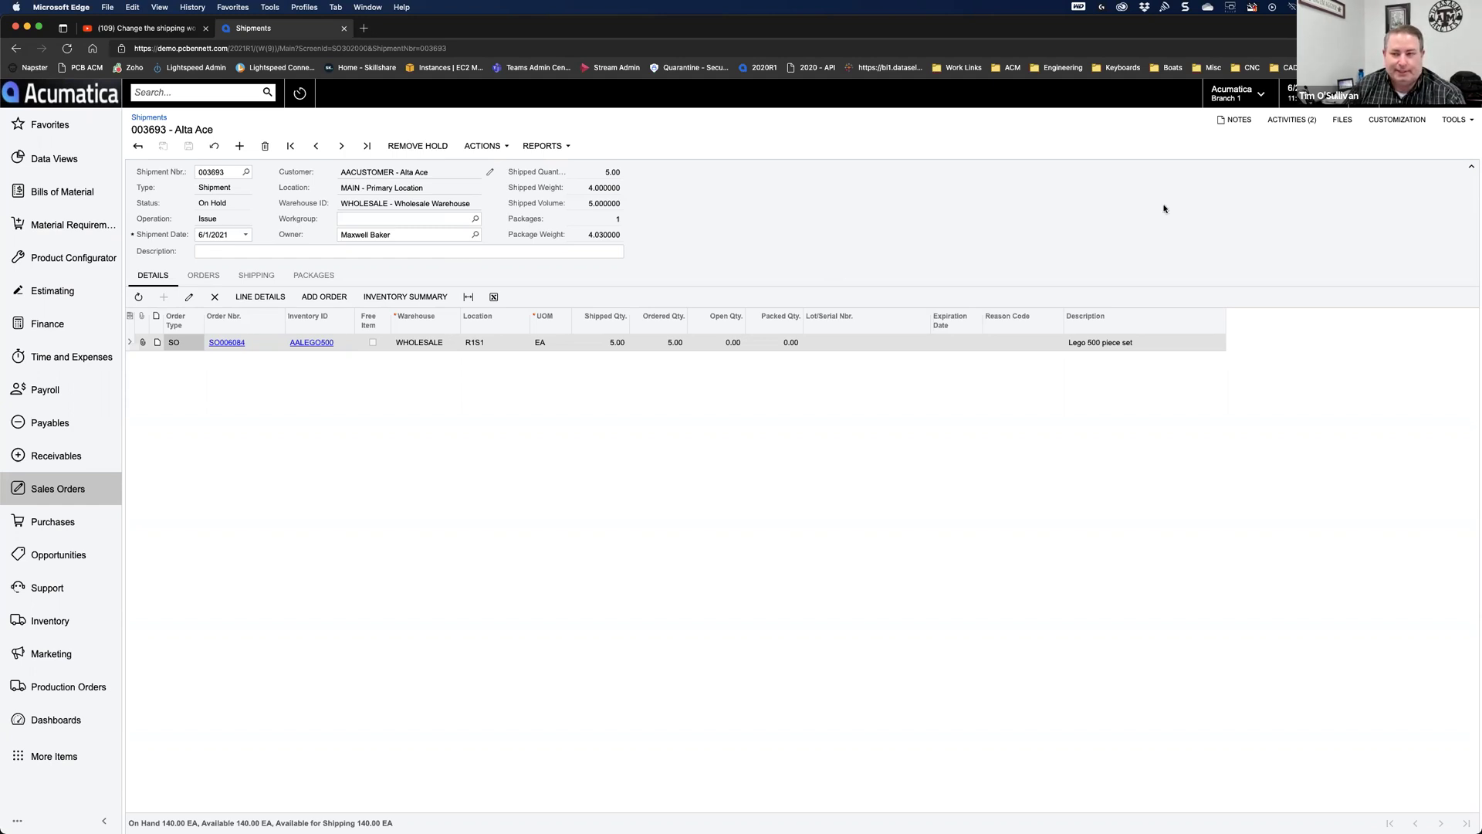
# Step: Check the Acumatica version and build number in the installation information
pyautogui.click(1389, 123)
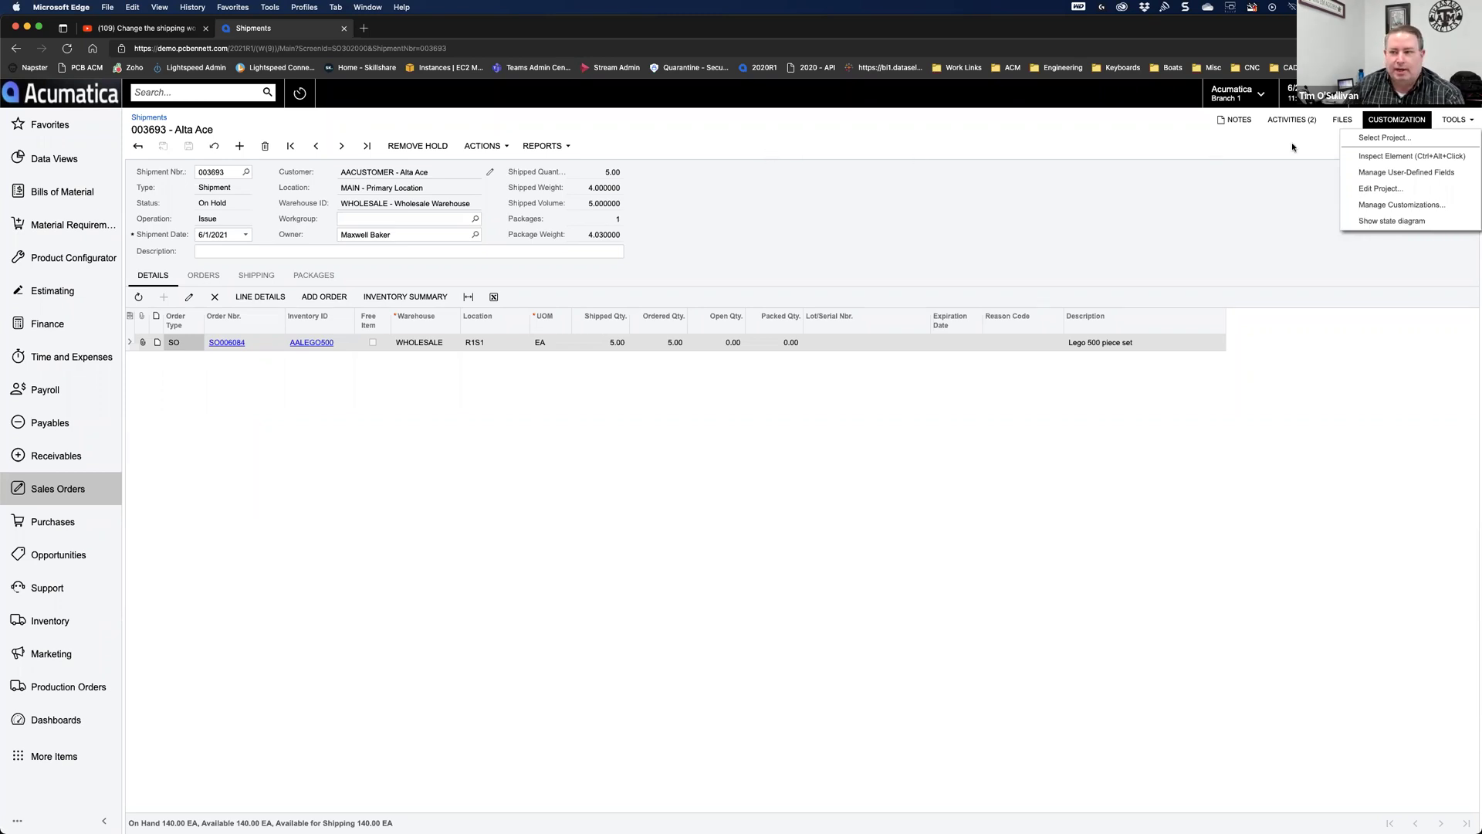
pyautogui.click(1457, 120)
pyautogui.click(1396, 305)
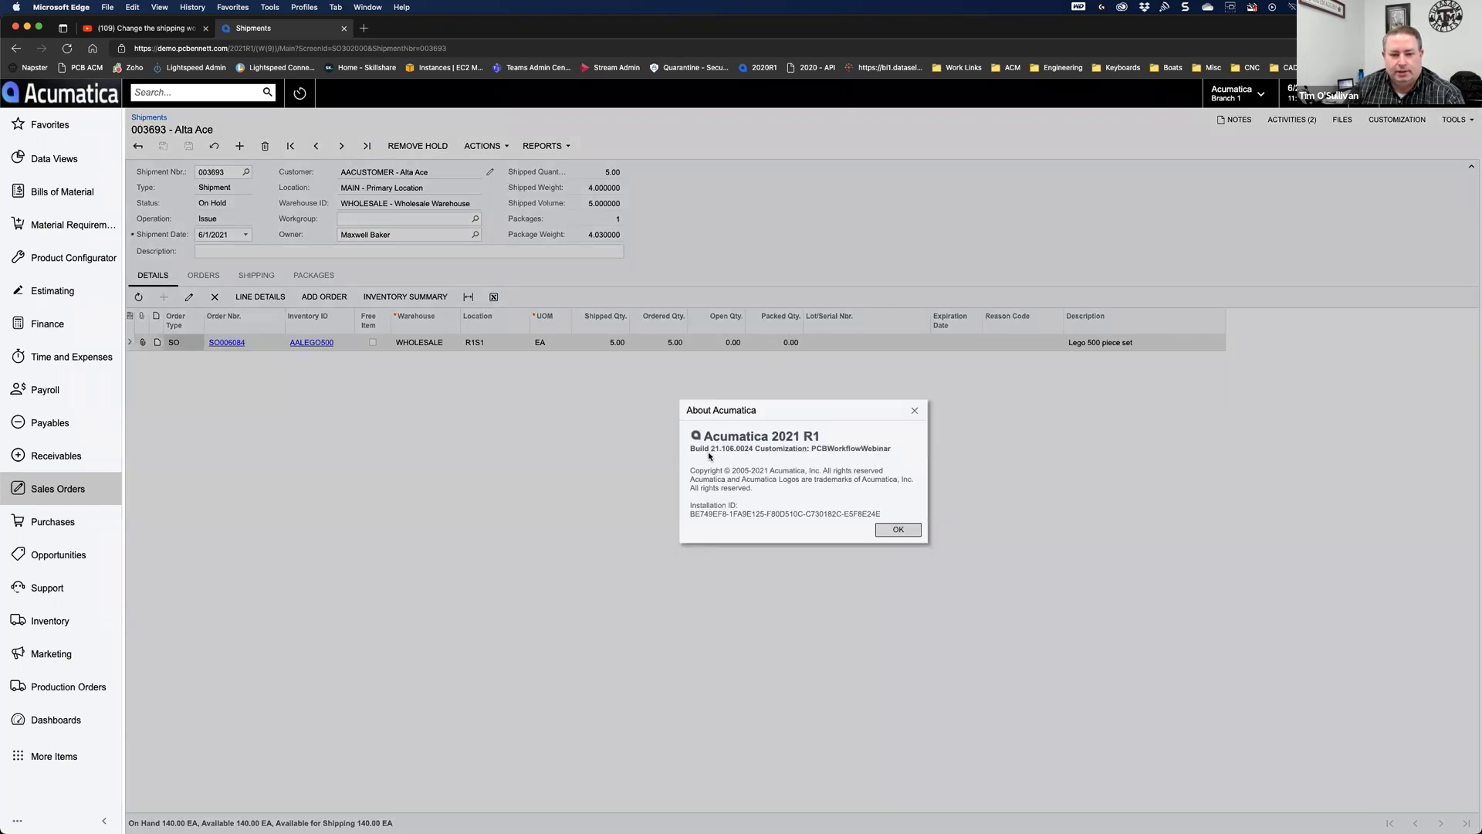
pyautogui.moveTo(711, 450)
pyautogui.mouseDown()
pyautogui.moveTo(888, 456)
pyautogui.moveTo(735, 451)
pyautogui.mouseUp()
pyautogui.press('Return')
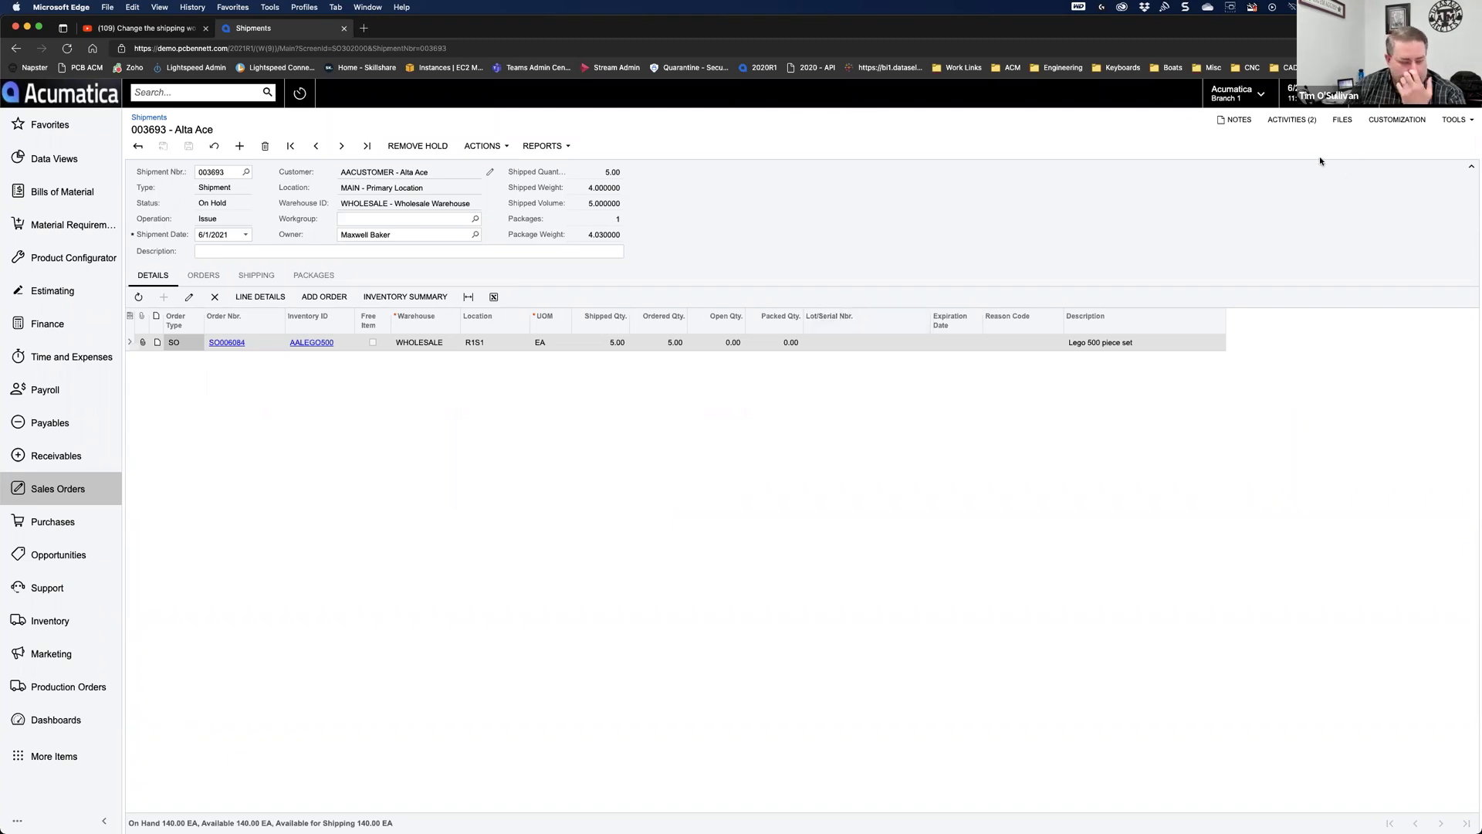
pyautogui.click(1397, 121)
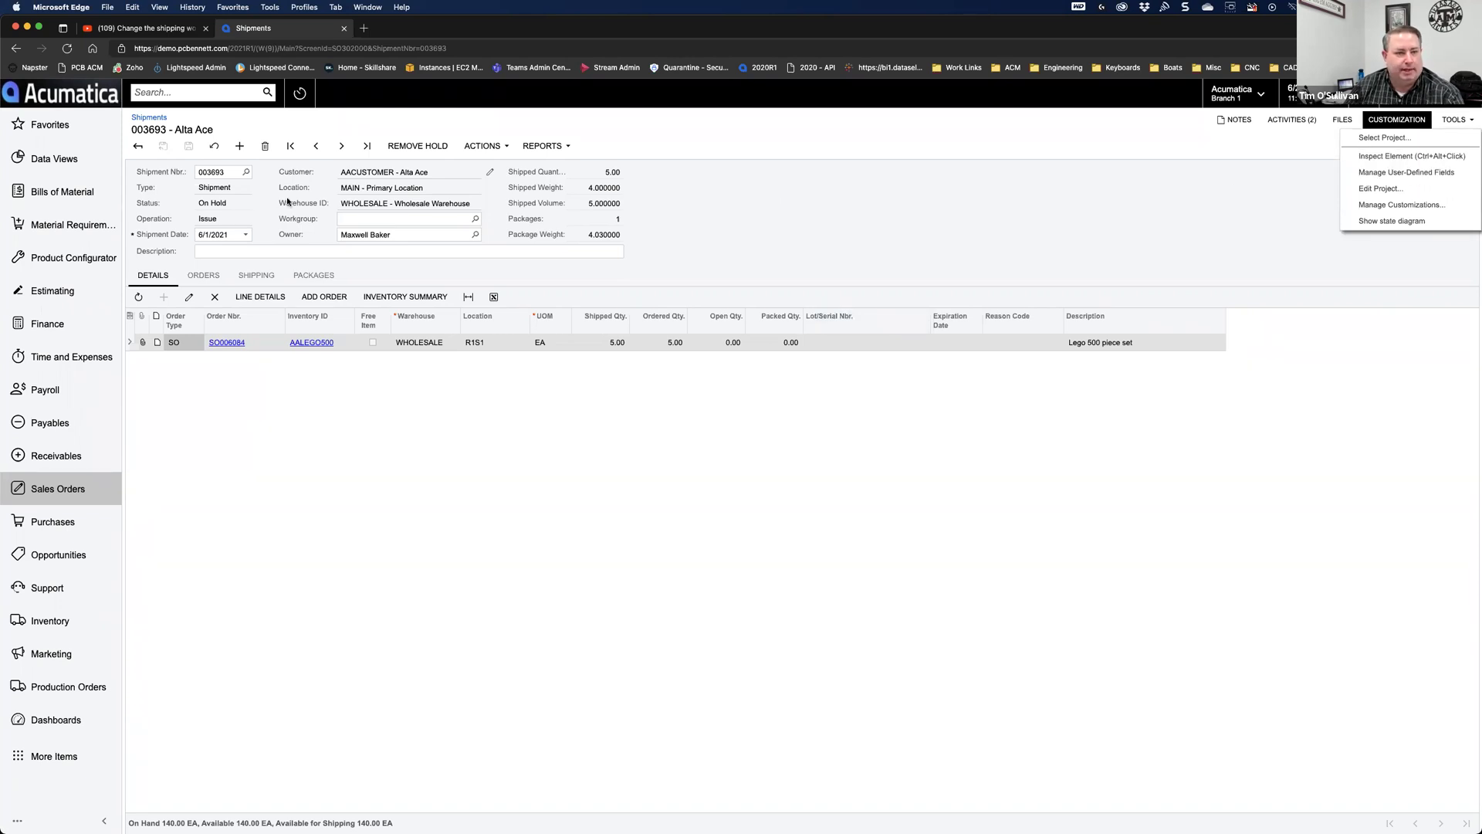
# Step: Open the Attributes screen and load the INSPECTOR attribute
pyautogui.click(175, 94)
pyautogui.write('at')
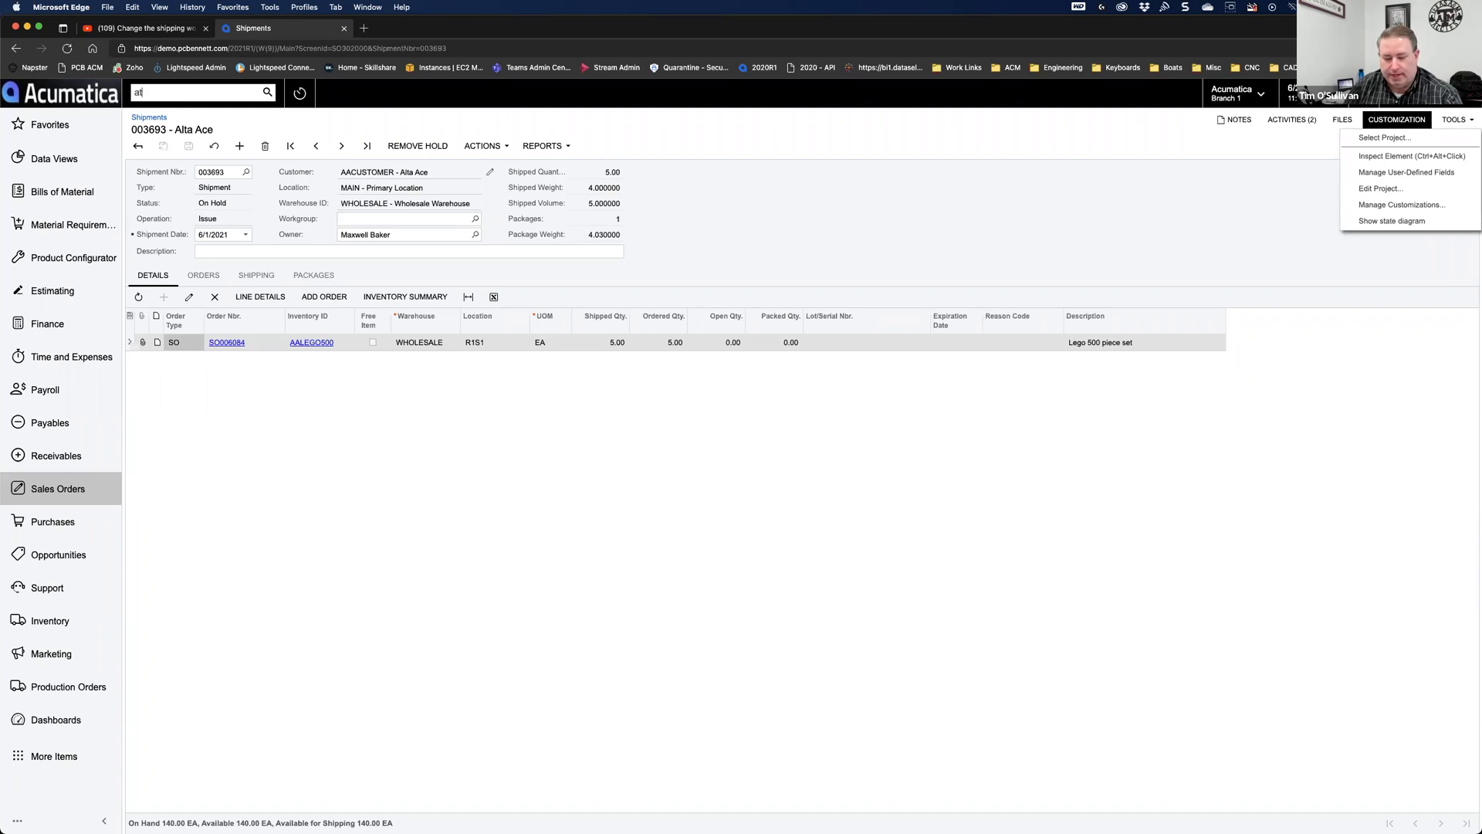
pyautogui.write('tribute')
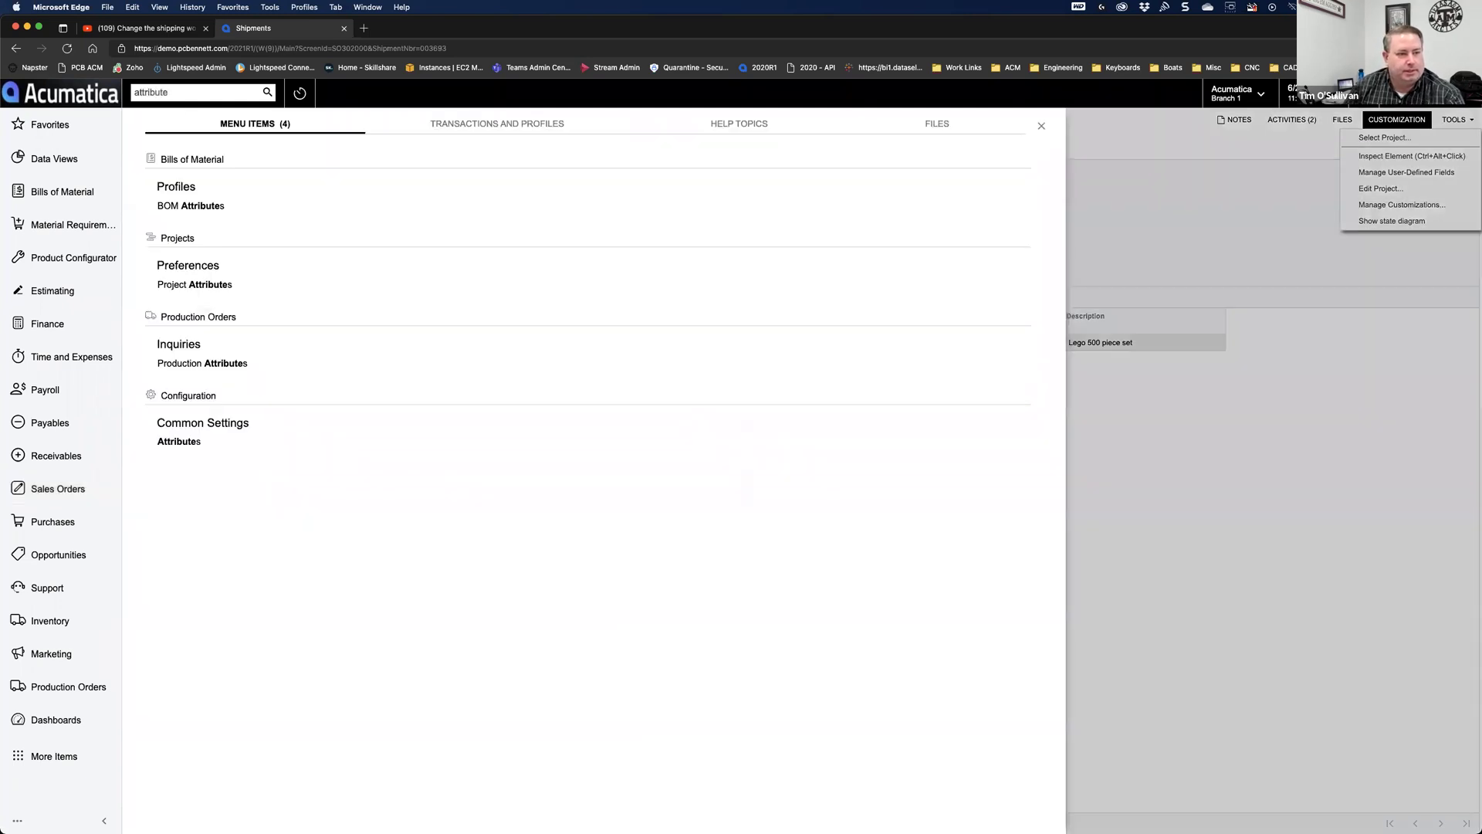
pyautogui.click(174, 443)
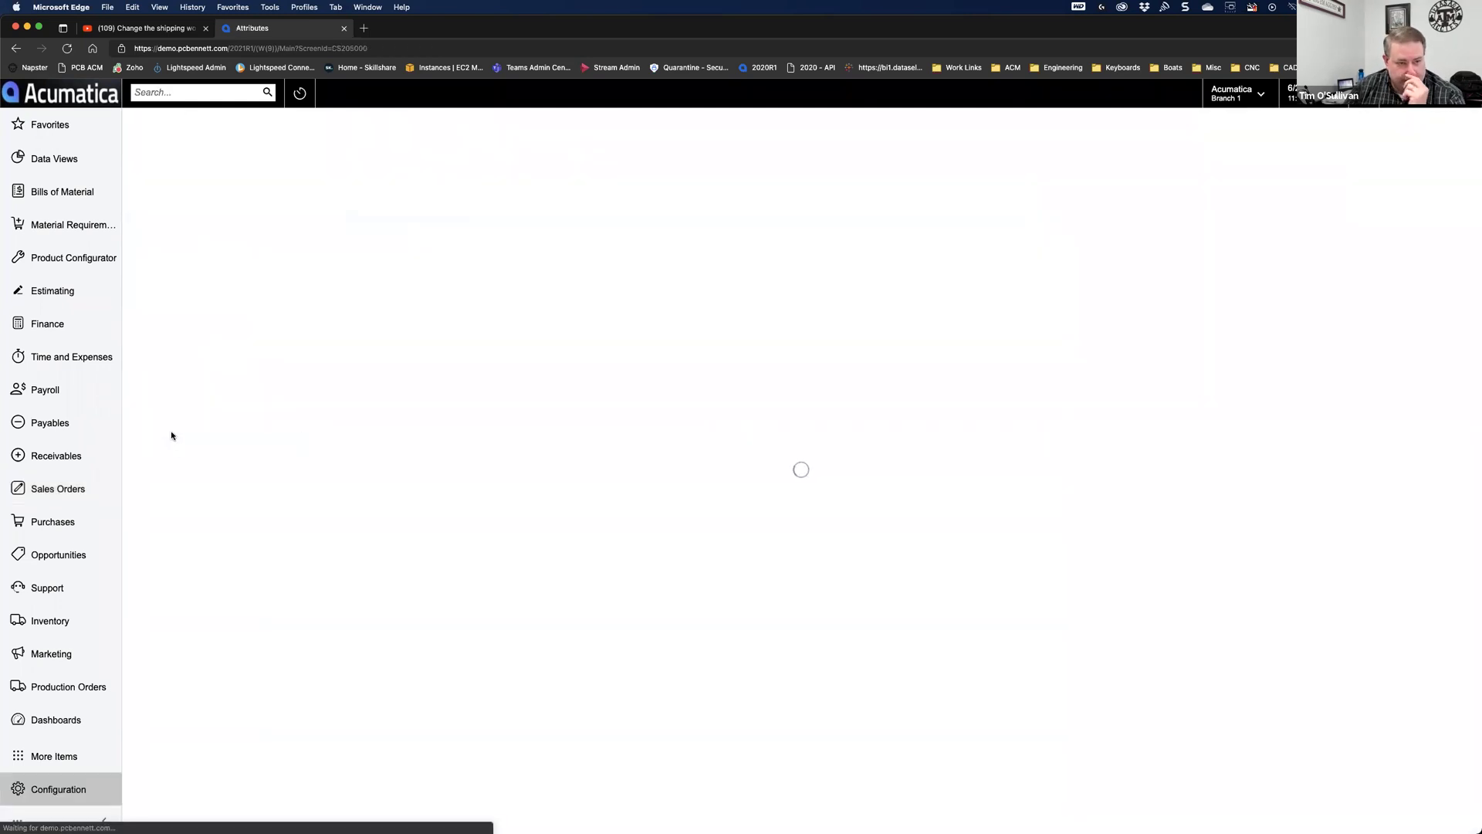
pyautogui.click(338, 178)
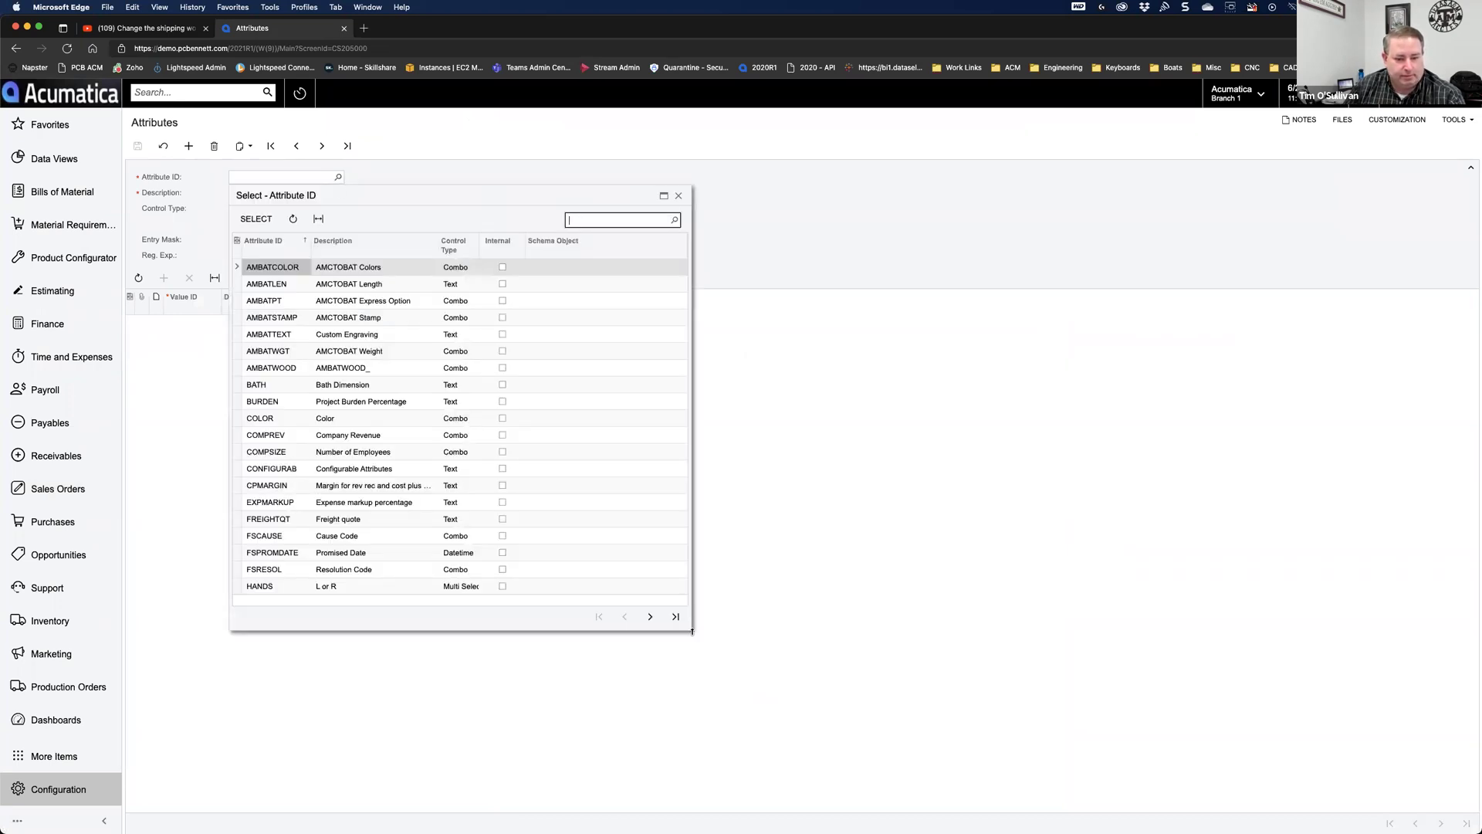
pyautogui.click(650, 616)
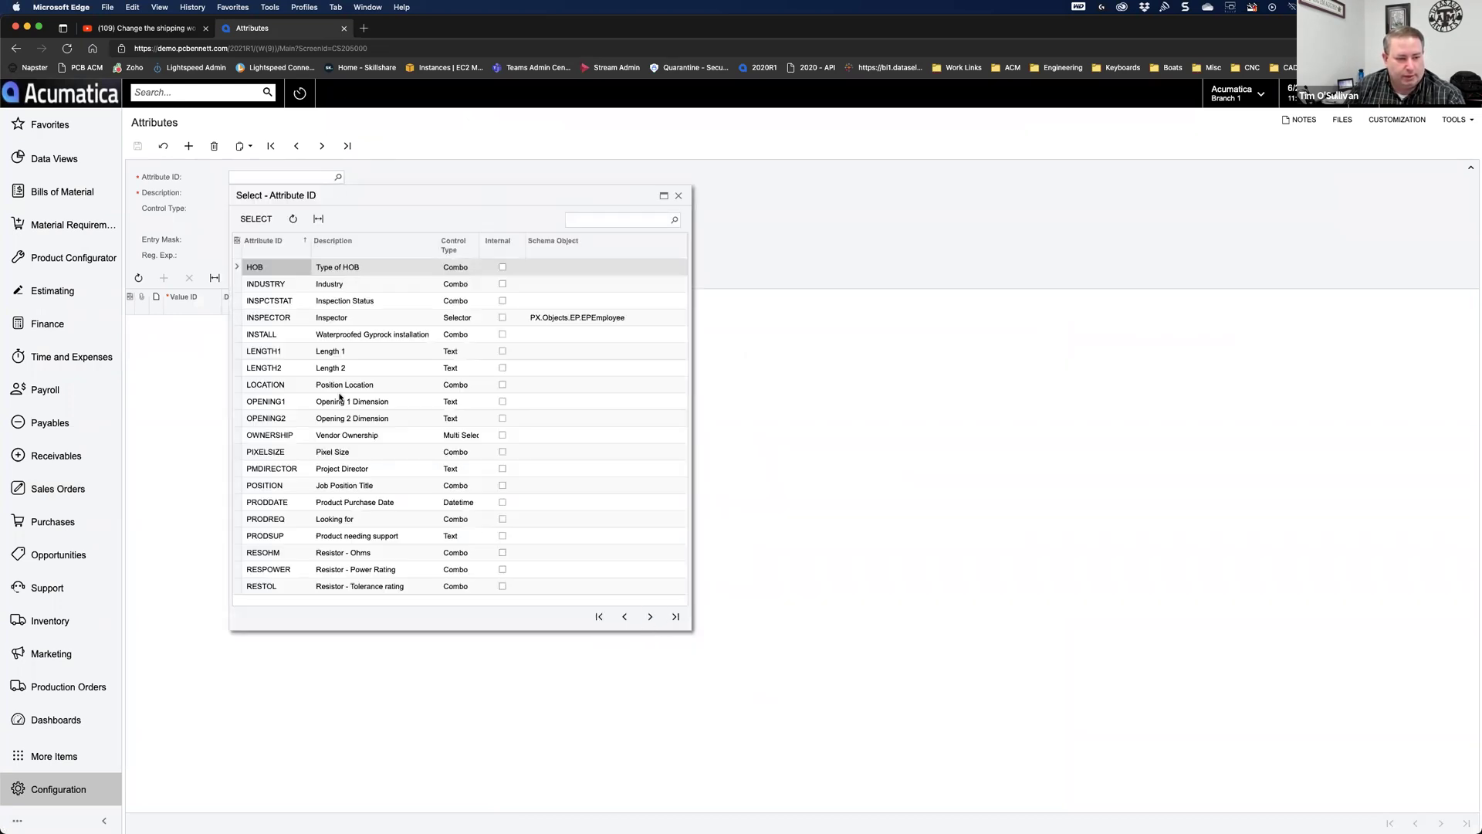
pyautogui.click(290, 319)
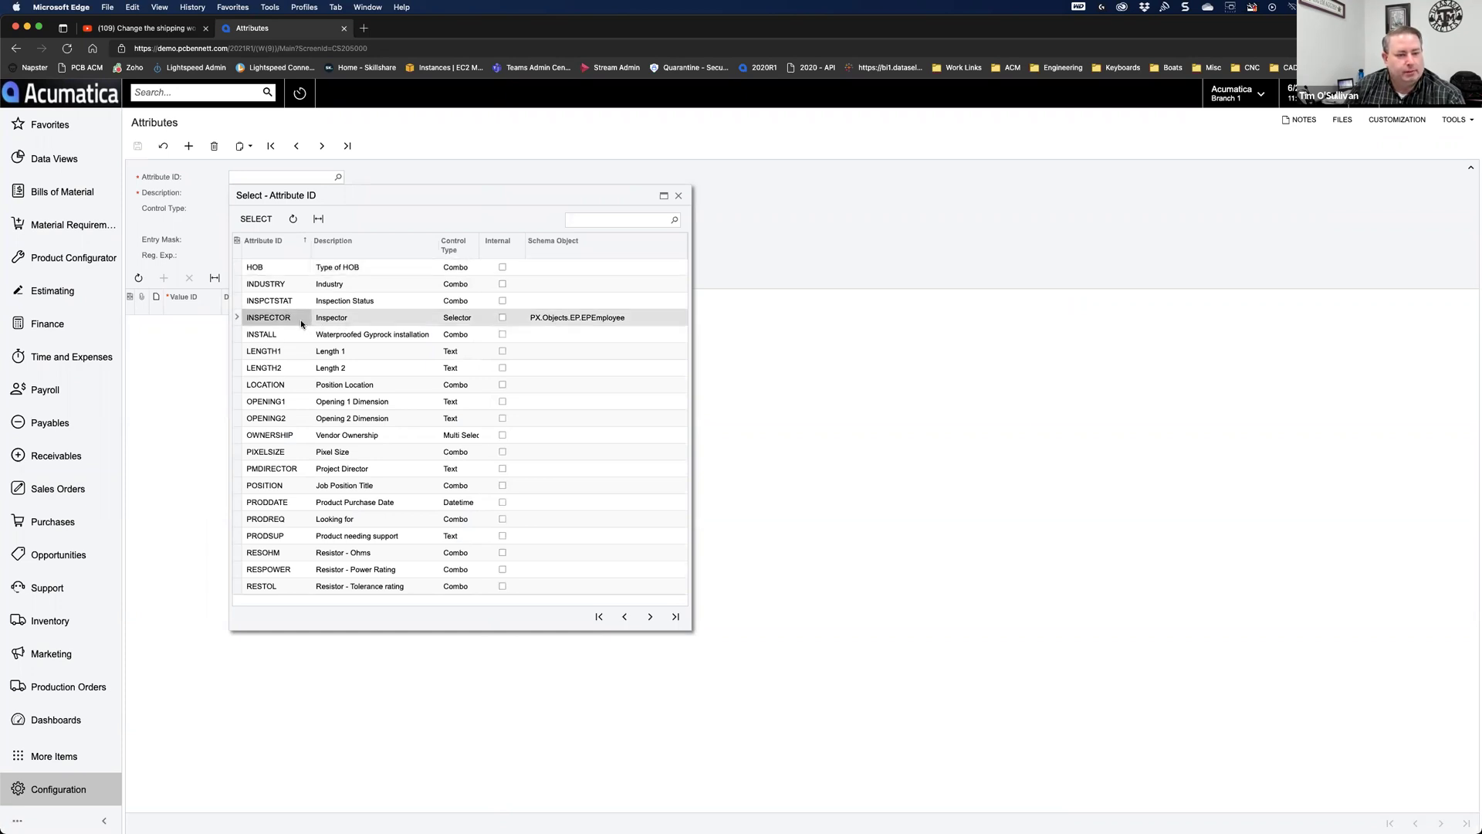
pyautogui.doubleClick(305, 323)
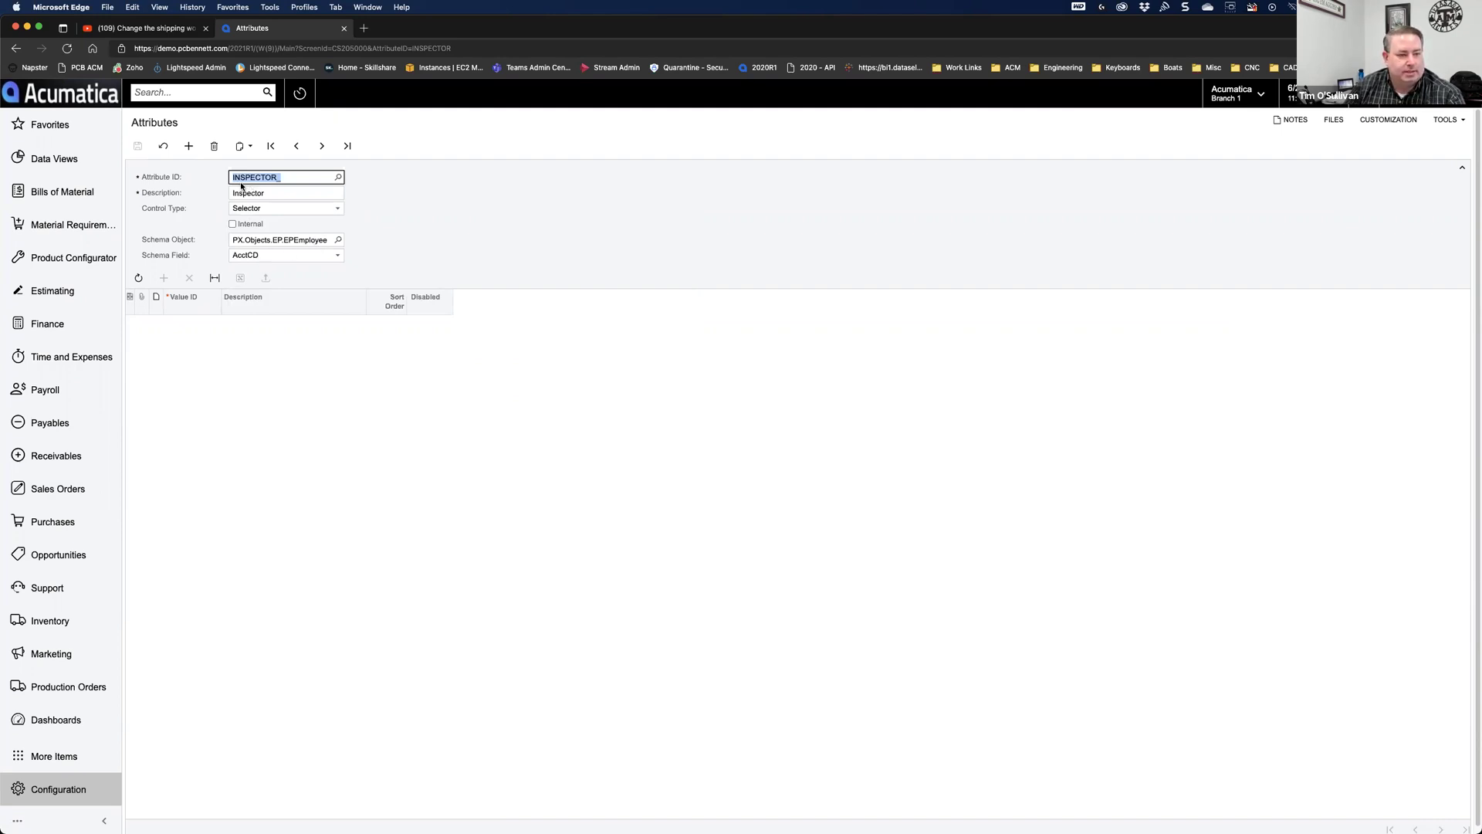
# Step: Load the INSPCTSTAT Inspection Status attribute with its Pass and Fail values
pyautogui.click(338, 177)
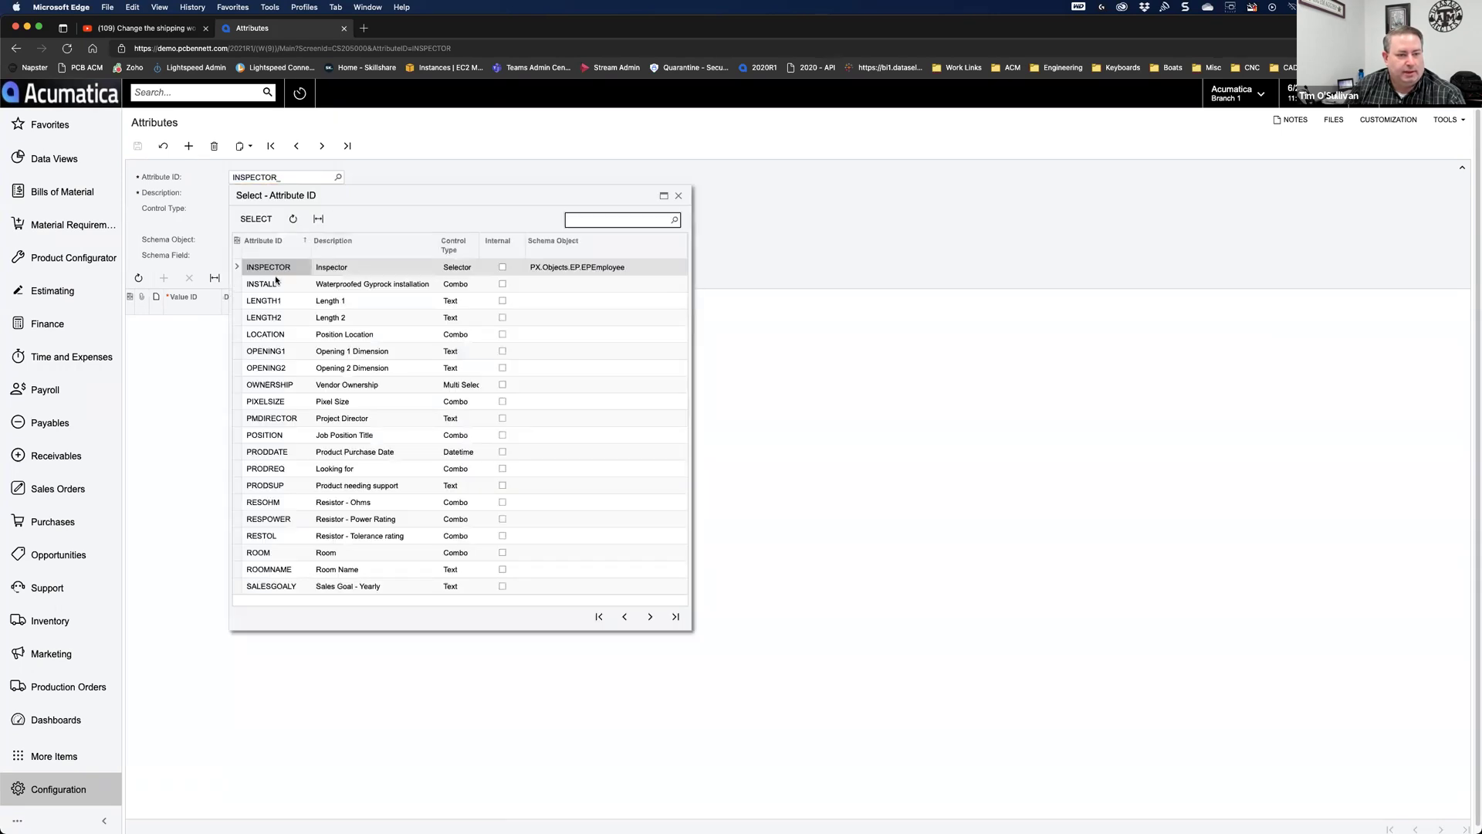
pyautogui.click(623, 617)
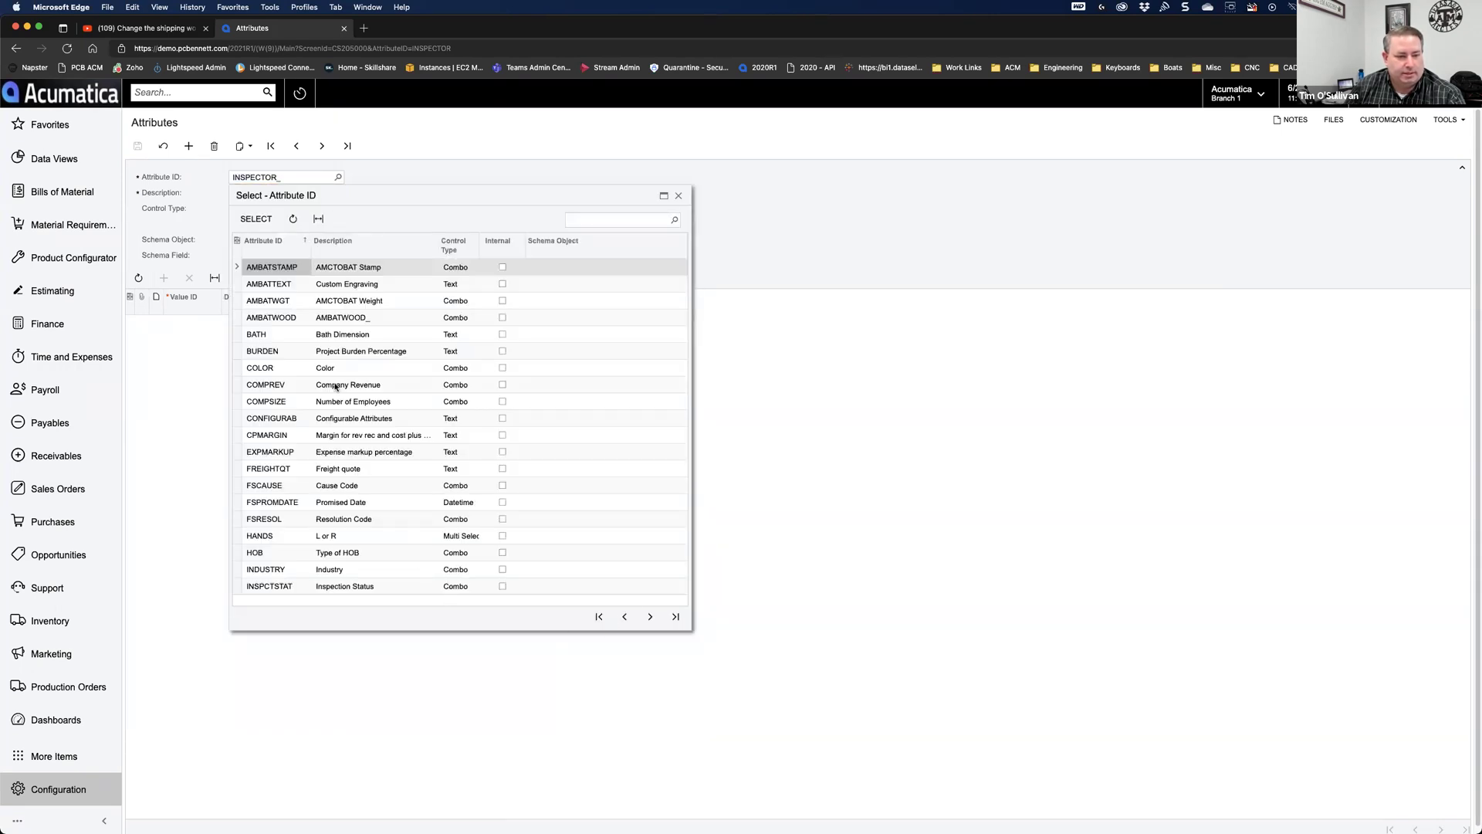
pyautogui.doubleClick(289, 587)
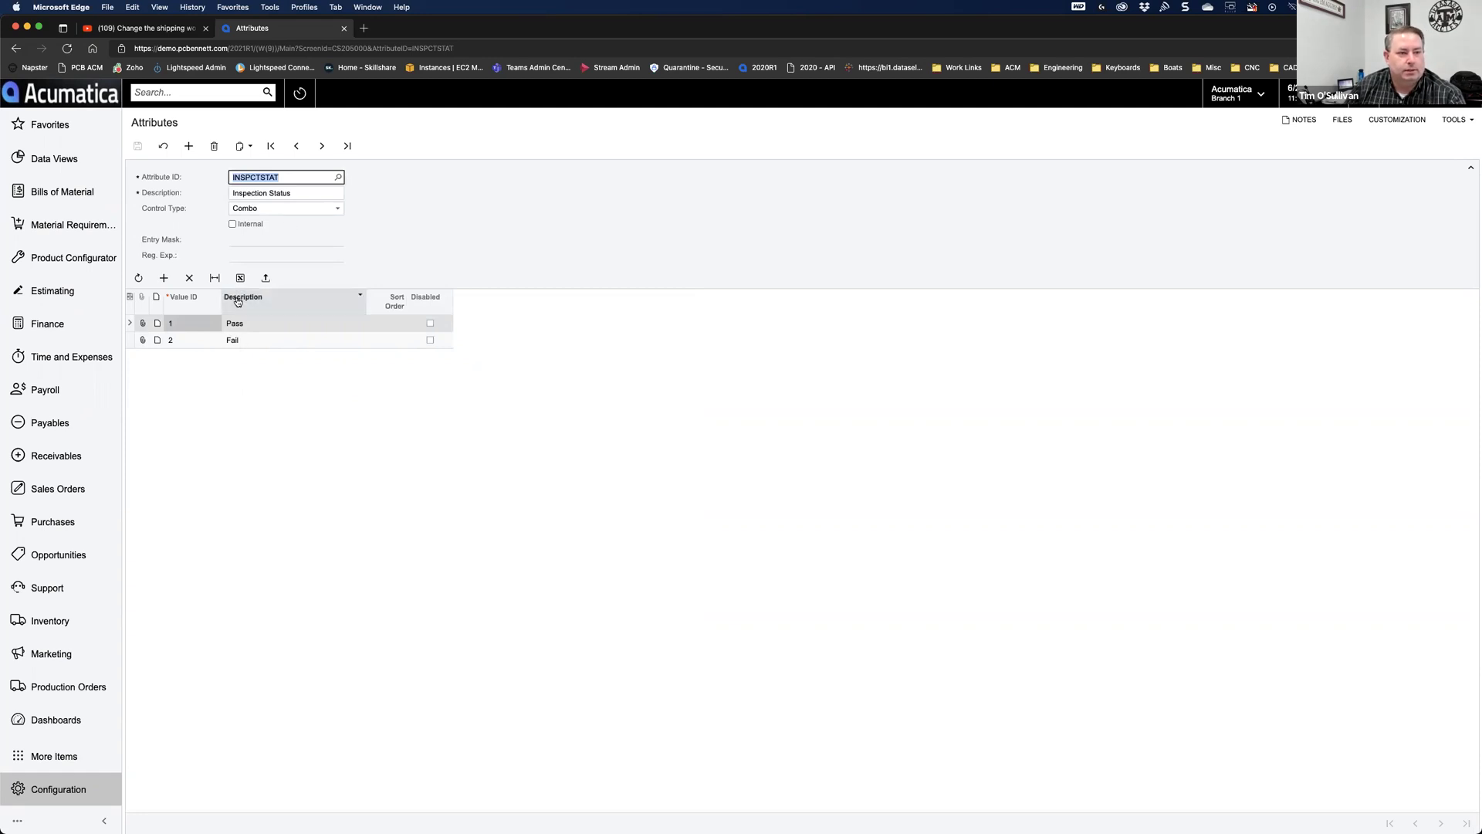
pyautogui.click(76, 497)
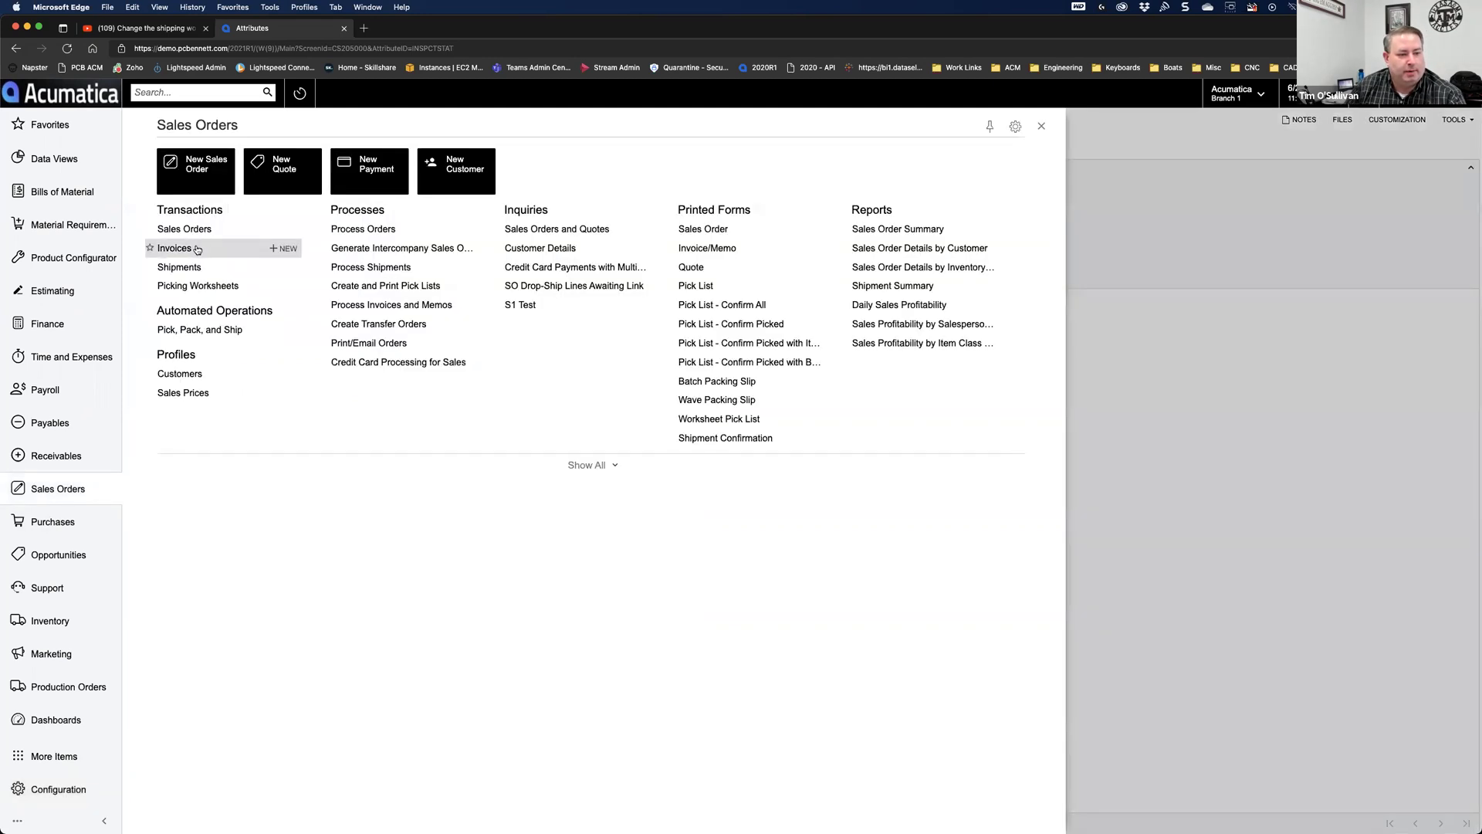
# Step: On a shipment's Manage User-Defined Fields screen, add INSPECTOR as the first field
pyautogui.click(182, 266)
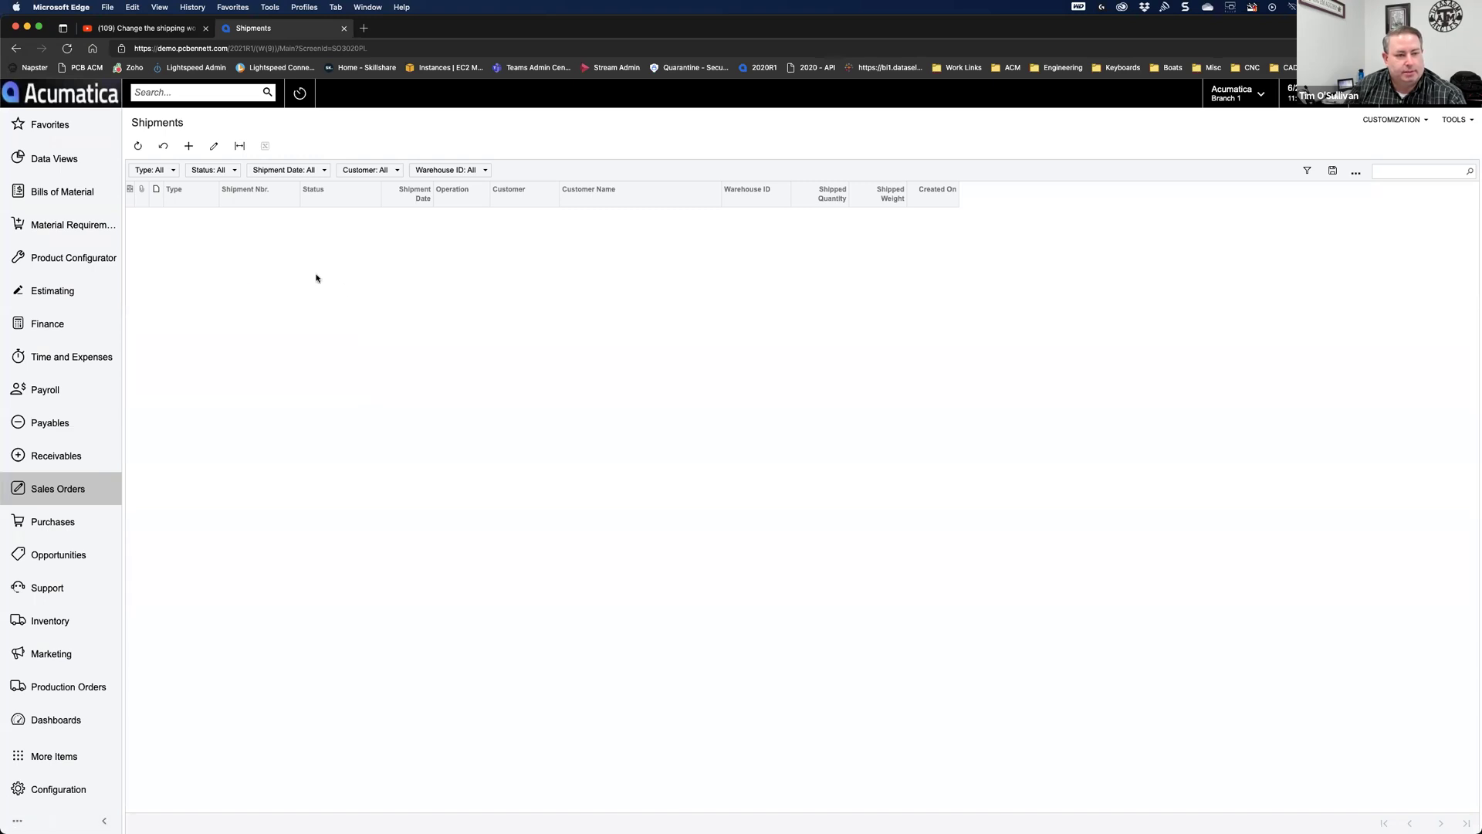
pyautogui.click(241, 217)
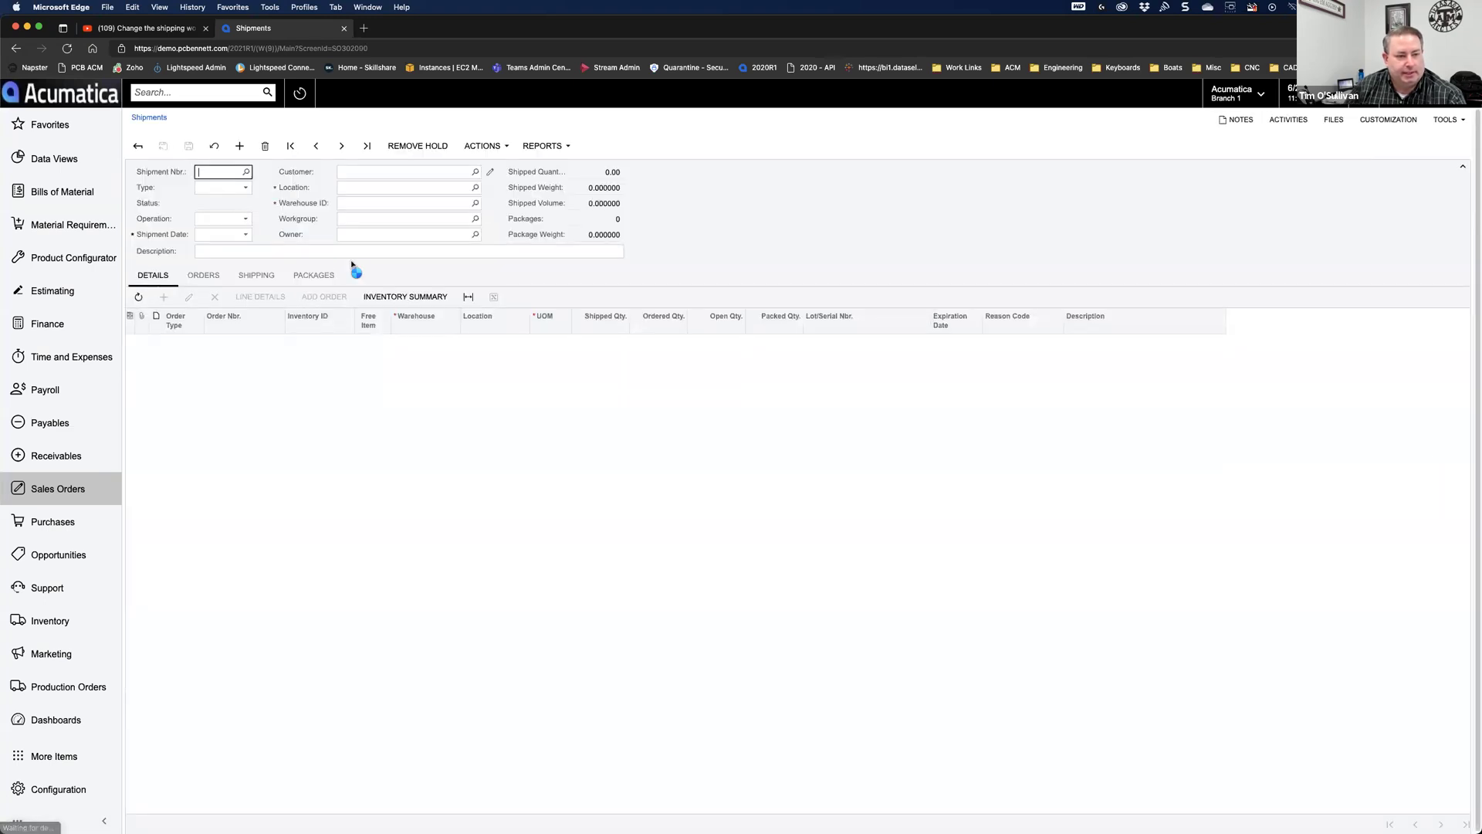
pyautogui.click(1405, 124)
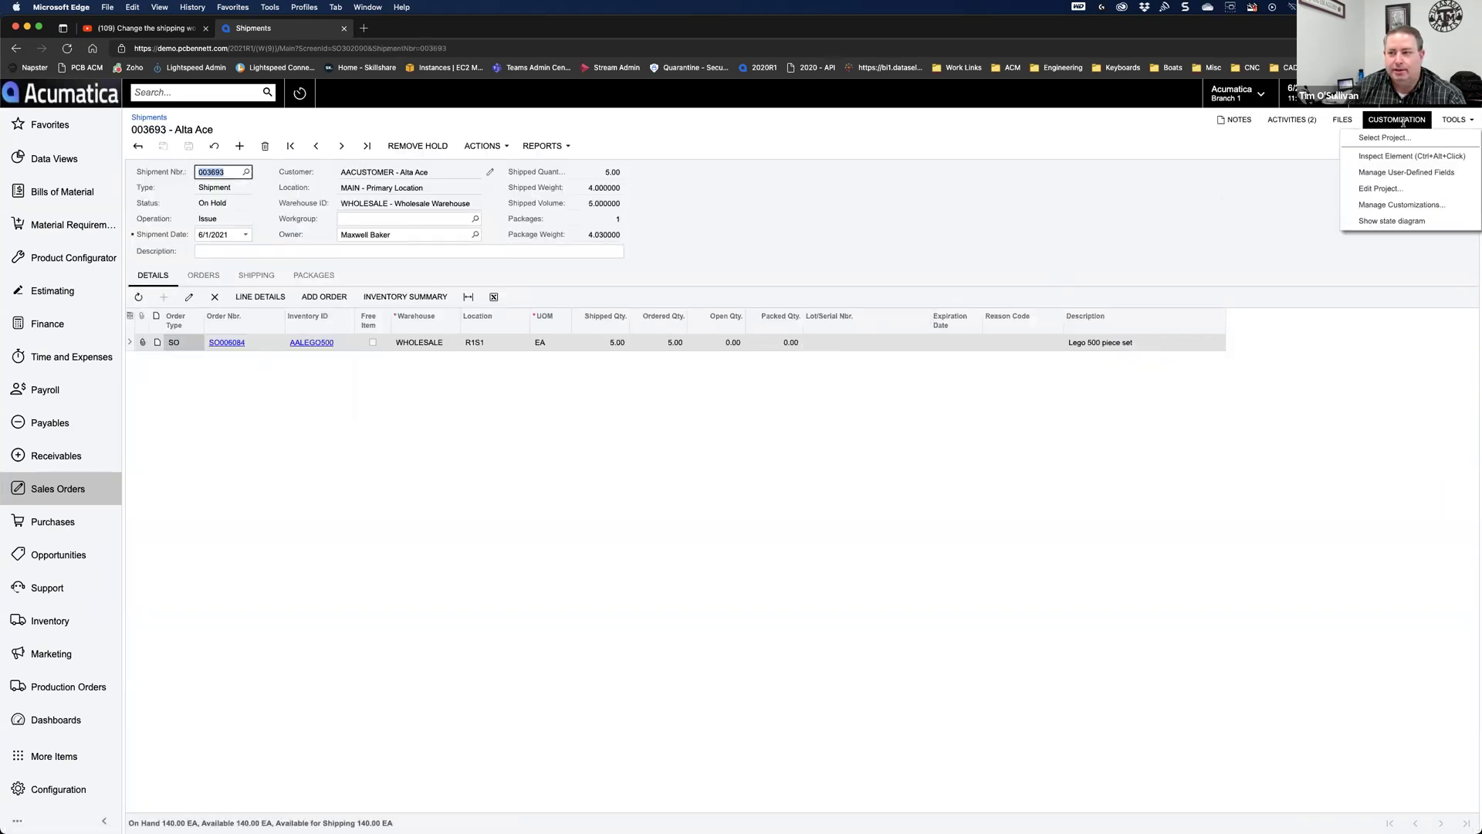
pyautogui.click(1379, 172)
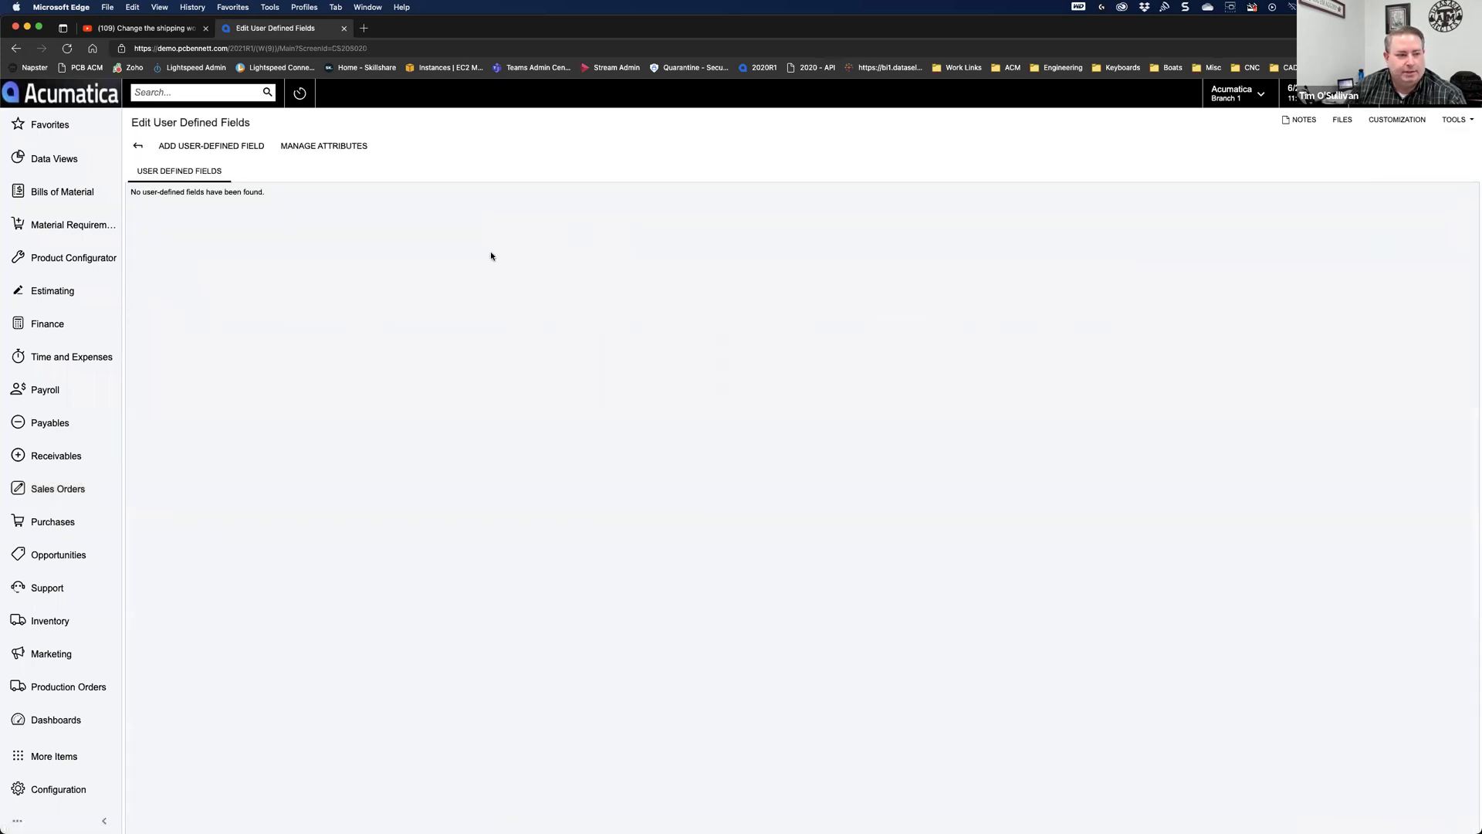
pyautogui.click(219, 147)
pyautogui.write('insp')
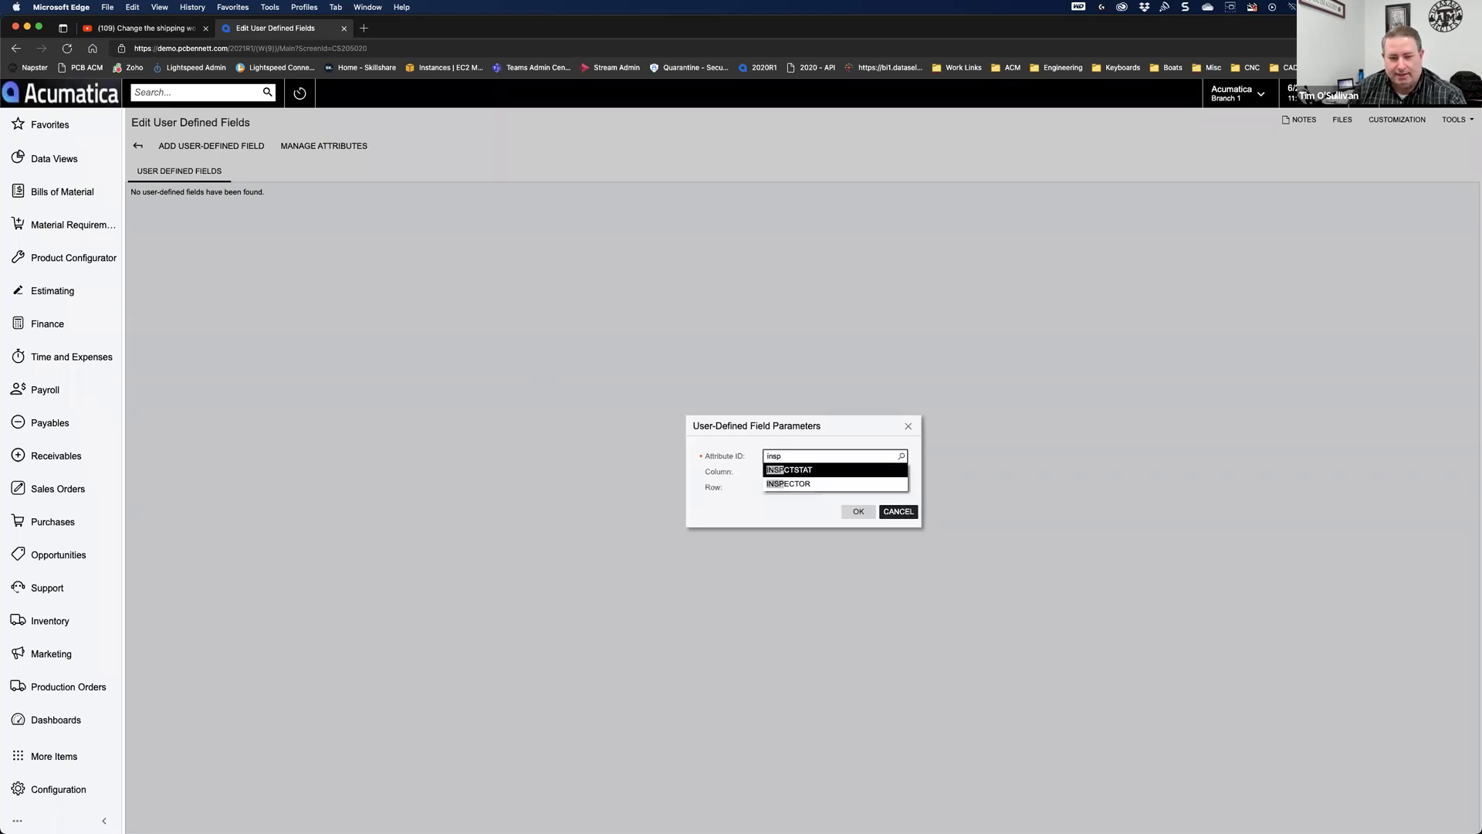
pyautogui.click(790, 484)
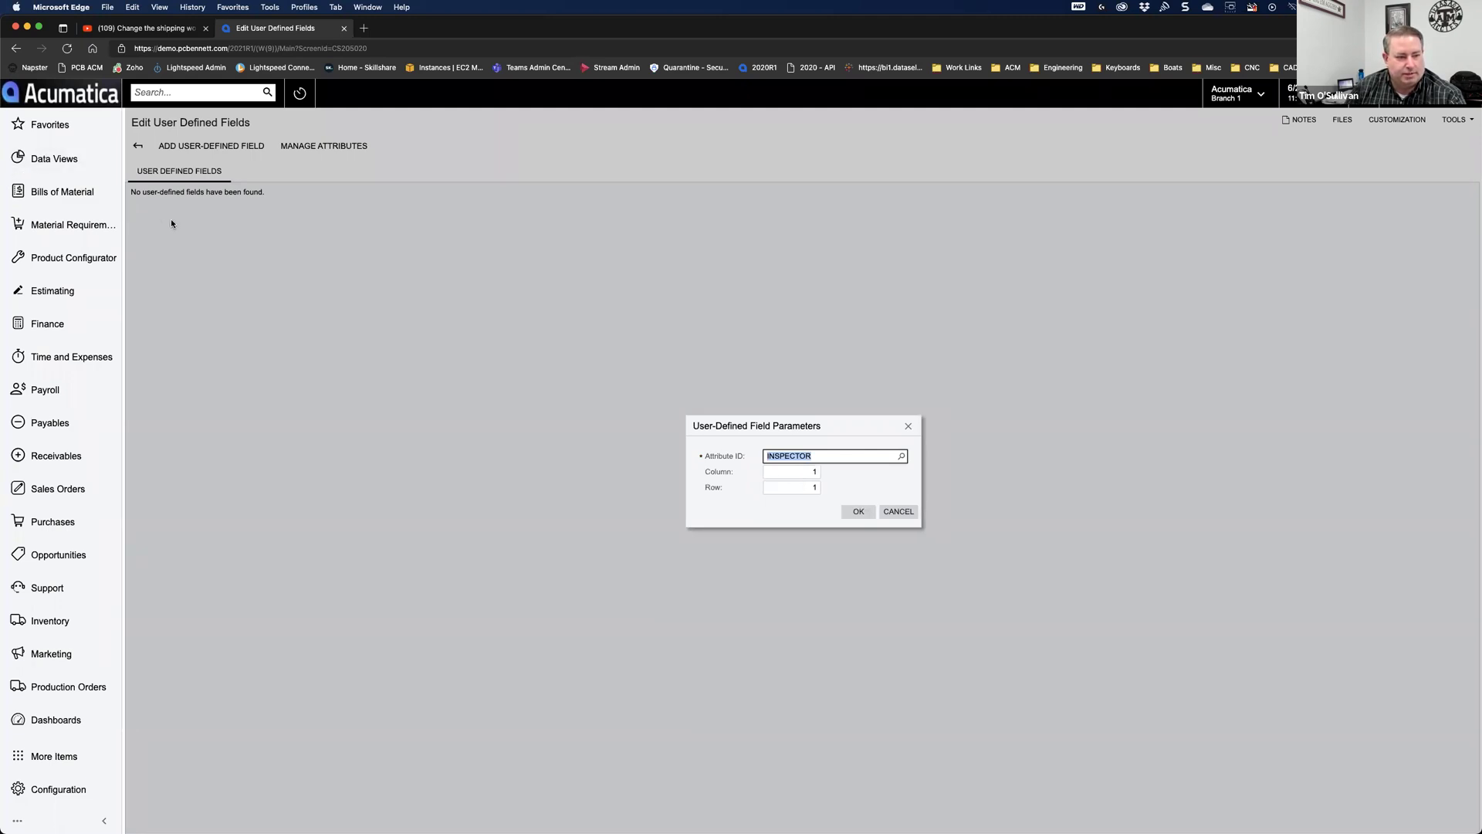
pyautogui.click(856, 512)
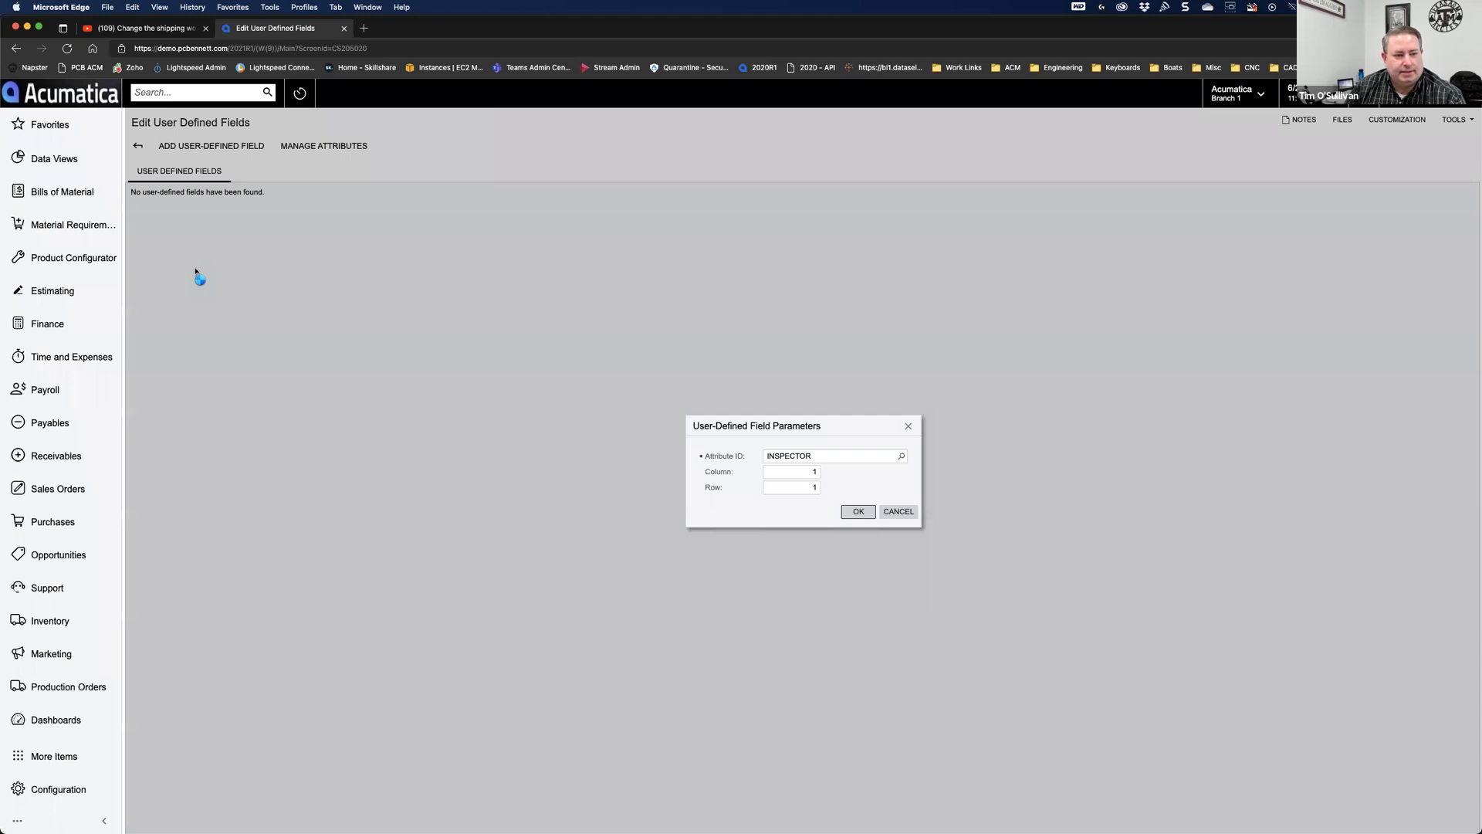
pyautogui.press('Return')
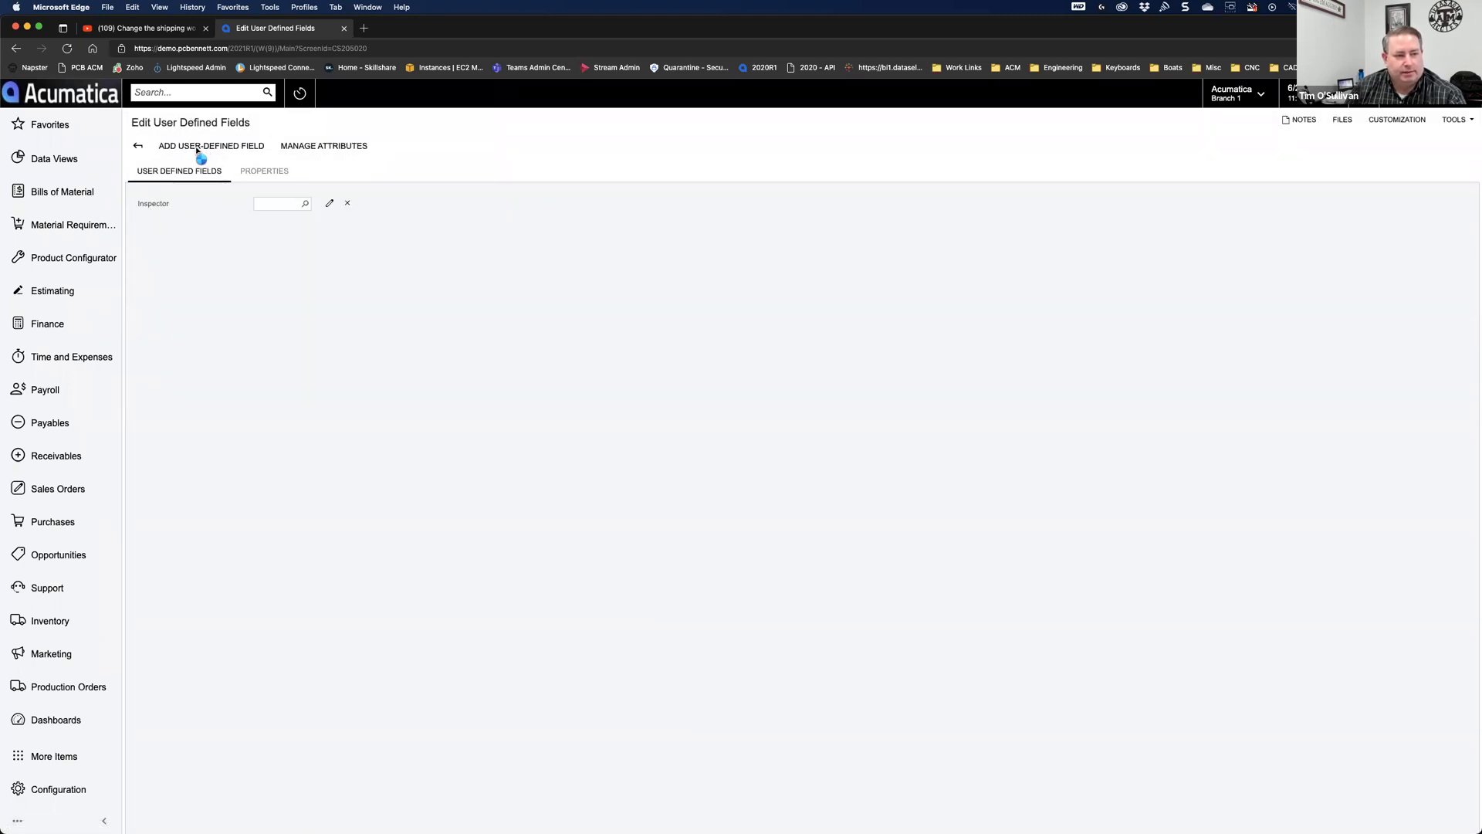
# Step: Add the INSPCTSTAT Inspection Status attribute as the second user-defined field
pyautogui.click(197, 148)
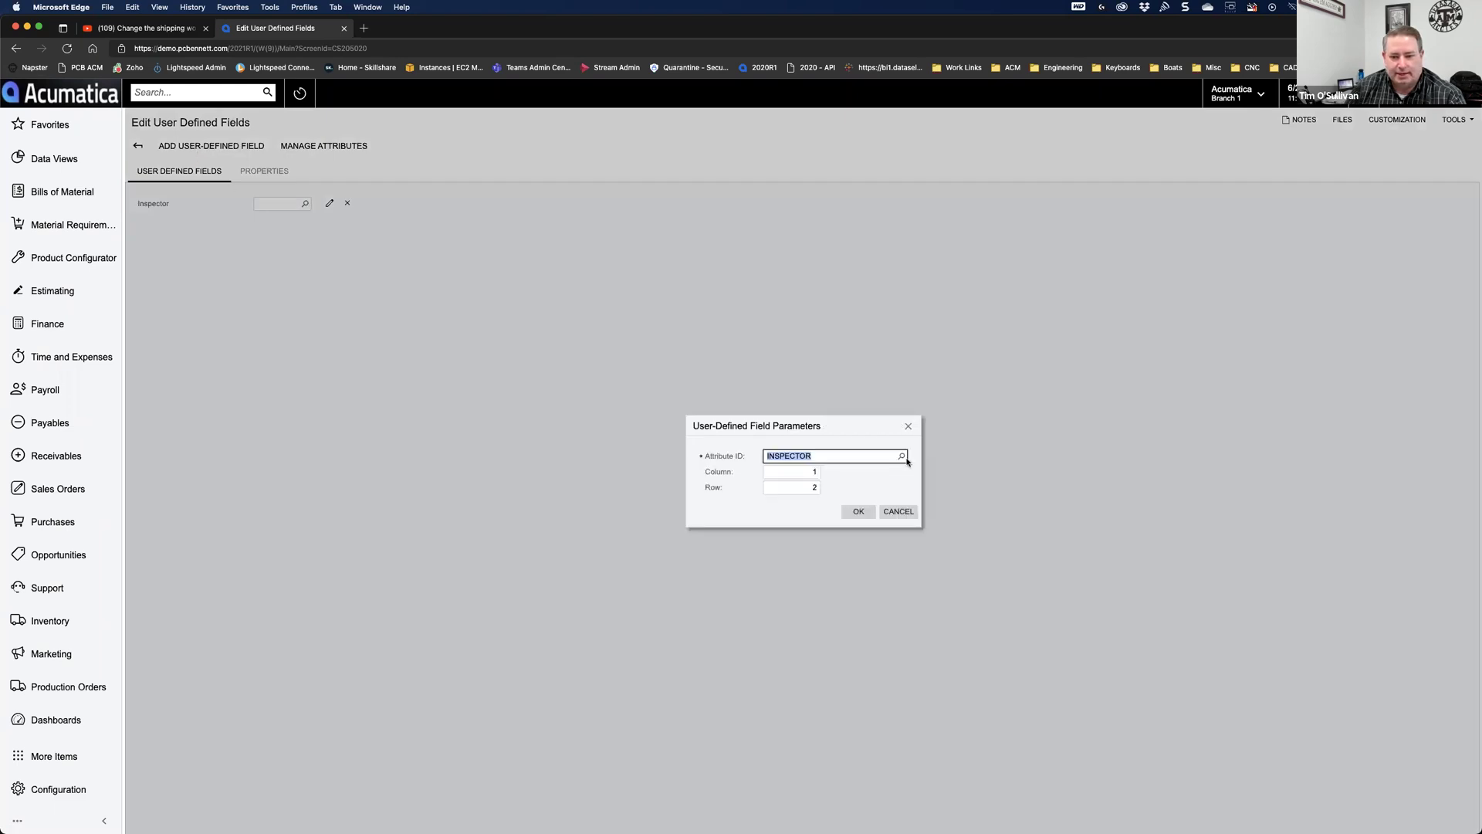
pyautogui.click(902, 457)
pyautogui.write('inspe')
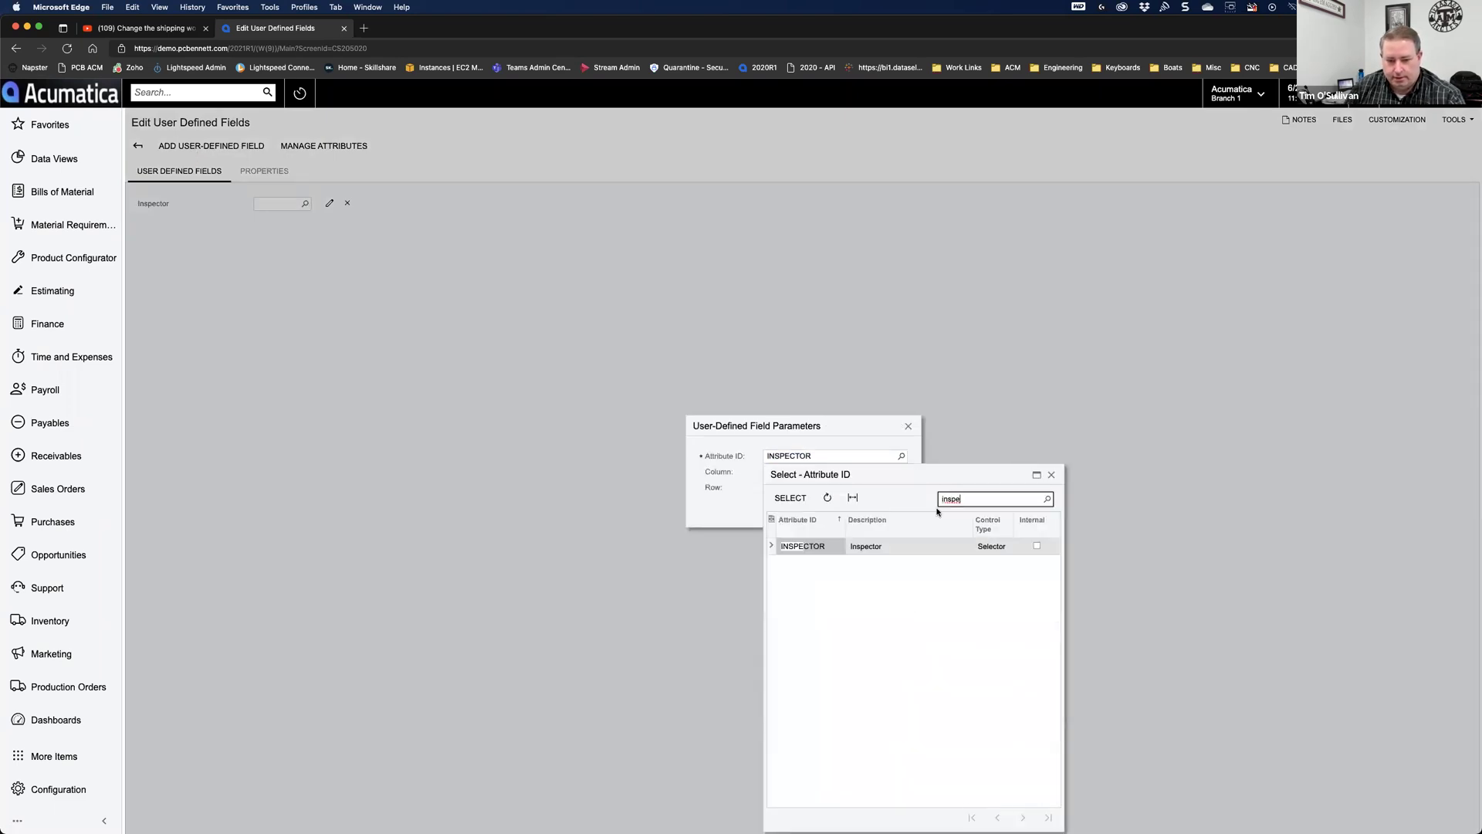
pyautogui.press('BackSpace')
pyautogui.click(826, 548)
pyautogui.click(791, 498)
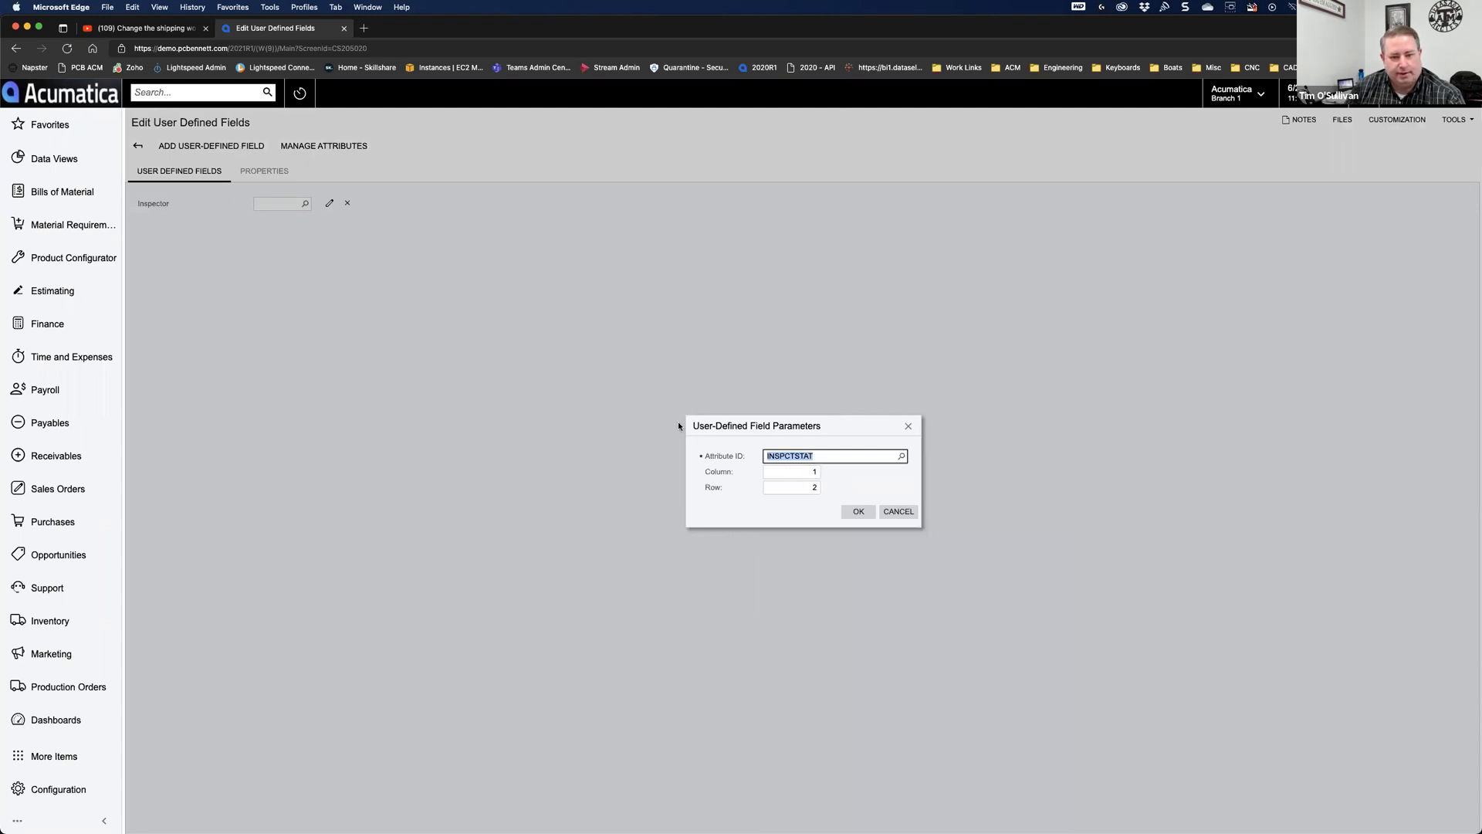
pyautogui.click(853, 513)
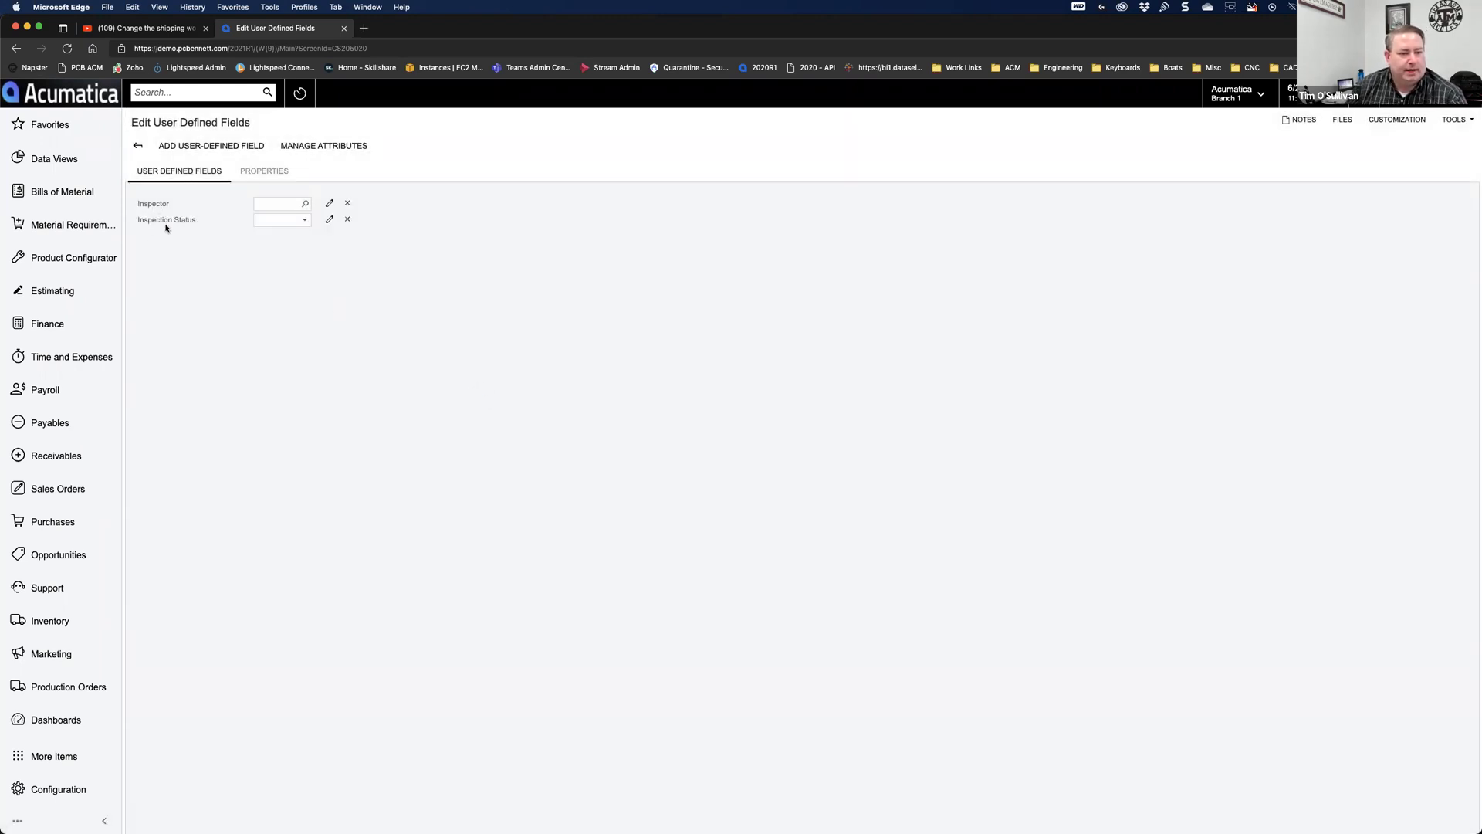
# Step: View the shipment's Inspector and Pass Inspection Status values, then reopen the Customization menu
pyautogui.click(138, 145)
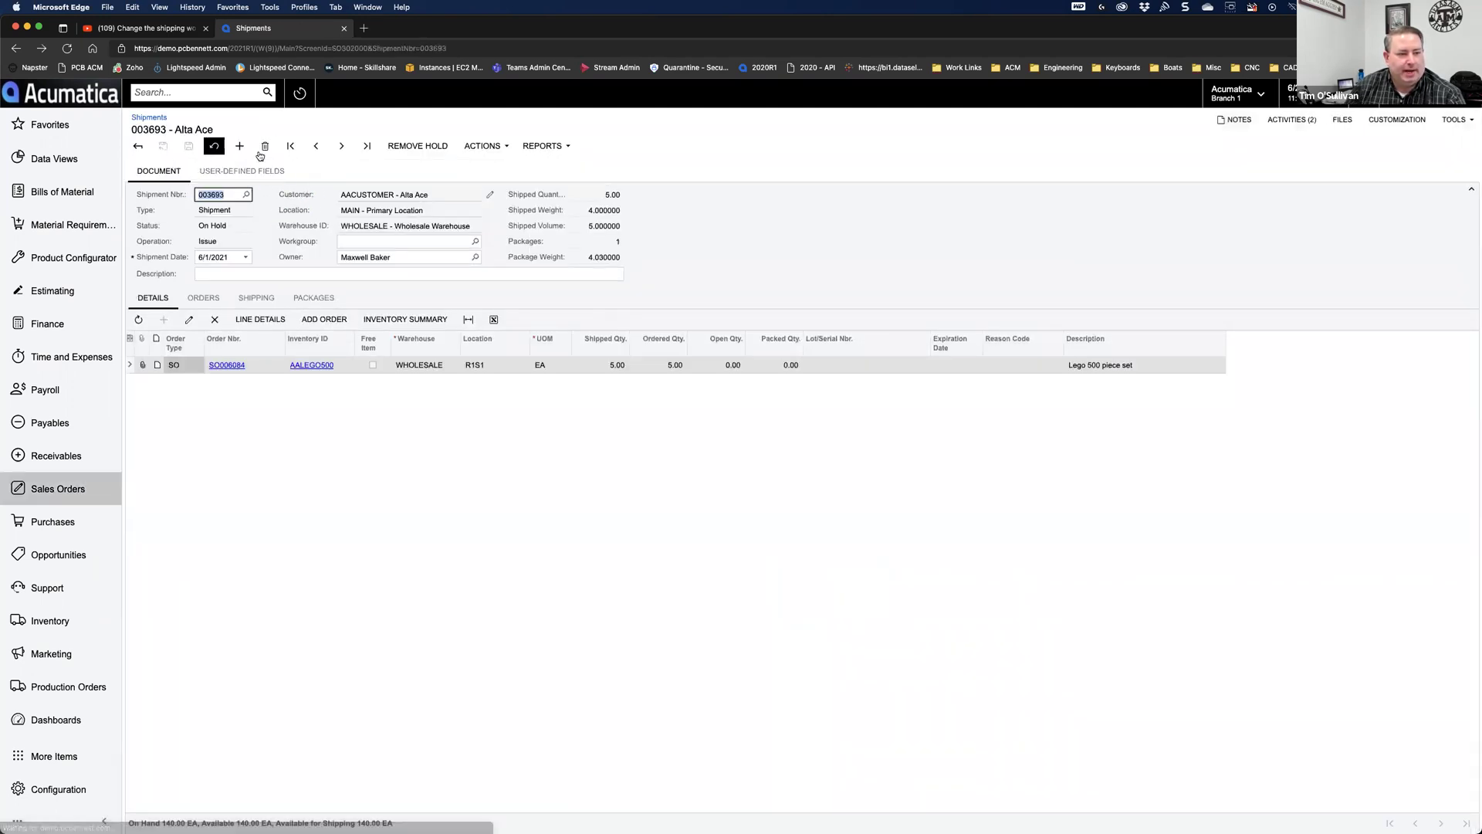
pyautogui.click(246, 171)
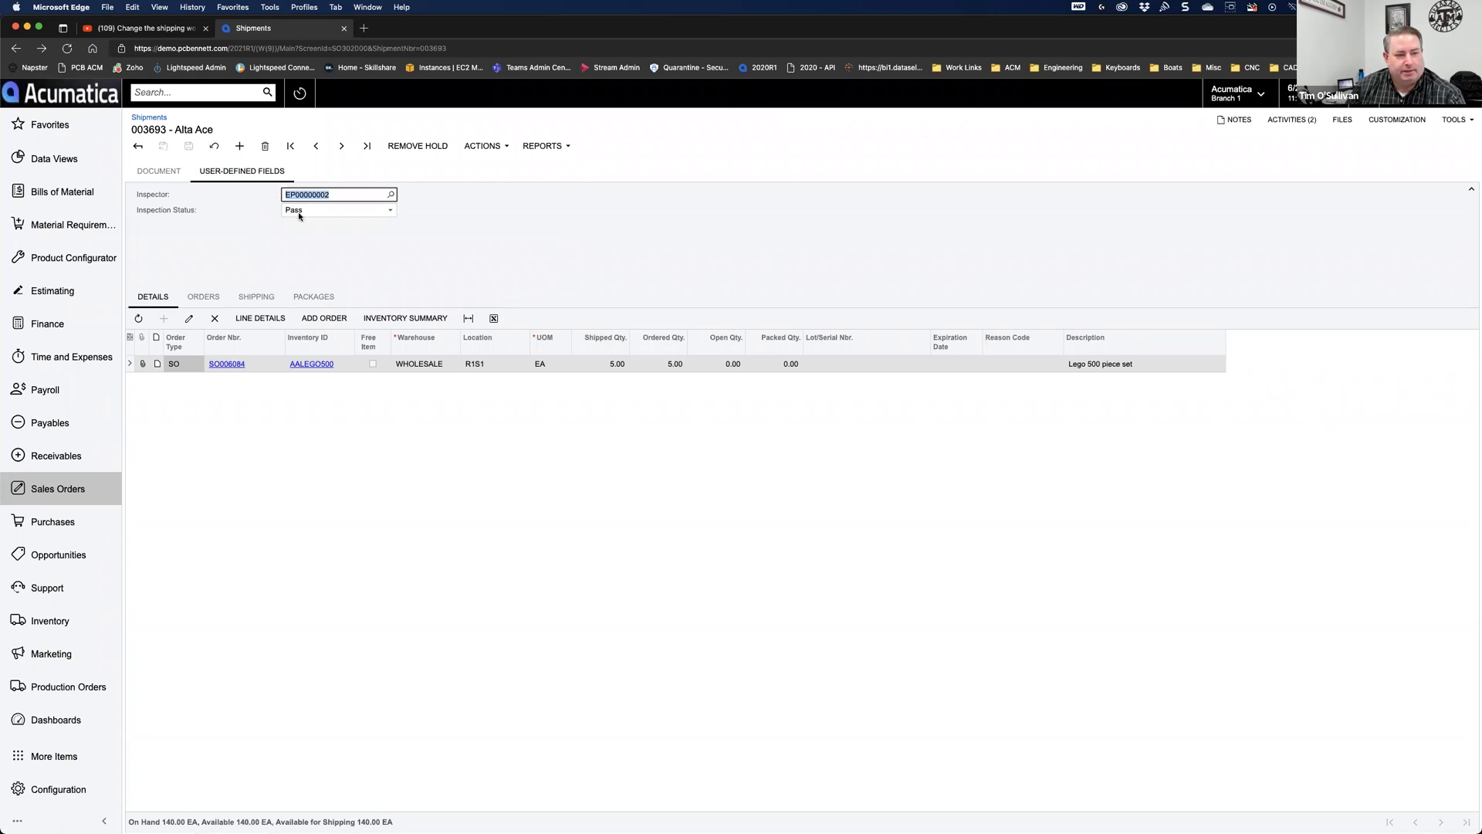
pyautogui.click(336, 242)
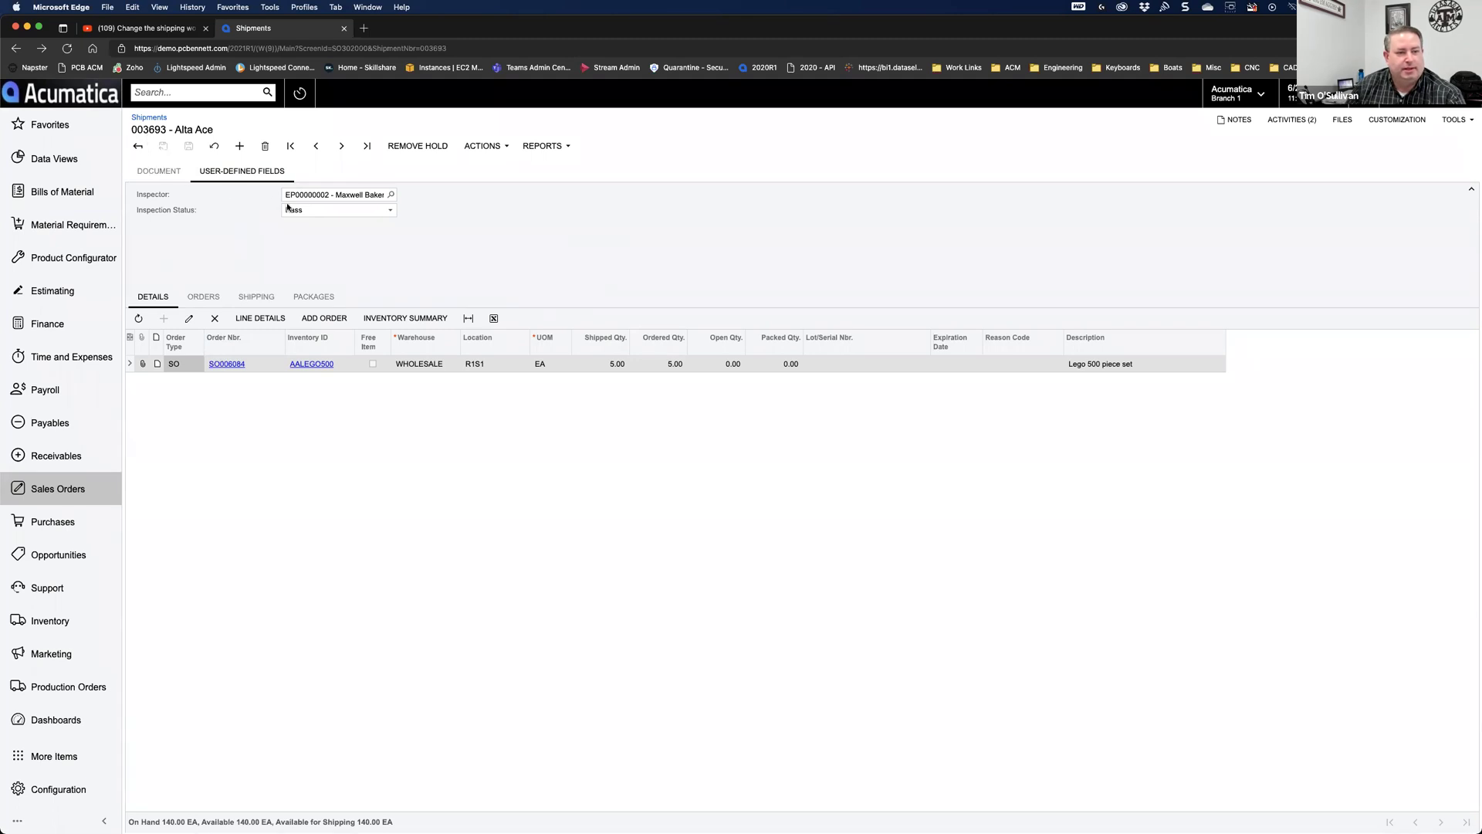
pyautogui.click(159, 172)
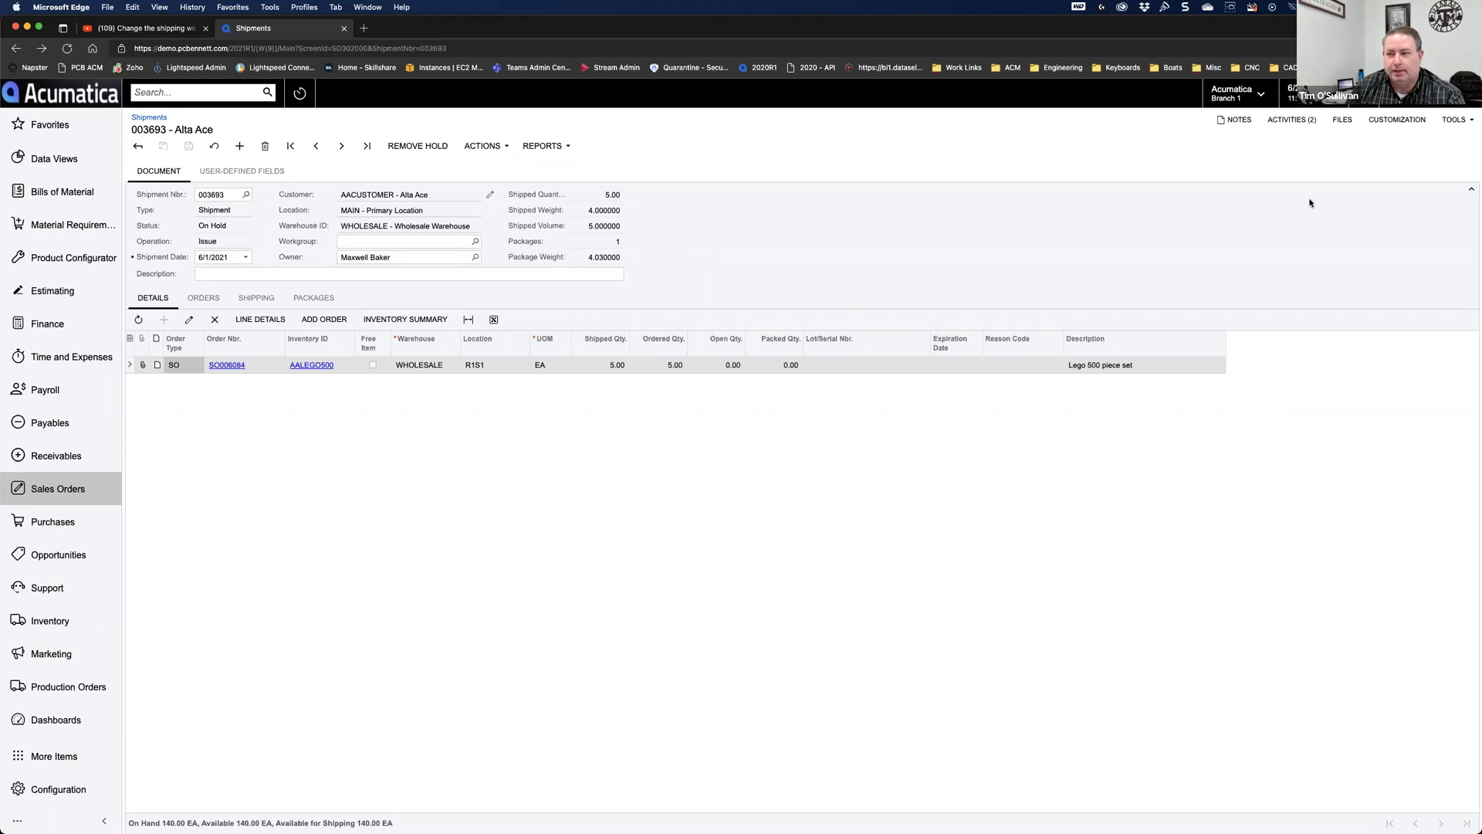
pyautogui.click(1396, 120)
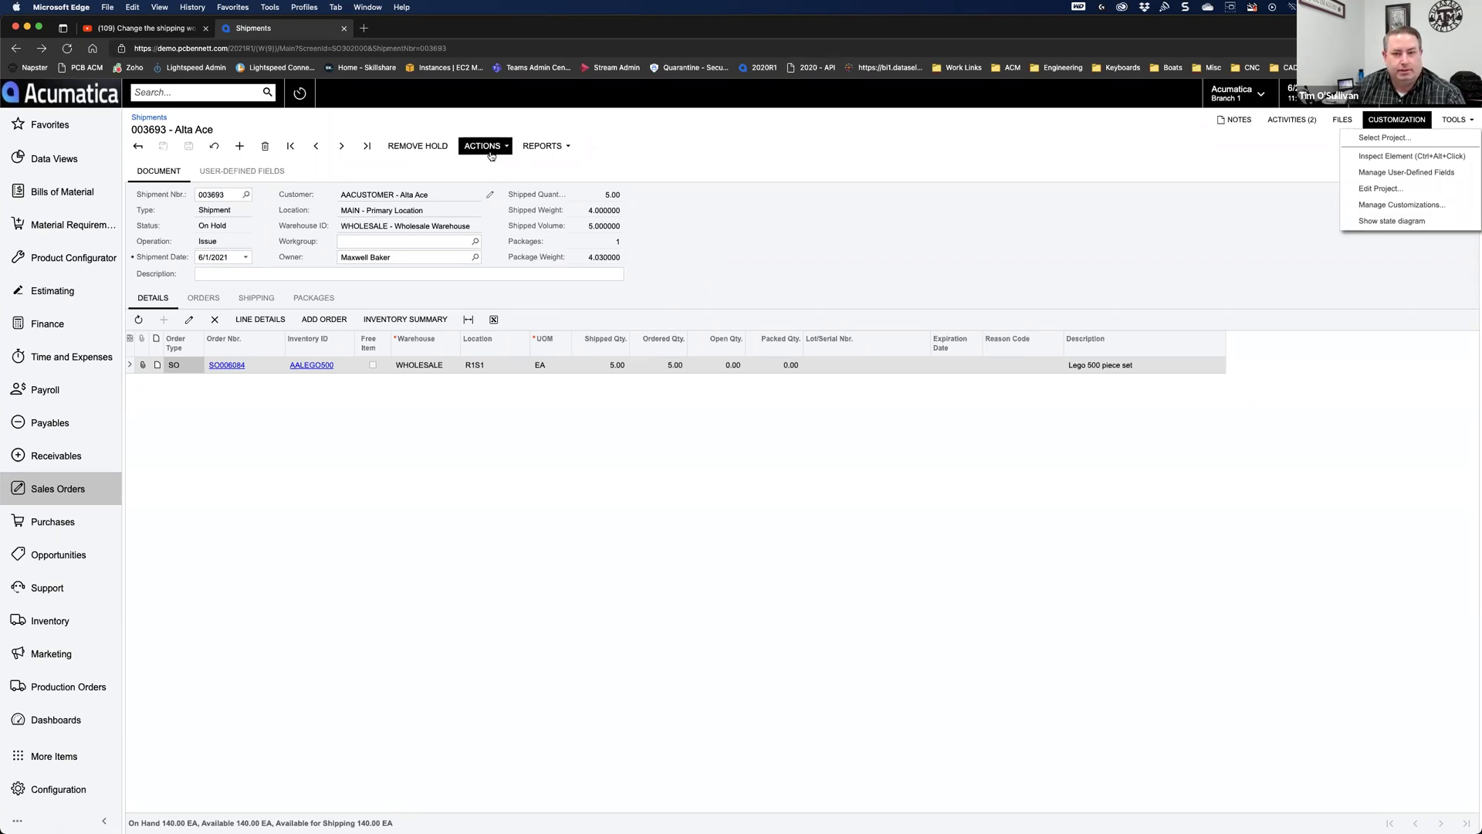
# Step: Show the shipment state diagram maximized and zoomed in on On Hold, Open and Confirmed
pyautogui.click(1382, 222)
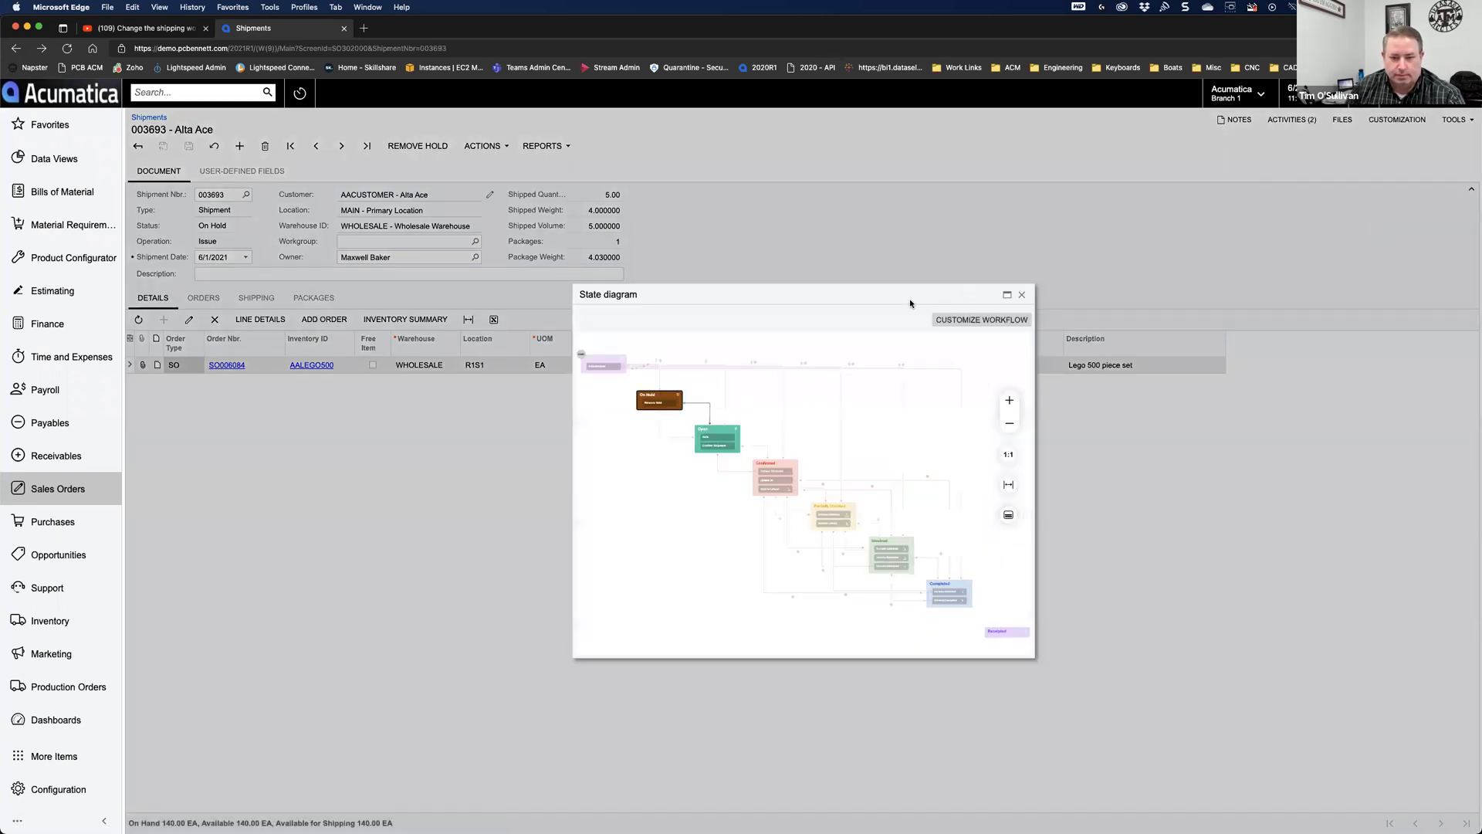
pyautogui.moveTo(703, 298); pyautogui.dragTo(319, 118)
pyautogui.moveTo(653, 485); pyautogui.dragTo(1415, 800)
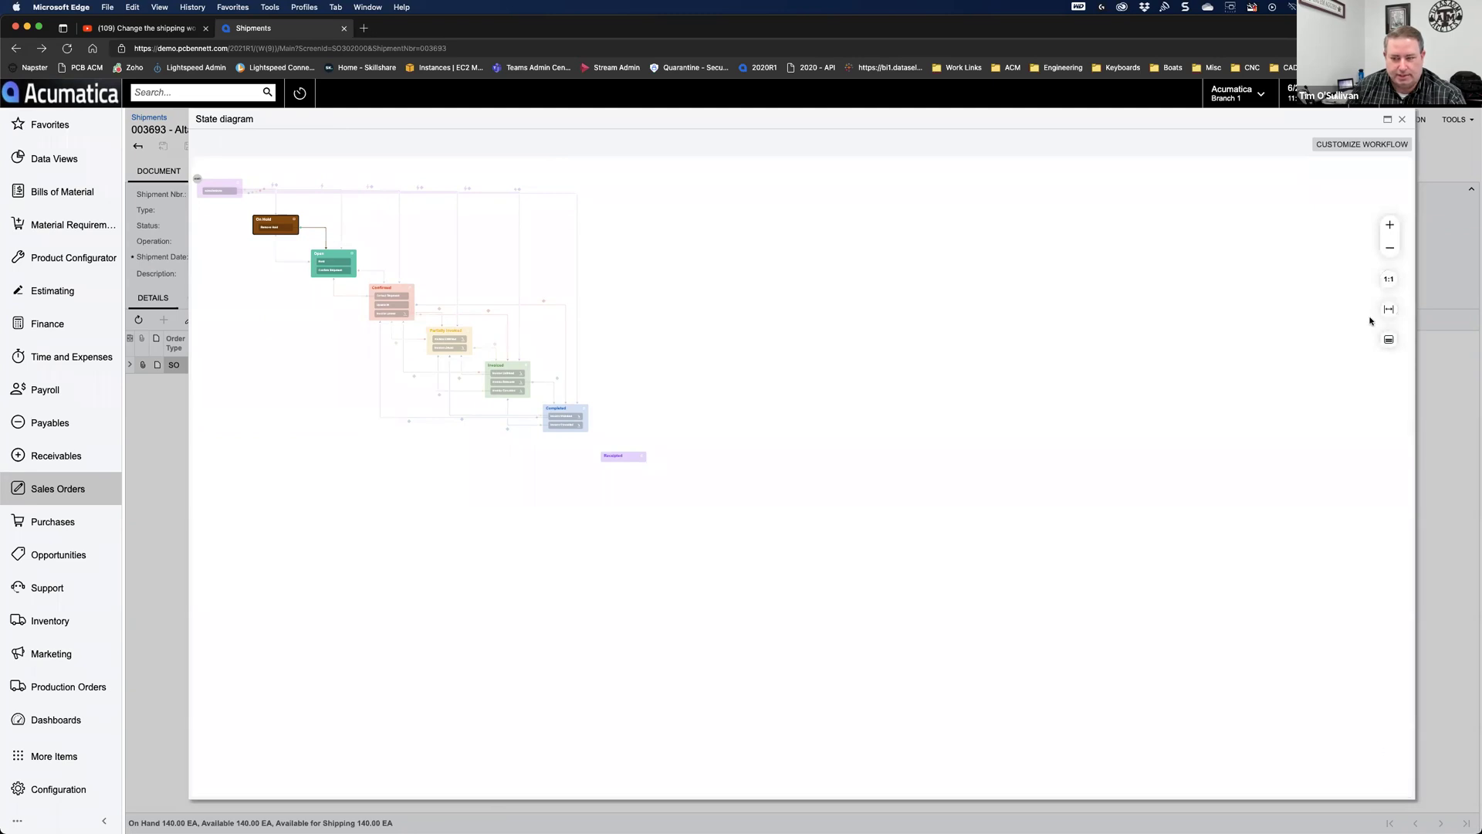
pyautogui.click(1389, 226)
pyautogui.click(1390, 225)
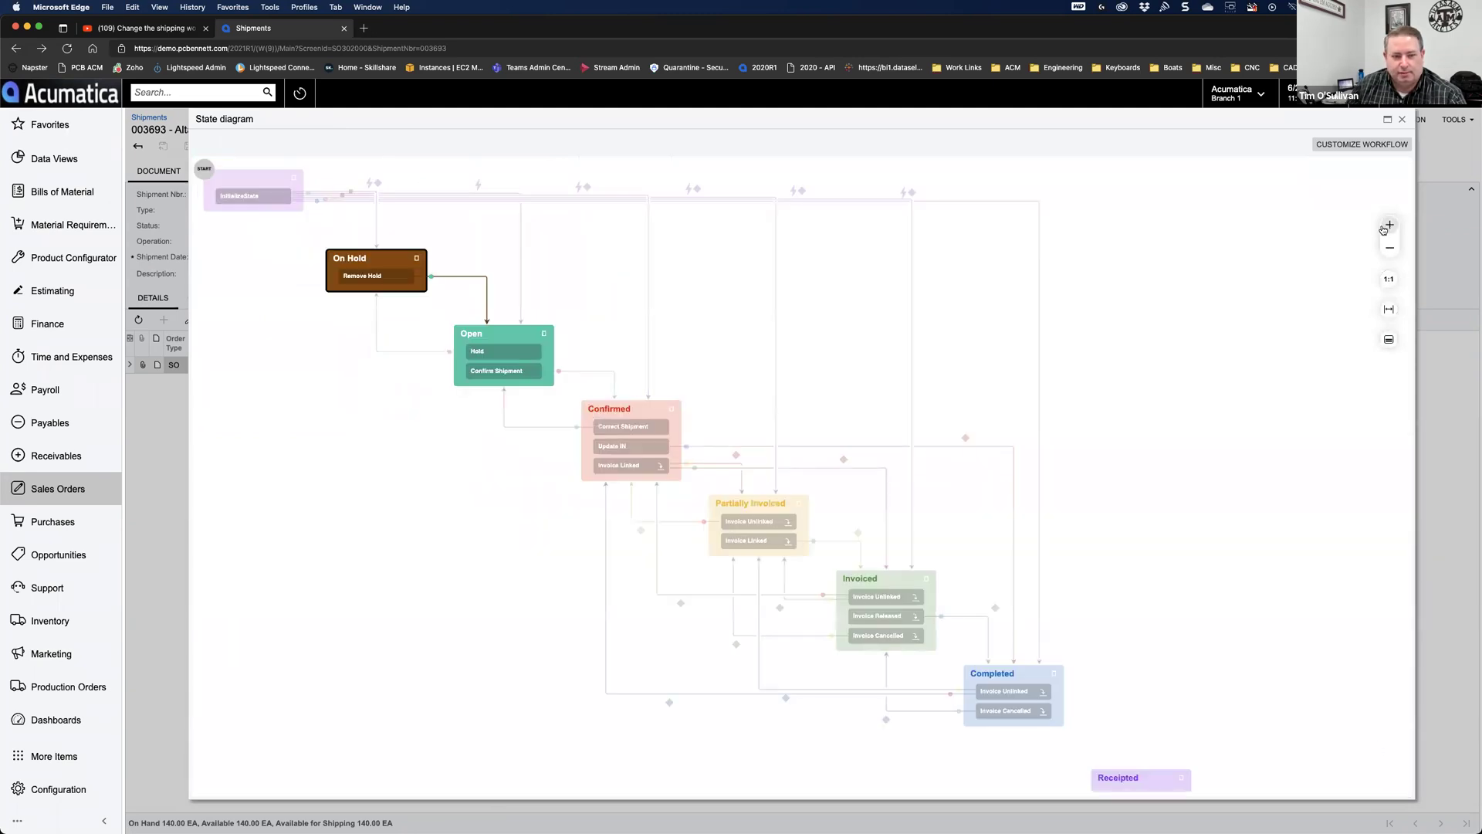
pyautogui.moveTo(1232, 341); pyautogui.dragTo(1303, 364)
pyautogui.click(1390, 225)
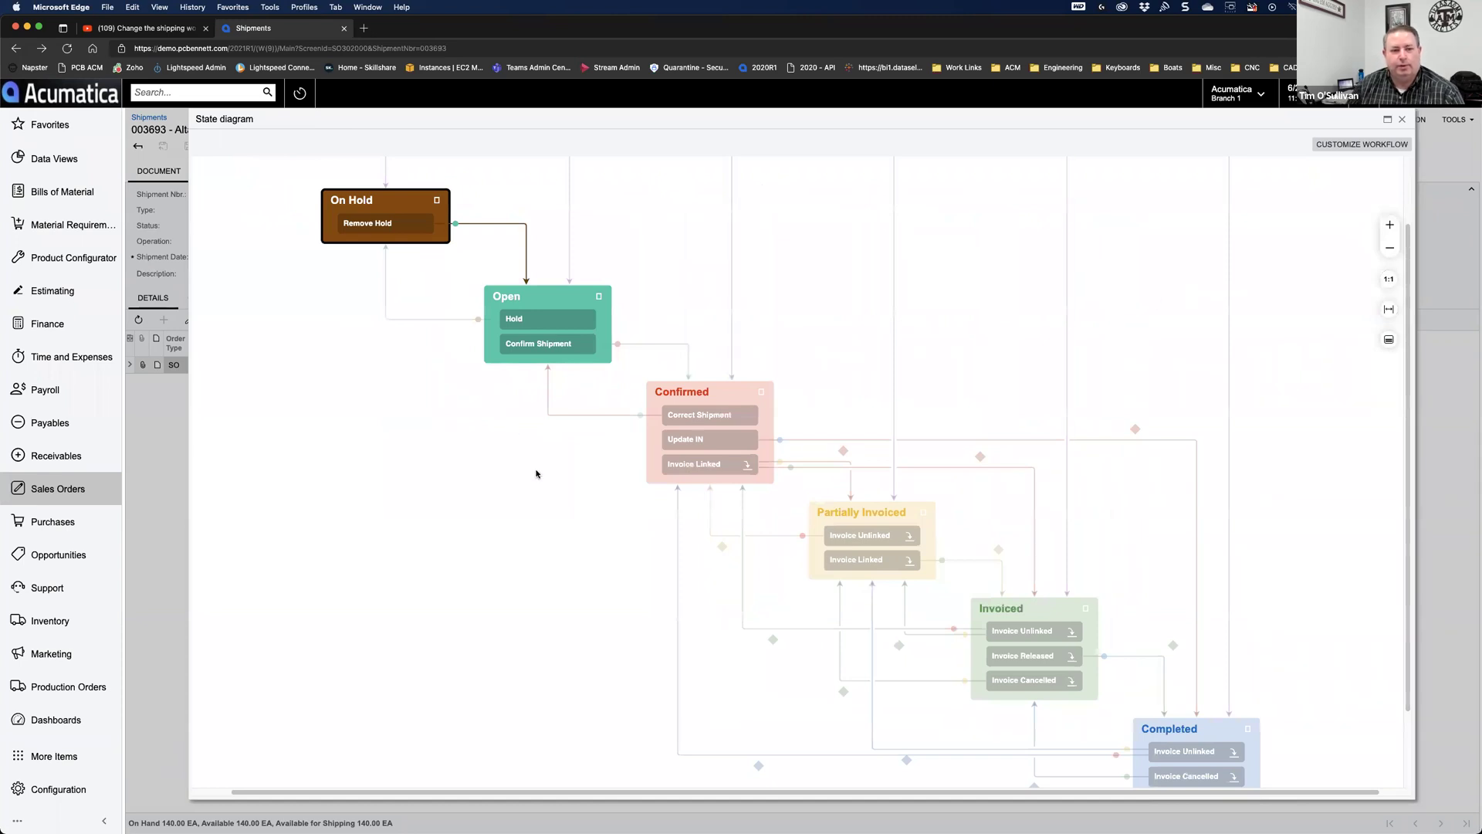
pyautogui.scroll(1, 583, 430)
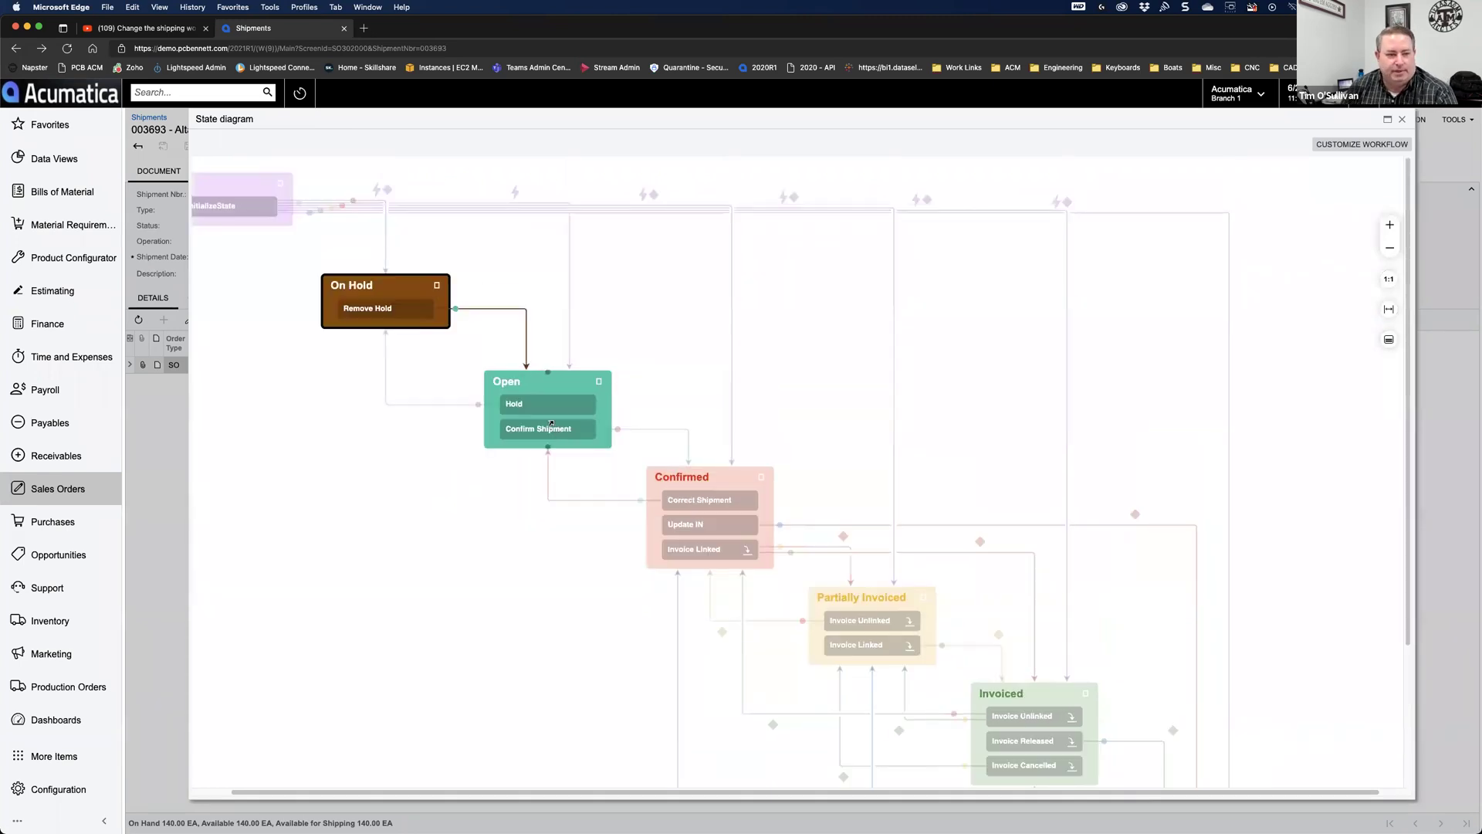
pyautogui.moveTo(691, 792); pyautogui.dragTo(605, 789)
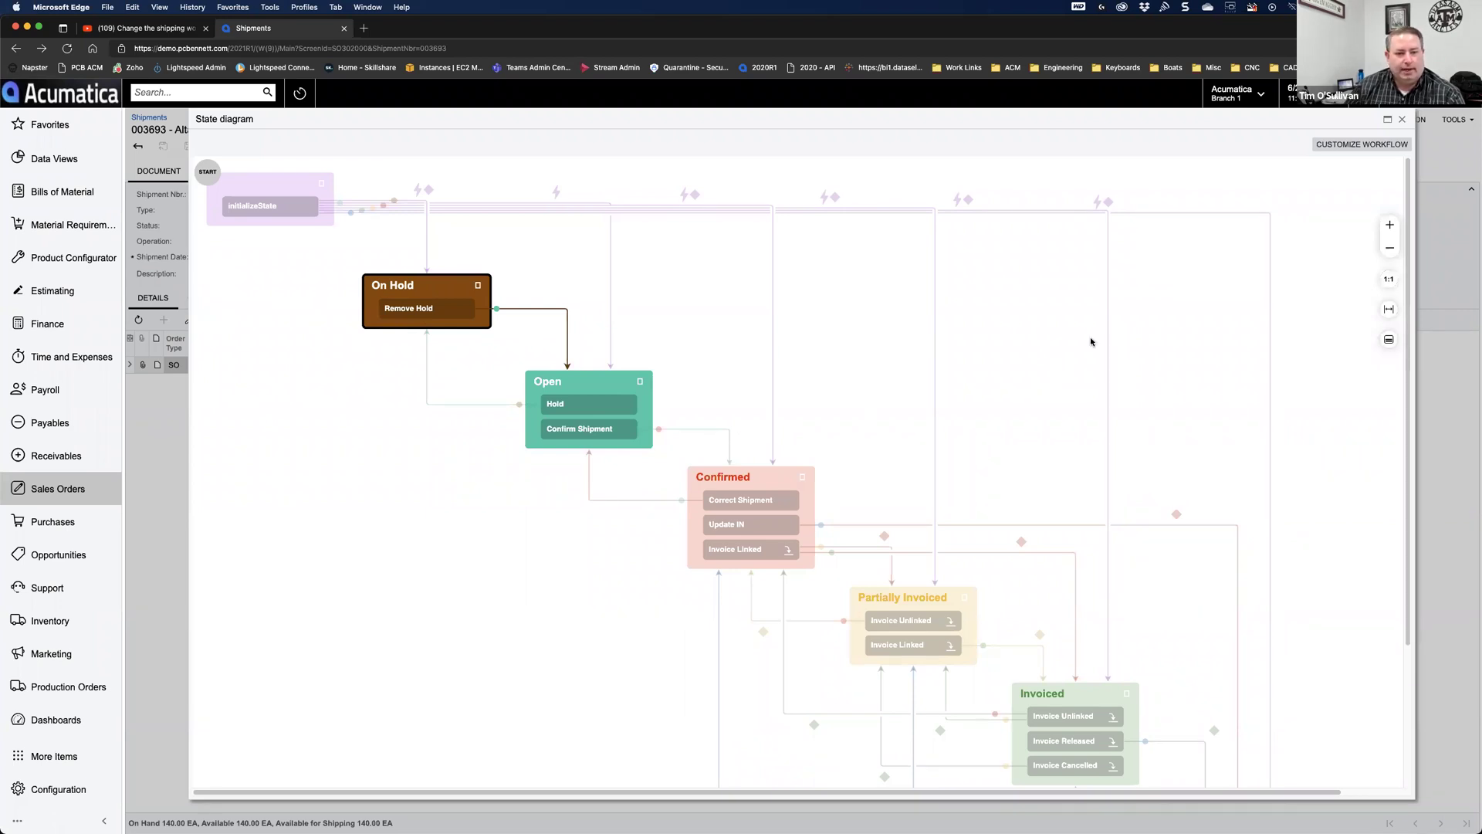
# Step: Choose PCBWorkflowWebinar as the project for Customize Workflow and open its editor
pyautogui.click(1353, 146)
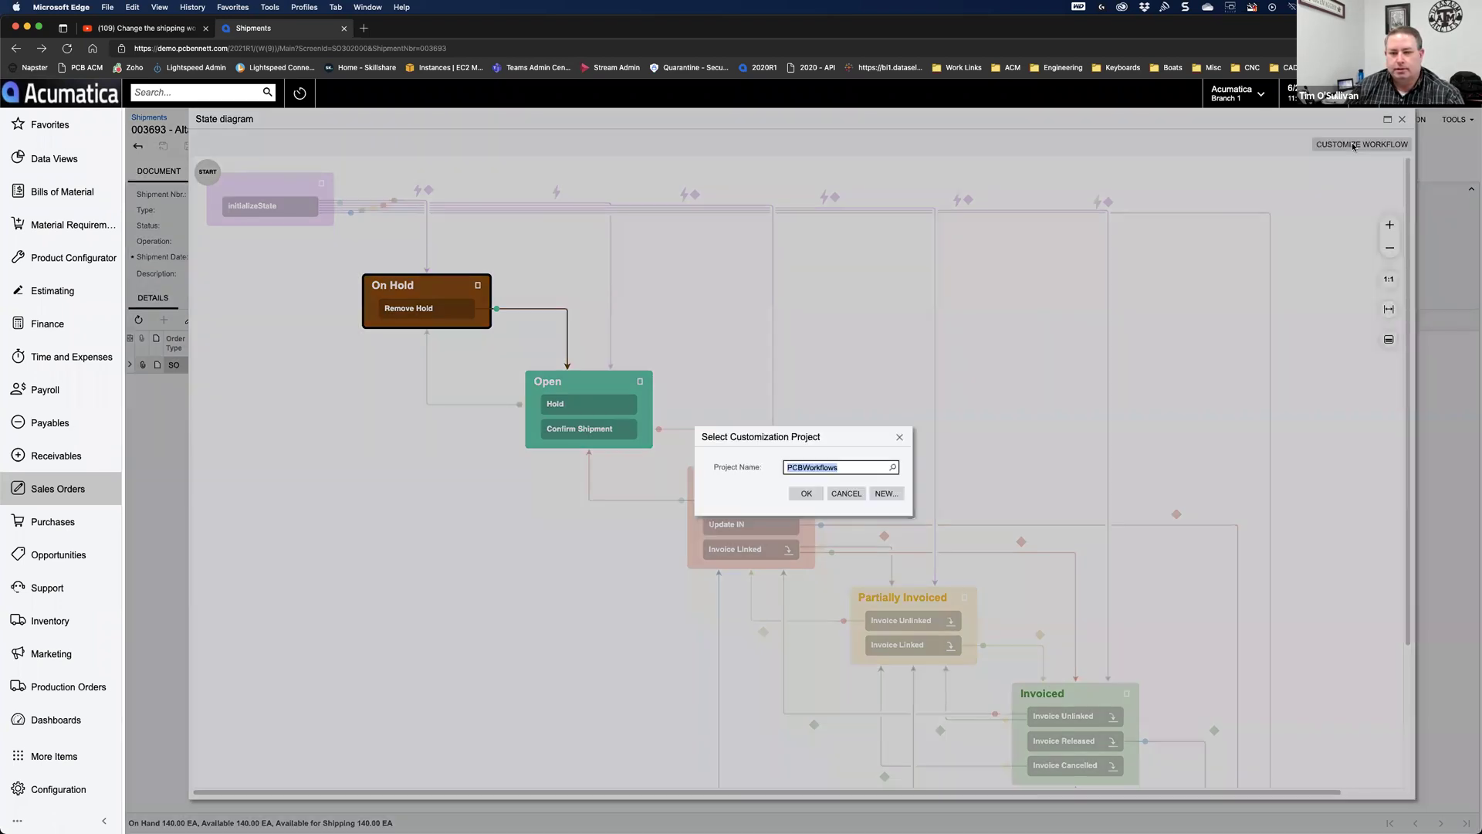
pyautogui.click(894, 468)
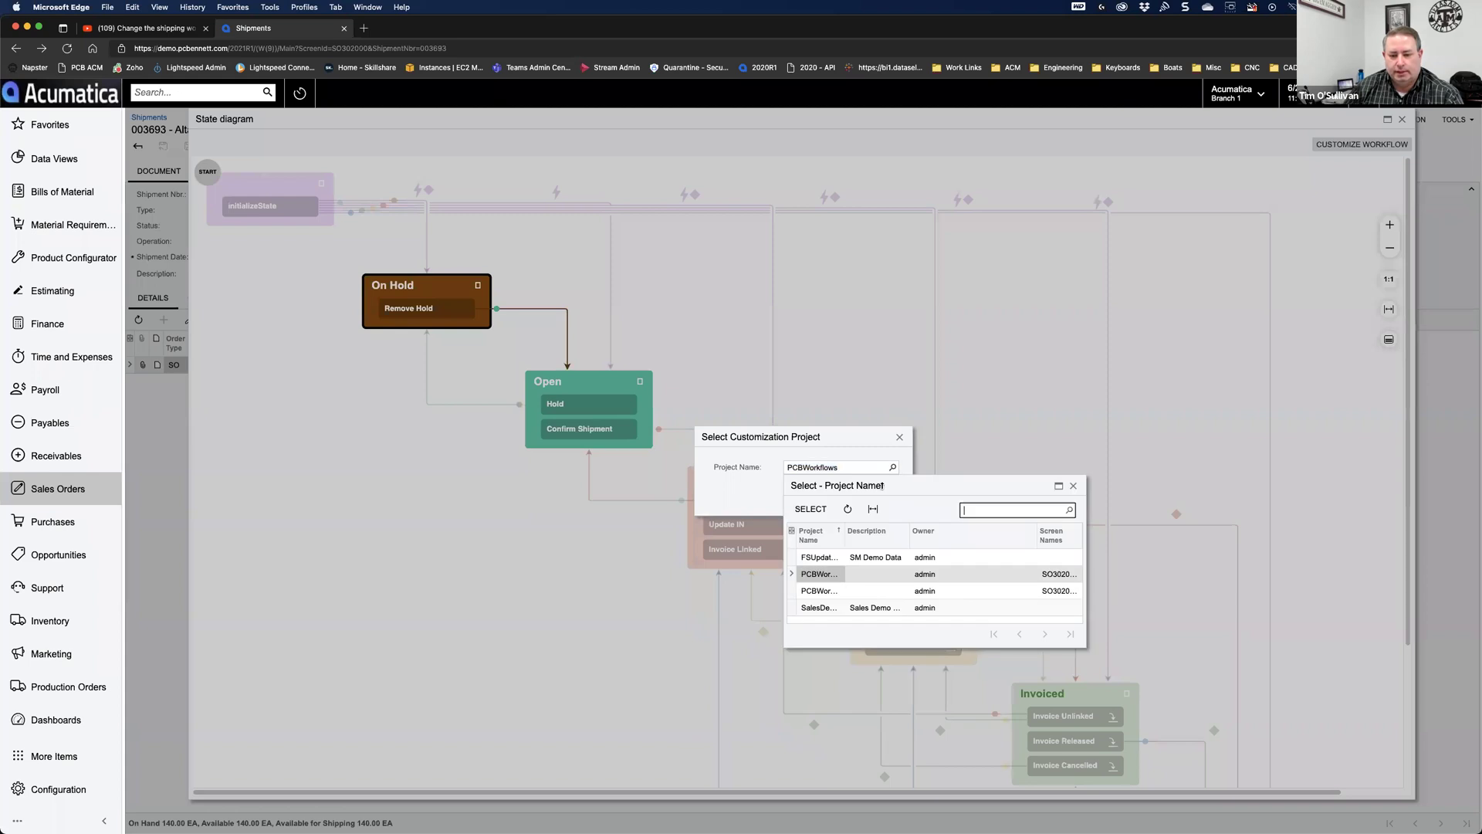
pyautogui.doubleClick(821, 591)
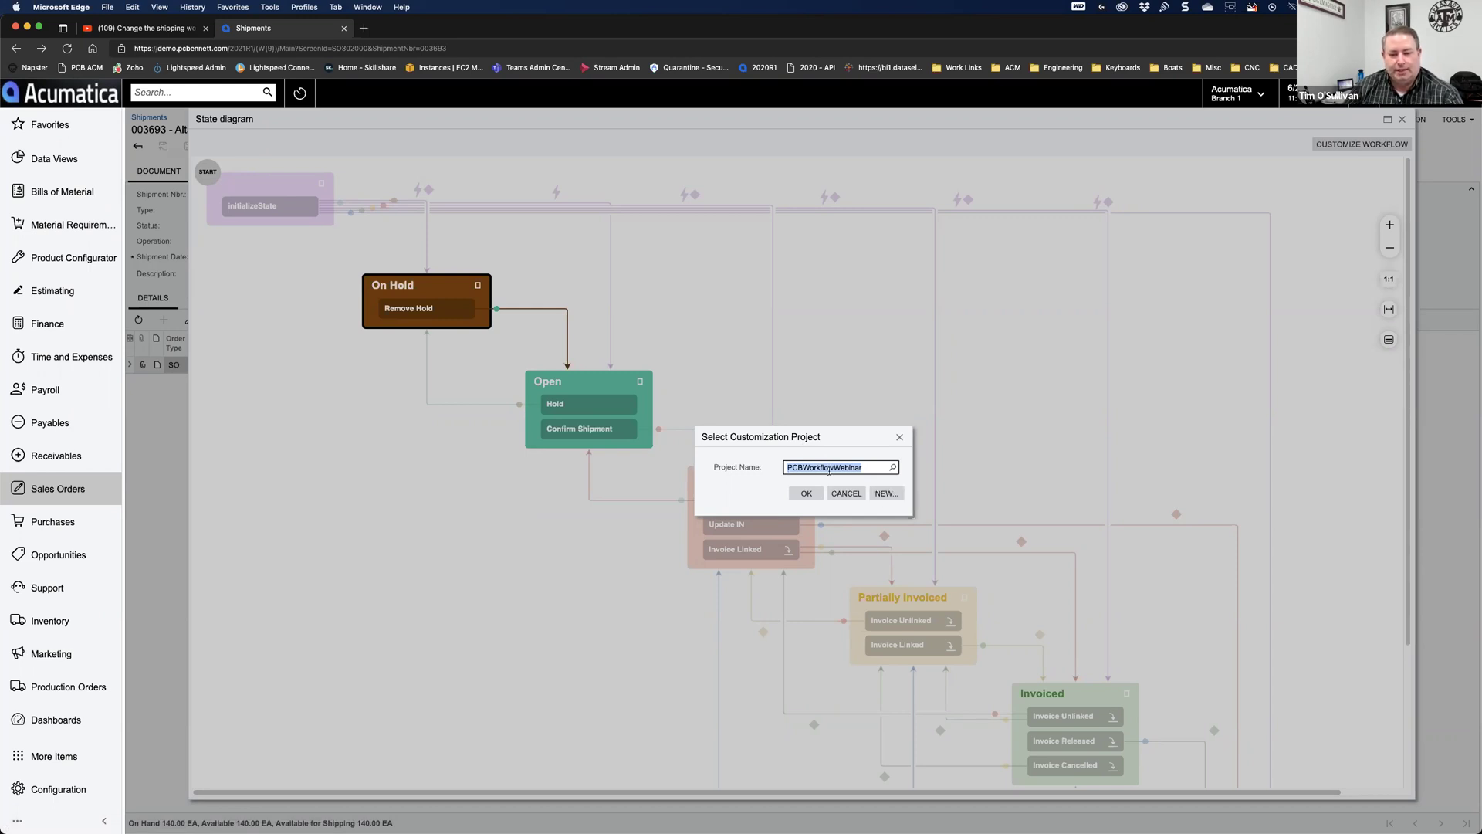
pyautogui.click(805, 494)
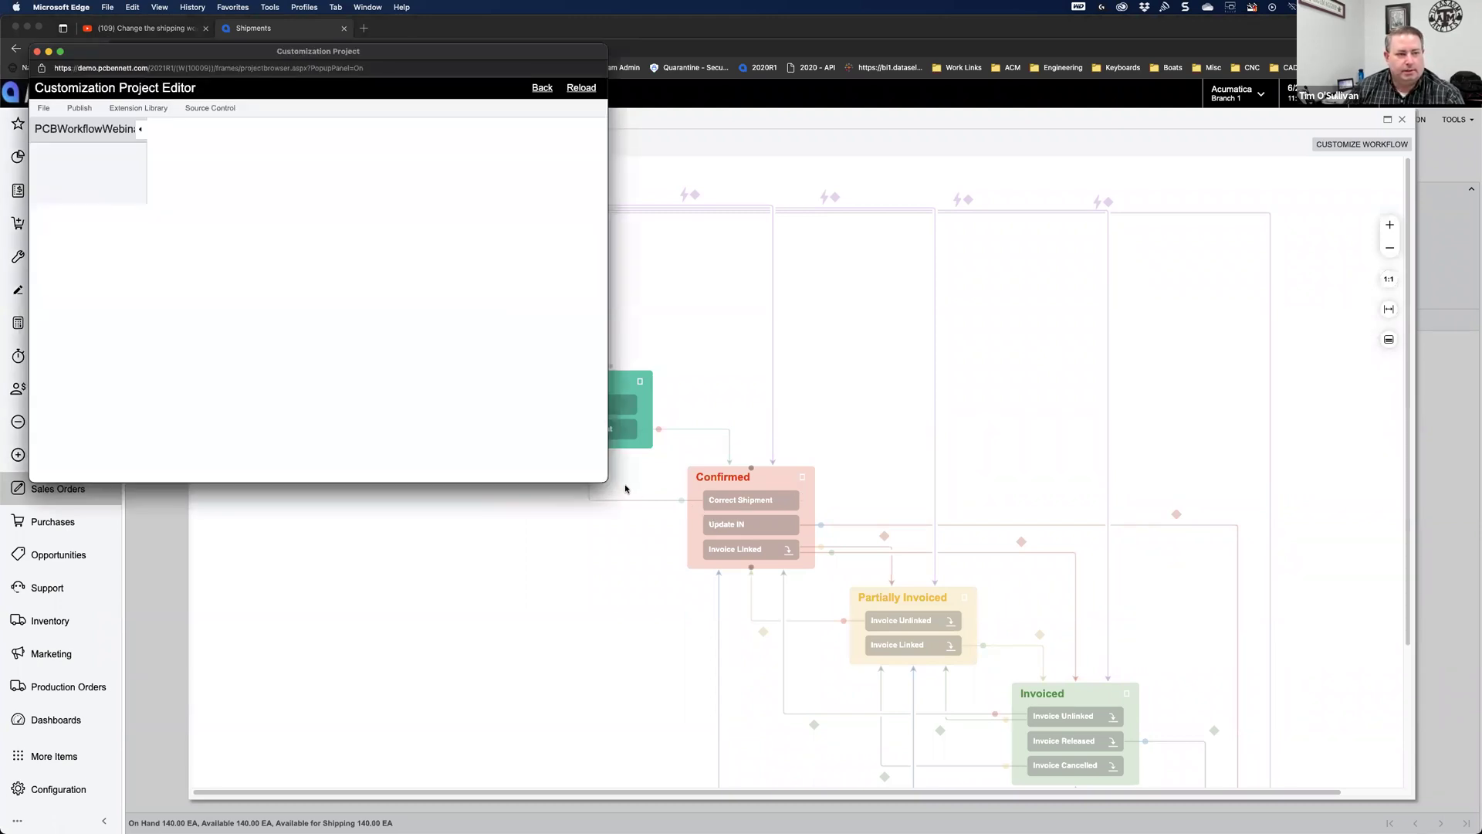
# Step: Expand Screens > SO302000 > Workflows in the project tree to reveal Default workflow
pyautogui.moveTo(524, 55); pyautogui.dragTo(621, 25)
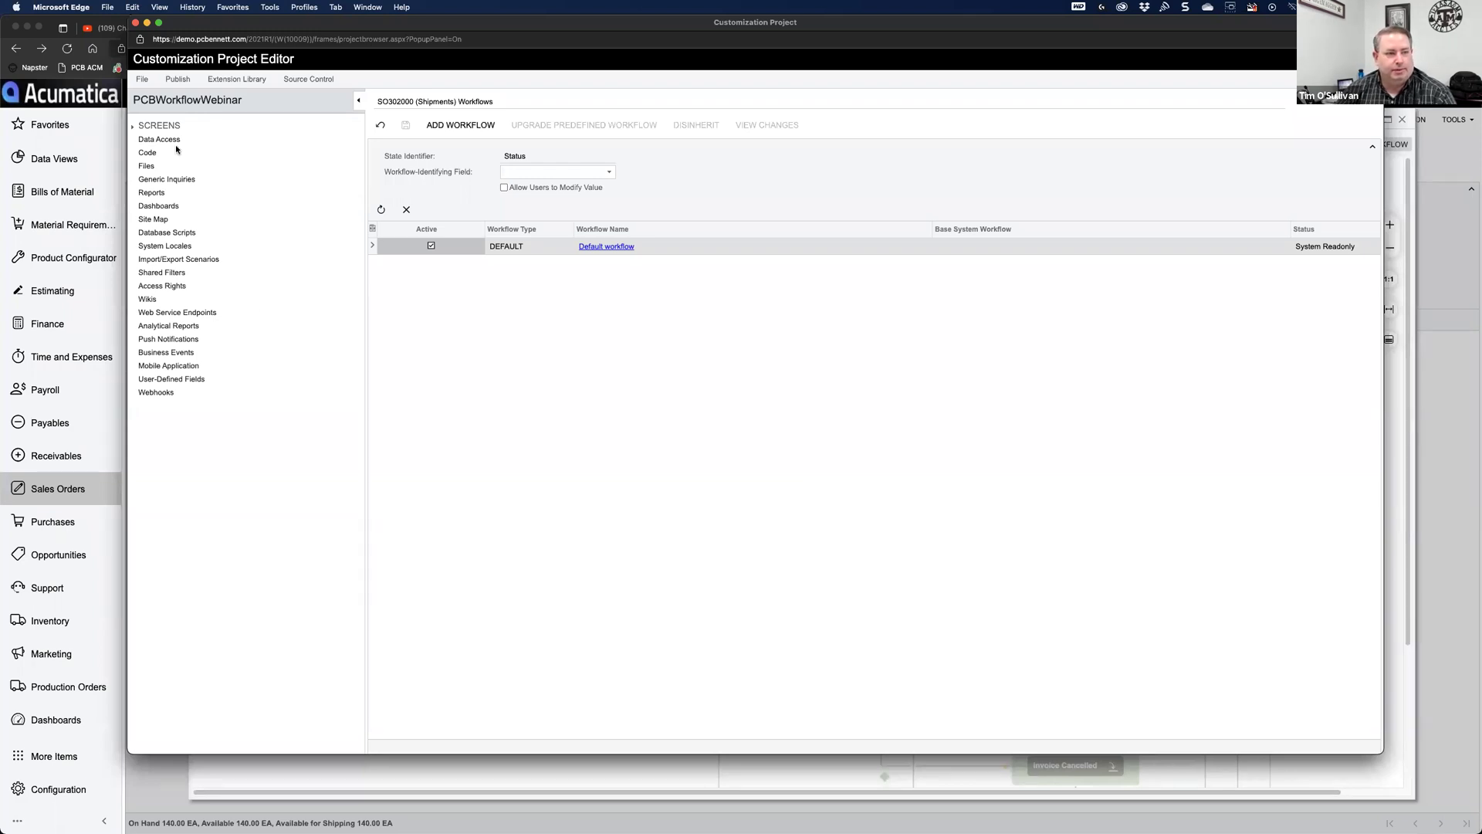
pyautogui.click(132, 128)
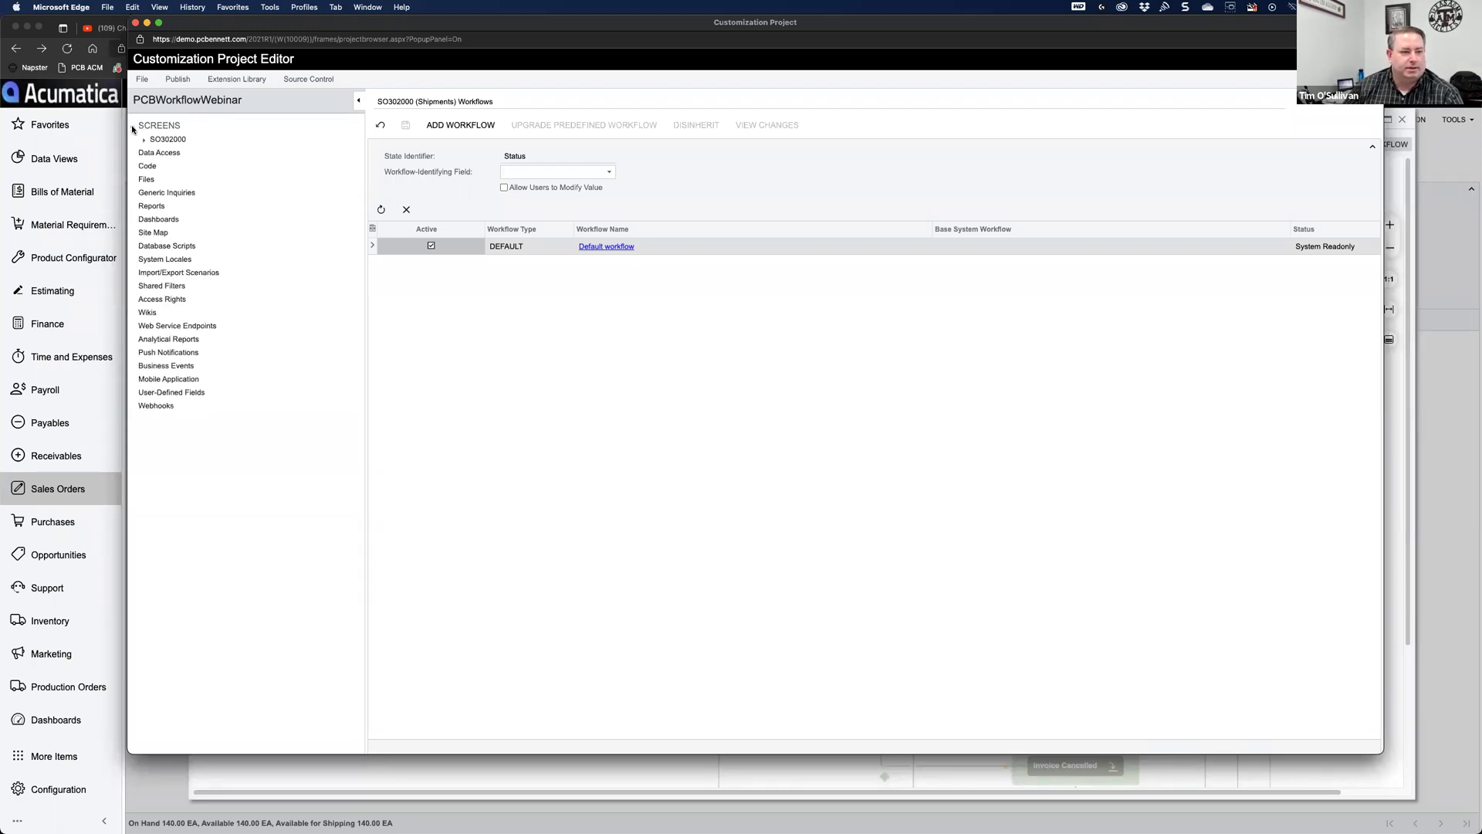
pyautogui.click(144, 142)
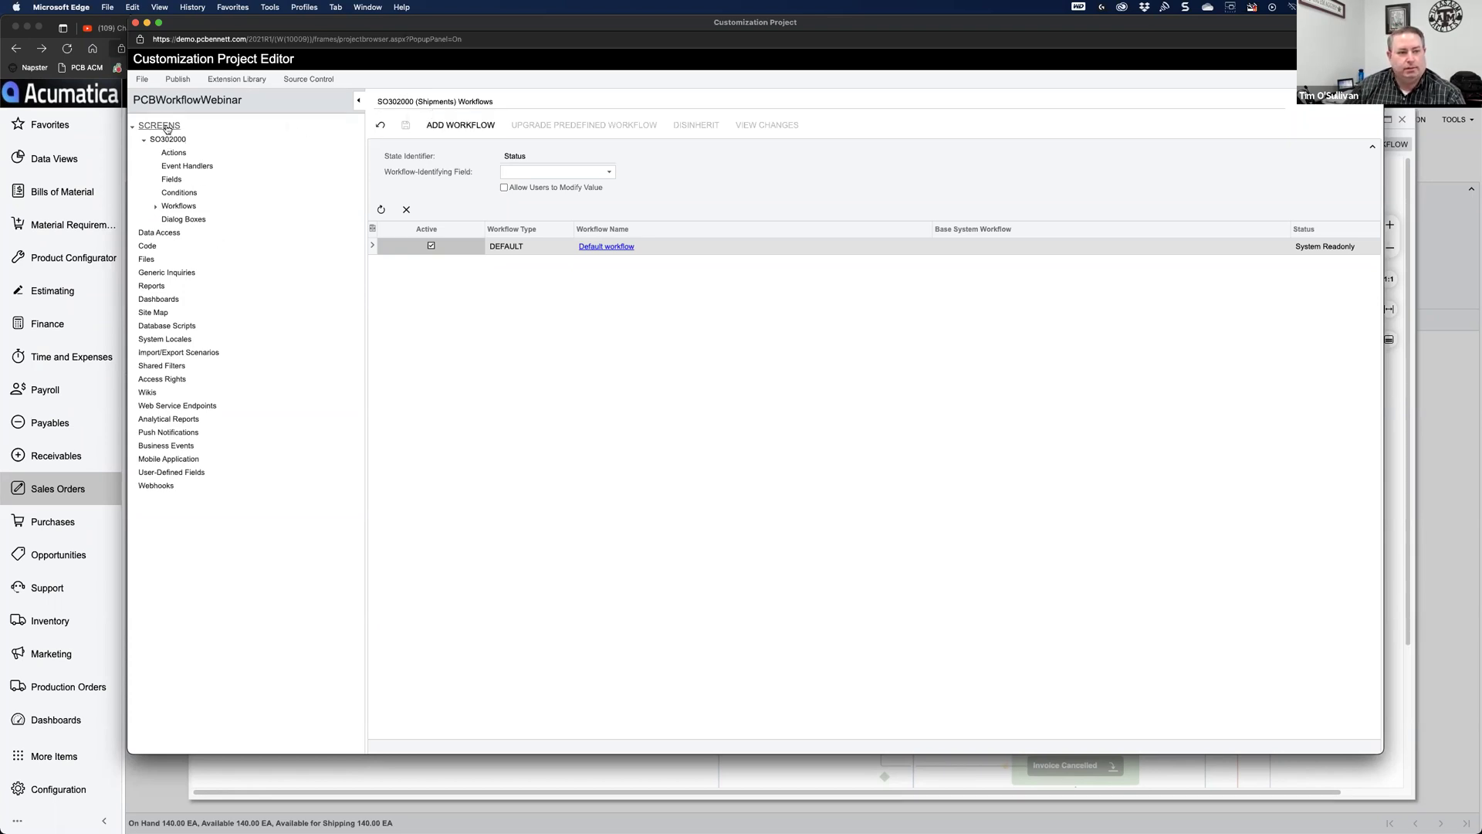
pyautogui.click(167, 127)
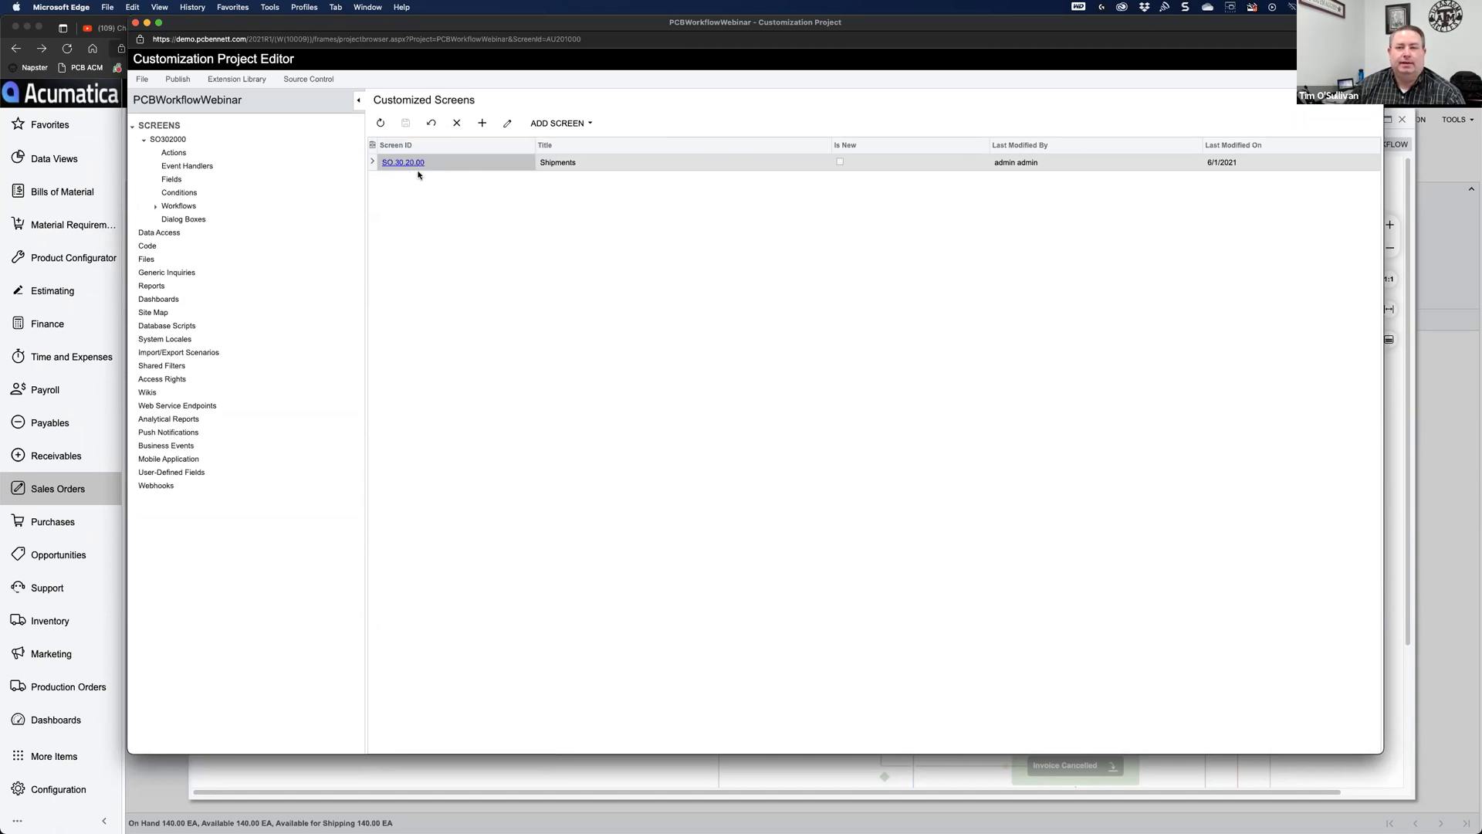
pyautogui.click(155, 206)
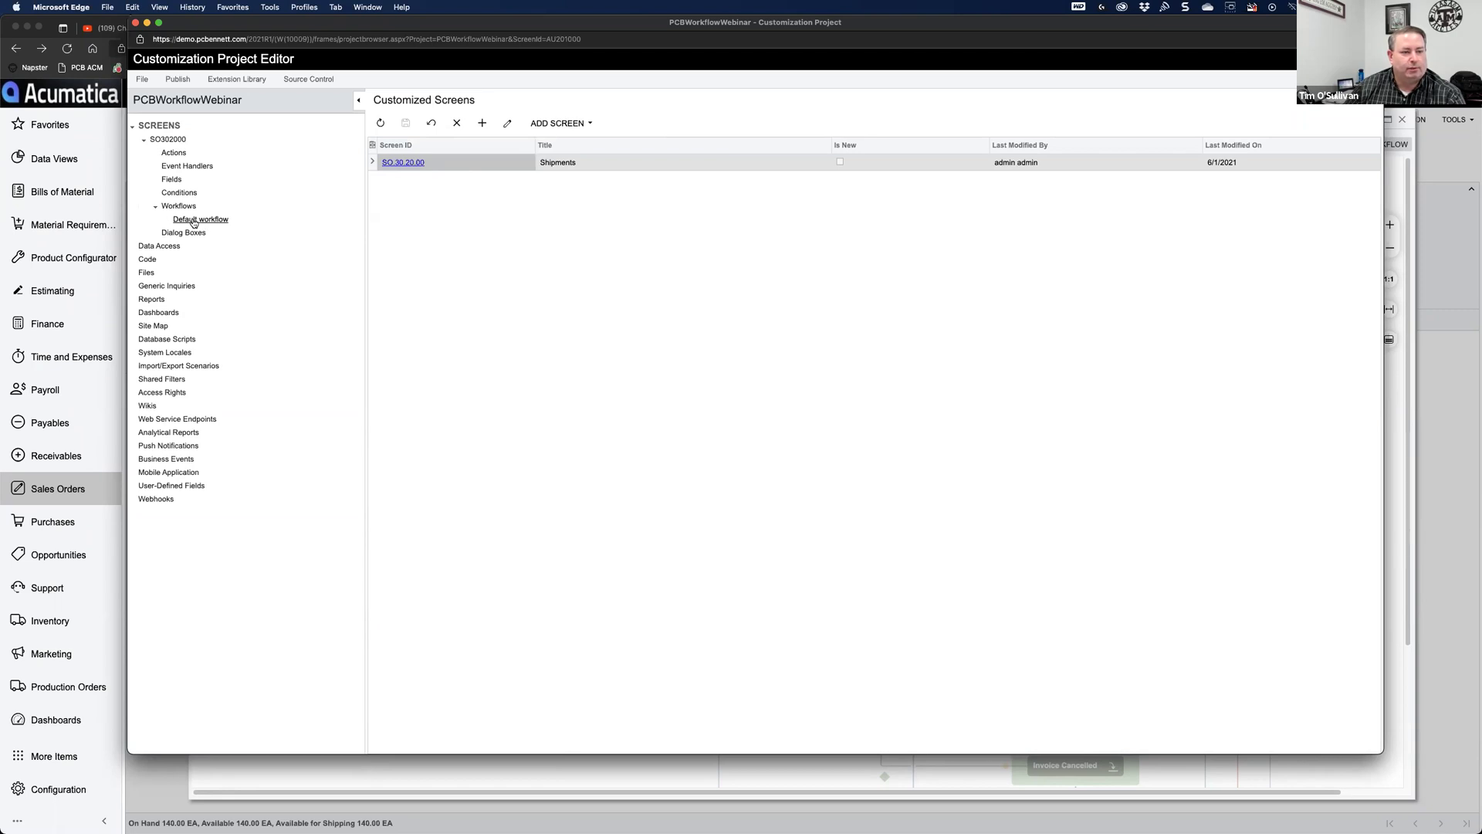
# Step: Inspect Default workflow's states and transitions, then go back to the SO302000 Workflows page
pyautogui.click(187, 222)
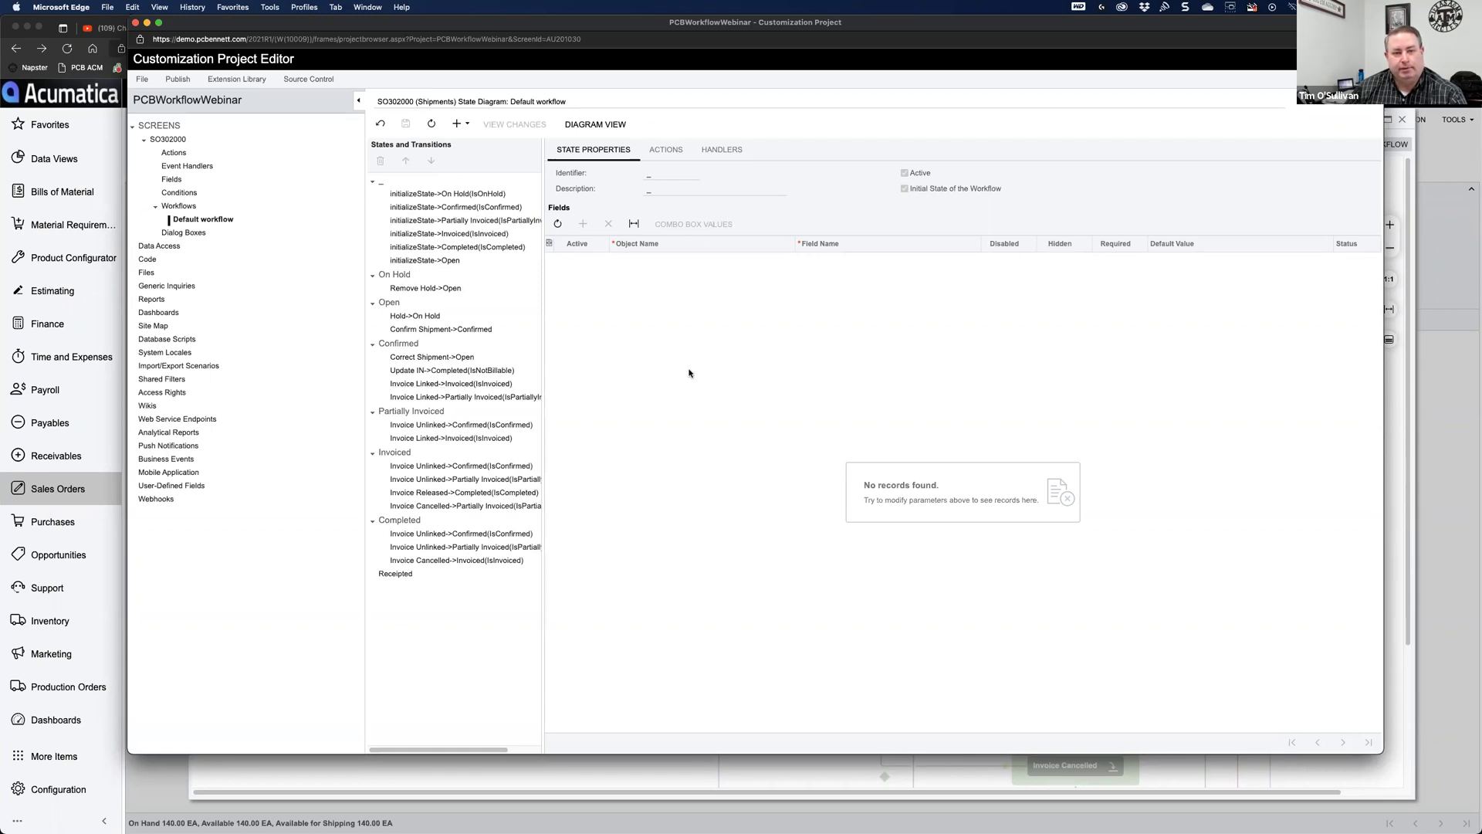
pyautogui.click(181, 207)
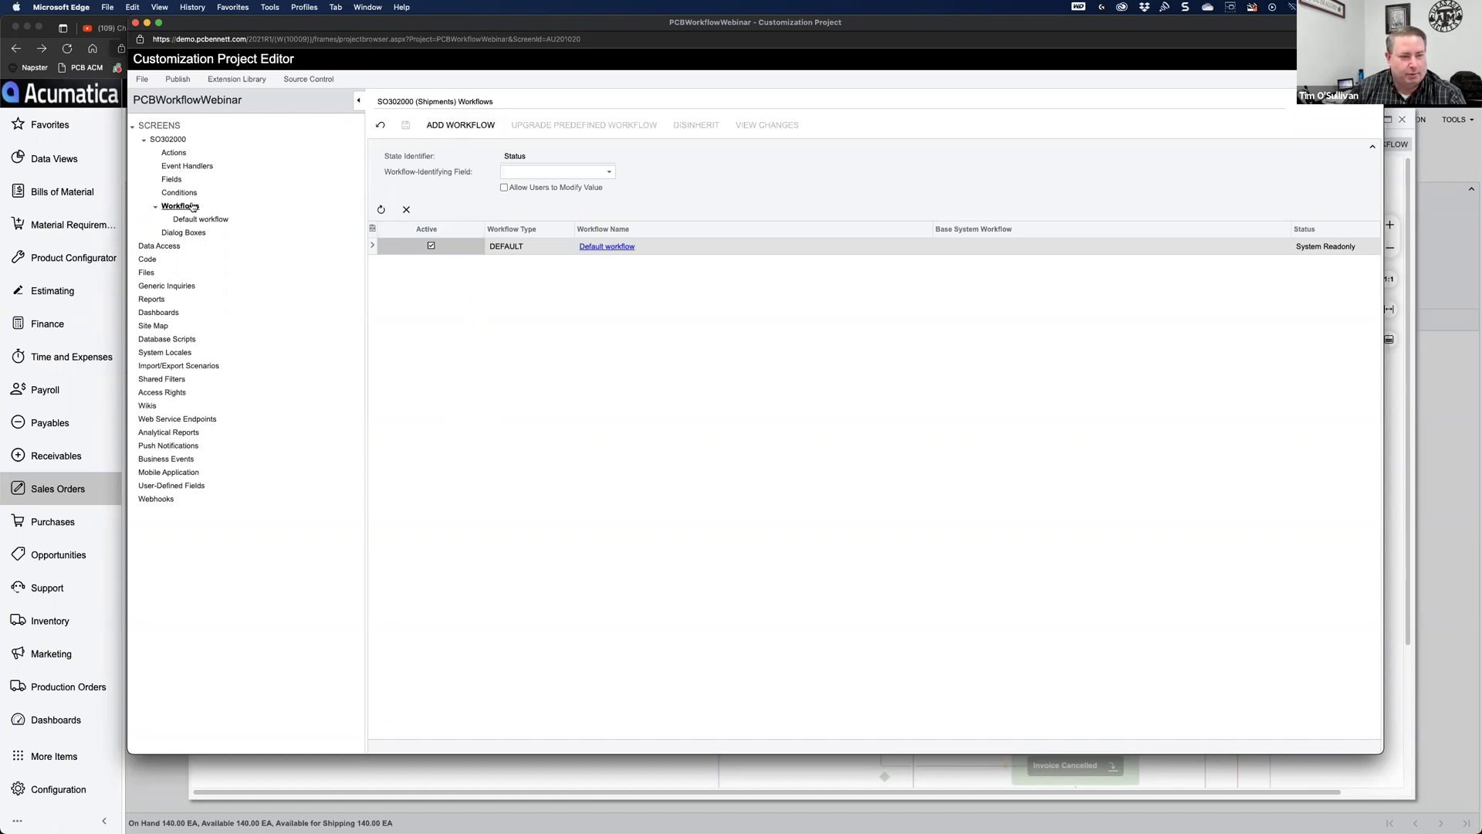
# Step: Add a DEFAULT-type workflow named 'Shipment Inspection' extending Default workflow
pyautogui.click(452, 128)
pyautogui.click(858, 430)
pyautogui.click(864, 442)
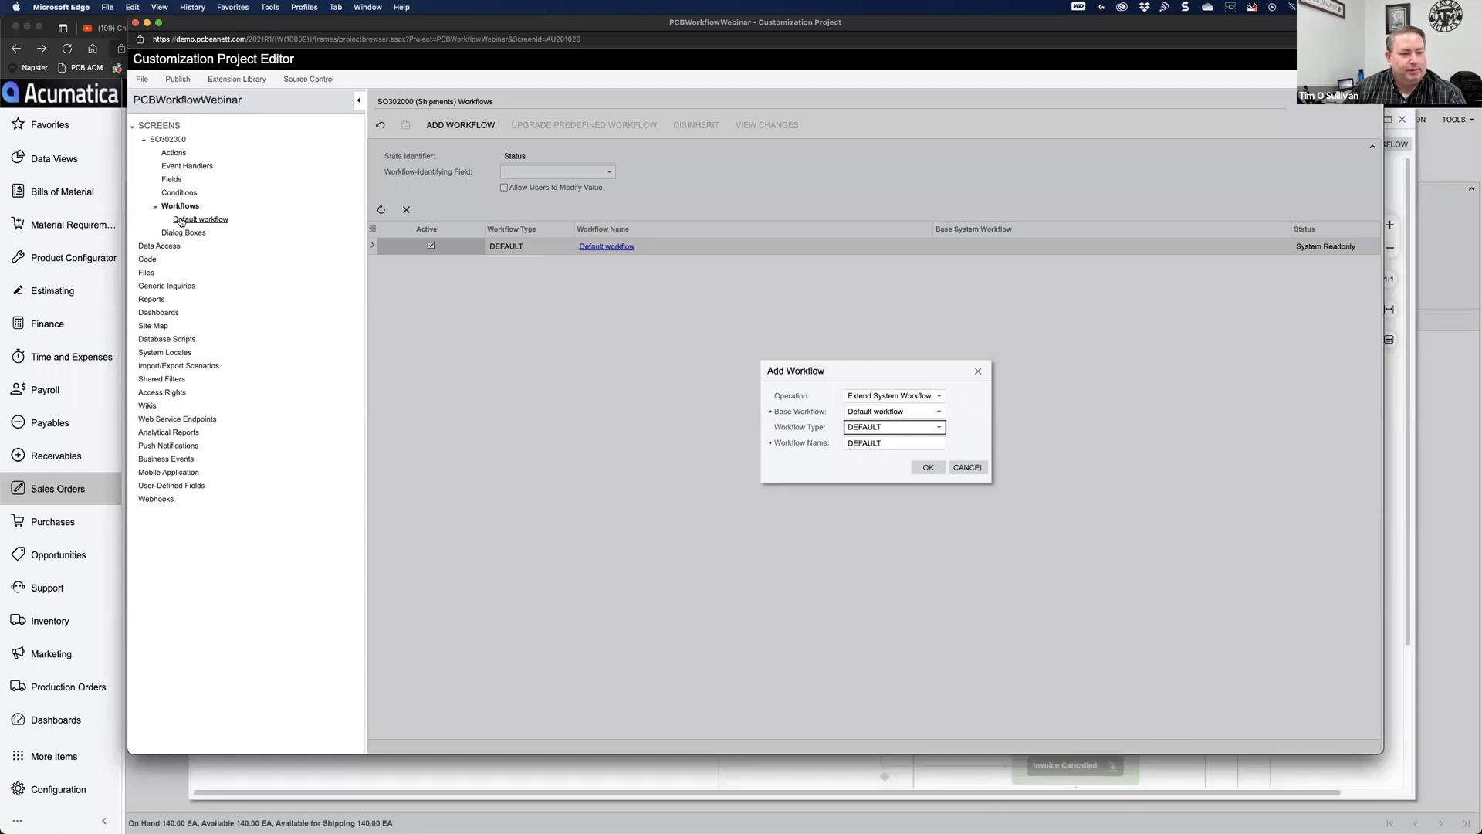
pyautogui.doubleClick(895, 445)
pyautogui.write('S')
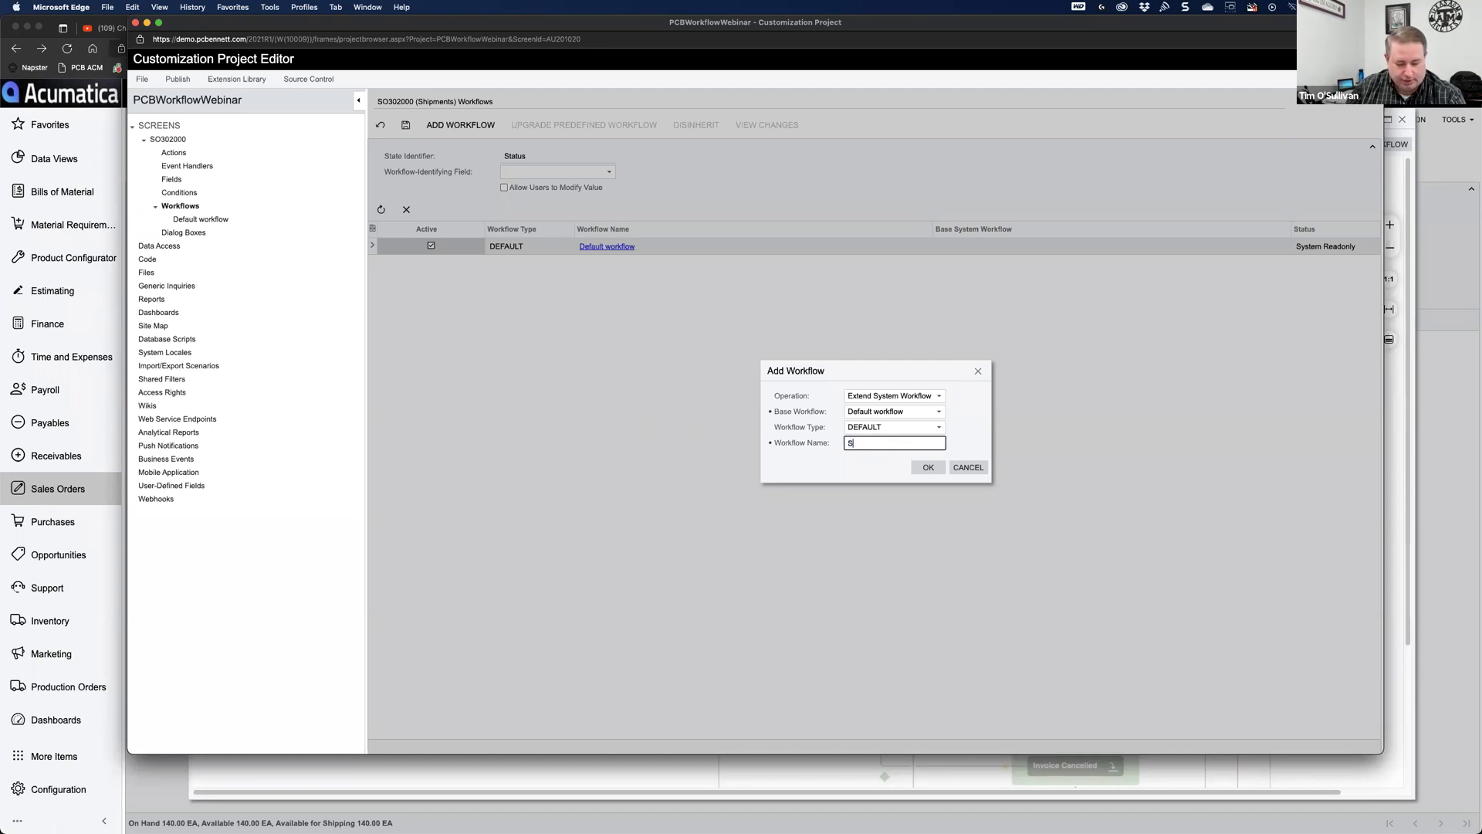
pyautogui.write('hipment Inspection')
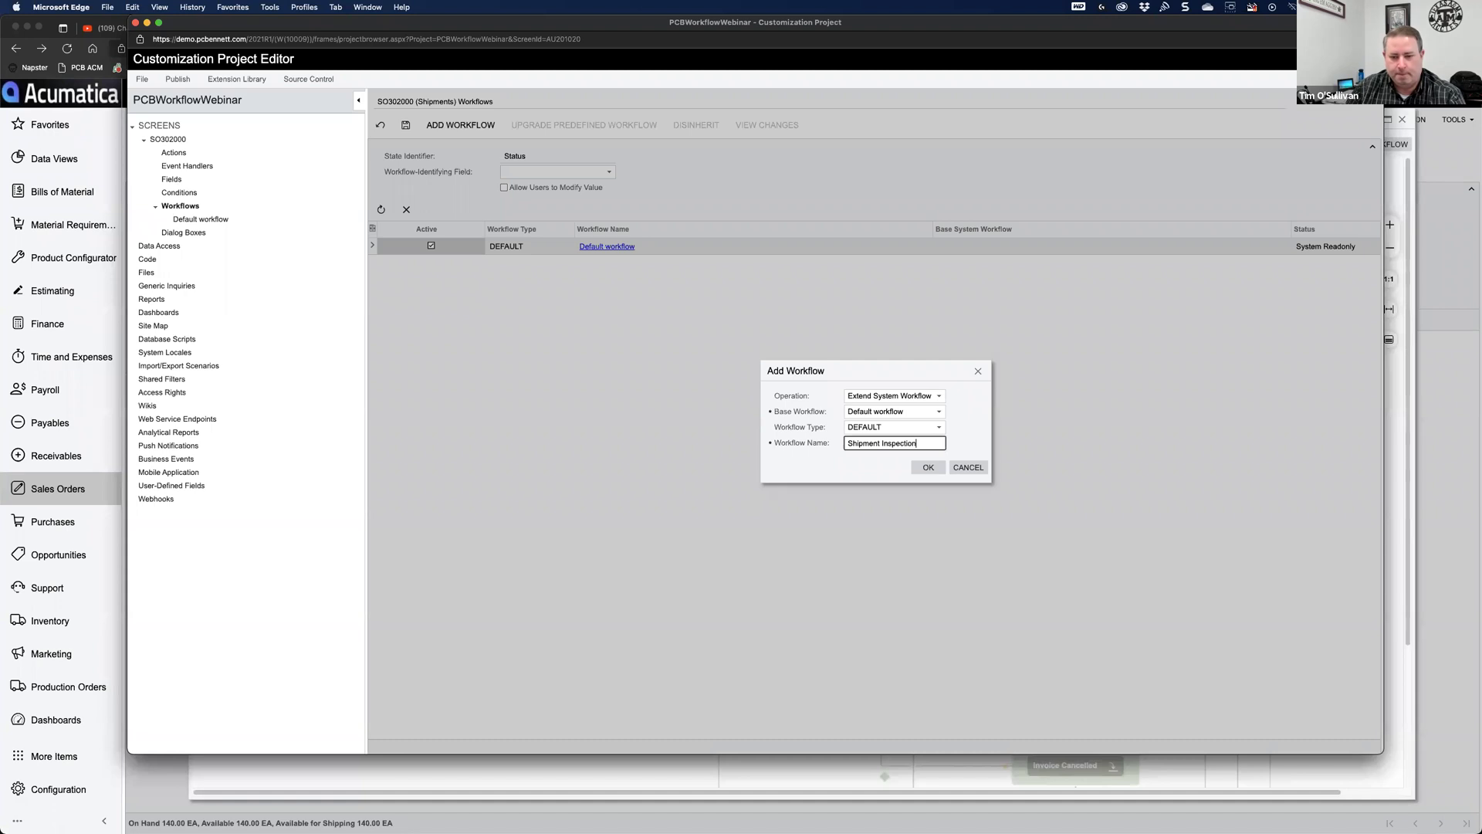
pyautogui.click(928, 467)
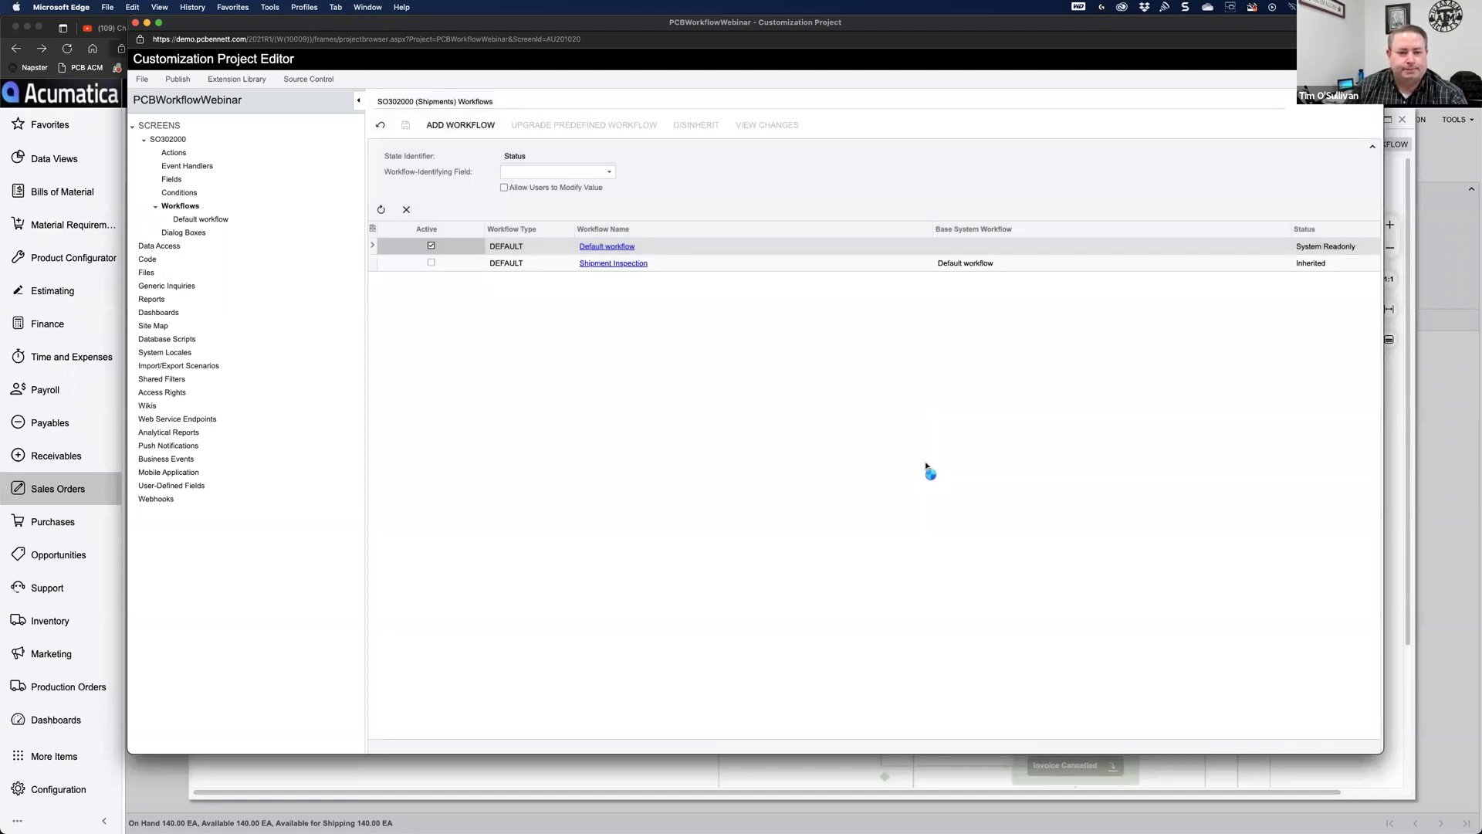
# Step: Tick Active on the Shipment Inspection workflow and save
pyautogui.click(698, 268)
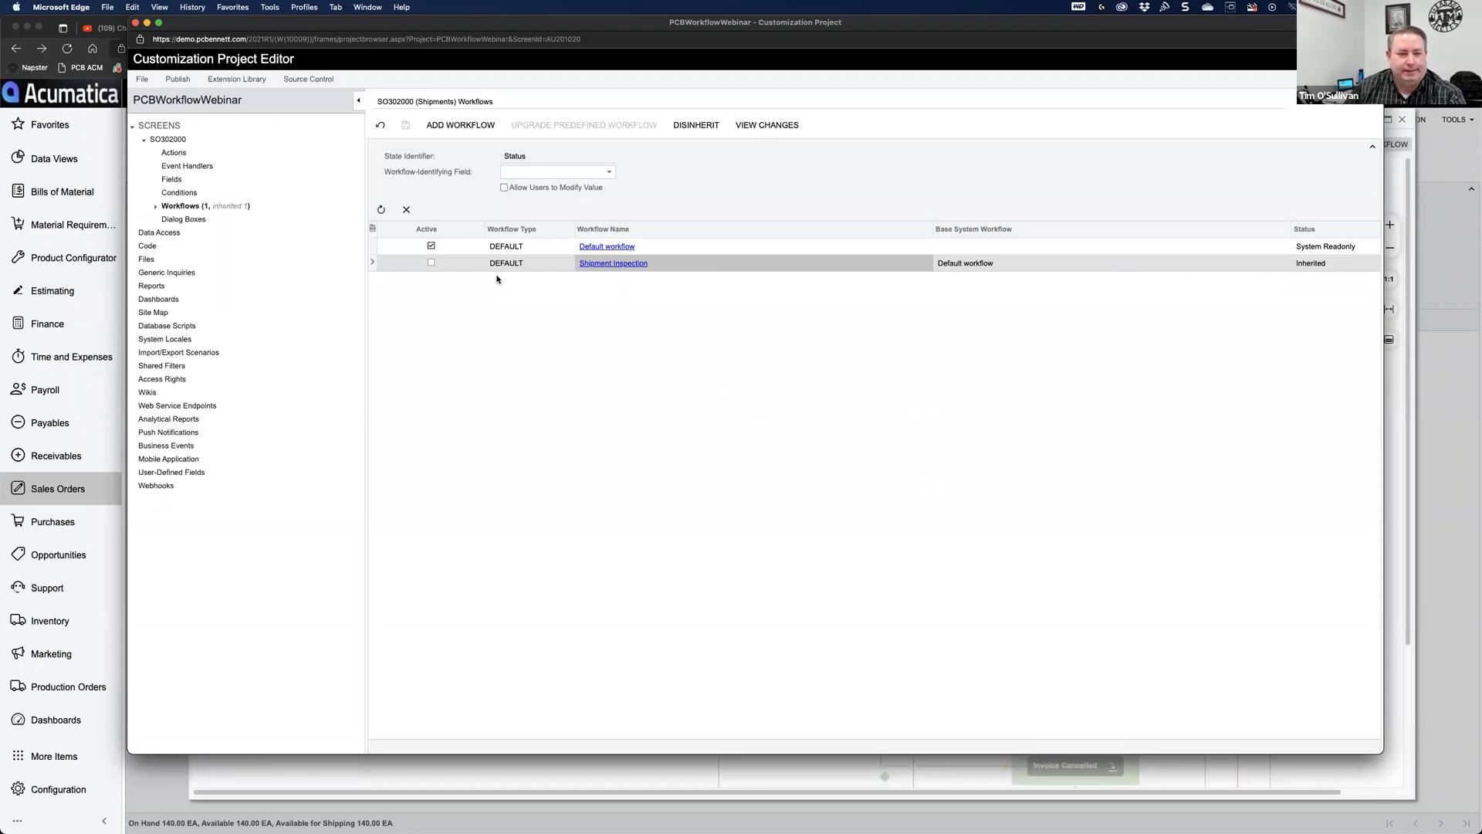
pyautogui.click(434, 263)
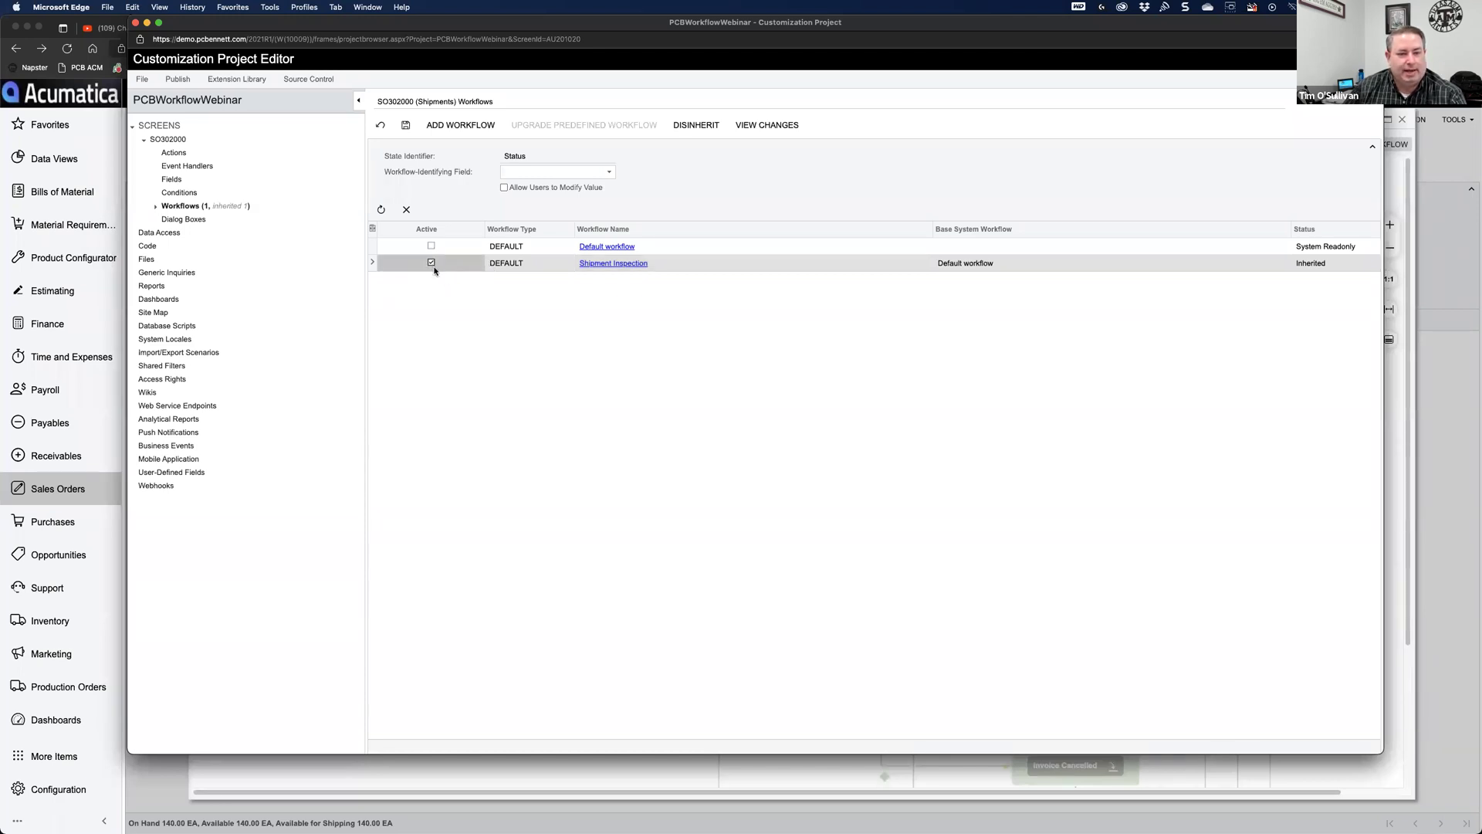
pyautogui.click(406, 126)
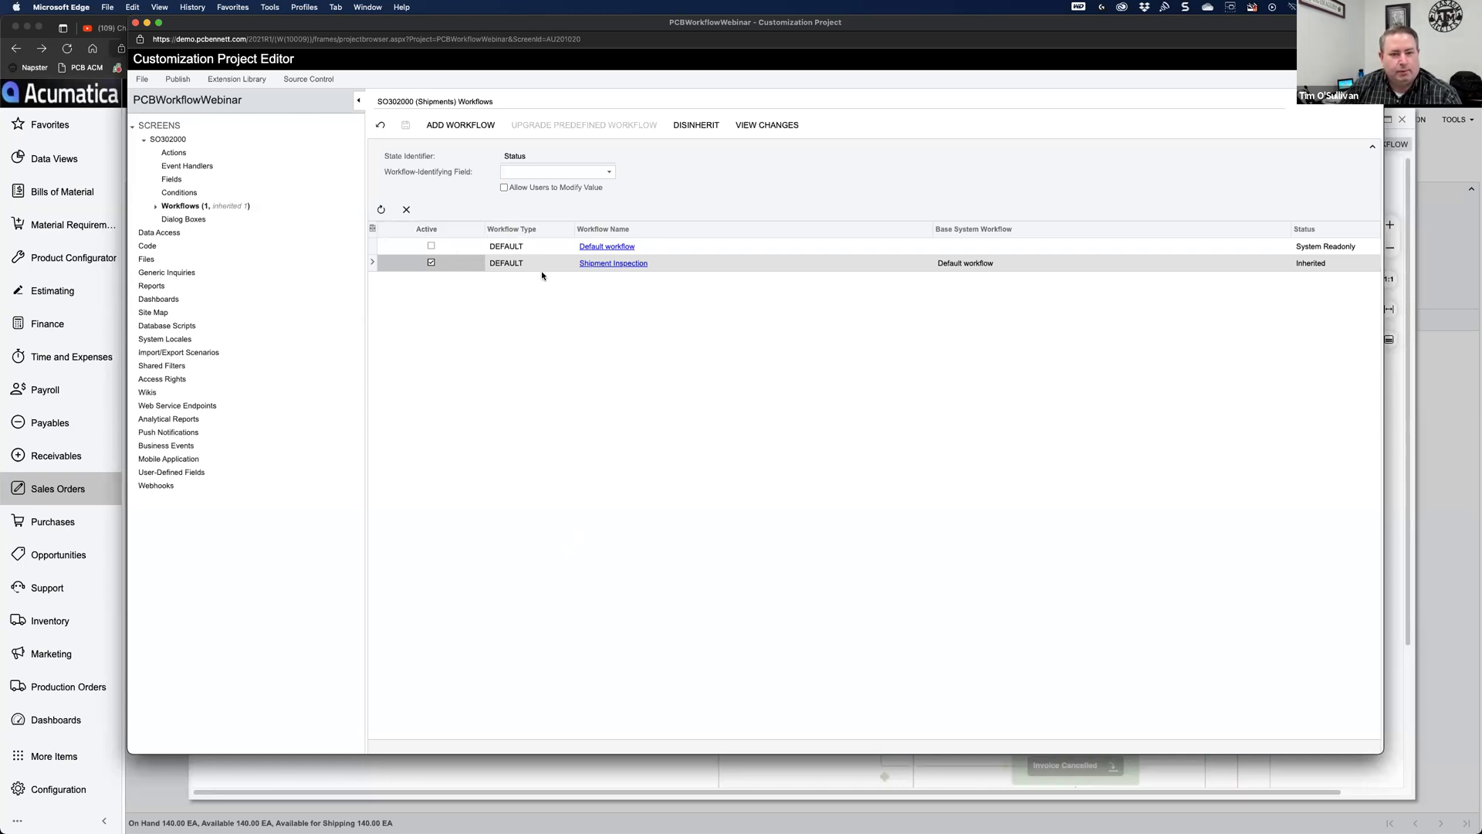
# Step: Expand SO302000 Workflows to list Default workflow and Shipment Inspection
pyautogui.click(156, 206)
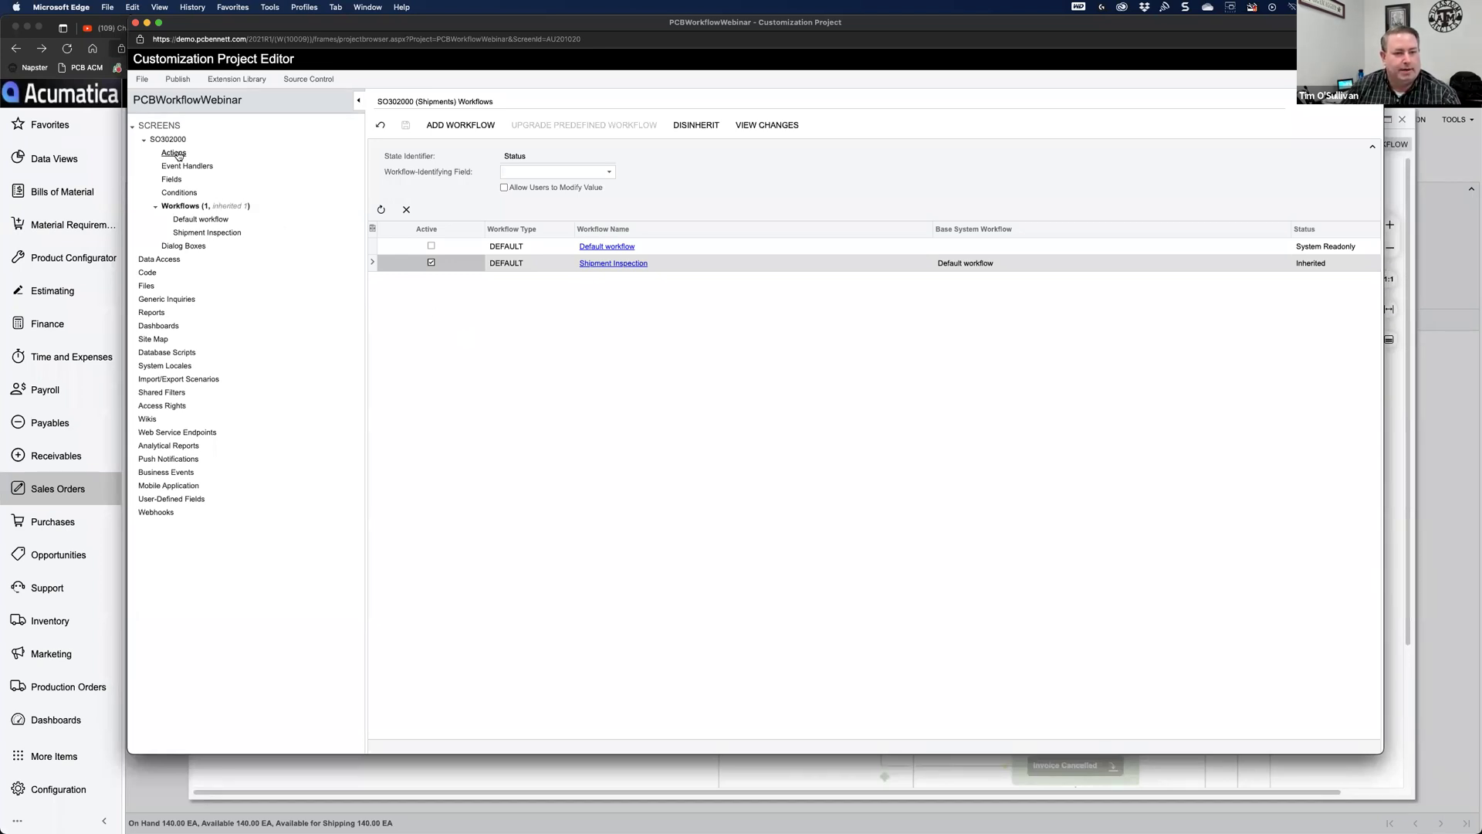
# Step: Create a new SO302000 action named RequestInspection with display name 'Inspection Request'
pyautogui.click(177, 154)
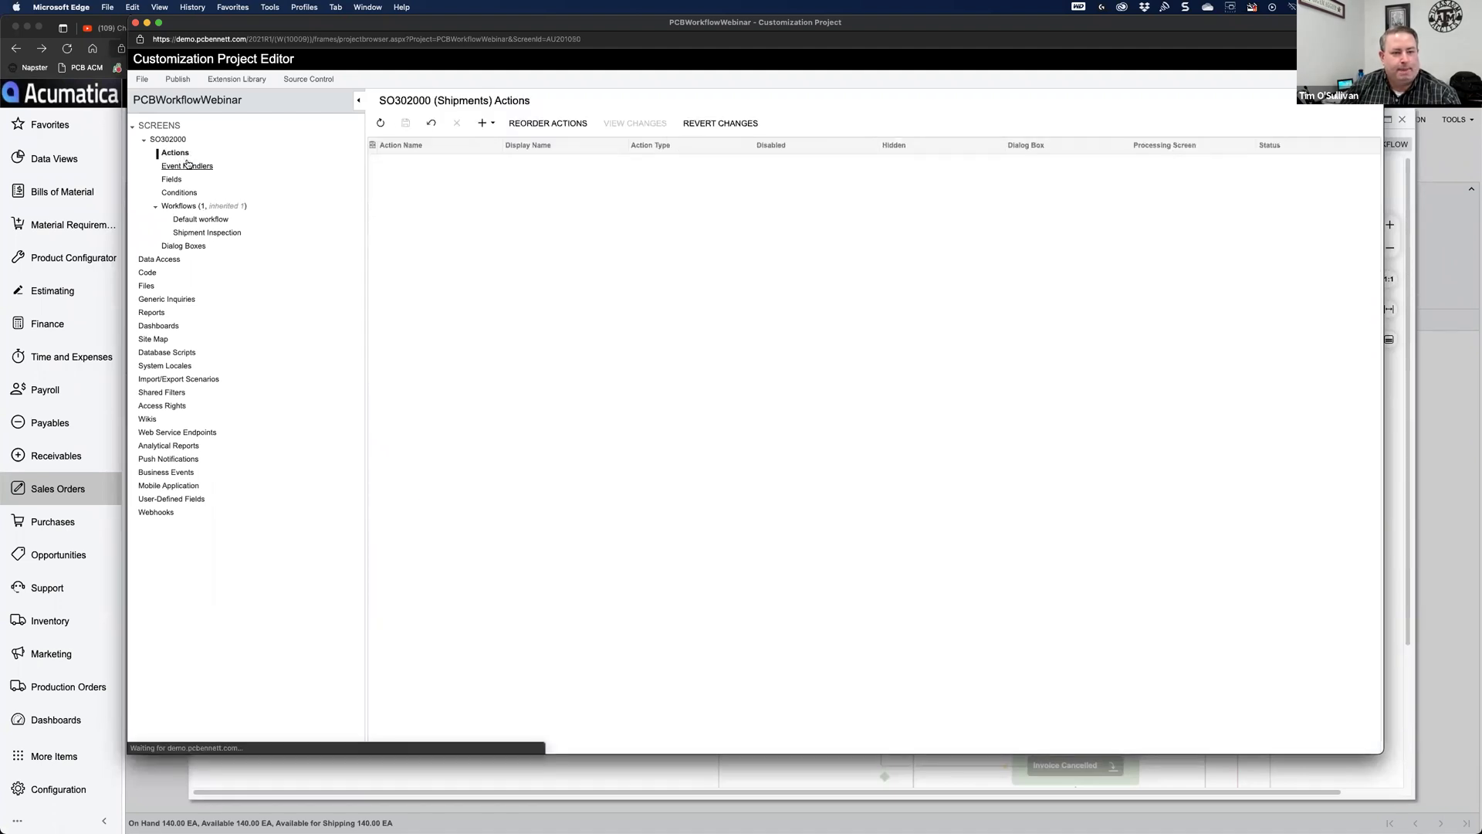
pyautogui.click(495, 126)
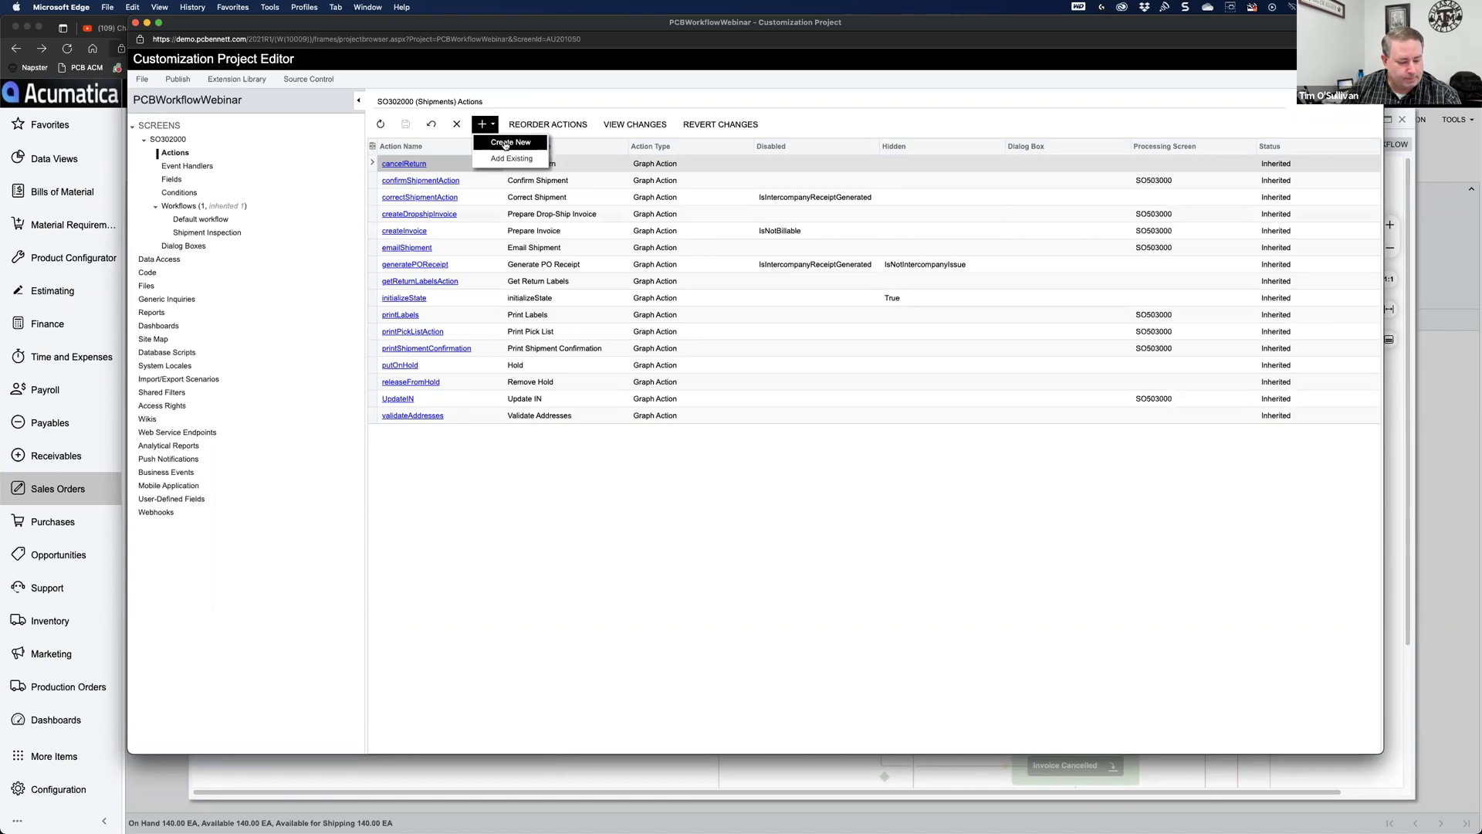
pyautogui.click(506, 144)
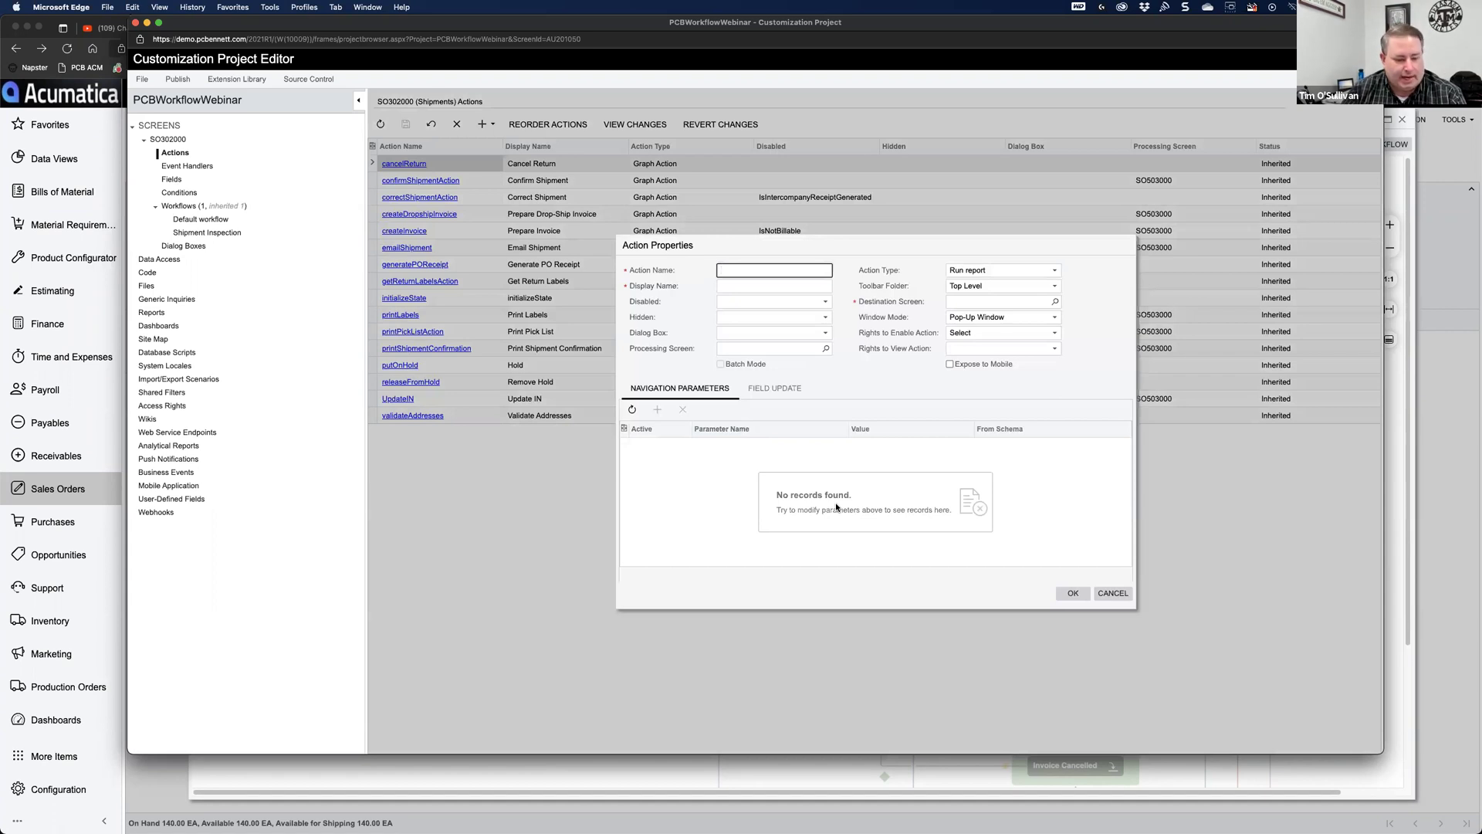
pyautogui.write('Requ')
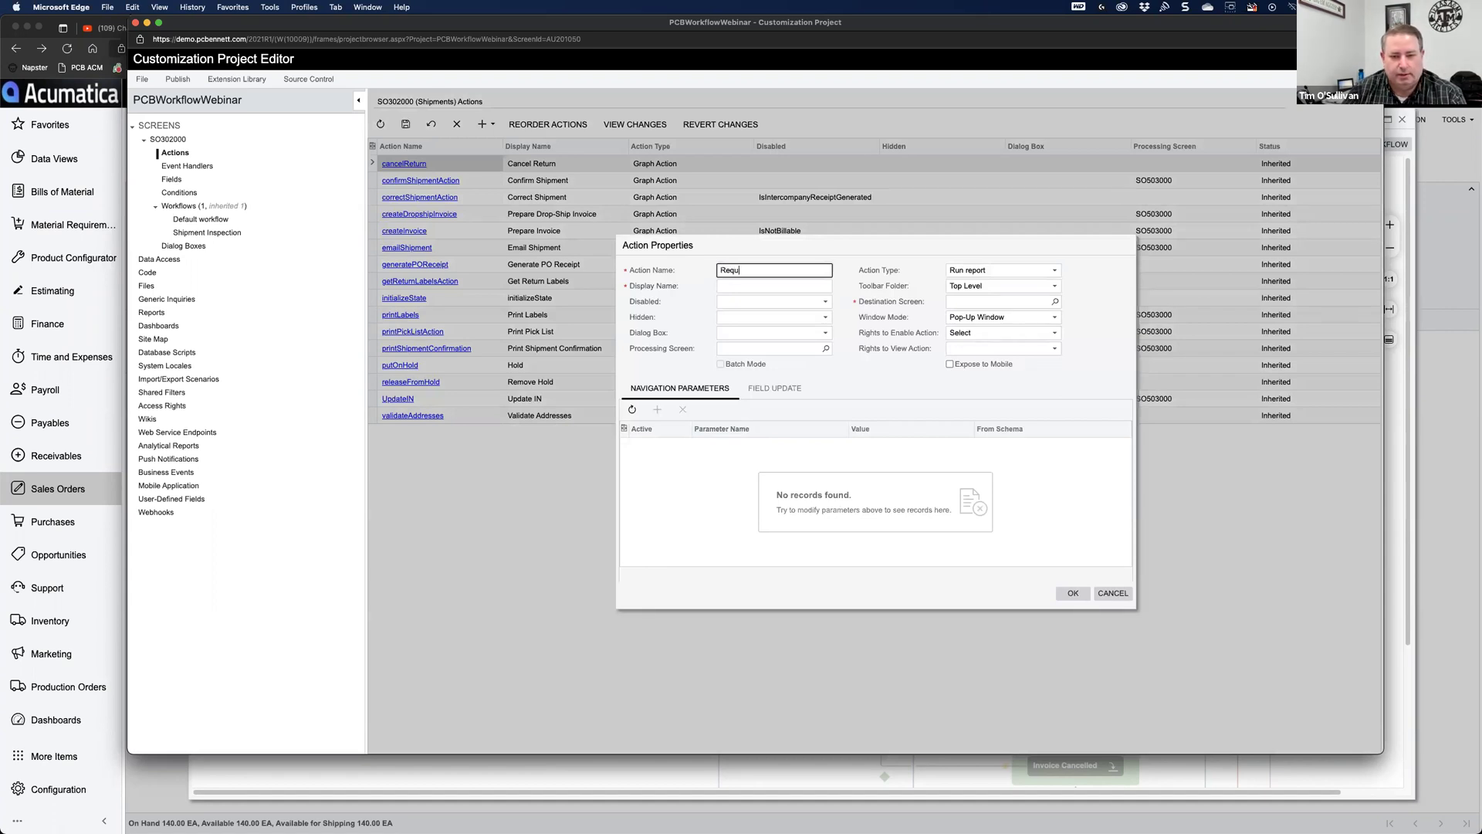
pyautogui.write('estInspection')
pyautogui.press('Tab')
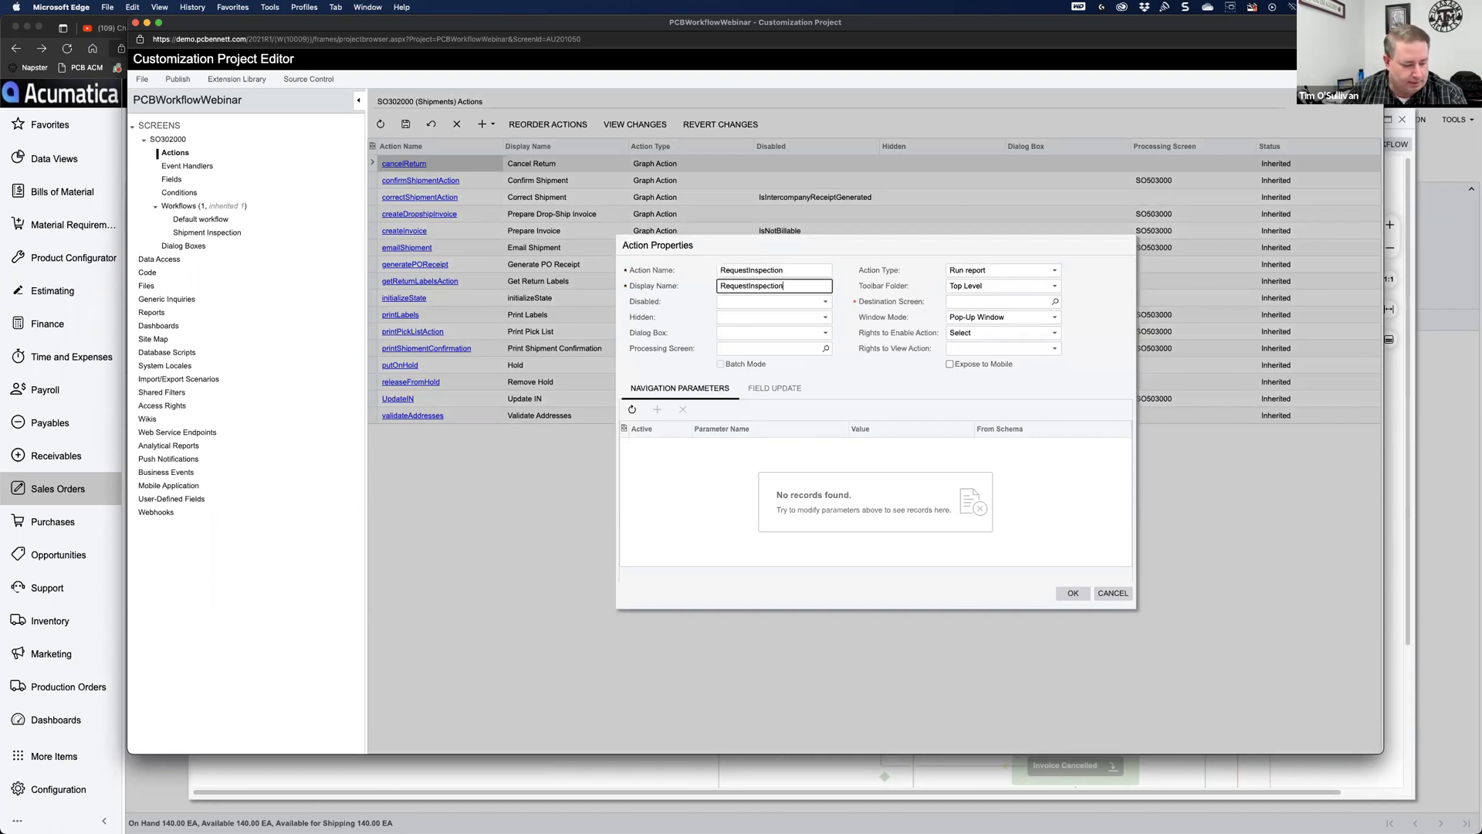
pyautogui.press('BackSpace')
pyautogui.press('BackSpace')
pyautogui.press('BackSpace')
pyautogui.press('BackSpace')
pyautogui.press('BackSpace')
pyautogui.press('BackSpace')
pyautogui.press('BackSpace')
pyautogui.press('BackSpace')
pyautogui.press('BackSpace')
pyautogui.press('BackSpace')
pyautogui.press('BackSpace')
pyautogui.press('BackSpace')
pyautogui.press('BackSpace')
pyautogui.press('BackSpace')
pyautogui.write('Inspection')
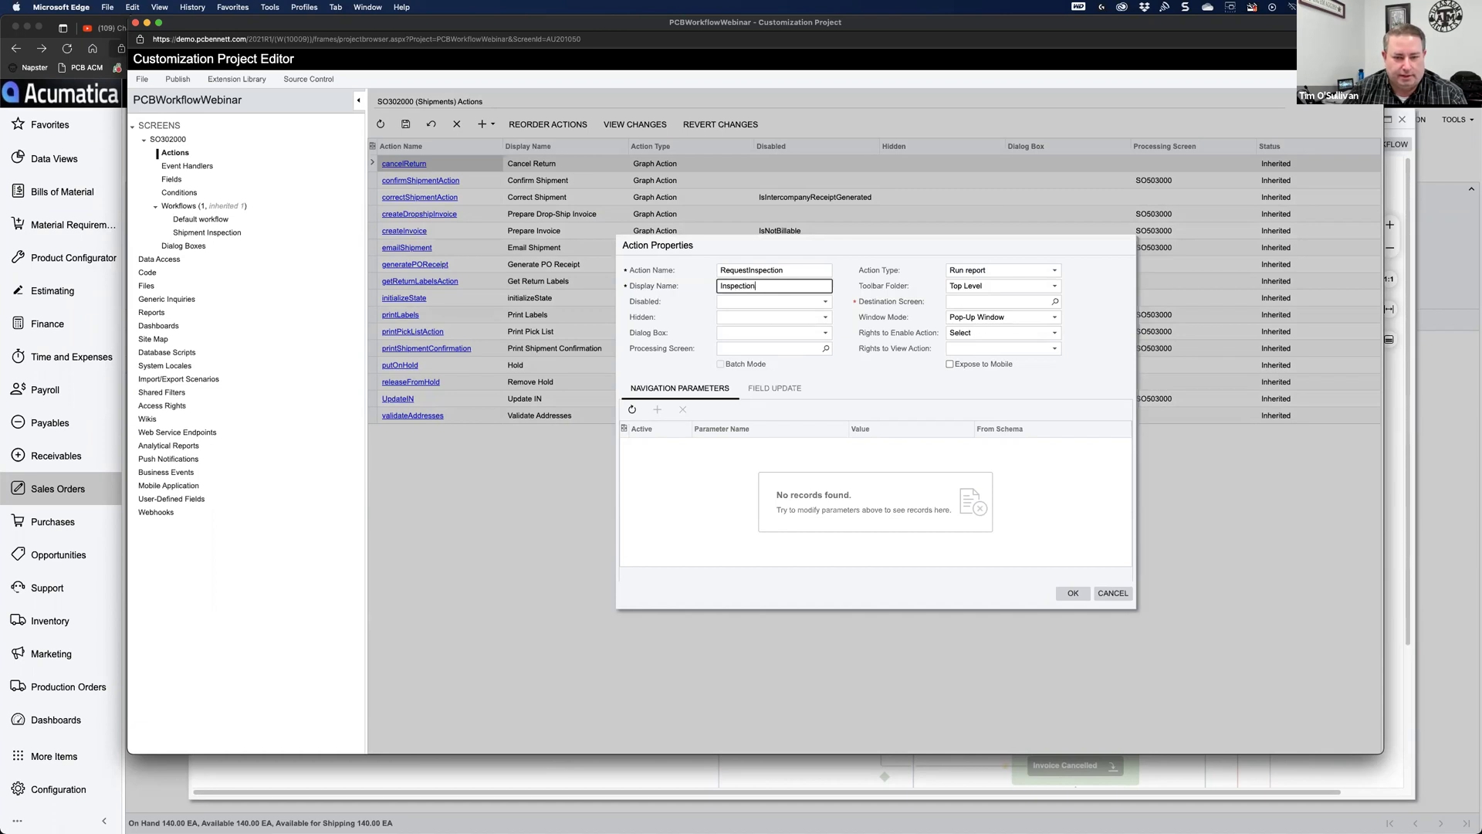
pyautogui.write(' Request')
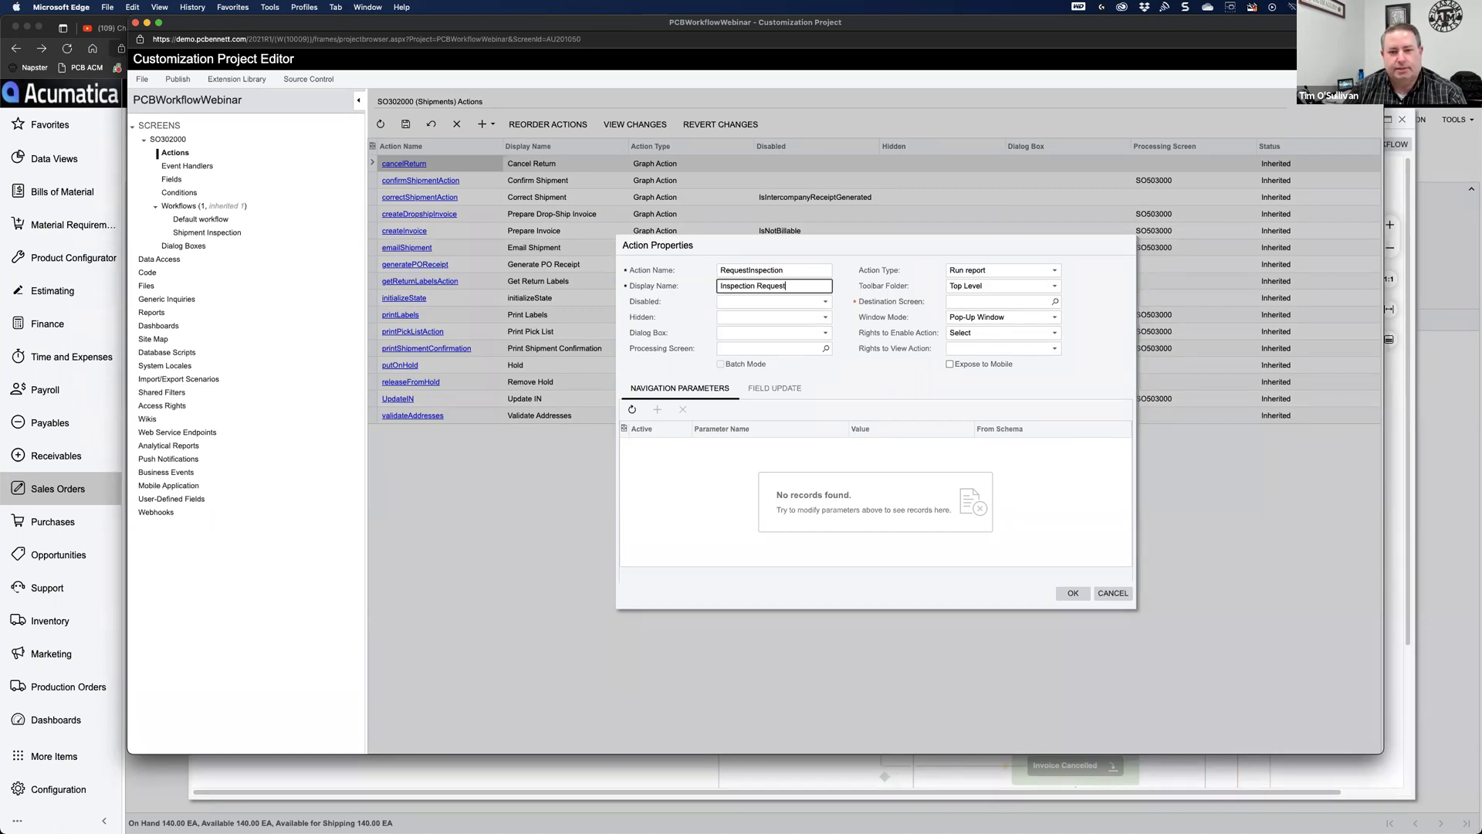
pyautogui.press('Tab')
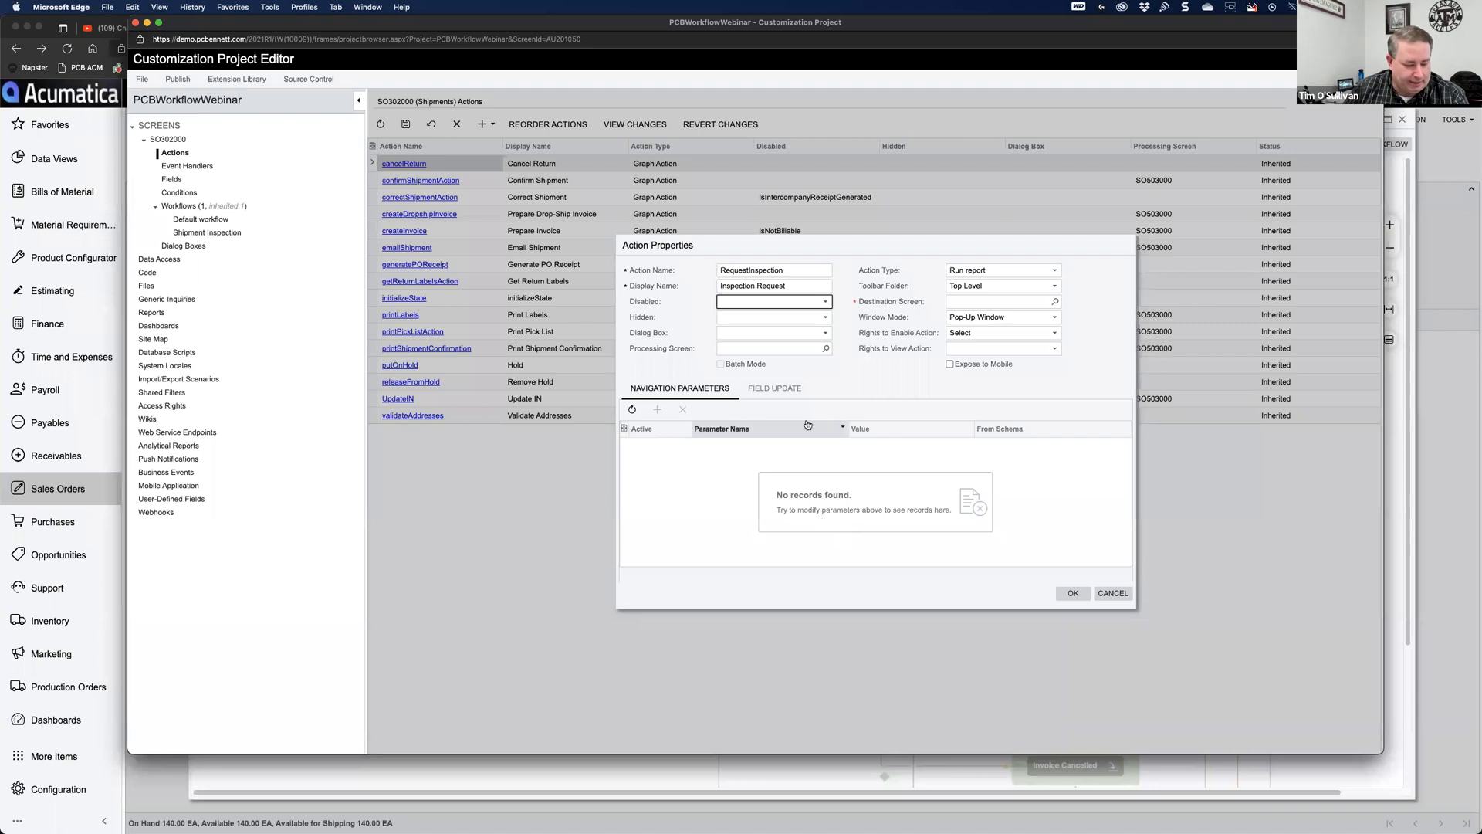
# Step: Make RequestInspection a Workflow action in the Actions toolbar folder and save it
pyautogui.click(1001, 271)
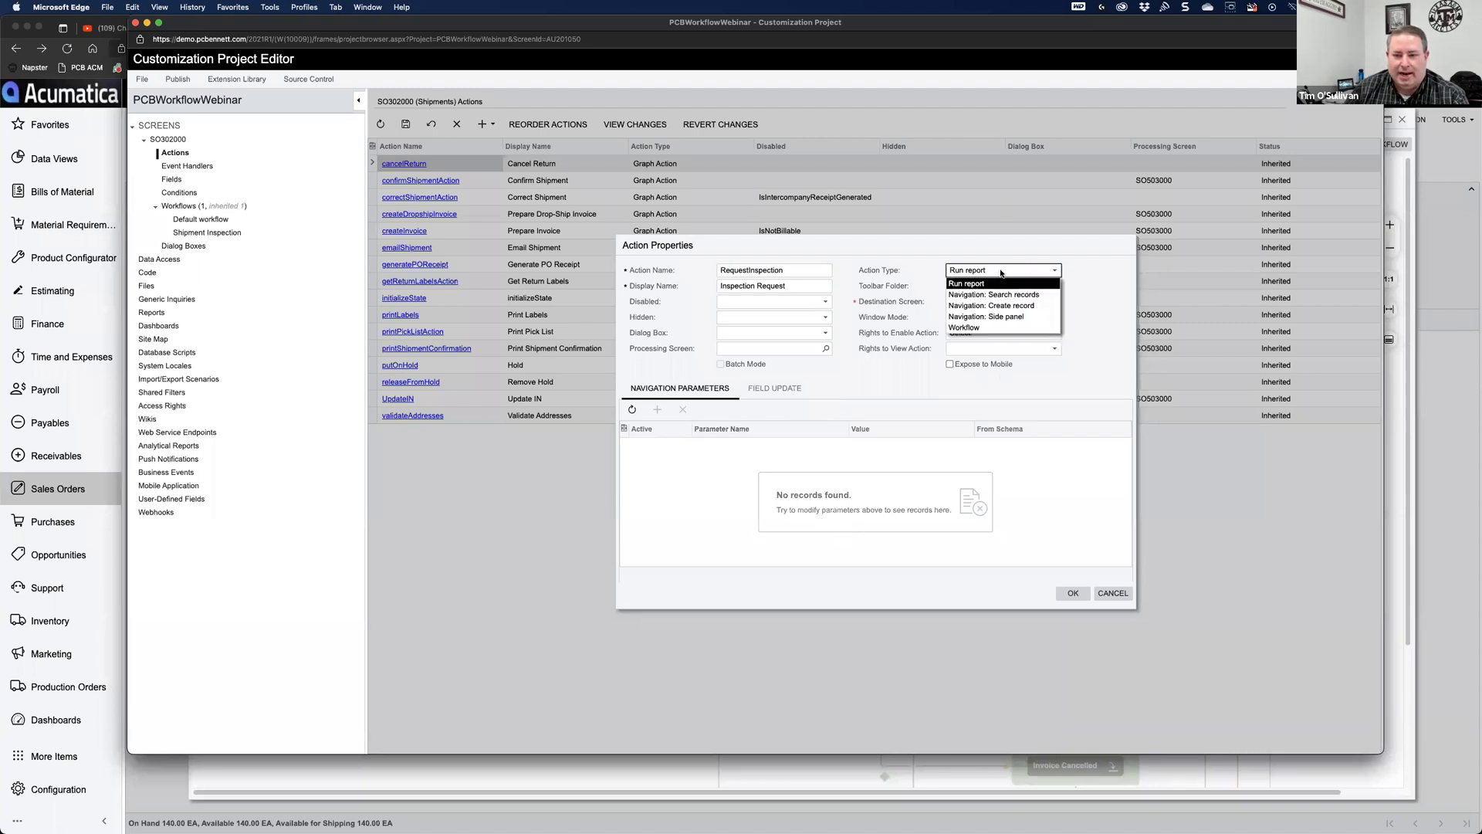
pyautogui.click(971, 329)
pyautogui.click(975, 287)
pyautogui.click(970, 312)
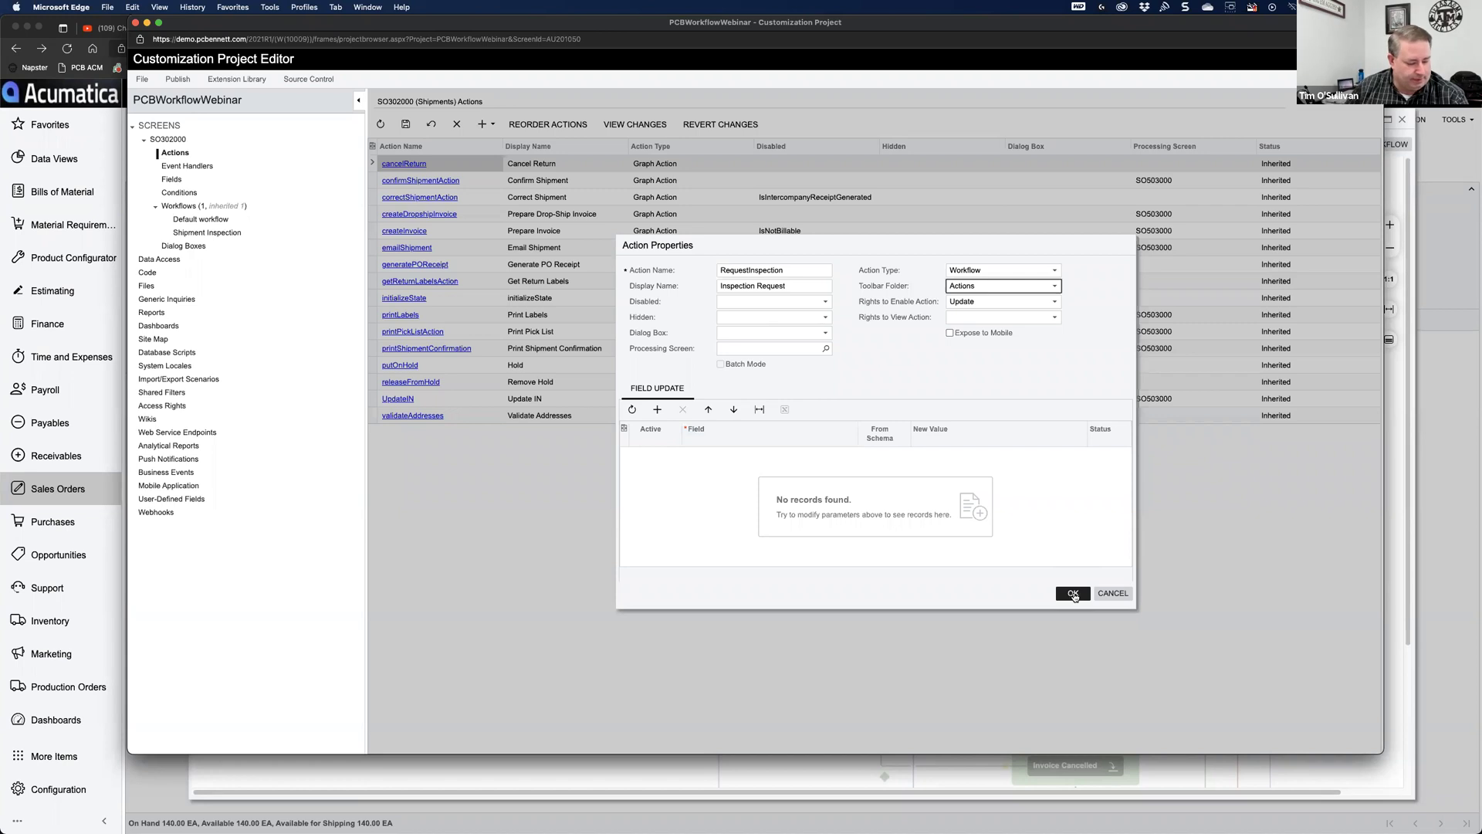
pyautogui.click(1073, 594)
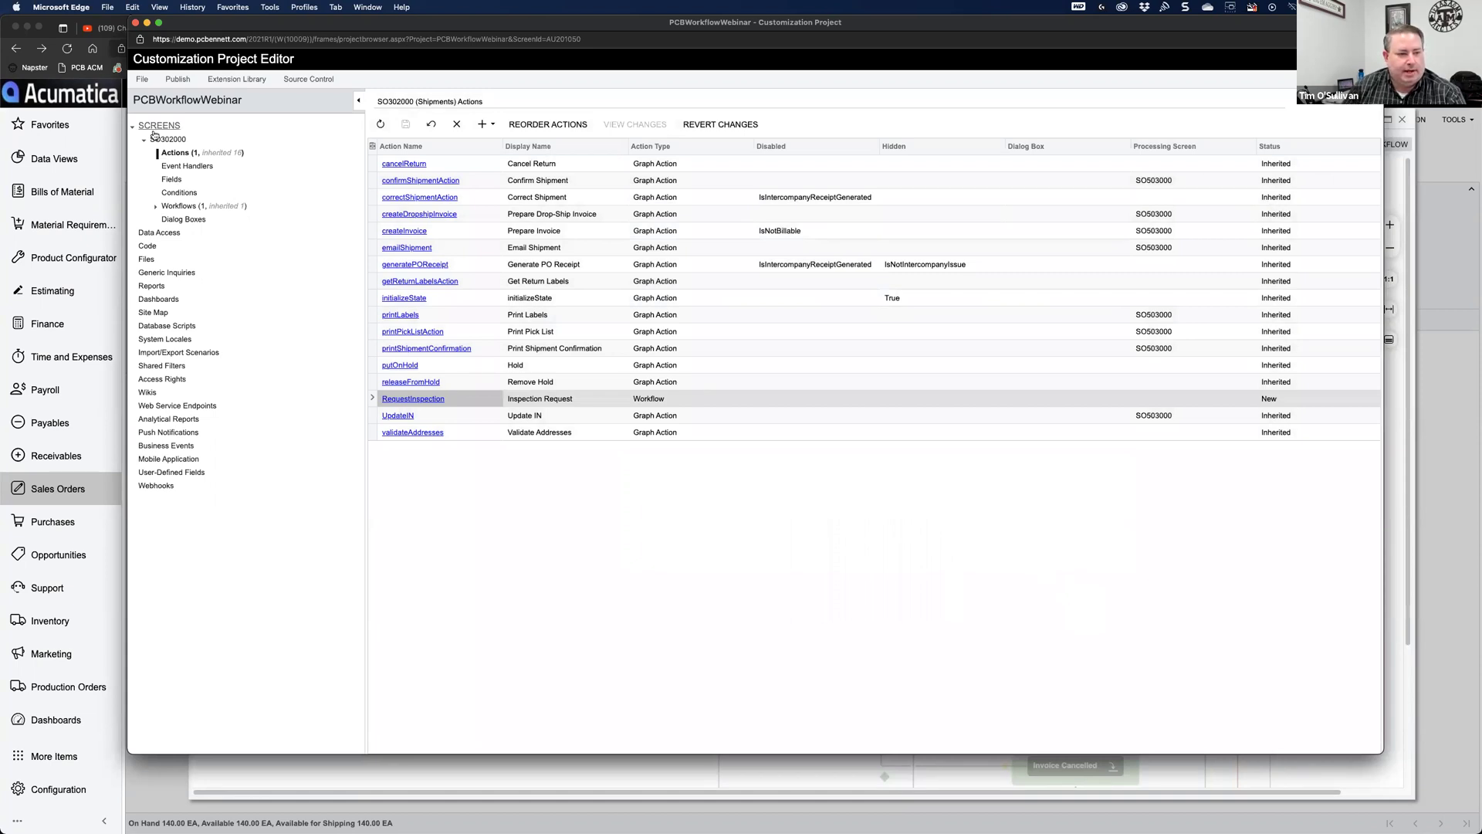
pyautogui.click(485, 124)
# Step: Create a new action named InspectionFail with display name 'Inspection Fail'
pyautogui.click(499, 142)
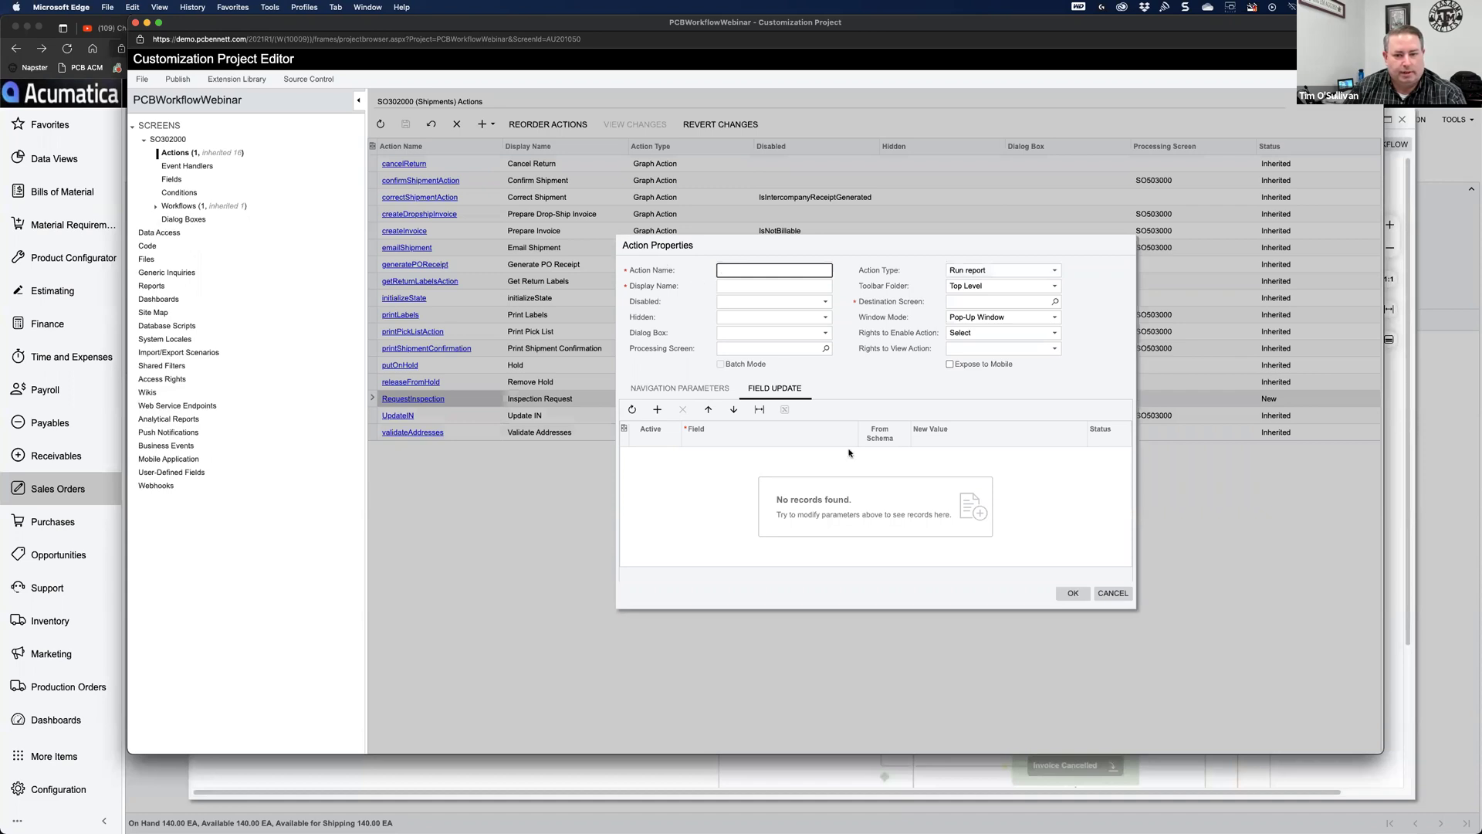
pyautogui.write('InspectionFail')
pyautogui.press('Tab')
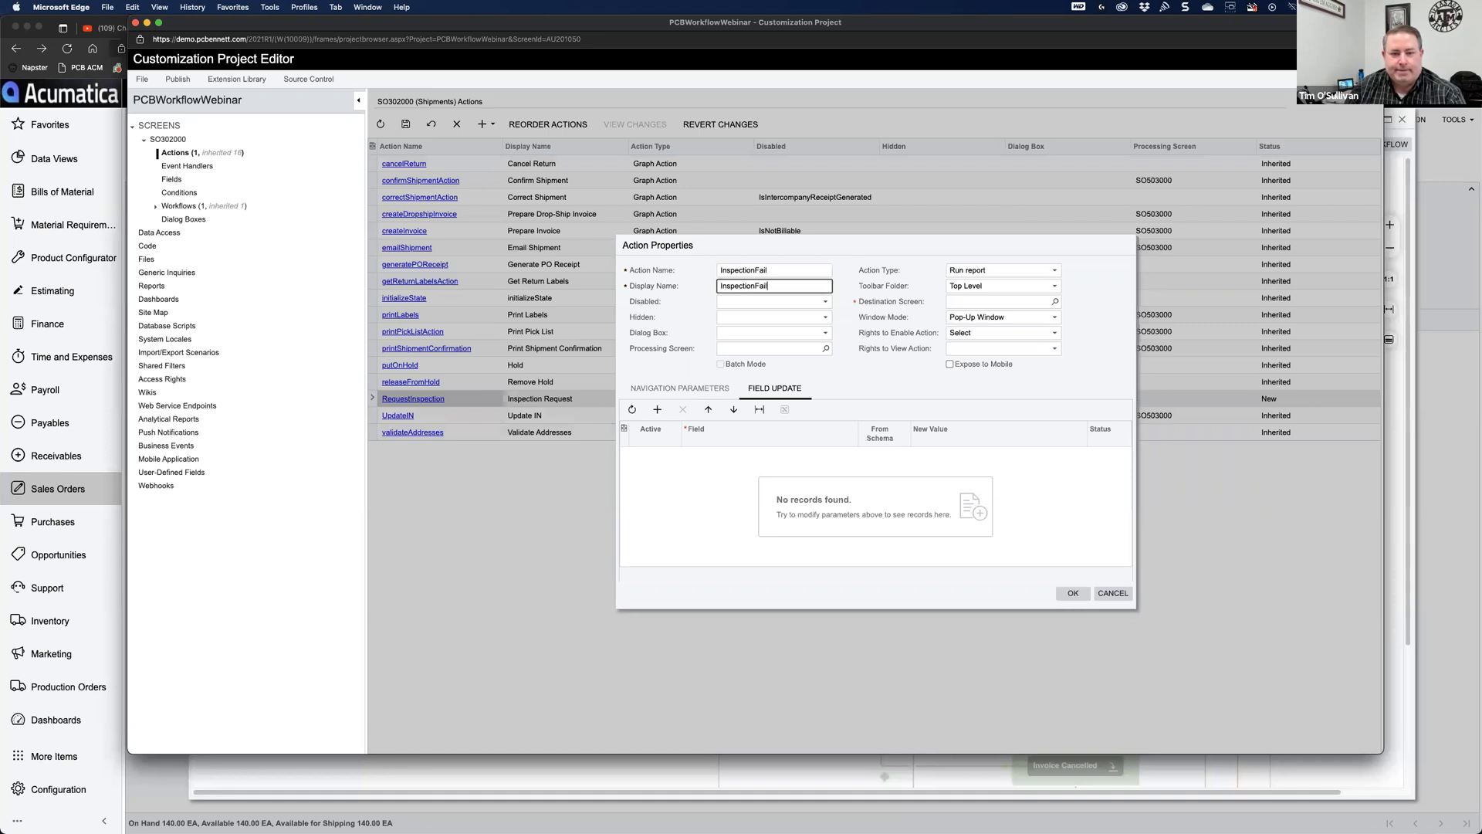
pyautogui.press('BackSpace')
pyautogui.press('BackSpace')
pyautogui.press('BackSpace')
pyautogui.press('BackSpace')
pyautogui.press('BackSpace')
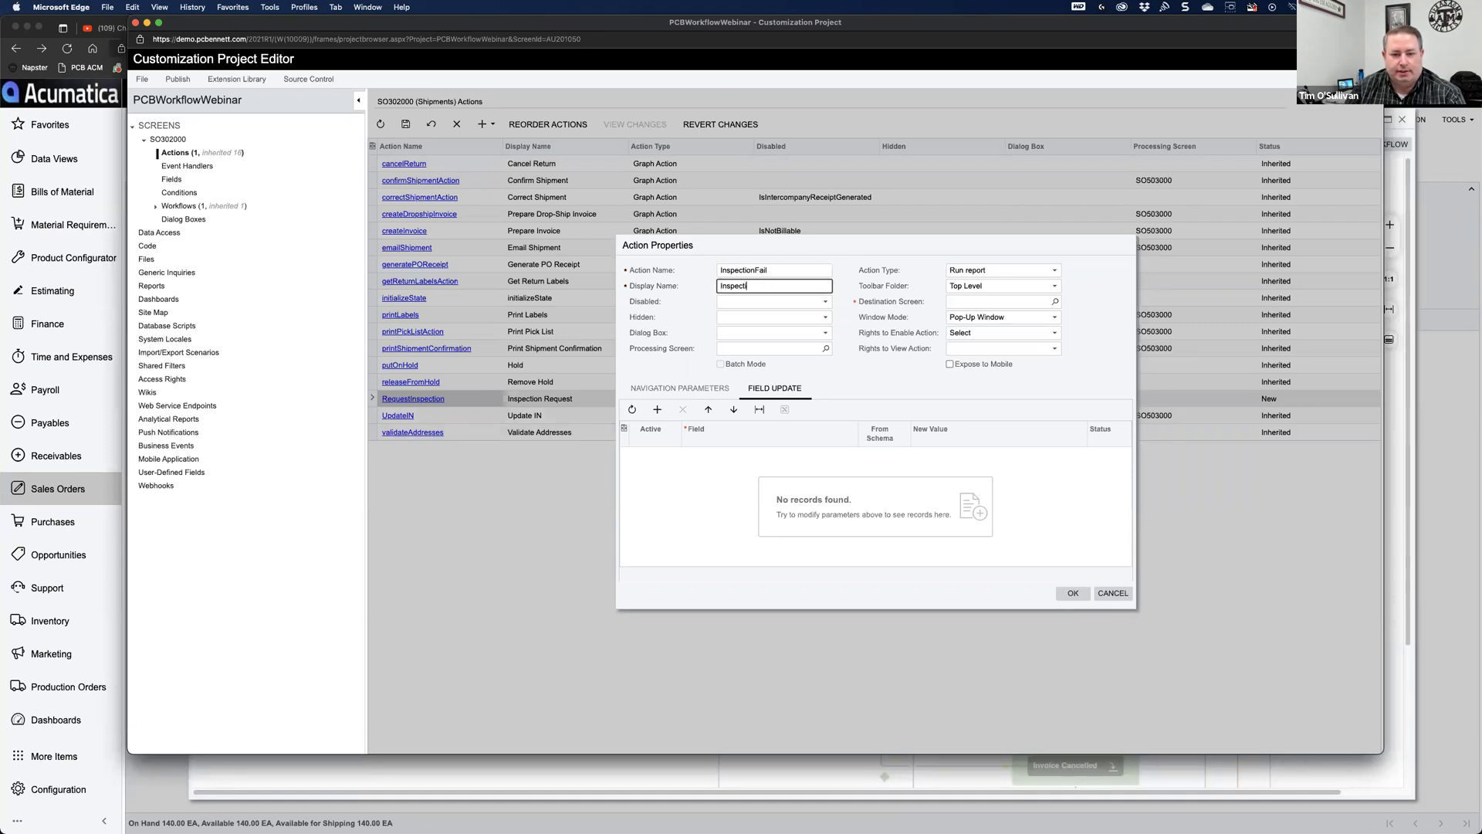
pyautogui.press('BackSpace')
pyautogui.press('BackSpace')
pyautogui.press('BackSpace')
pyautogui.press('BackSpace')
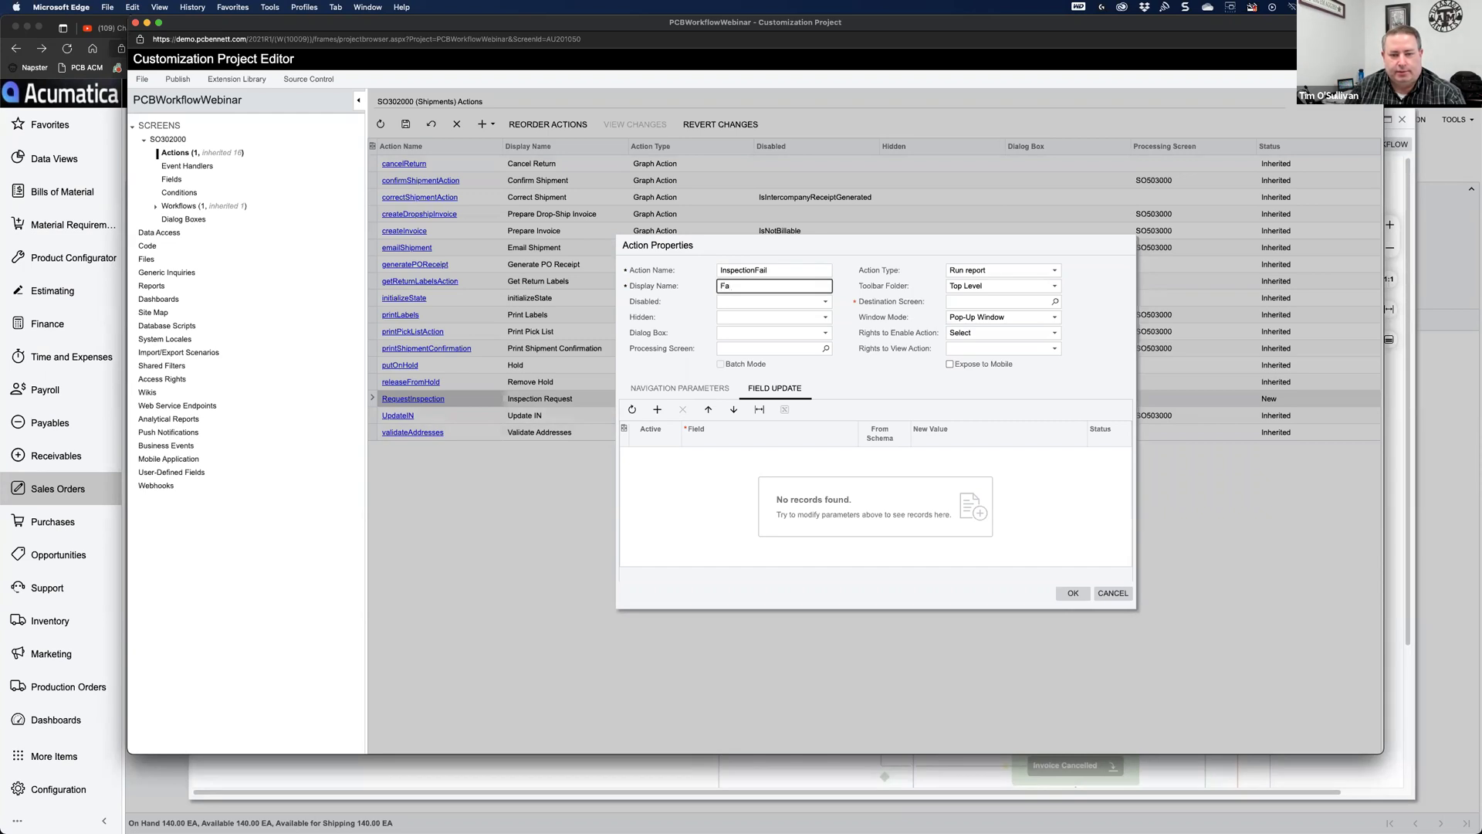
pyautogui.write('Inspection Fail')
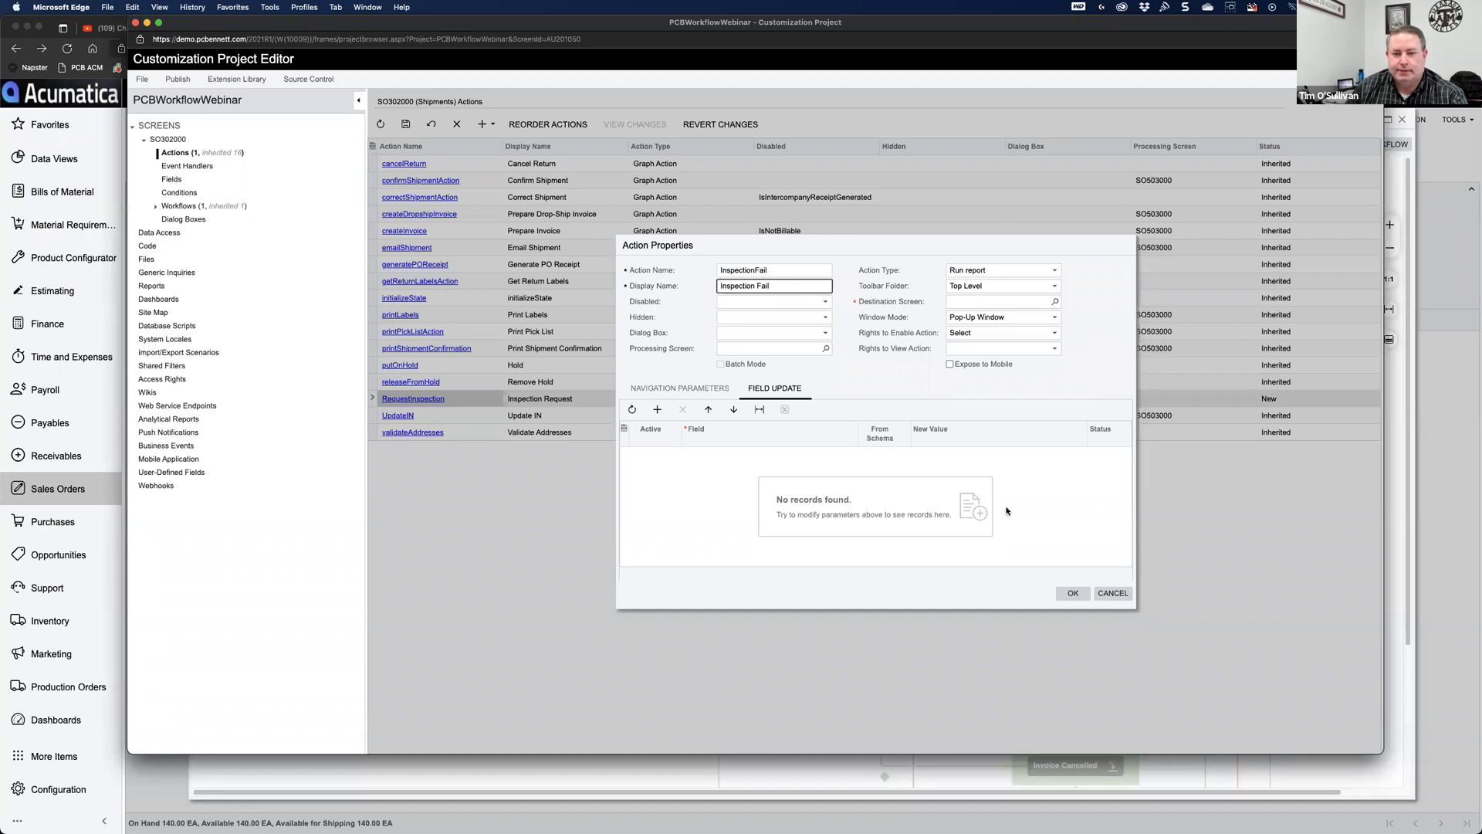
# Step: Make InspectionFail a Workflow action in the Actions toolbar folder and save it
pyautogui.click(981, 272)
pyautogui.click(975, 327)
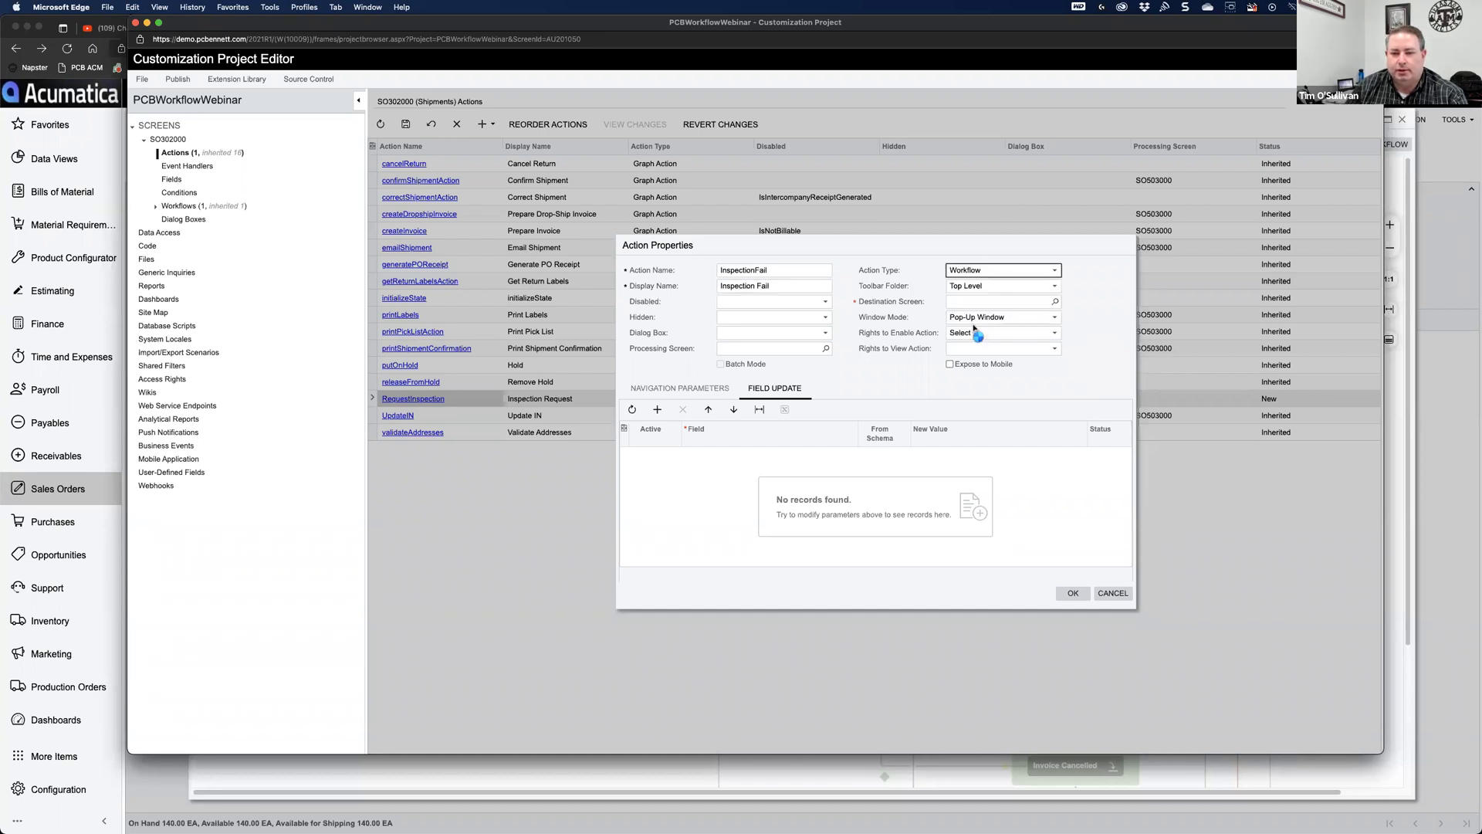
pyautogui.click(982, 288)
pyautogui.click(972, 310)
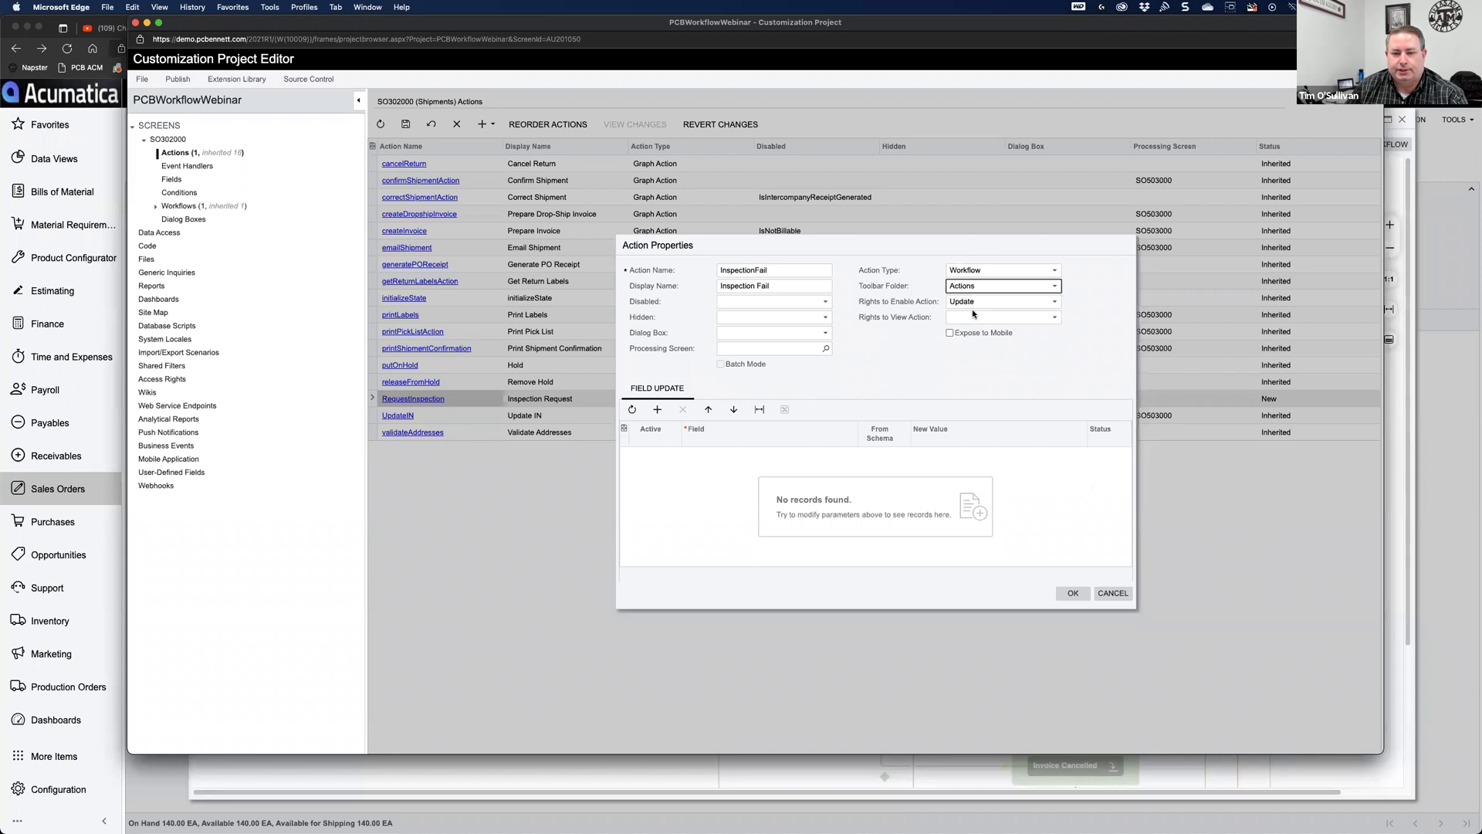
pyautogui.click(1073, 593)
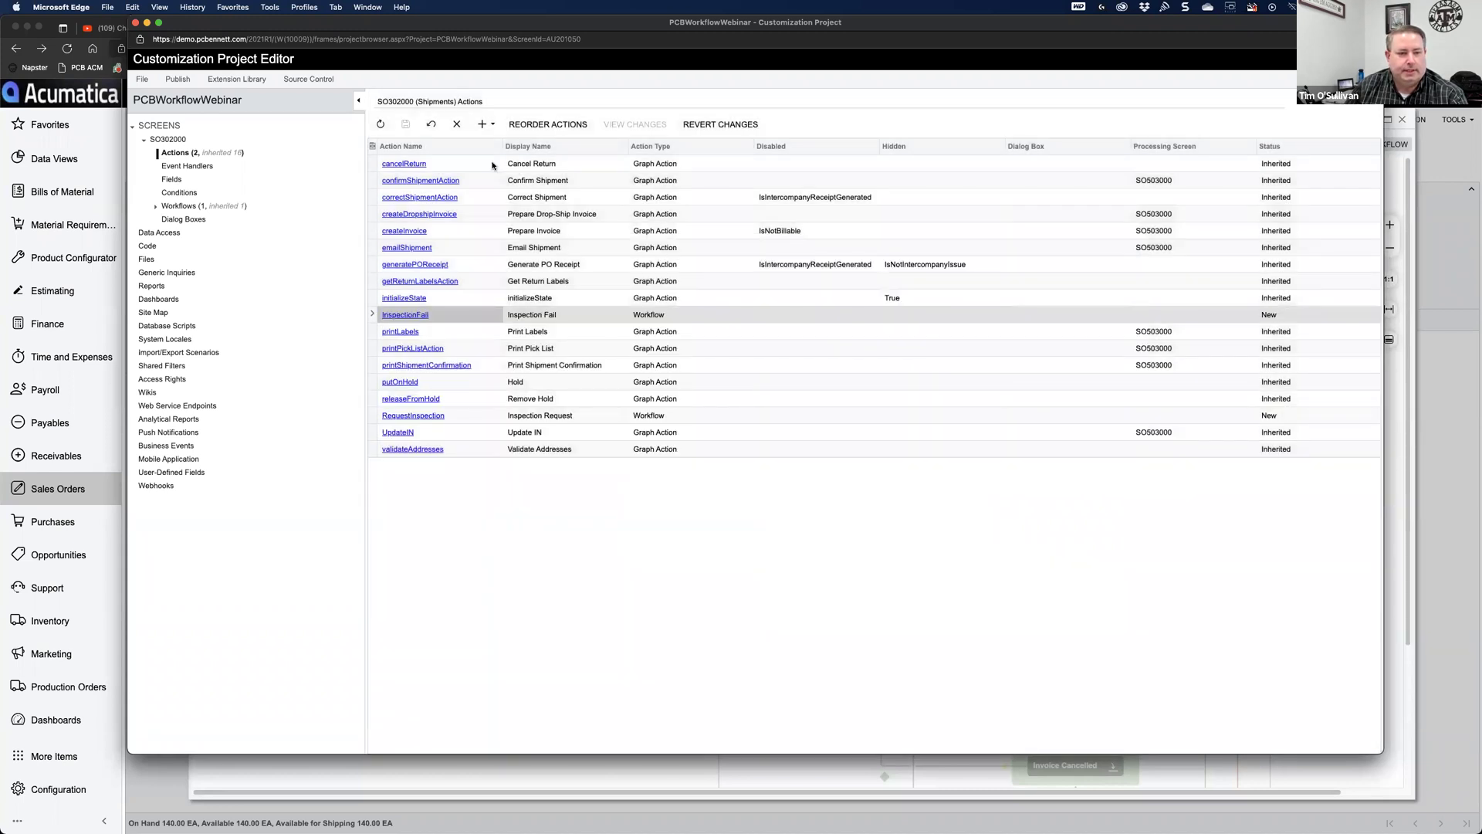
pyautogui.click(495, 127)
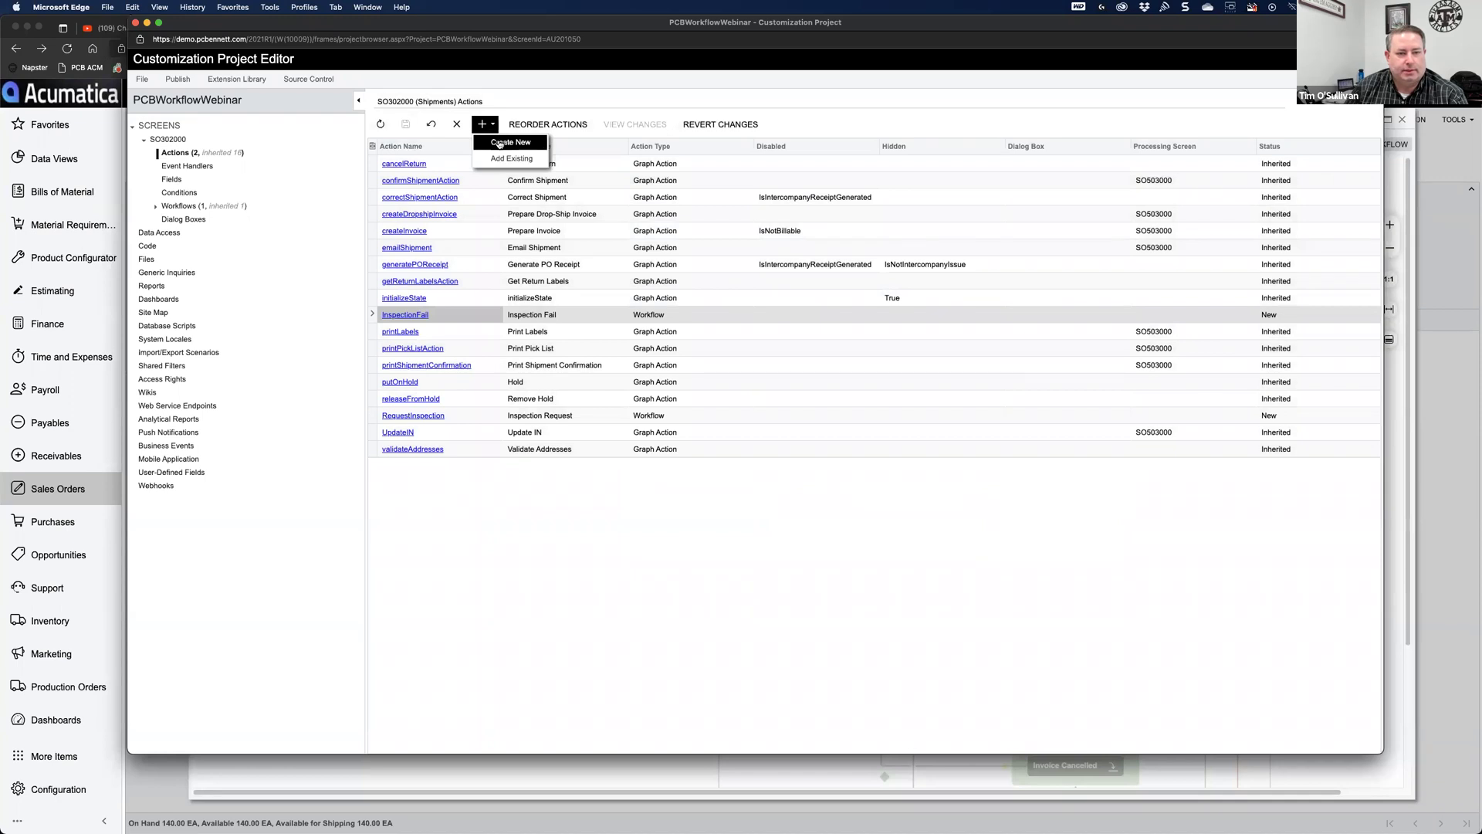
# Step: Create InspectionPass, displayed as 'Inspection Pass', as a Workflow action in the Actions folder
pyautogui.click(500, 145)
pyautogui.write('InspectionPass')
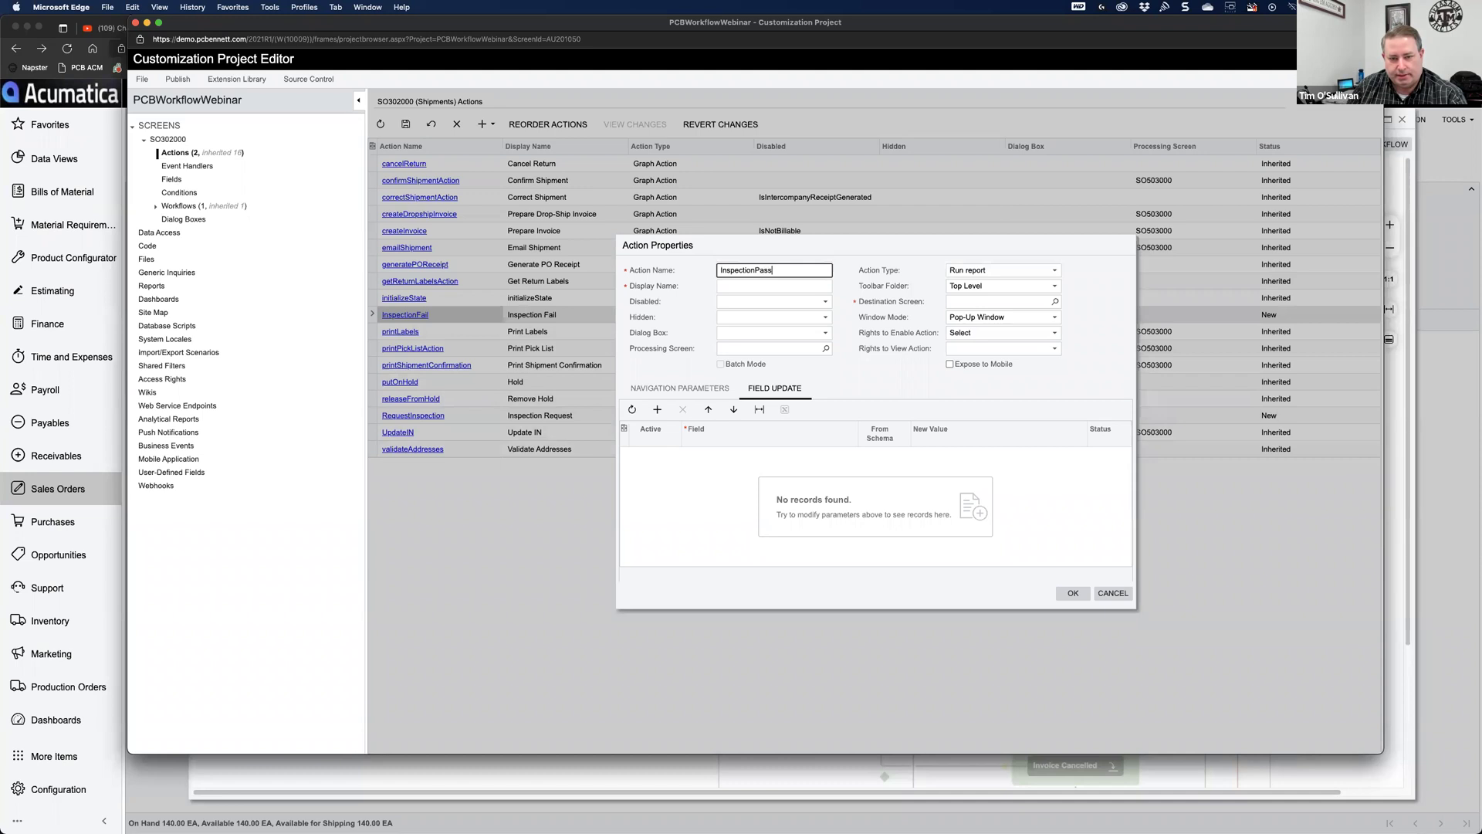
pyautogui.press('Tab')
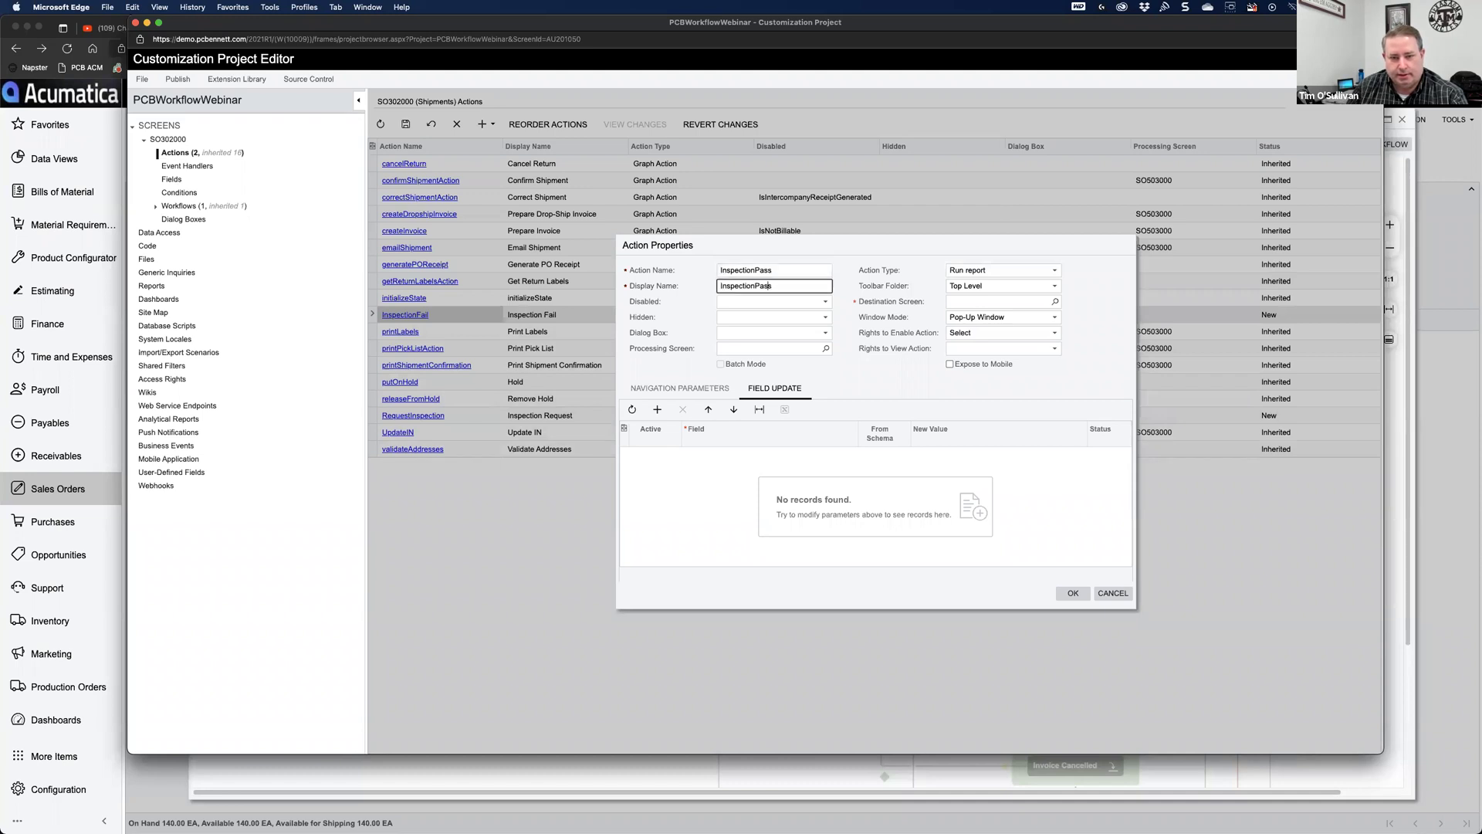
pyautogui.click(983, 270)
pyautogui.click(977, 329)
pyautogui.click(973, 288)
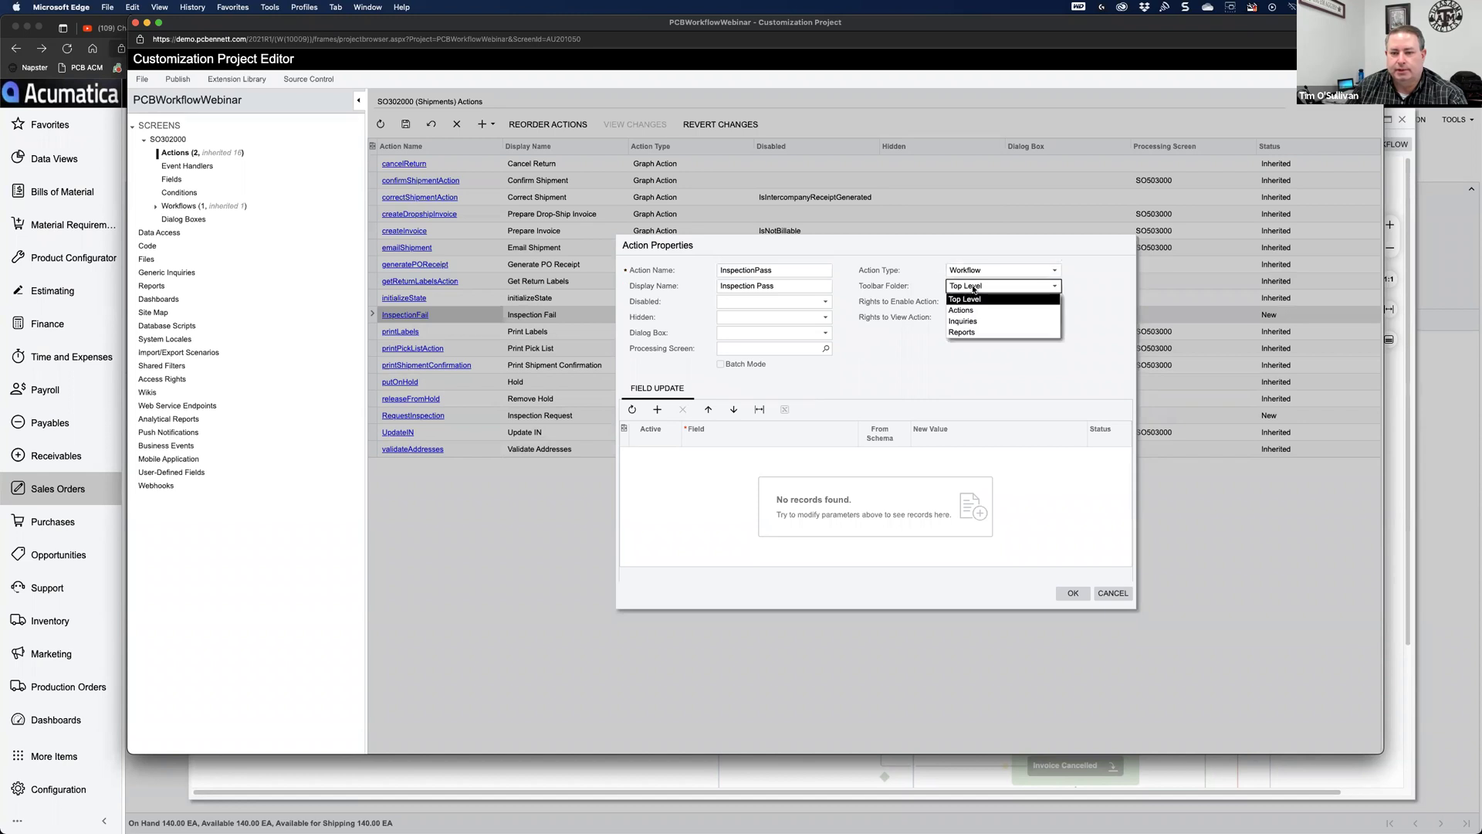
pyautogui.click(966, 311)
pyautogui.click(1073, 593)
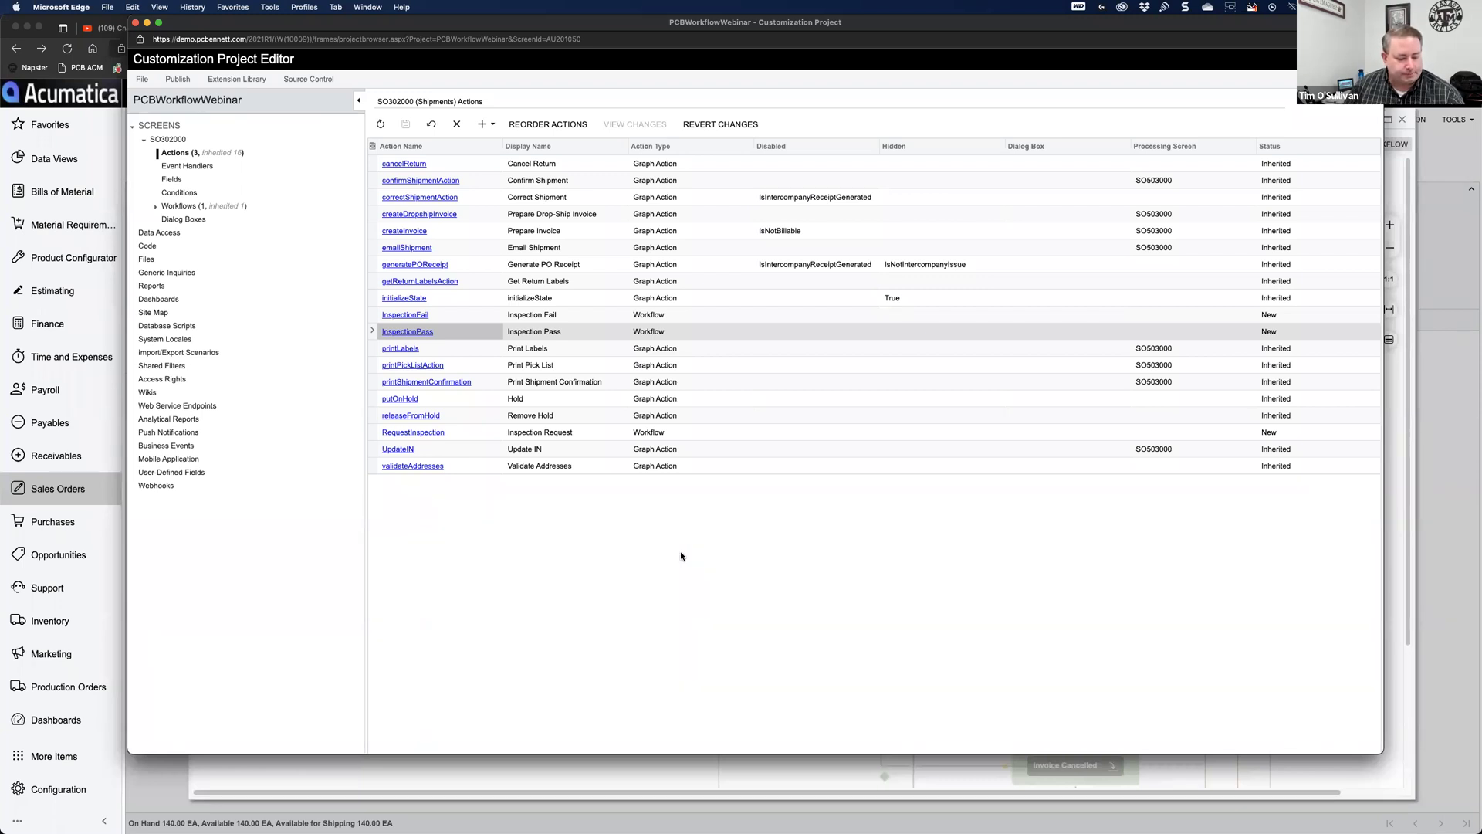
# Step: Open the Shipment Inspection workflow and view the On Hold state's actions: Remove Hold, Validate Addresses, Print Pick List
pyautogui.click(155, 207)
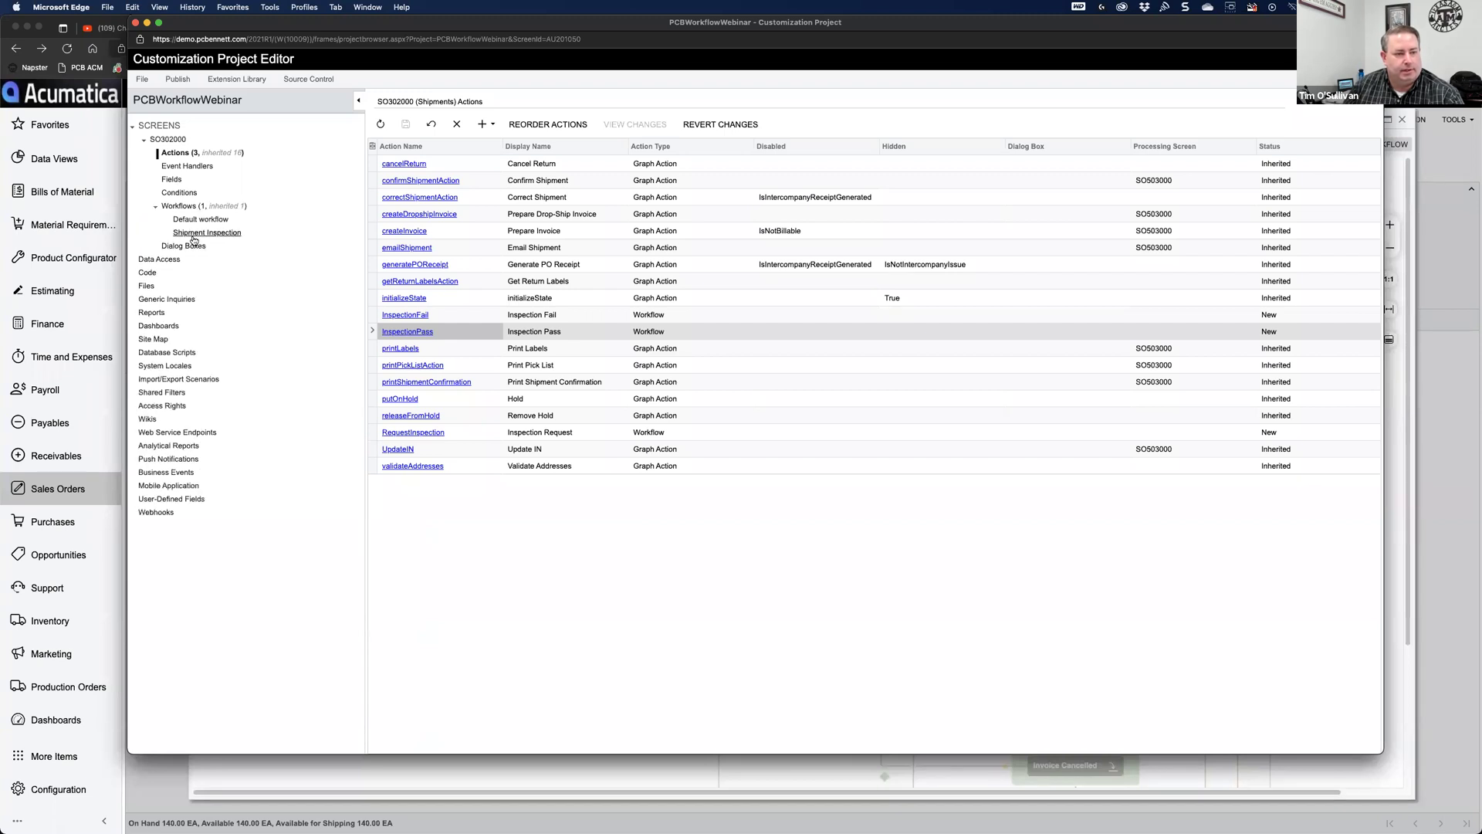
pyautogui.click(195, 233)
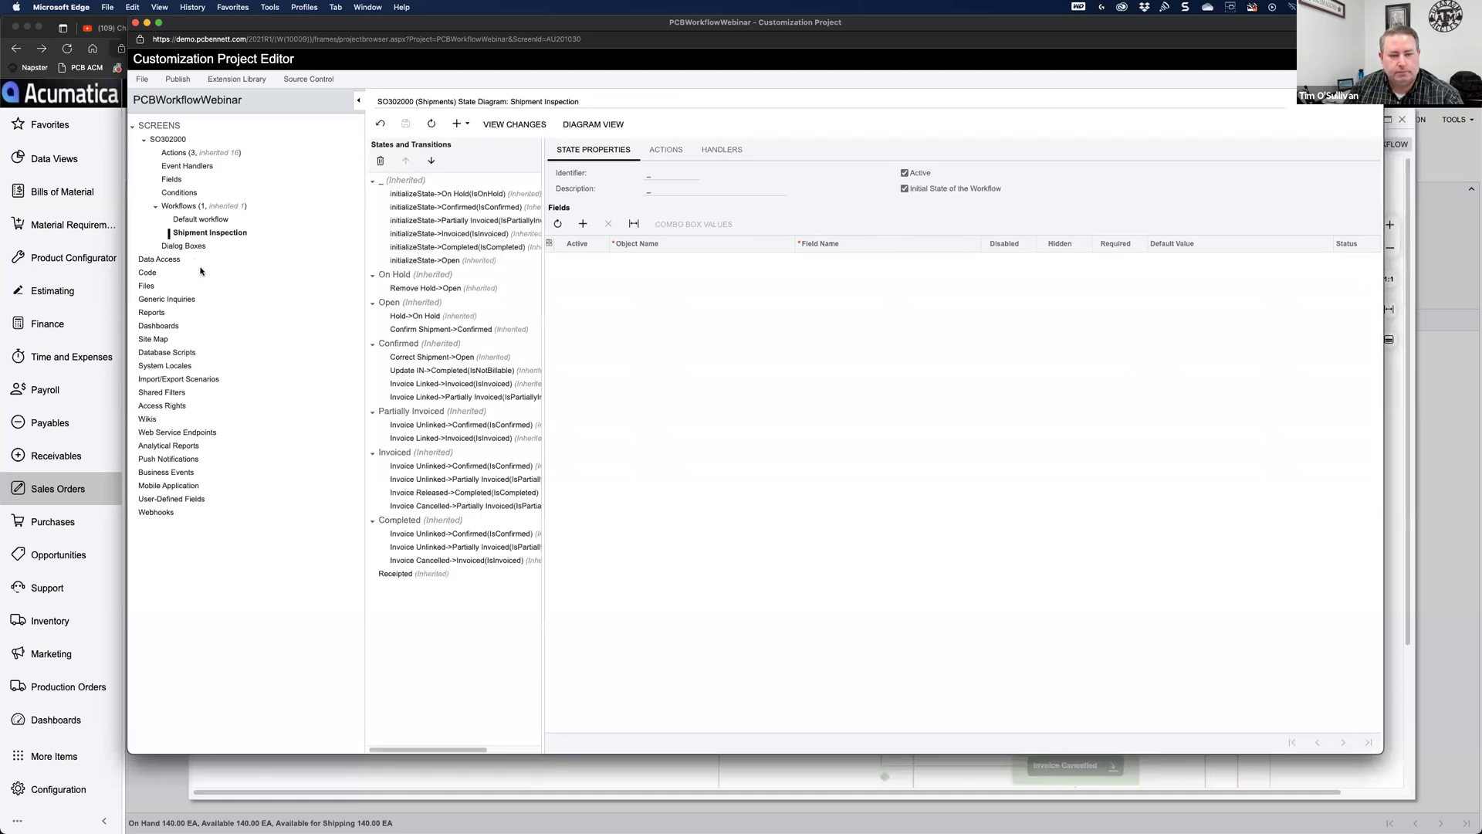
pyautogui.click(467, 128)
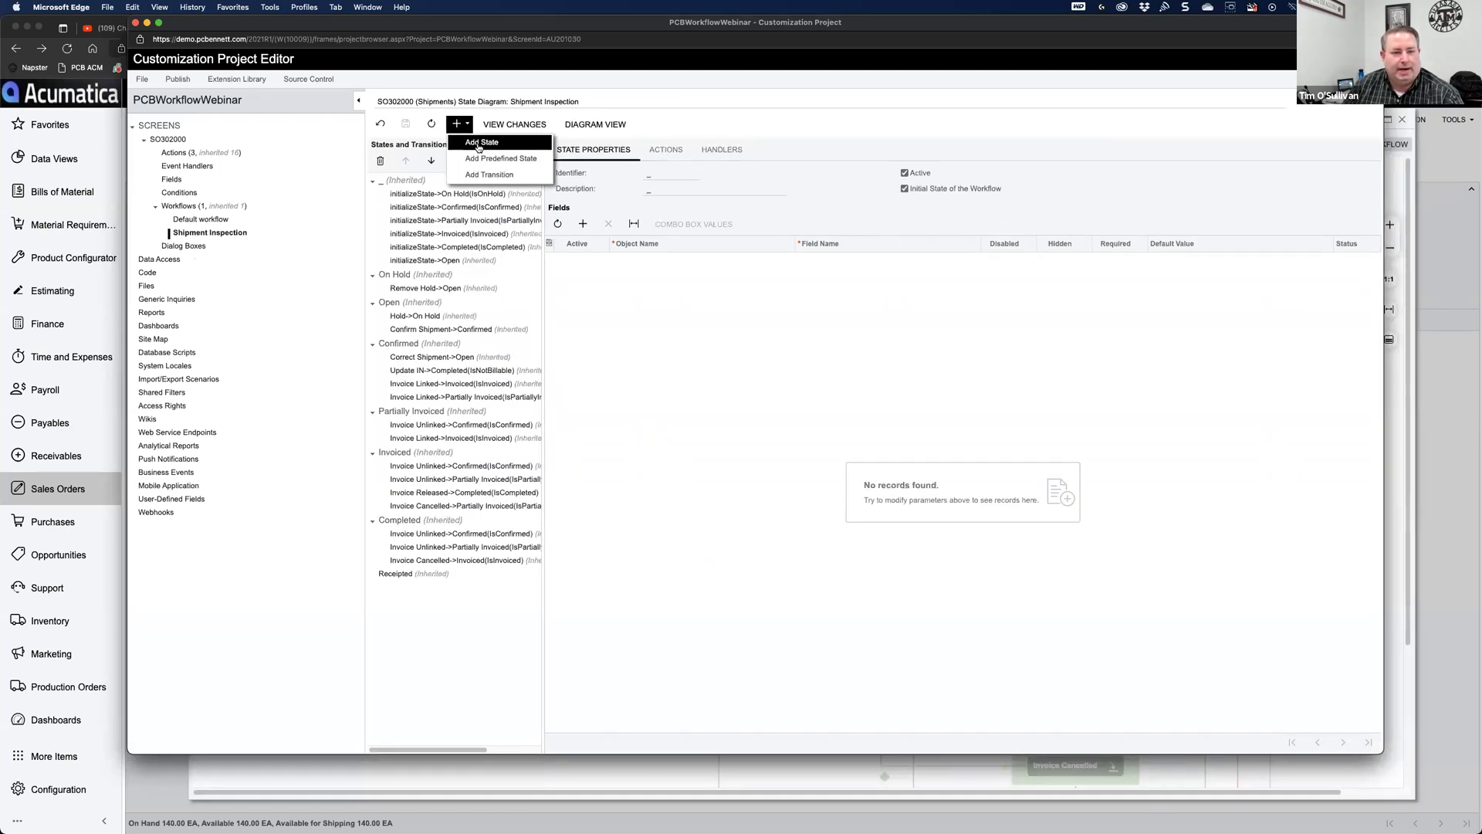
pyautogui.click(669, 363)
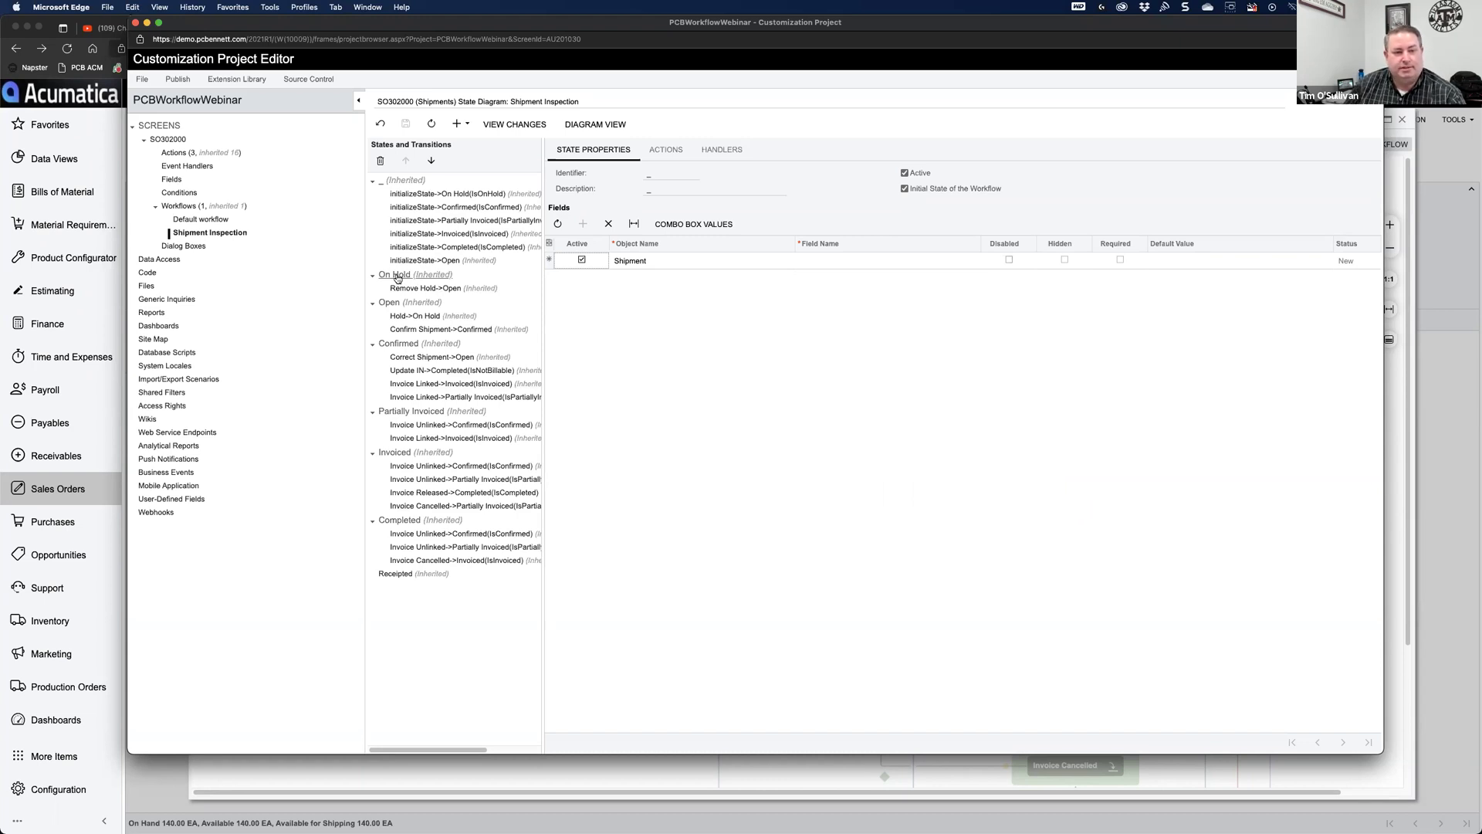
pyautogui.click(397, 276)
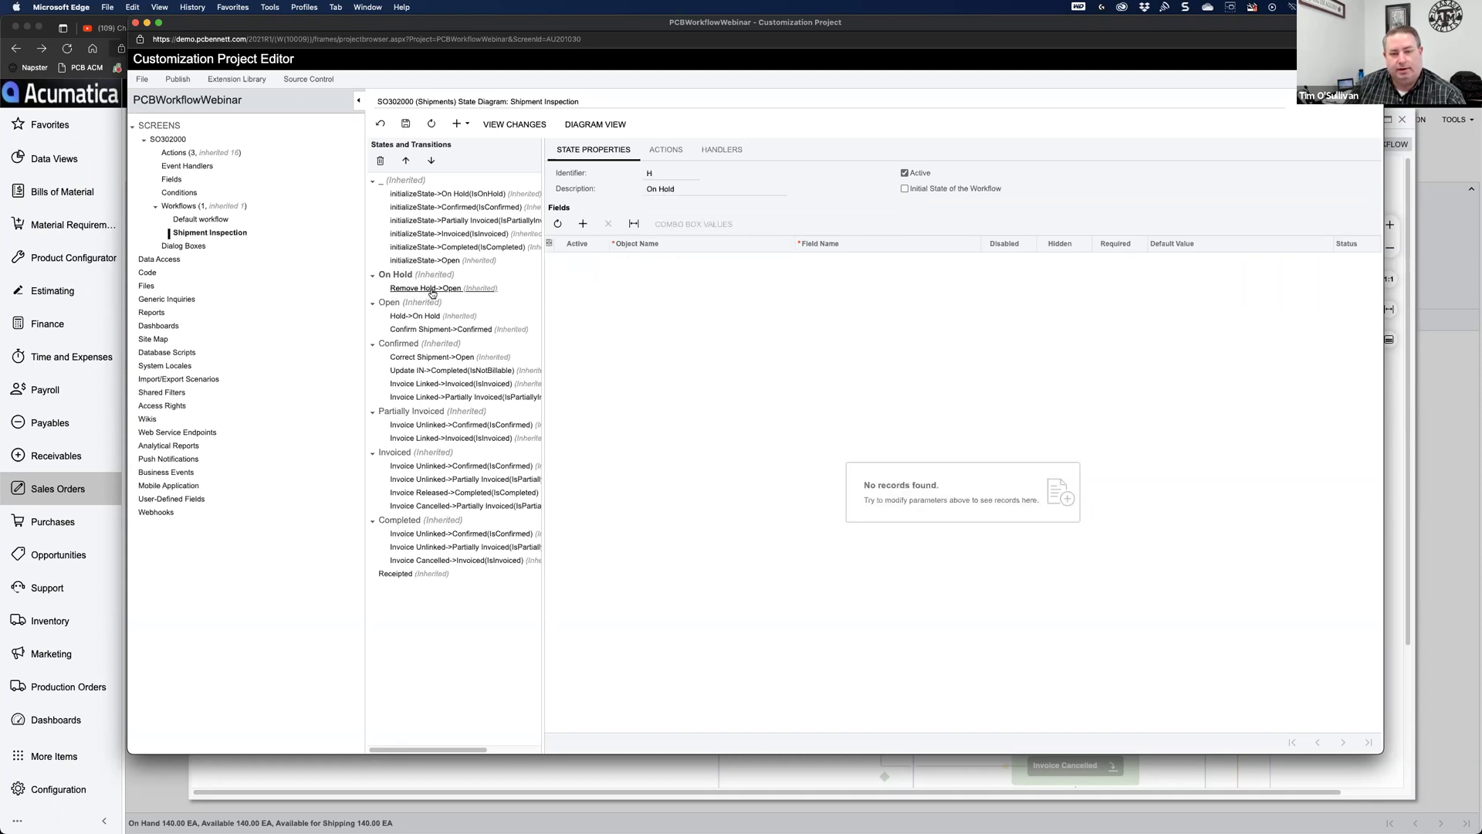
pyautogui.click(675, 151)
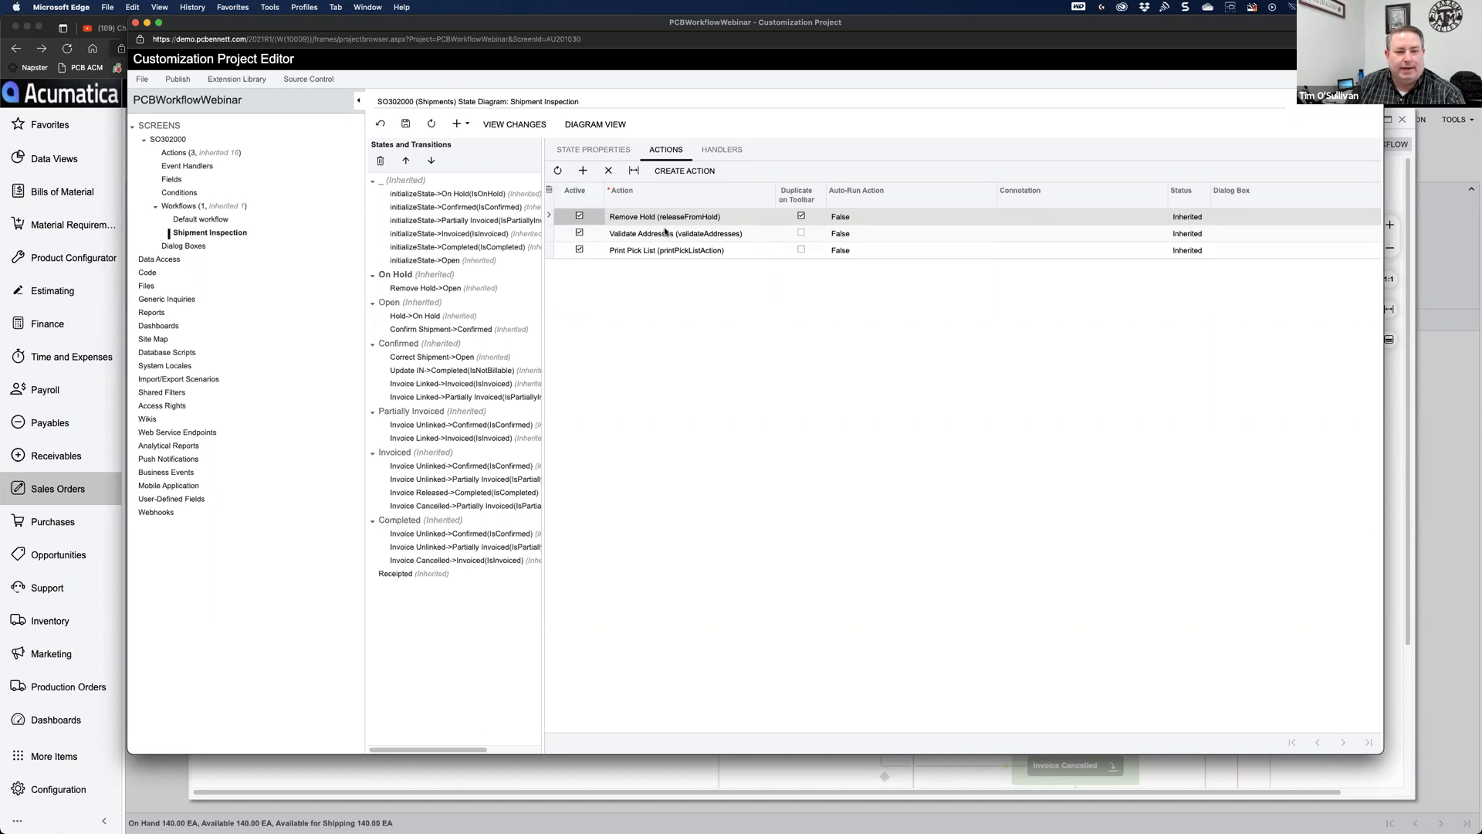
# Step: Check the On Hold and Open states' actions, then start and cancel adding a new state
pyautogui.click(600, 157)
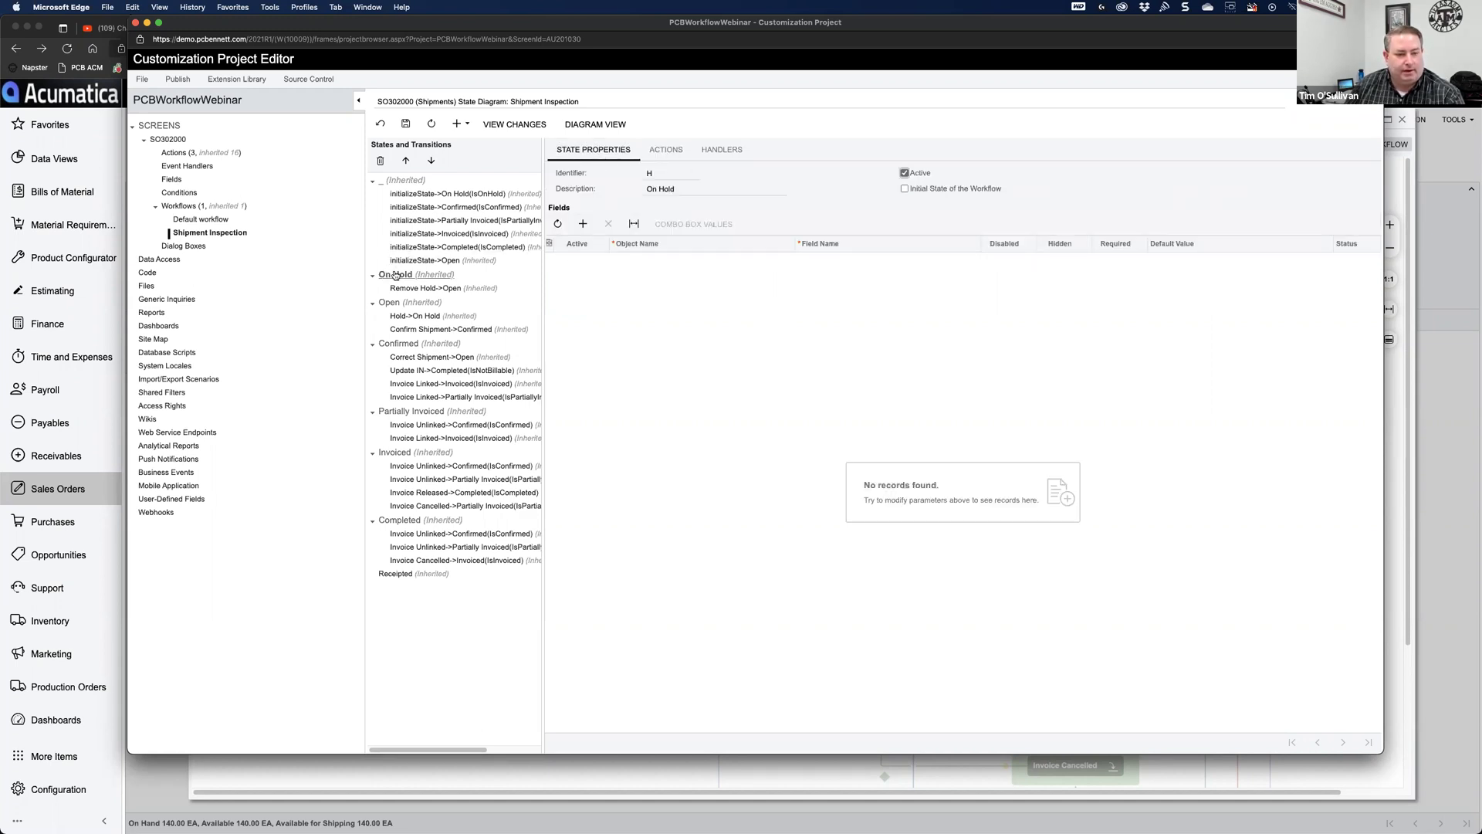
pyautogui.click(389, 304)
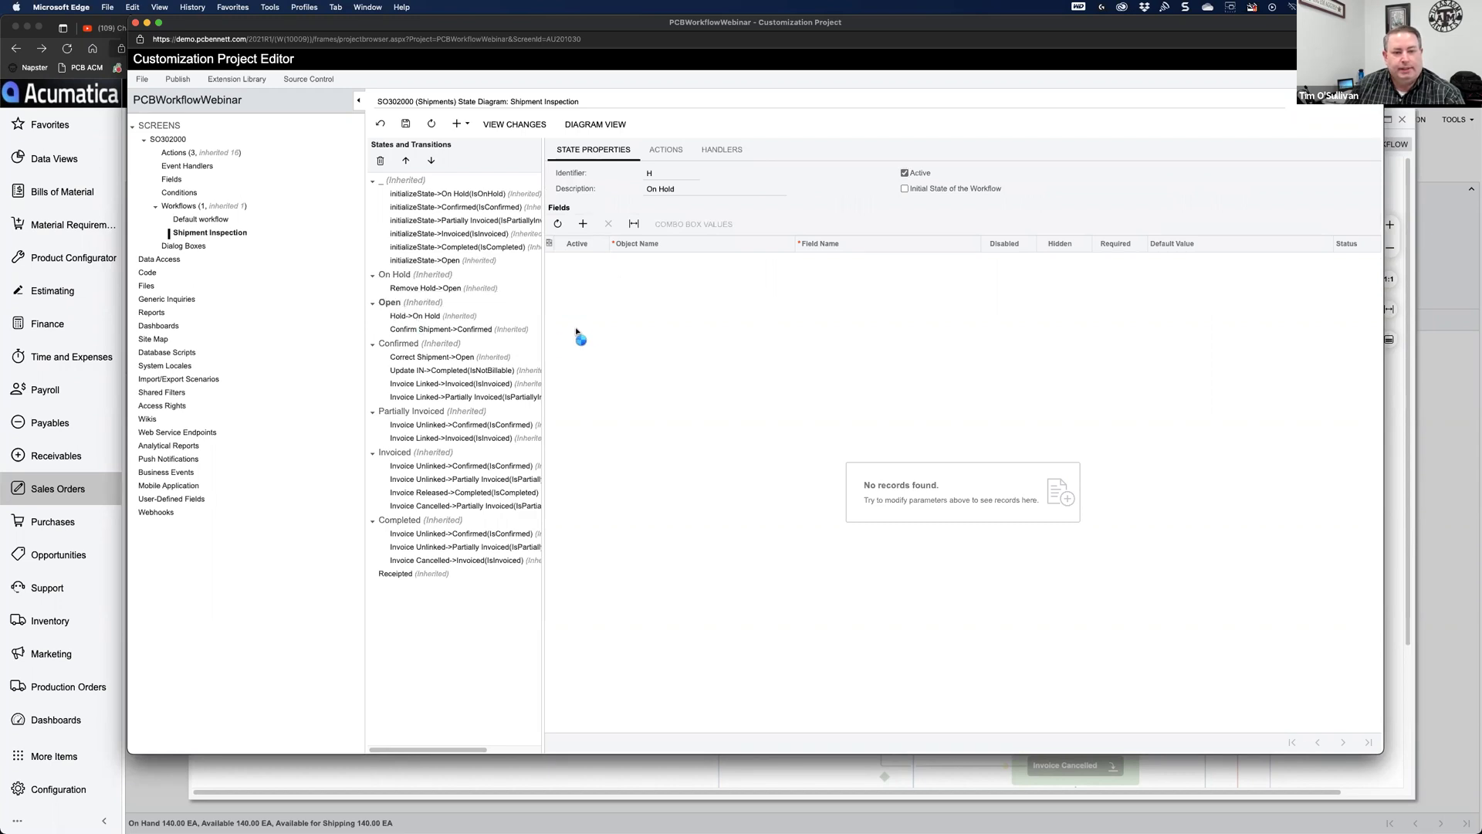
pyautogui.click(665, 155)
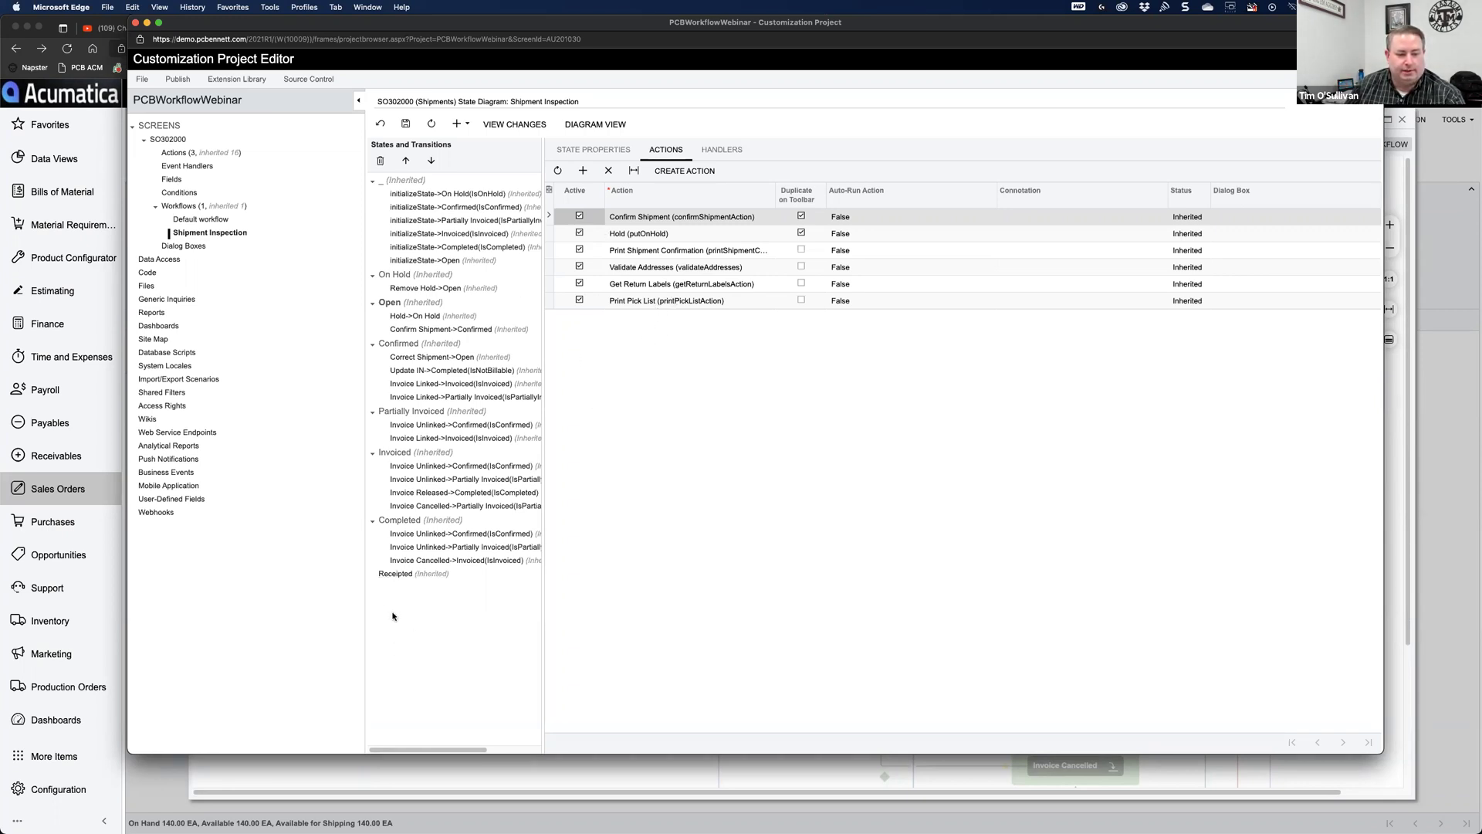
pyautogui.click(465, 124)
pyautogui.click(477, 145)
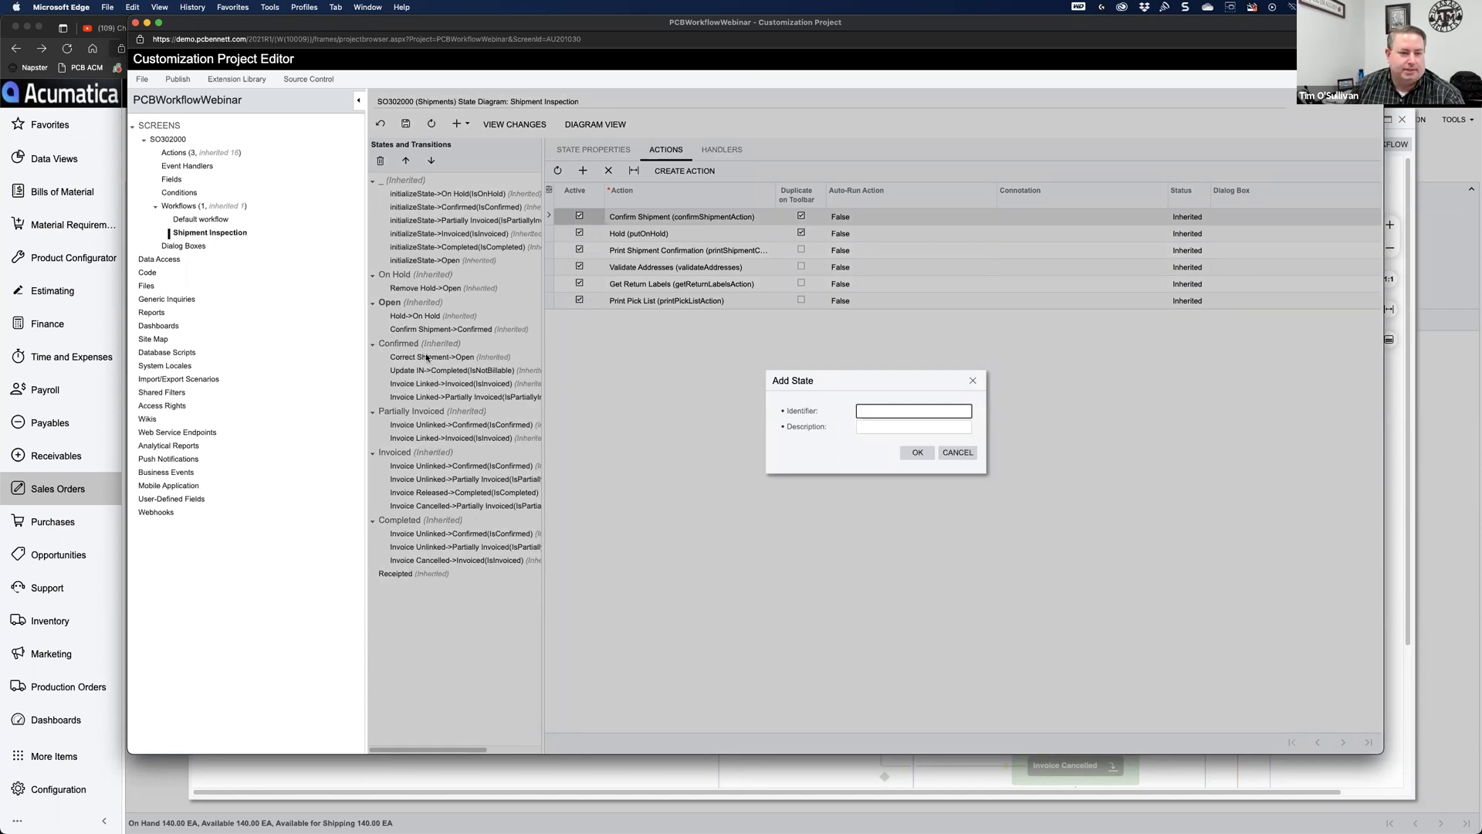
pyautogui.click(958, 453)
# Step: Review the state properties of On Hold, Open, and finally Completed
pyautogui.click(397, 280)
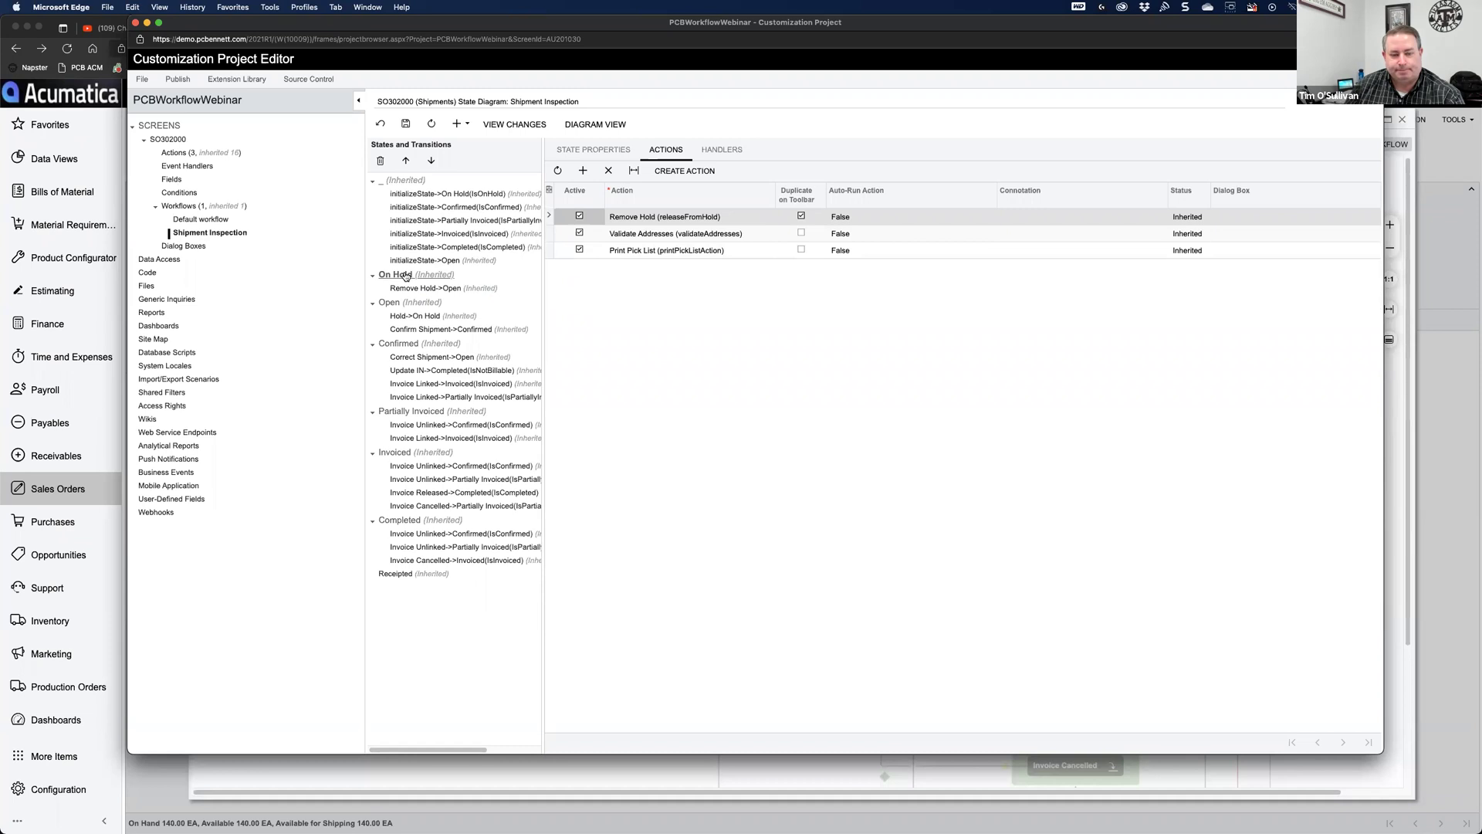
pyautogui.click(594, 149)
pyautogui.click(642, 176)
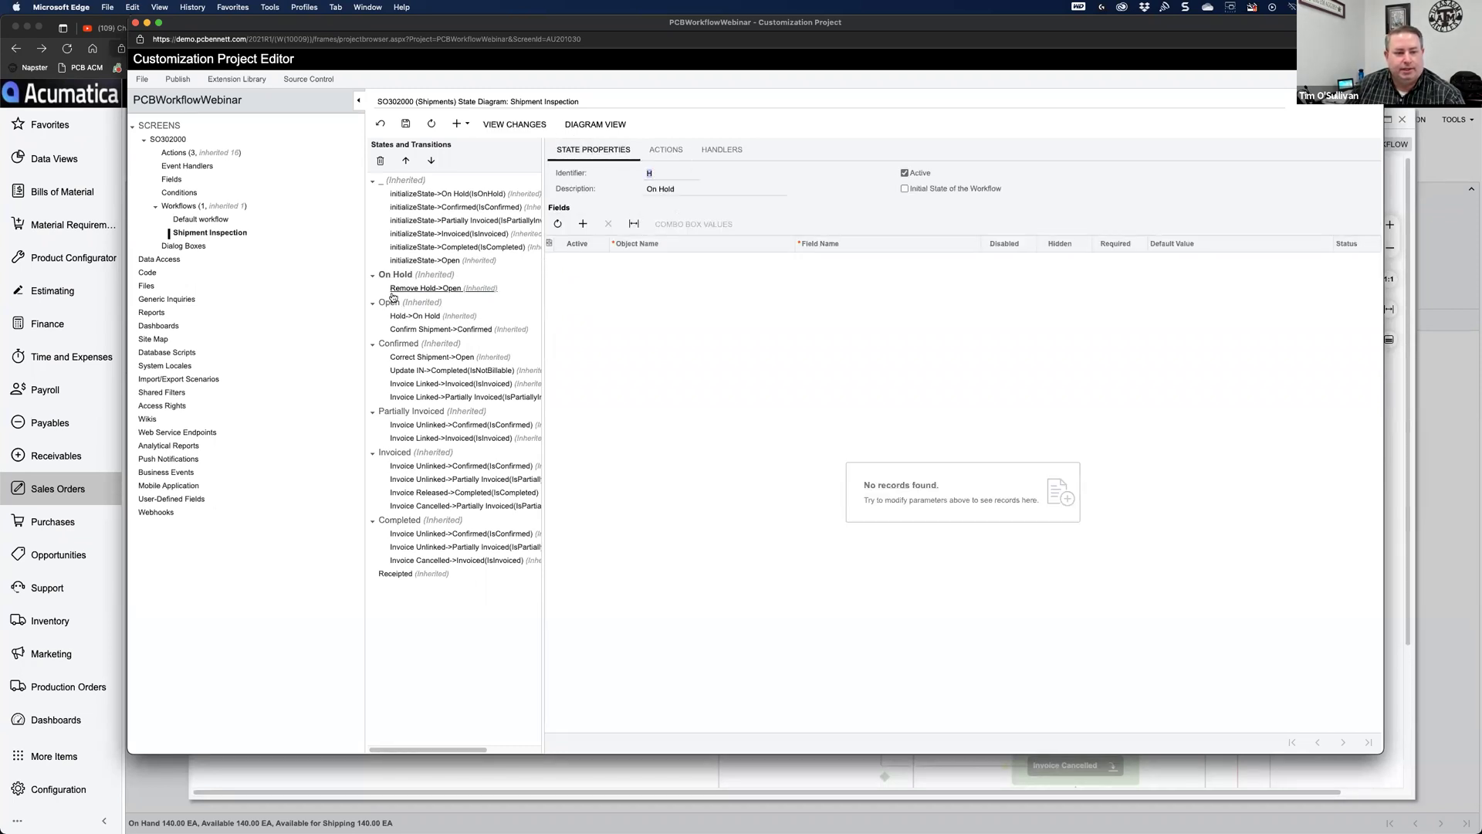
pyautogui.click(427, 303)
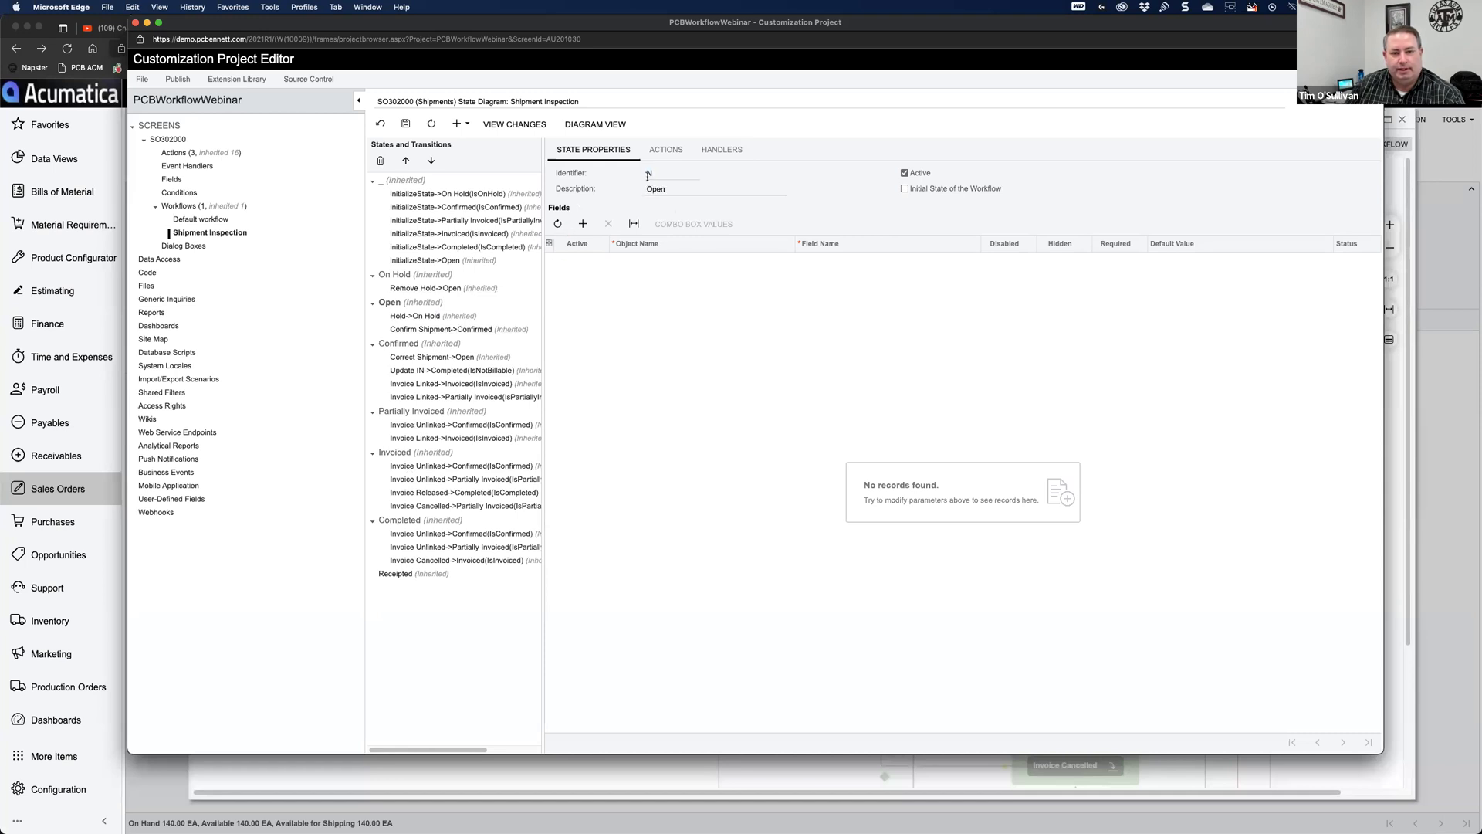
pyautogui.click(399, 521)
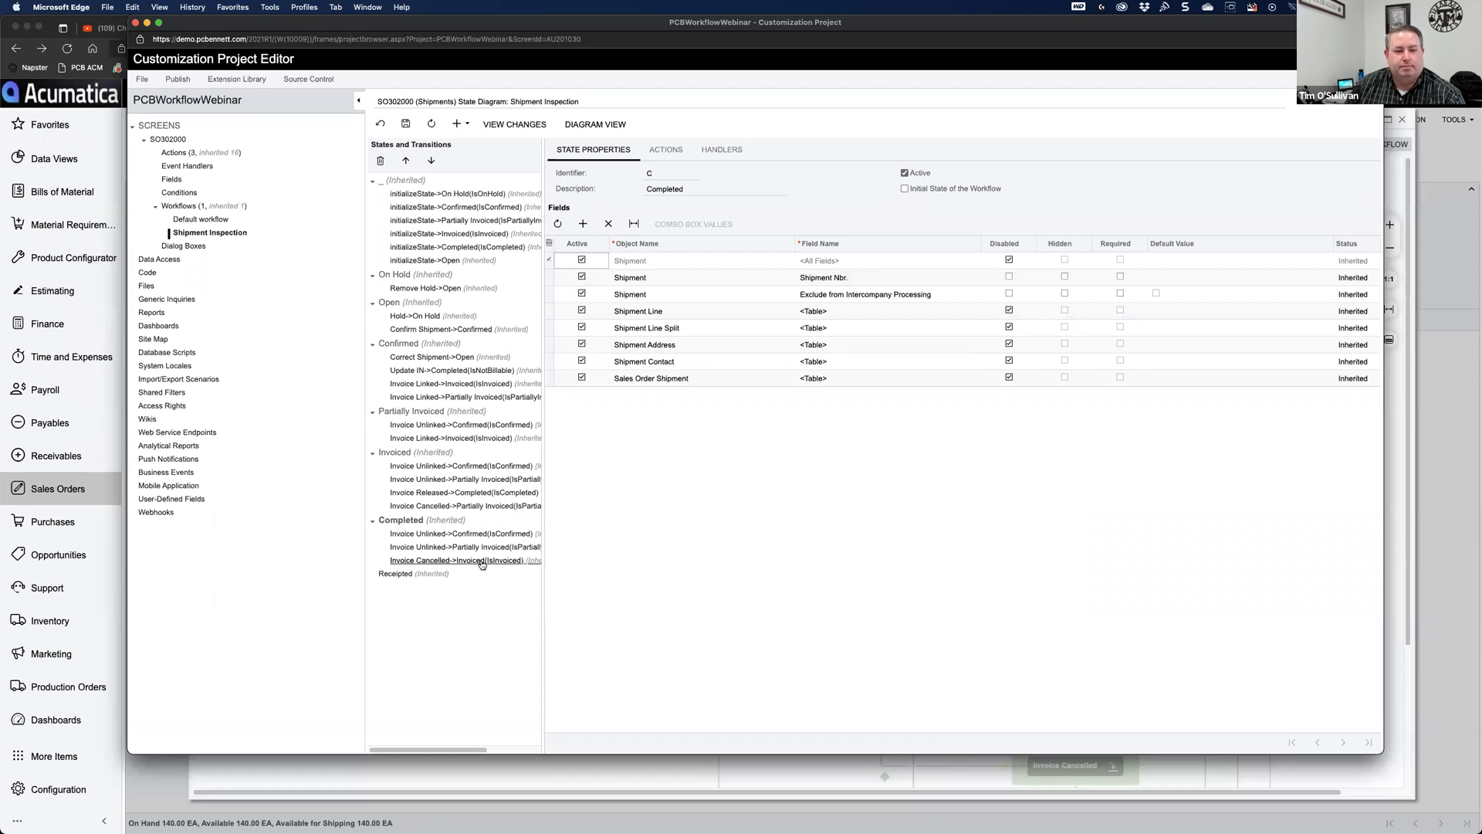
pyautogui.click(466, 124)
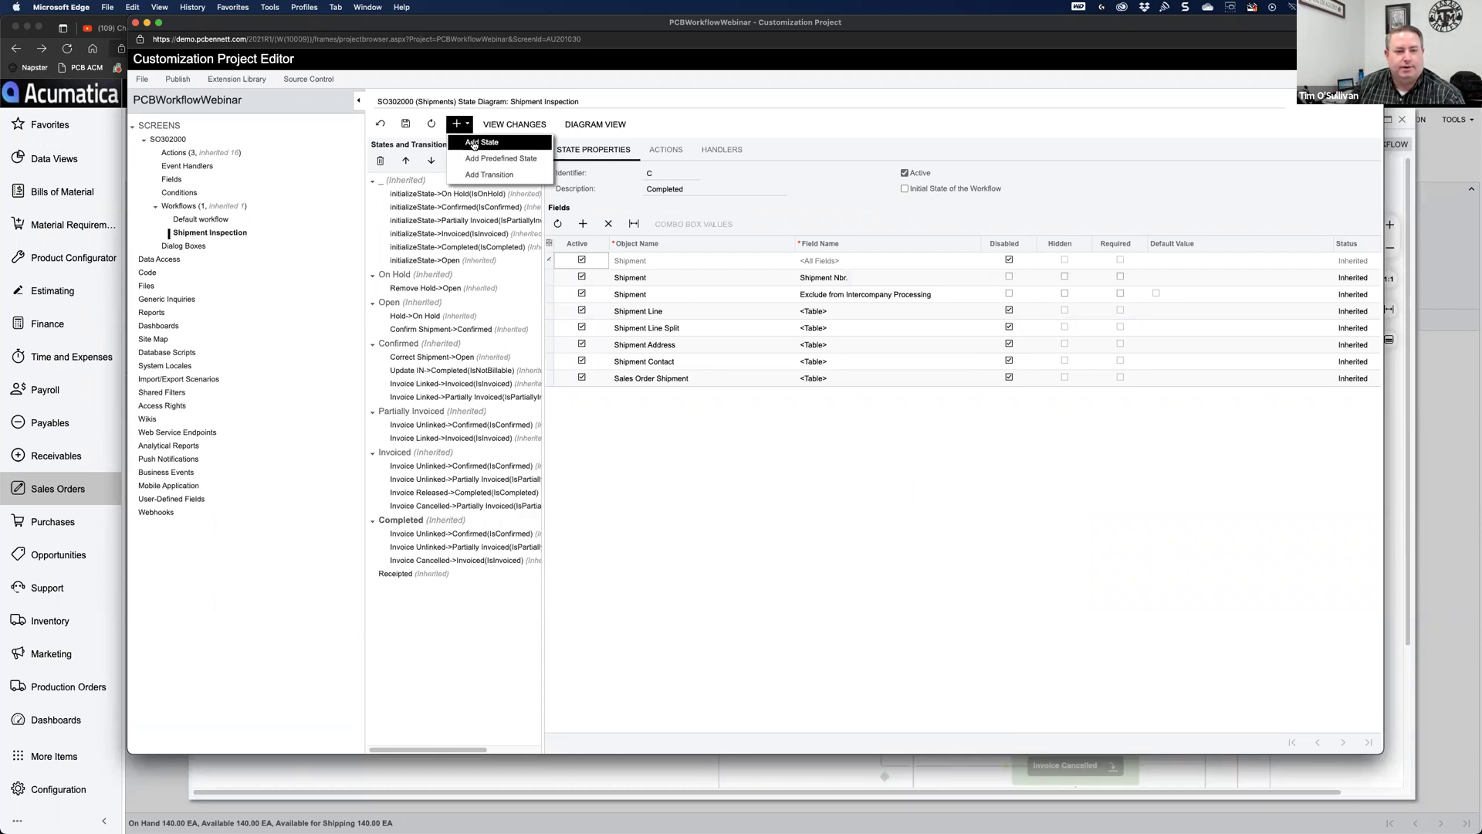
# Step: Add a state with identifier Z and description 'Inspect'
pyautogui.click(475, 146)
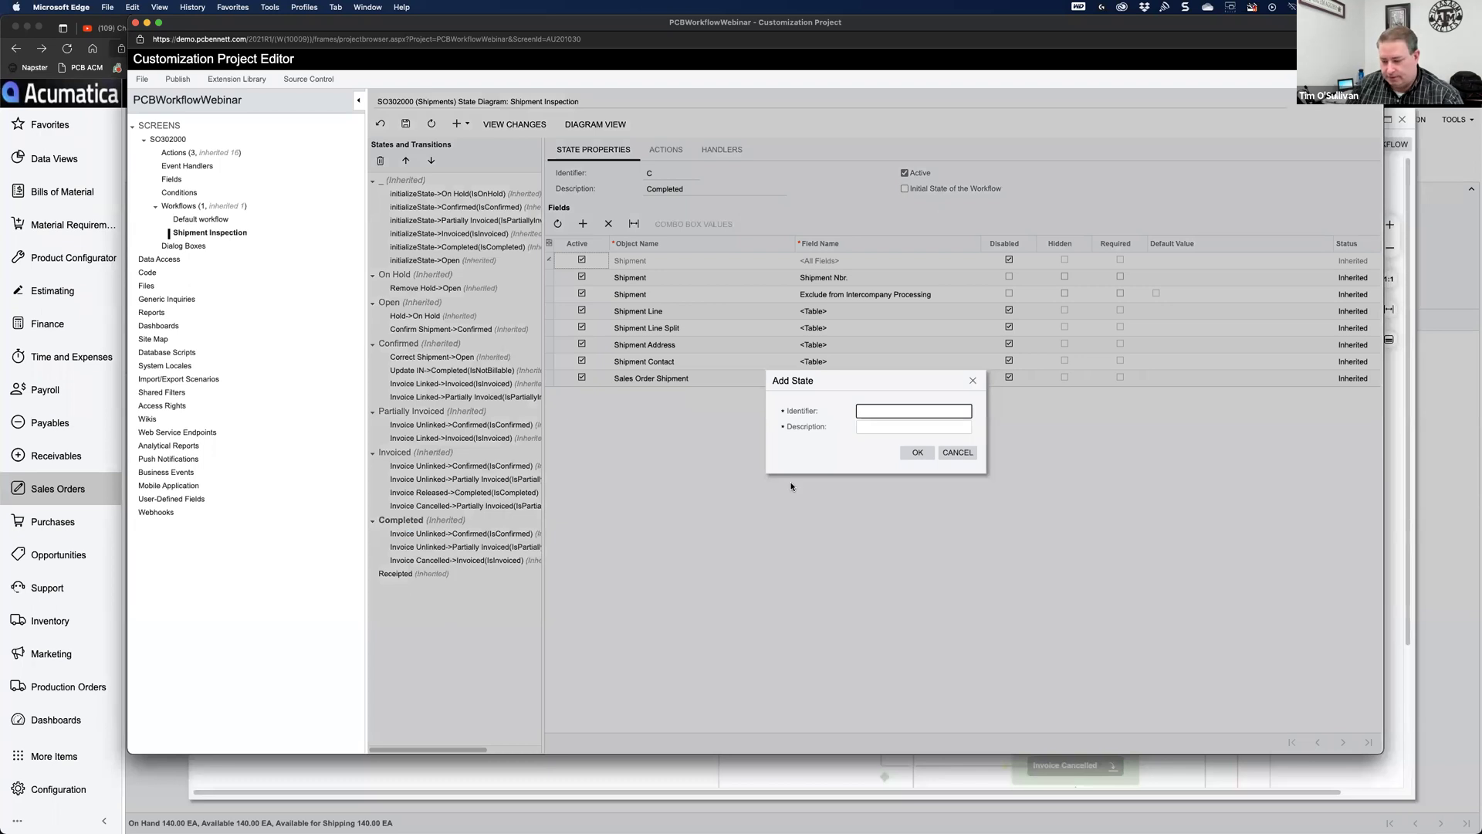
pyautogui.write('Z')
pyautogui.press('Tab')
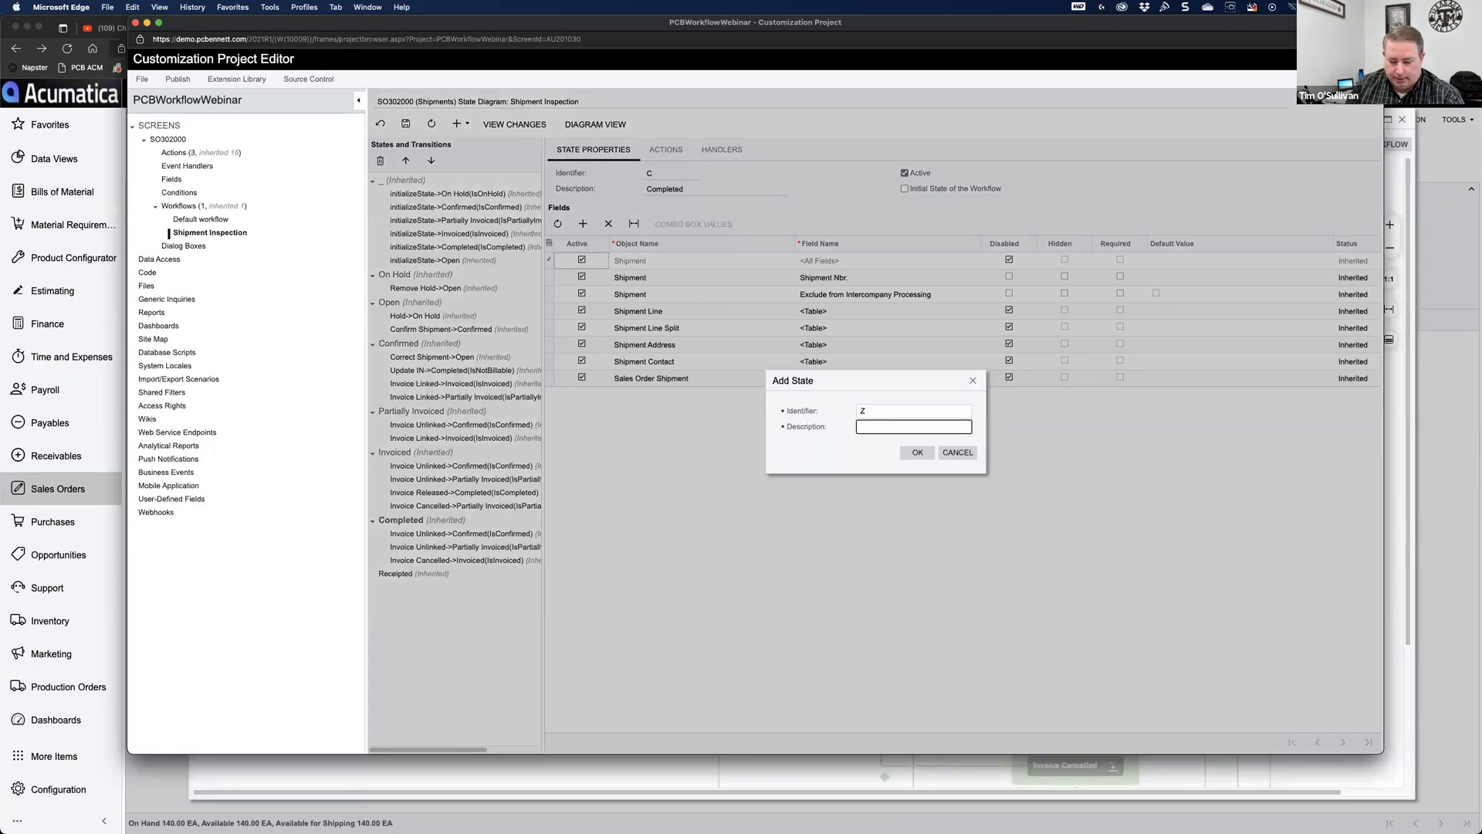
pyautogui.write('Inspect')
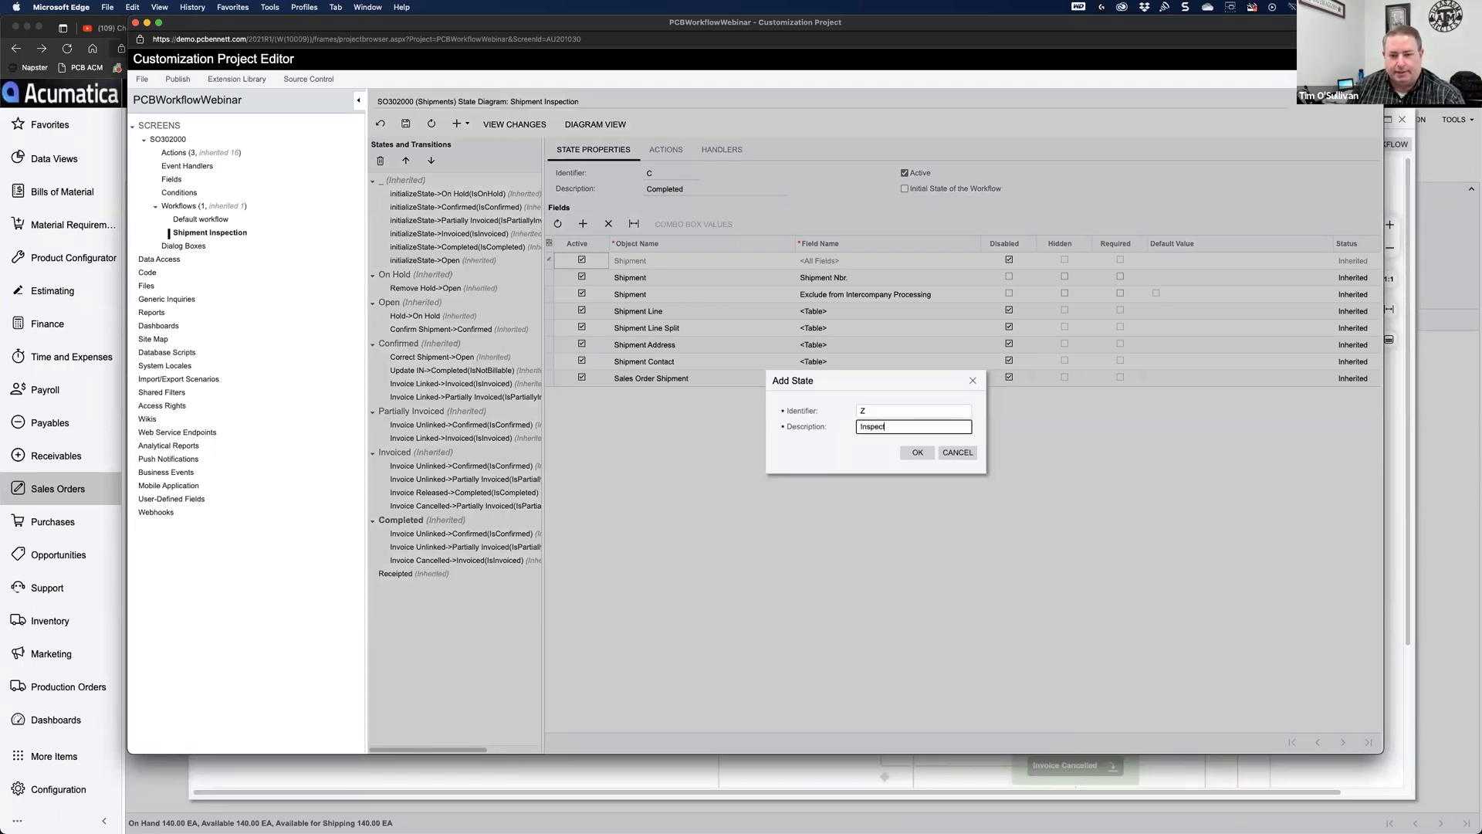
pyautogui.click(915, 453)
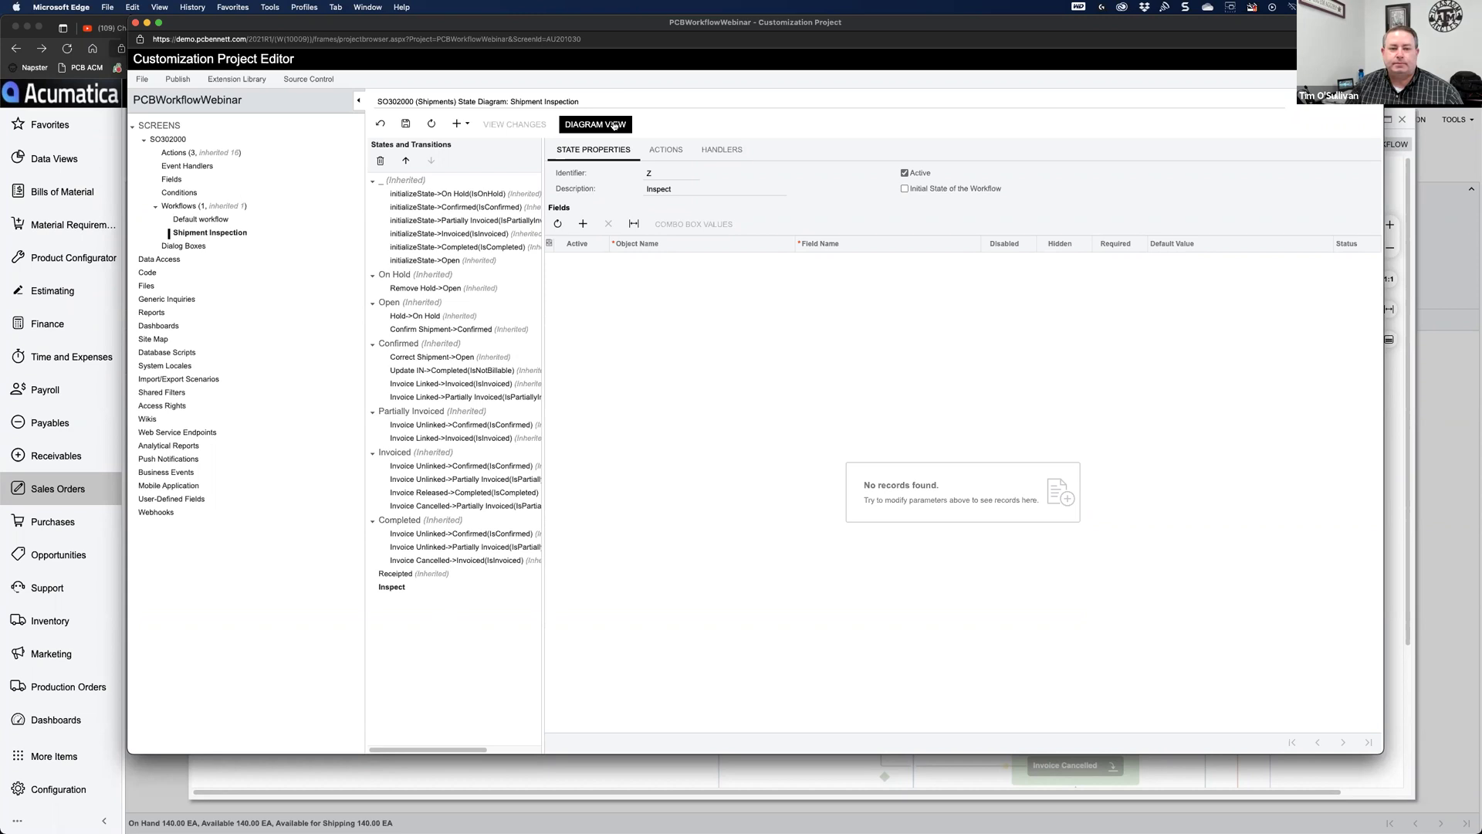
# Step: Switch to the diagram view, zoom in, and bring the new Inspect state into view
pyautogui.click(615, 125)
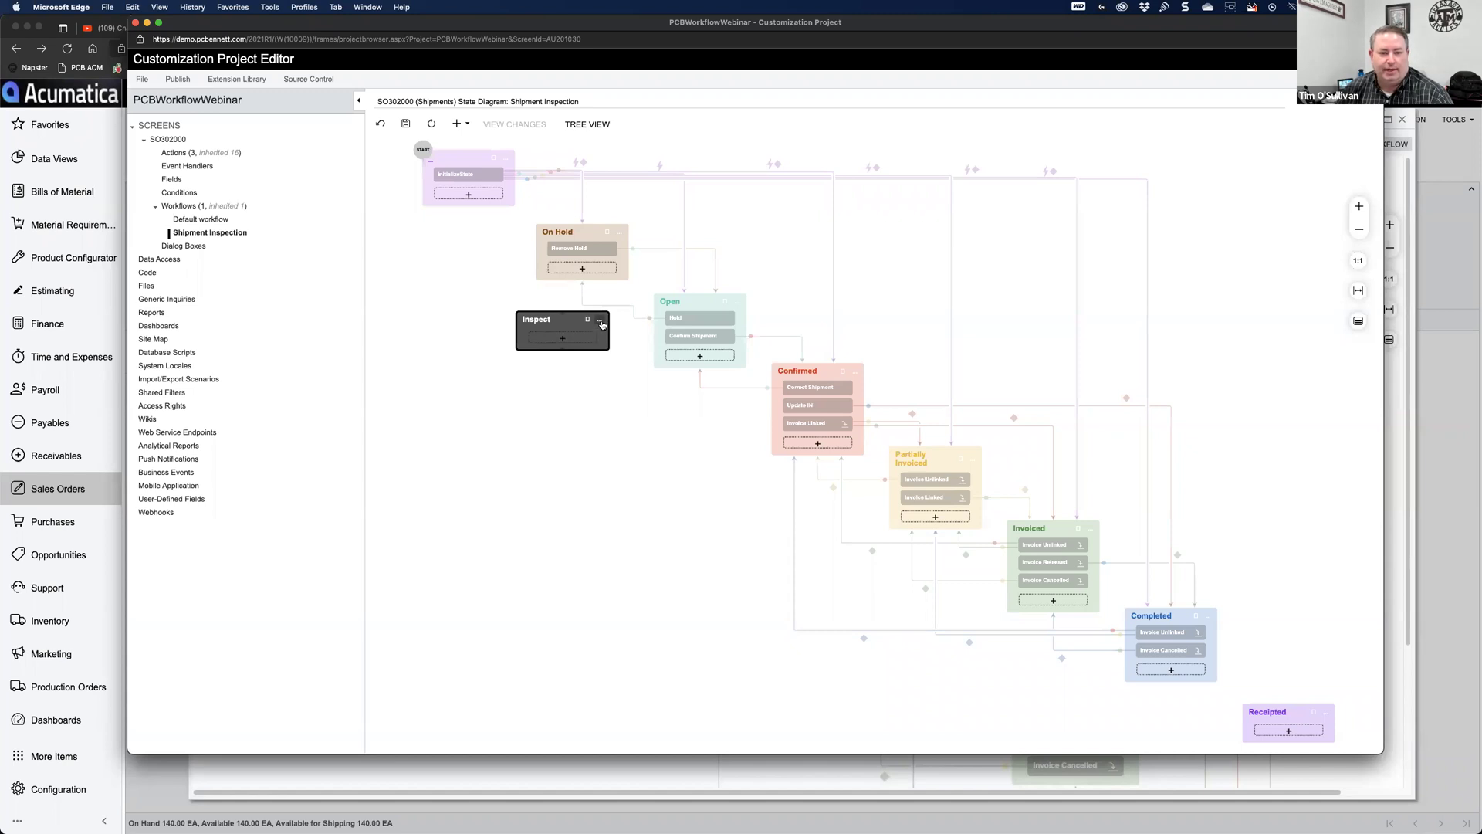
pyautogui.click(1359, 207)
pyautogui.moveTo(414, 375); pyautogui.dragTo(772, 570)
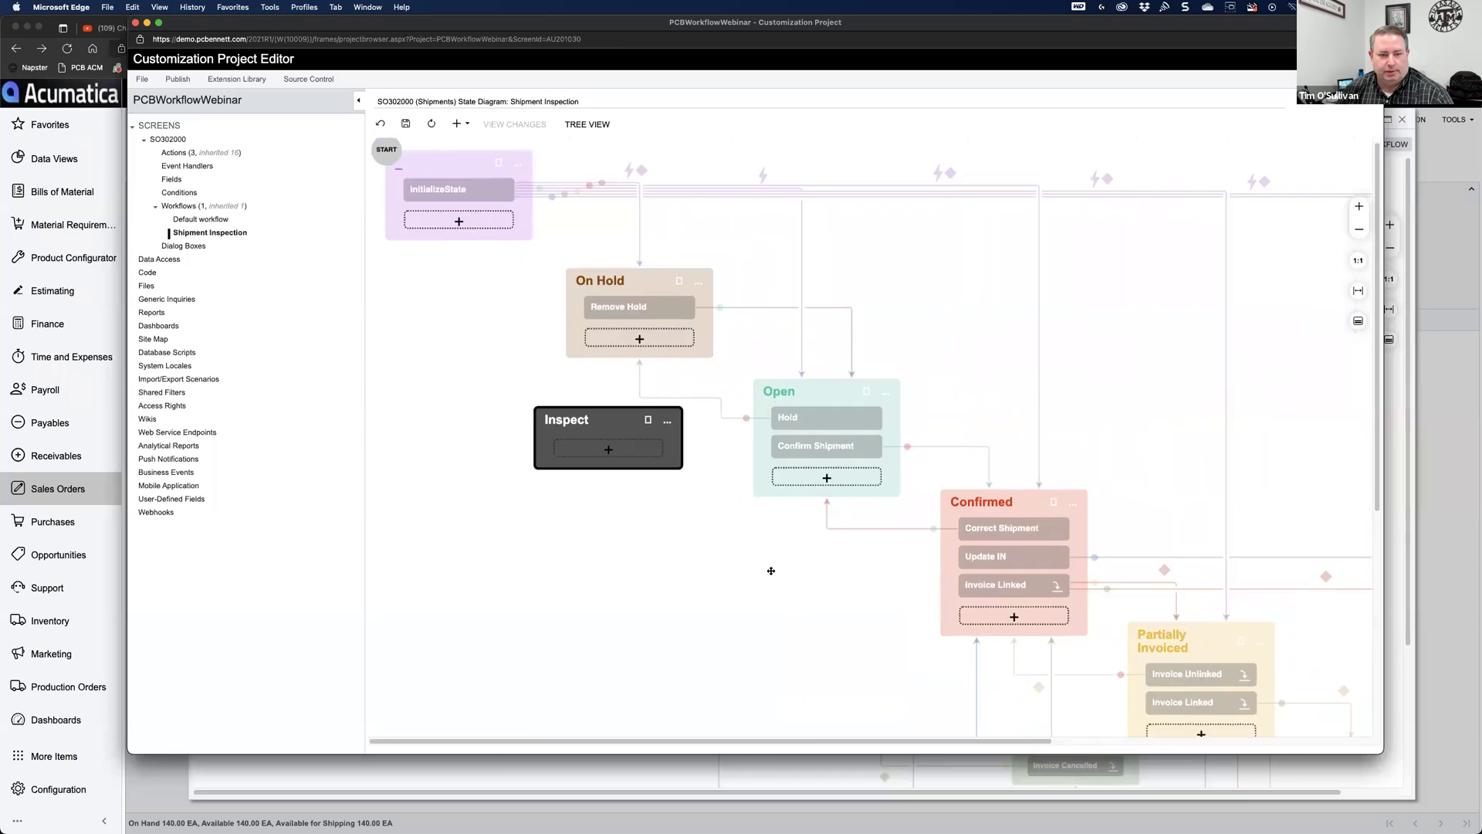
pyautogui.click(668, 430)
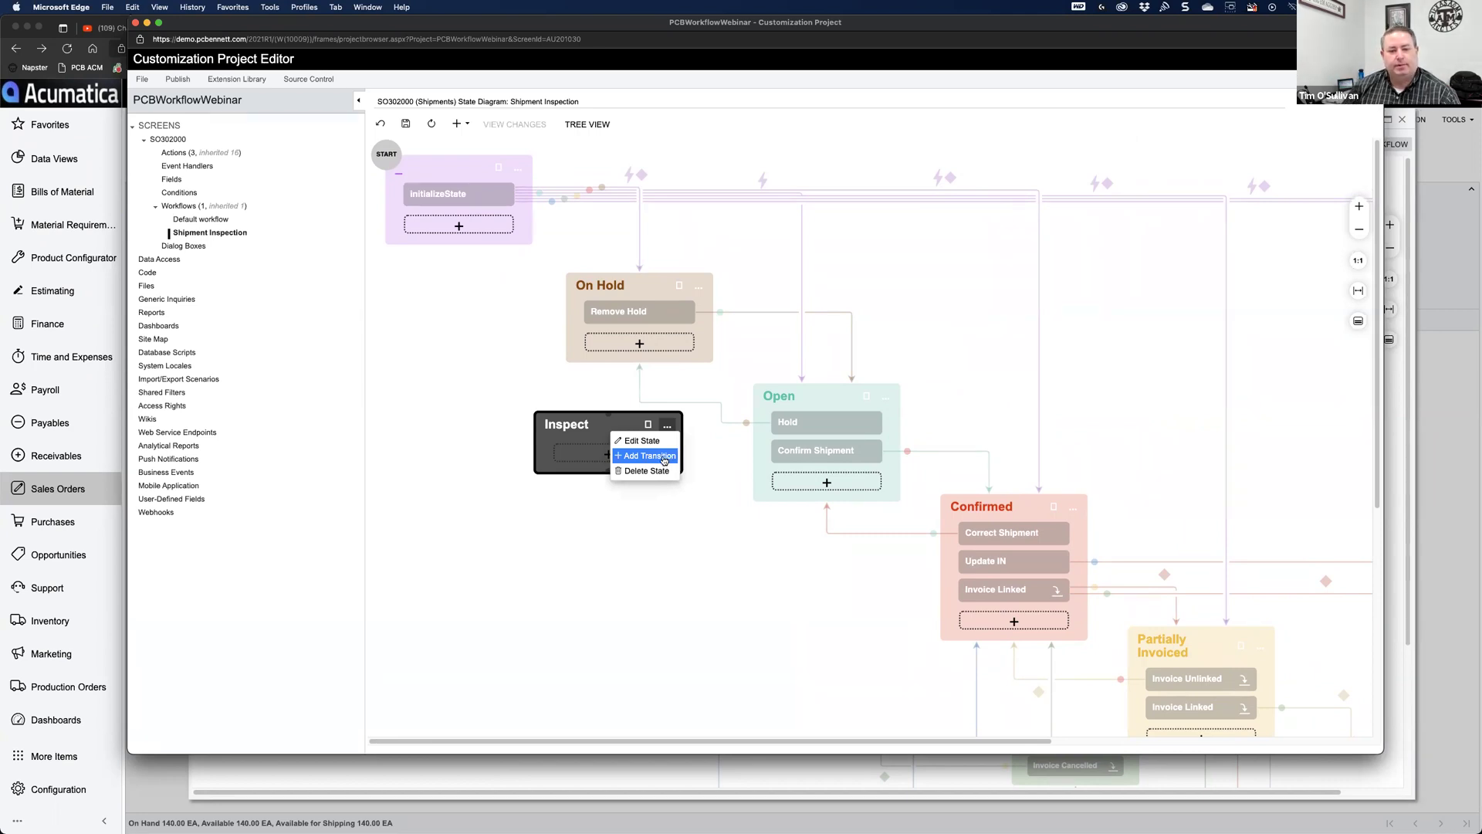
# Step: Add a transition from Inspect with trigger Inspection Pass and target state Open
pyautogui.click(666, 459)
pyautogui.click(645, 444)
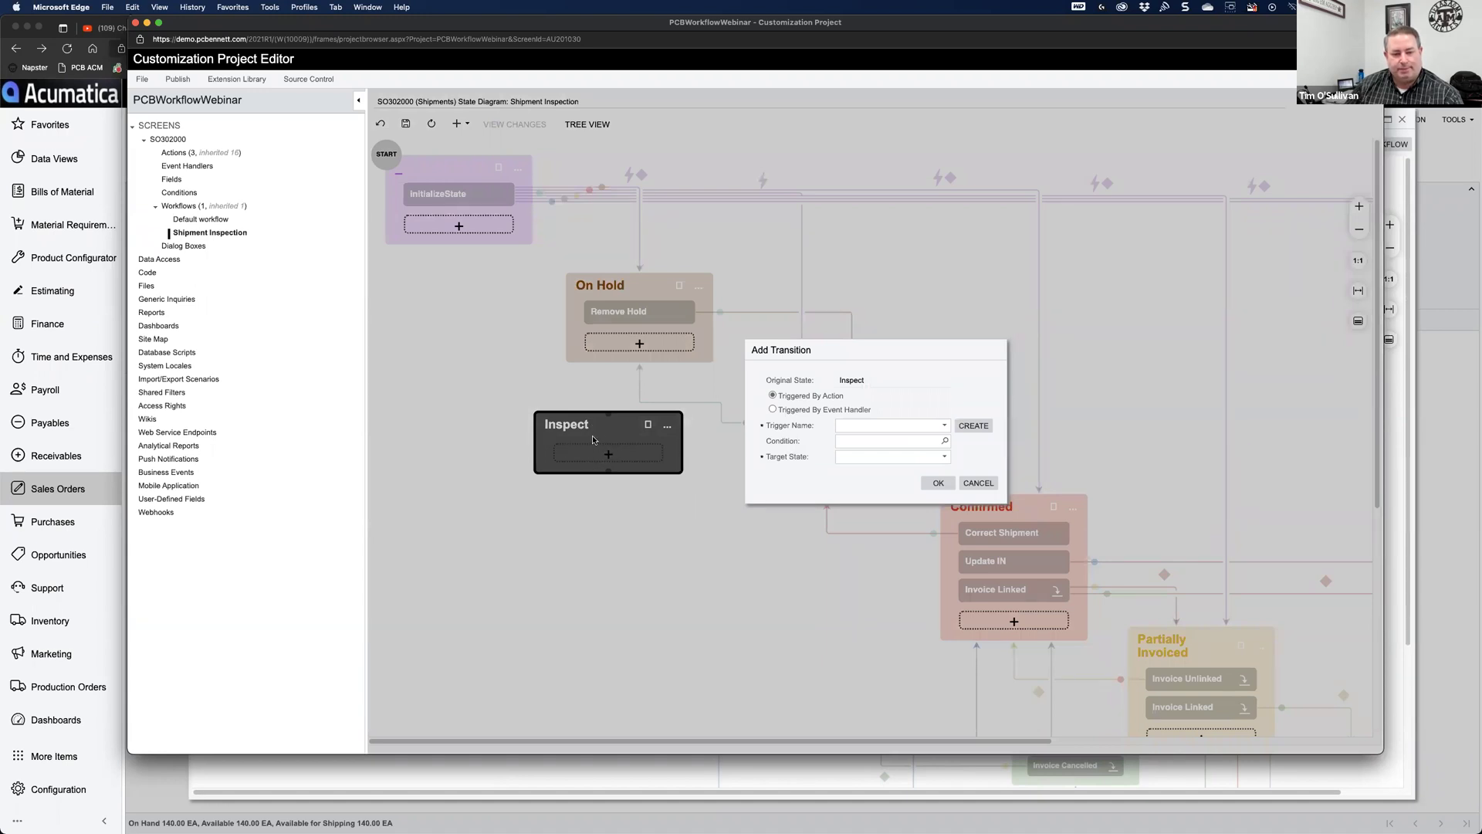
pyautogui.moveTo(870, 350); pyautogui.dragTo(1080, 307)
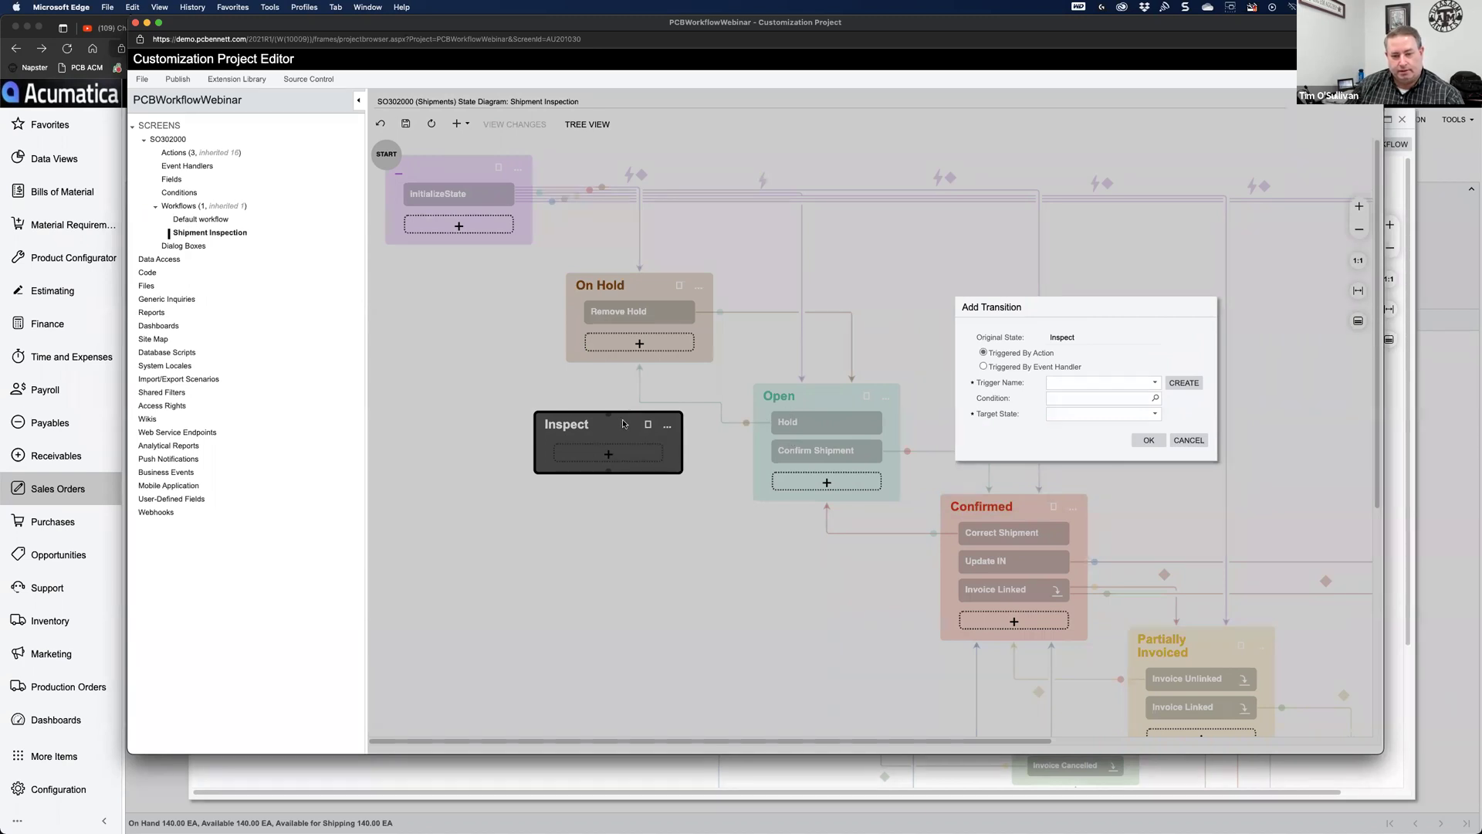
pyautogui.click(1155, 385)
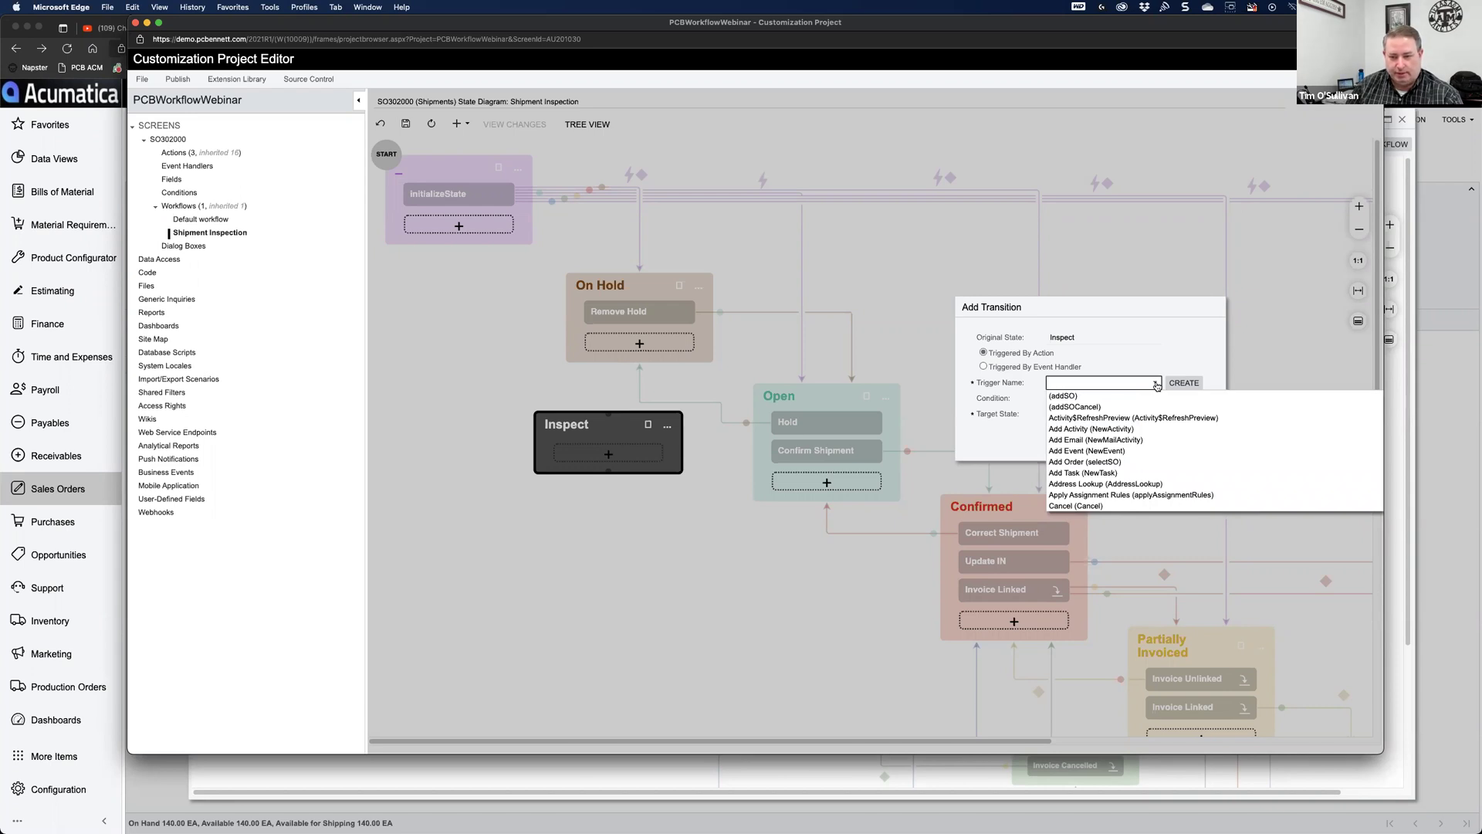
pyautogui.write('in')
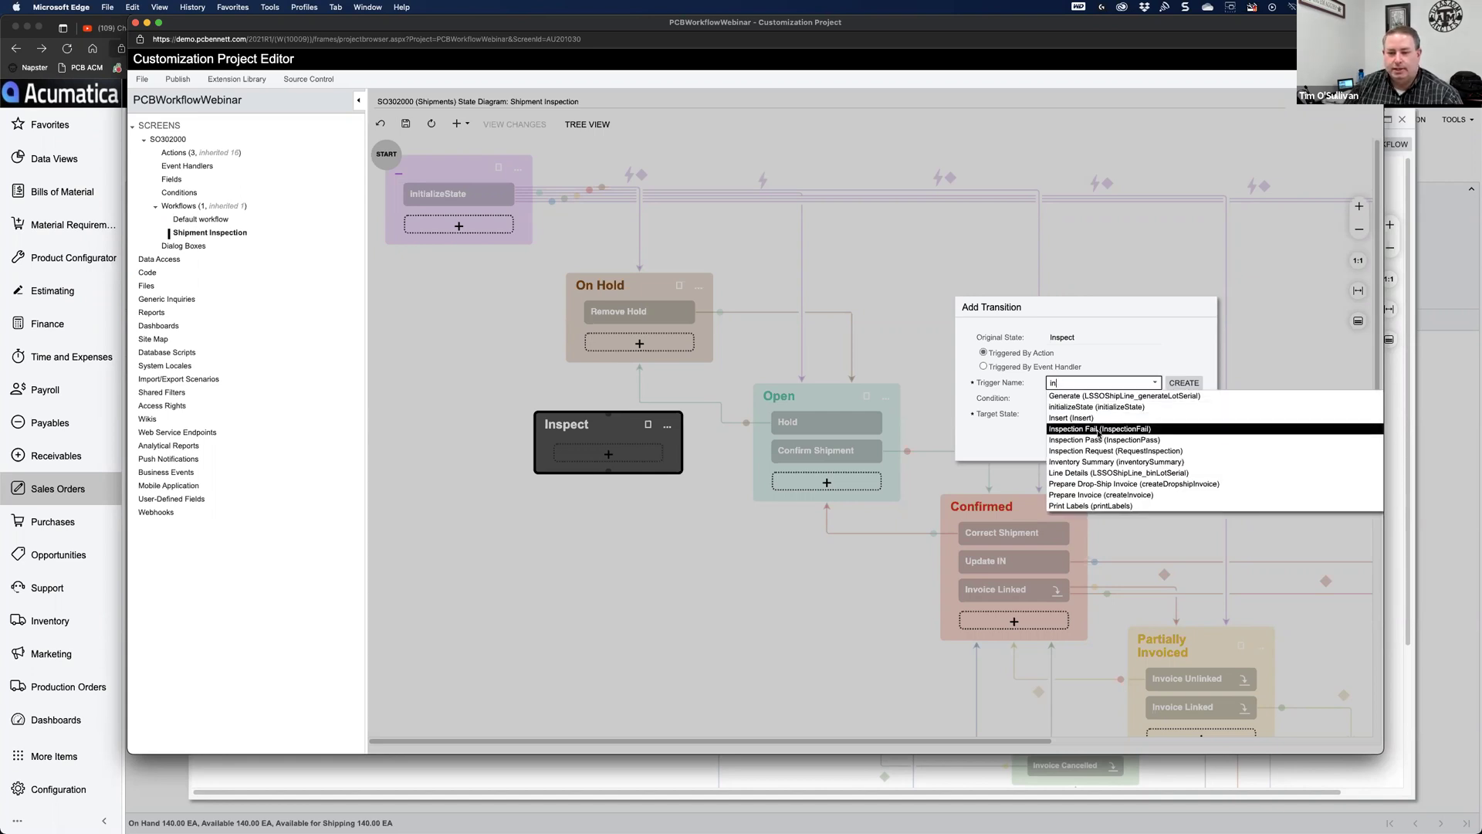
pyautogui.click(1101, 440)
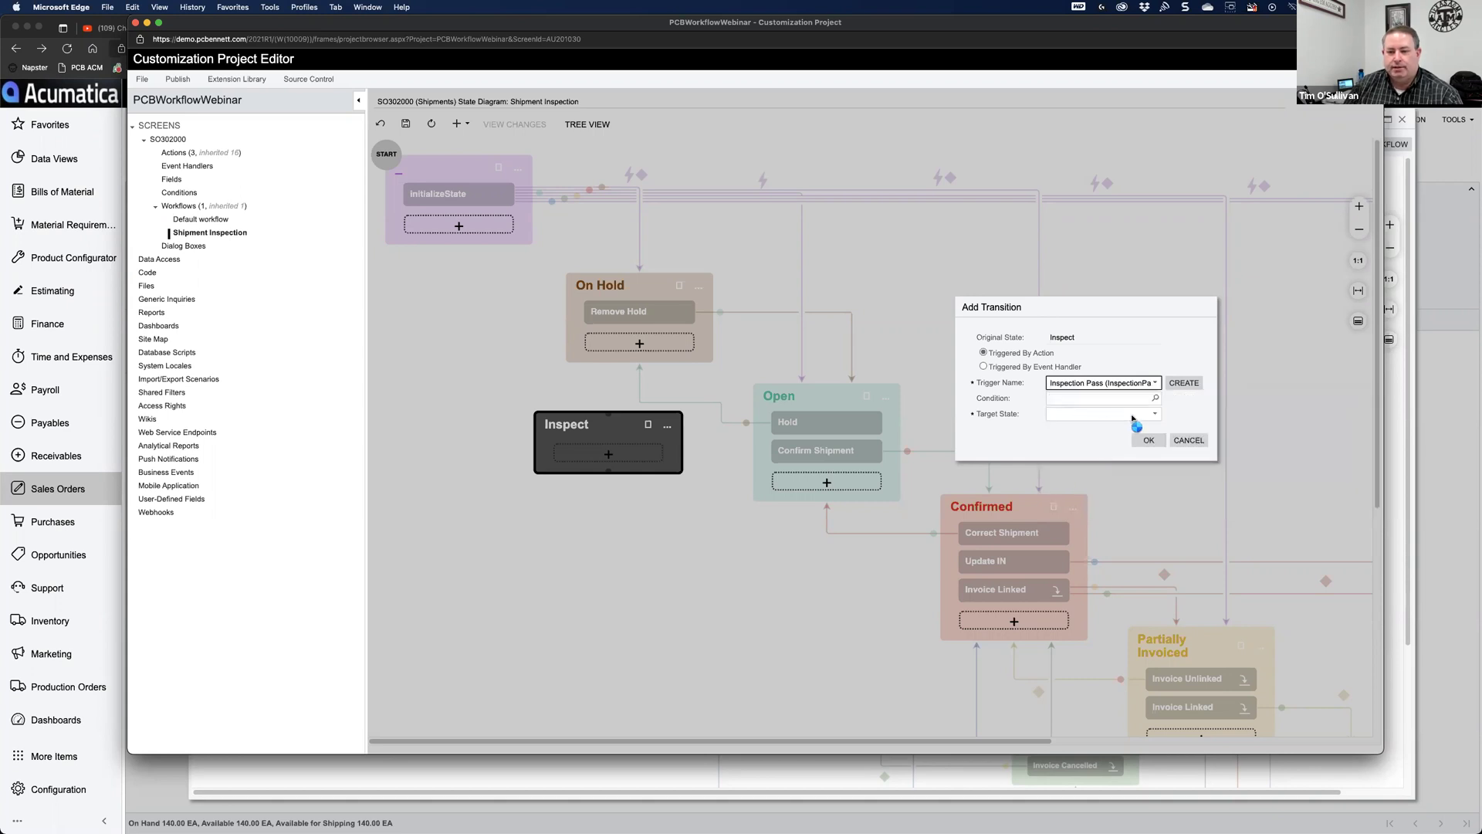
pyautogui.click(1156, 416)
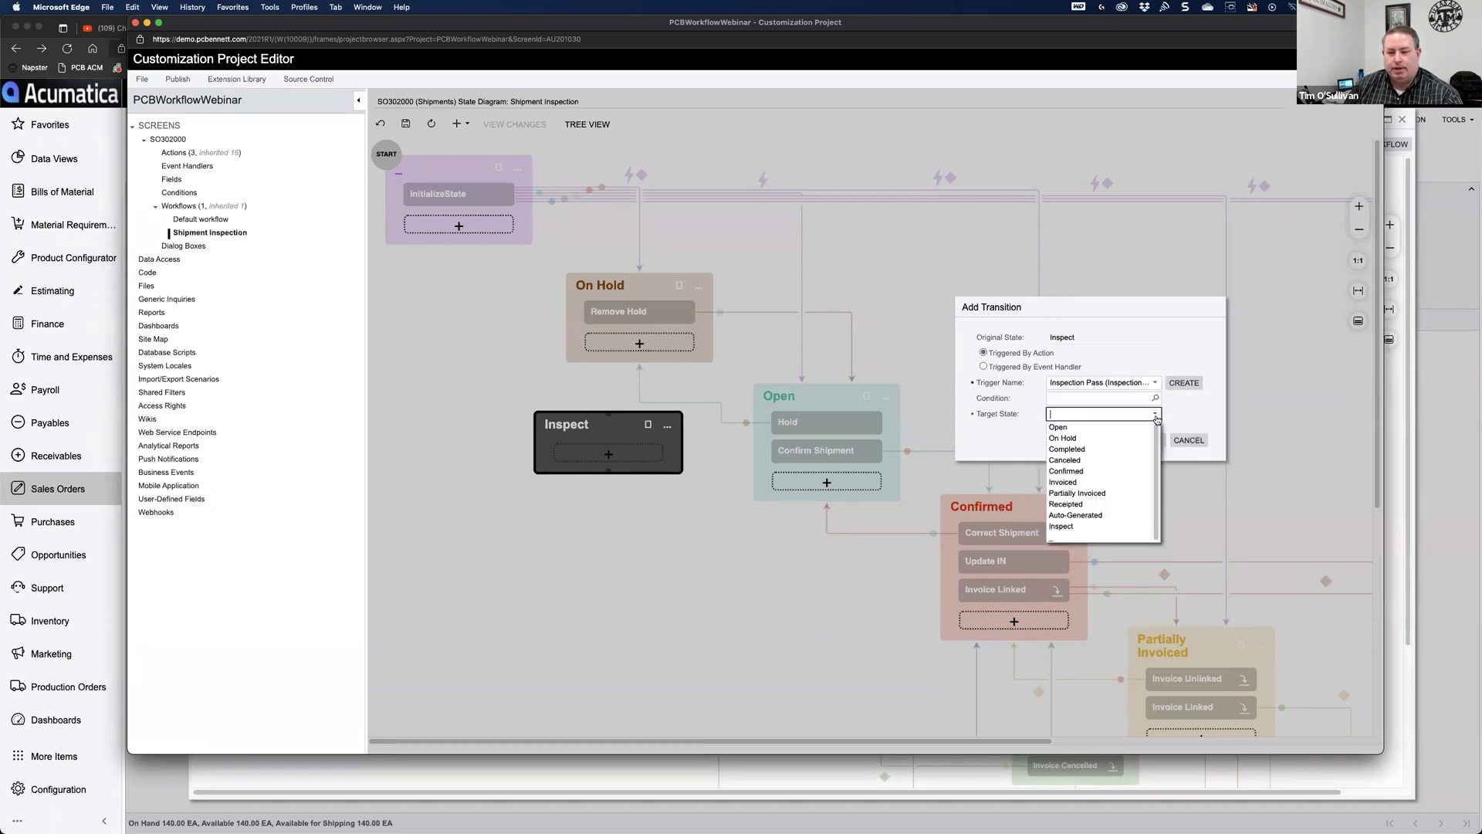
pyautogui.click(1083, 429)
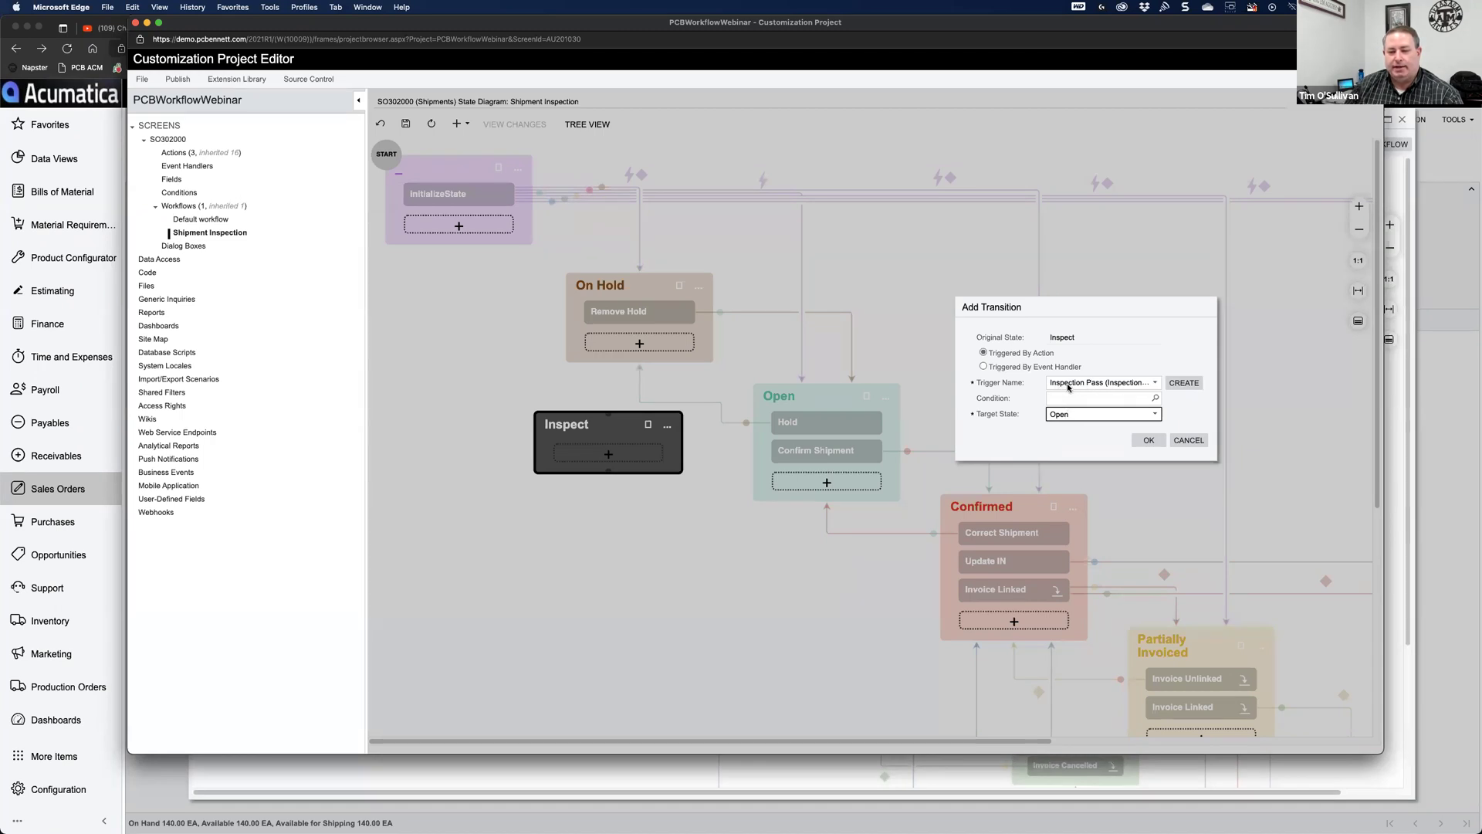
pyautogui.press('Tab')
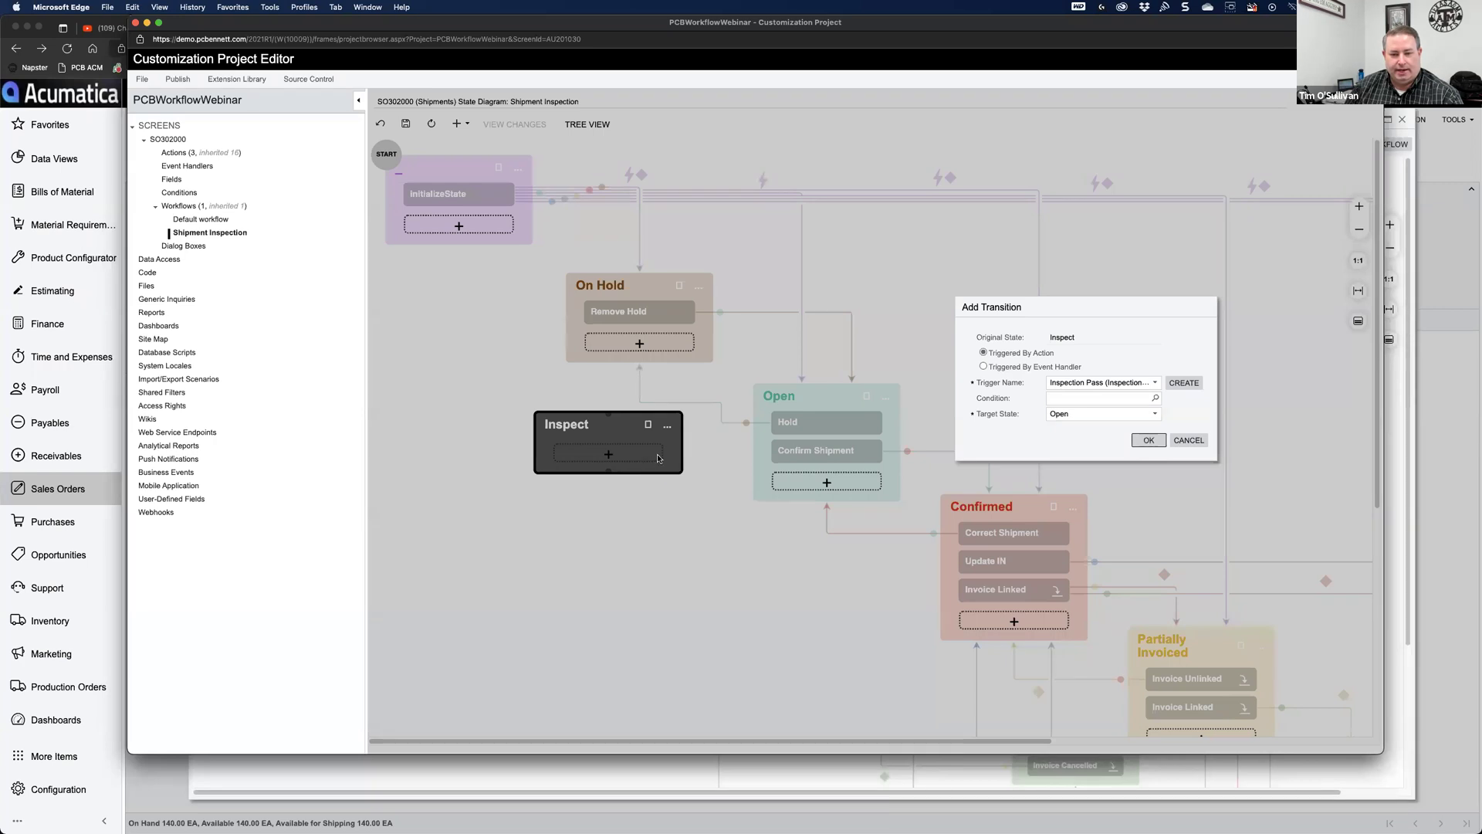
pyautogui.press('Return')
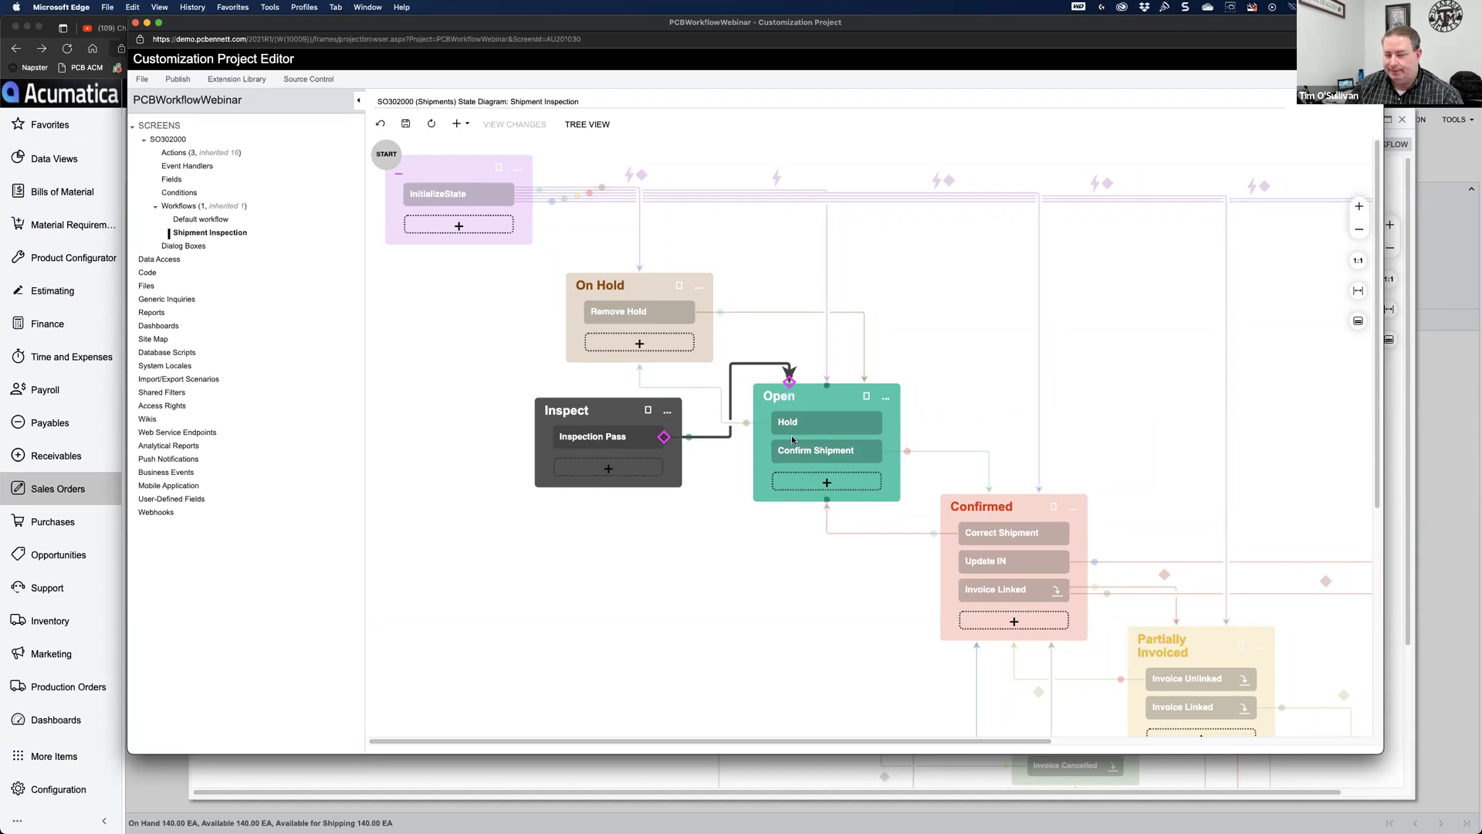
# Step: Add a second Inspect transition with trigger Inspection Fail and target state On Hold
pyautogui.click(668, 412)
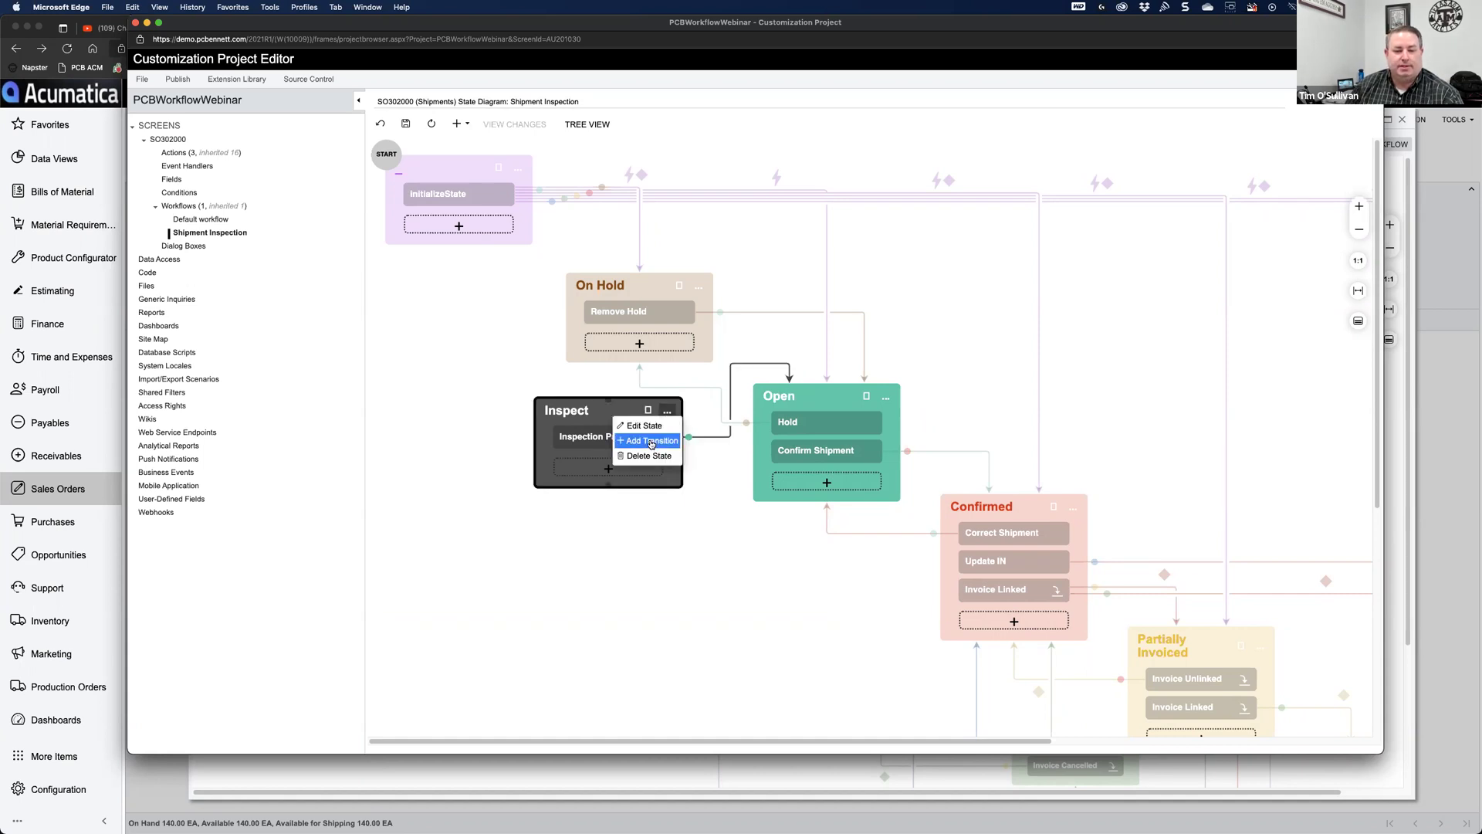
pyautogui.click(651, 441)
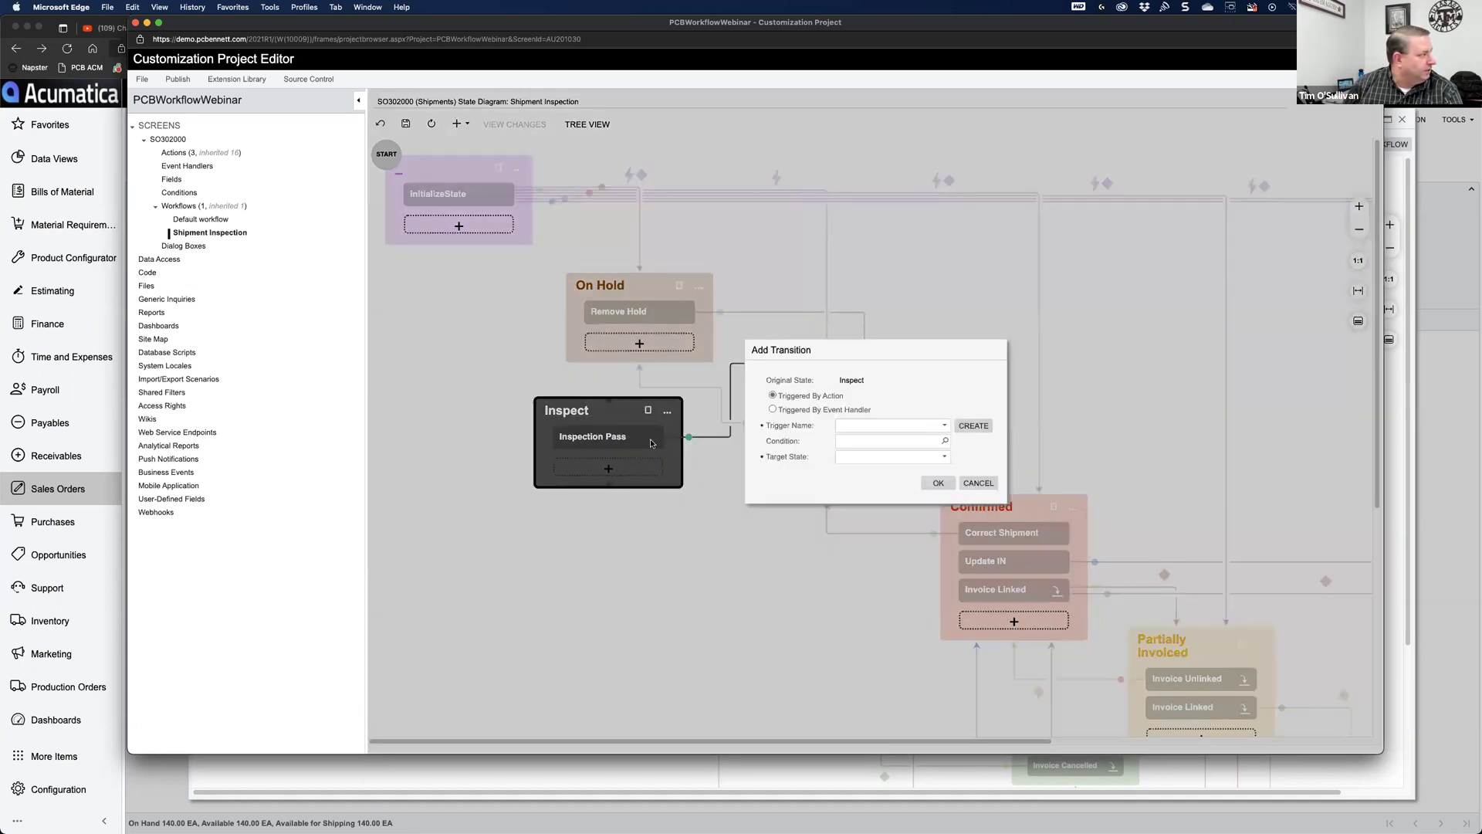
pyautogui.click(922, 429)
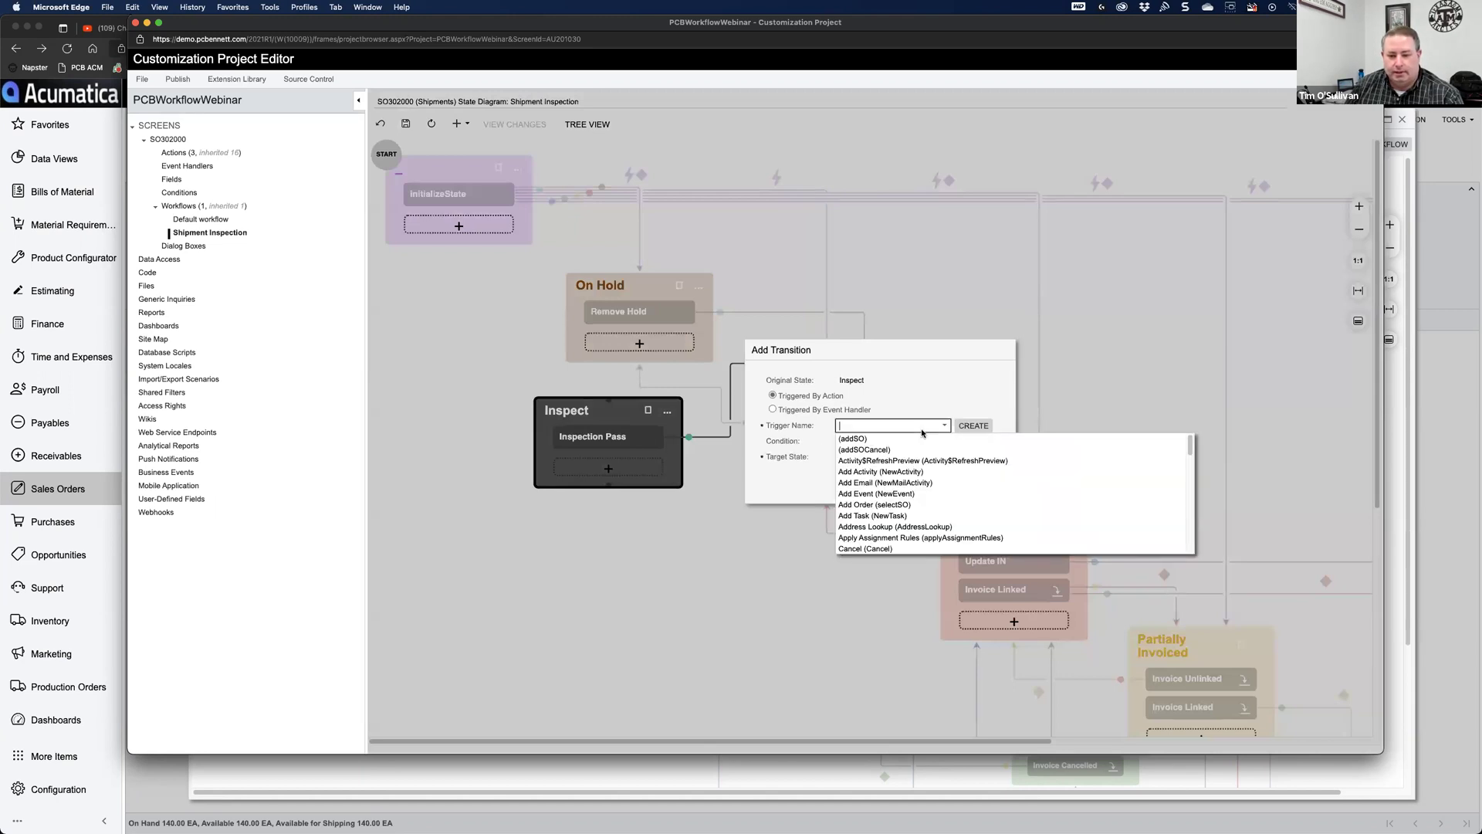
pyautogui.write('inspe')
pyautogui.press('Down')
pyautogui.press('Up')
pyautogui.press('Return')
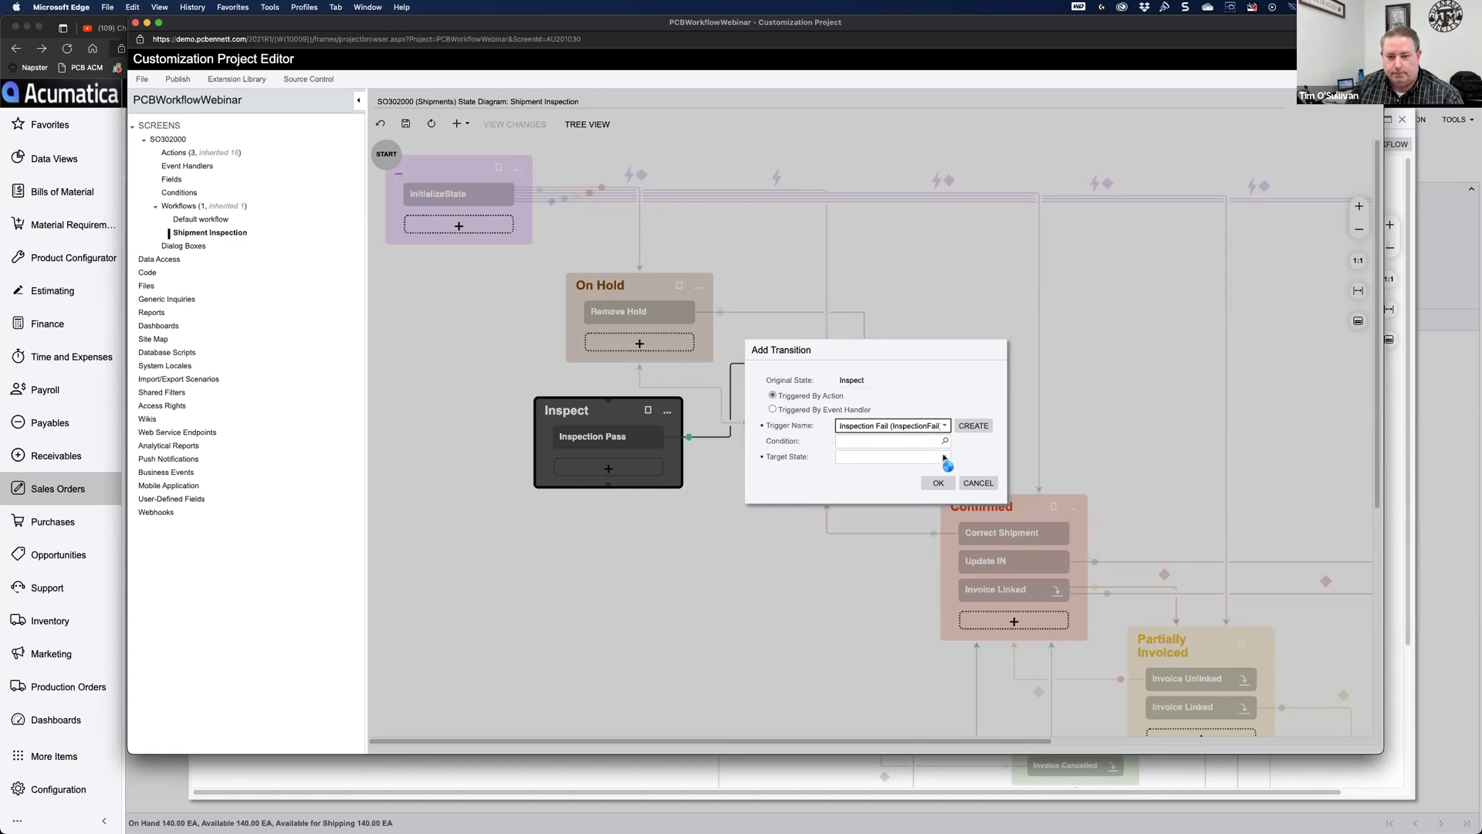
pyautogui.click(944, 459)
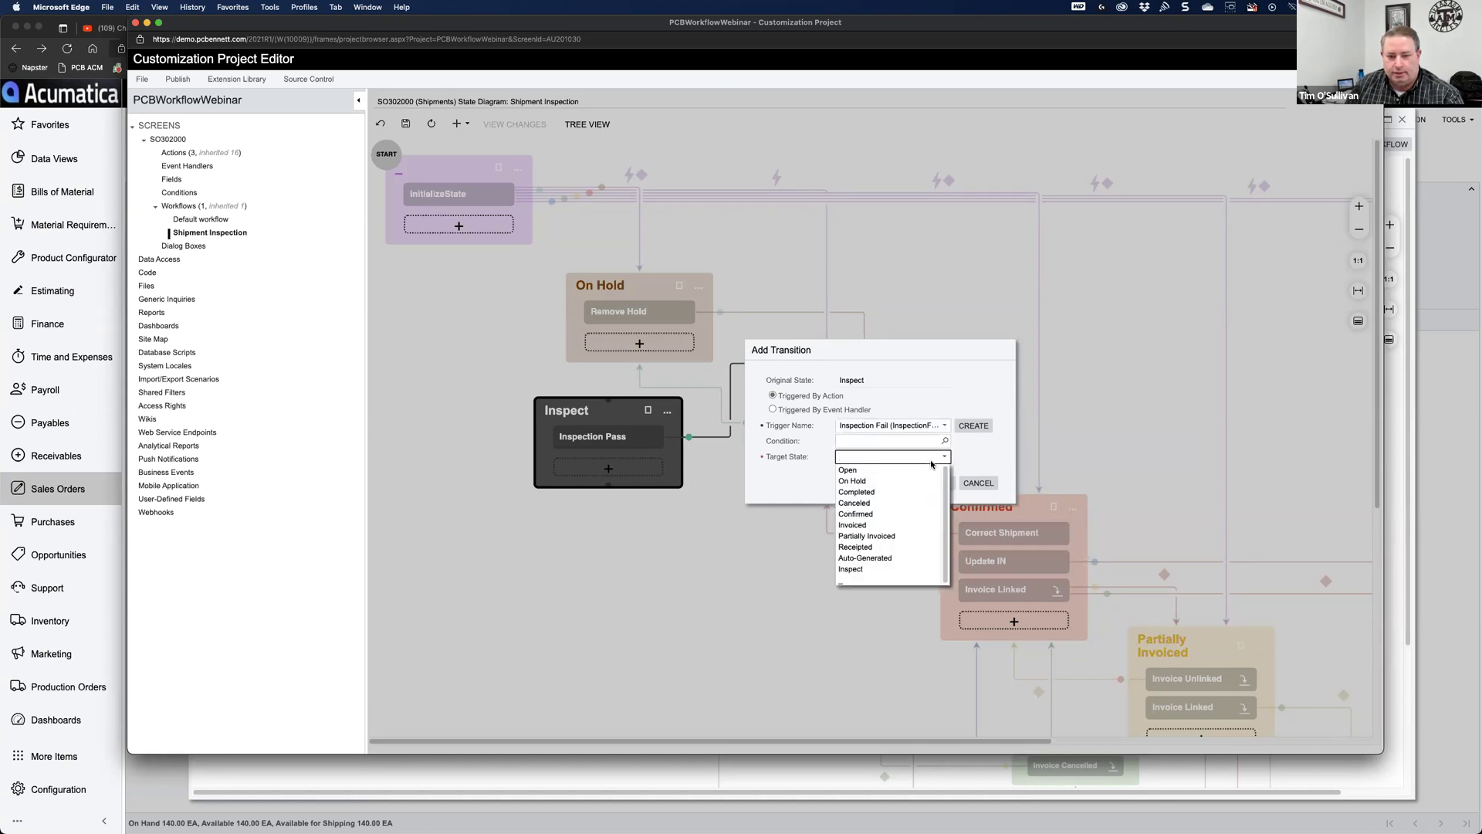
pyautogui.click(882, 481)
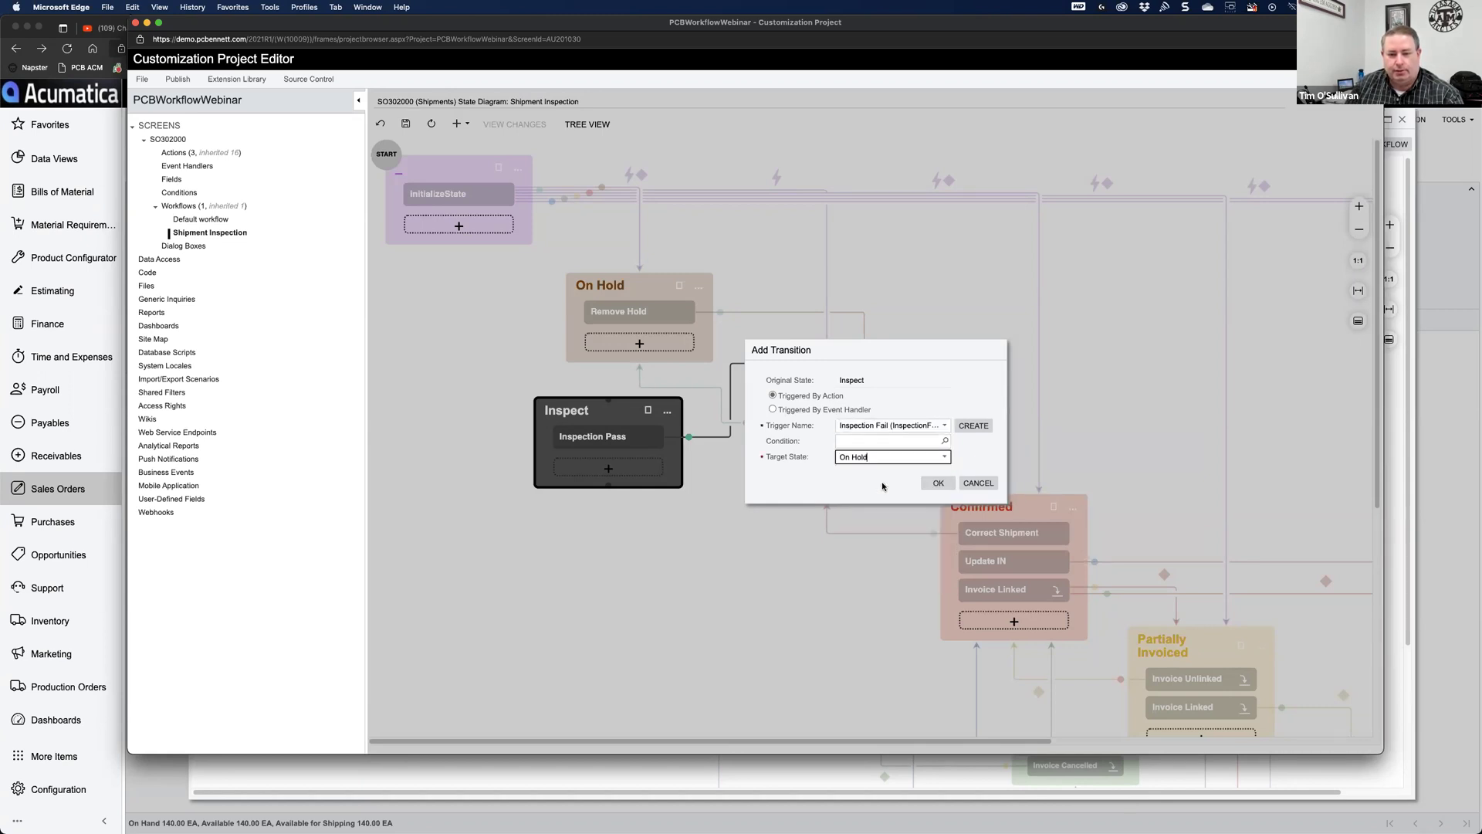
pyautogui.click(938, 484)
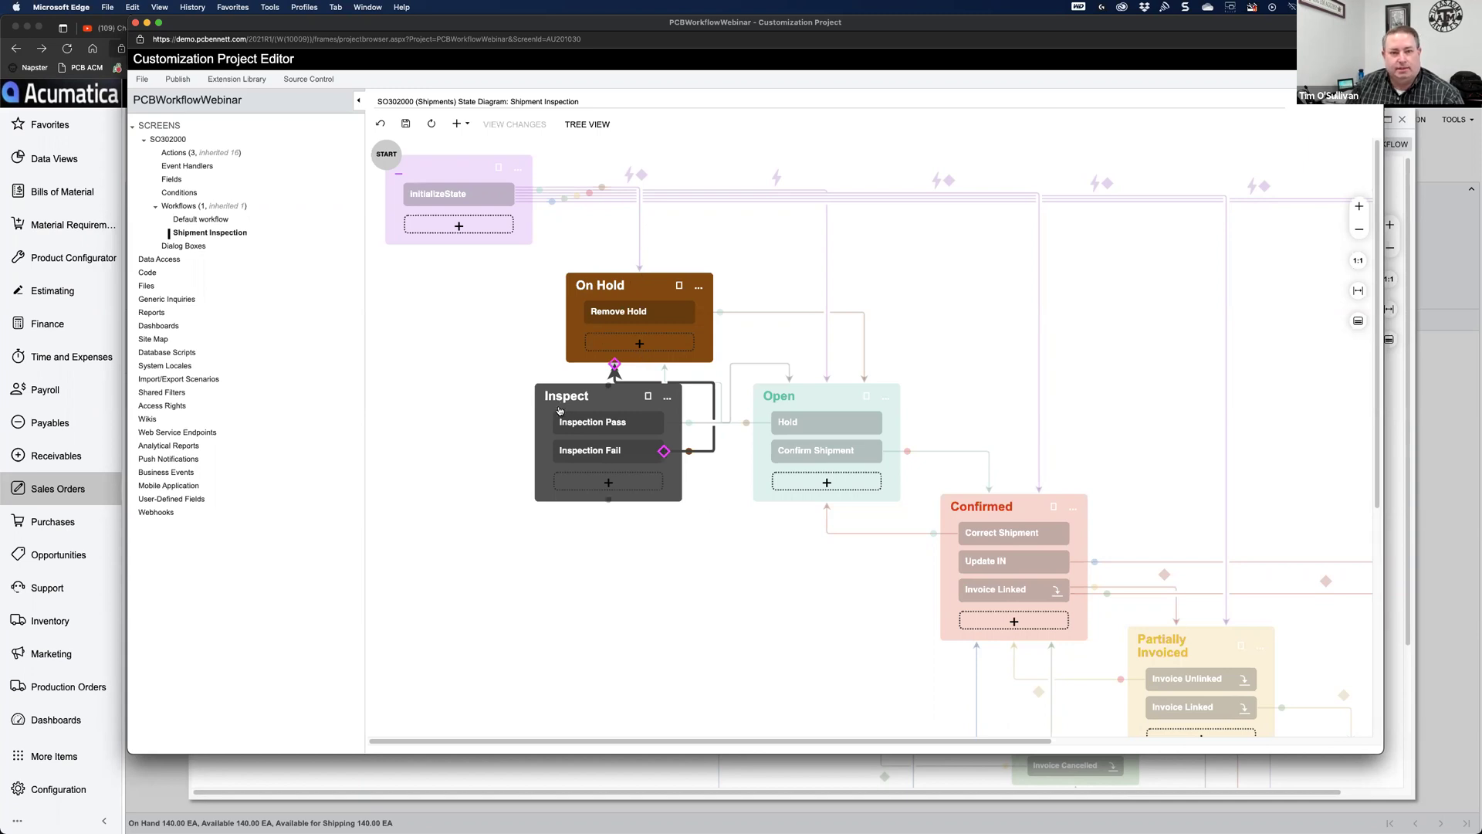
# Step: Add an On Hold transition with trigger Inspection Request and target state Inspect
pyautogui.click(695, 289)
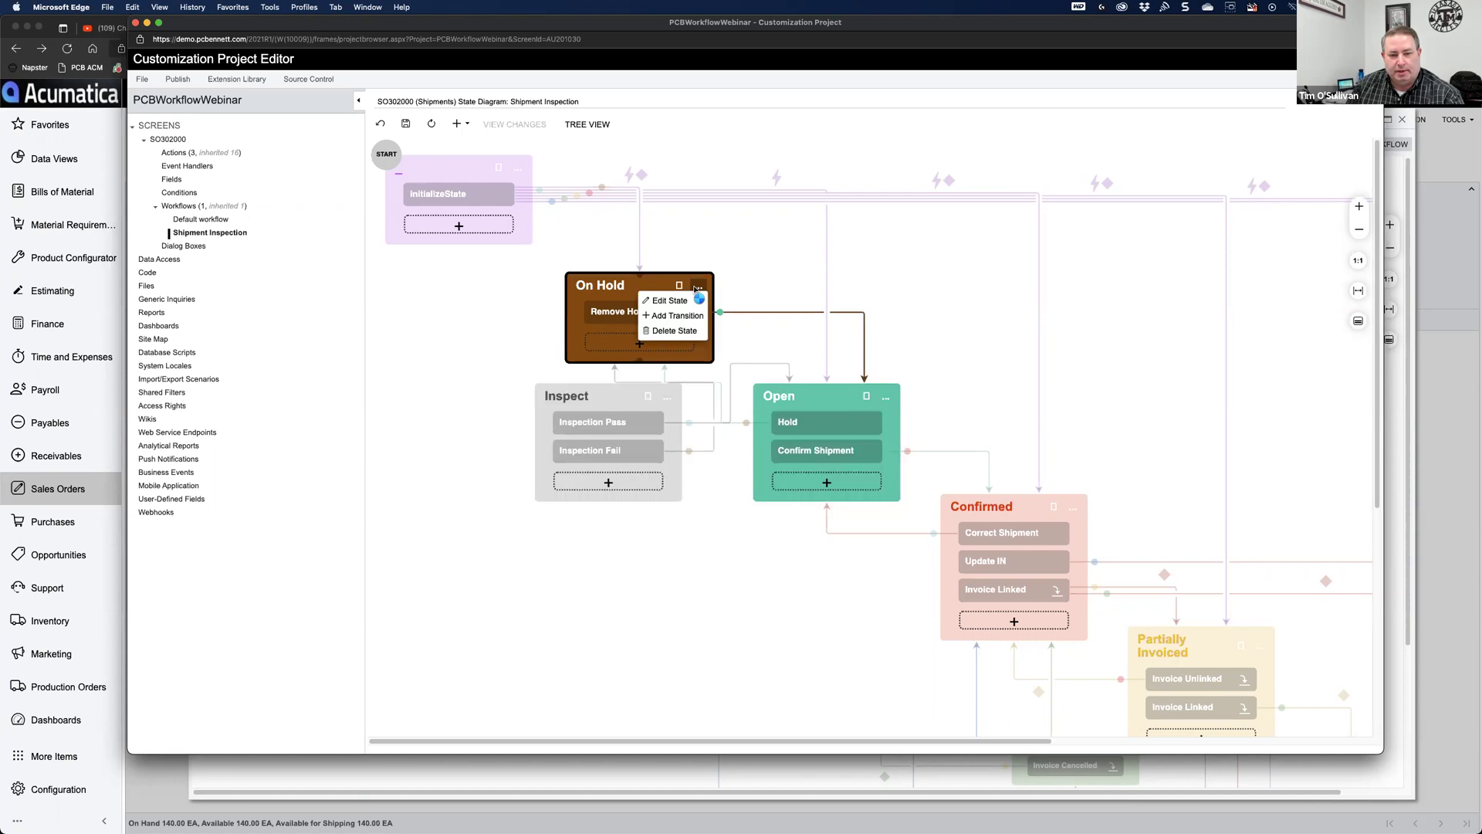
pyautogui.click(677, 316)
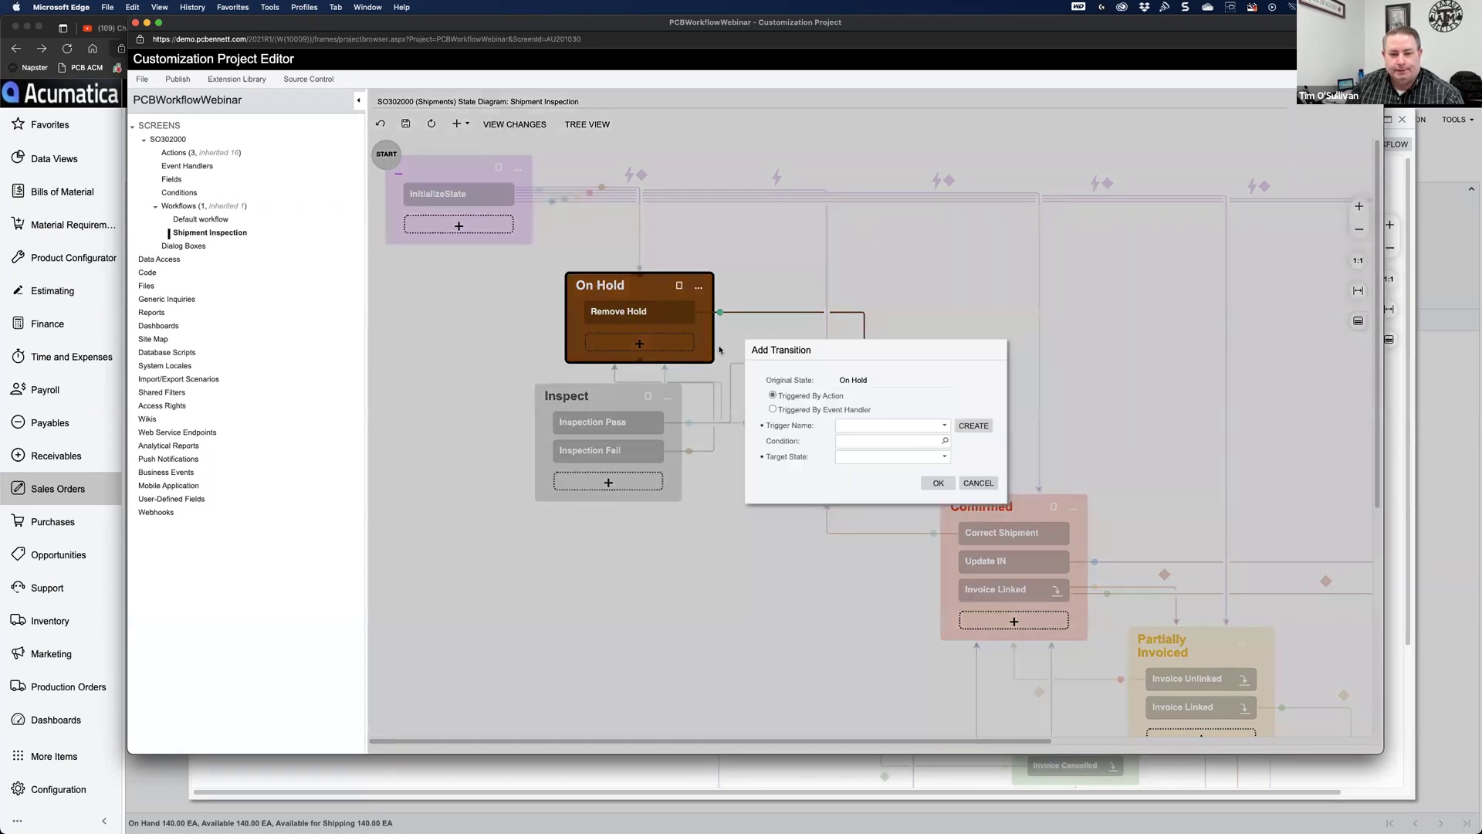
pyautogui.click(925, 429)
pyautogui.write('insp')
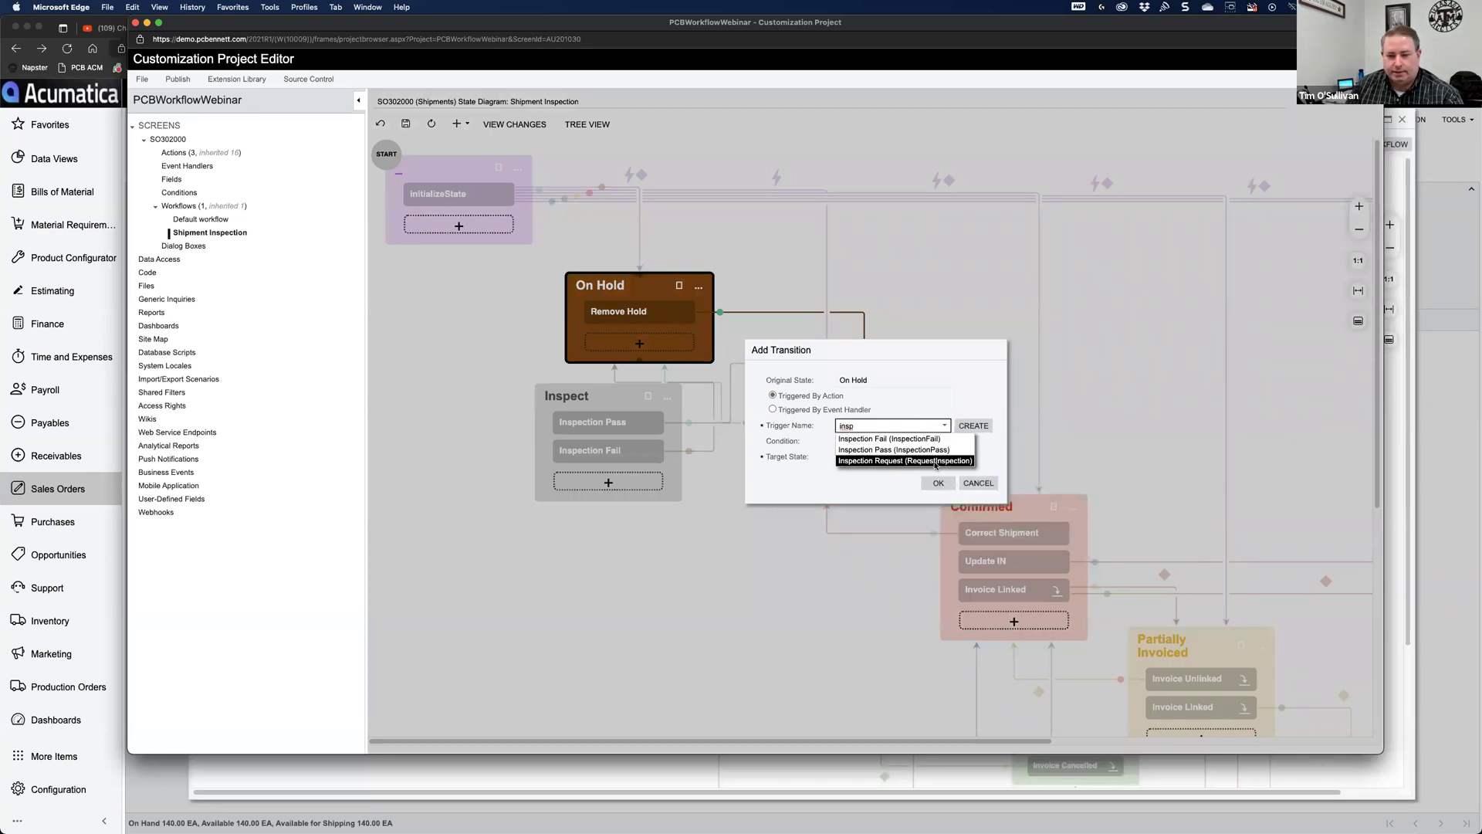
pyautogui.click(935, 462)
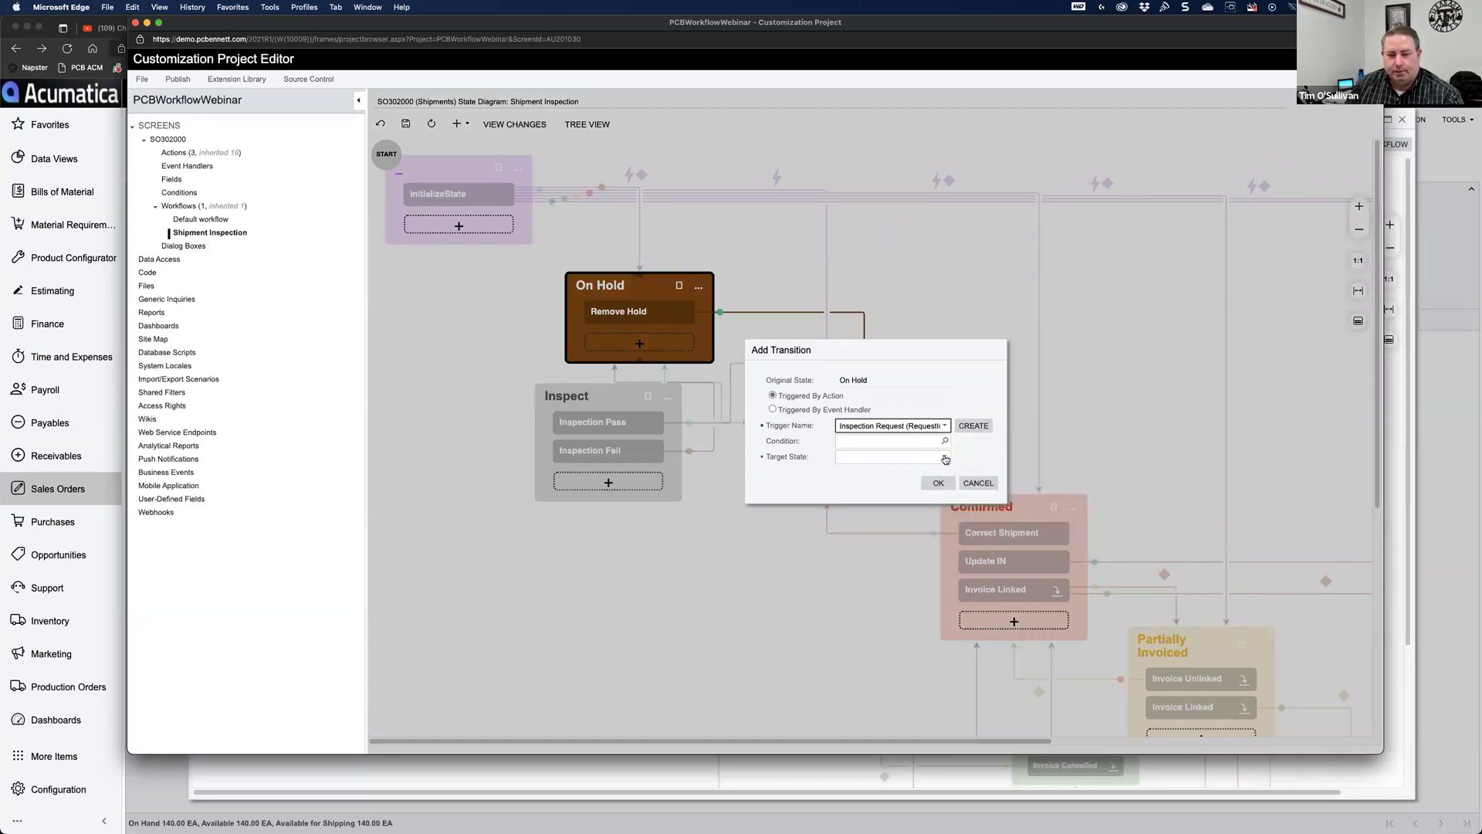
pyautogui.click(945, 458)
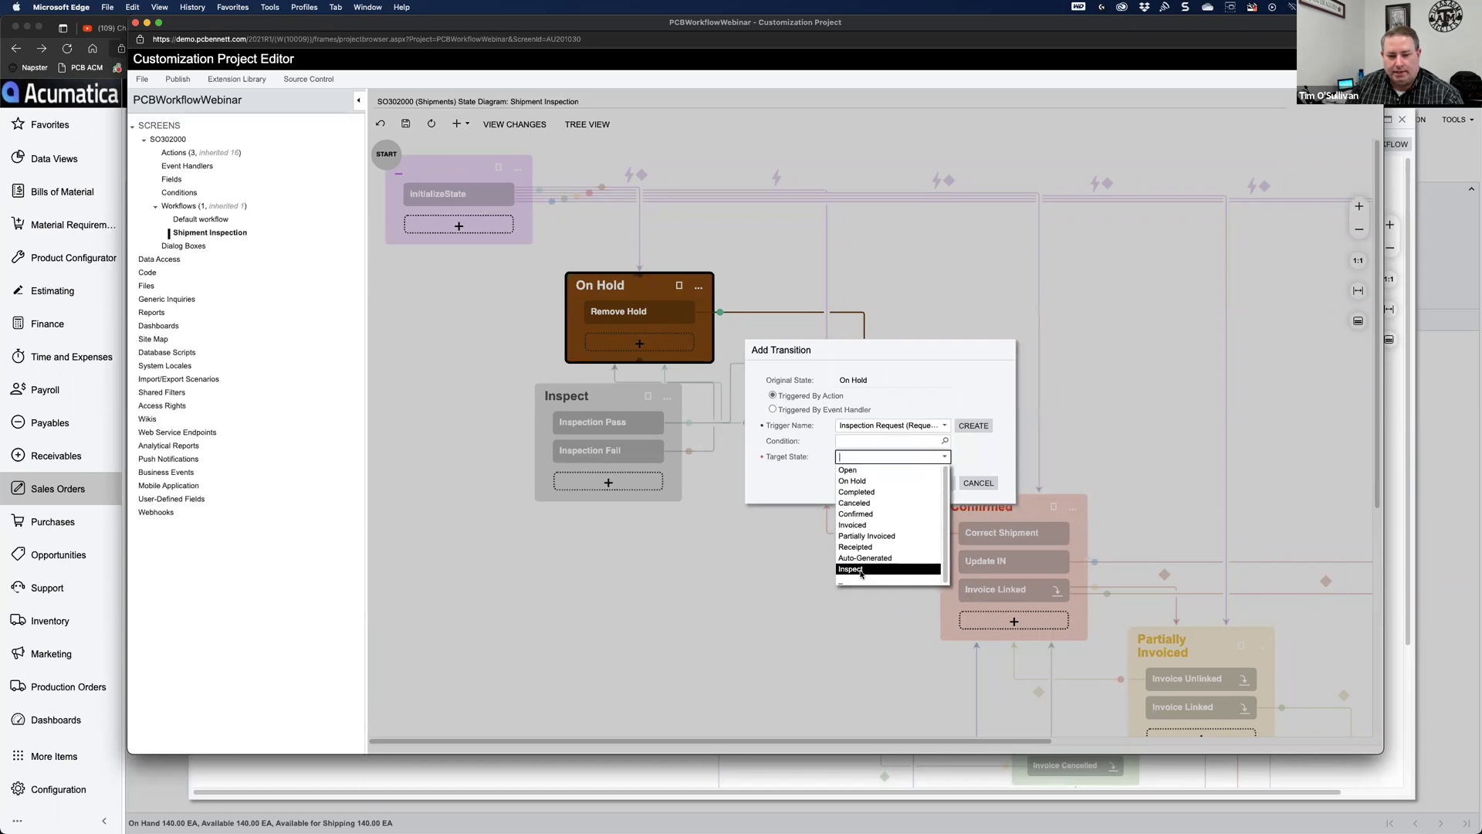
pyautogui.click(858, 570)
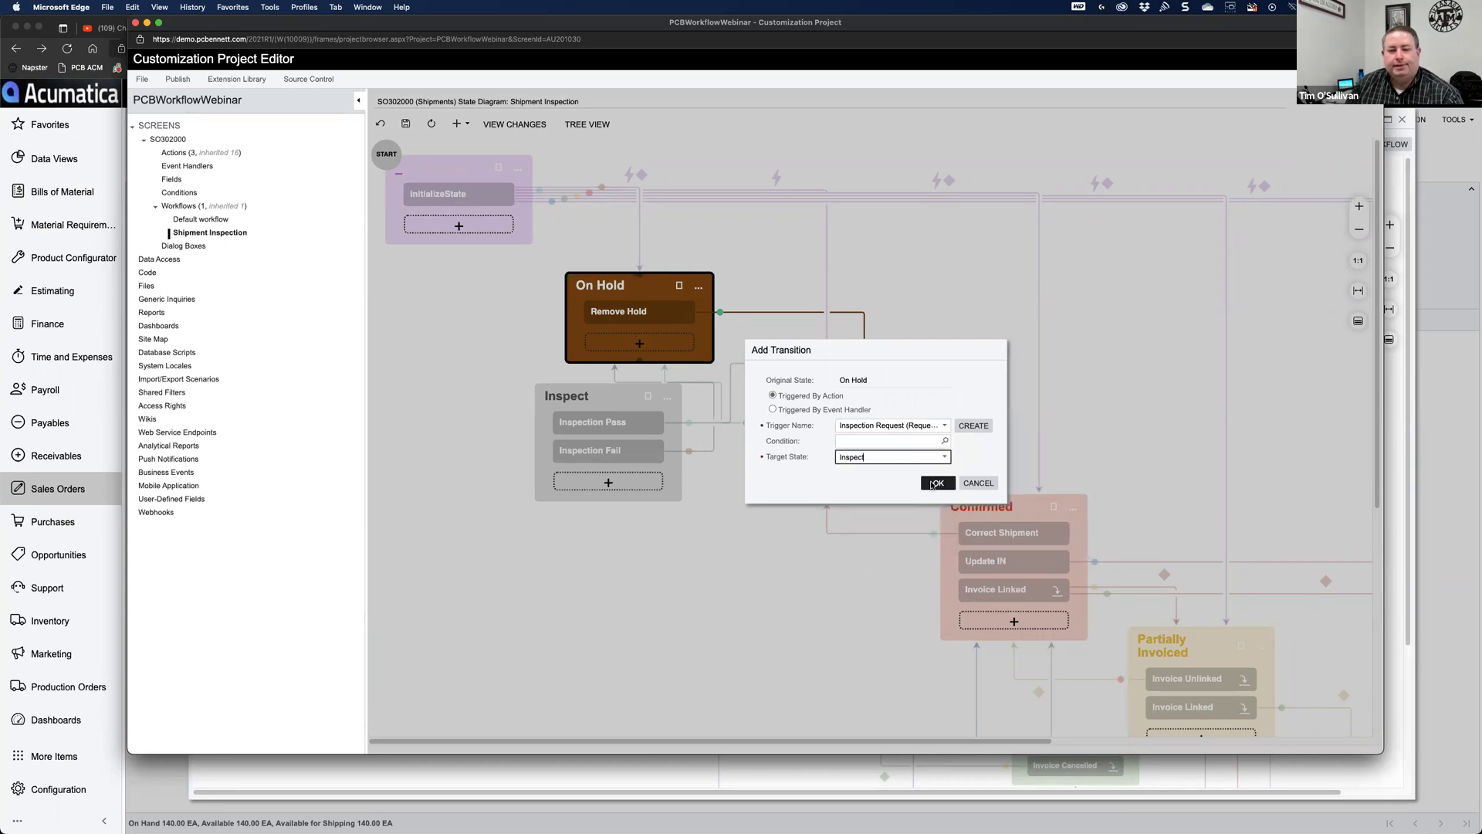
pyautogui.click(936, 486)
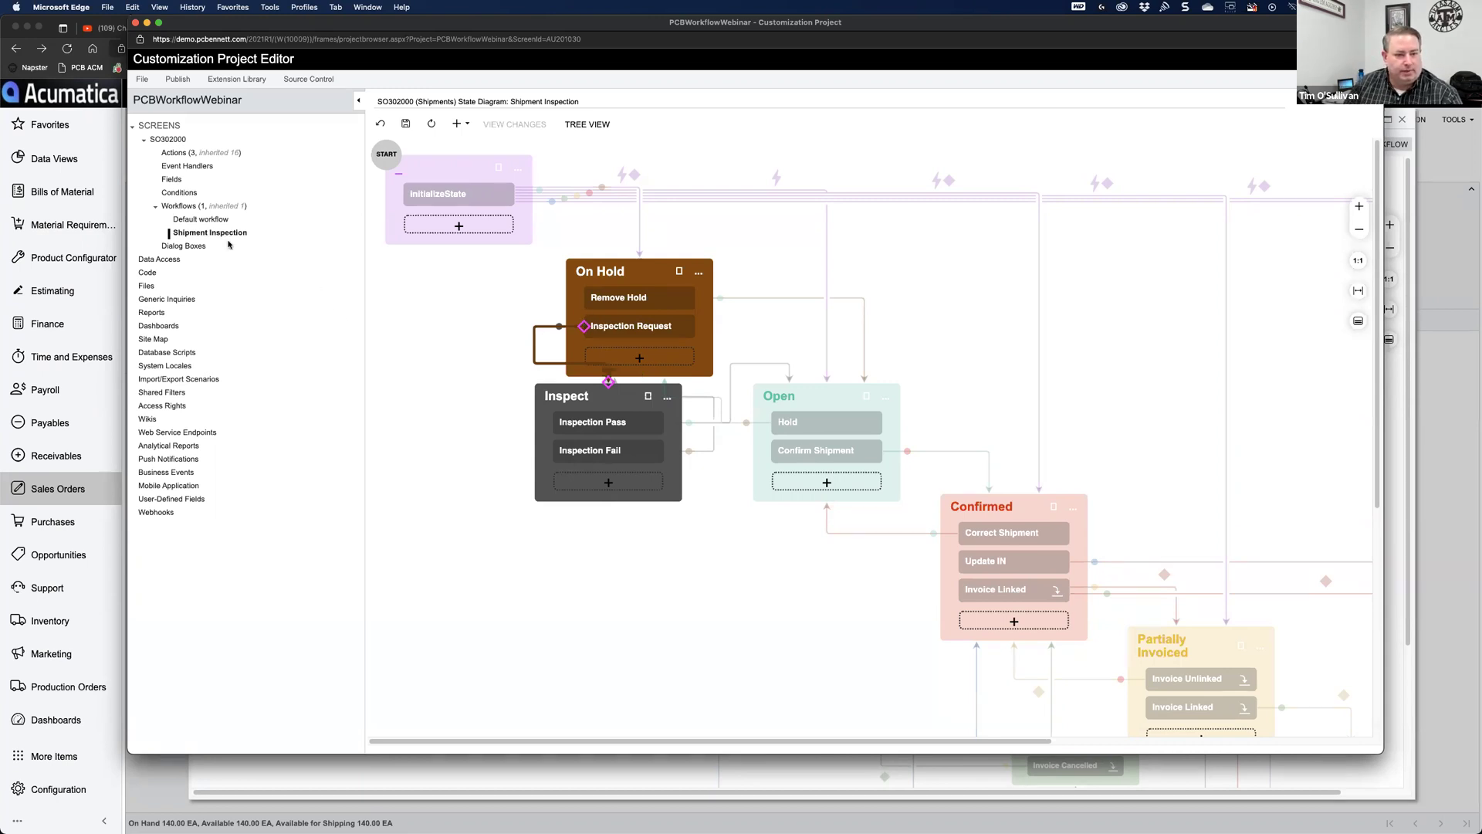
# Step: Save the new transition and reopen Shipment Inspection as a states-and-transitions list
pyautogui.click(406, 124)
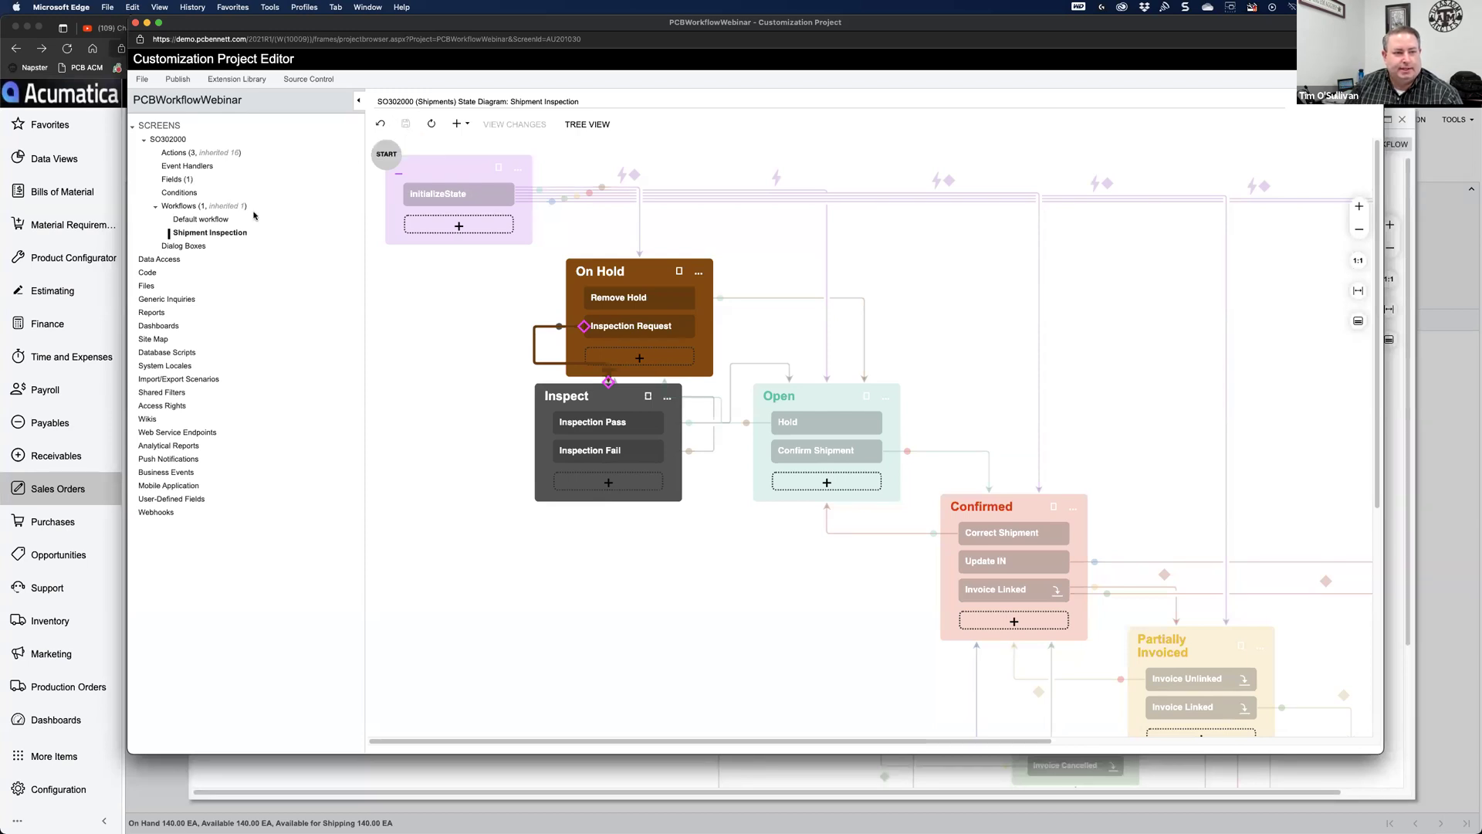
pyautogui.click(198, 235)
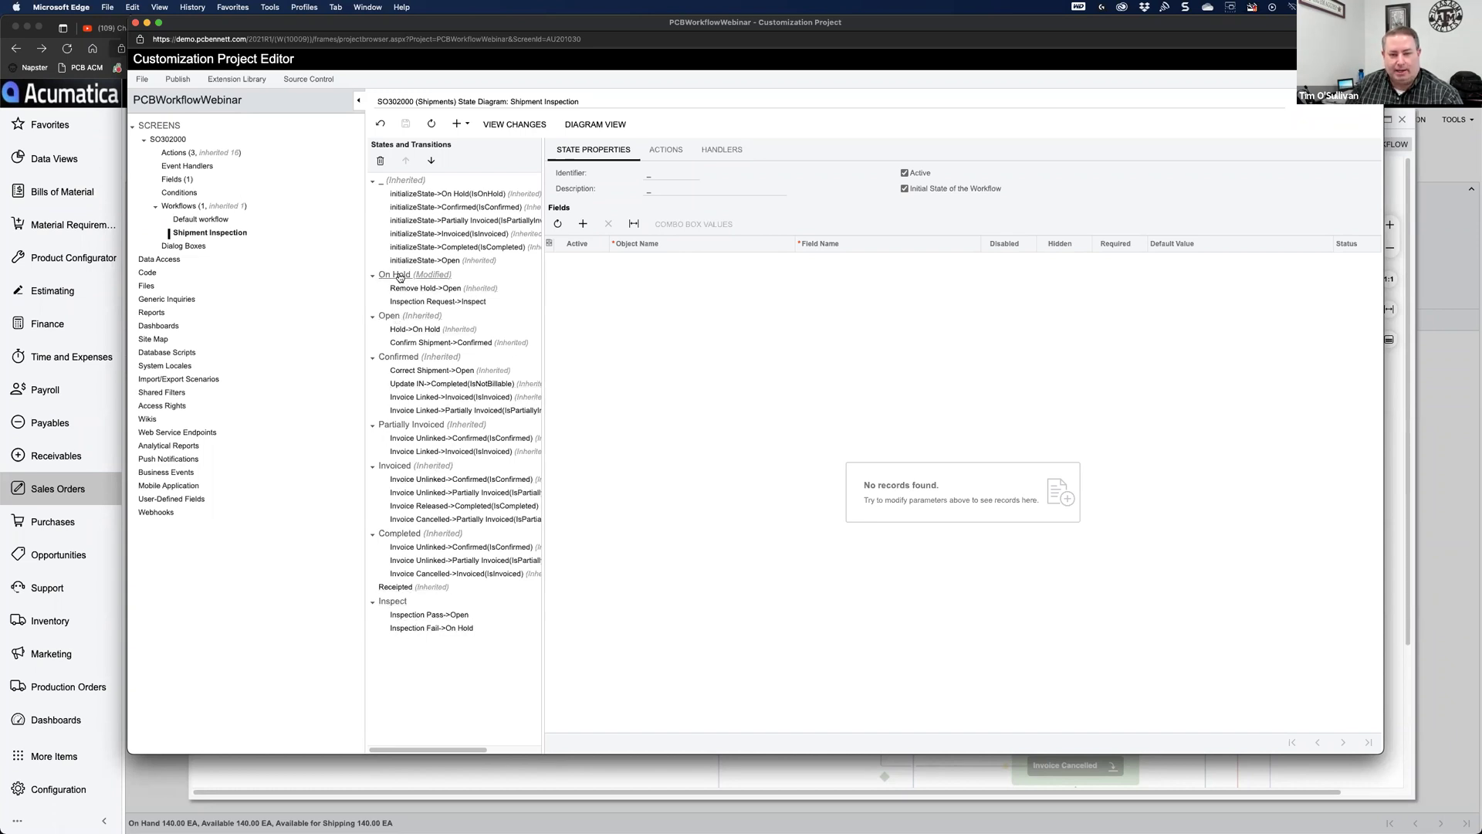
# Step: Add Inspector and Inspection Status shipment field rows to the Inspect state
pyautogui.click(398, 601)
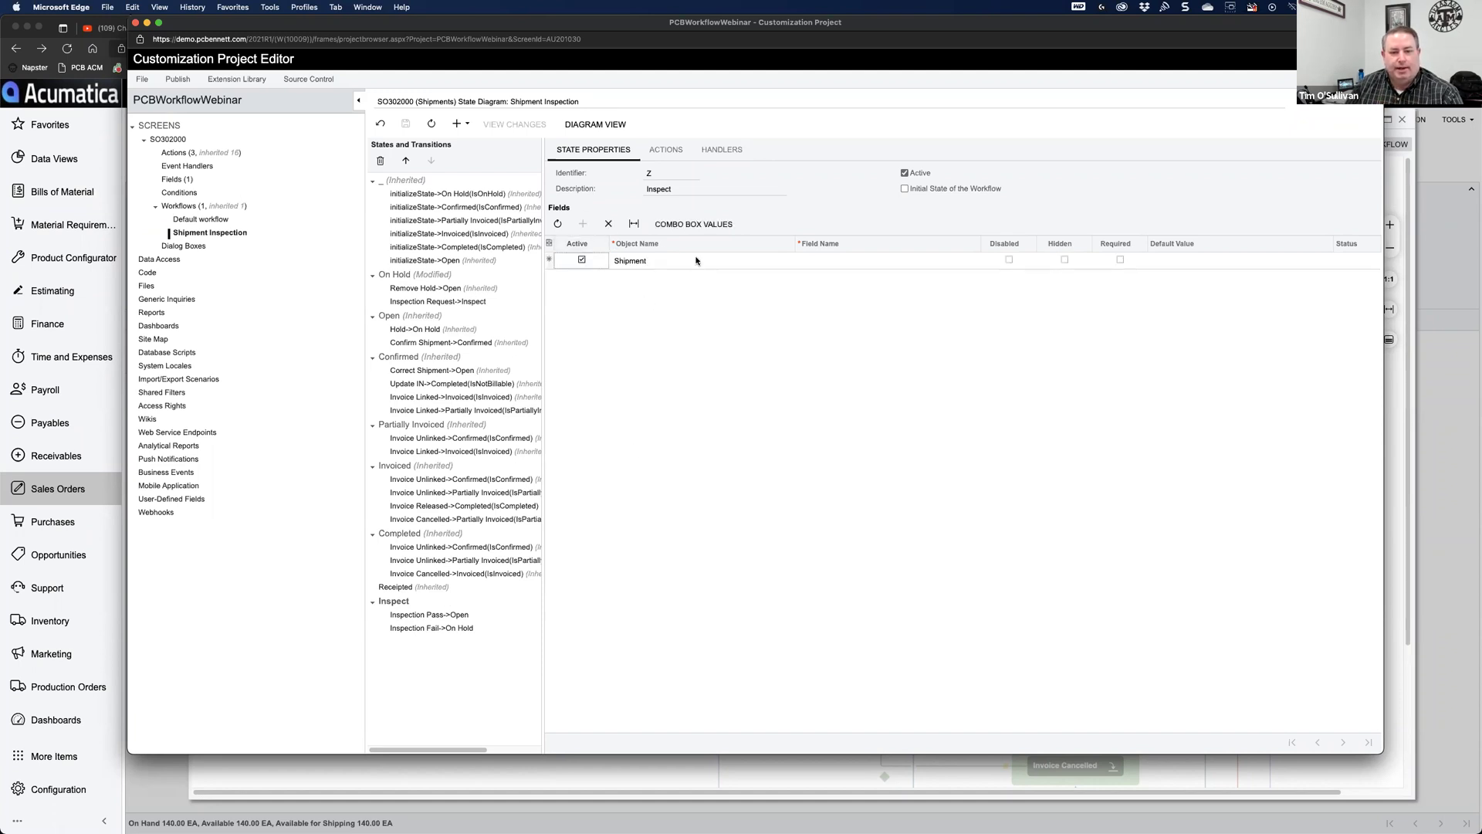
pyautogui.click(849, 262)
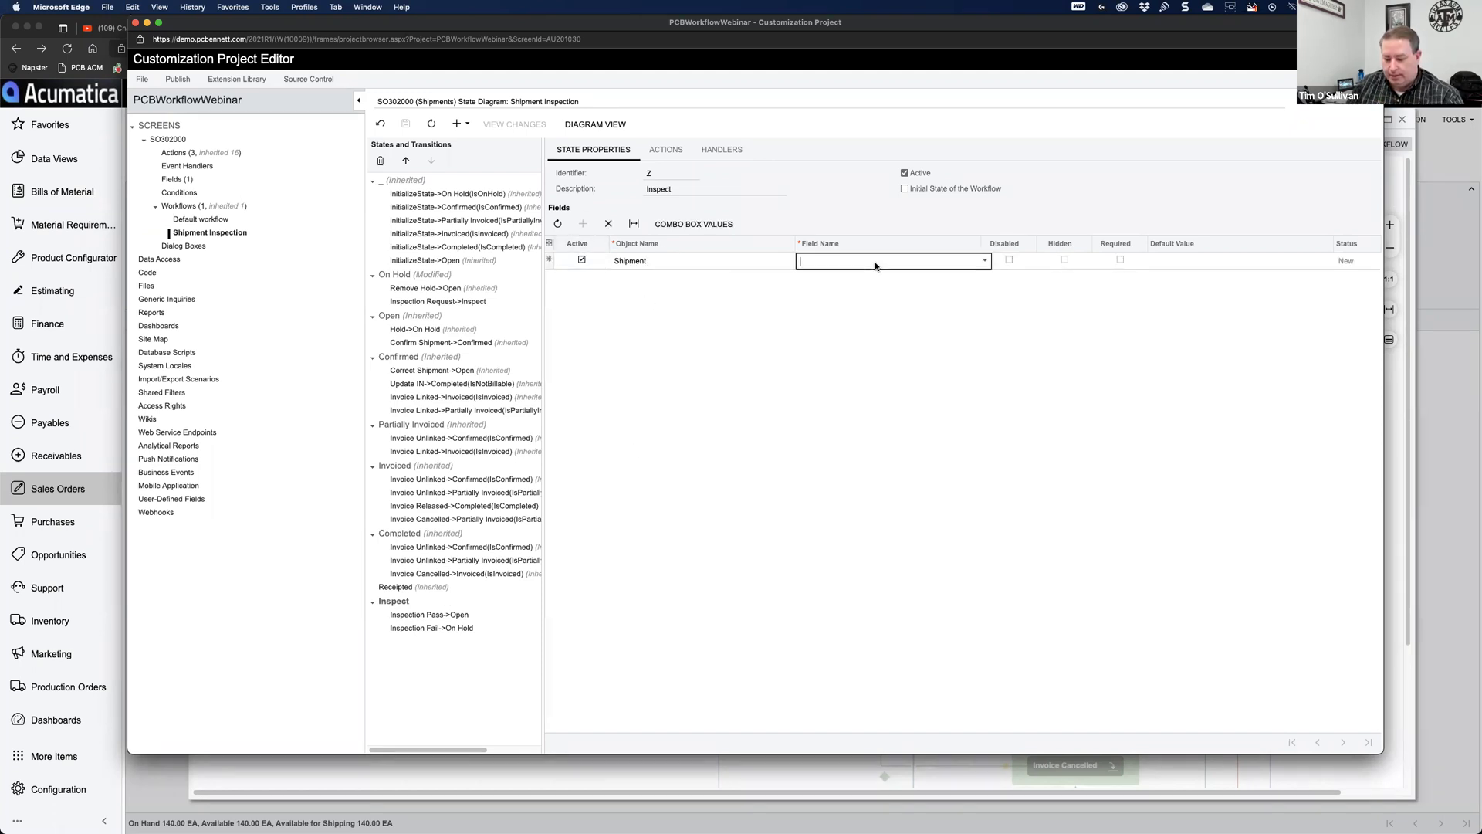
pyautogui.write('inspe')
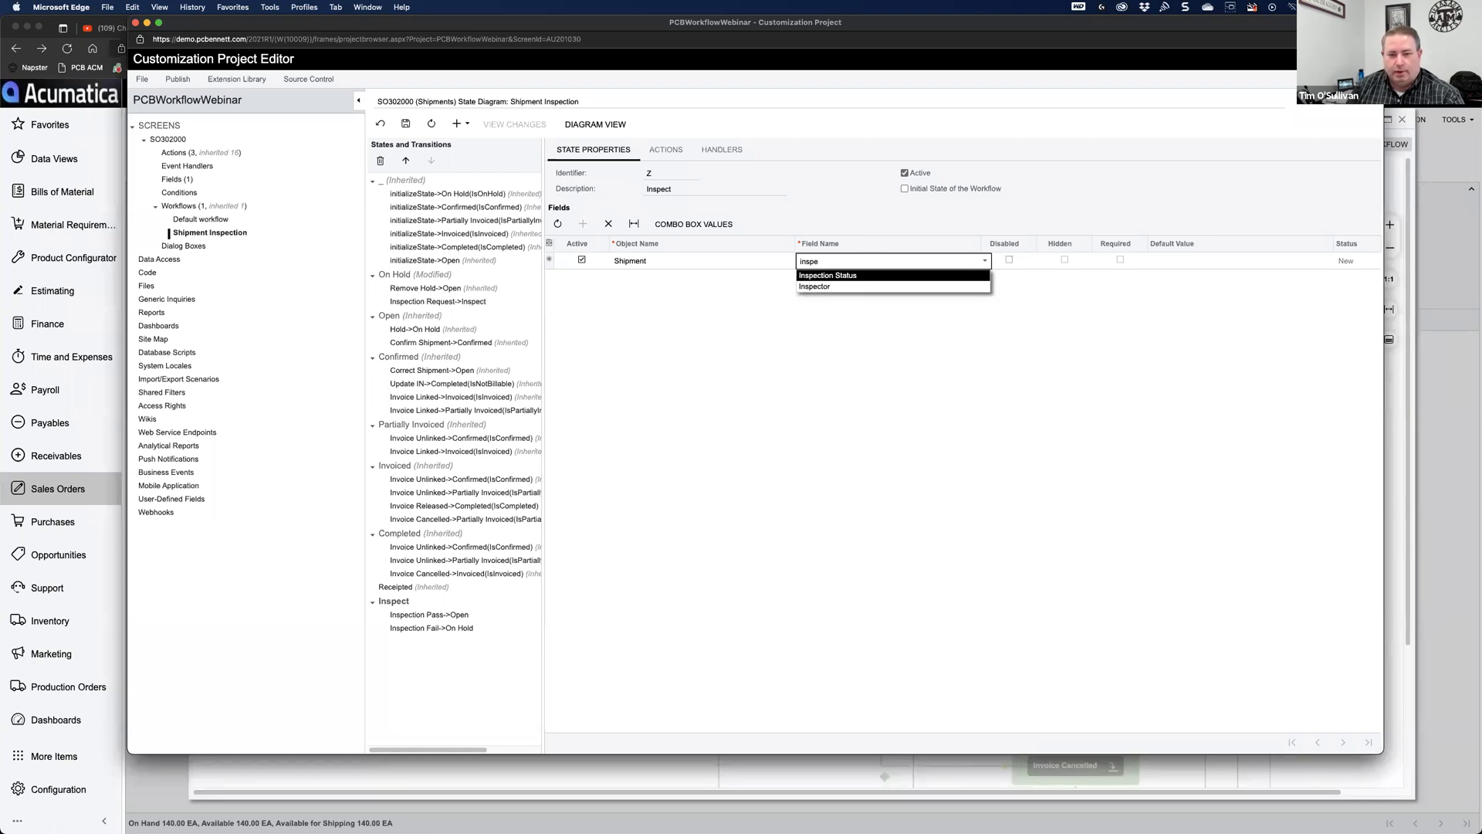
pyautogui.click(867, 287)
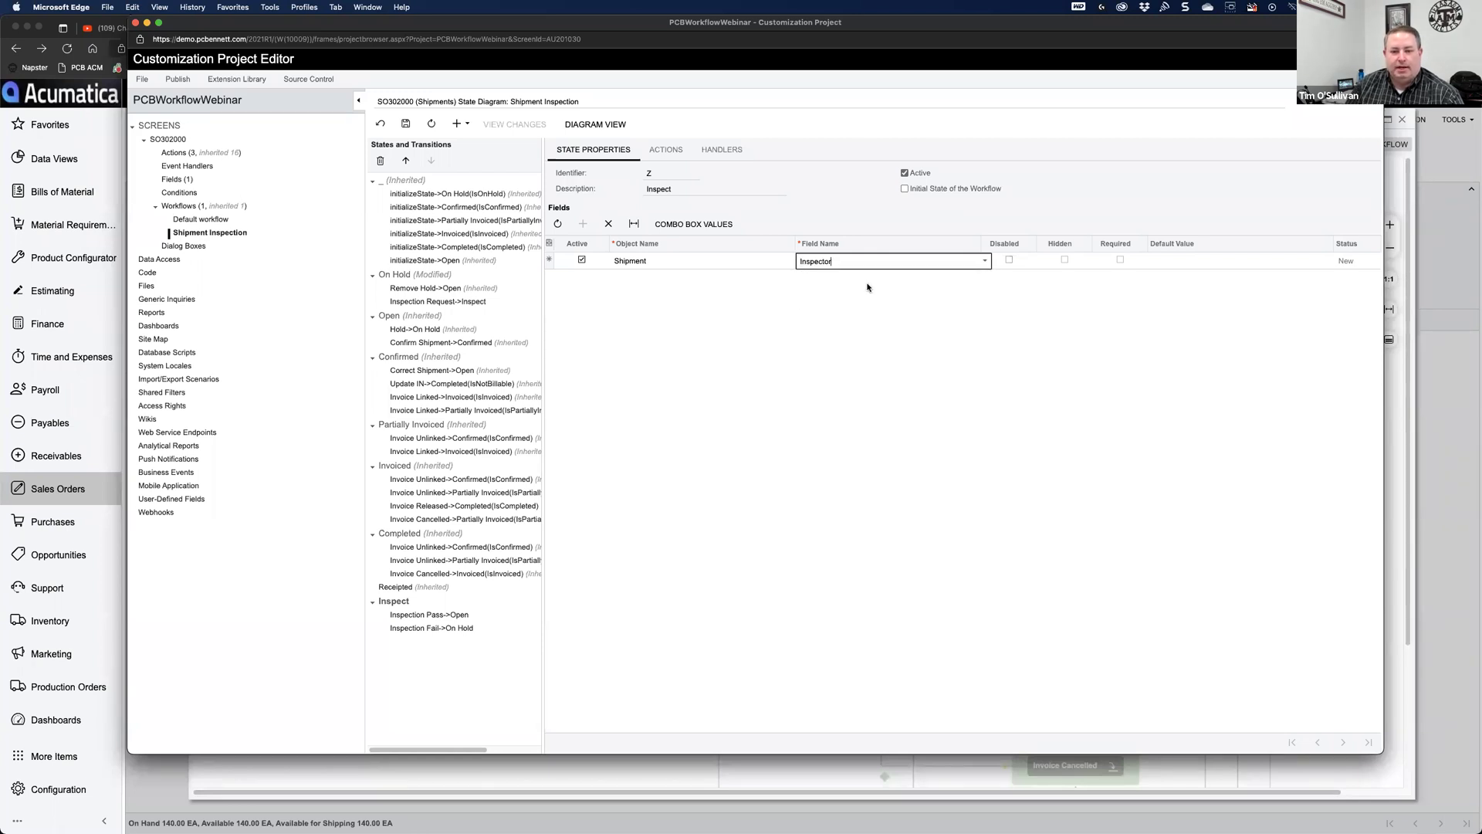
pyautogui.press('Tab')
pyautogui.click(584, 225)
pyautogui.click(844, 283)
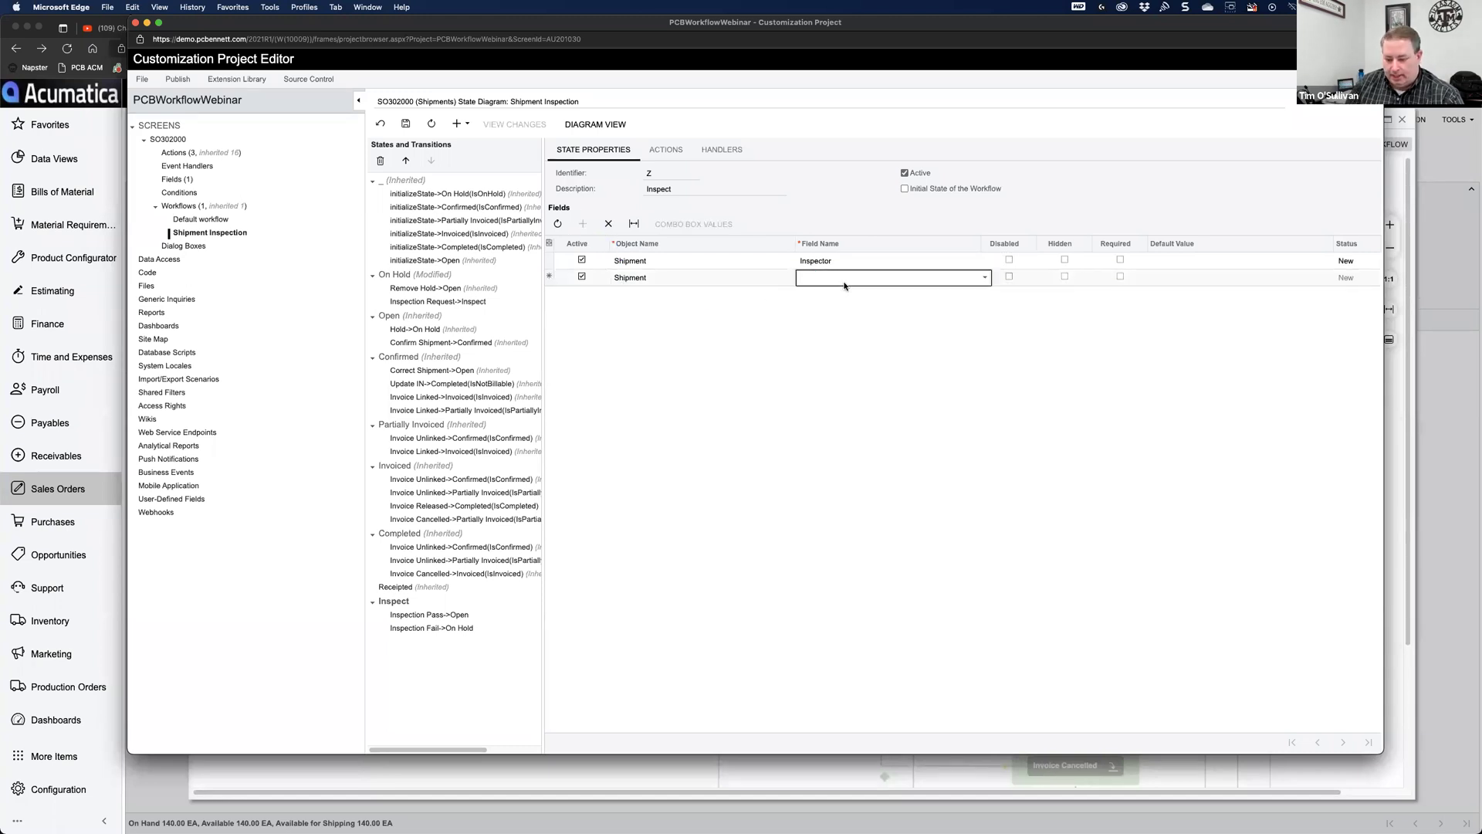
pyautogui.write('inspe')
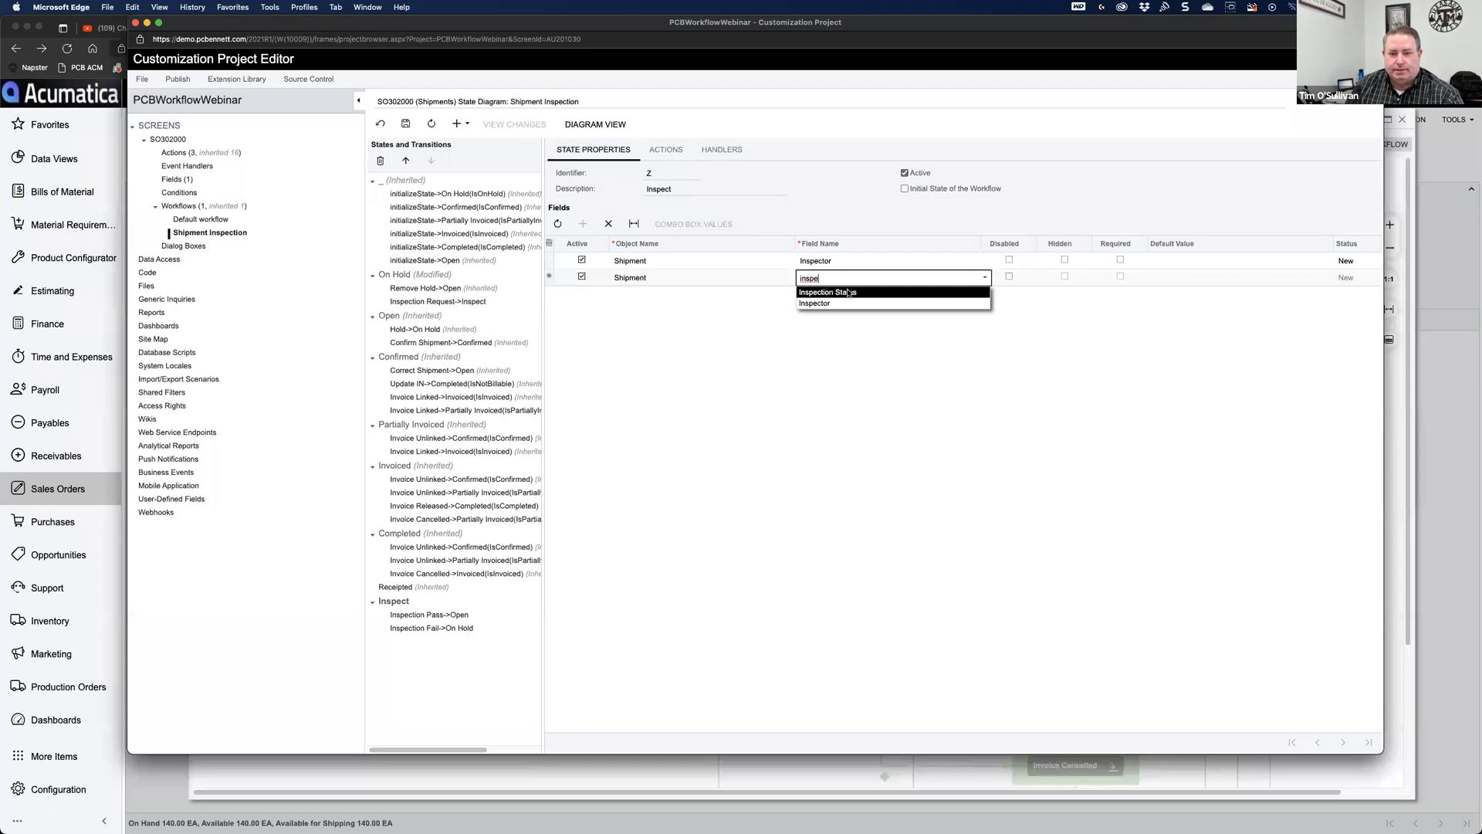
pyautogui.click(848, 293)
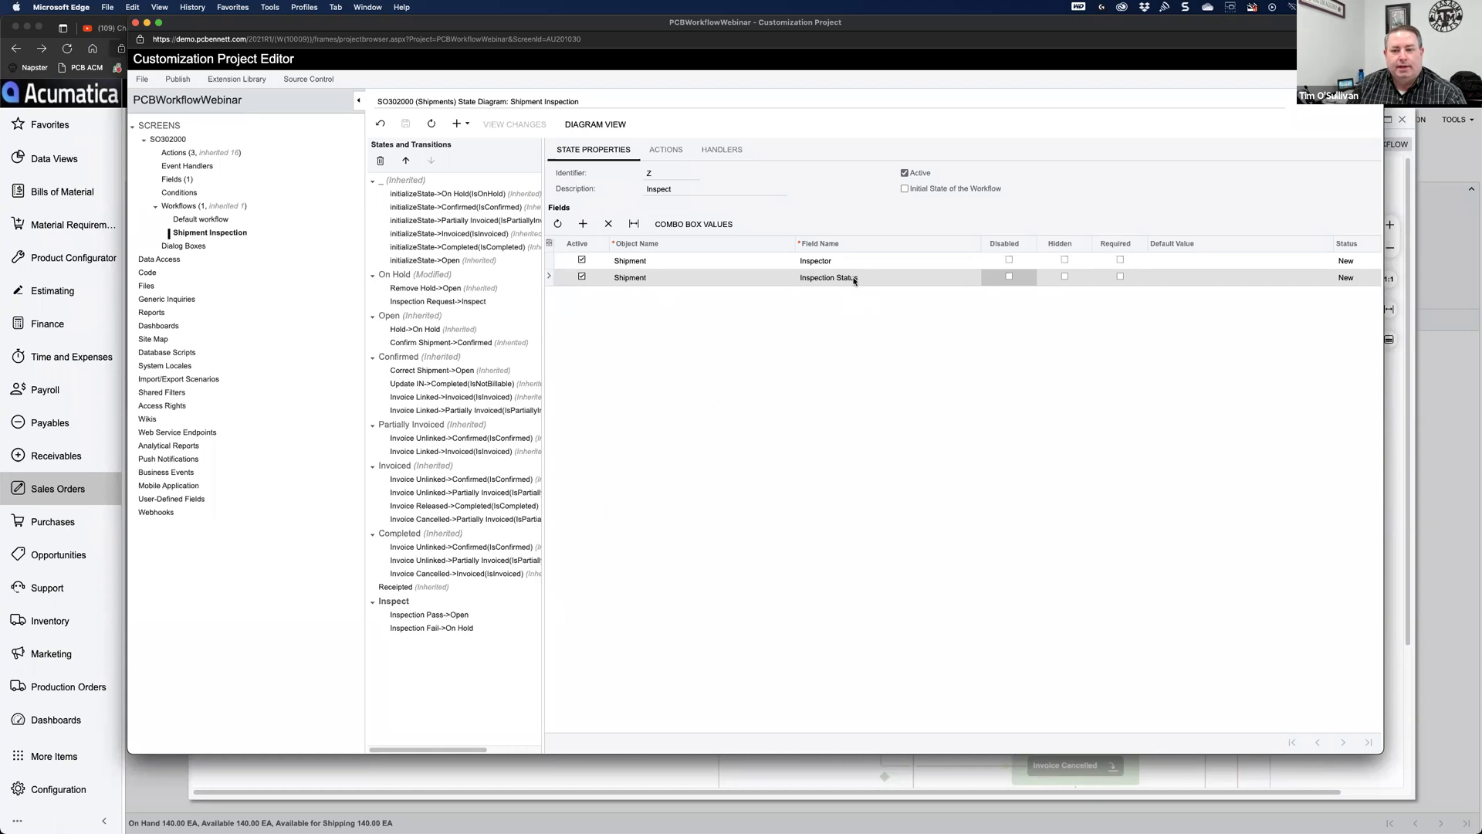
# Step: Add an Inspector field row to the On Hold state
pyautogui.click(405, 276)
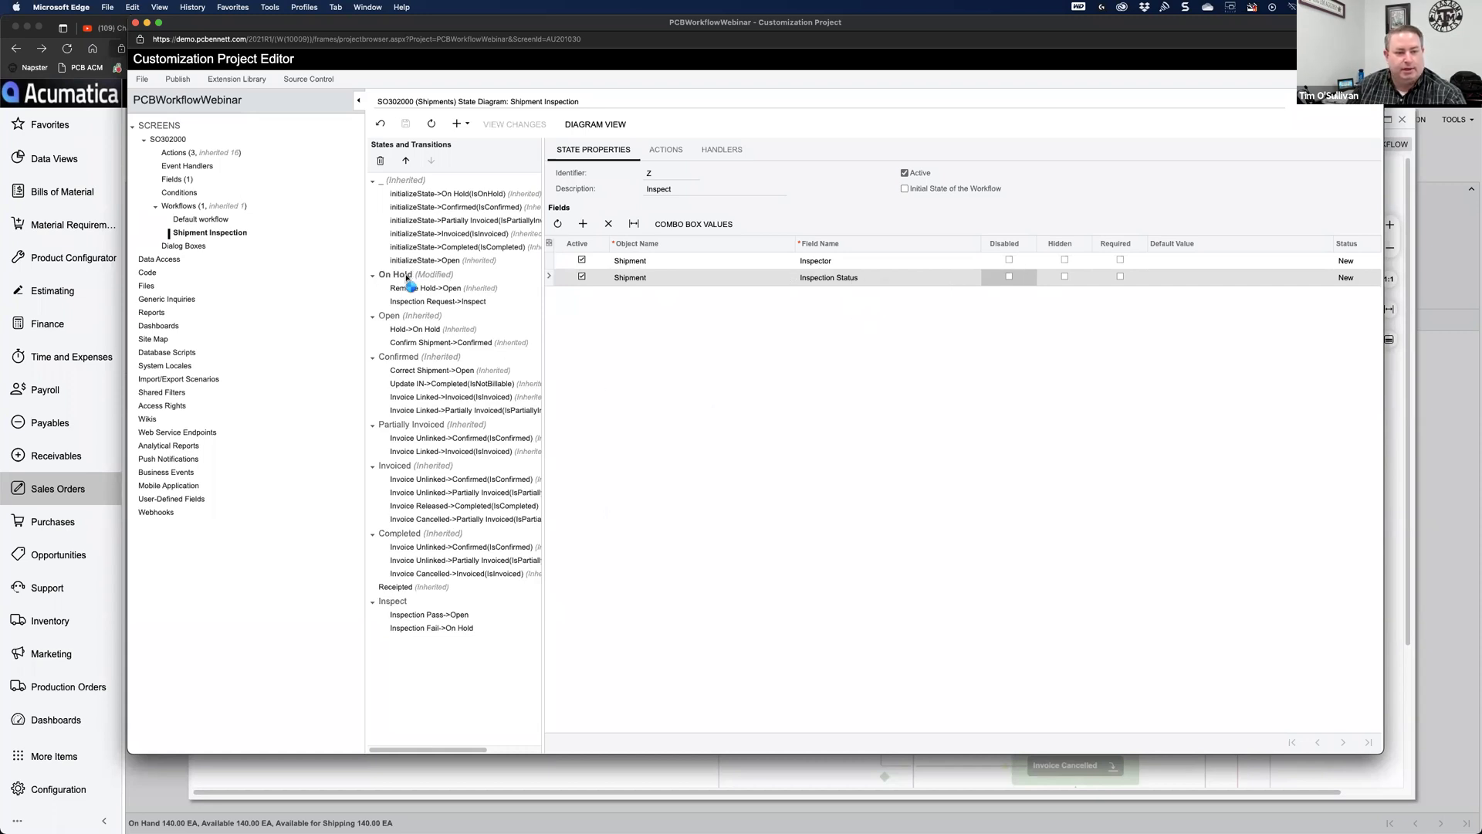
pyautogui.click(583, 224)
pyautogui.click(824, 266)
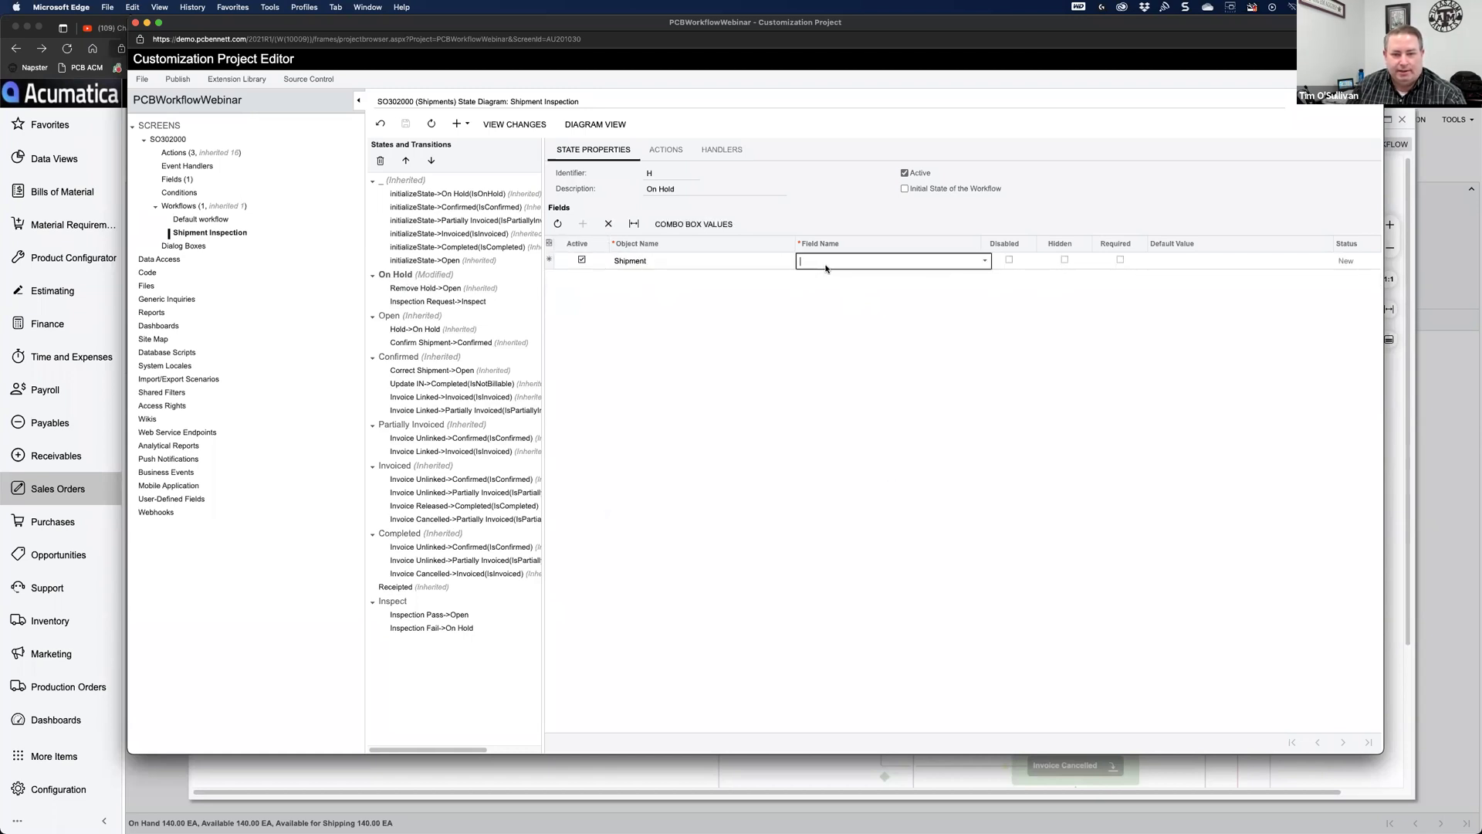
pyautogui.write('insp')
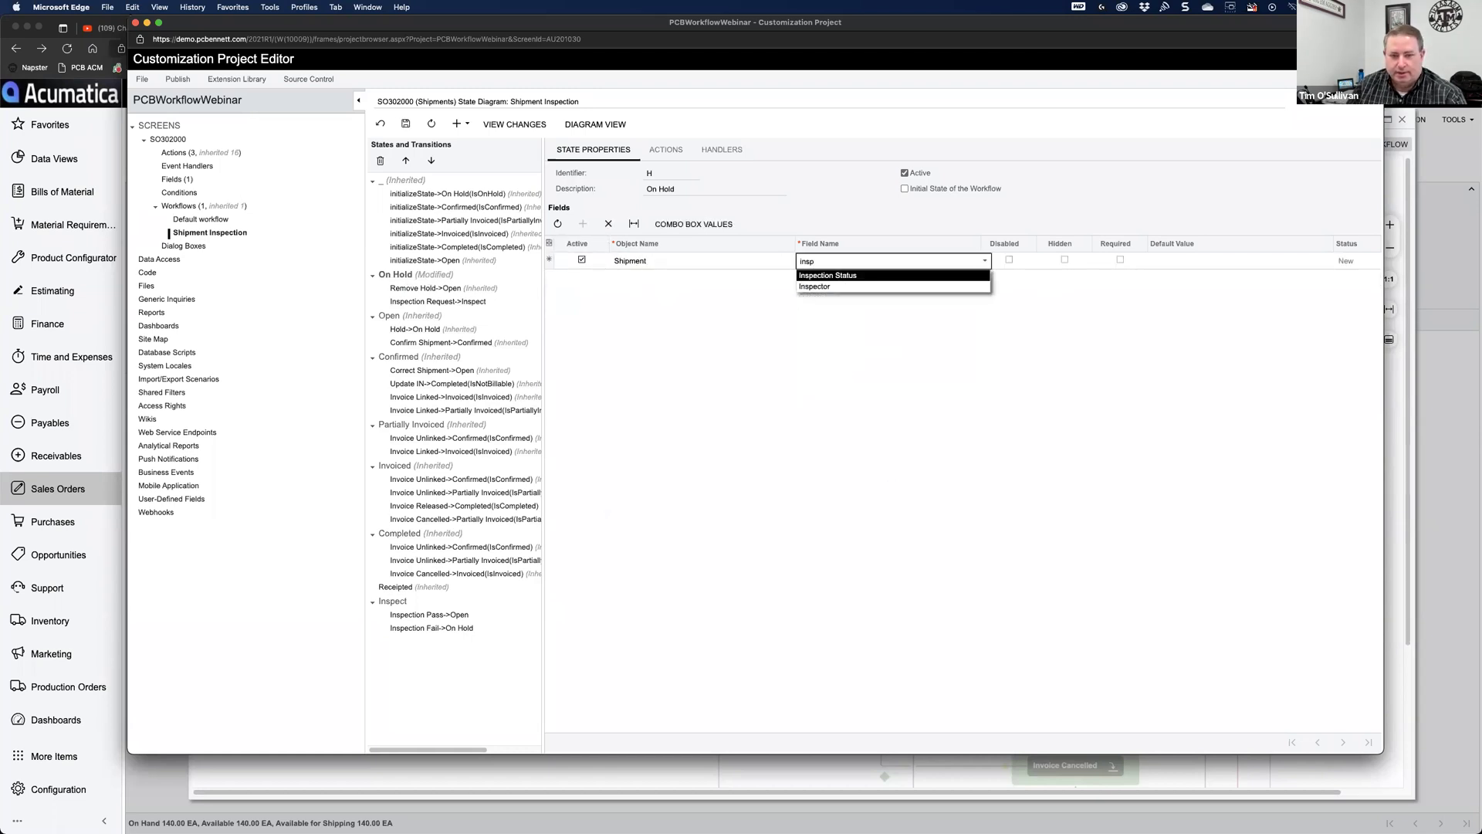
pyautogui.click(831, 288)
pyautogui.press('Tab')
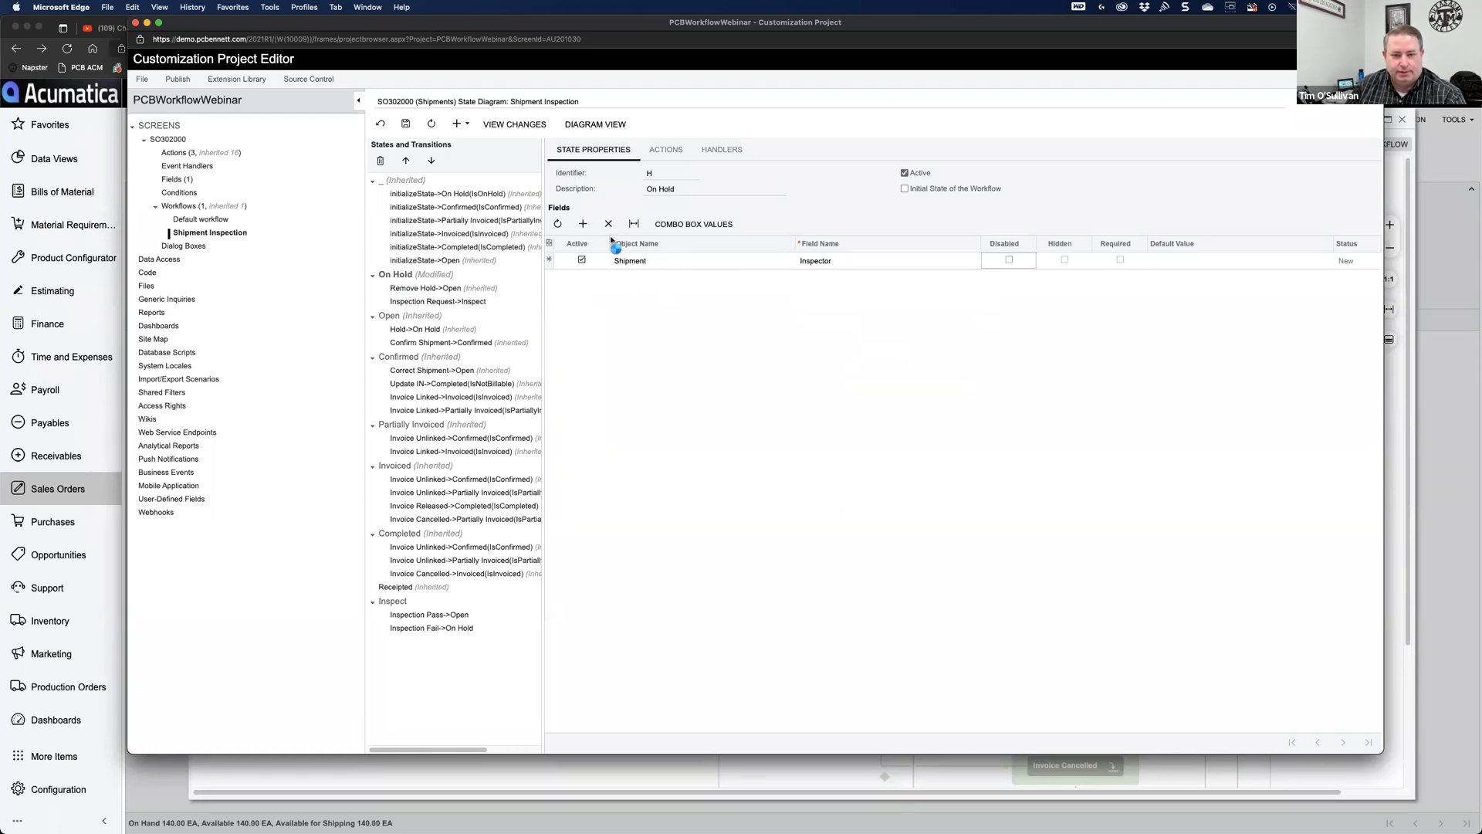
# Step: Add a second On Hold field row for Inspection Status
pyautogui.click(583, 224)
pyautogui.click(822, 280)
pyautogui.write('insp')
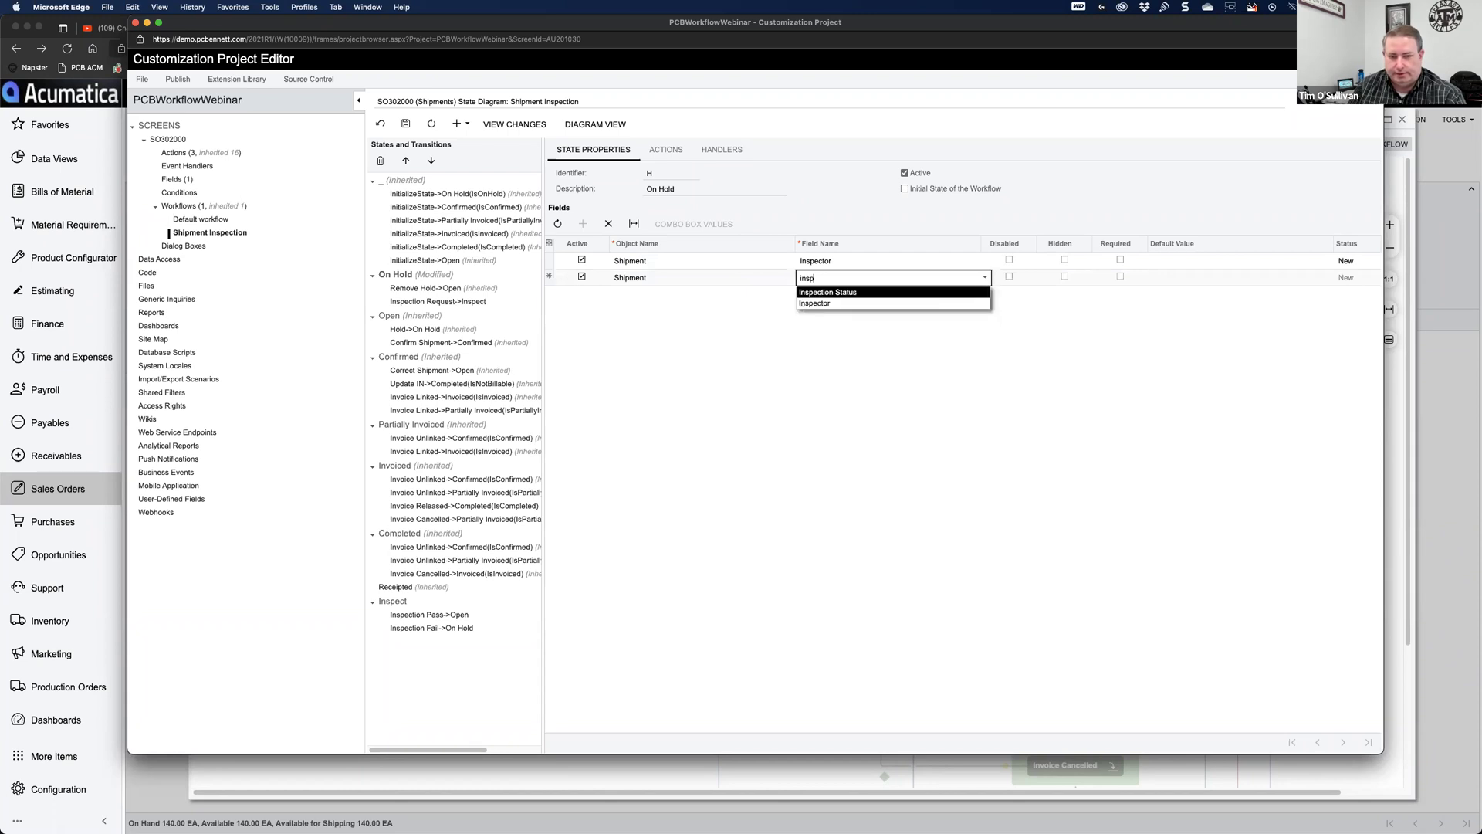
pyautogui.press('Tab')
pyautogui.click(828, 279)
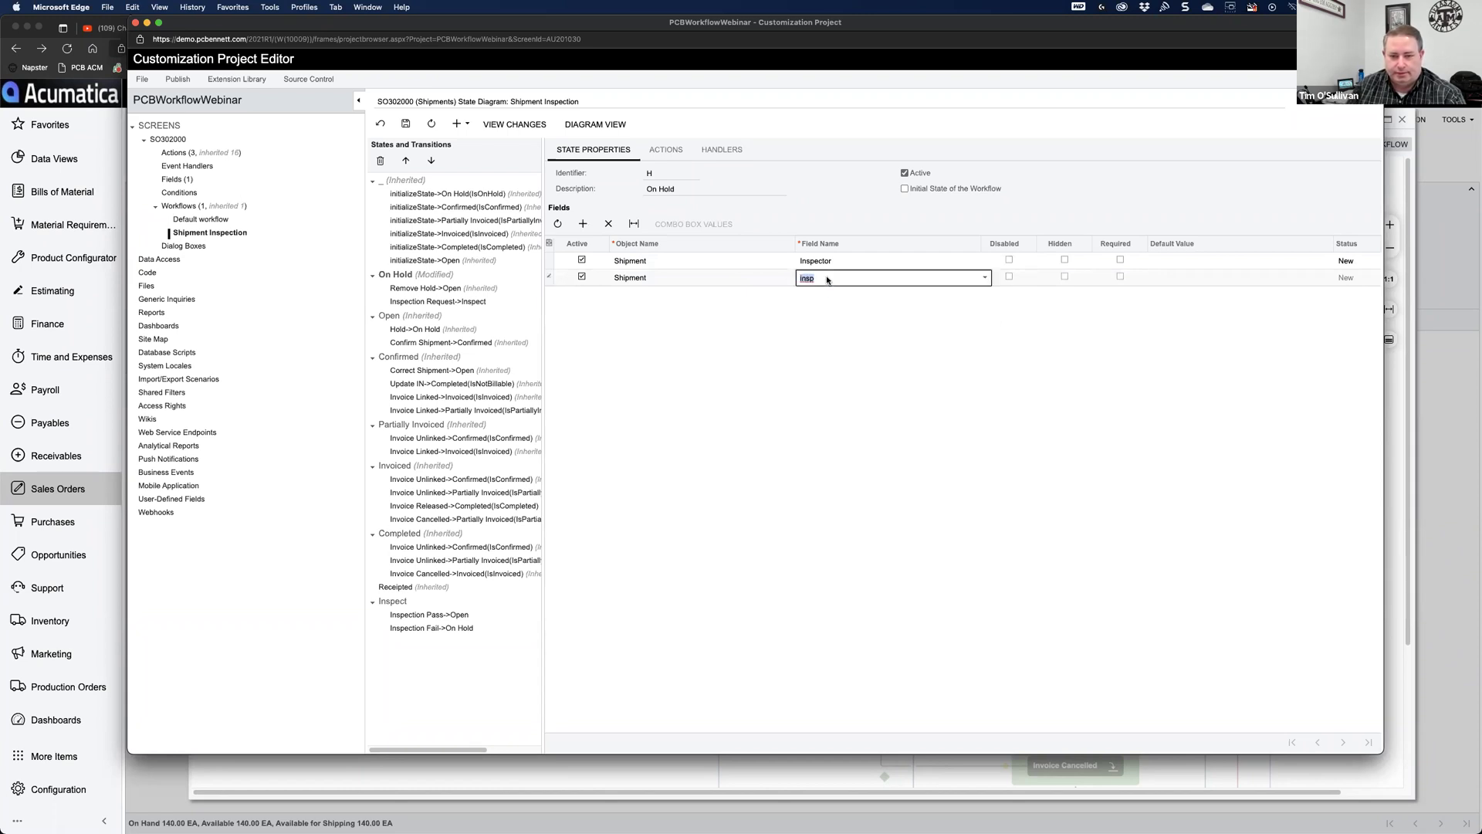
pyautogui.write('insp')
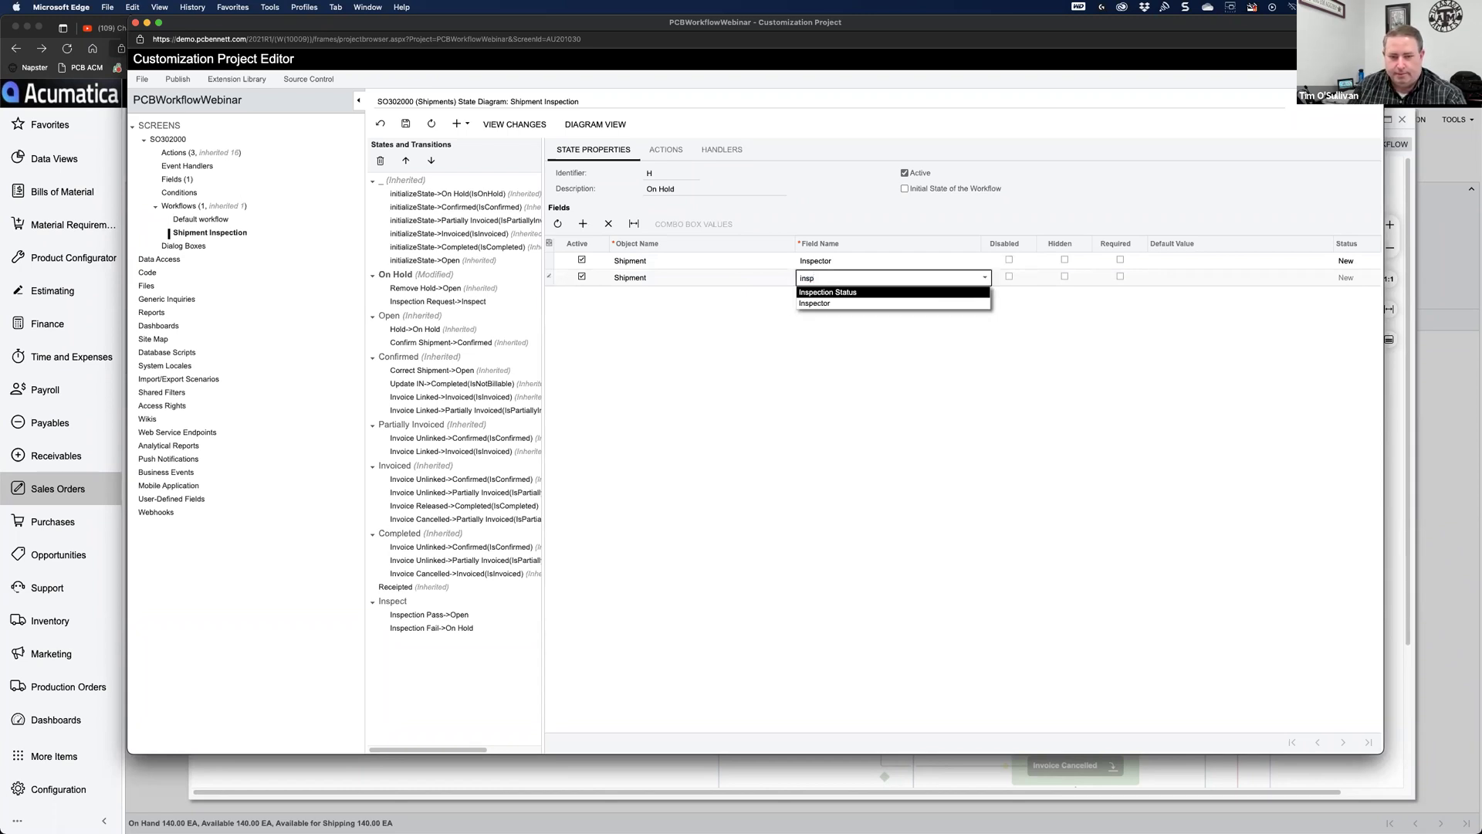
pyautogui.click(834, 292)
# Step: Mark both Inspector and Inspection Status Disabled in On Hold and save
pyautogui.click(405, 124)
pyautogui.click(1009, 260)
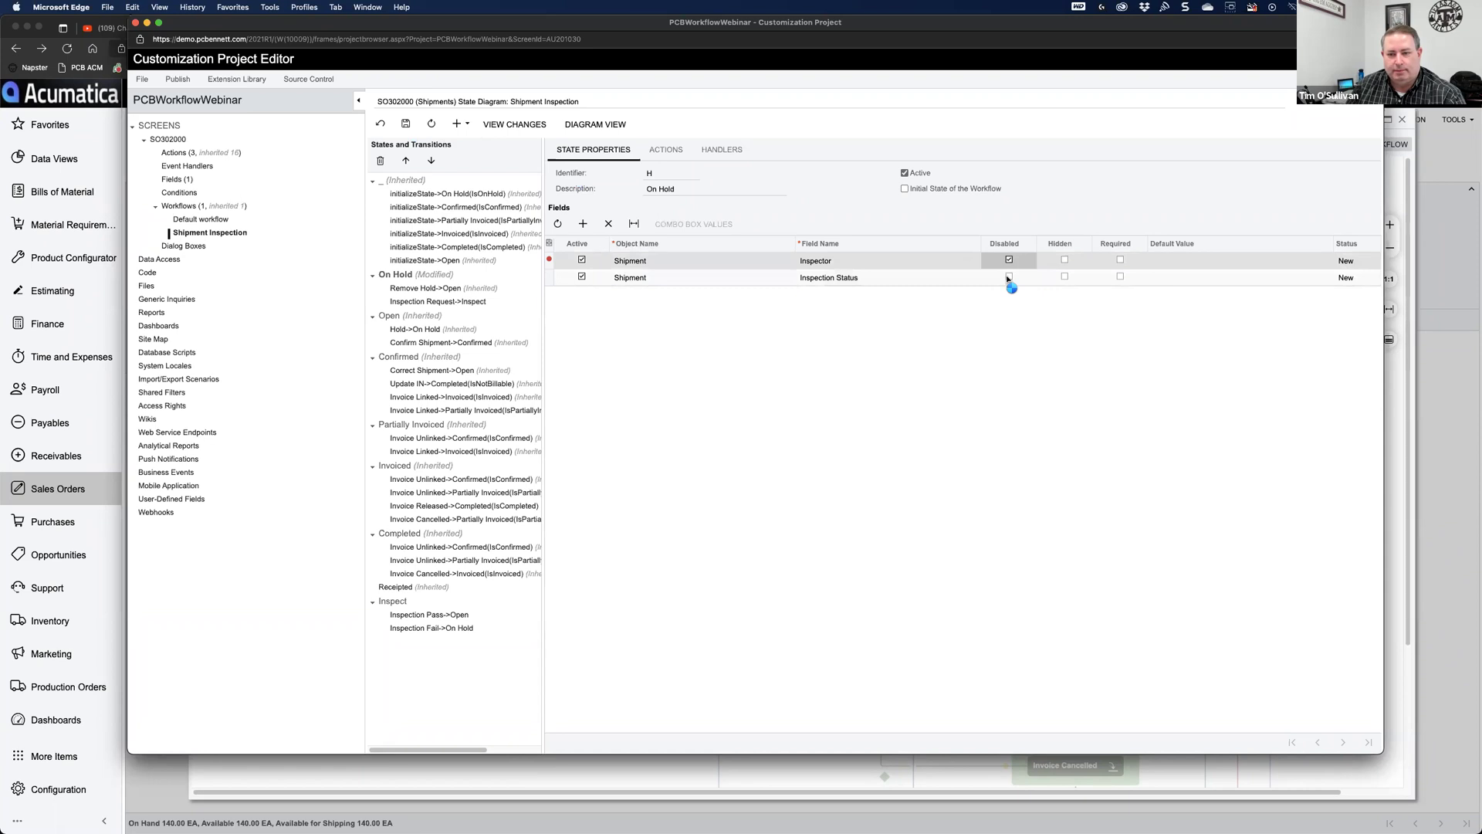
pyautogui.click(1009, 277)
pyautogui.click(406, 124)
pyautogui.click(1009, 276)
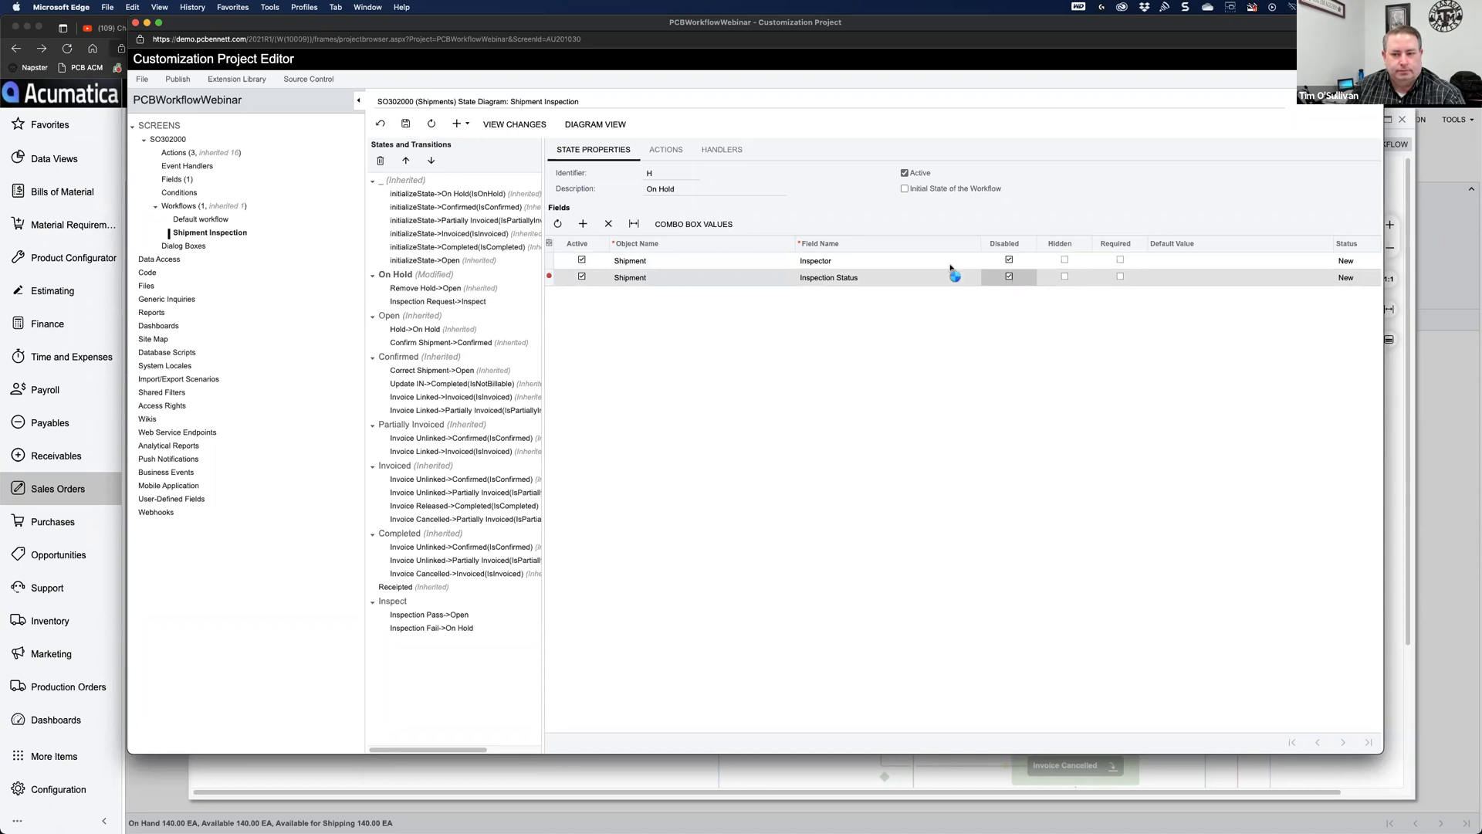
pyautogui.click(405, 125)
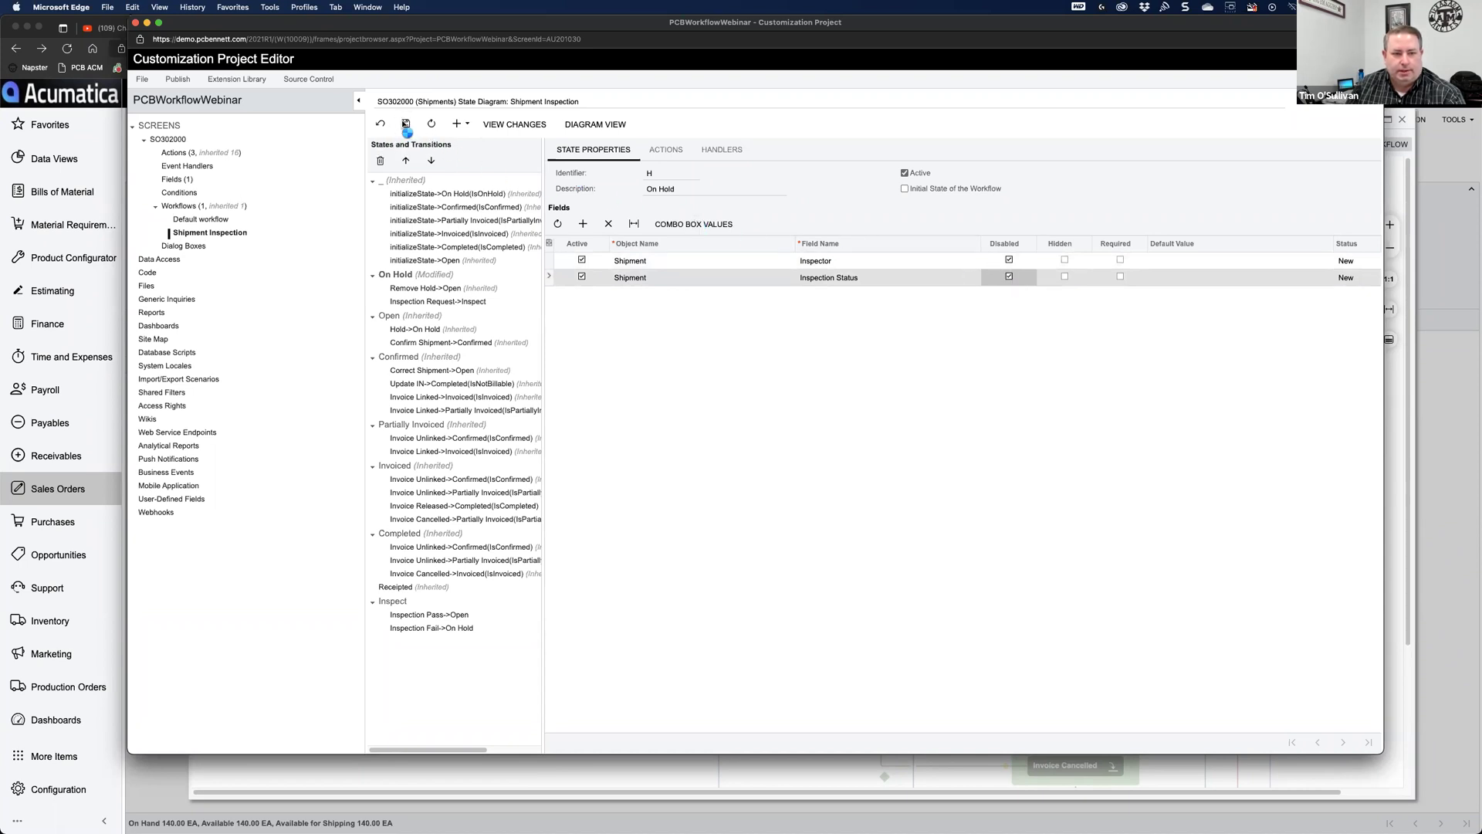
pyautogui.click(387, 316)
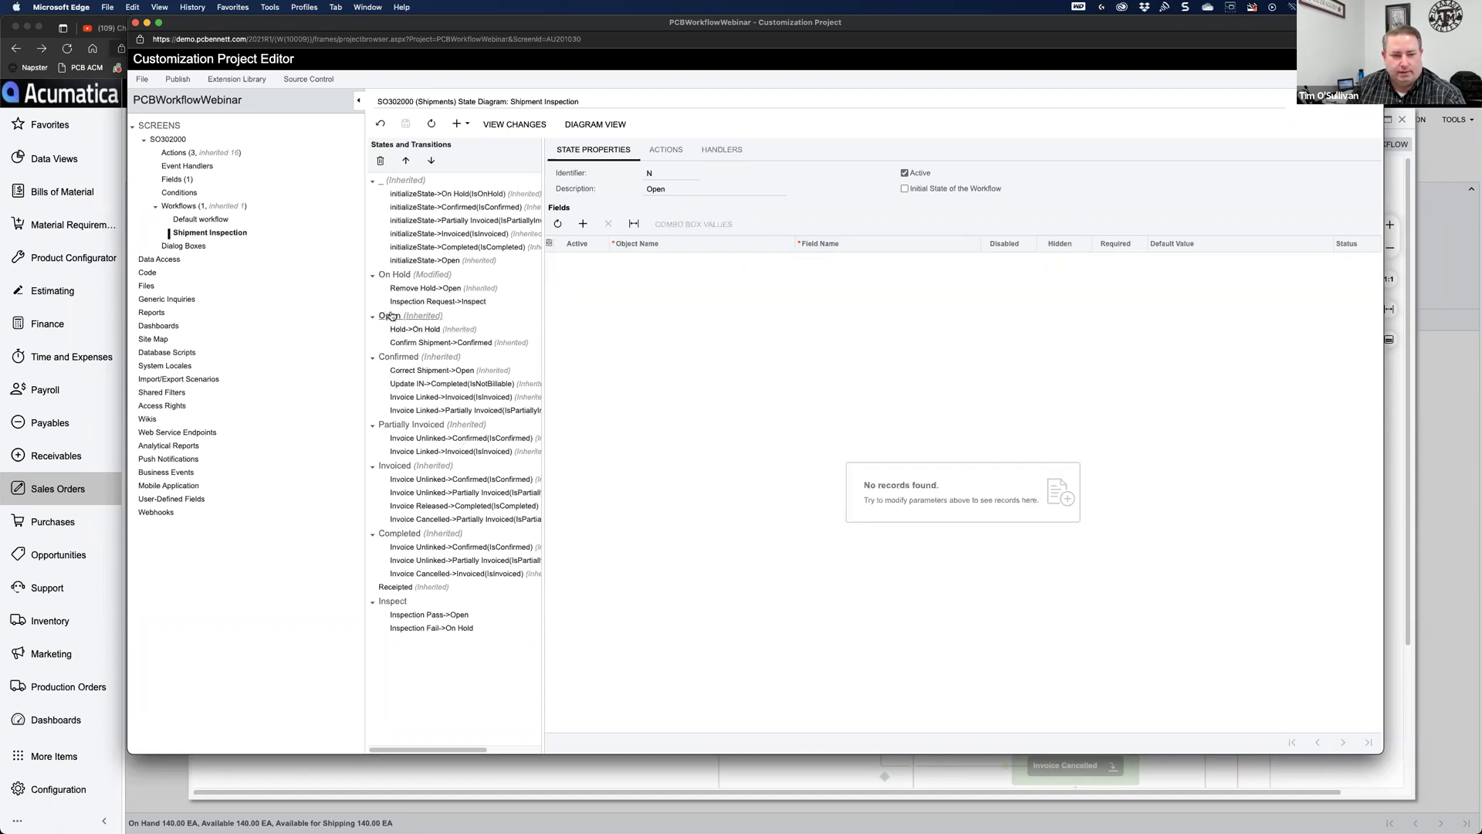
# Step: Add a disabled Inspector field to the Open state and save
pyautogui.click(583, 224)
pyautogui.click(825, 263)
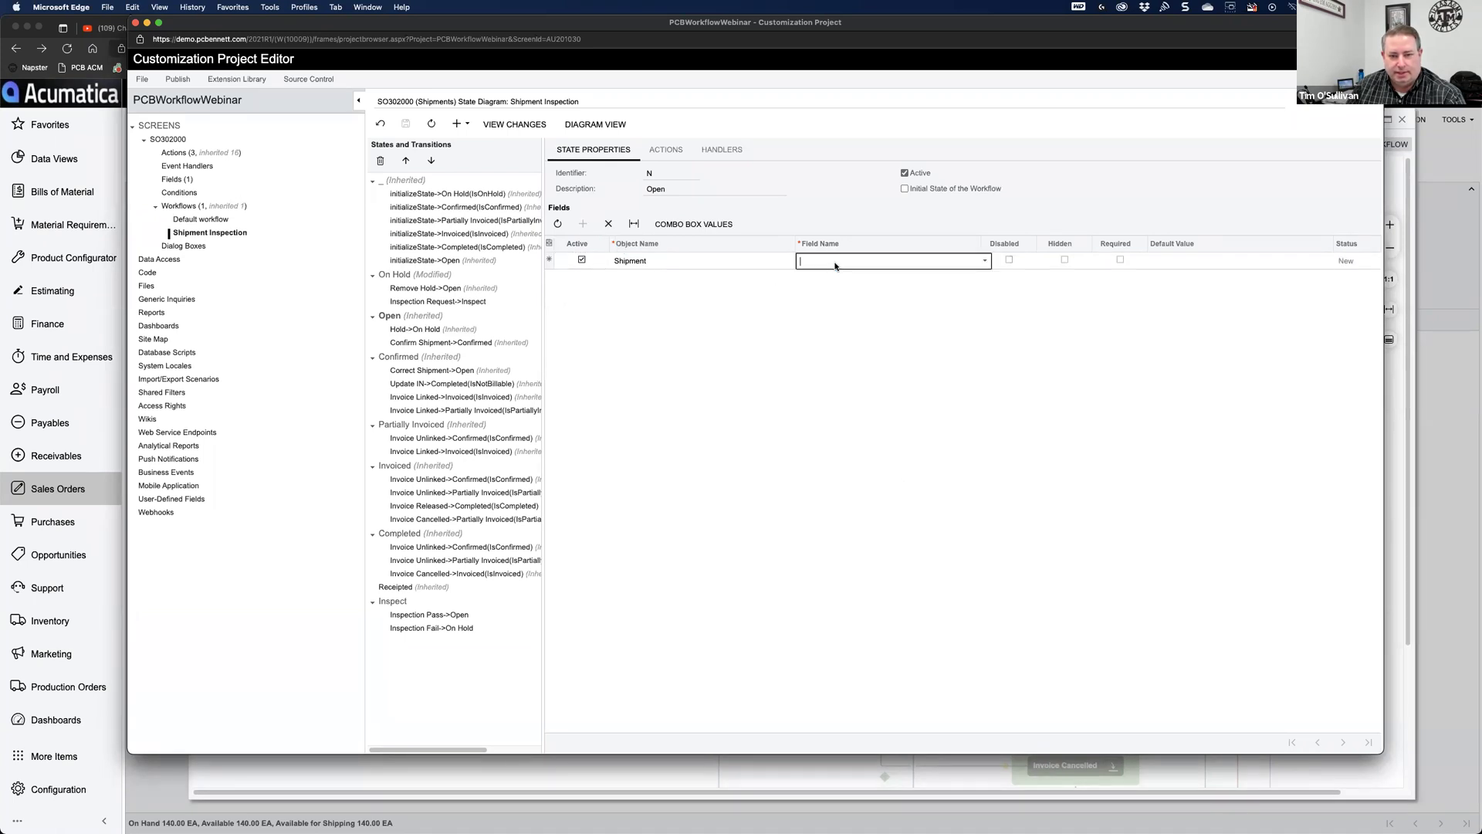
pyautogui.write('inp')
pyautogui.press('BackSpace')
pyautogui.write('sp')
pyautogui.click(838, 287)
pyautogui.press('Tab')
pyautogui.press('space')
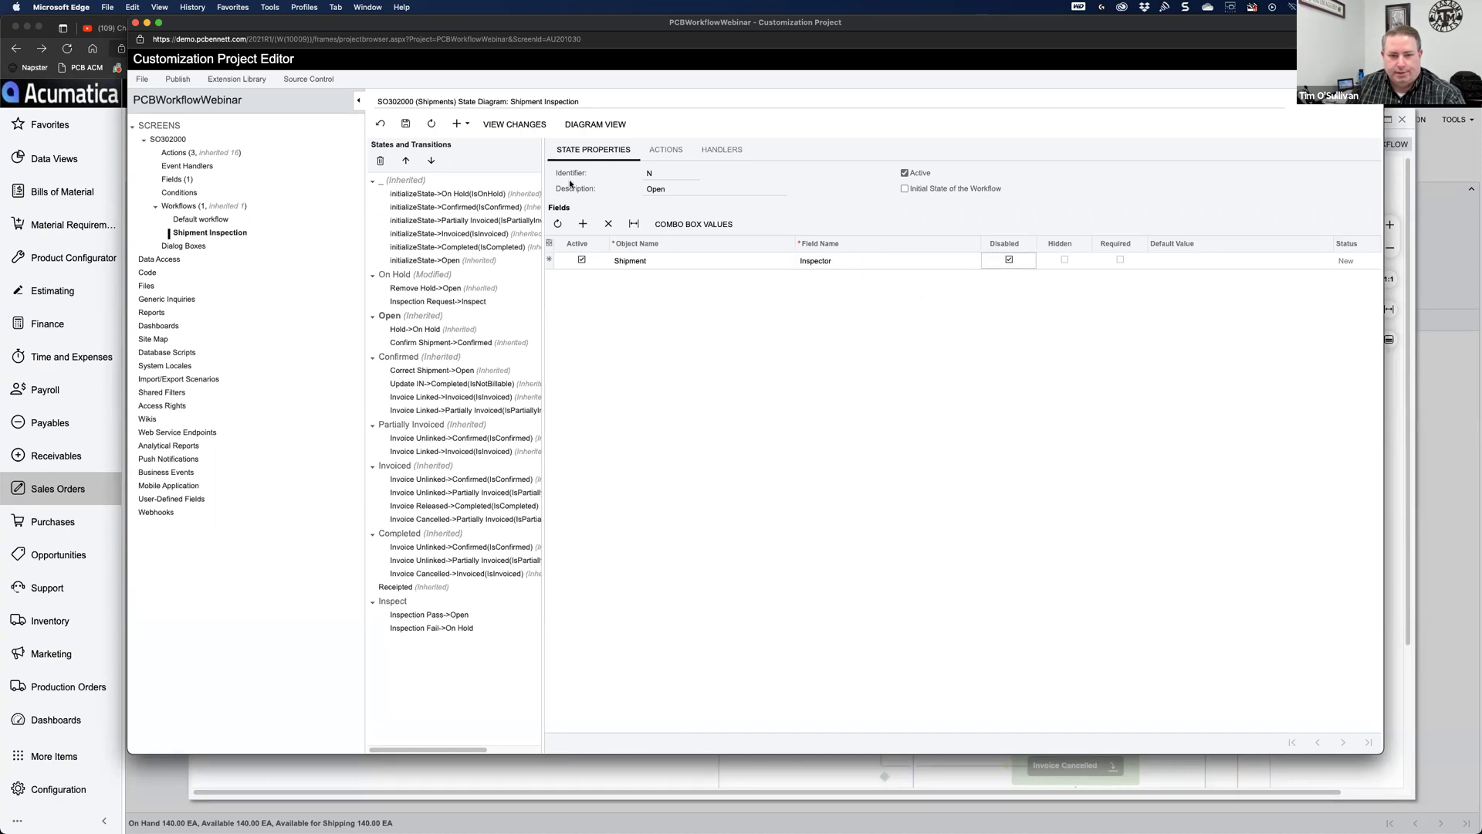
pyautogui.click(1004, 262)
pyautogui.click(1007, 261)
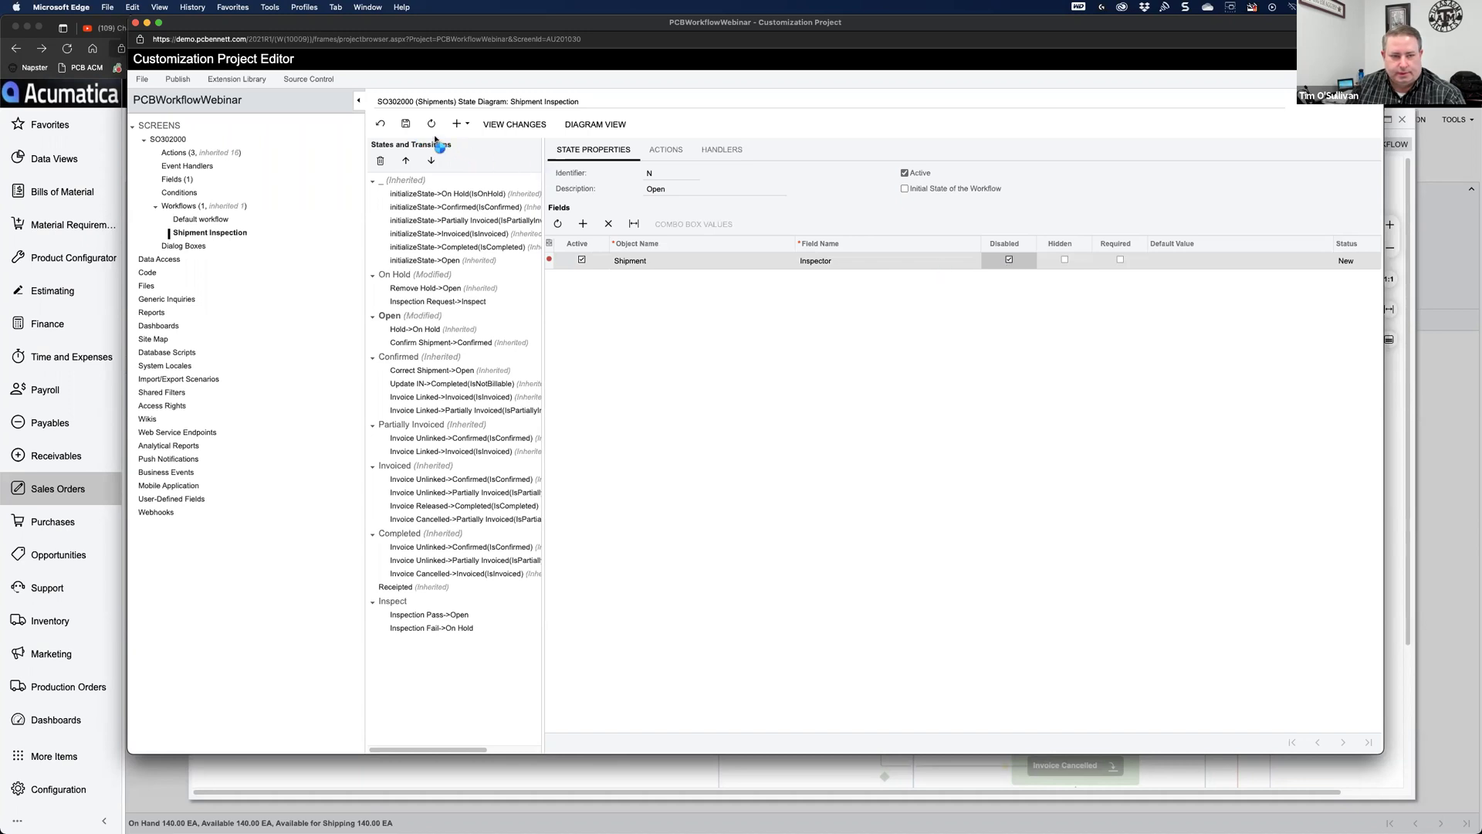
pyautogui.click(406, 123)
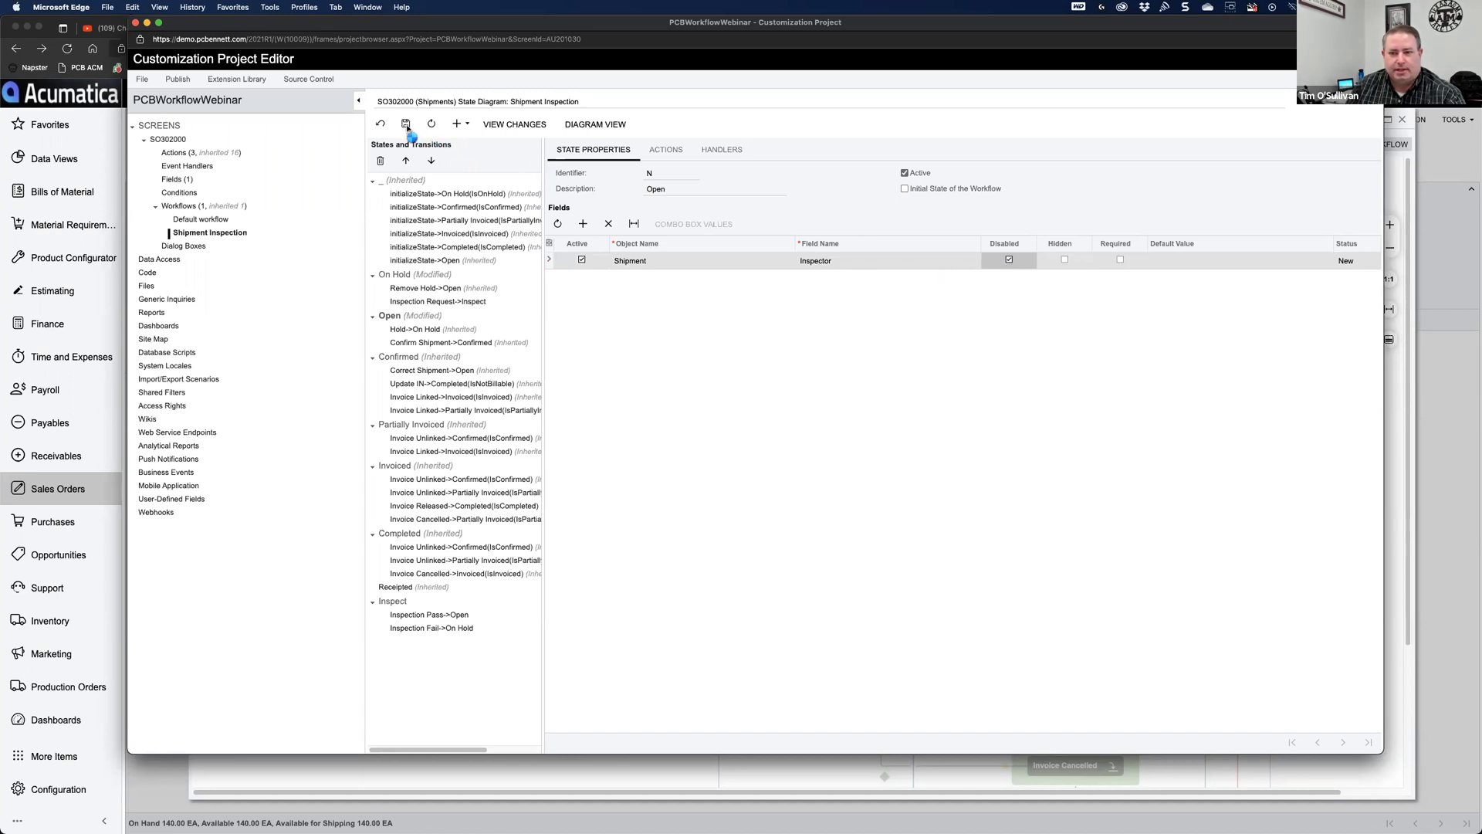
# Step: Add a disabled Inspection Status field to the Open state and save
pyautogui.click(582, 225)
pyautogui.click(840, 282)
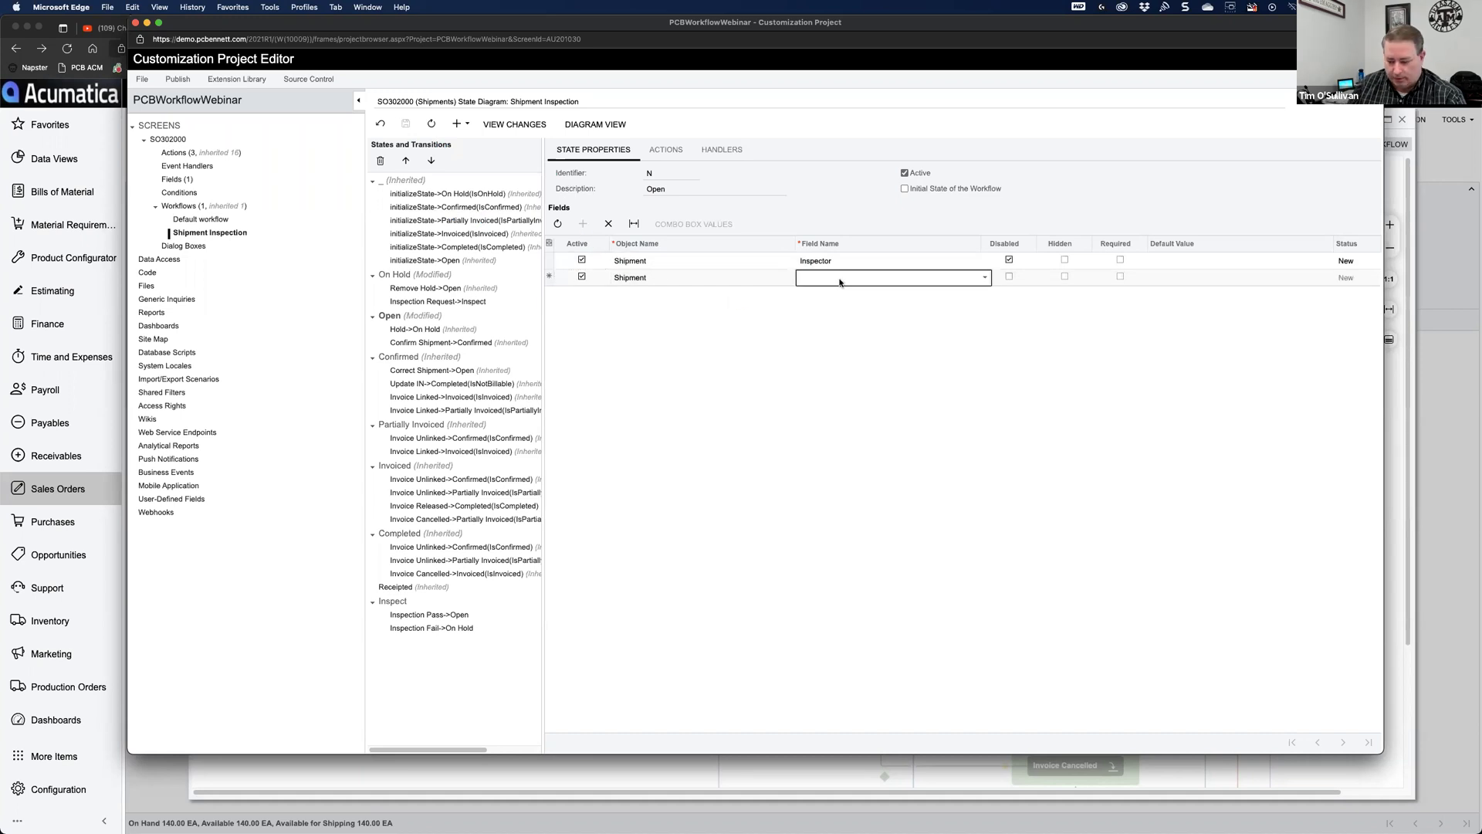
pyautogui.write('insp')
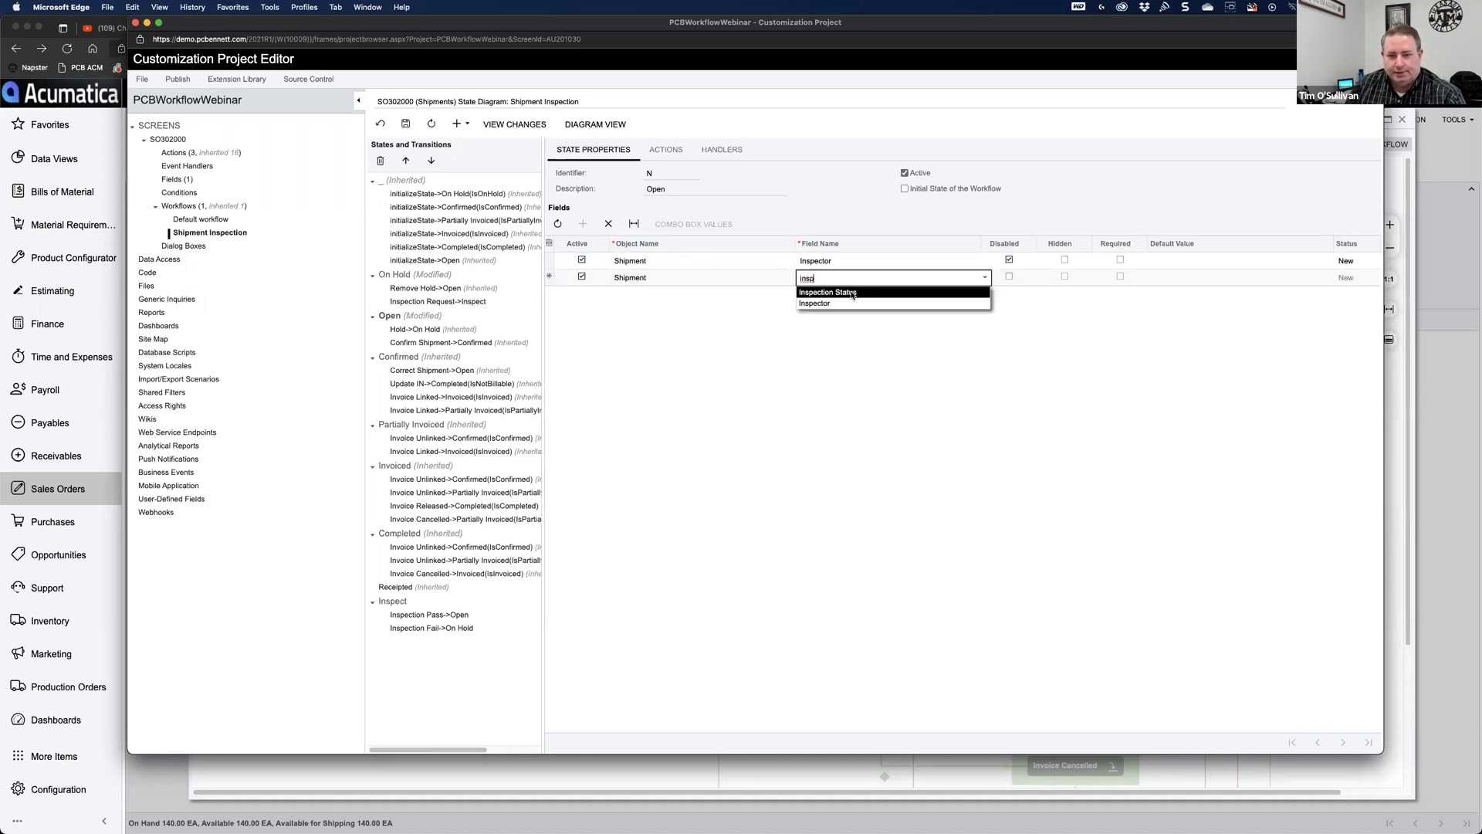
pyautogui.click(853, 294)
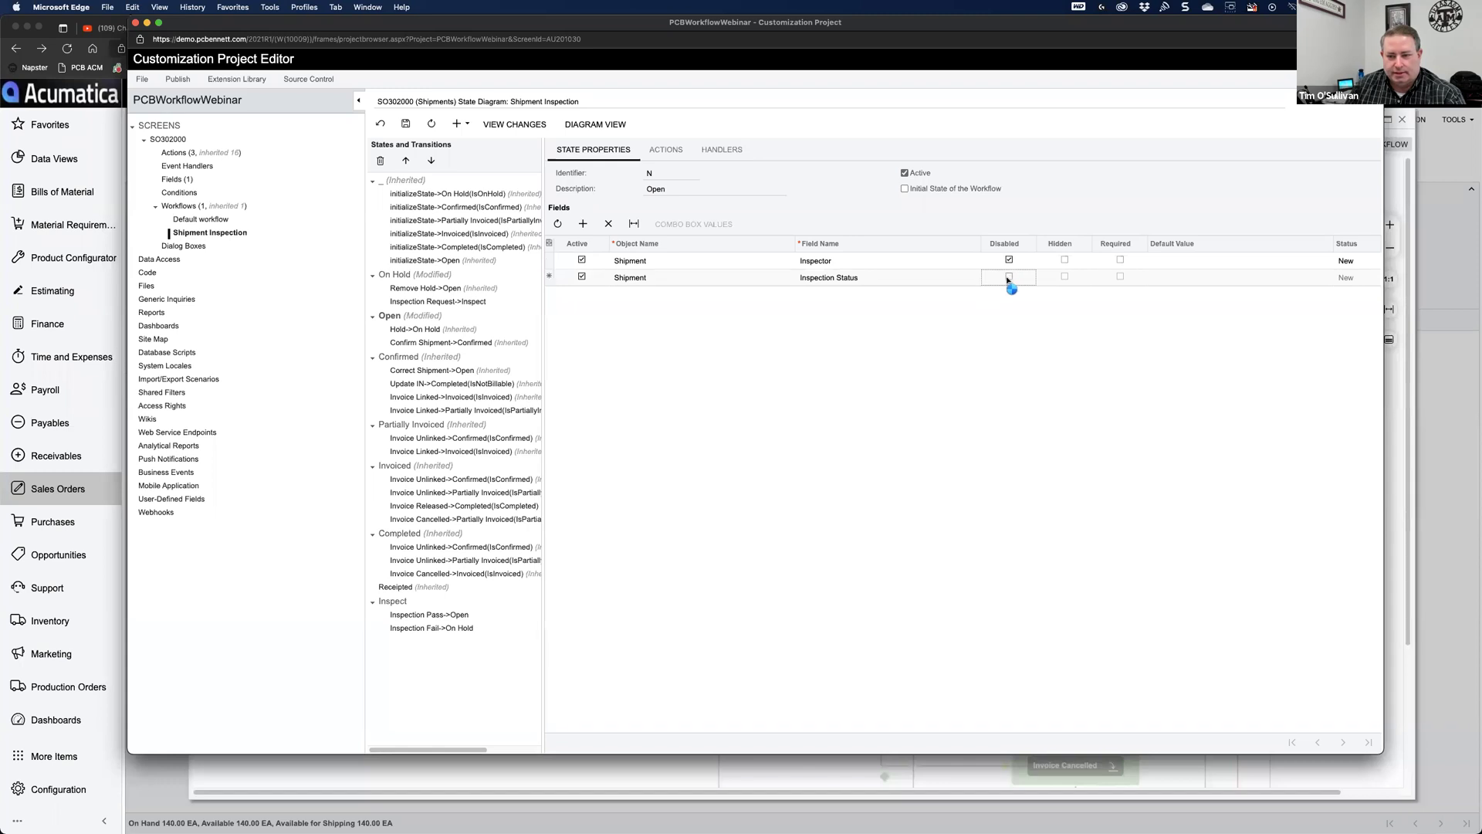
pyautogui.click(1010, 280)
pyautogui.click(1010, 278)
pyautogui.click(413, 128)
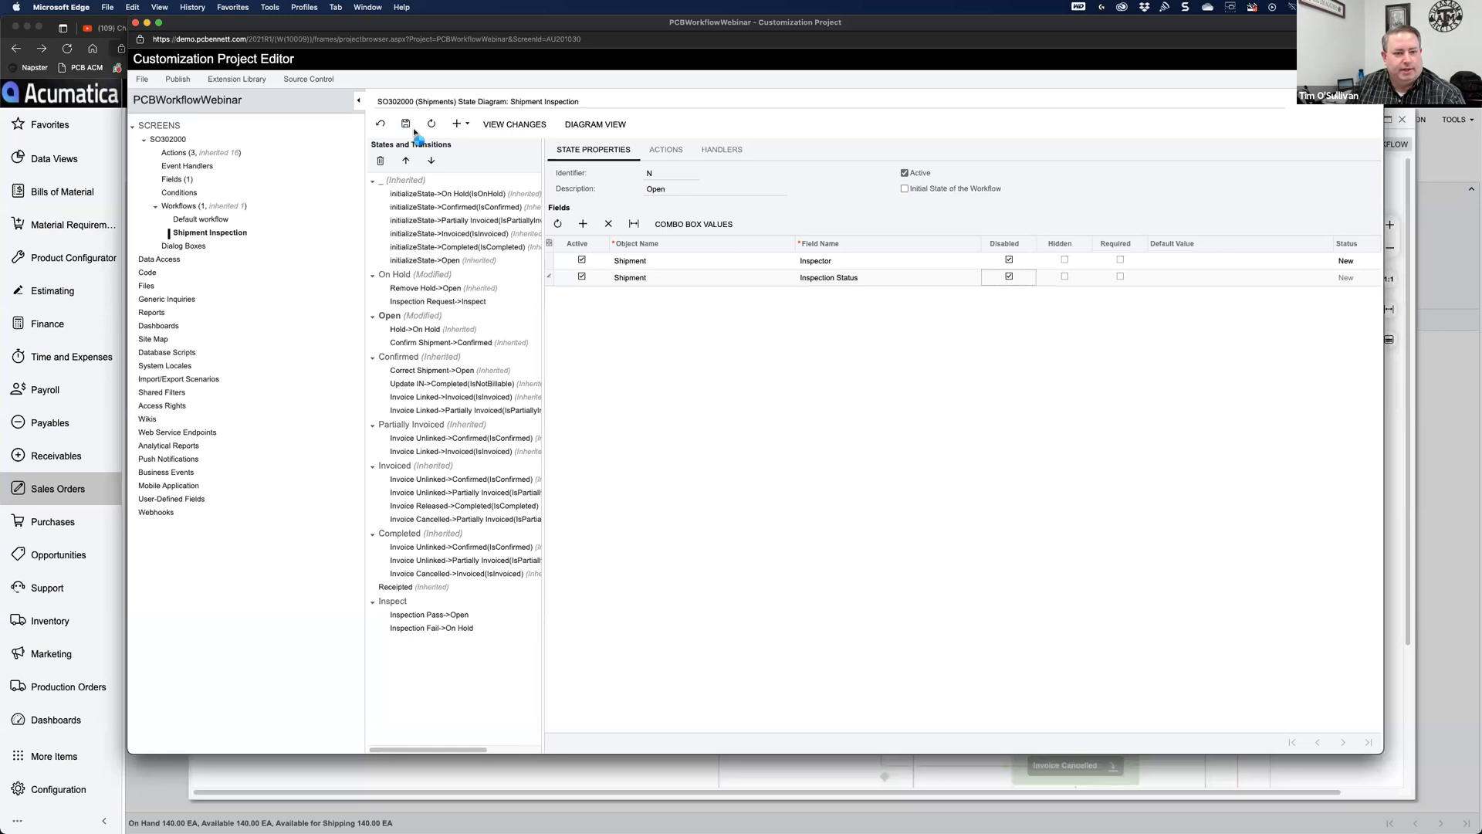
# Step: Add a disabled Inspector field to the Confirmed state
pyautogui.click(410, 359)
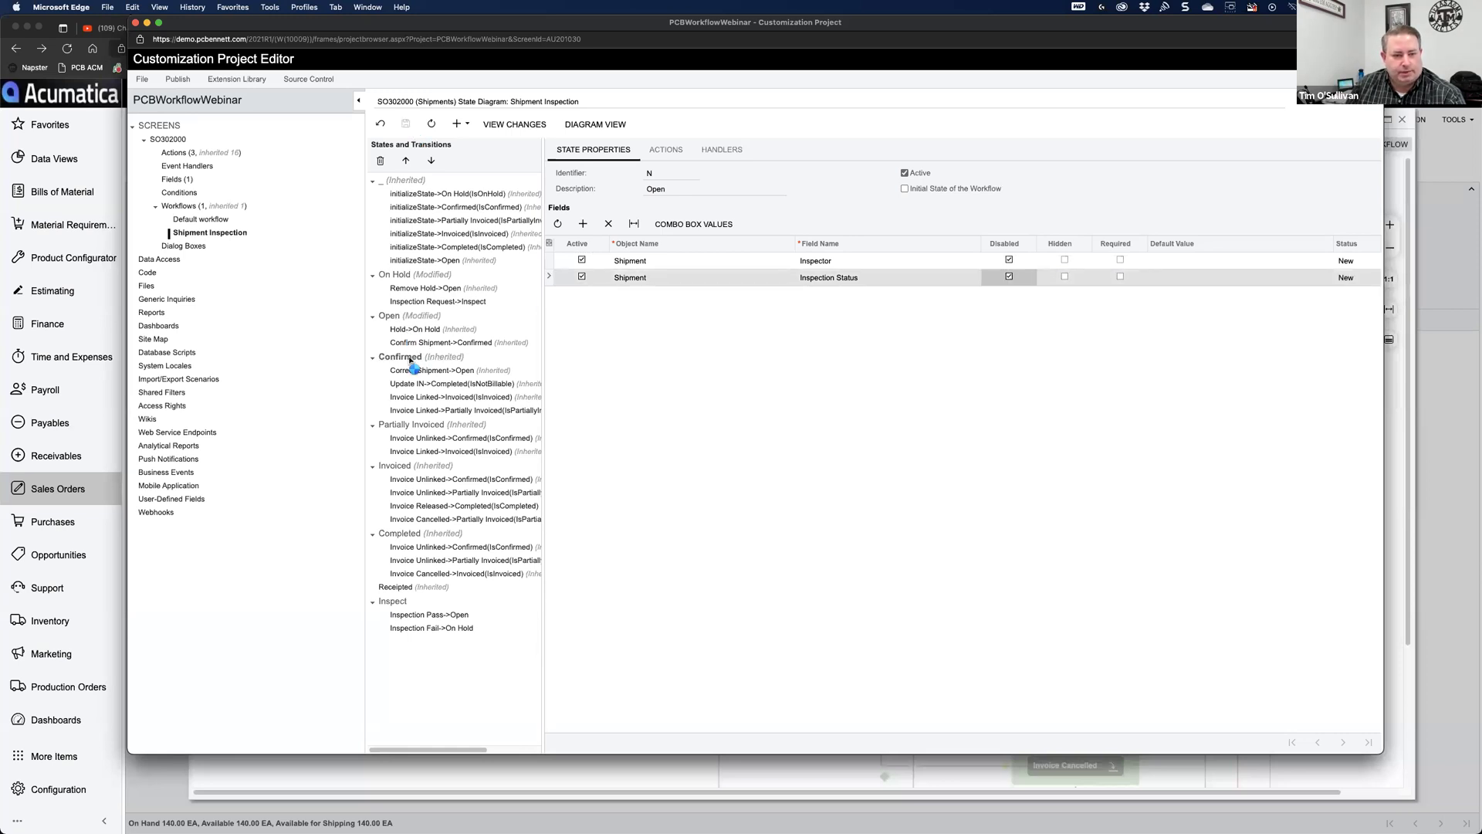
pyautogui.click(583, 224)
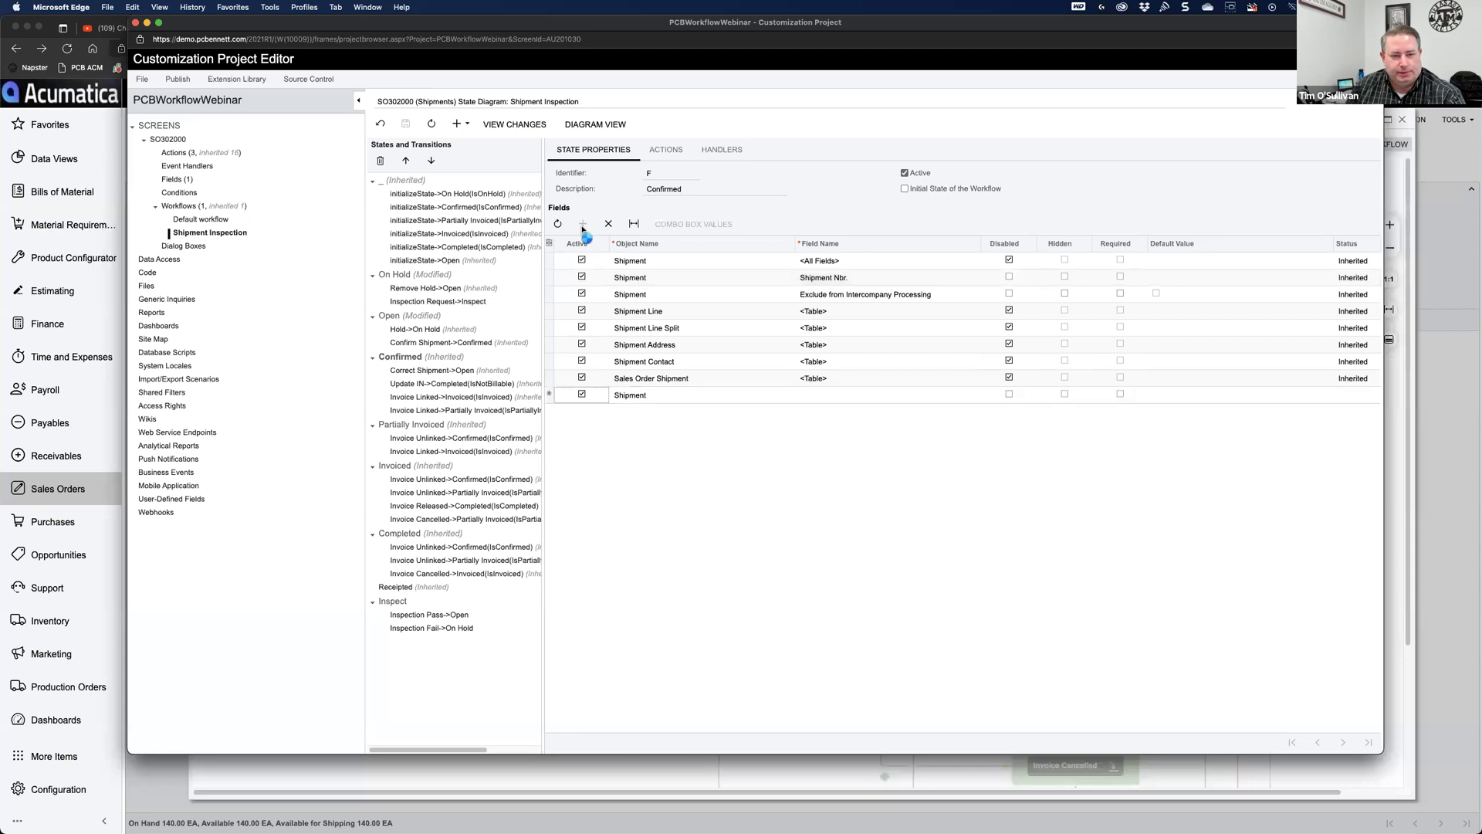
pyautogui.doubleClick(829, 397)
pyautogui.write('insp')
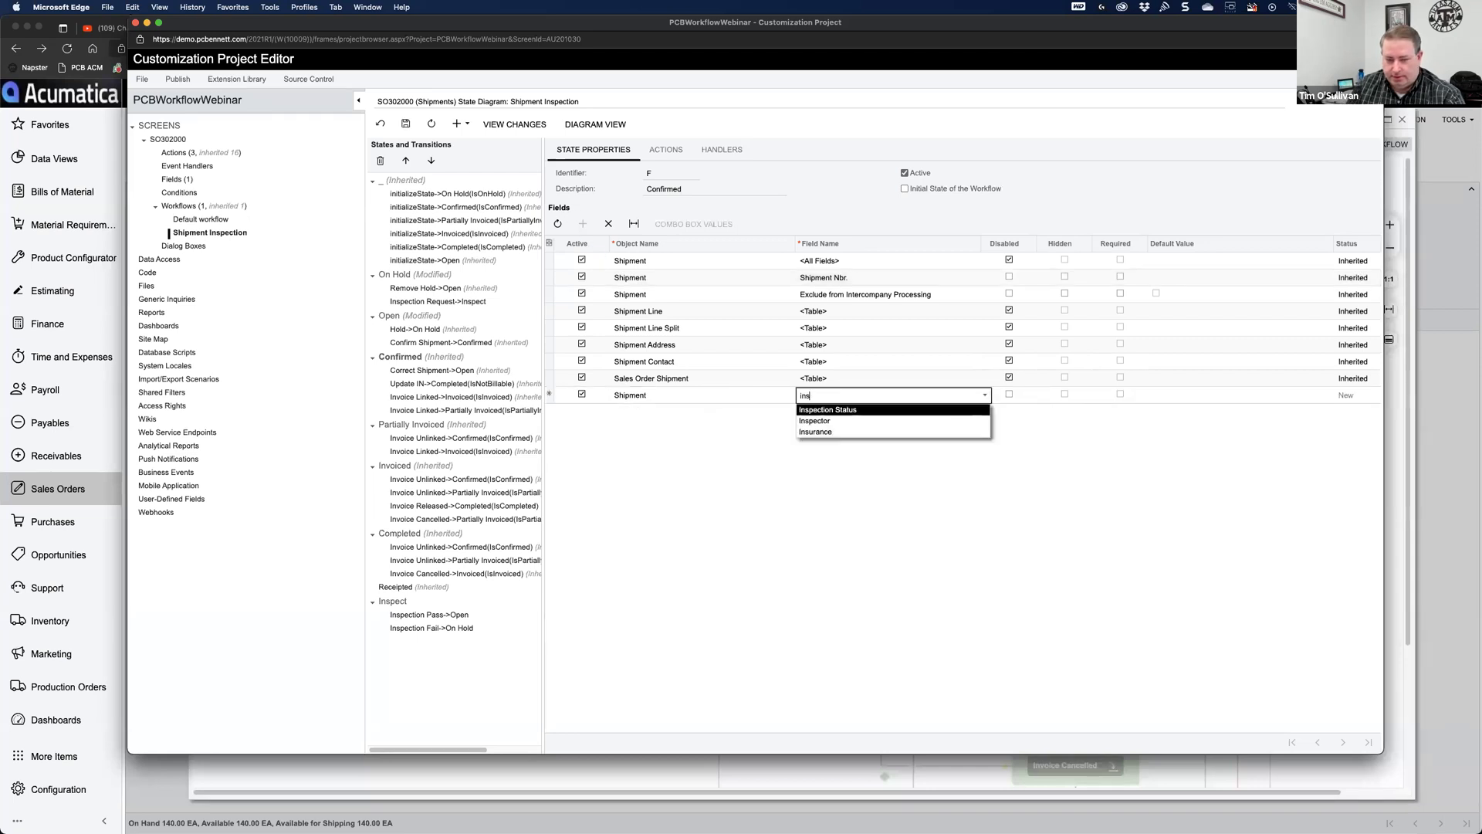
pyautogui.click(834, 422)
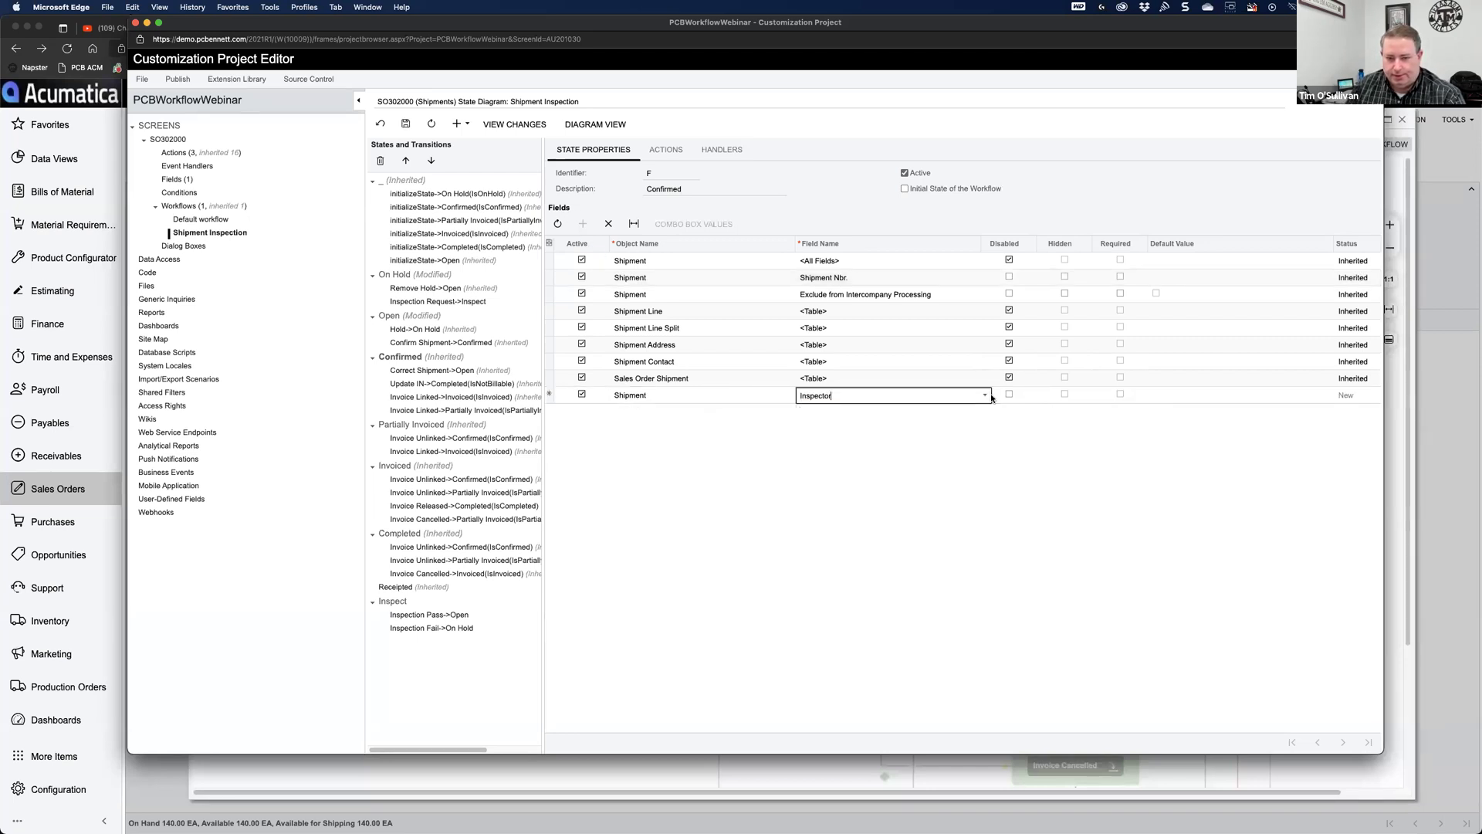
pyautogui.click(1009, 395)
pyautogui.click(1010, 395)
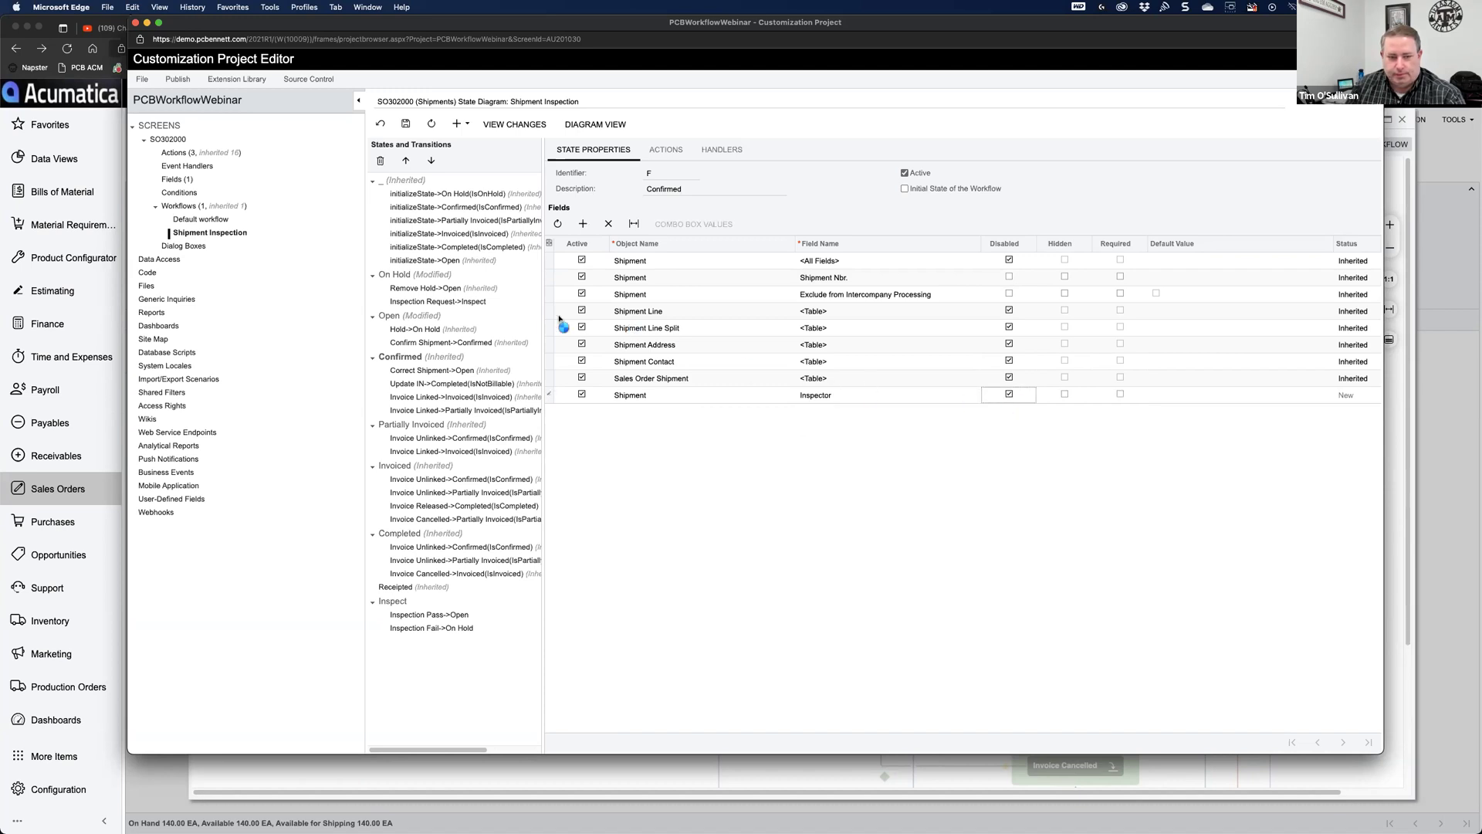
# Step: Add a disabled Inspection Status field to Confirmed and save
pyautogui.click(581, 226)
pyautogui.click(820, 411)
pyautogui.write('inspe')
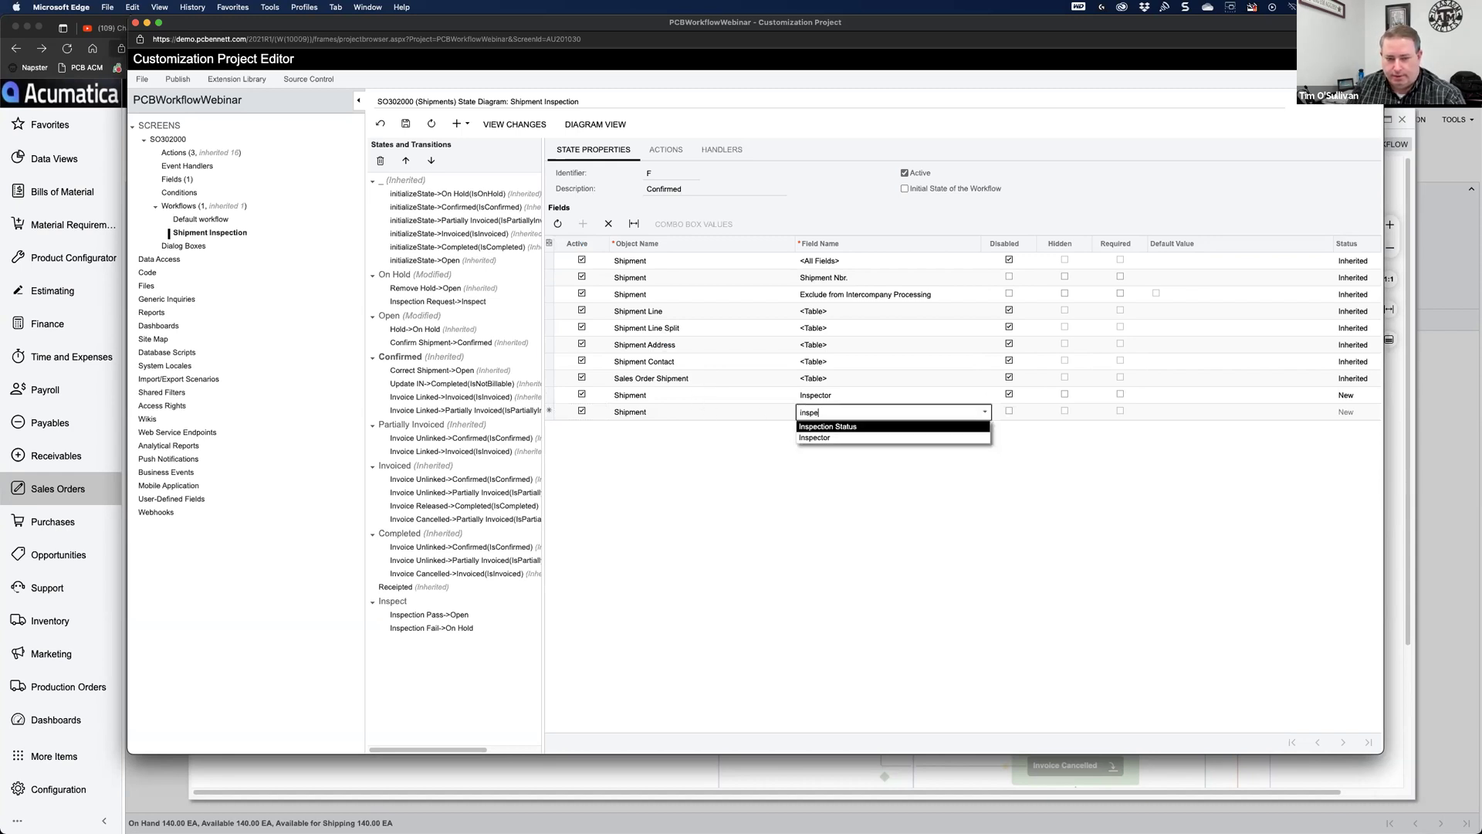
pyautogui.click(834, 428)
pyautogui.click(1009, 414)
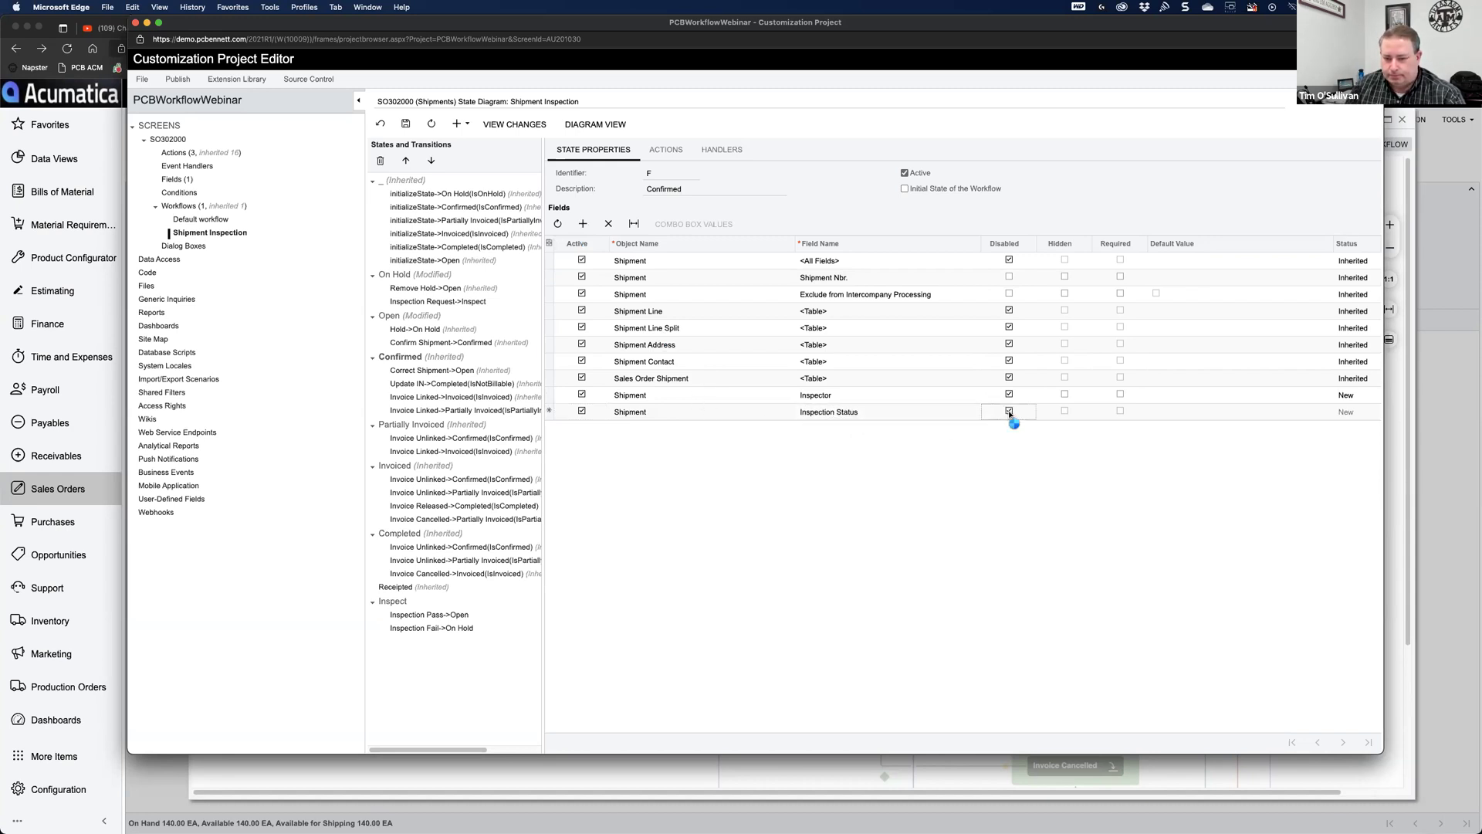
pyautogui.click(407, 125)
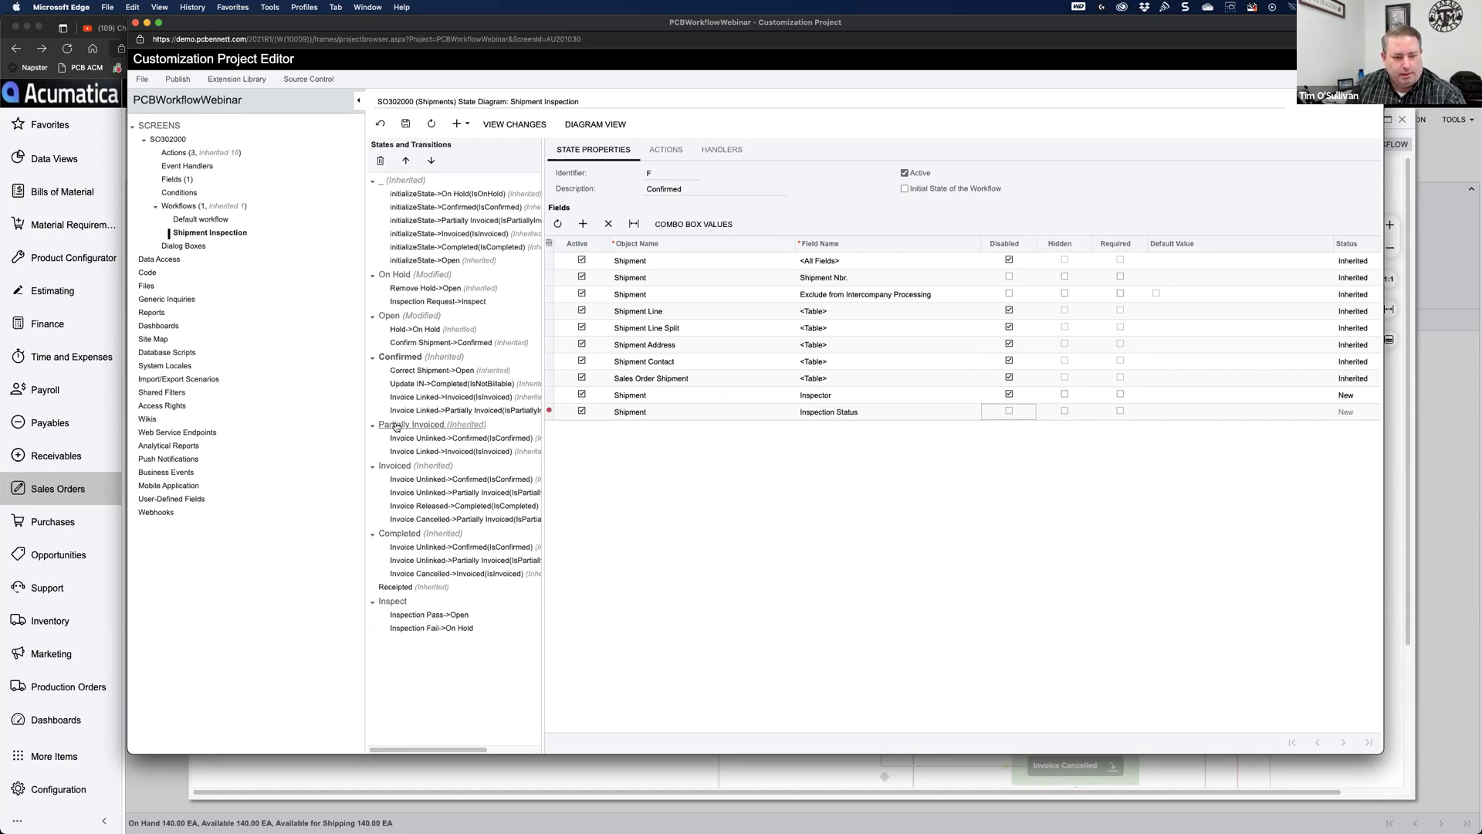
pyautogui.click(1009, 411)
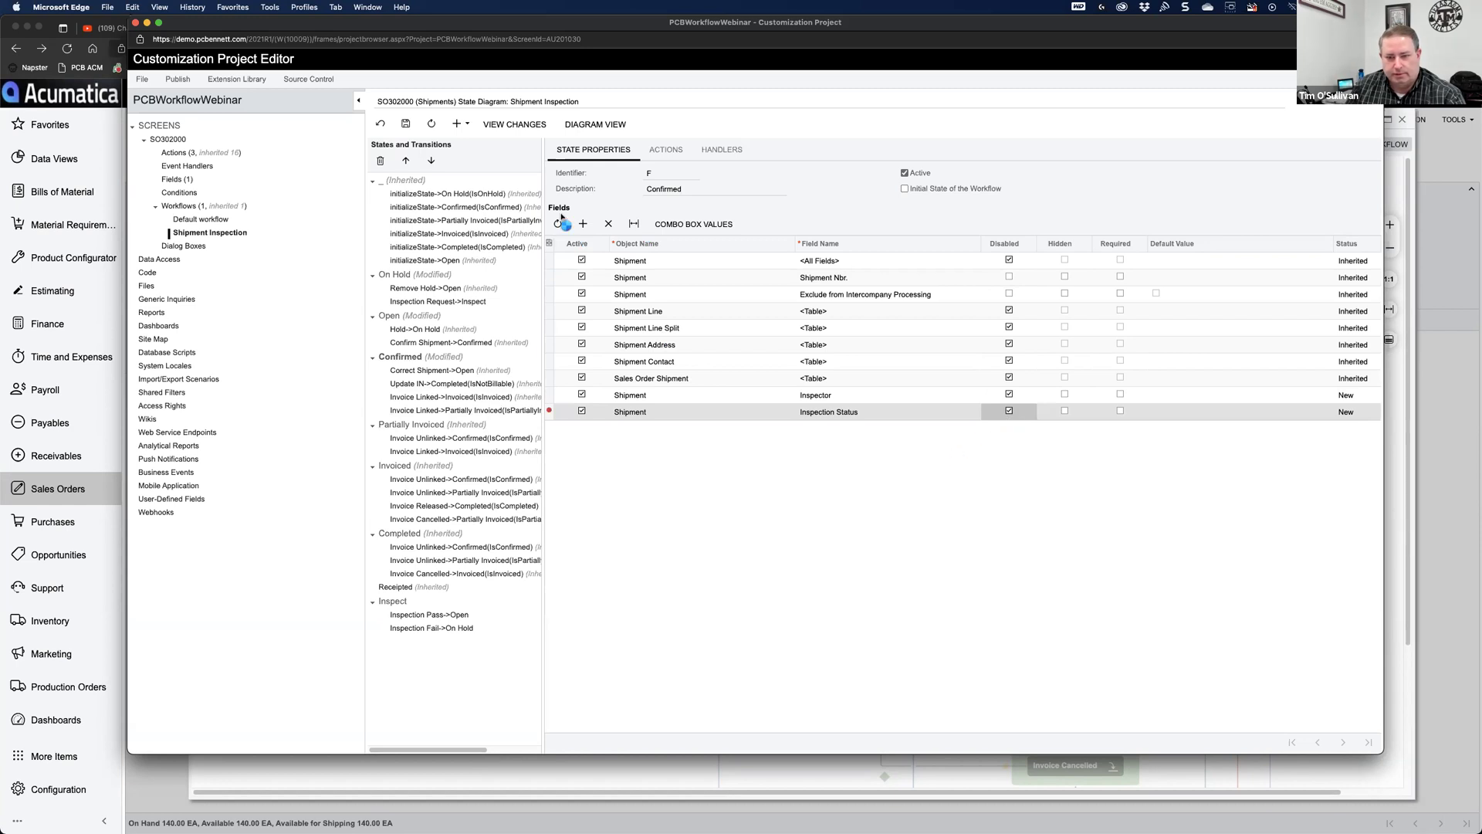
pyautogui.click(405, 124)
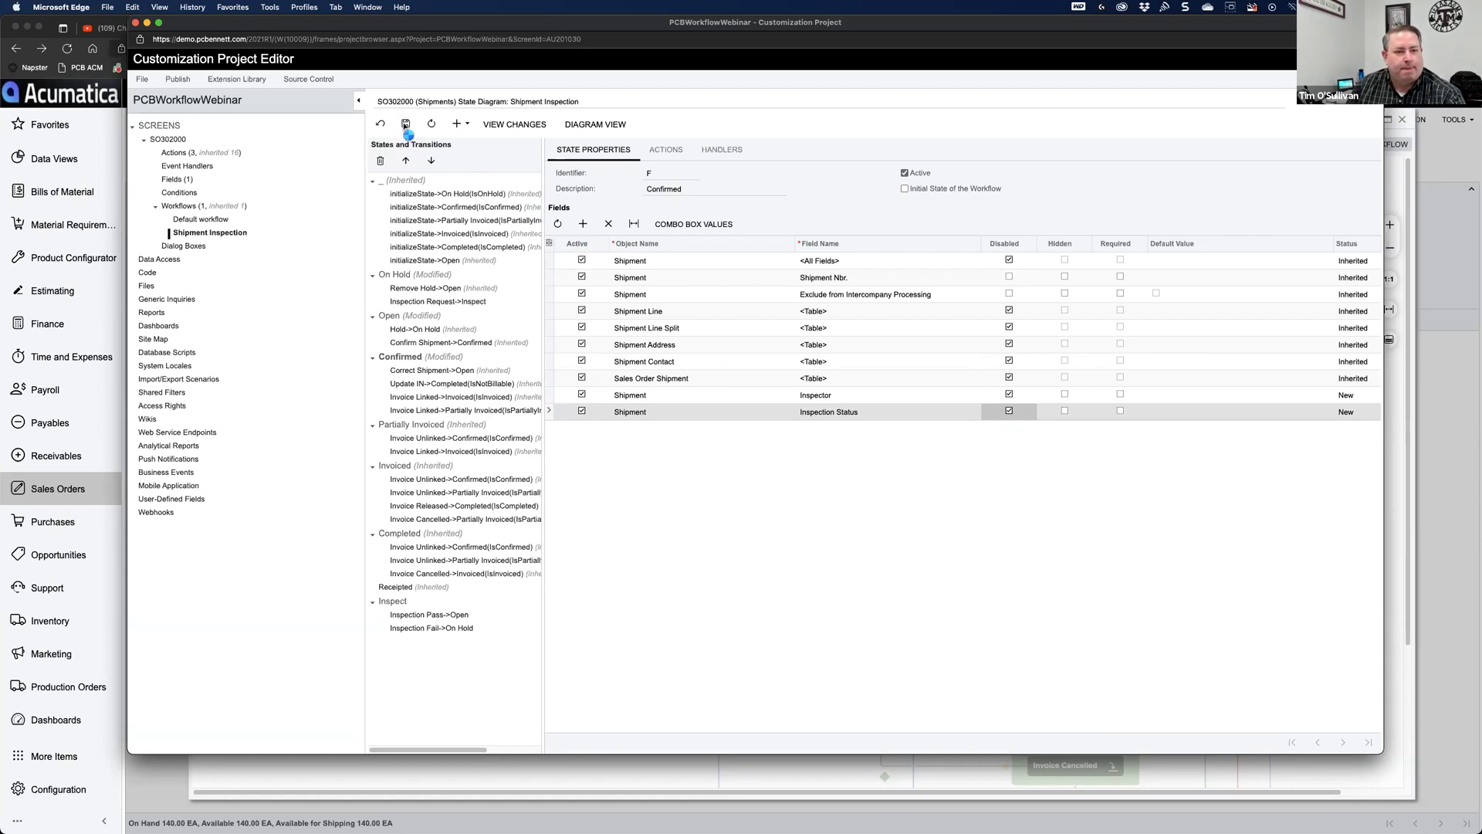
pyautogui.click(401, 425)
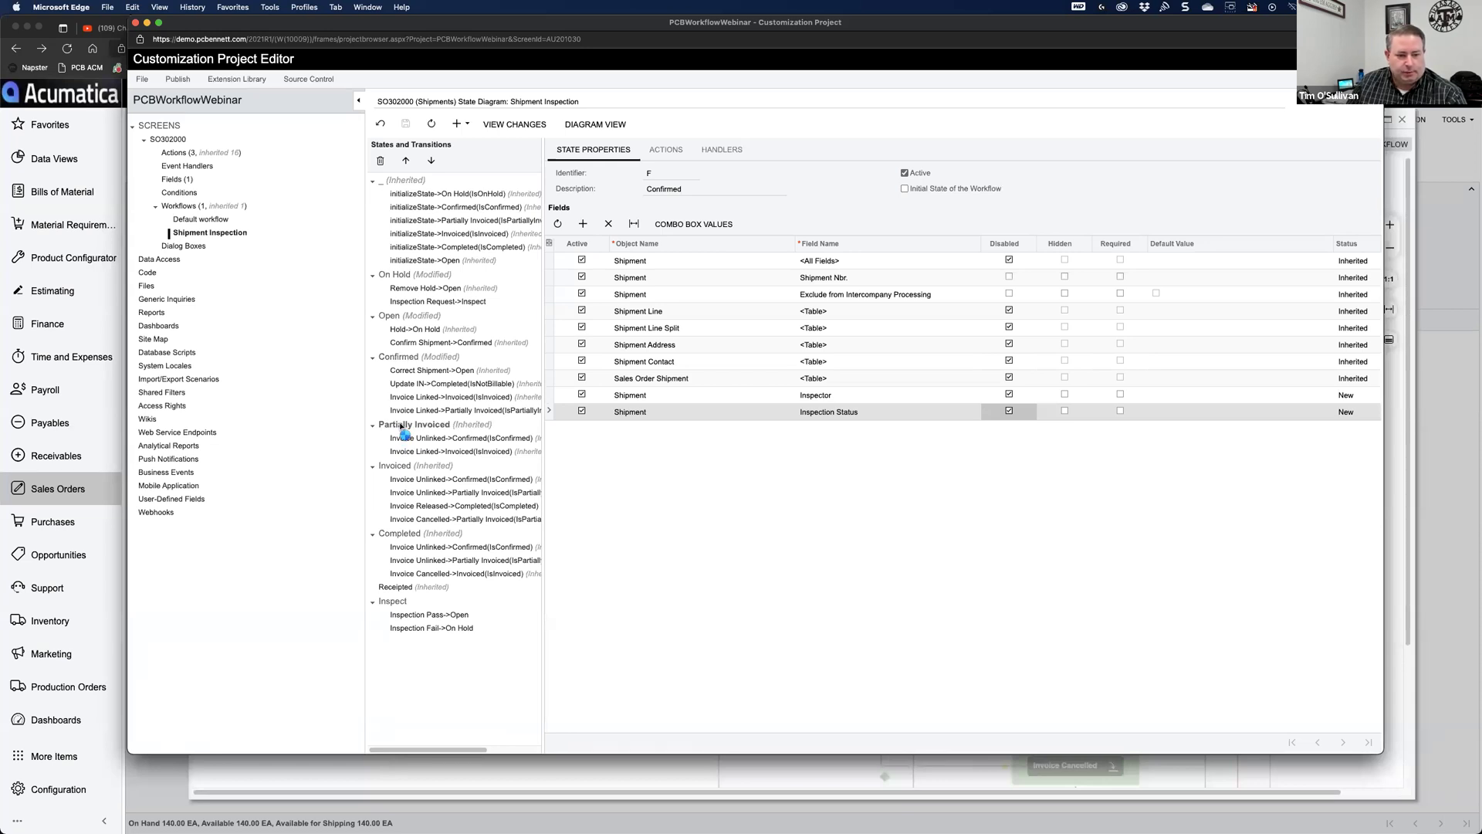
# Step: Add a disabled Inspector field to the Partially Invoiced state and save
pyautogui.click(583, 224)
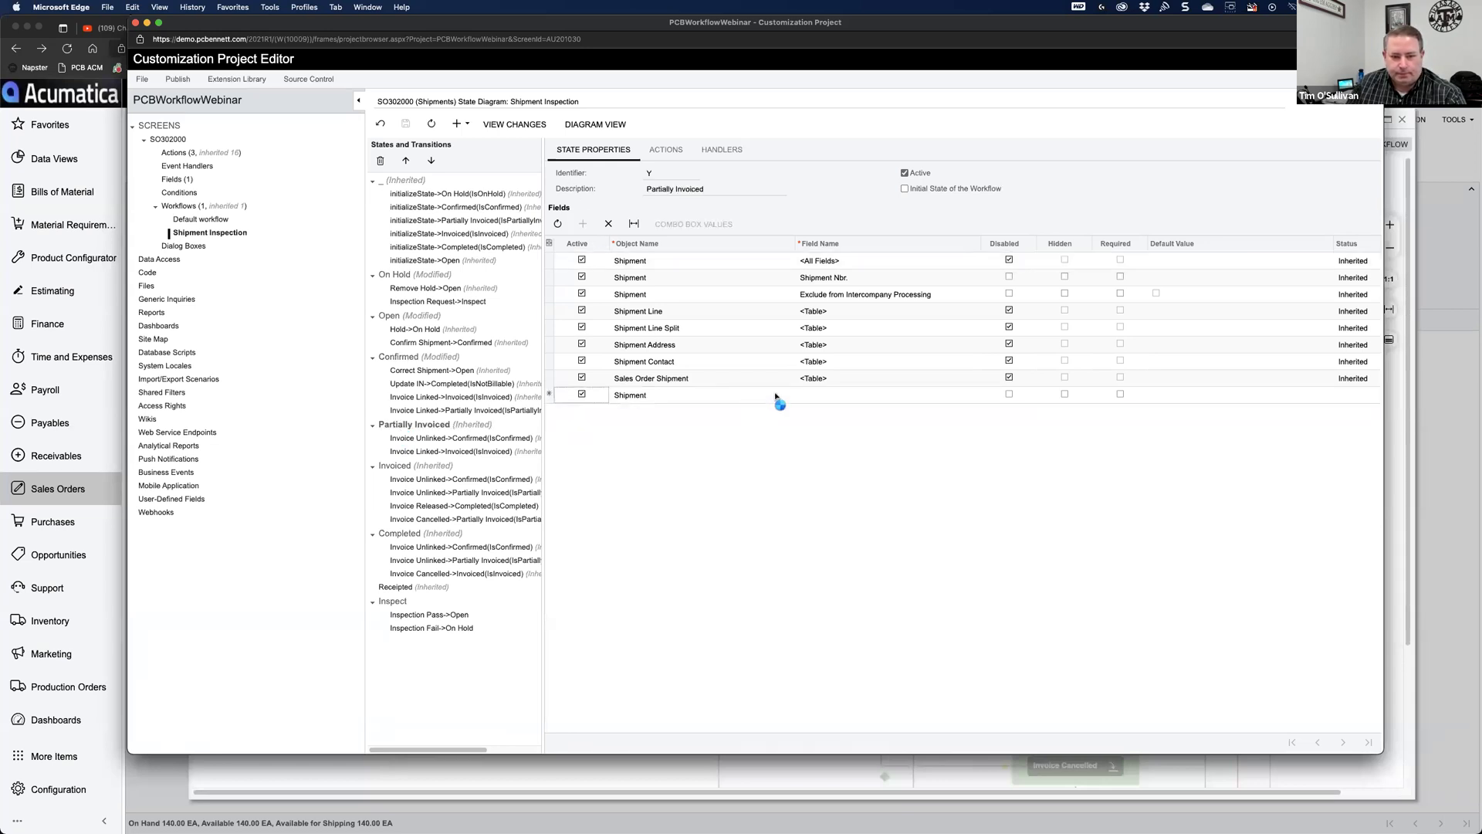
pyautogui.click(830, 396)
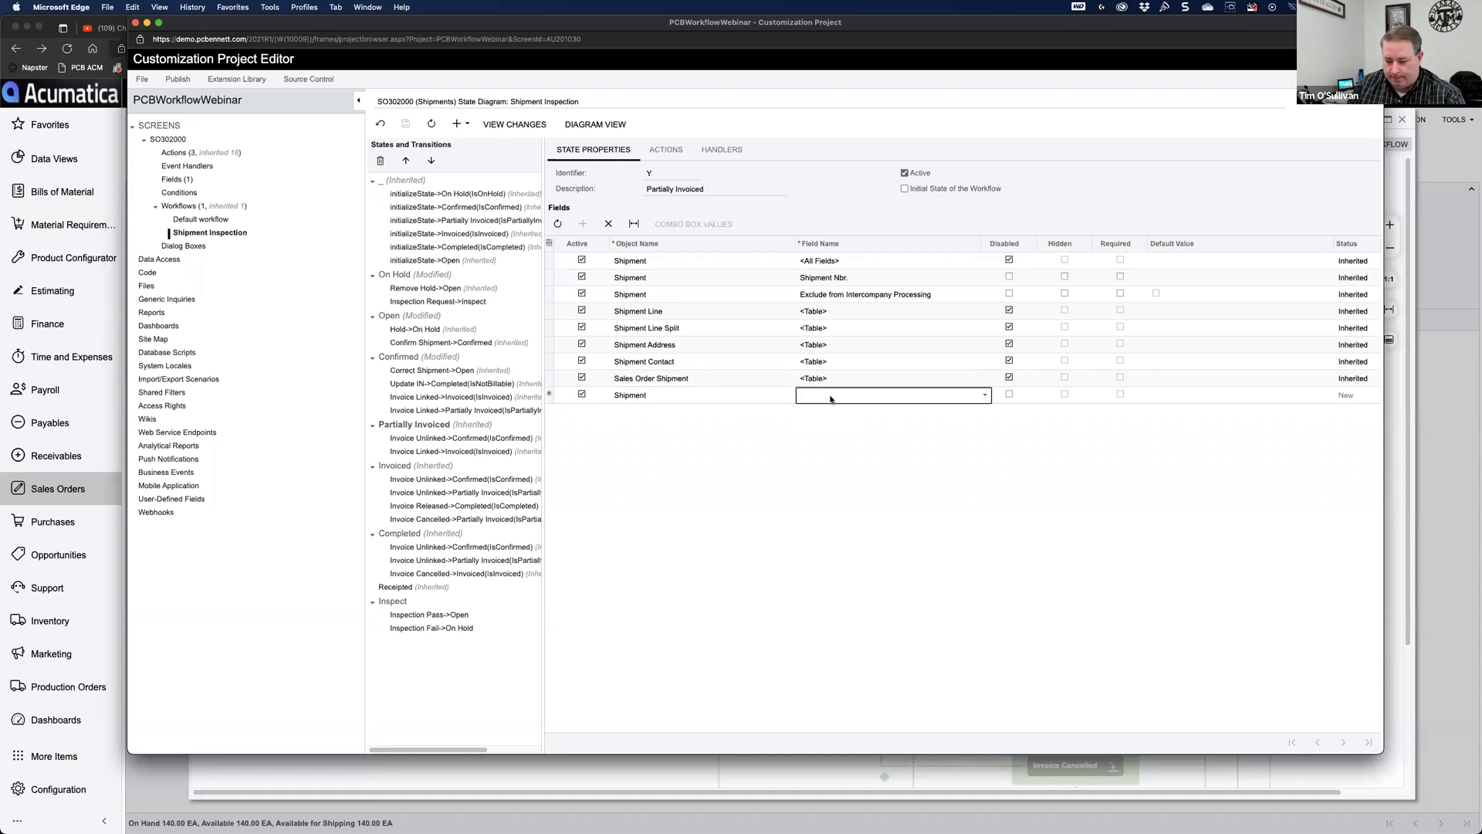
pyautogui.write('insp')
pyautogui.click(832, 422)
pyautogui.click(1008, 396)
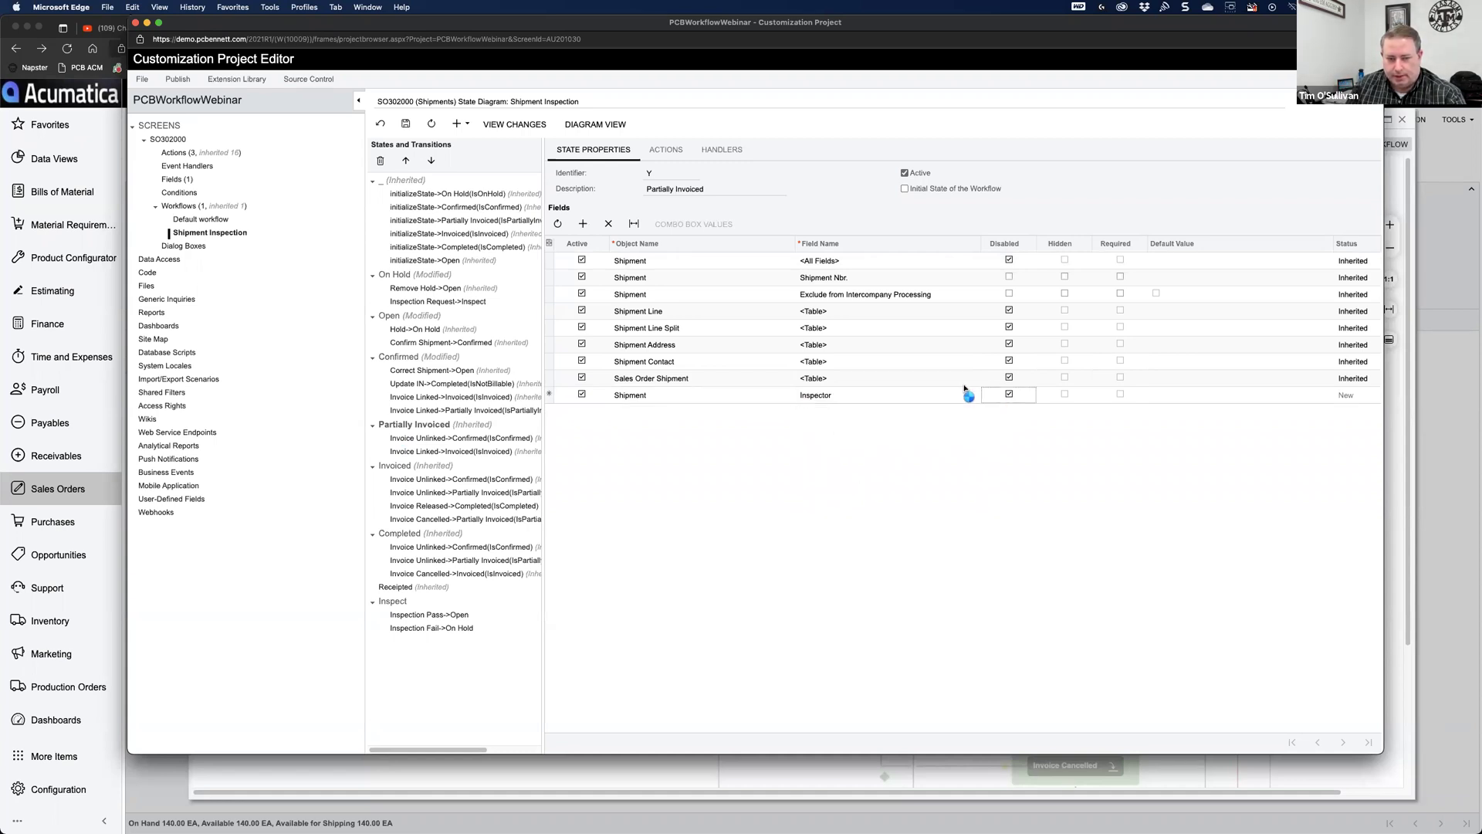
pyautogui.click(405, 123)
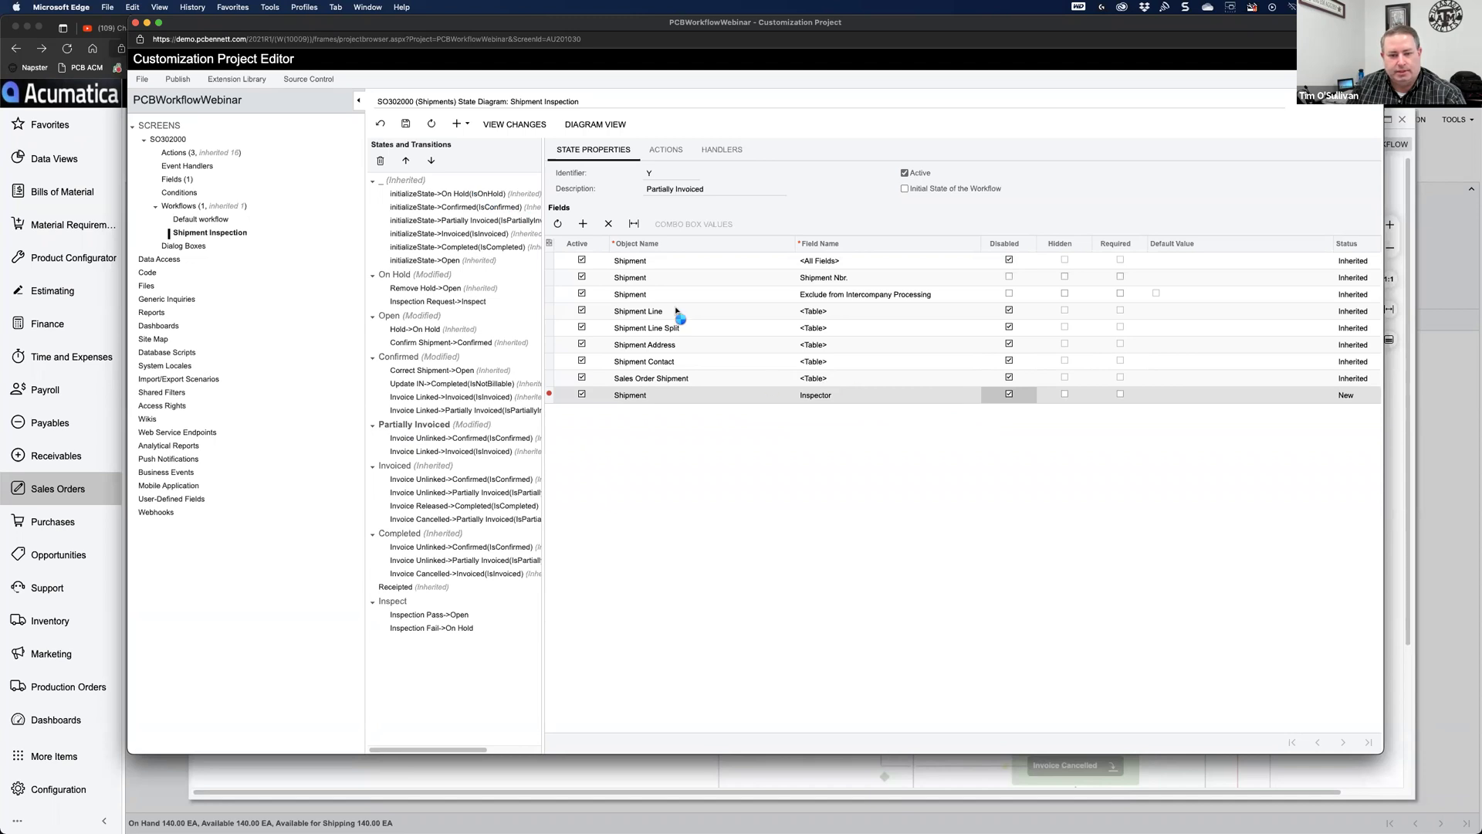
pyautogui.click(405, 124)
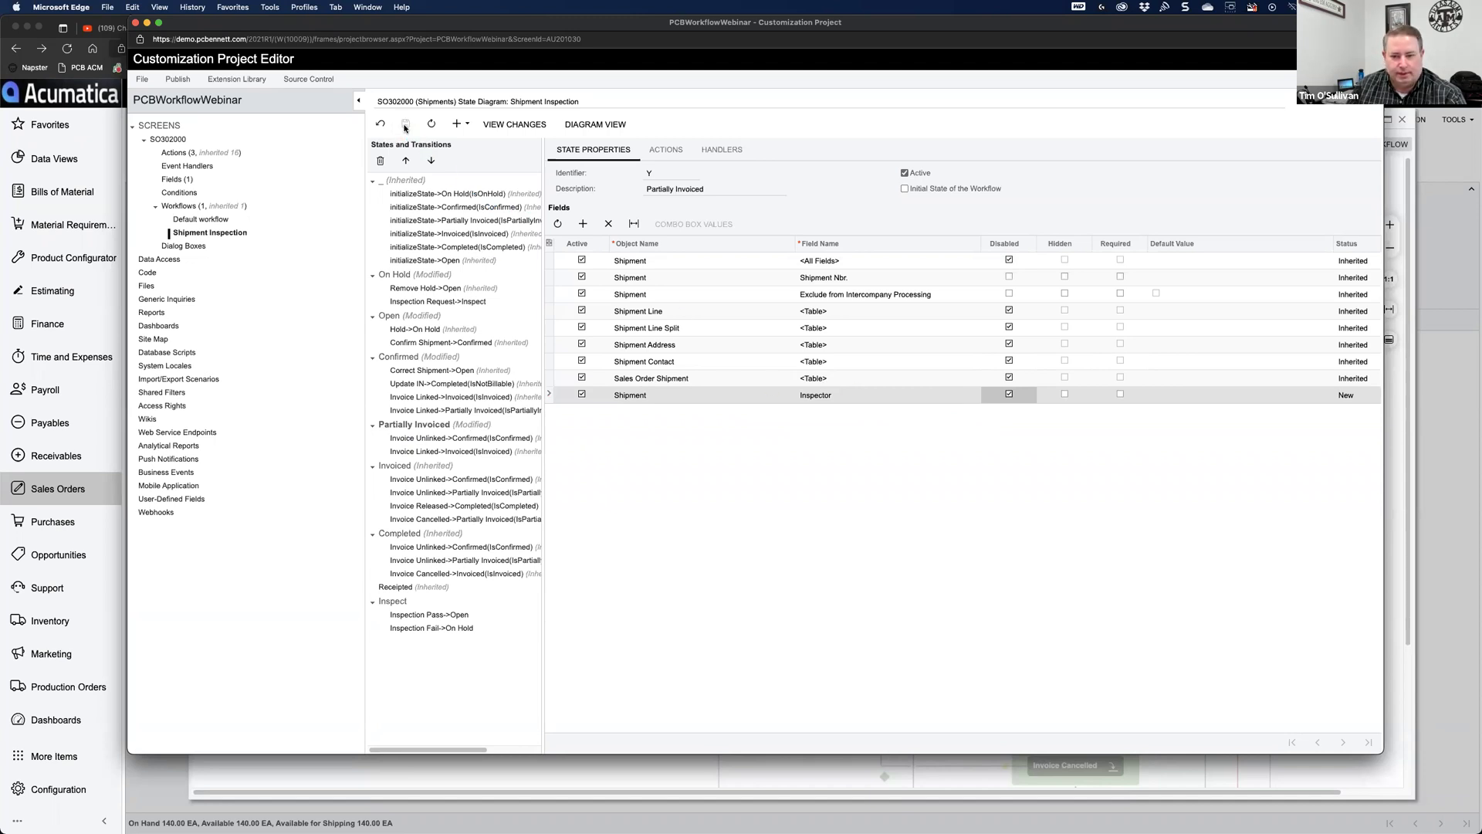
# Step: Add a disabled Inspection Status field to Partially Invoiced and save
pyautogui.click(583, 224)
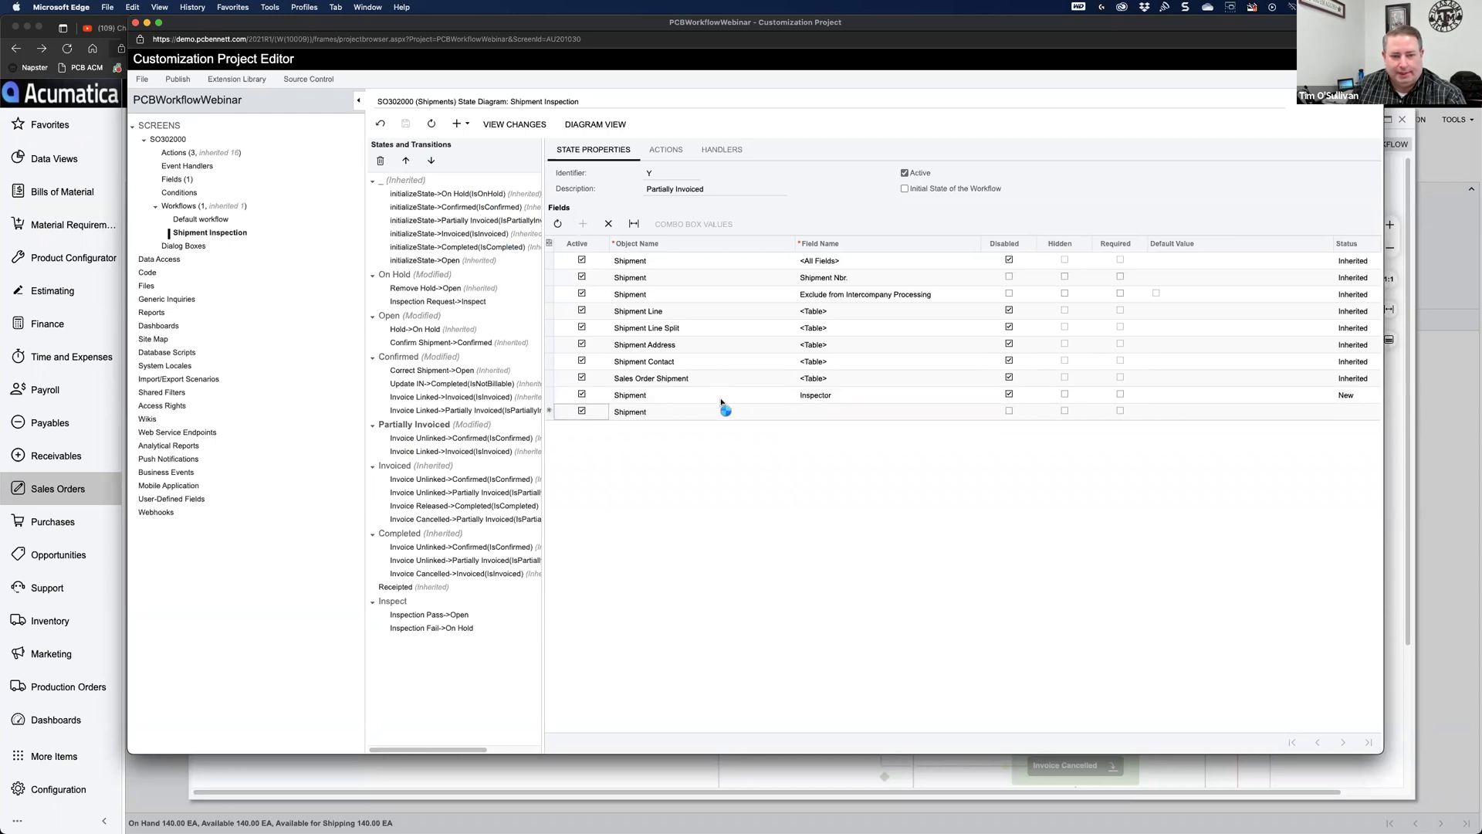
pyautogui.click(849, 412)
pyautogui.write('insp')
pyautogui.click(844, 427)
pyautogui.click(1009, 412)
pyautogui.click(405, 125)
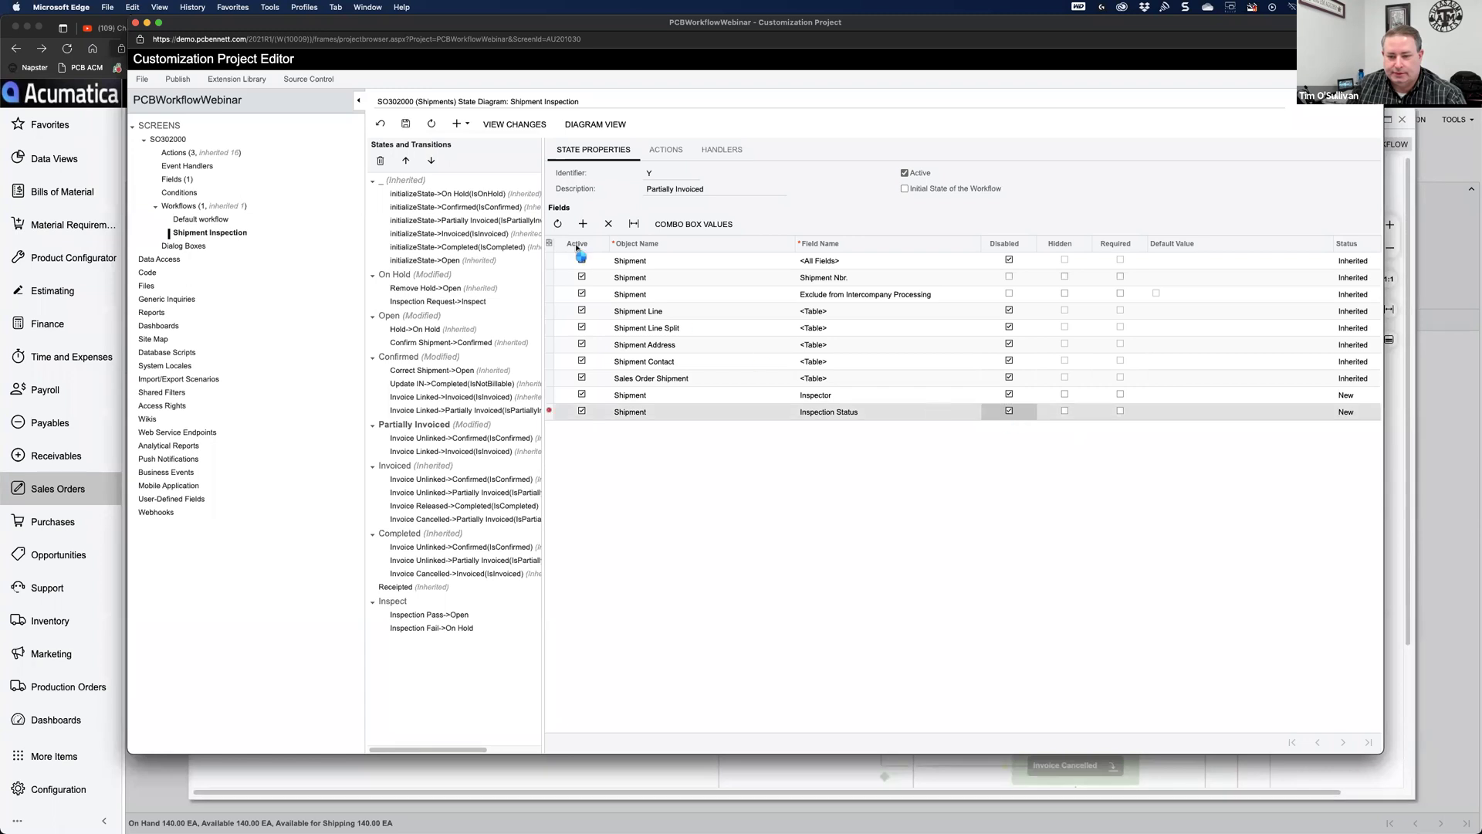
pyautogui.click(405, 124)
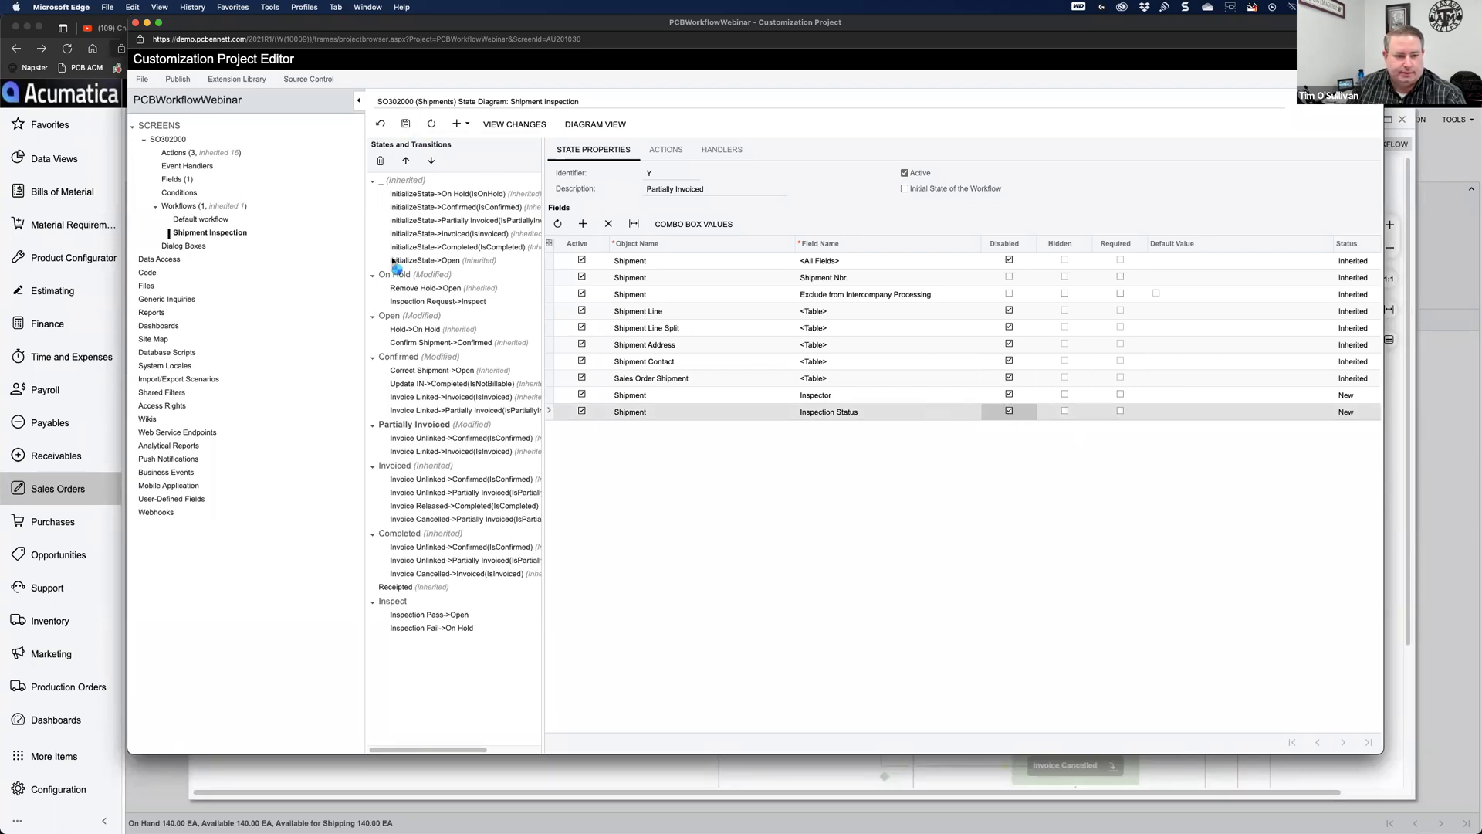
pyautogui.click(397, 467)
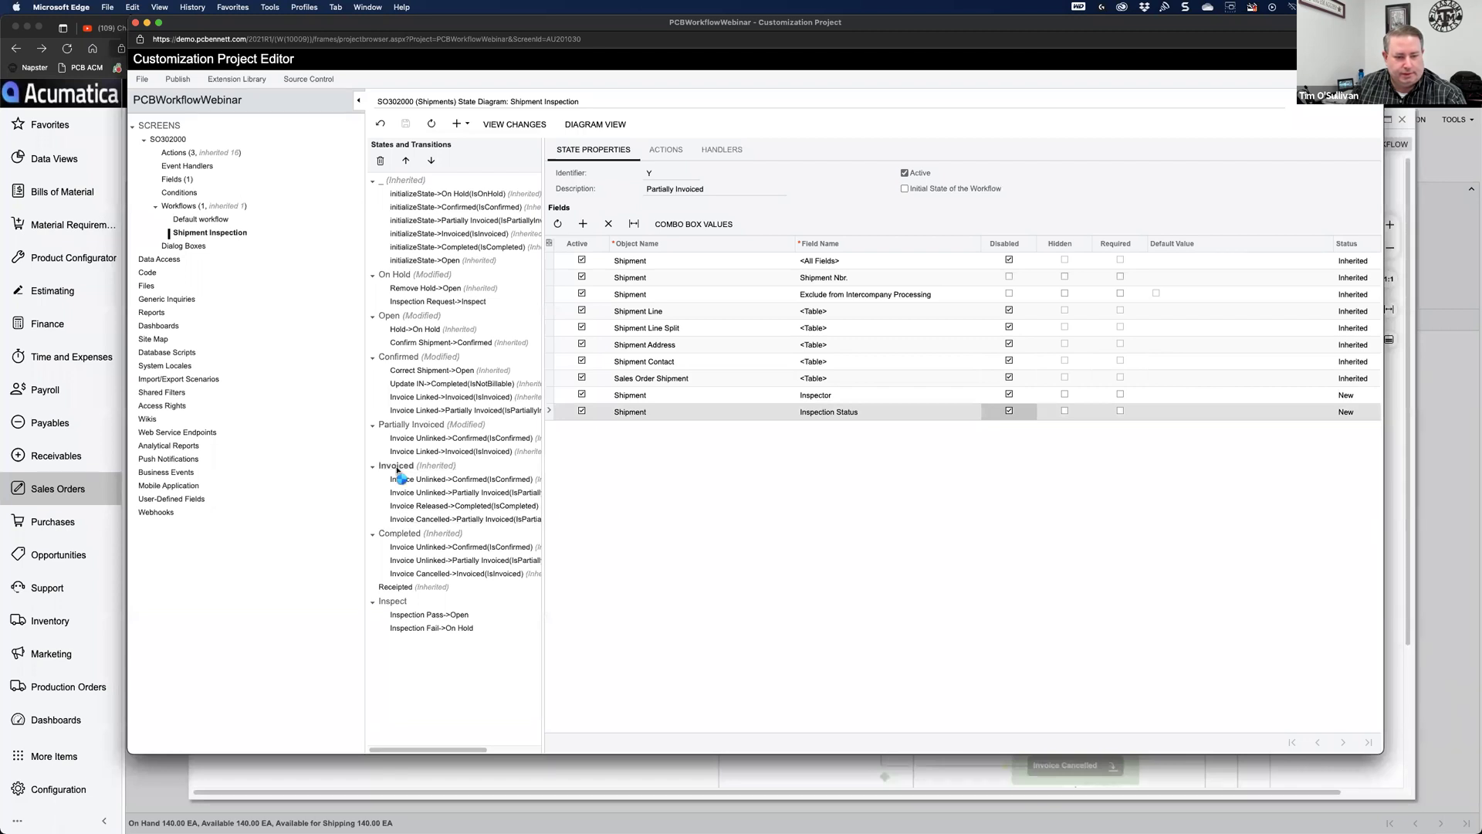
# Step: Add a disabled Inspector field to the Invoiced state and save
pyautogui.click(583, 224)
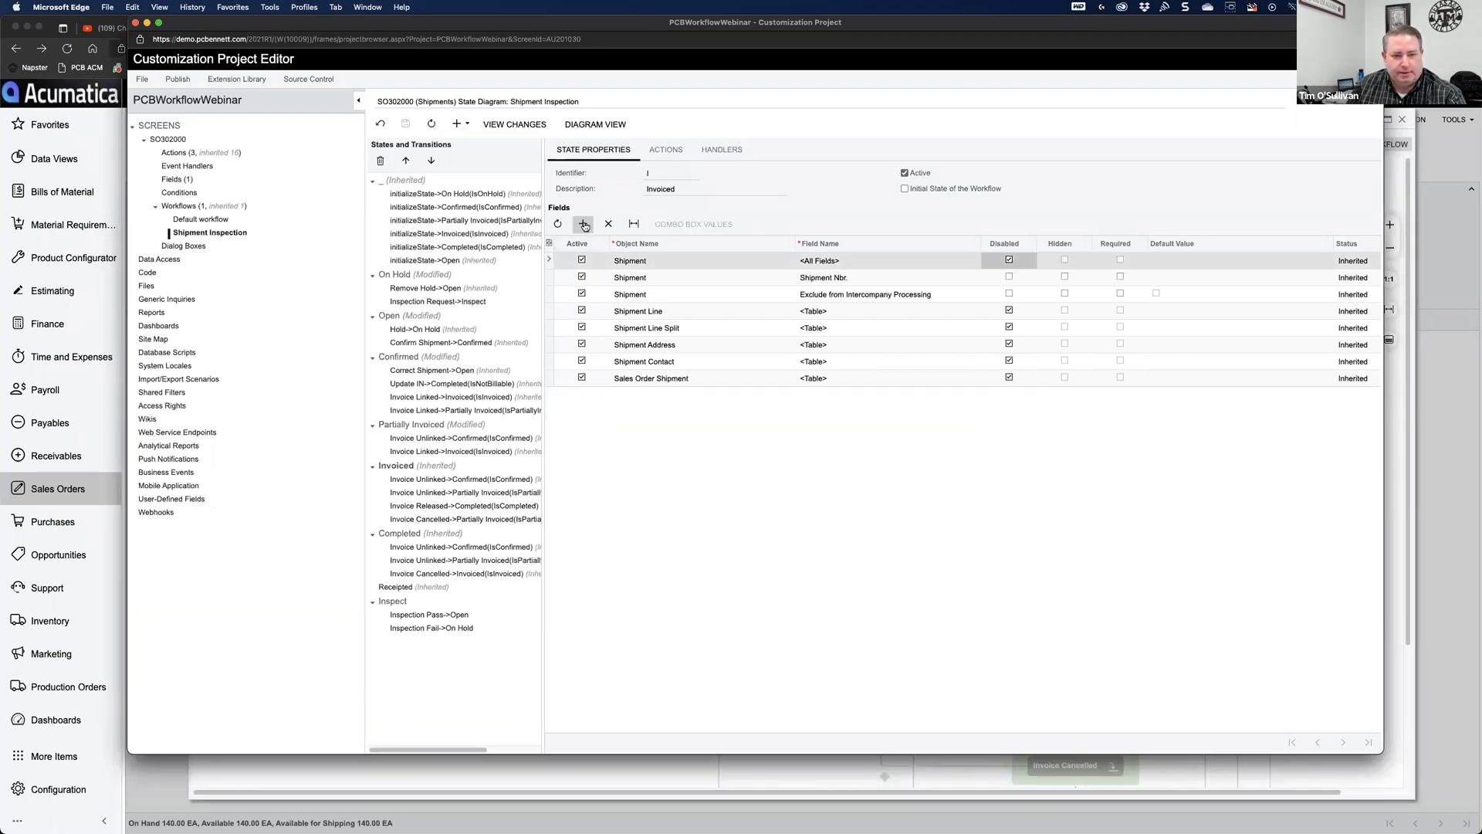
pyautogui.click(840, 400)
pyautogui.write('insp')
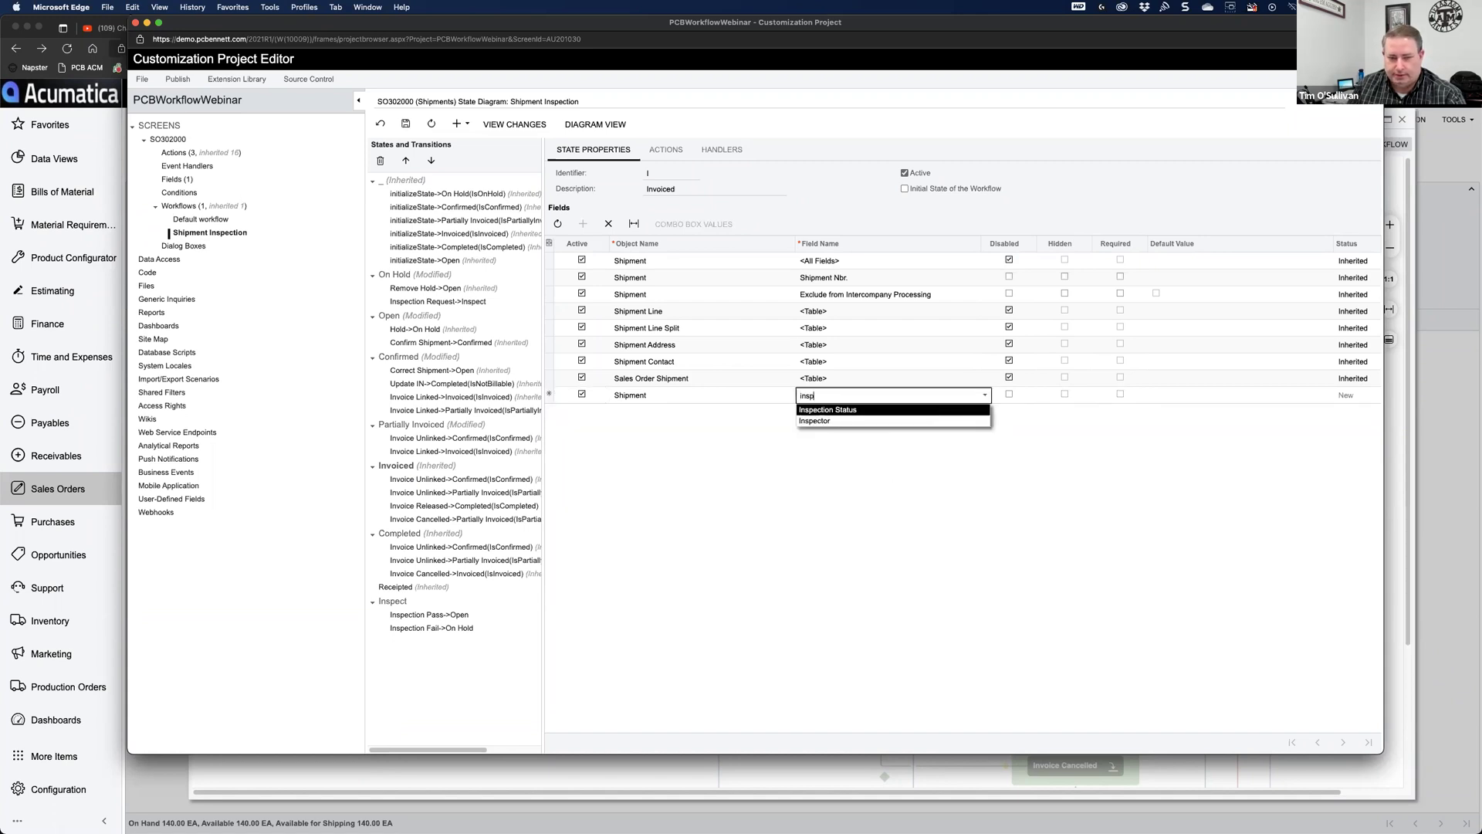
pyautogui.click(837, 423)
pyautogui.click(1009, 395)
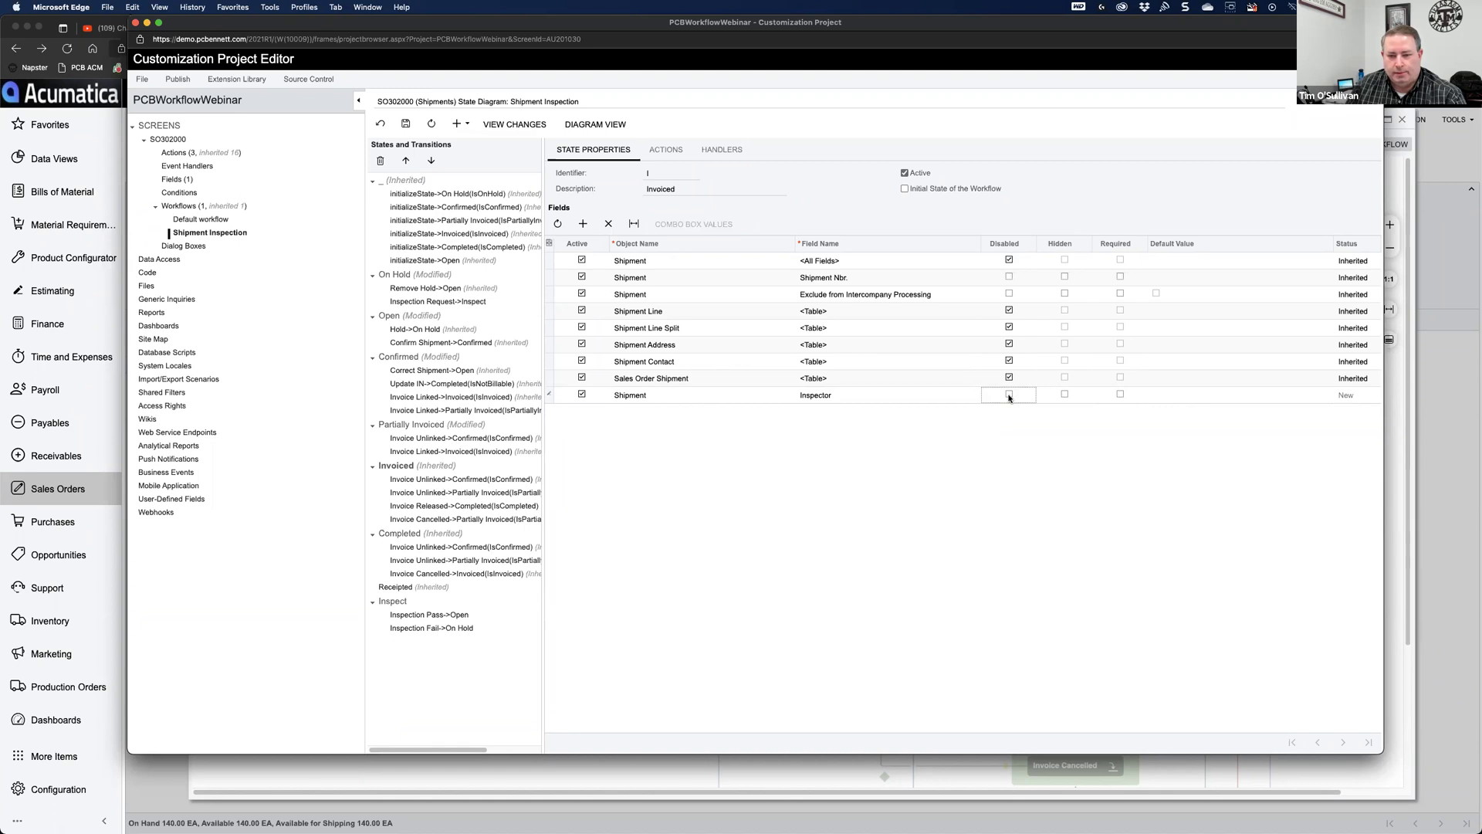
pyautogui.click(1009, 395)
pyautogui.click(405, 124)
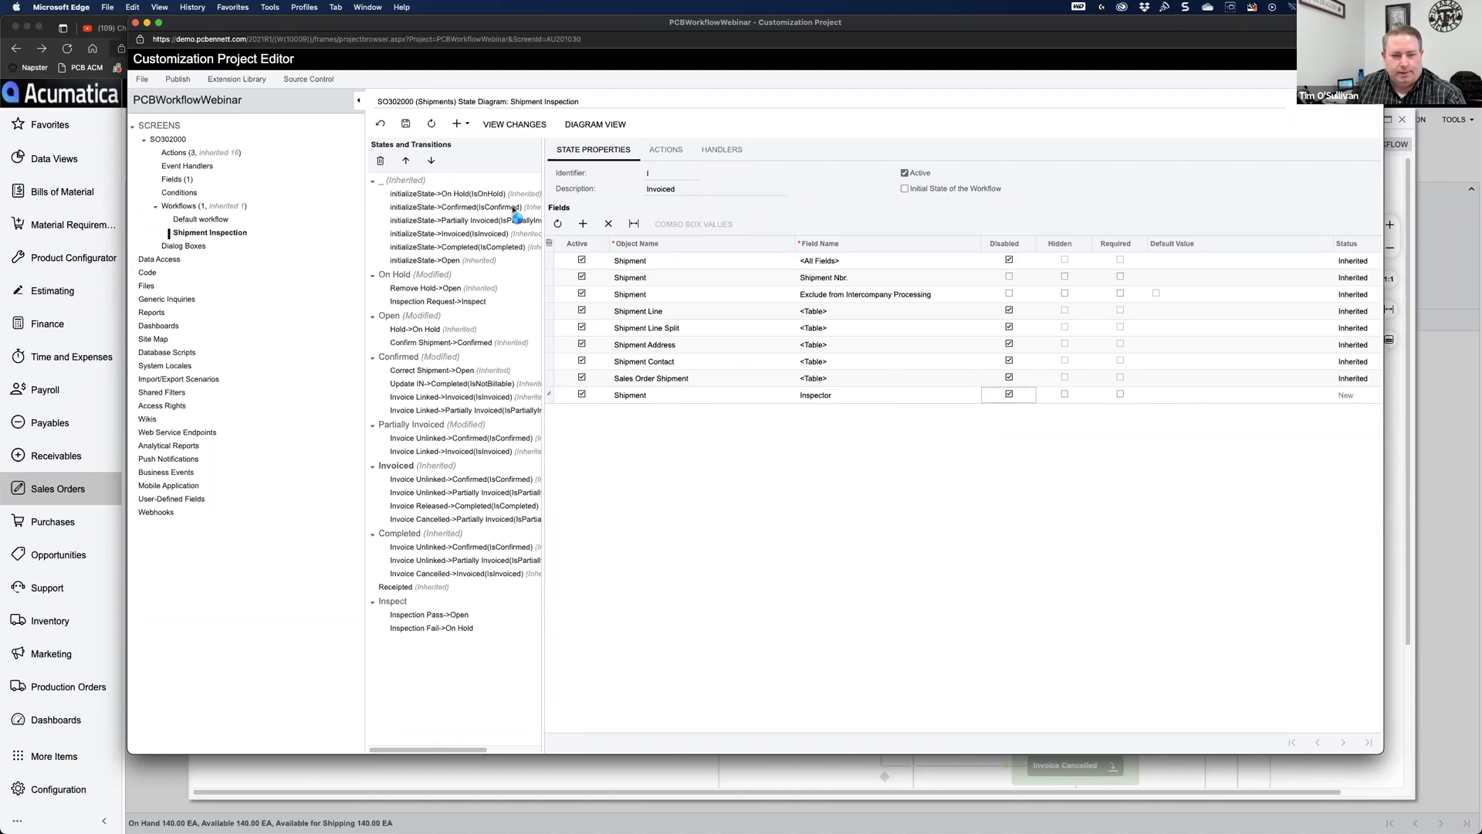
# Step: Add a disabled Inspection Status field to the Invoiced state
pyautogui.click(584, 225)
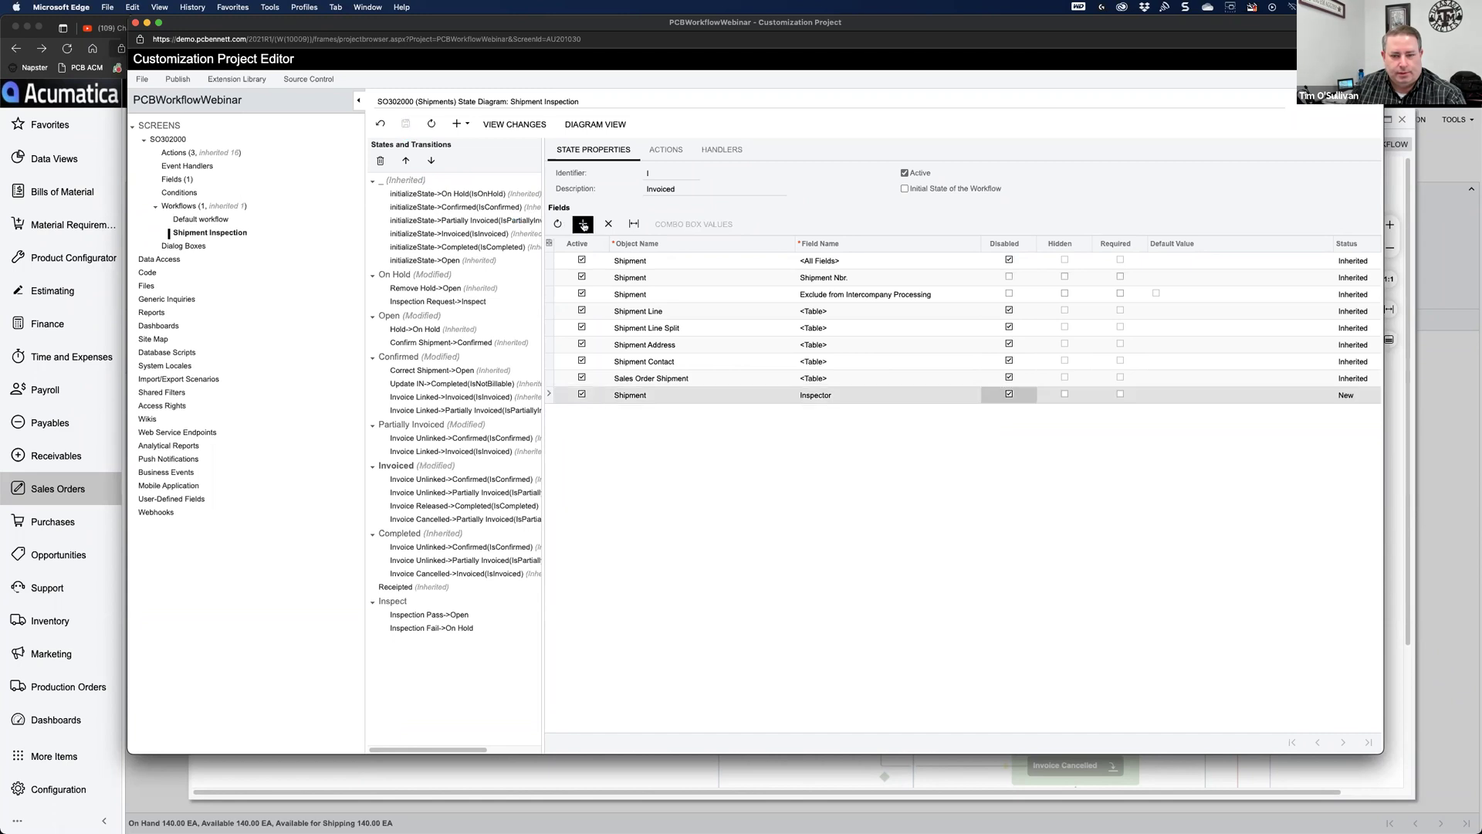
pyautogui.click(826, 413)
pyautogui.write('insp')
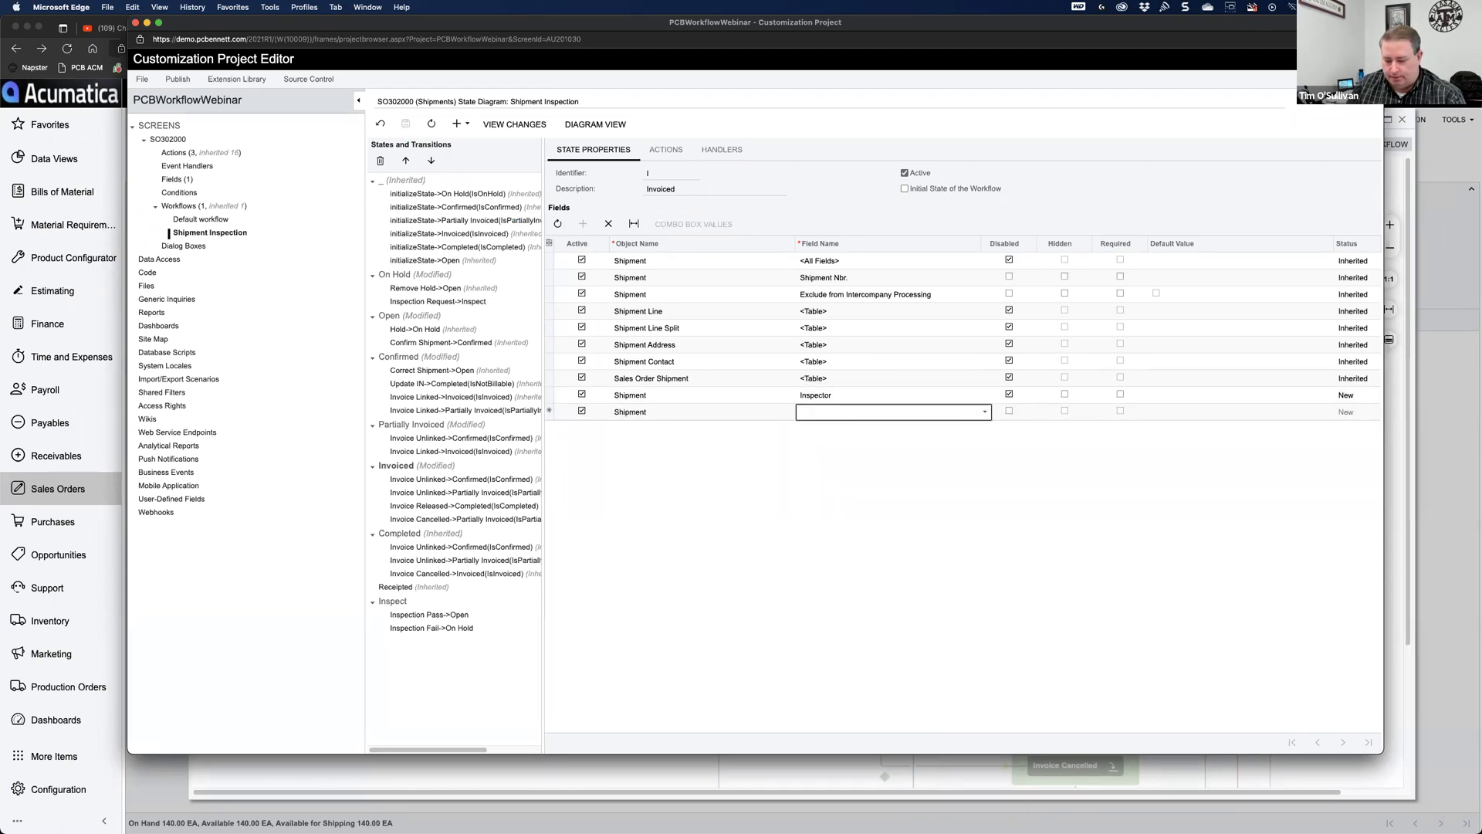
pyautogui.press('Return')
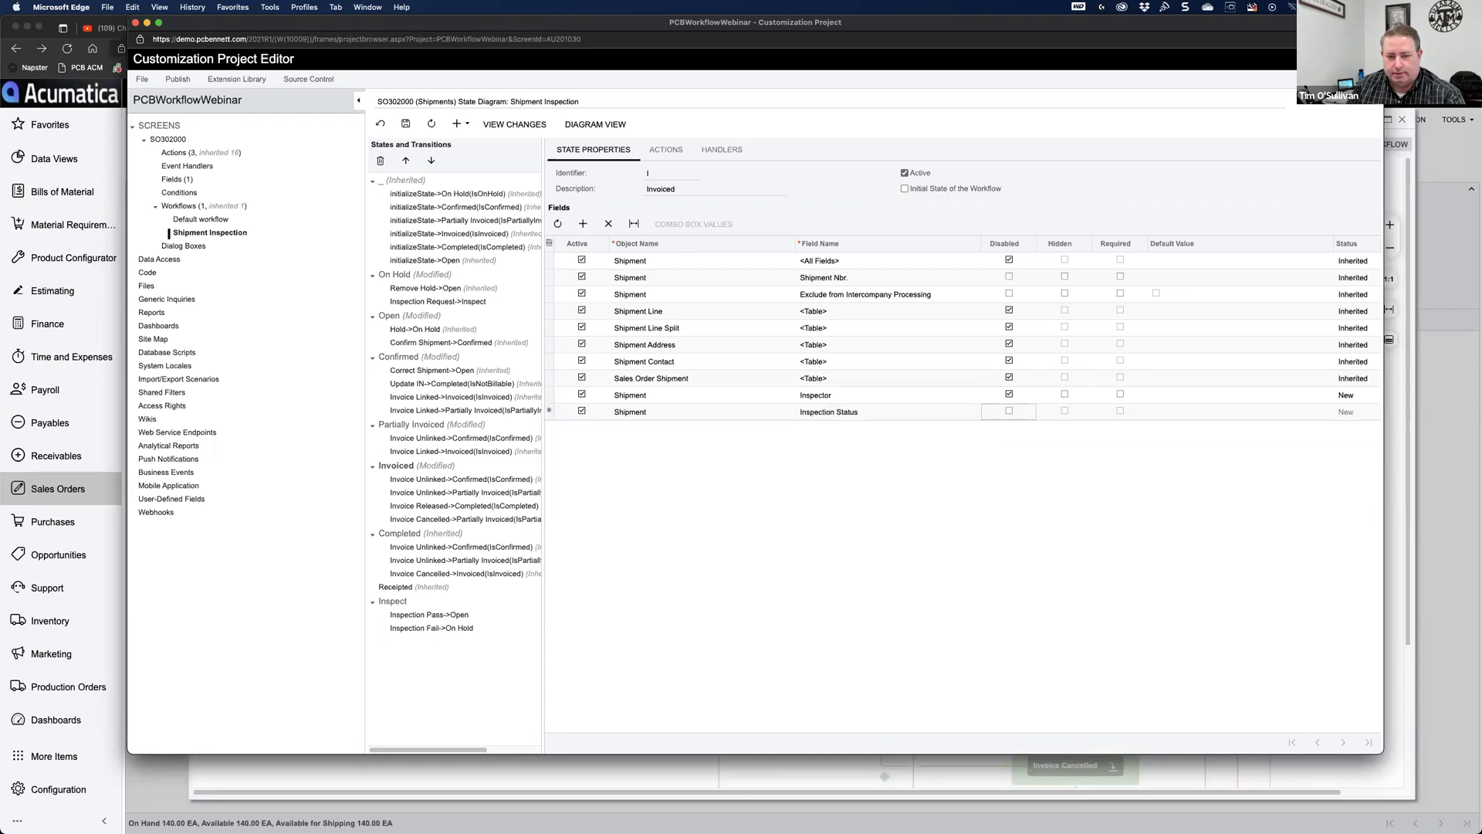
pyautogui.click(989, 416)
pyautogui.click(1009, 411)
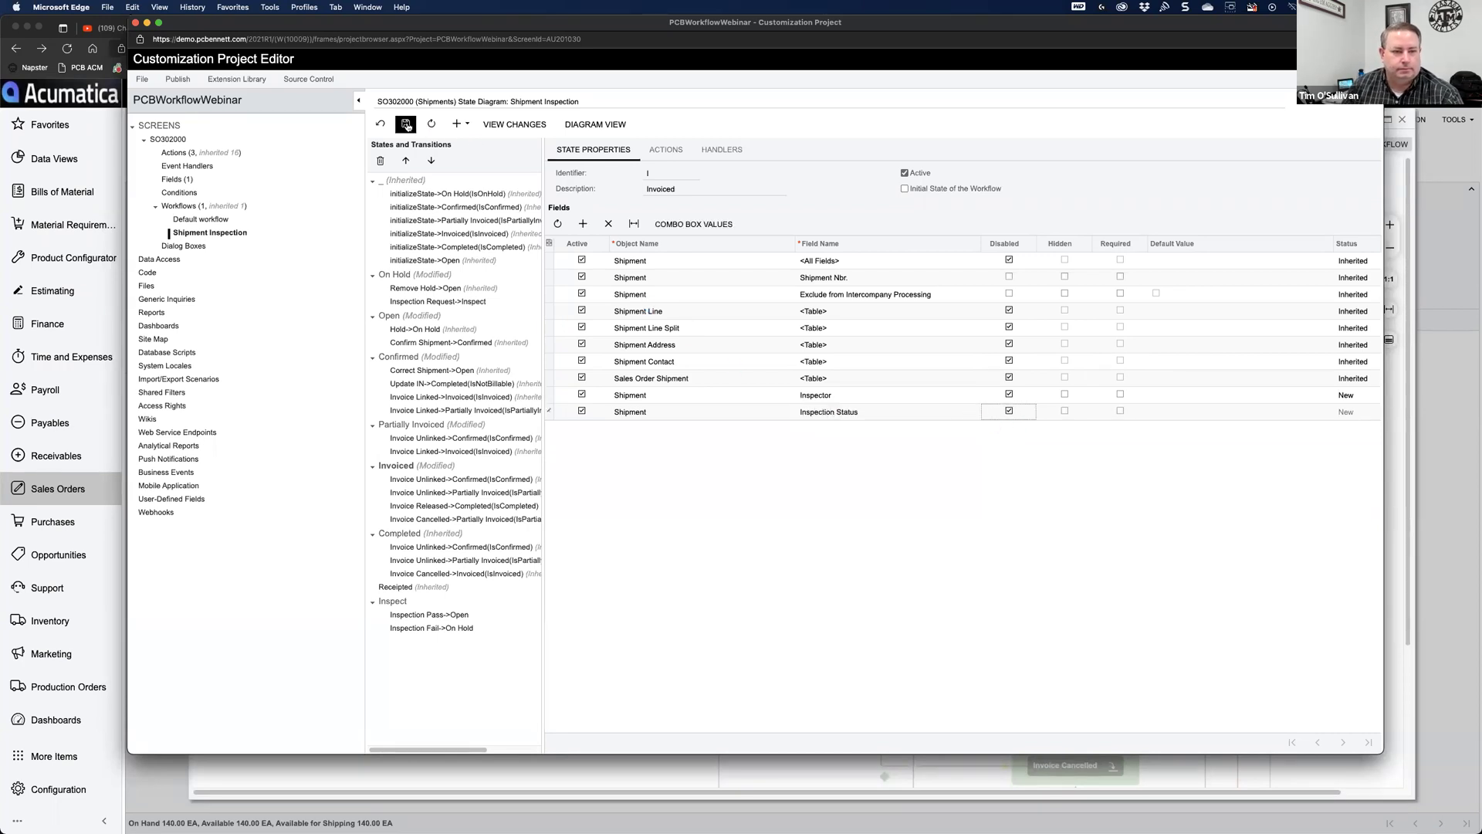
pyautogui.click(405, 536)
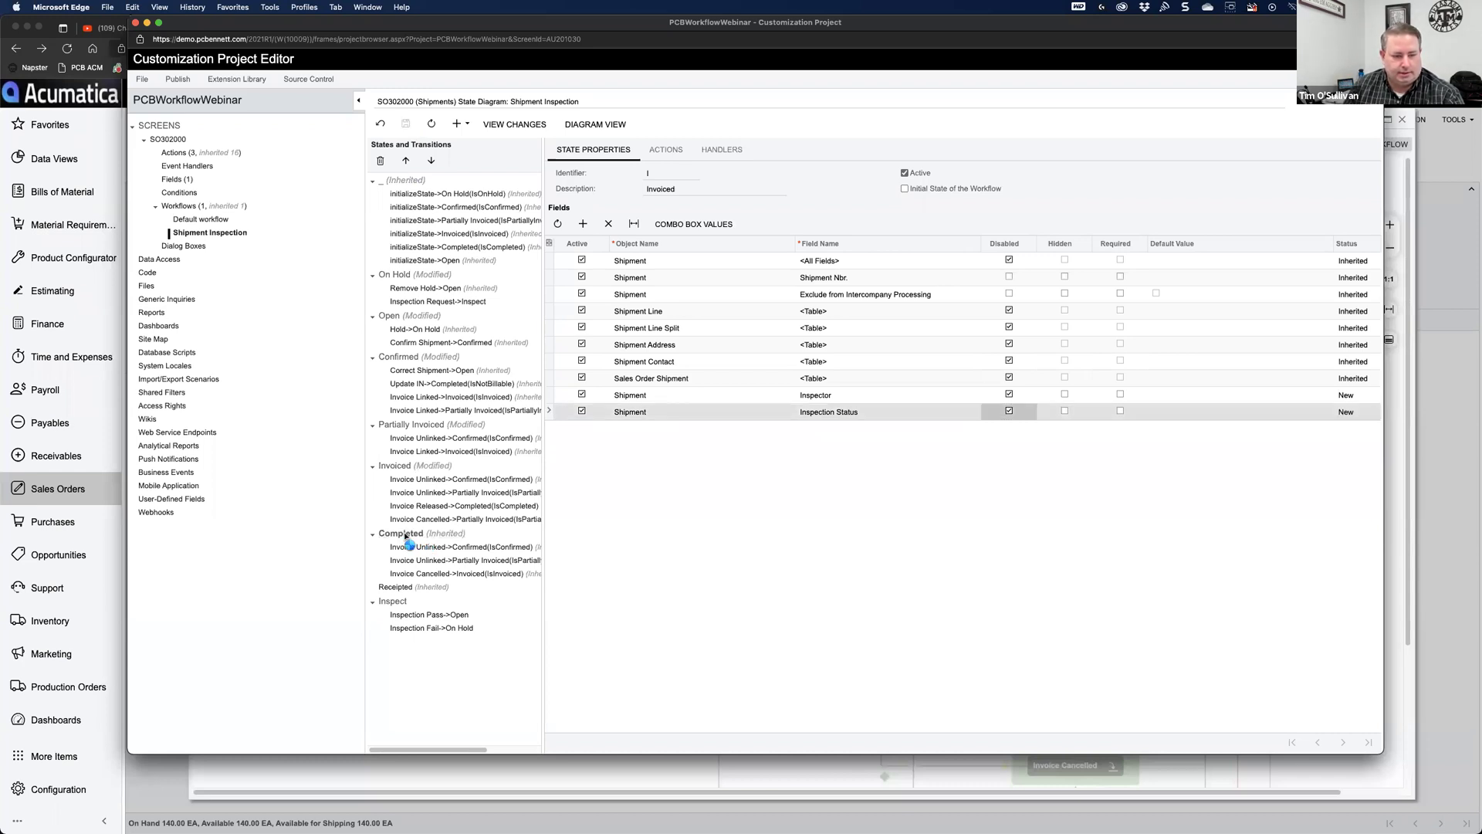
# Step: Add a disabled Inspector field to the Completed state and save
pyautogui.click(583, 224)
pyautogui.click(845, 400)
pyautogui.write('insp')
pyautogui.click(847, 422)
pyautogui.click(1009, 395)
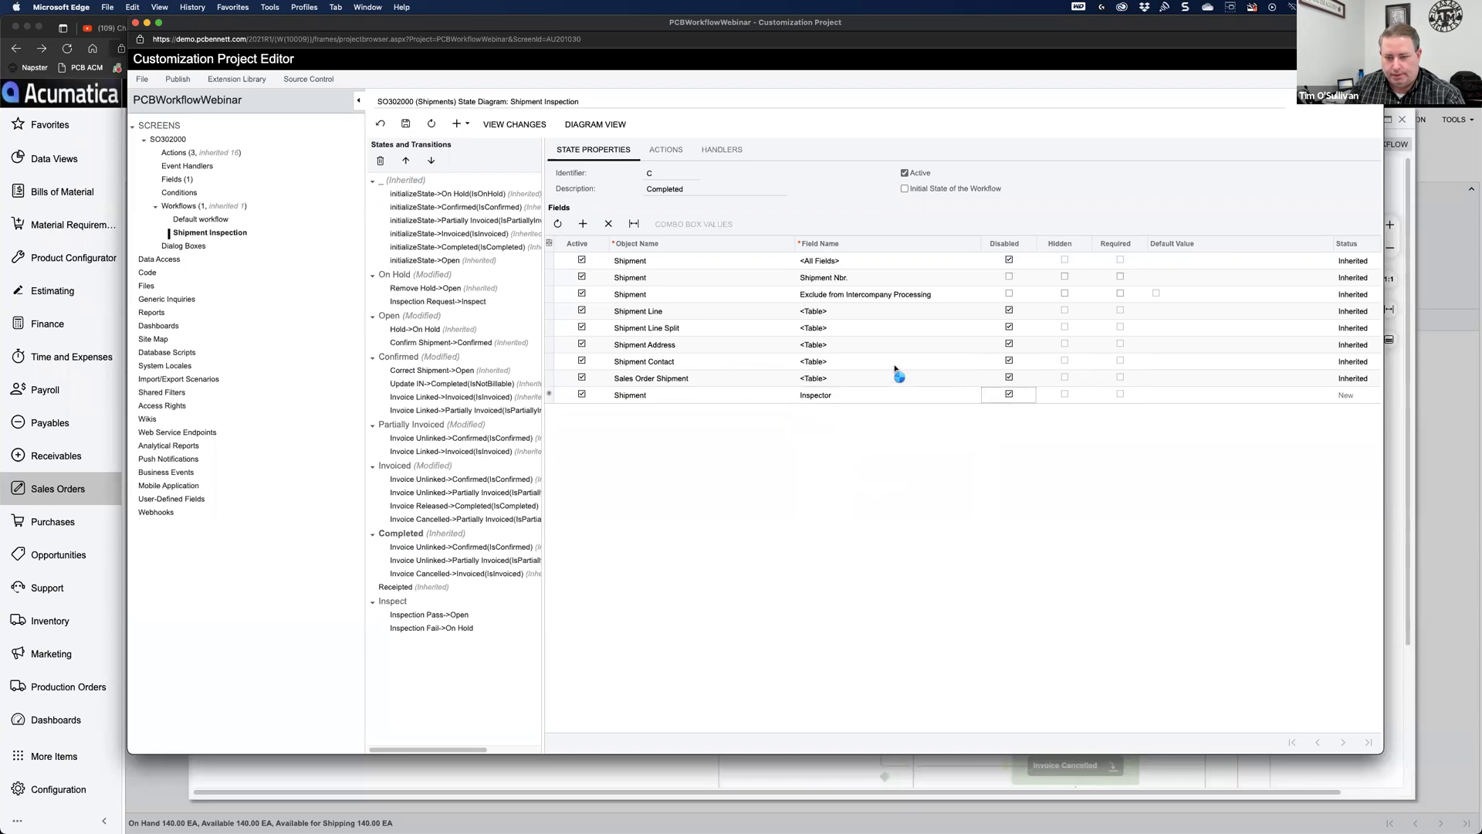
pyautogui.click(406, 125)
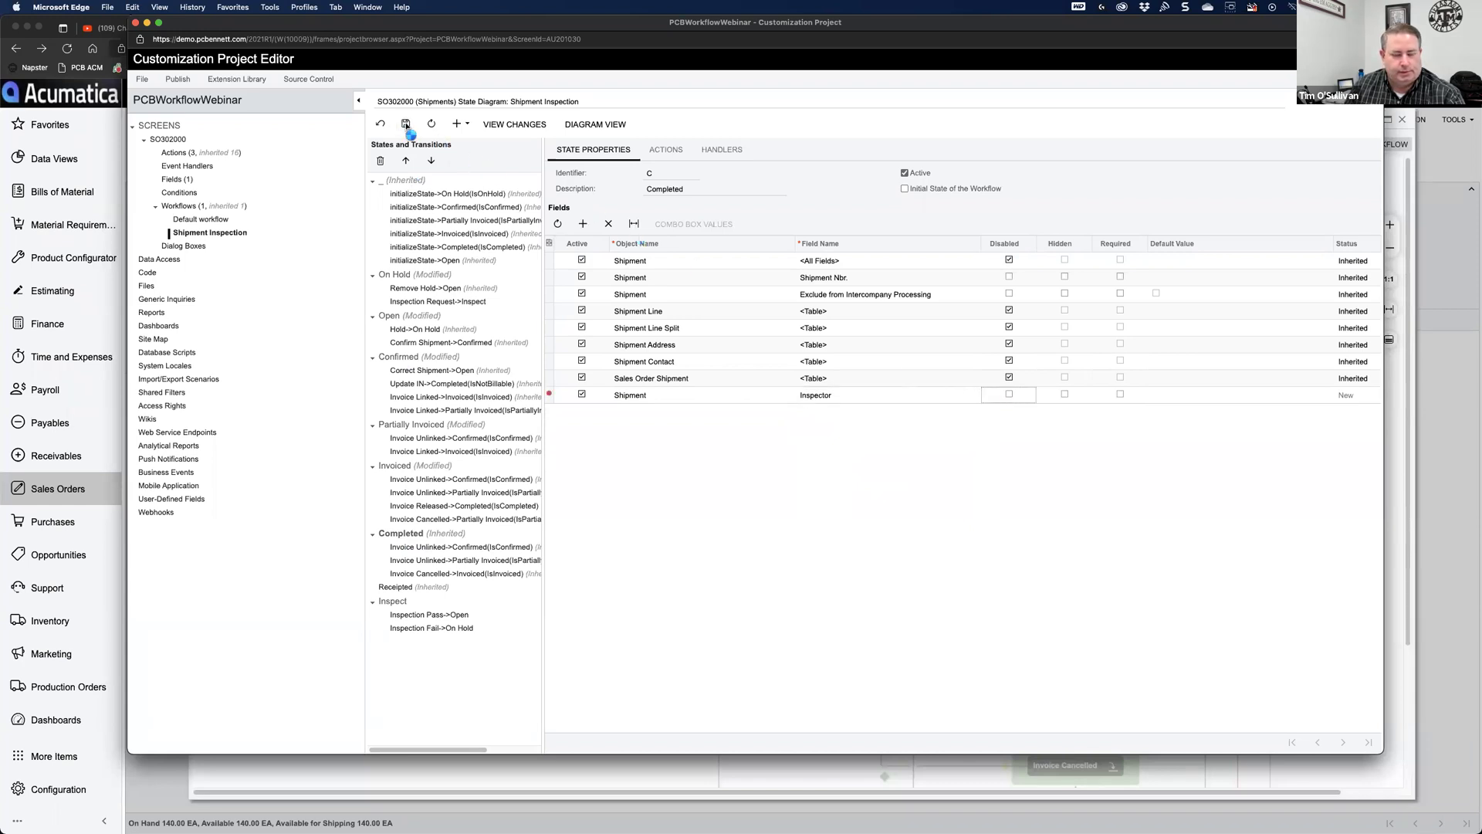
pyautogui.click(1009, 395)
pyautogui.click(406, 124)
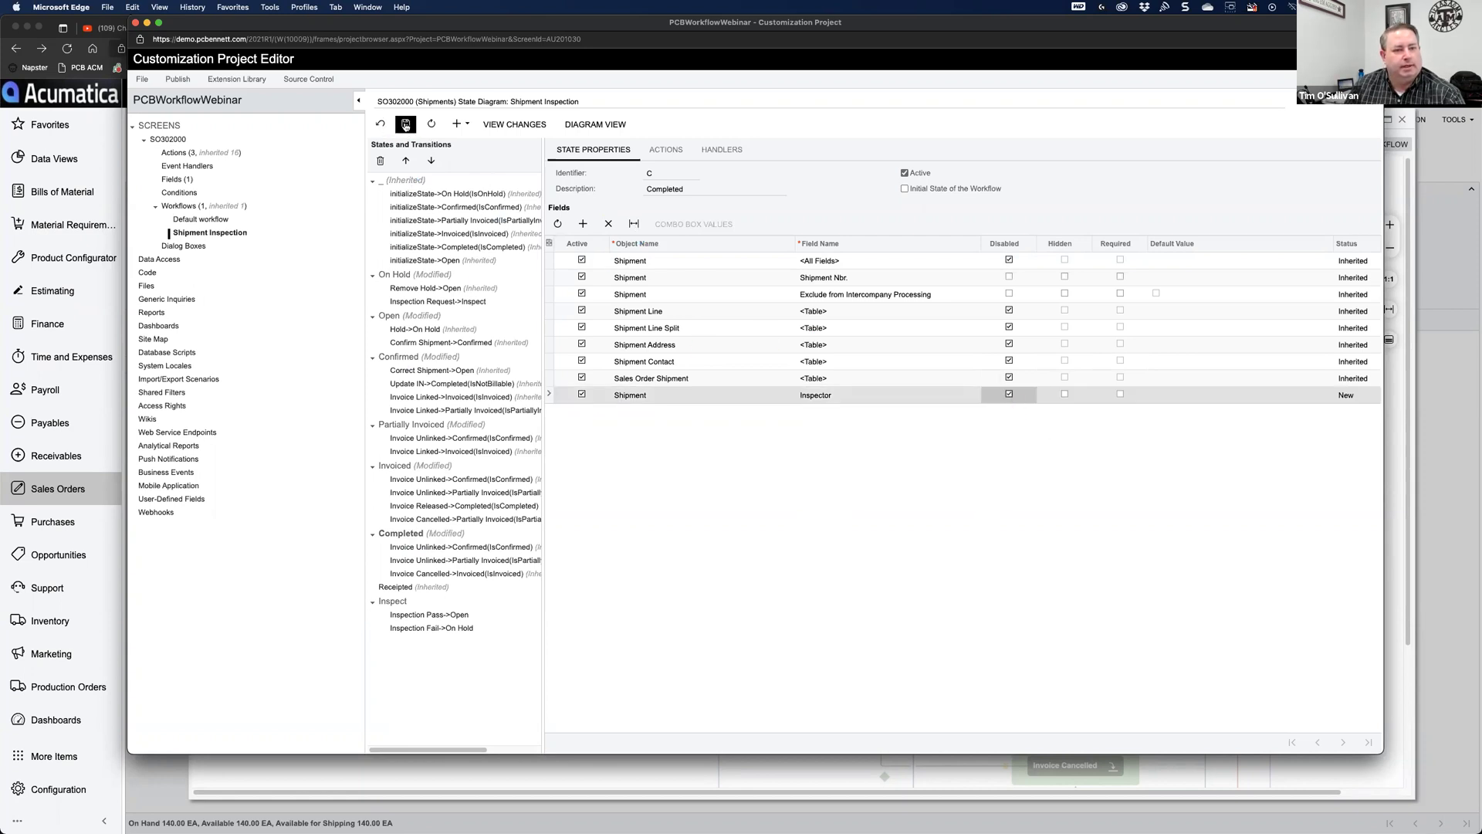
# Step: Add a disabled Inspection Status field to Completed and save
pyautogui.click(583, 224)
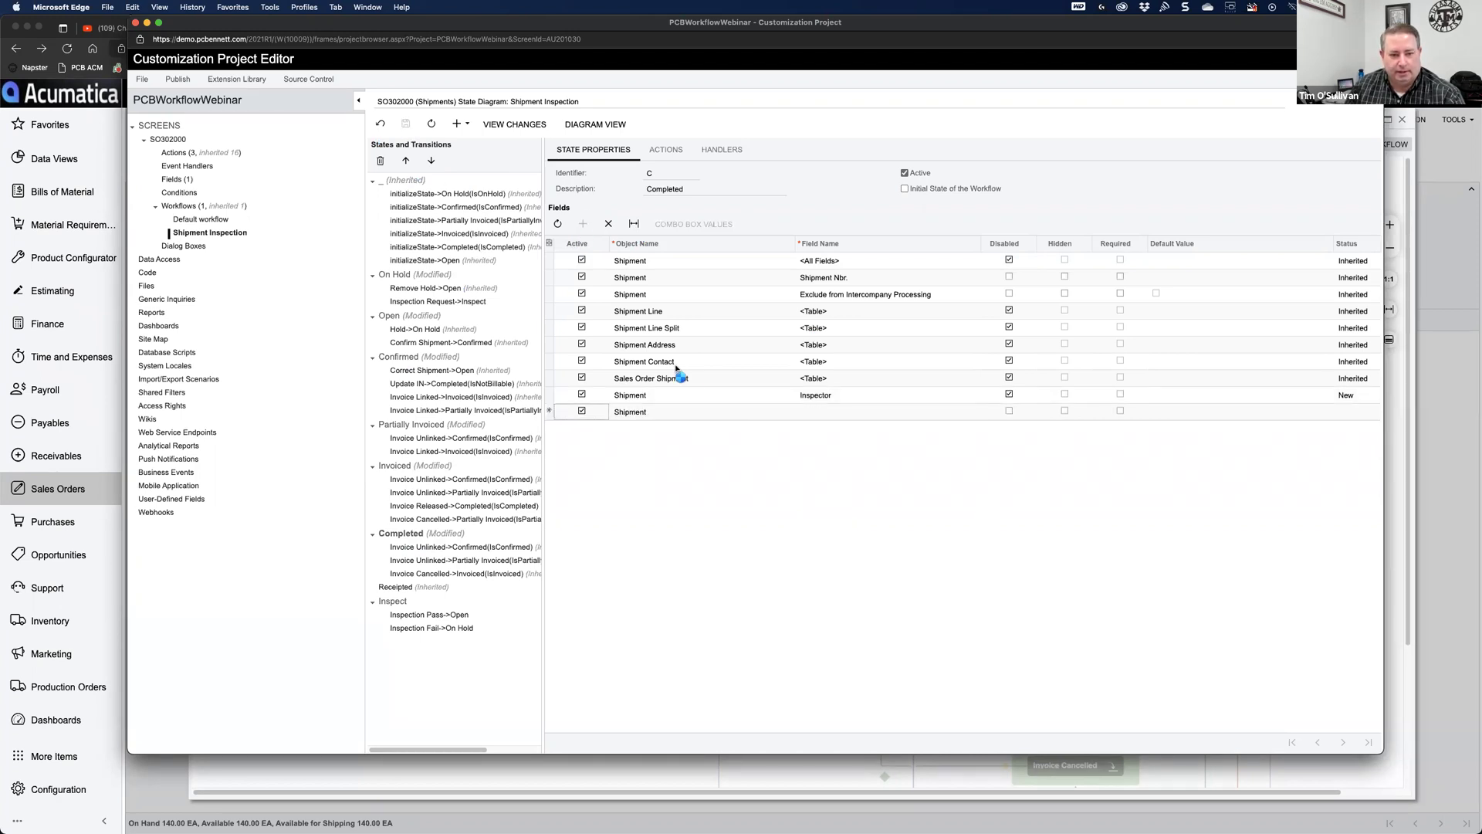
pyautogui.click(837, 412)
pyautogui.write('insp')
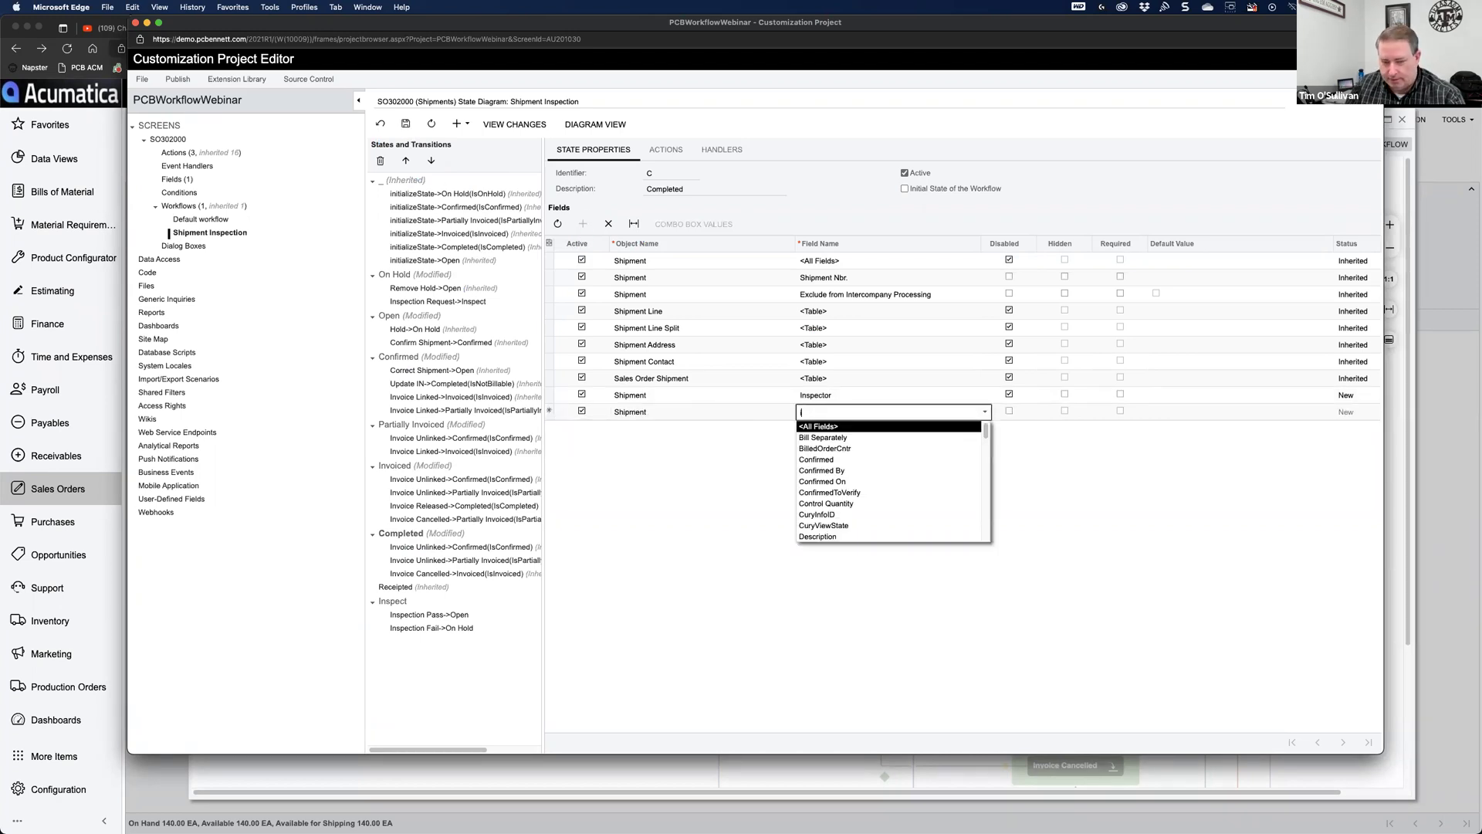
pyautogui.click(874, 426)
pyautogui.click(1009, 412)
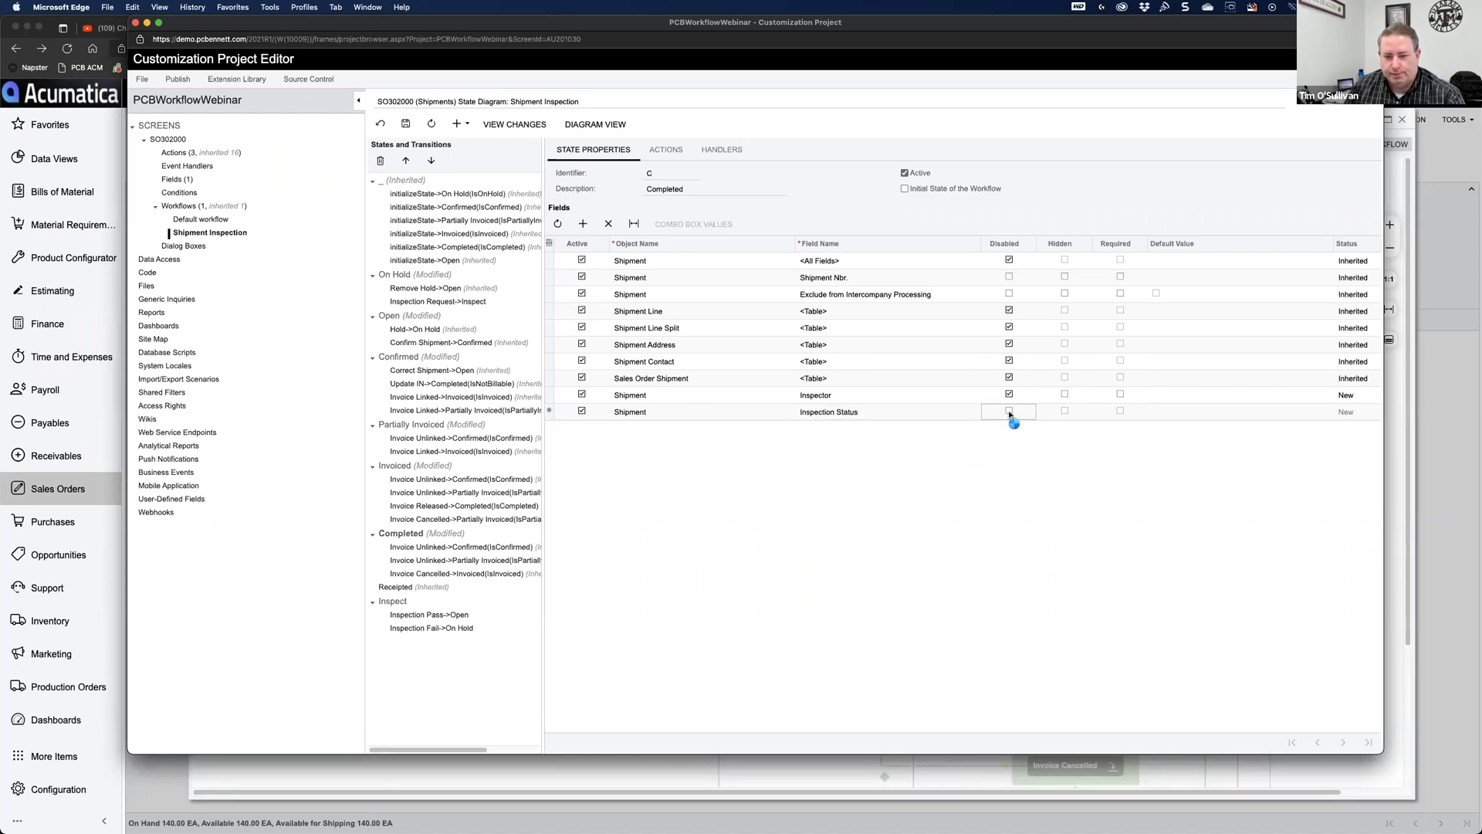
pyautogui.click(1009, 412)
pyautogui.click(403, 125)
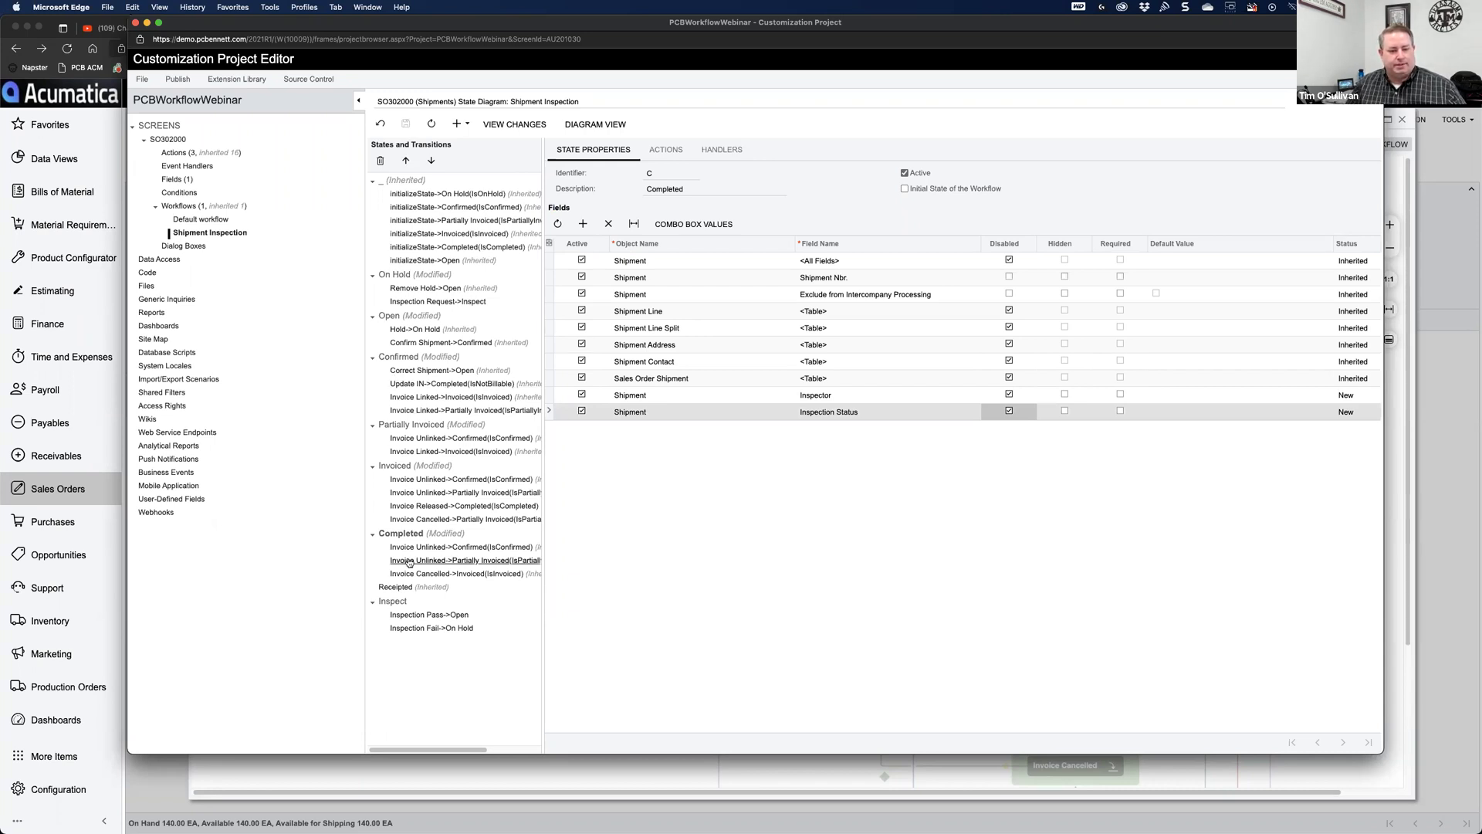
pyautogui.click(395, 606)
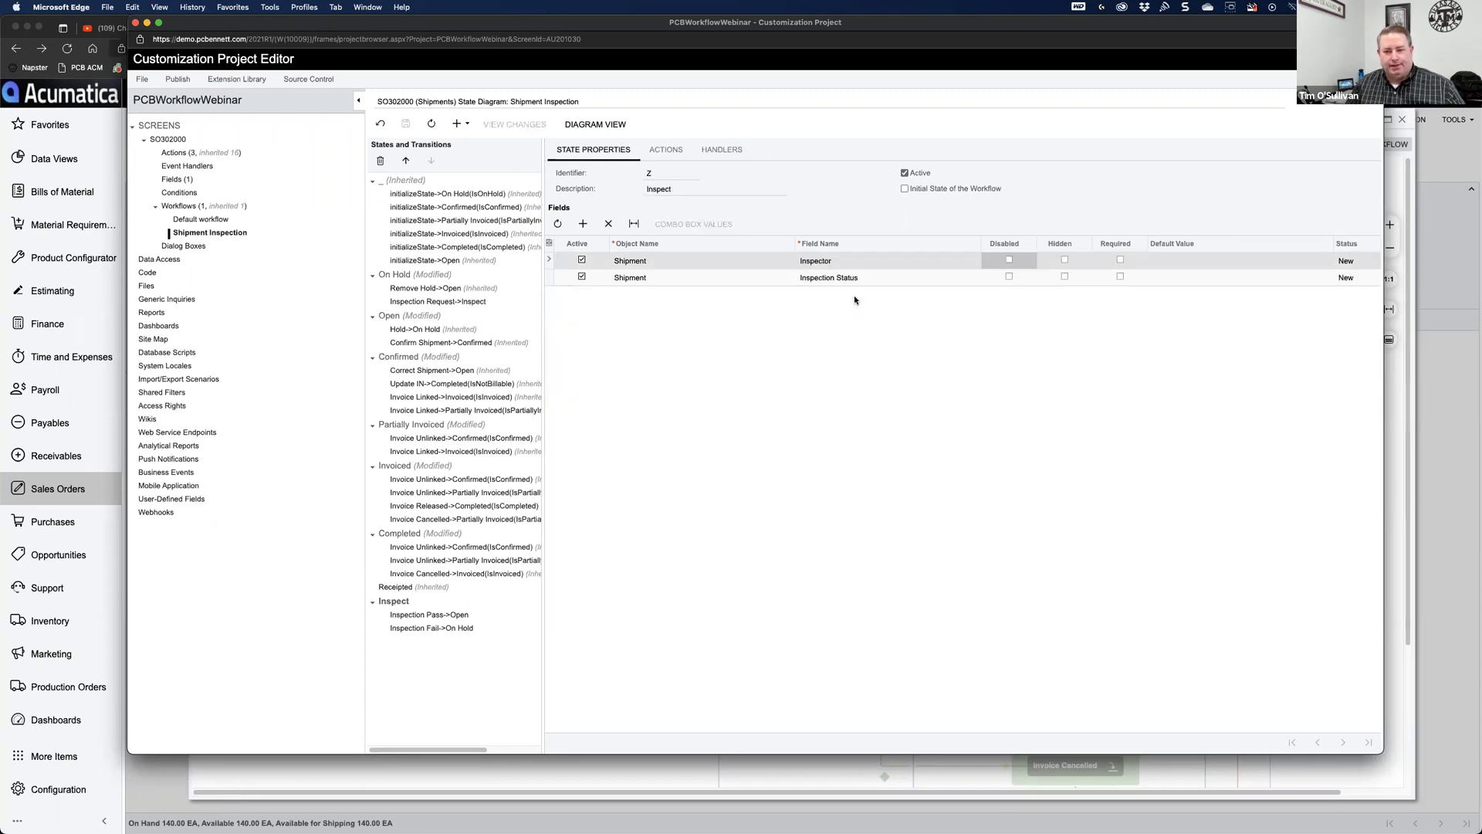
# Step: On the Inspection Pass->Open transition, add a field update setting Inspection Status to Pass, and save
pyautogui.click(442, 616)
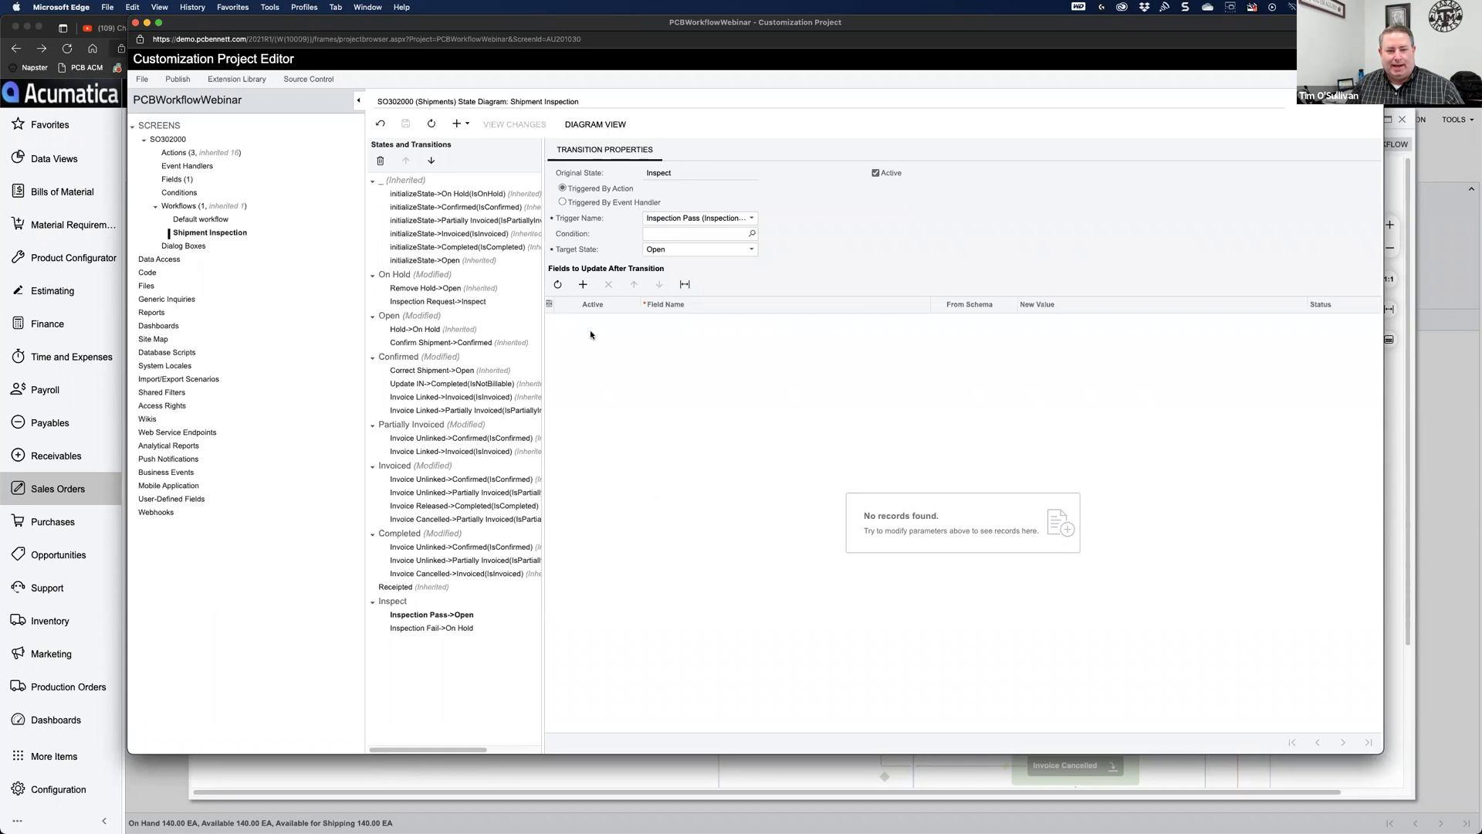
pyautogui.click(583, 284)
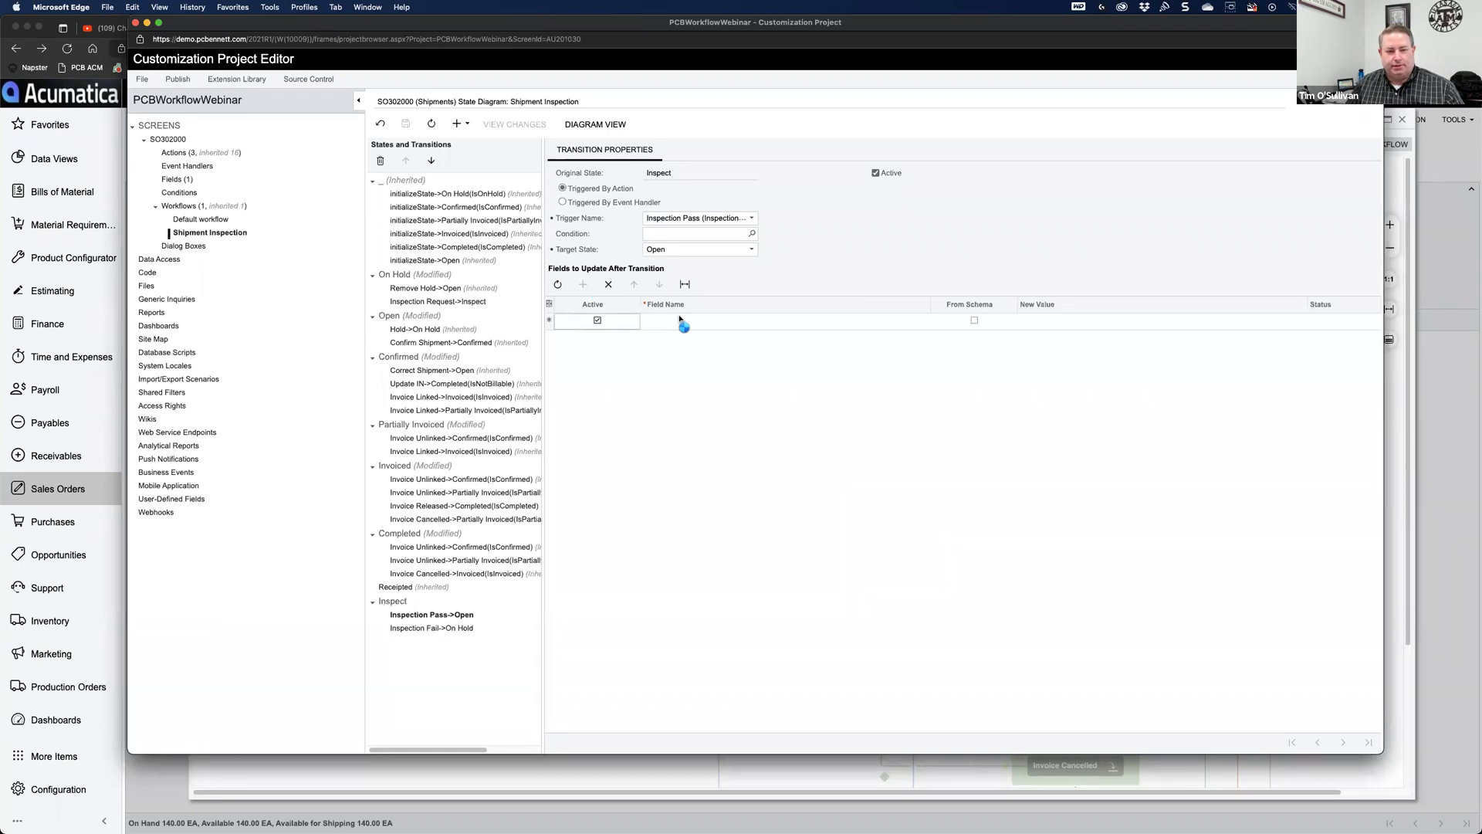
pyautogui.click(744, 323)
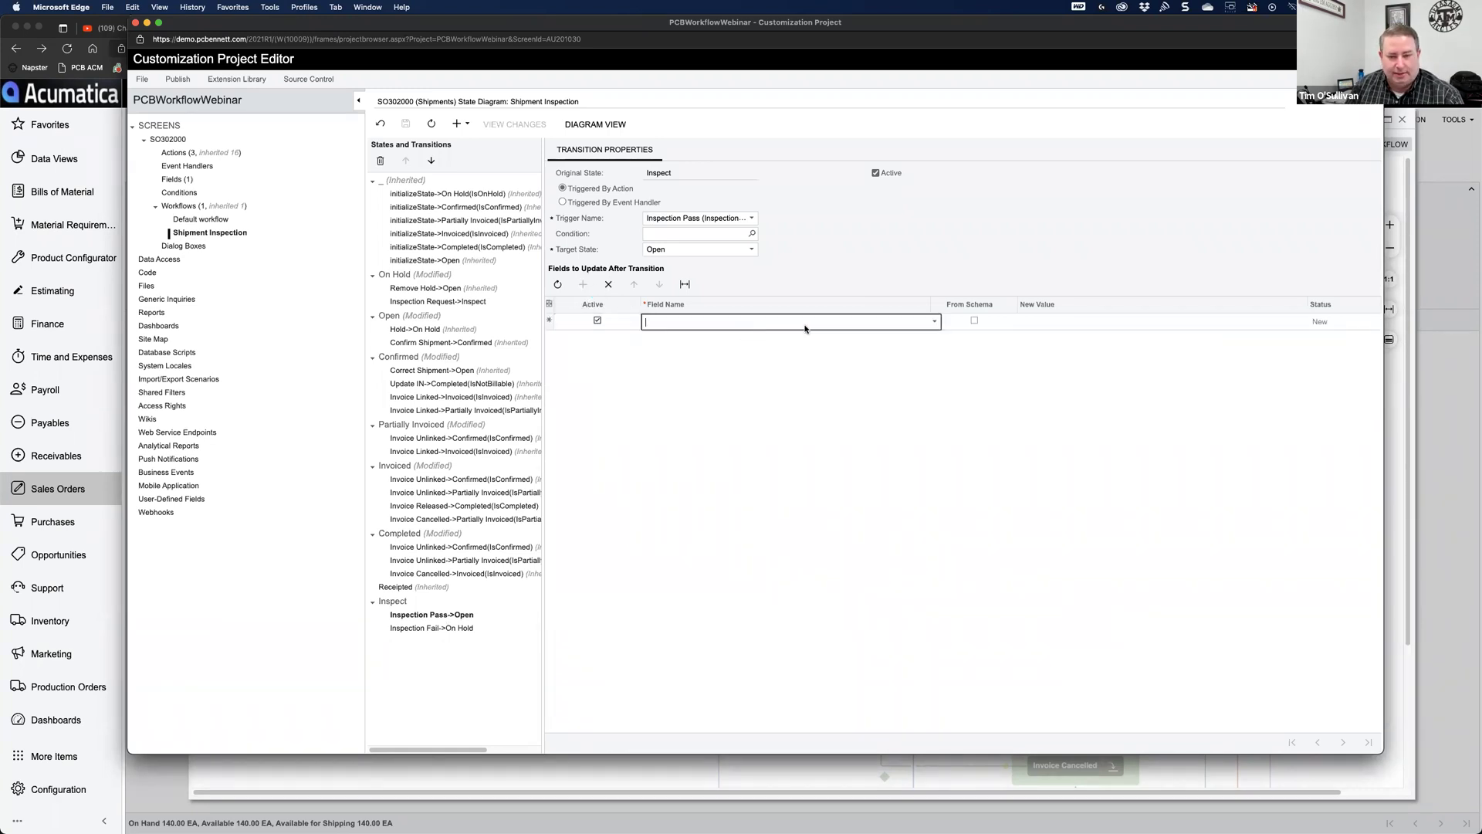
pyautogui.click(935, 322)
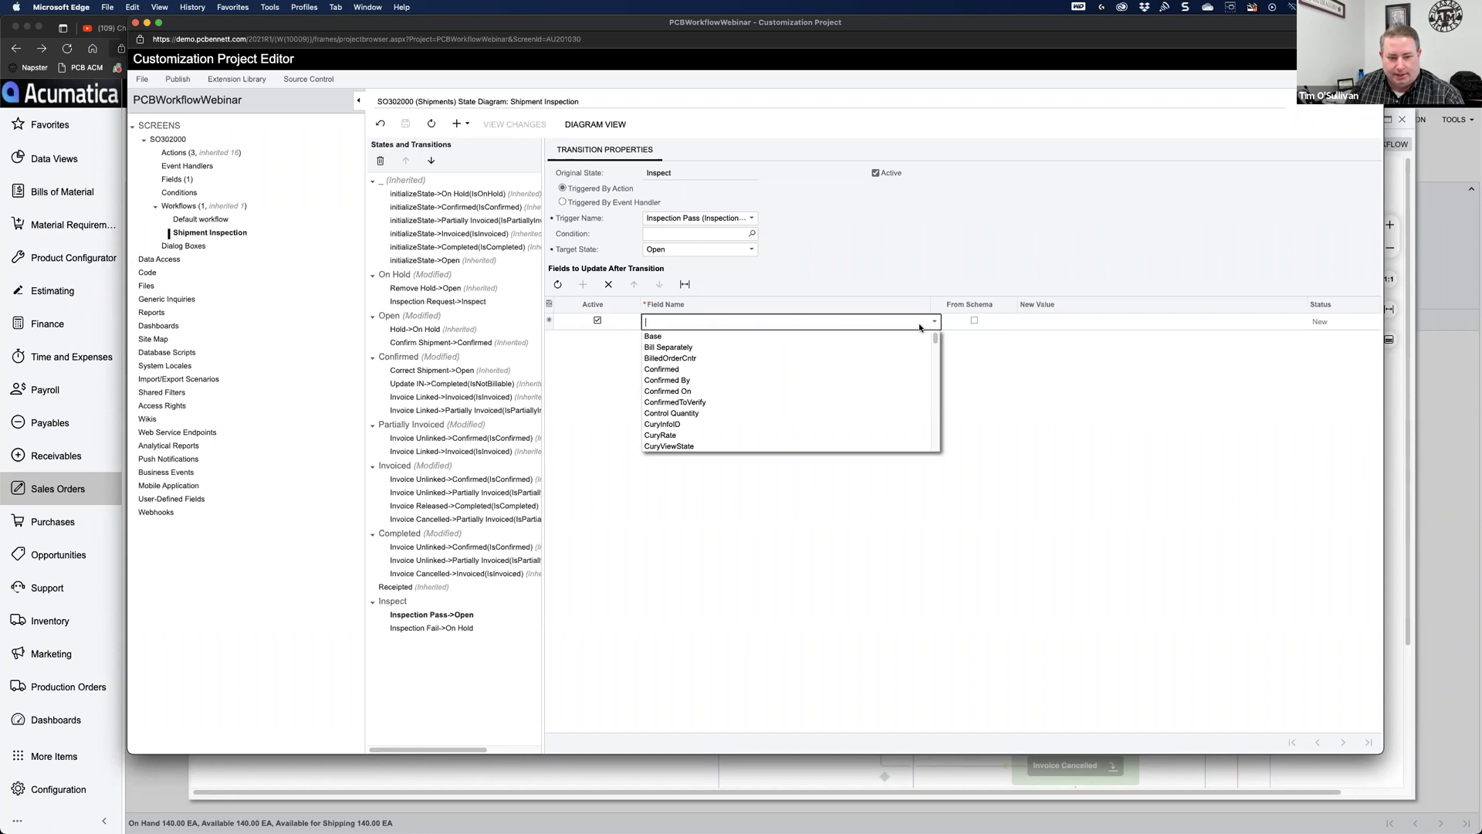
pyautogui.write('ins')
pyautogui.press('Tab')
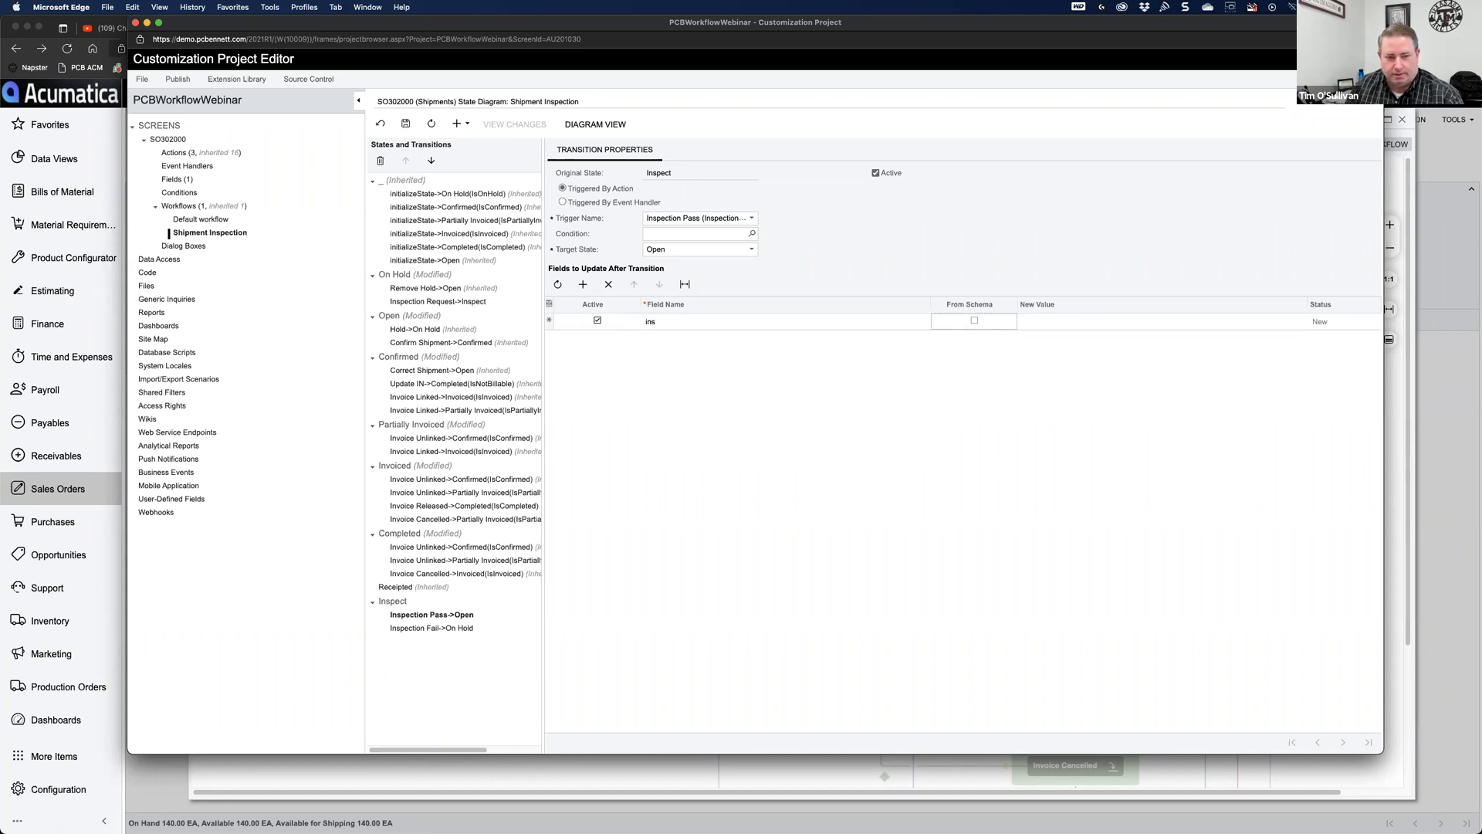
pyautogui.click(679, 325)
pyautogui.write('insp')
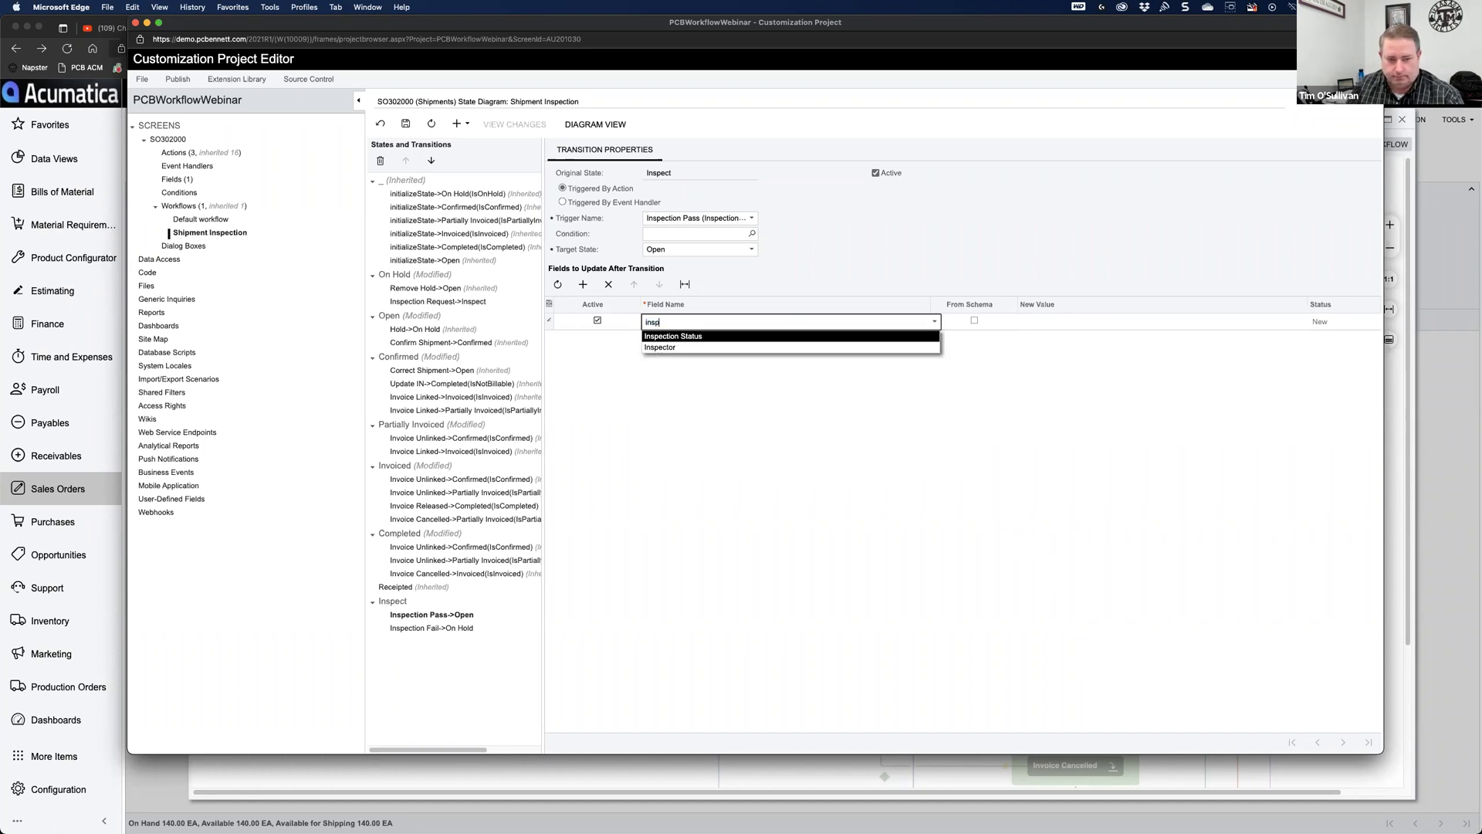
pyautogui.click(677, 336)
pyautogui.click(975, 323)
pyautogui.click(974, 321)
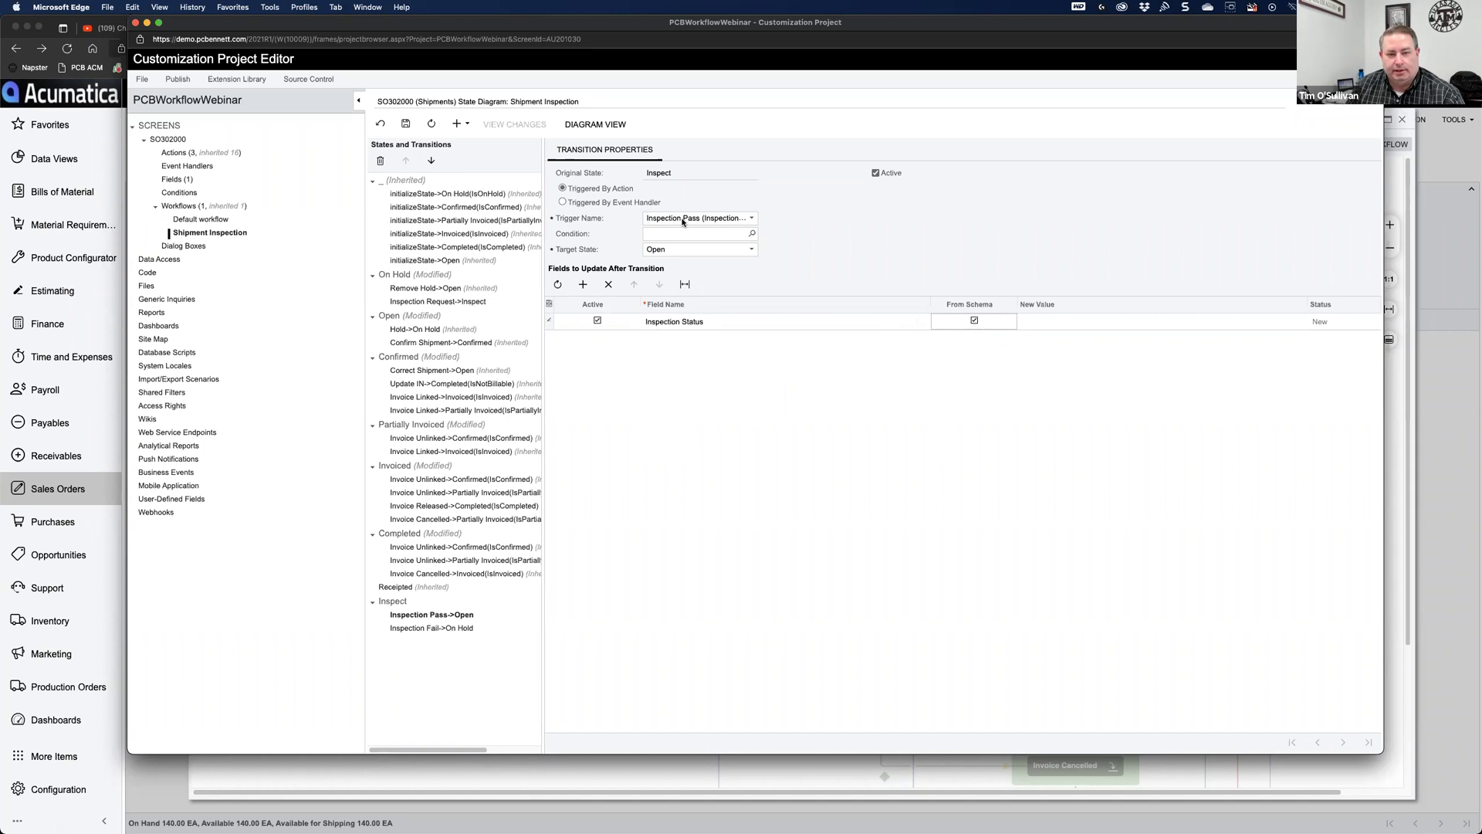
pyautogui.click(1156, 323)
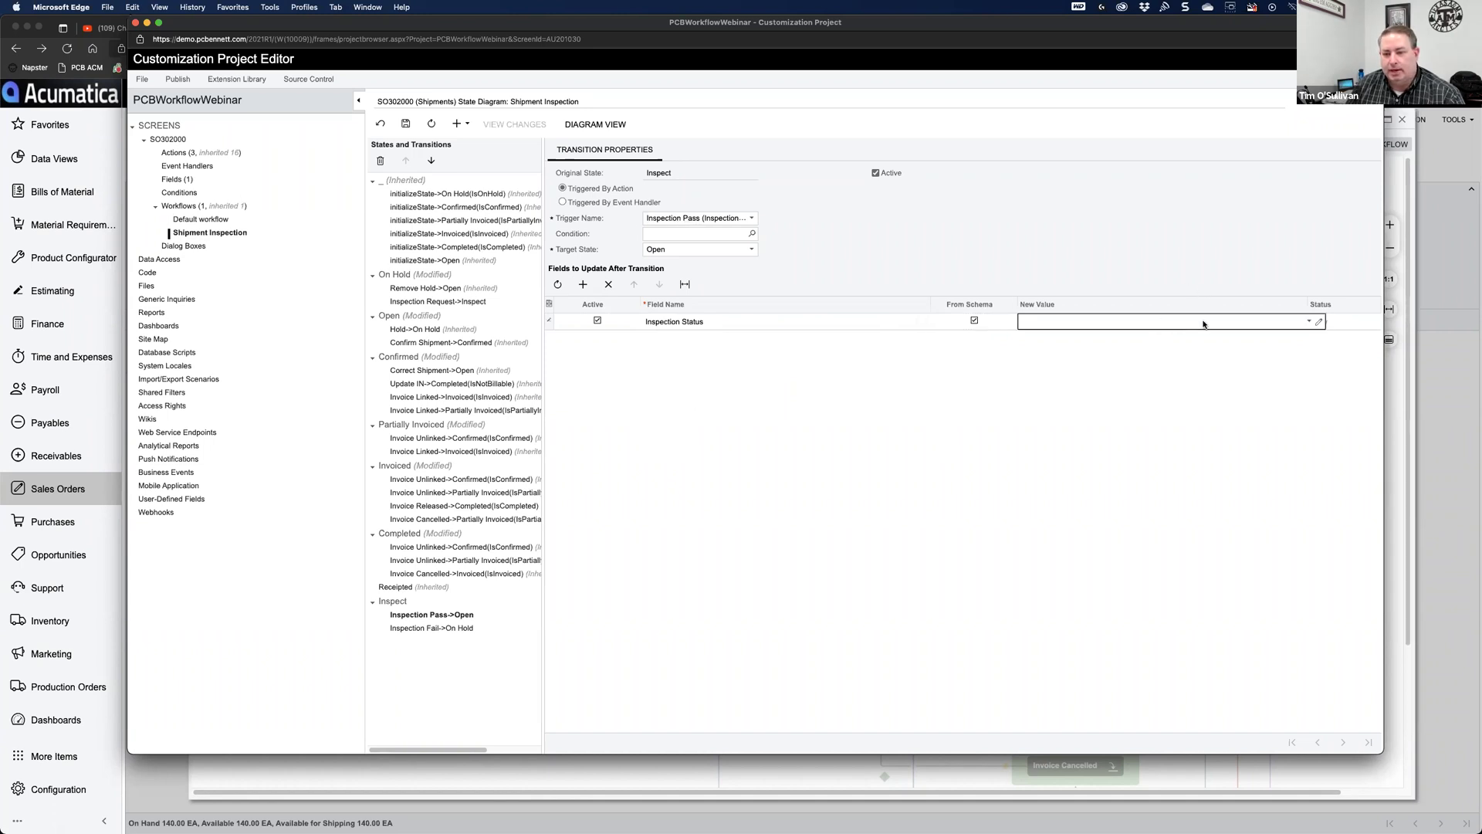
pyautogui.click(1135, 321)
pyautogui.click(1078, 337)
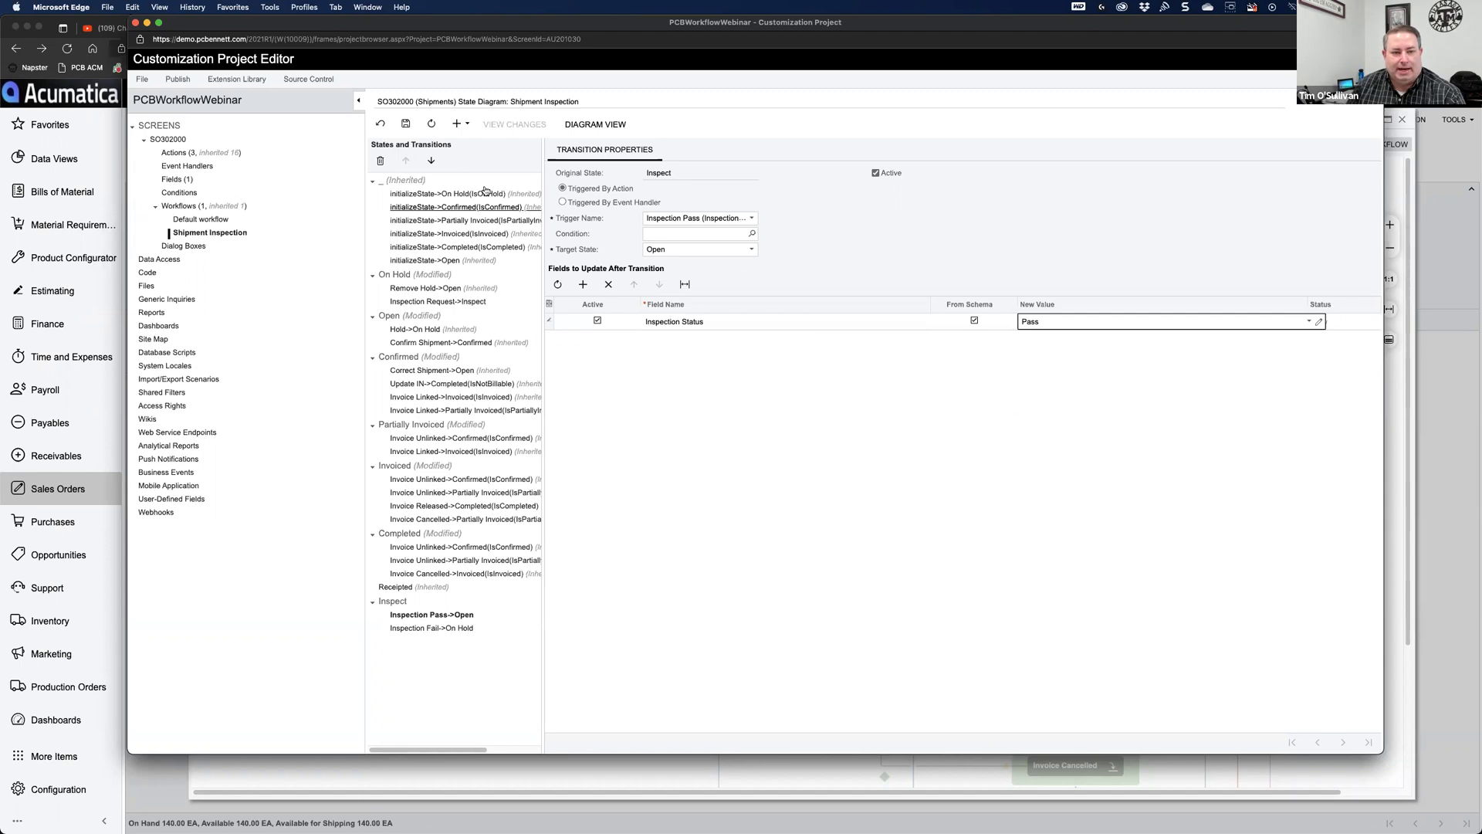
pyautogui.click(407, 125)
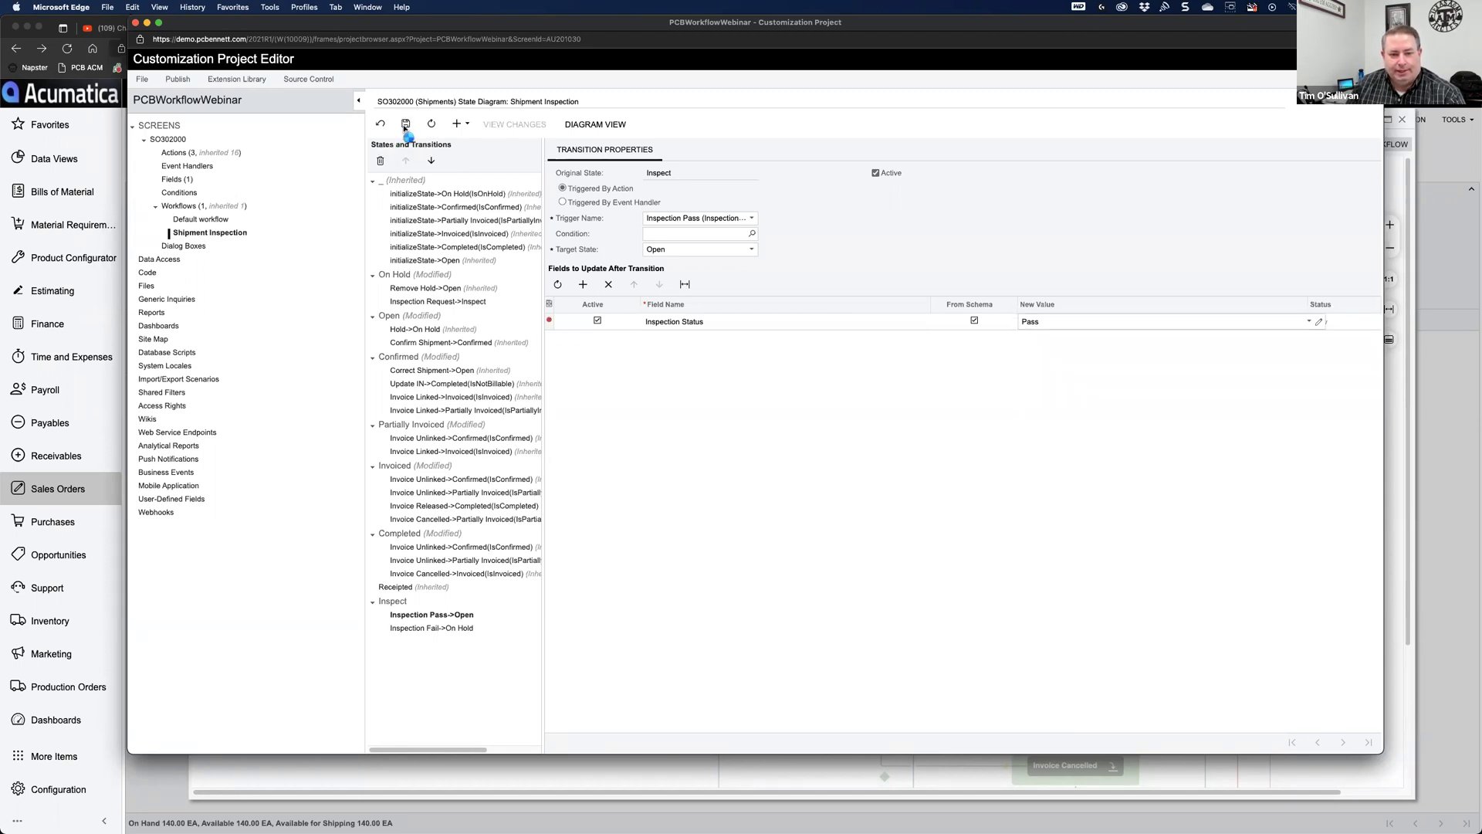
# Step: Add a second field update for Inspector, entering the inspector's employee ID as its value
pyautogui.click(583, 286)
pyautogui.click(729, 340)
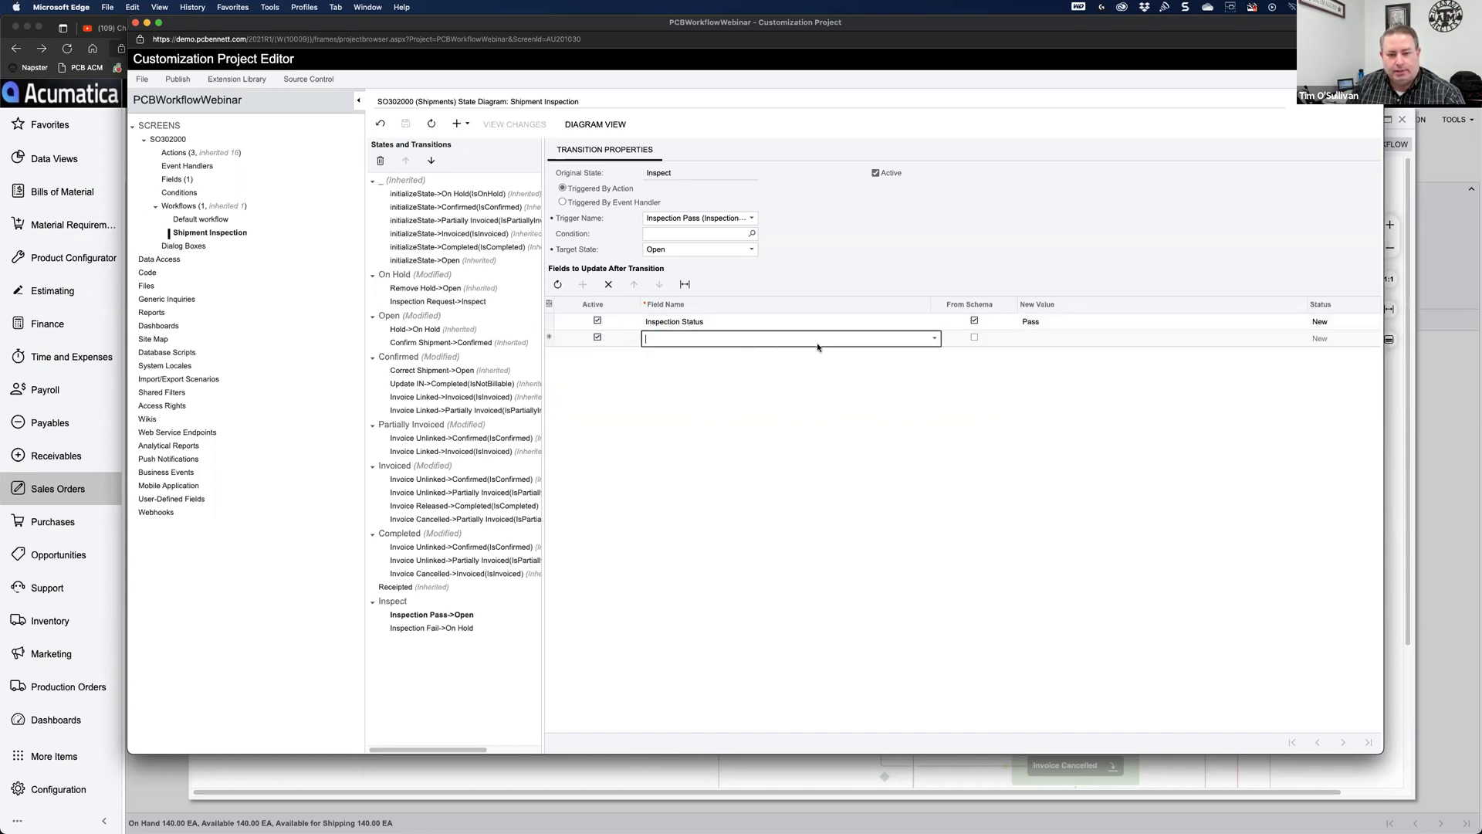
pyautogui.click(935, 339)
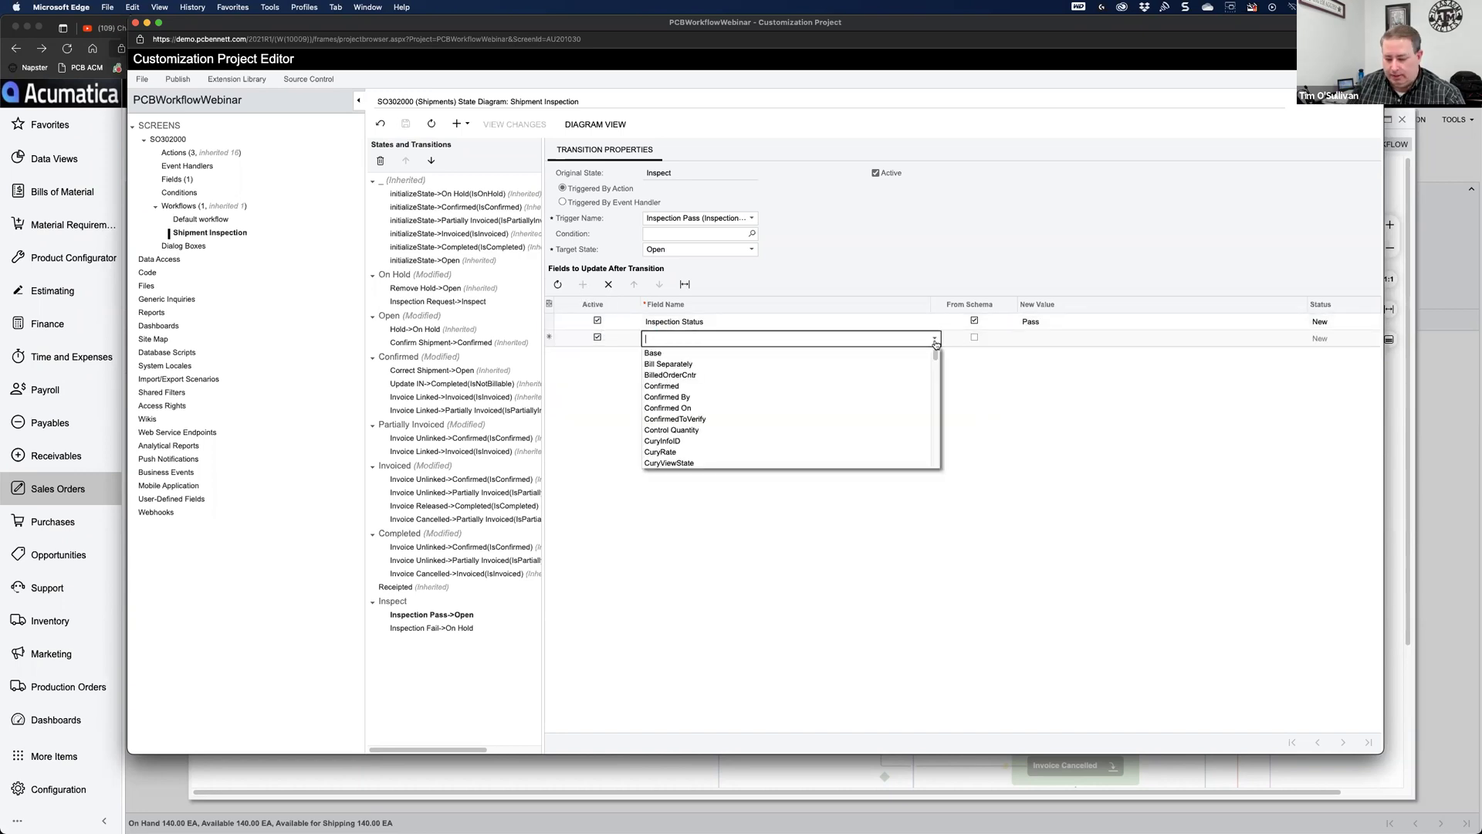
pyautogui.write('insp')
pyautogui.click(932, 364)
pyautogui.click(974, 338)
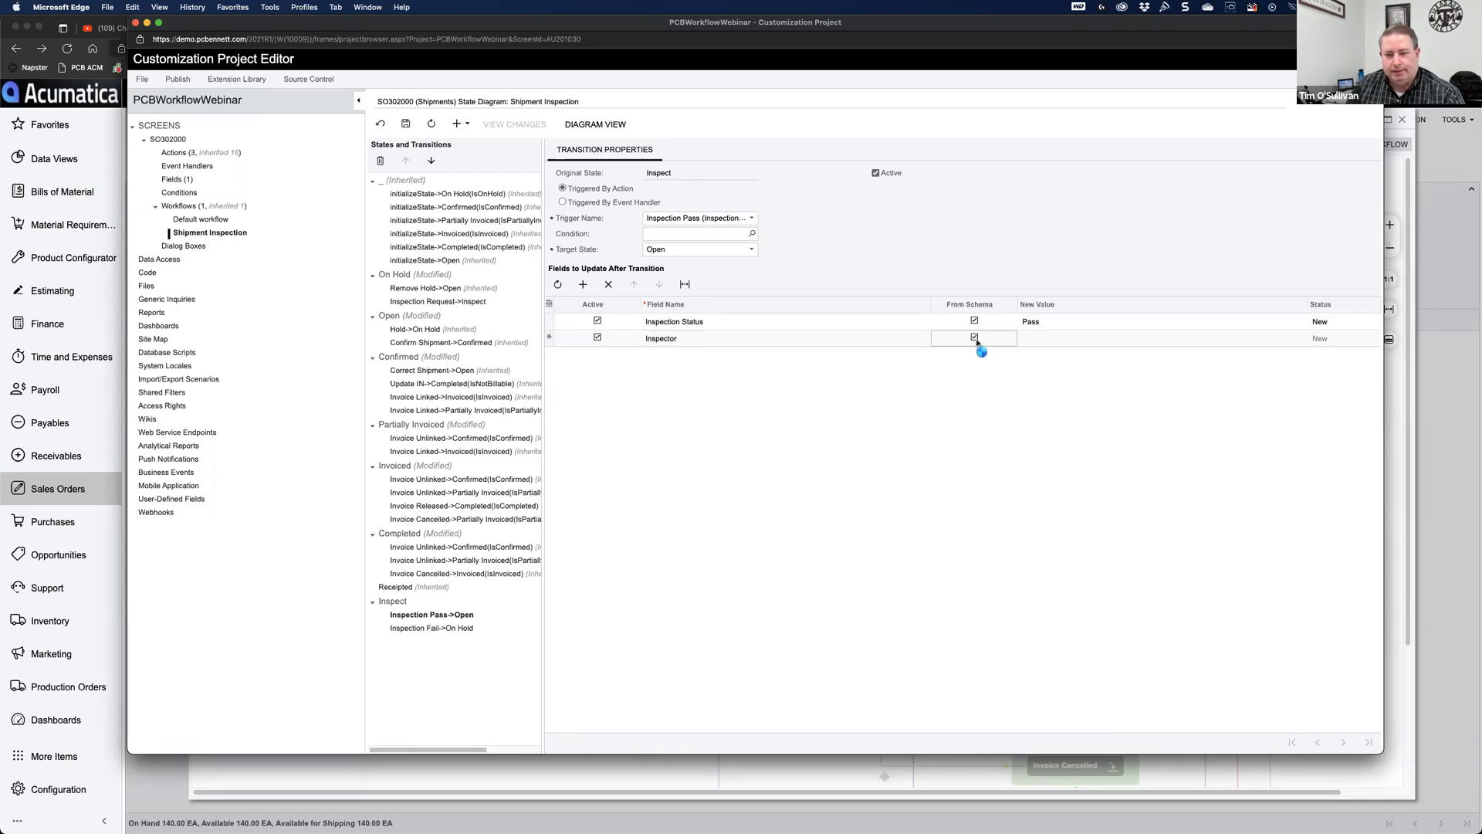
pyautogui.press('Tab')
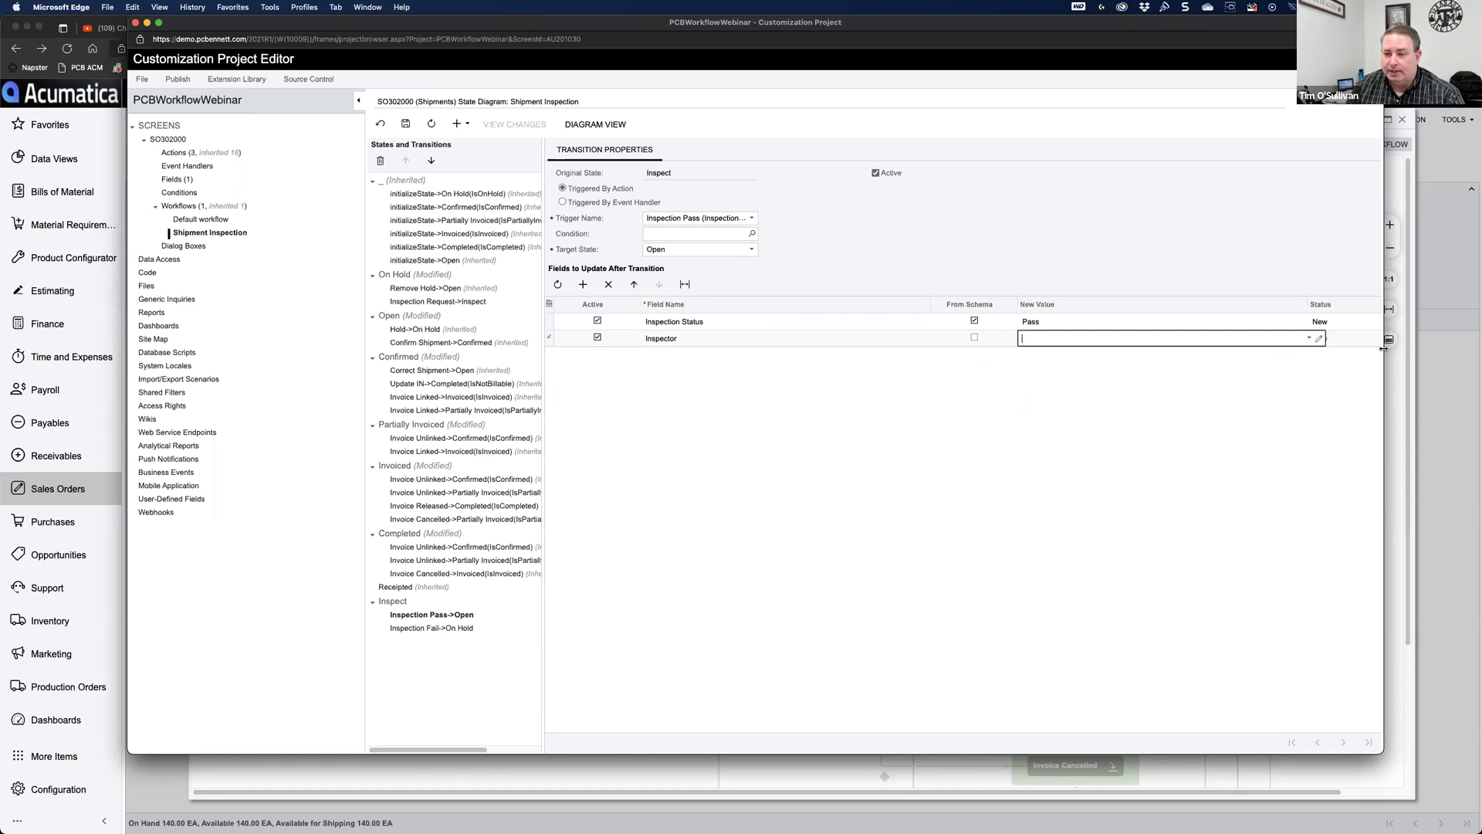
pyautogui.click(1310, 338)
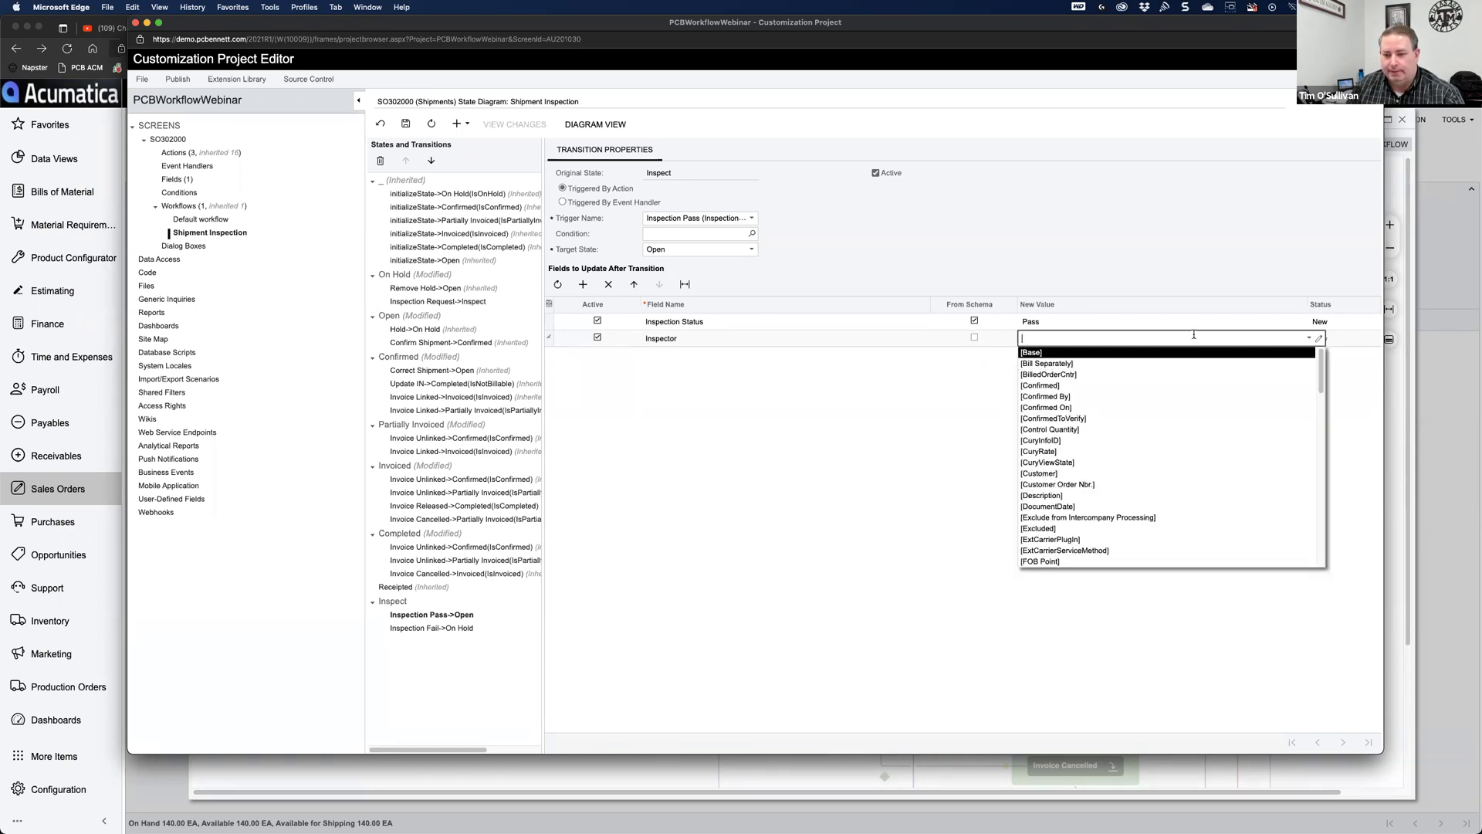
pyautogui.write('EP')
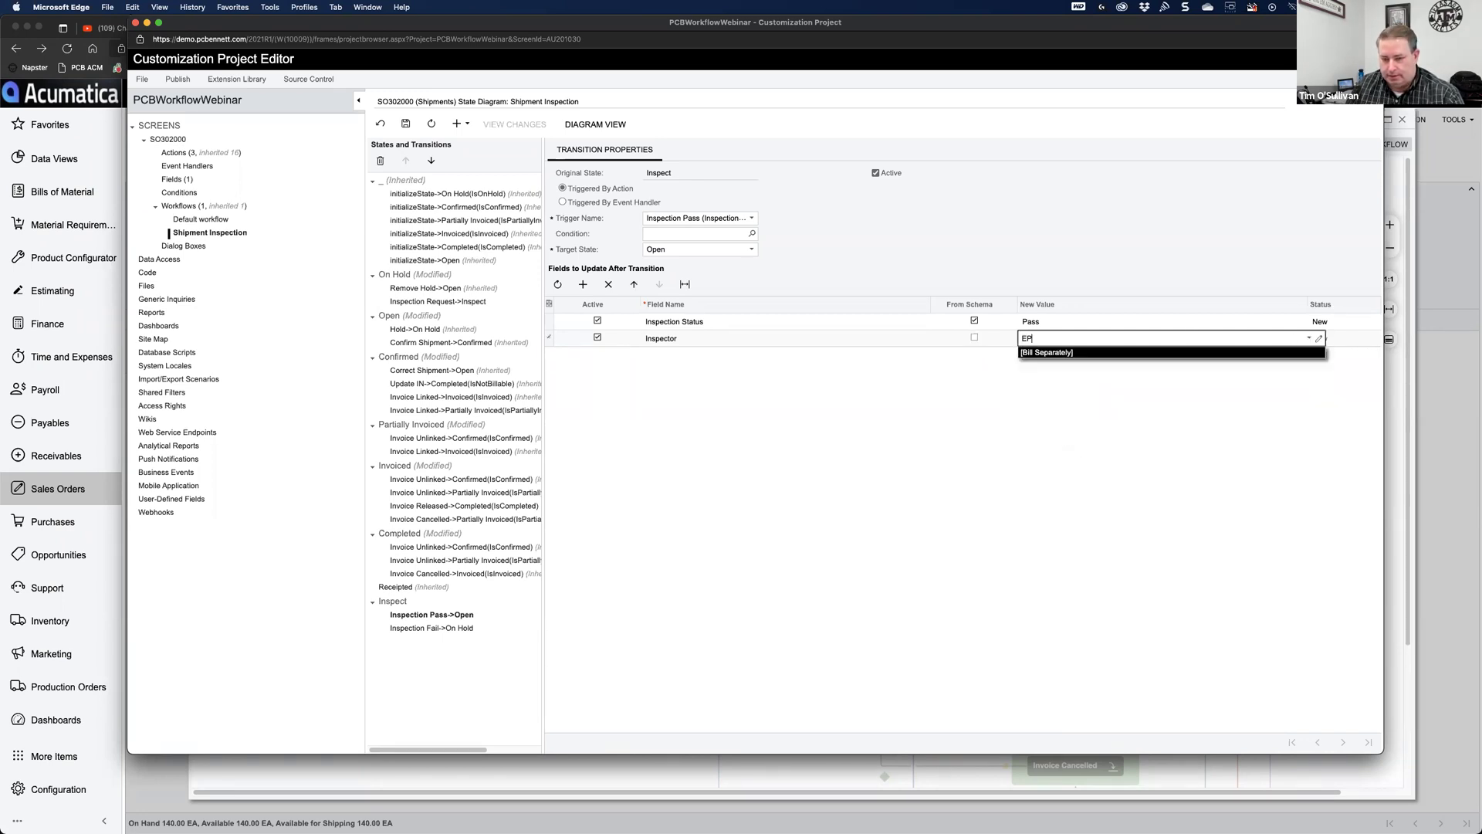
pyautogui.write('0000002')
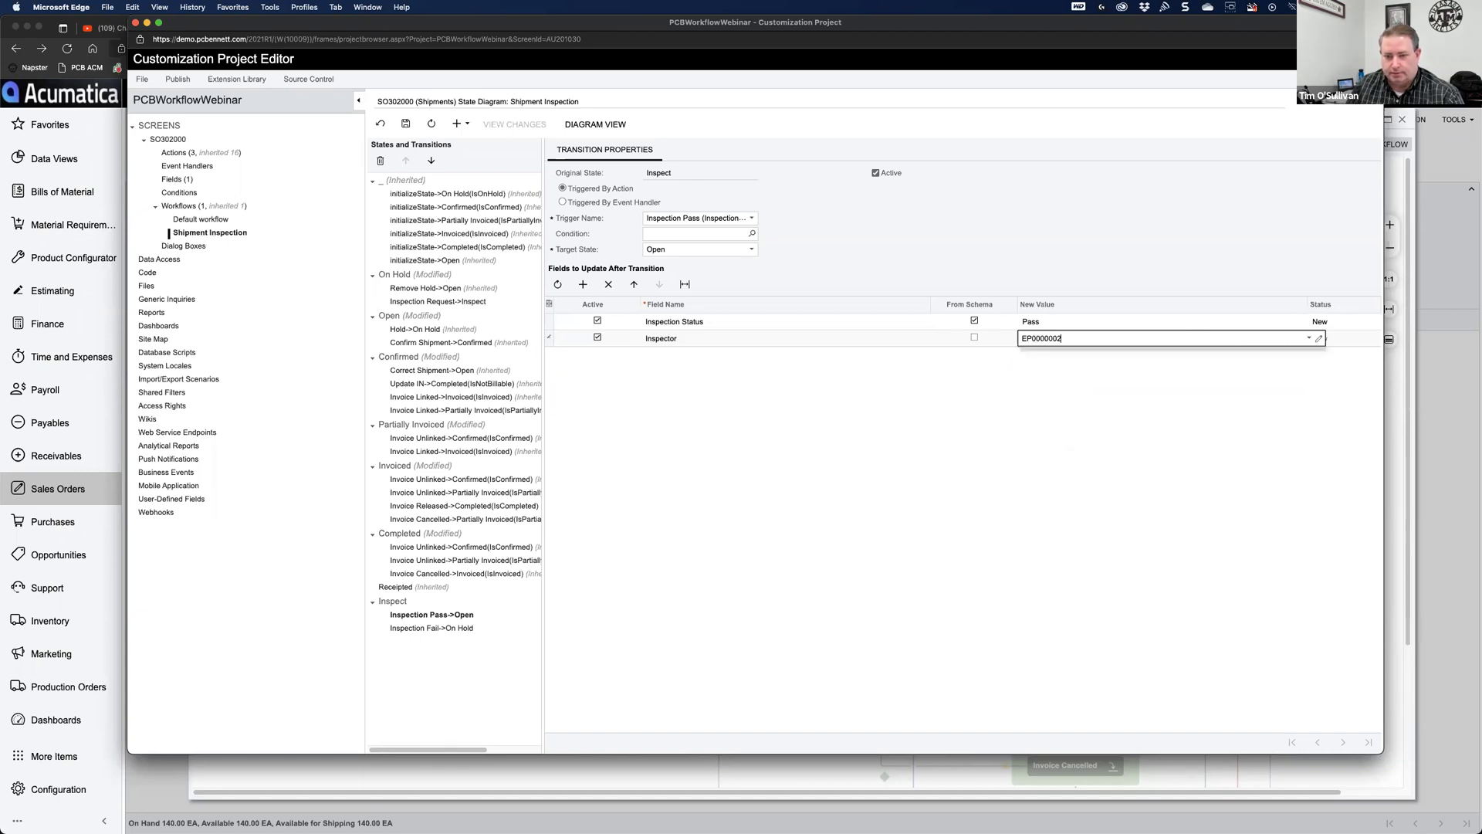
pyautogui.press('Tab')
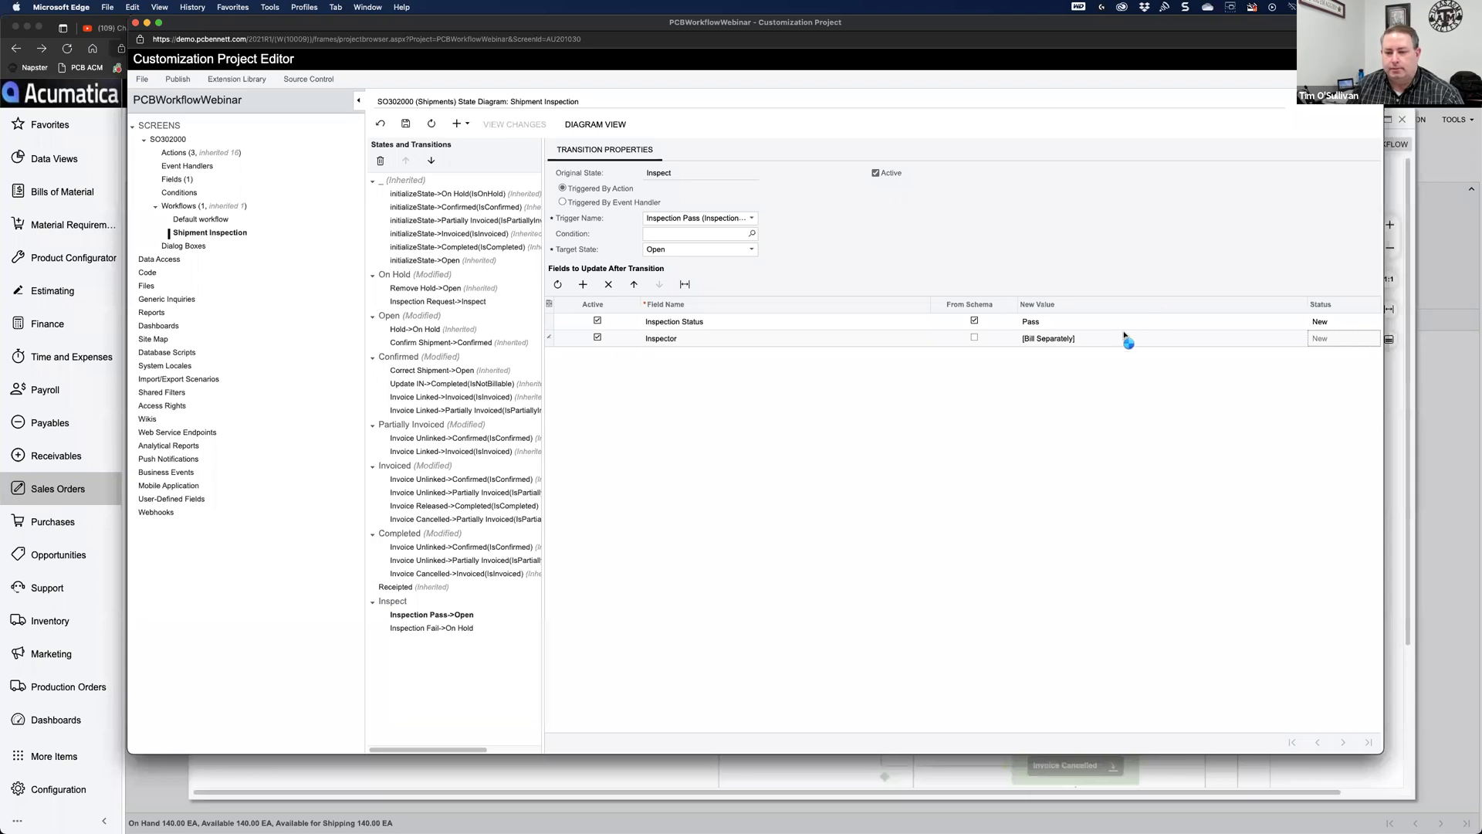
# Step: Confirm the Inspector new value from the schema and save the Pass transition
pyautogui.click(975, 338)
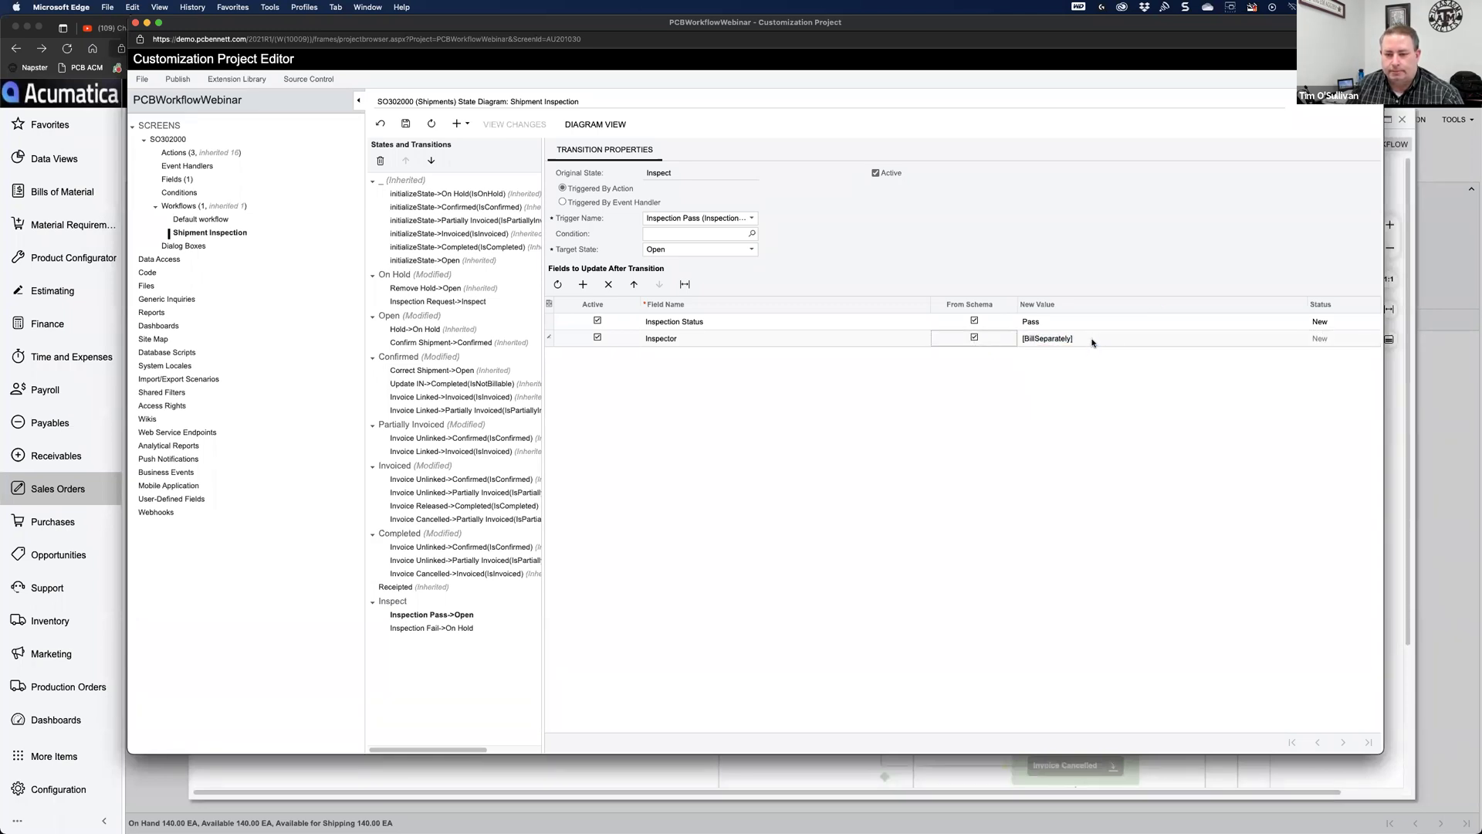
pyautogui.click(1091, 342)
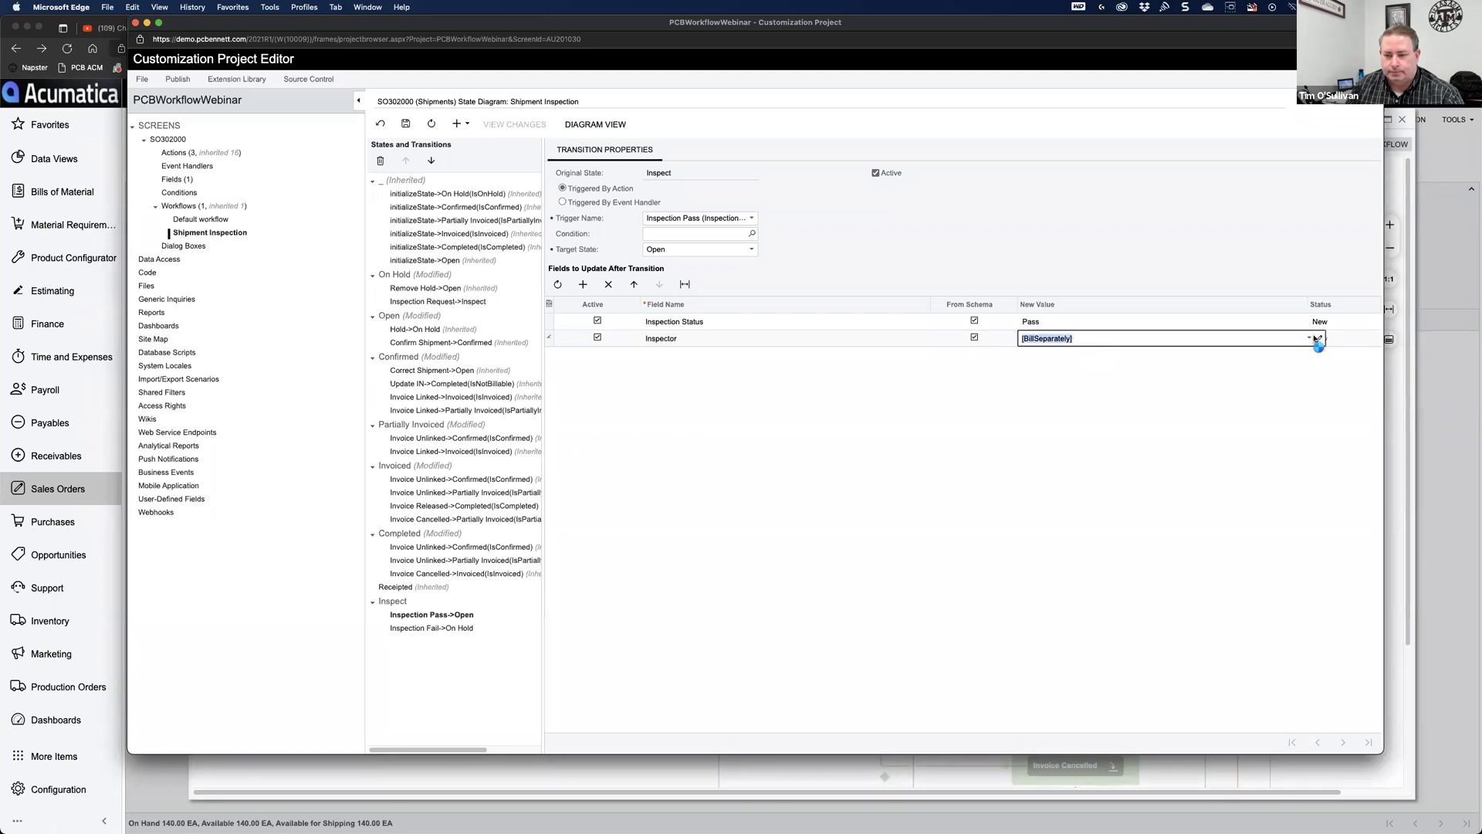
pyautogui.click(1311, 340)
pyautogui.click(1308, 584)
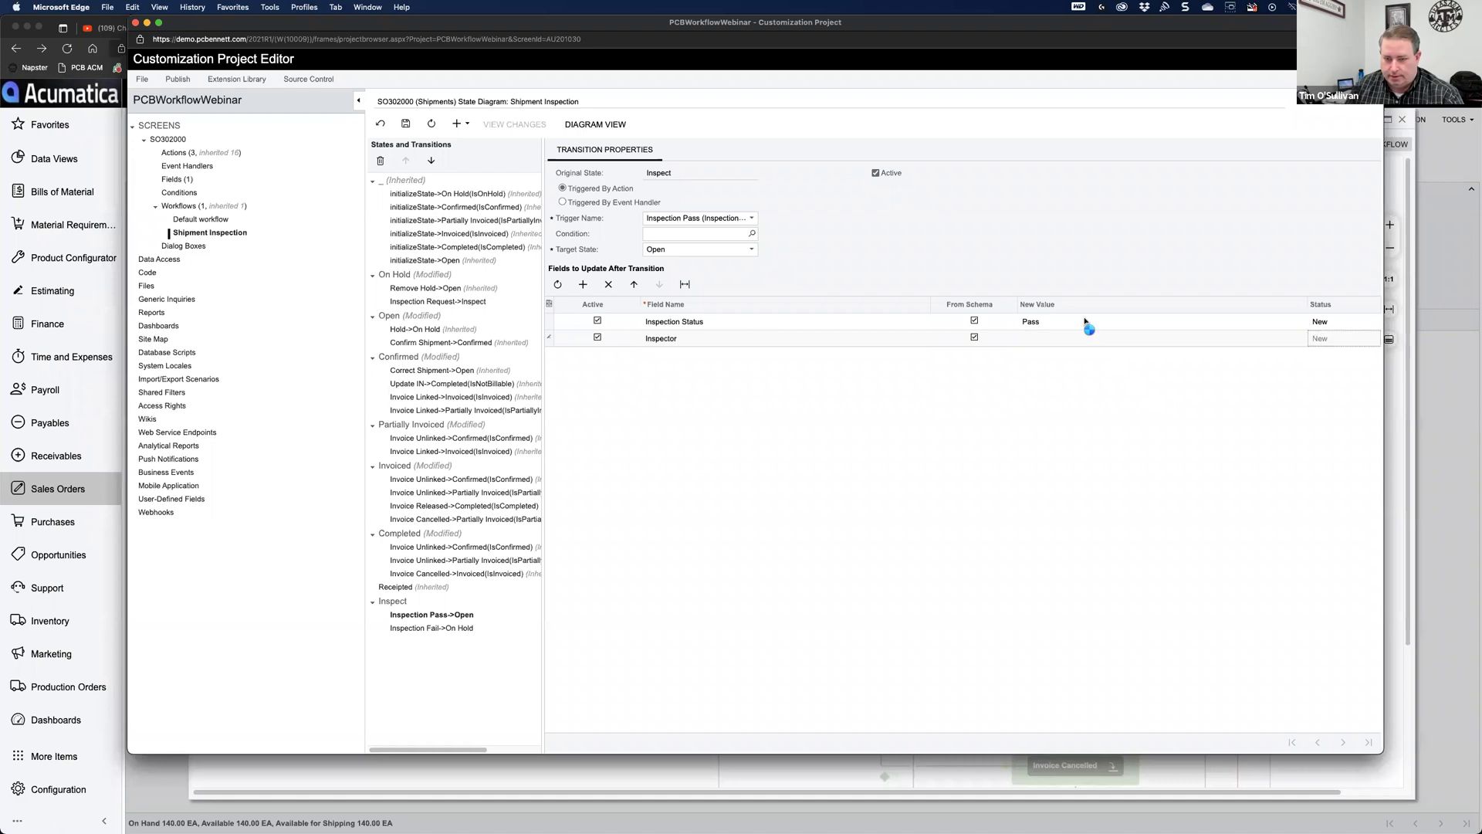
pyautogui.click(1137, 341)
pyautogui.click(1310, 339)
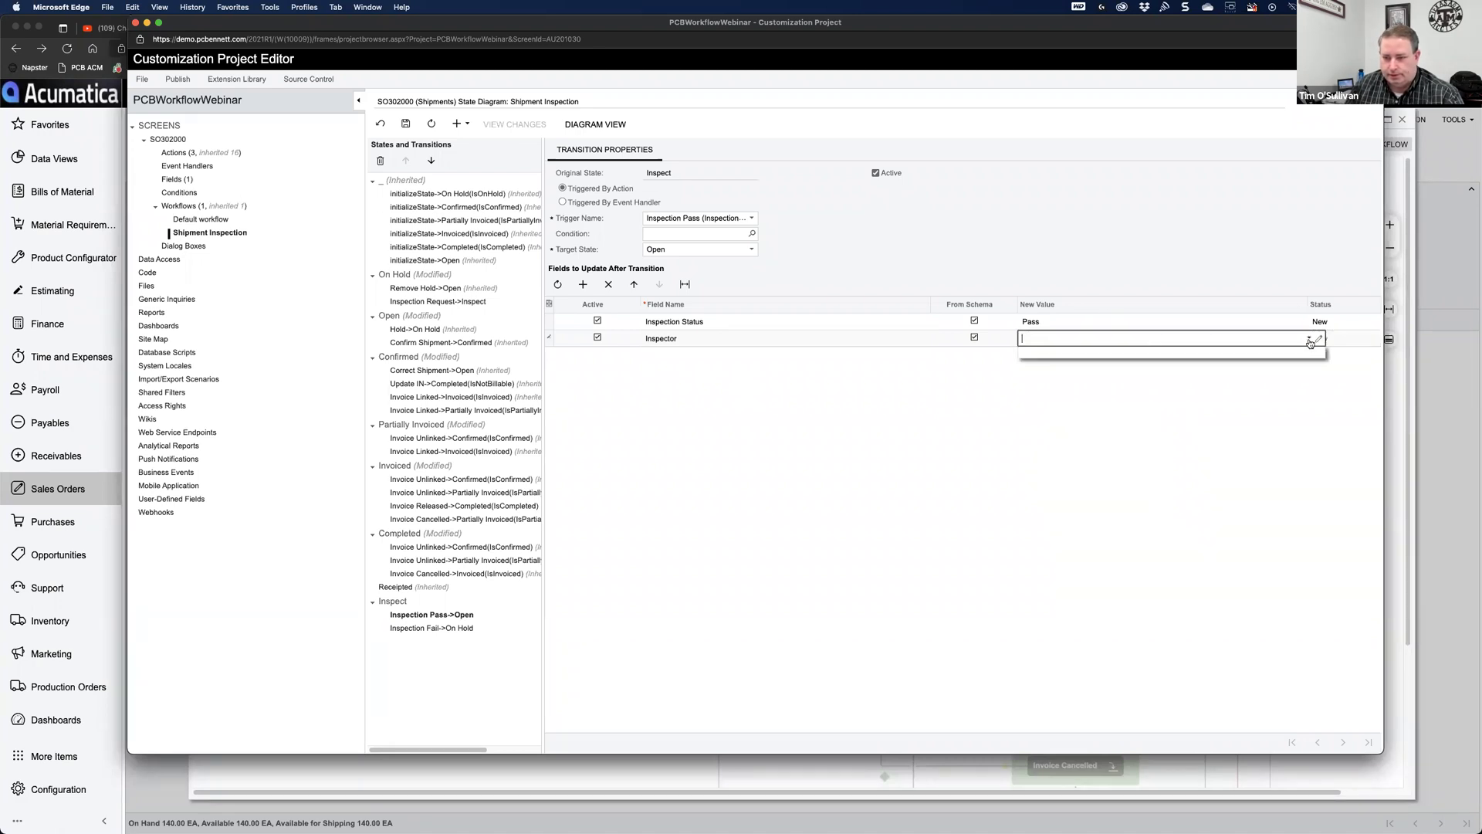
pyautogui.click(1310, 341)
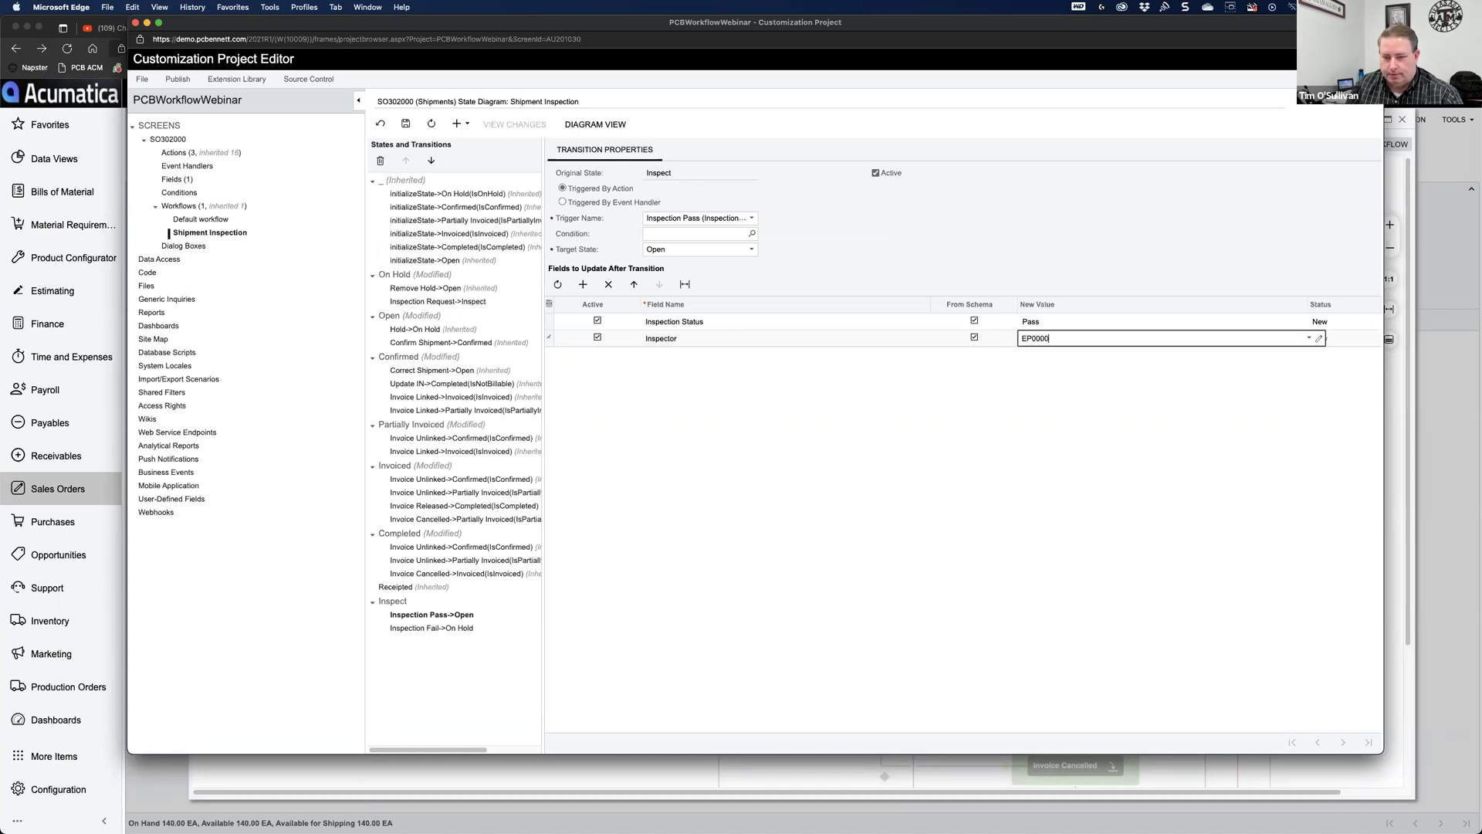
pyautogui.press('Tab')
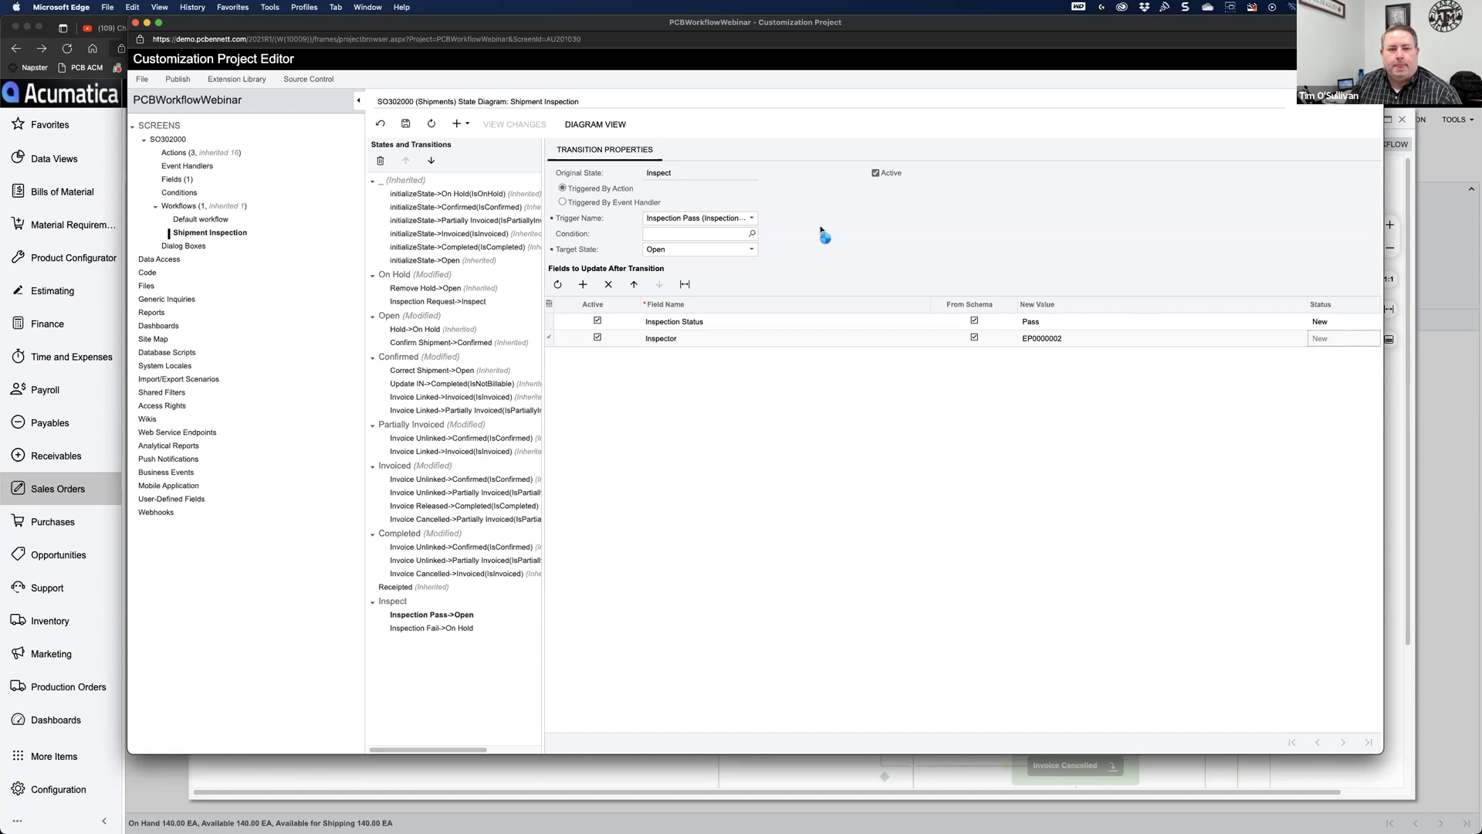
pyautogui.click(404, 124)
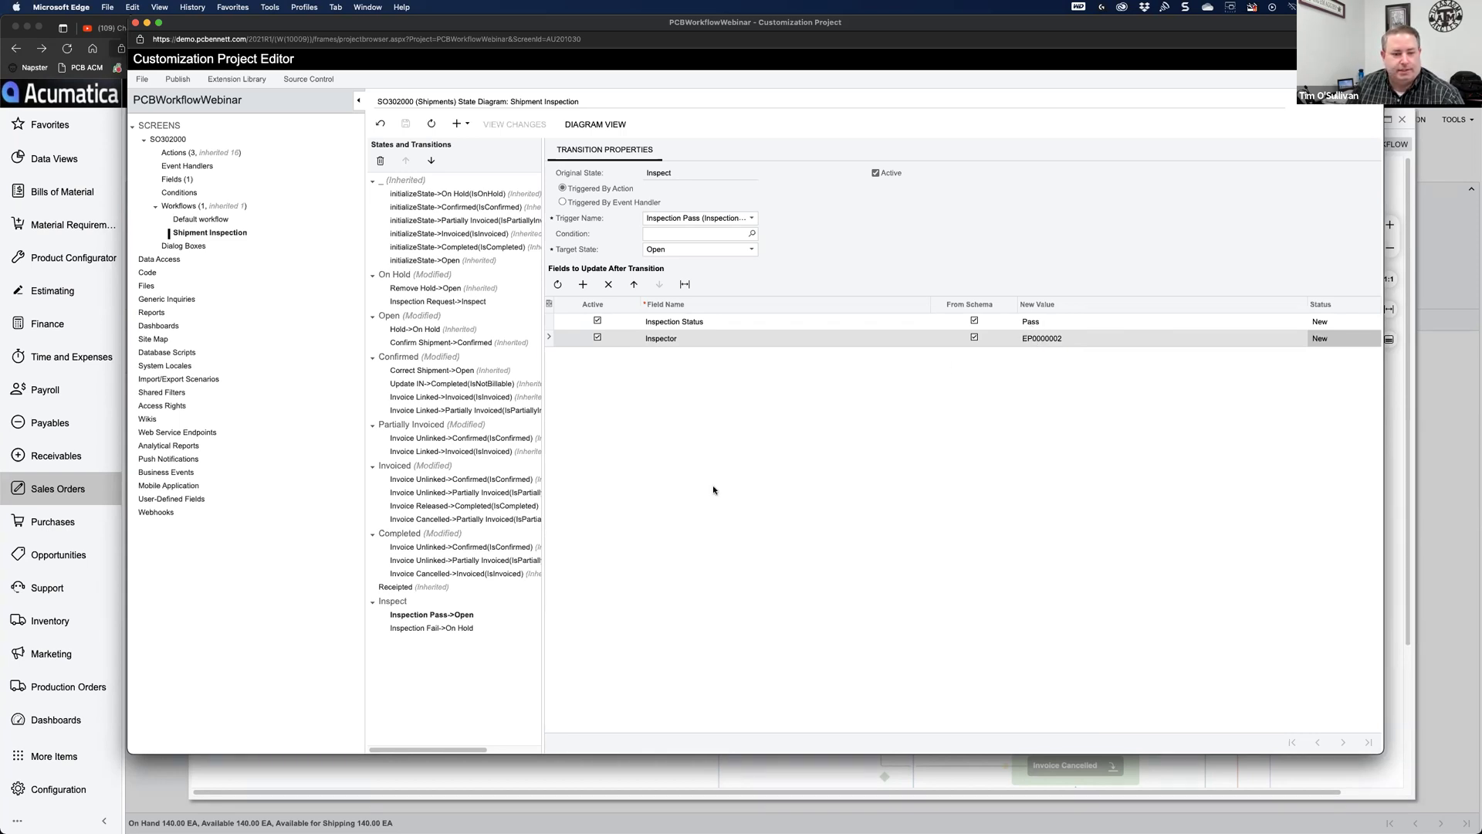
# Step: On the Inspection Fail->On Hold transition, add a From Schema field update setting Inspection Status to Fail
pyautogui.click(426, 628)
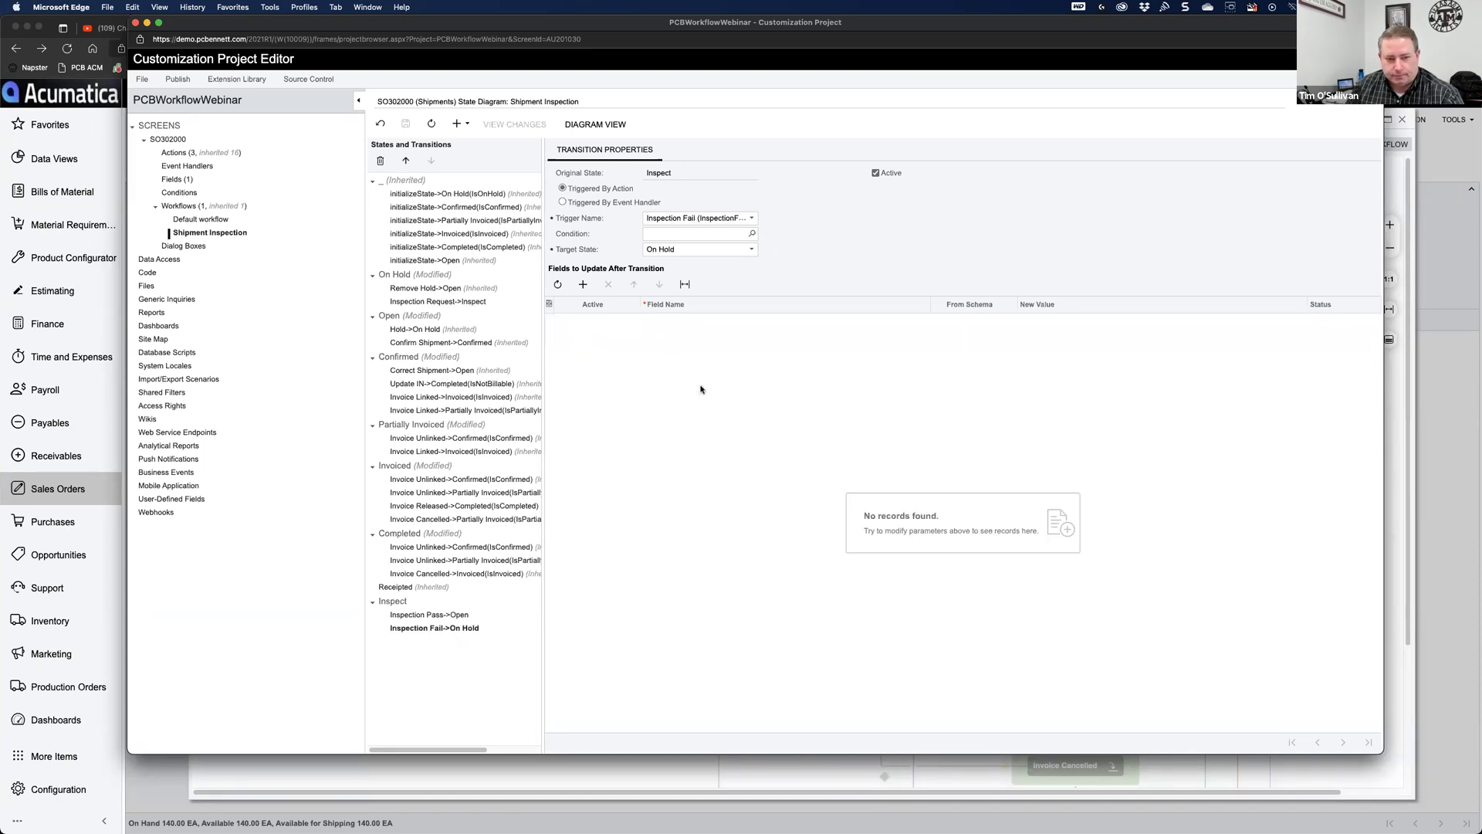
pyautogui.click(583, 284)
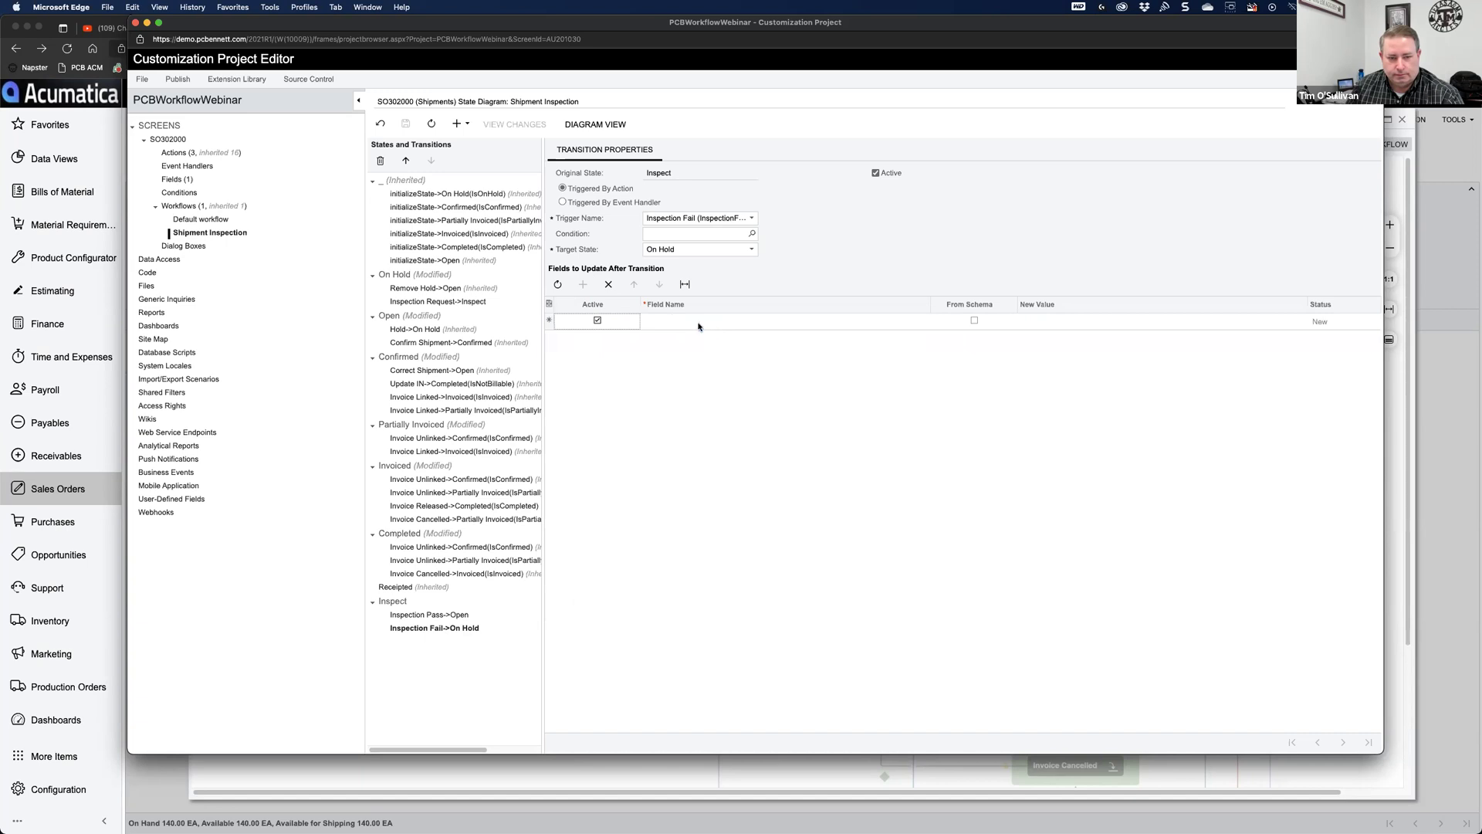
pyautogui.click(692, 323)
pyautogui.write('insp')
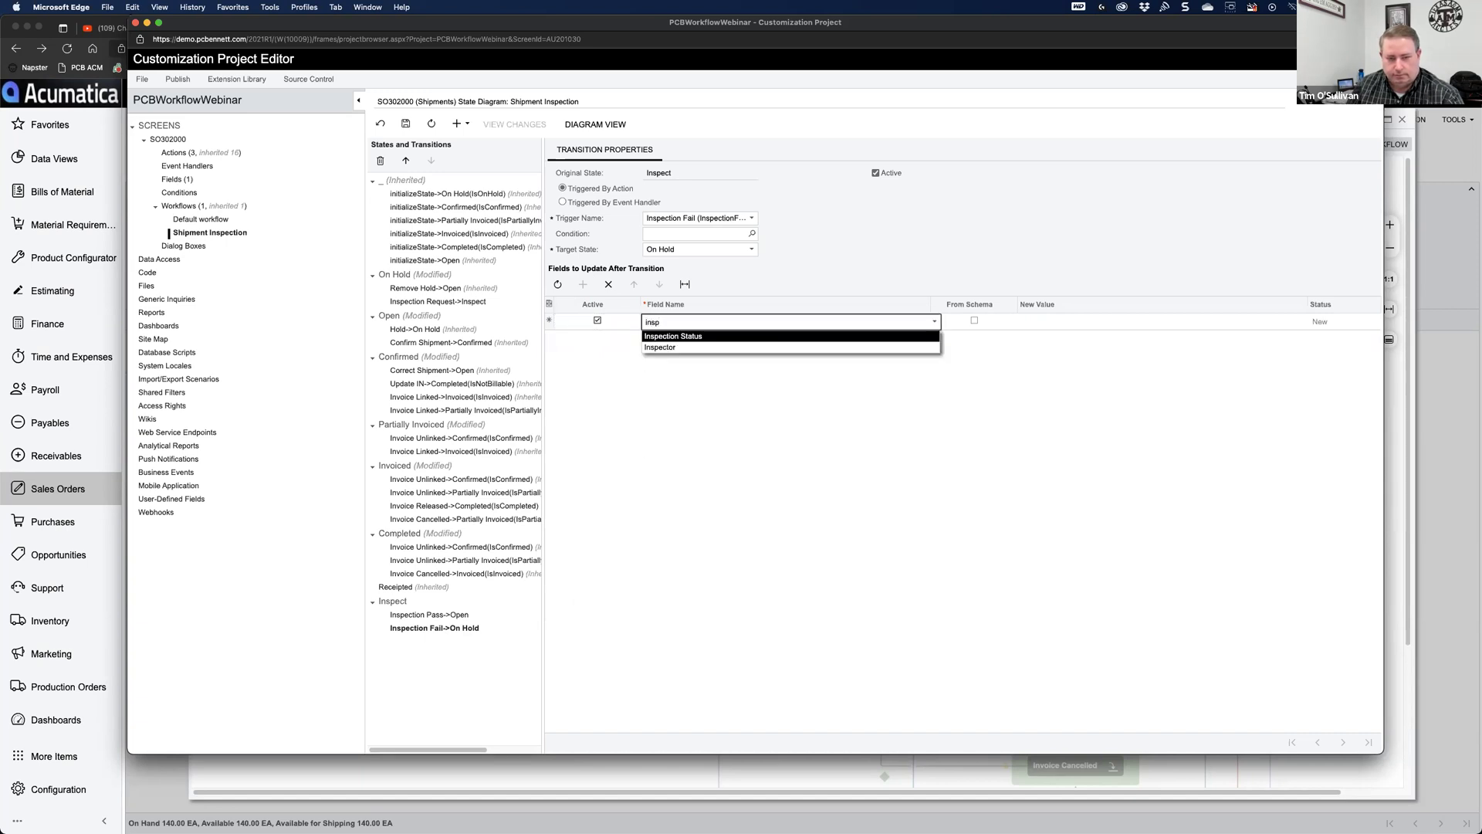
pyautogui.press('Tab')
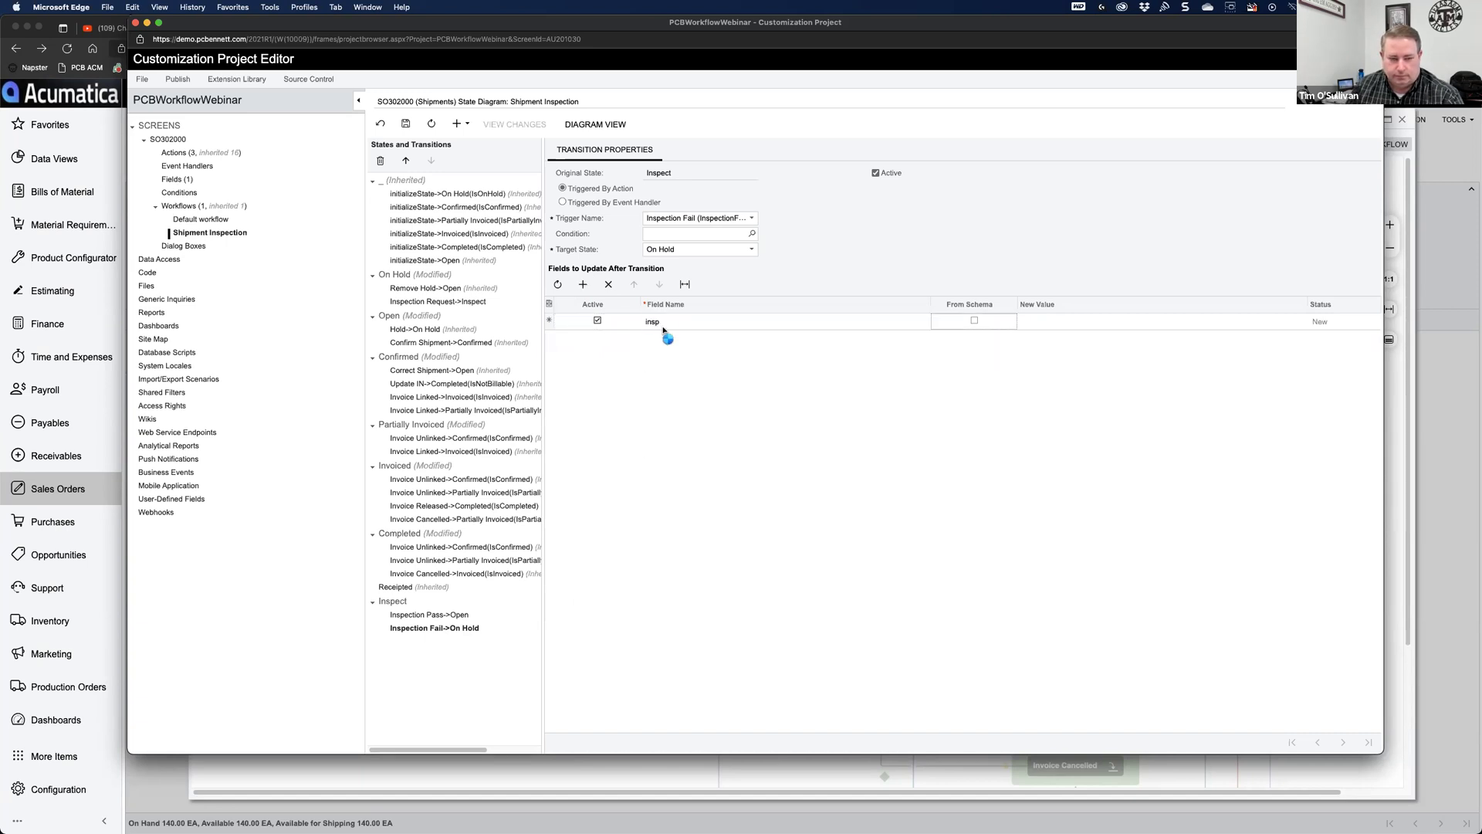
pyautogui.doubleClick(663, 325)
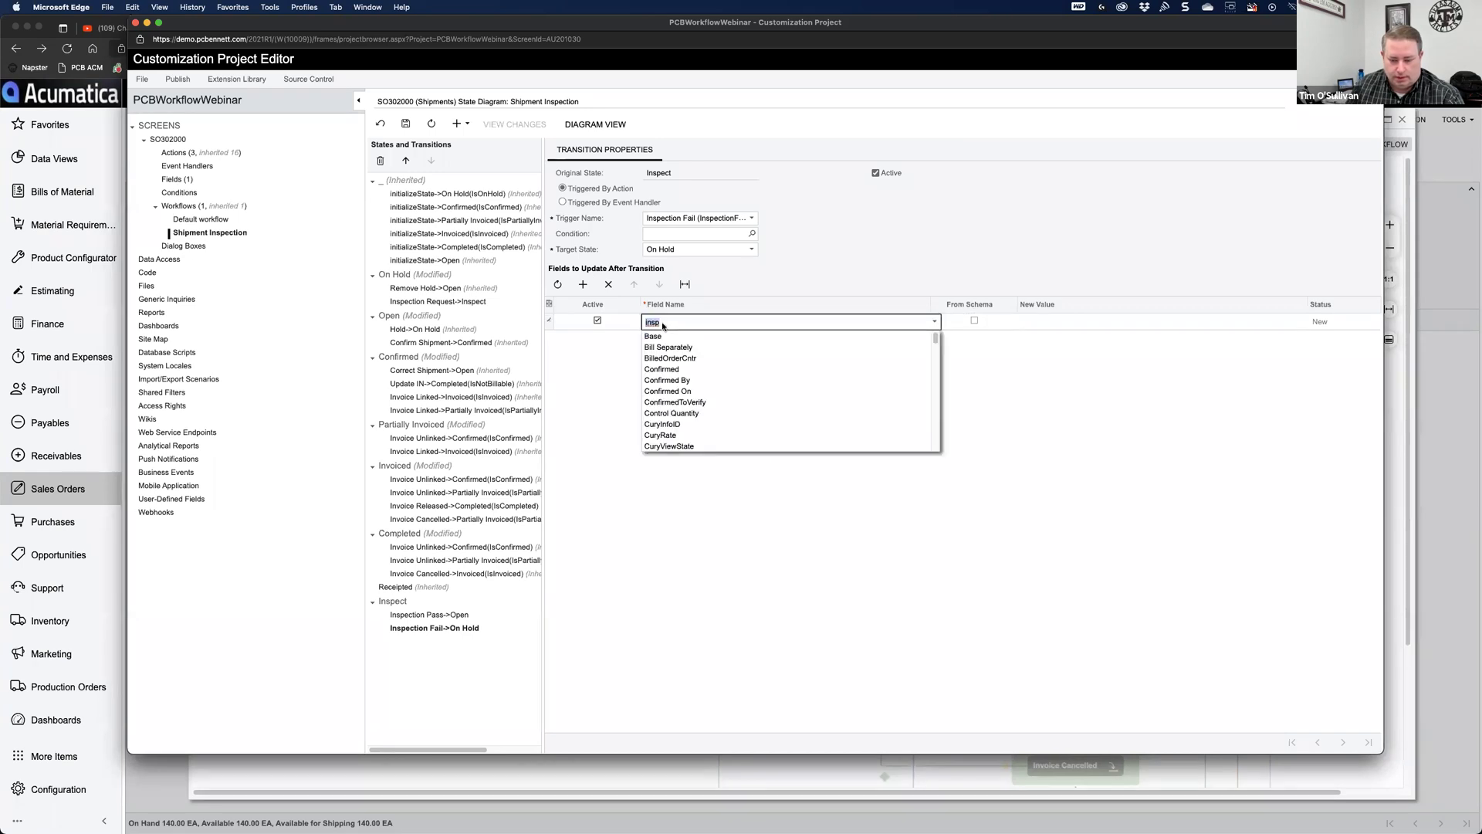
pyautogui.write('insp')
pyautogui.click(656, 335)
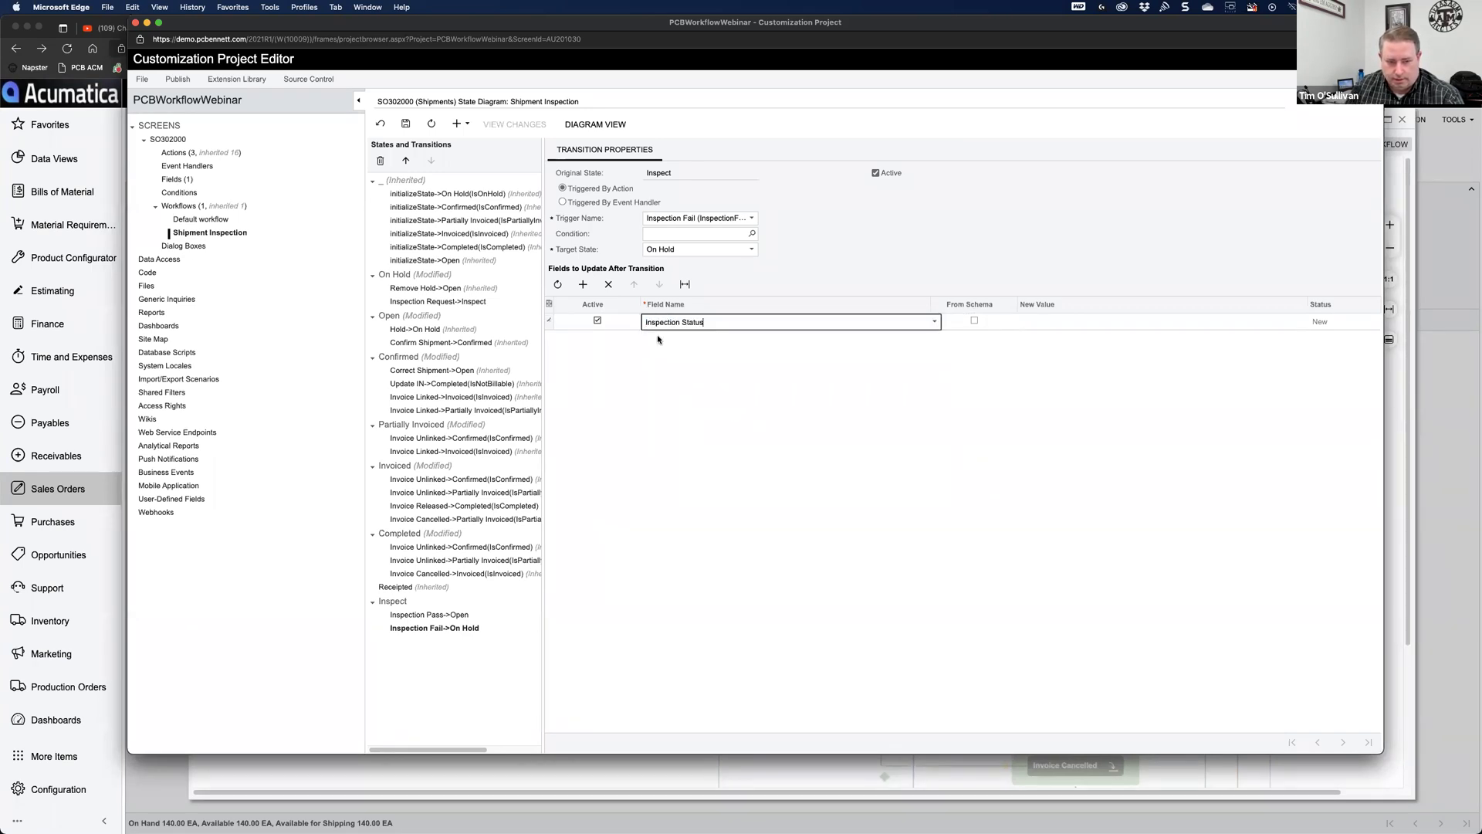
pyautogui.click(974, 322)
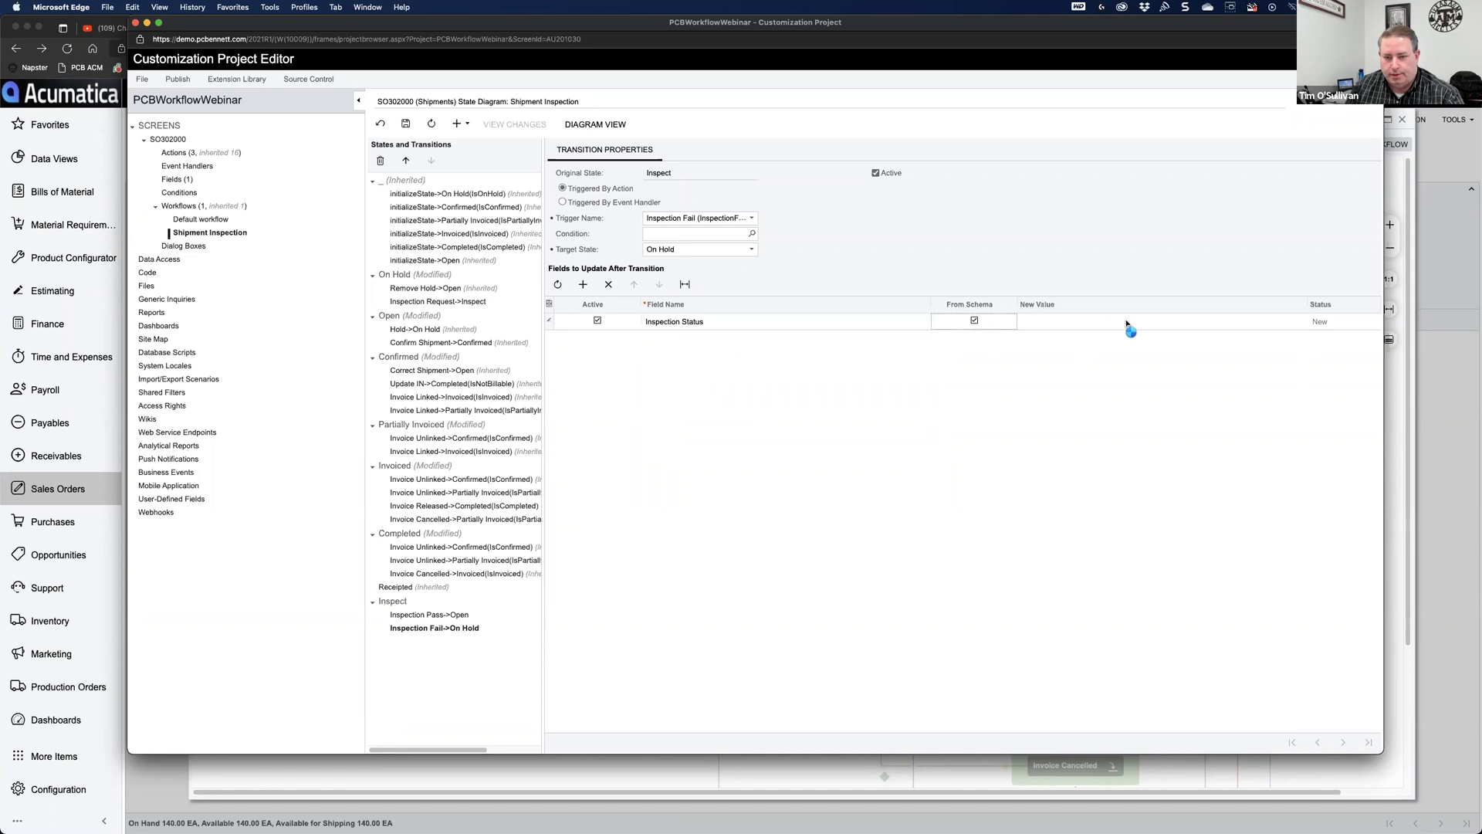
pyautogui.click(1281, 321)
pyautogui.click(974, 321)
pyautogui.click(1288, 322)
pyautogui.click(1289, 321)
pyautogui.click(1148, 348)
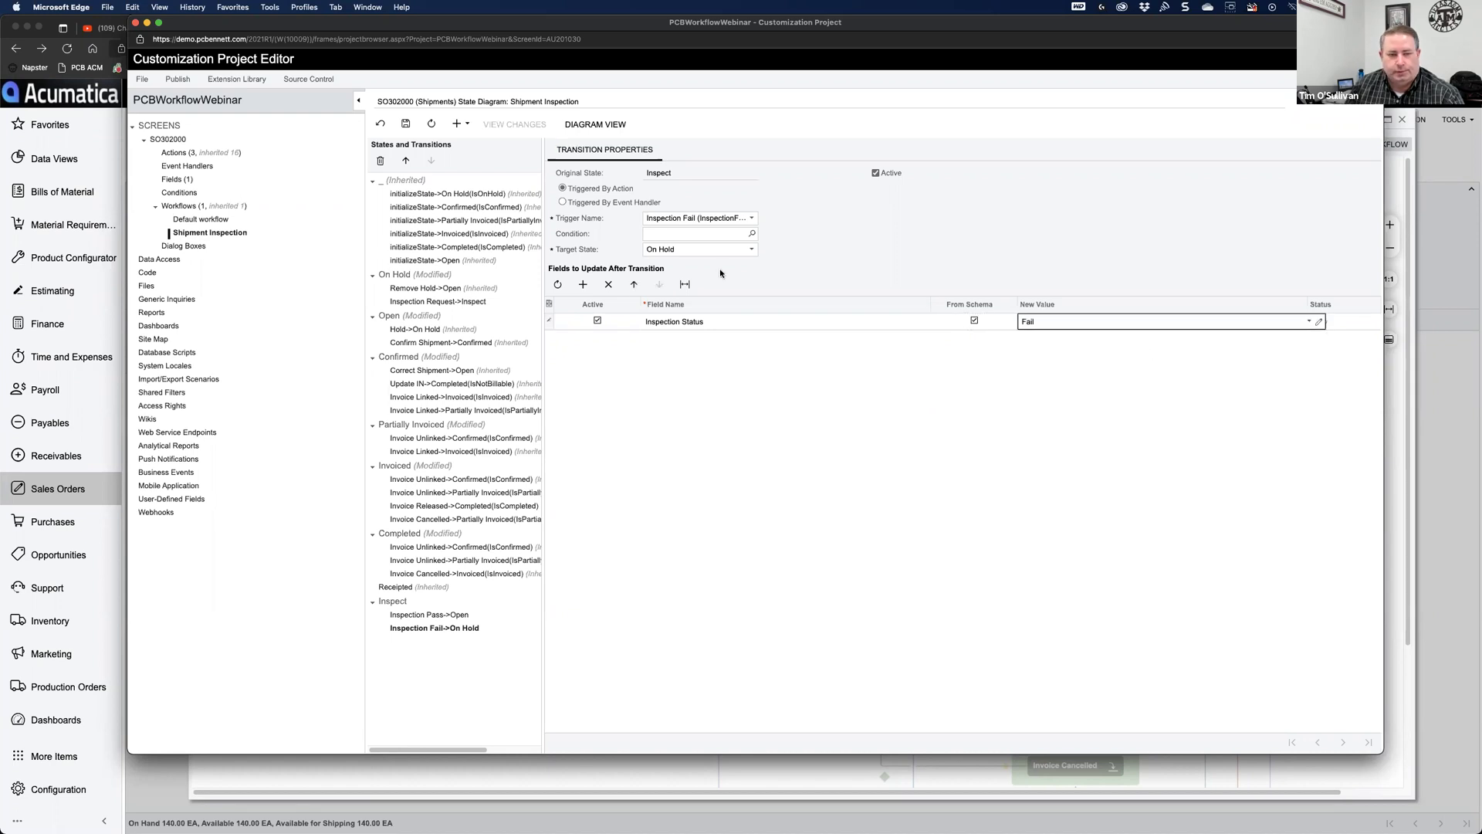
pyautogui.click(407, 125)
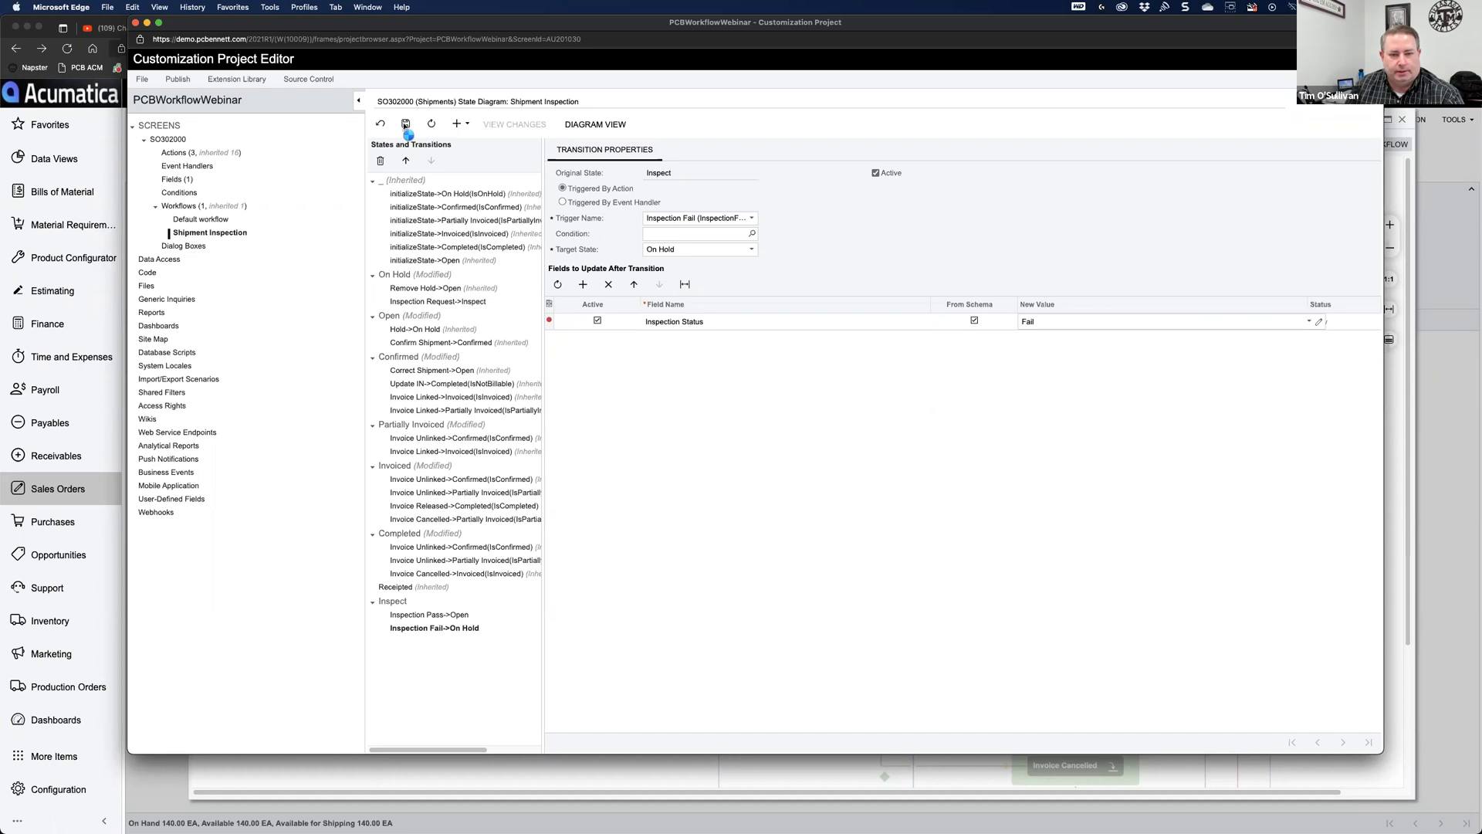
# Step: Add an active Inspector field update with the inspector's employee ID, then save
pyautogui.click(583, 284)
pyautogui.write('insp')
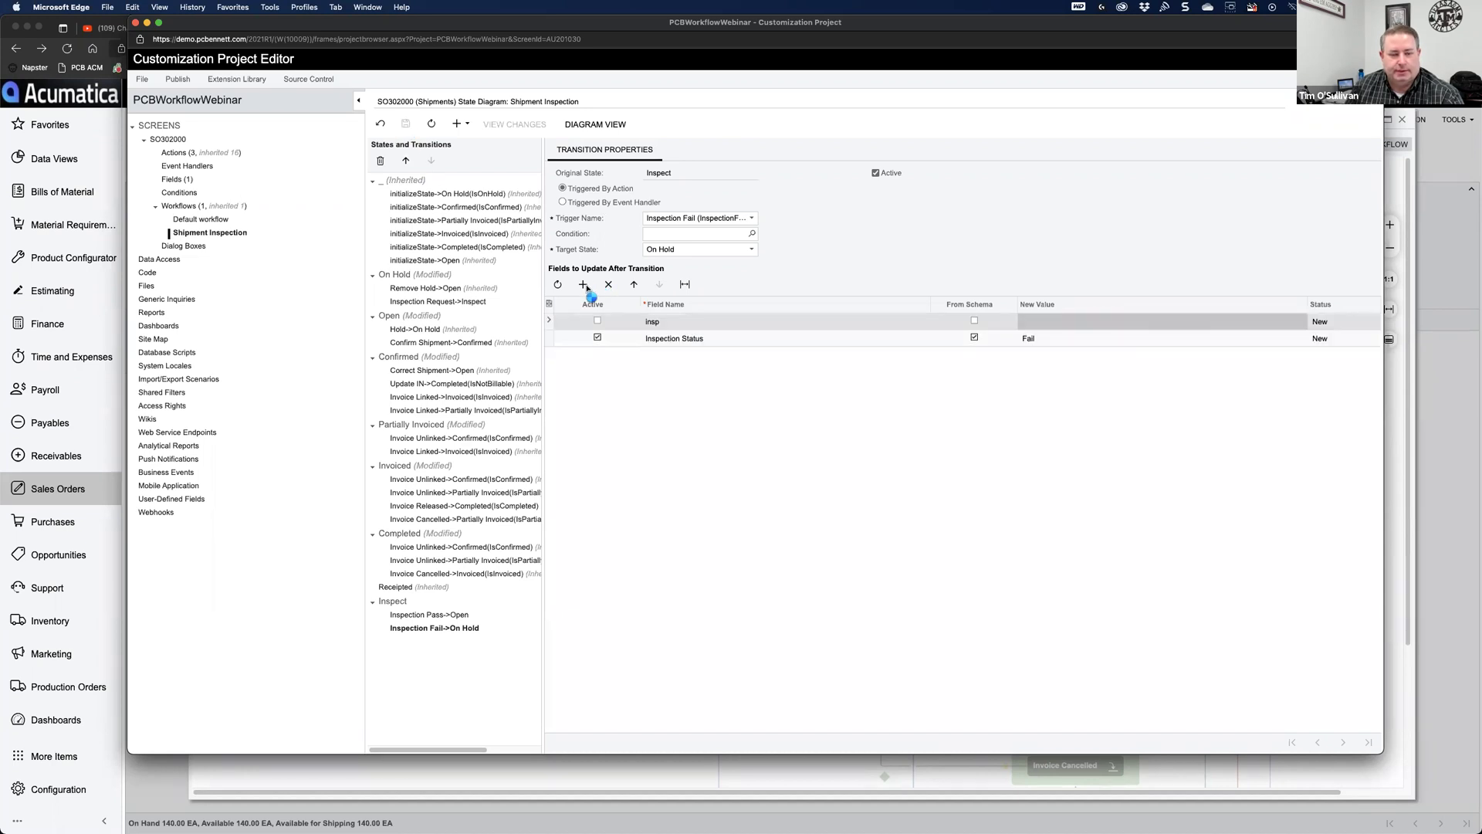
pyautogui.click(685, 324)
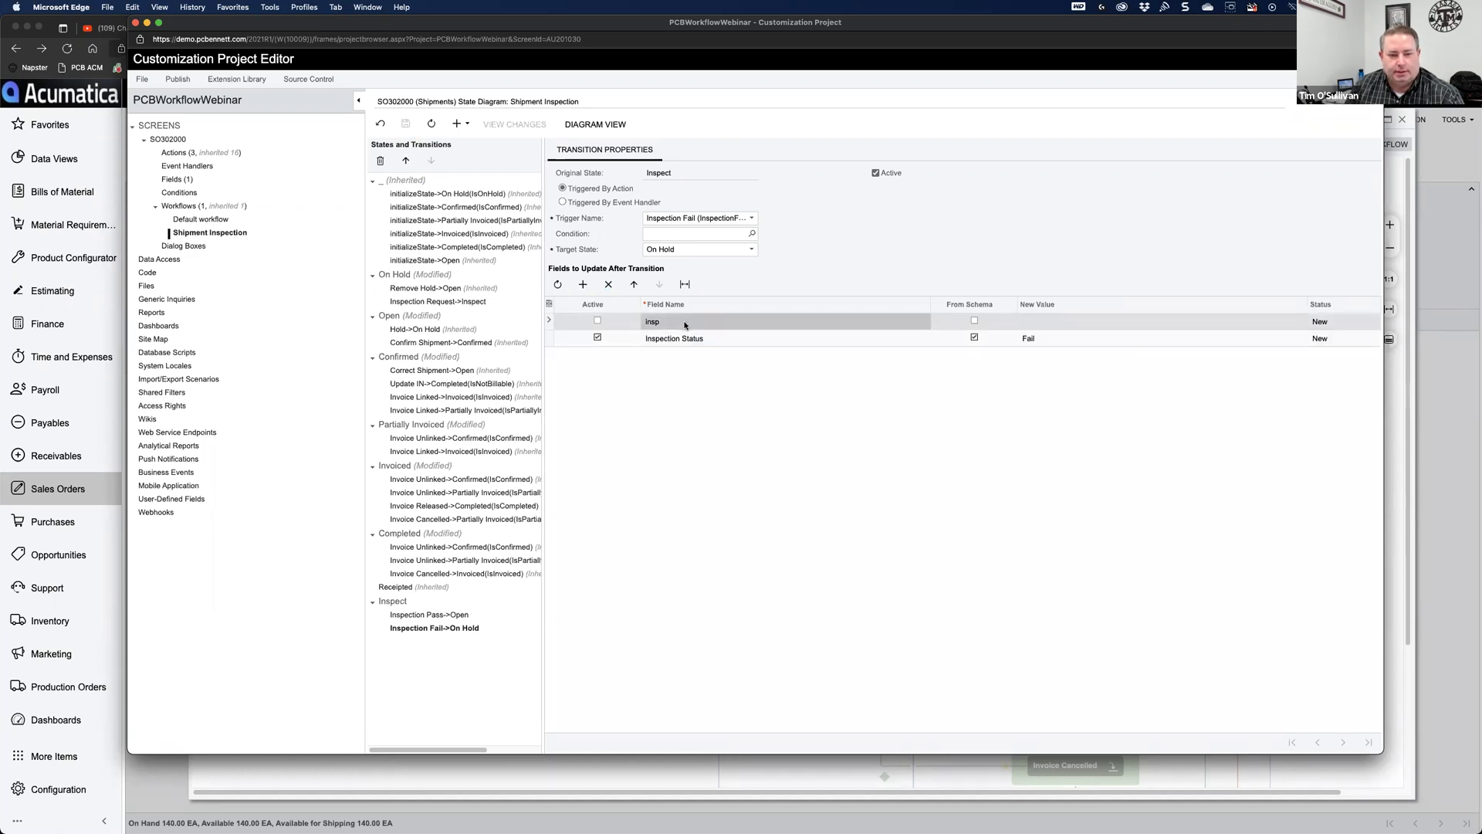
pyautogui.click(685, 324)
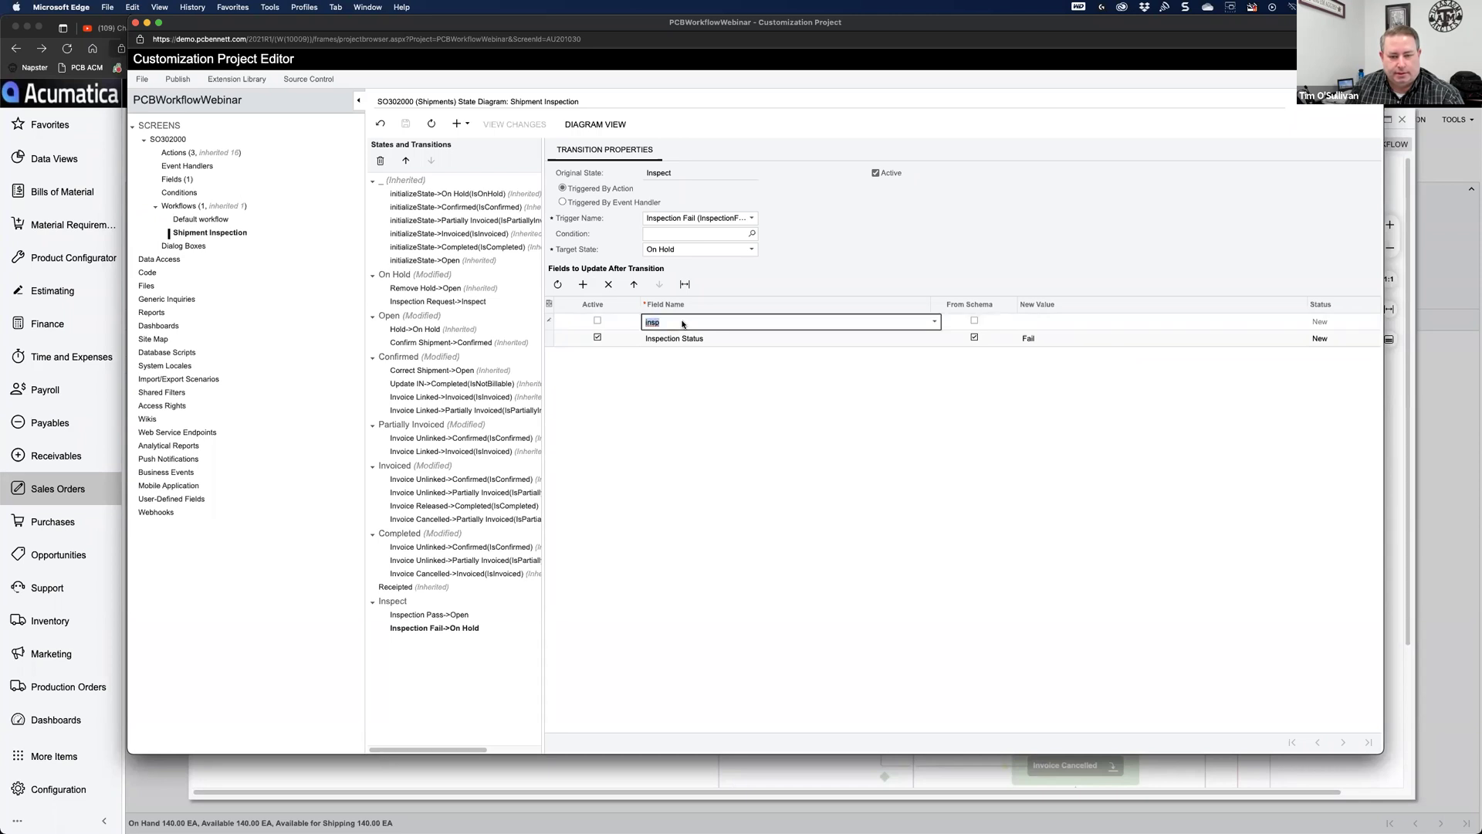
pyautogui.write('ec')
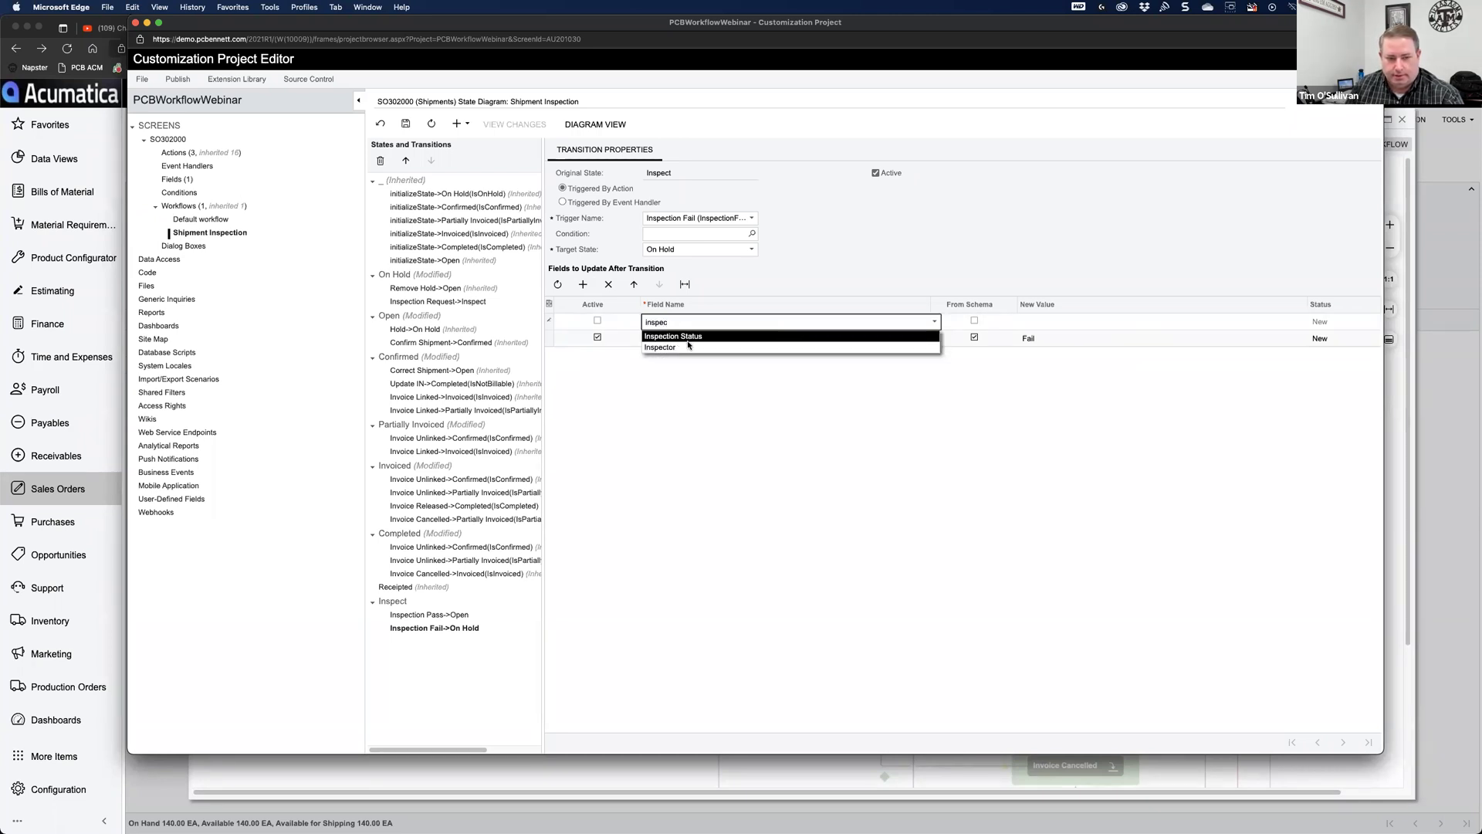
pyautogui.click(660, 347)
pyautogui.click(974, 321)
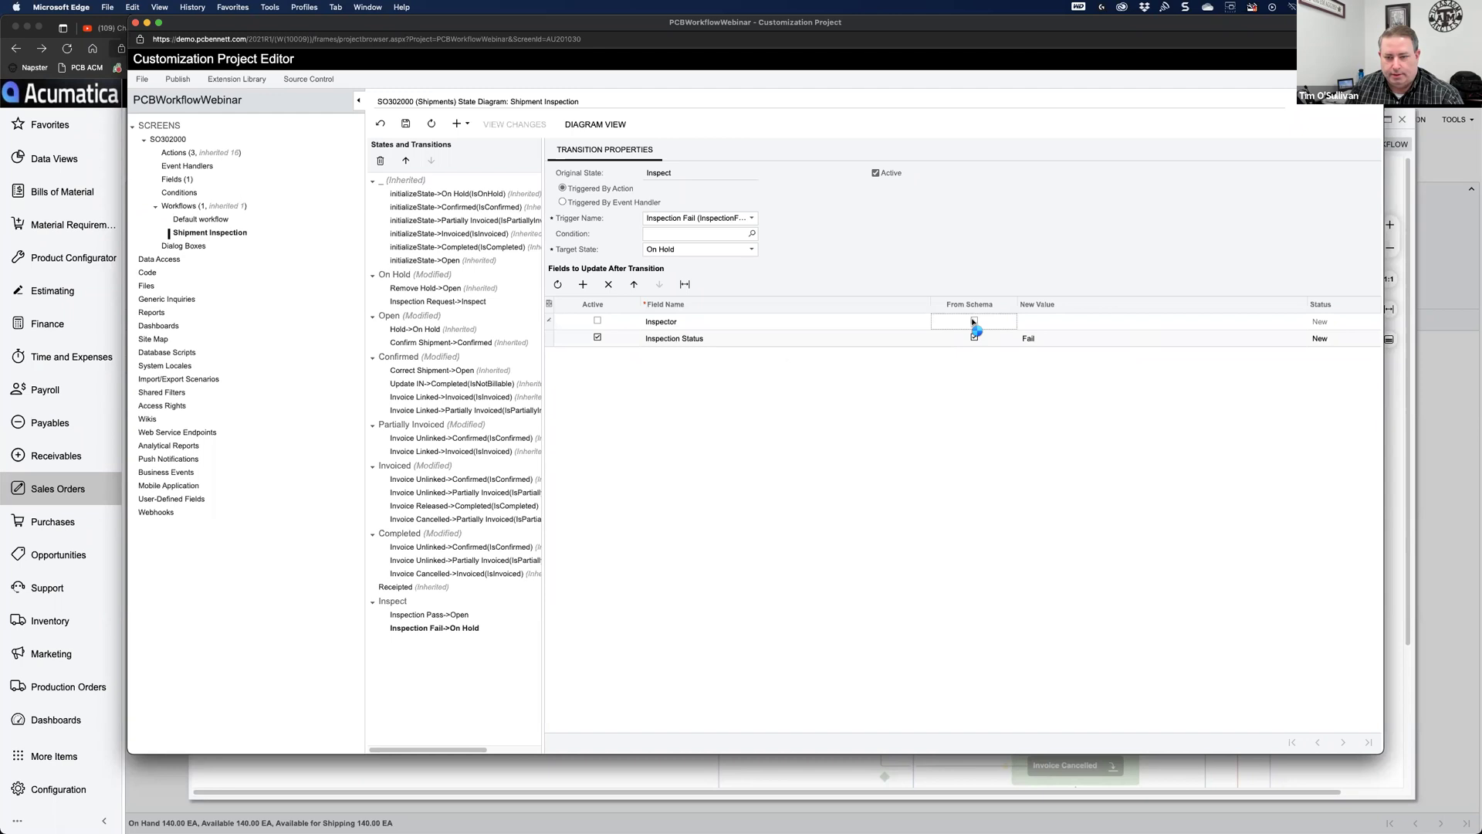
pyautogui.click(974, 321)
pyautogui.click(1046, 325)
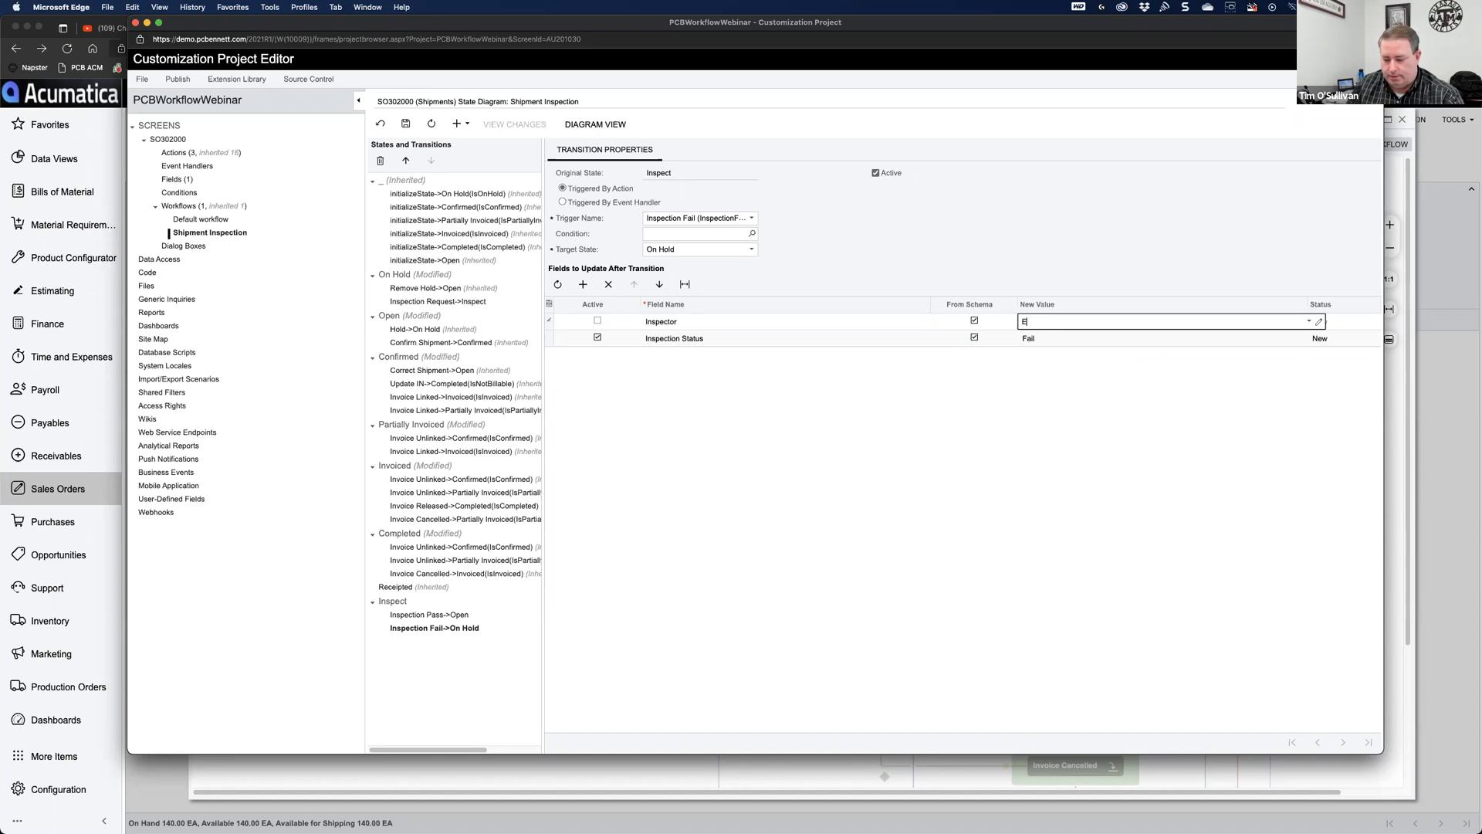
pyautogui.write('EP0000002')
pyautogui.press('Tab')
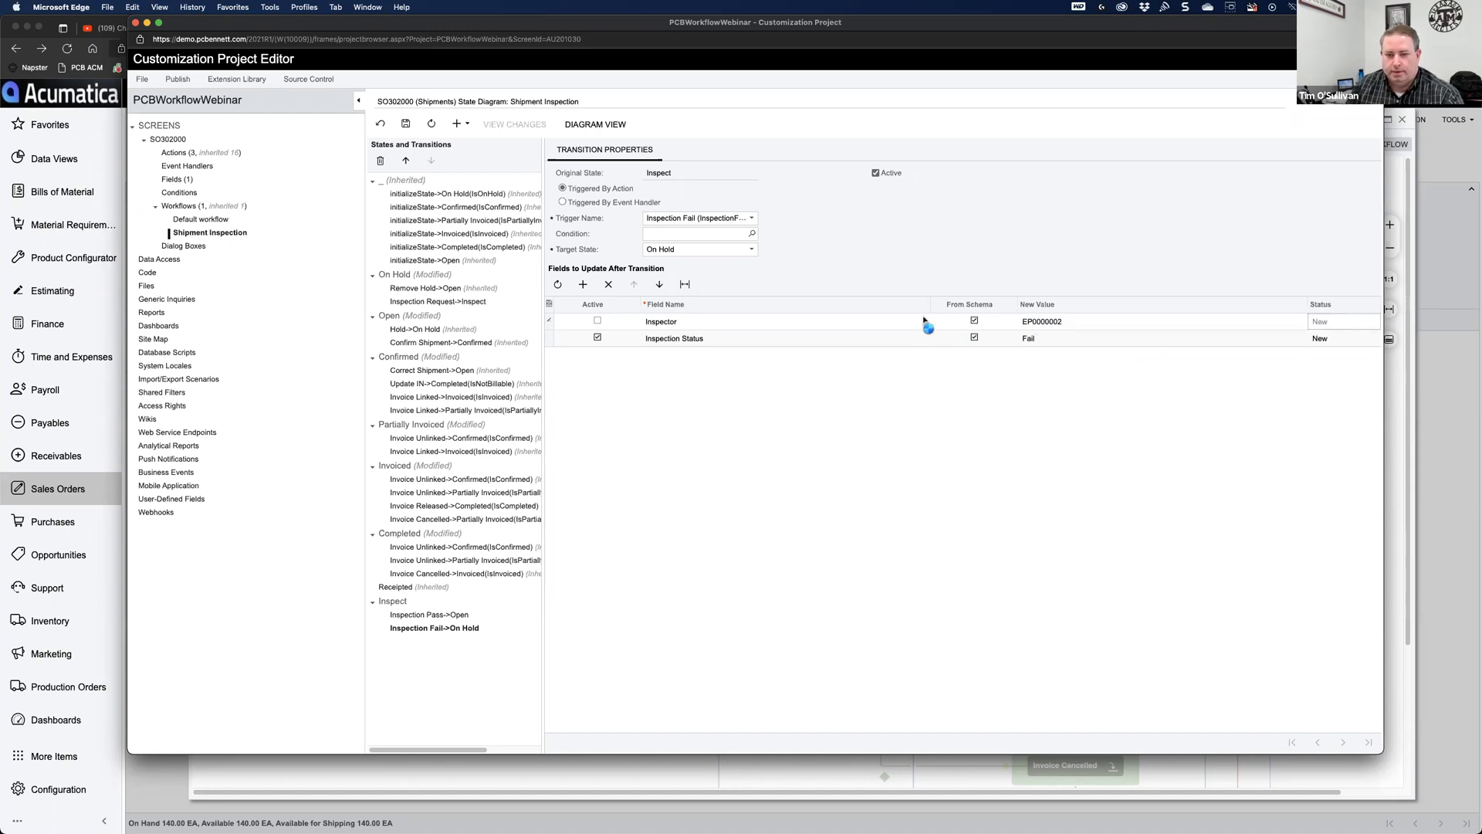
pyautogui.click(598, 321)
pyautogui.click(408, 127)
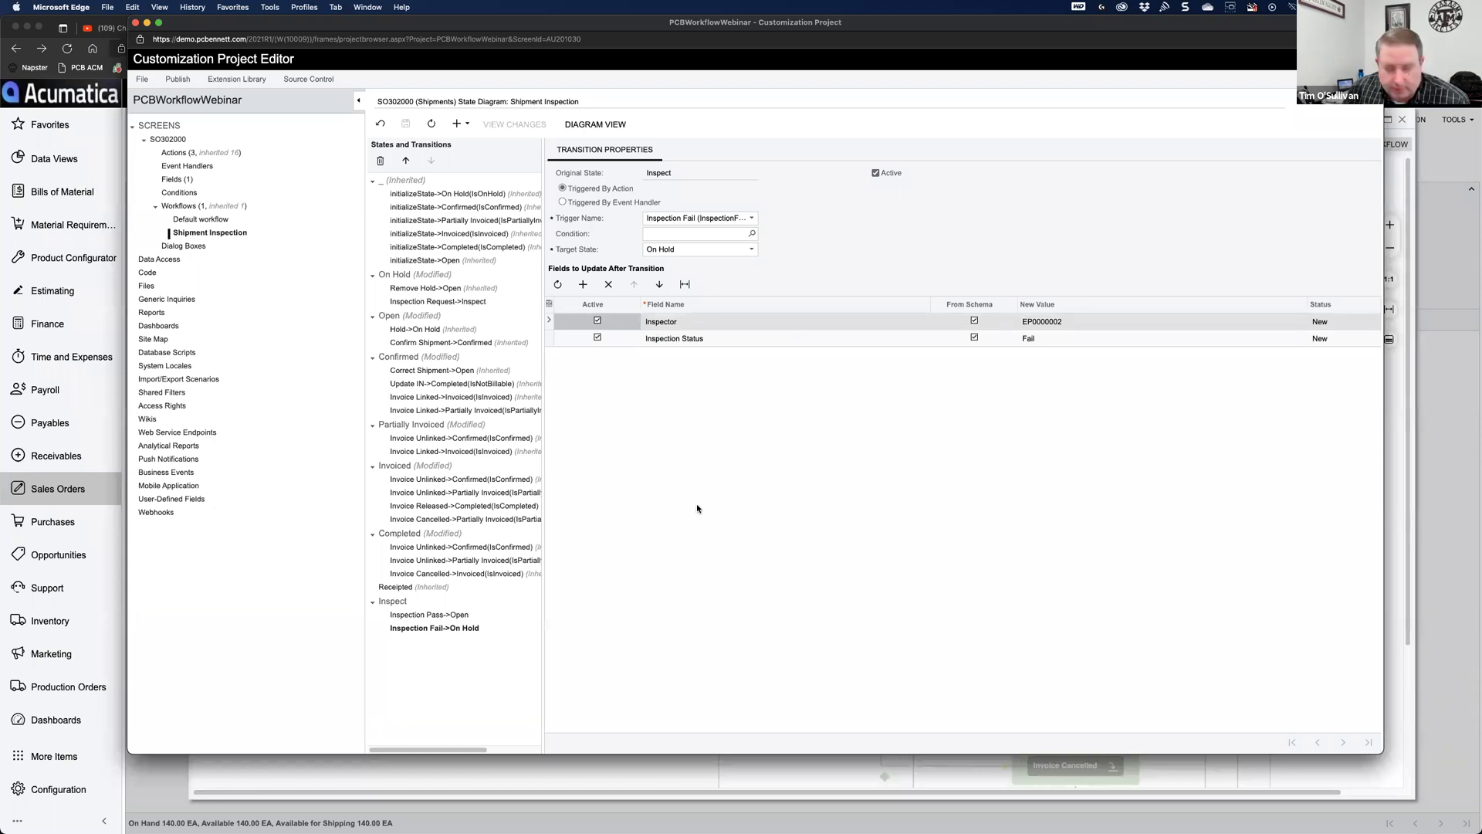
# Step: Add the missing zero to the Inspector employee ID on the Fail transition
pyautogui.click(1059, 321)
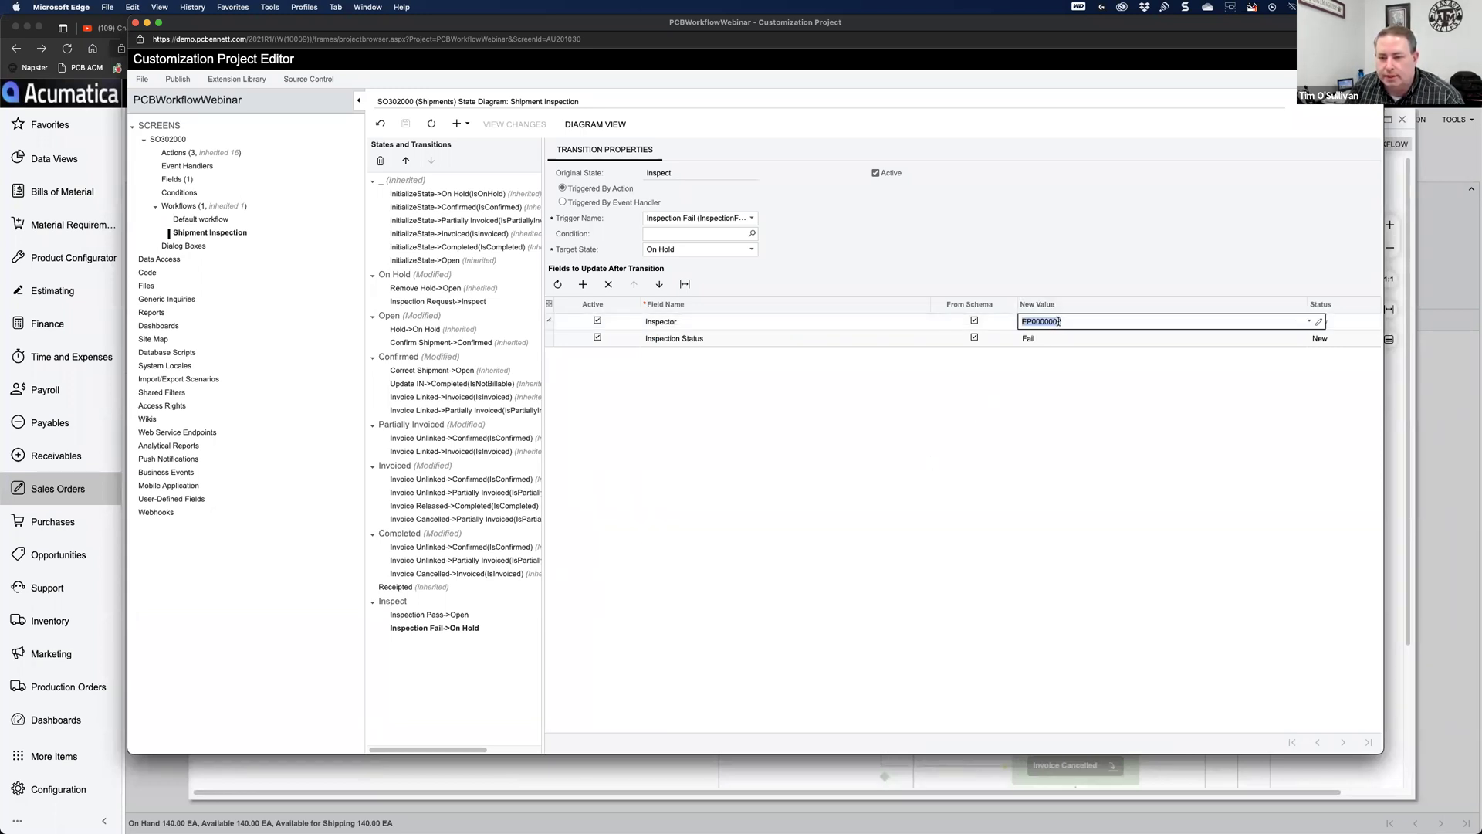
pyautogui.click(1057, 321)
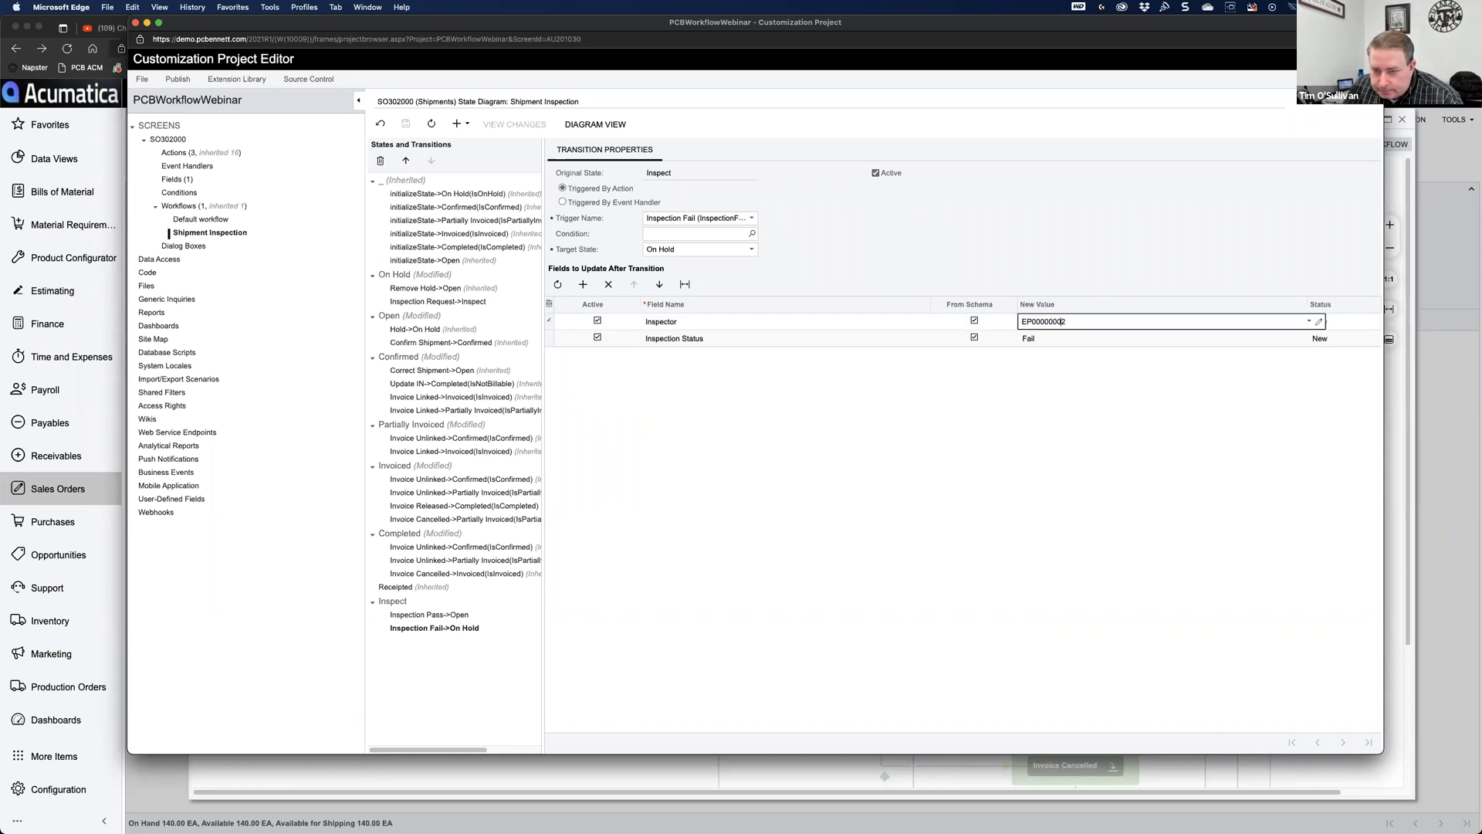
pyautogui.doubleClick(1073, 320)
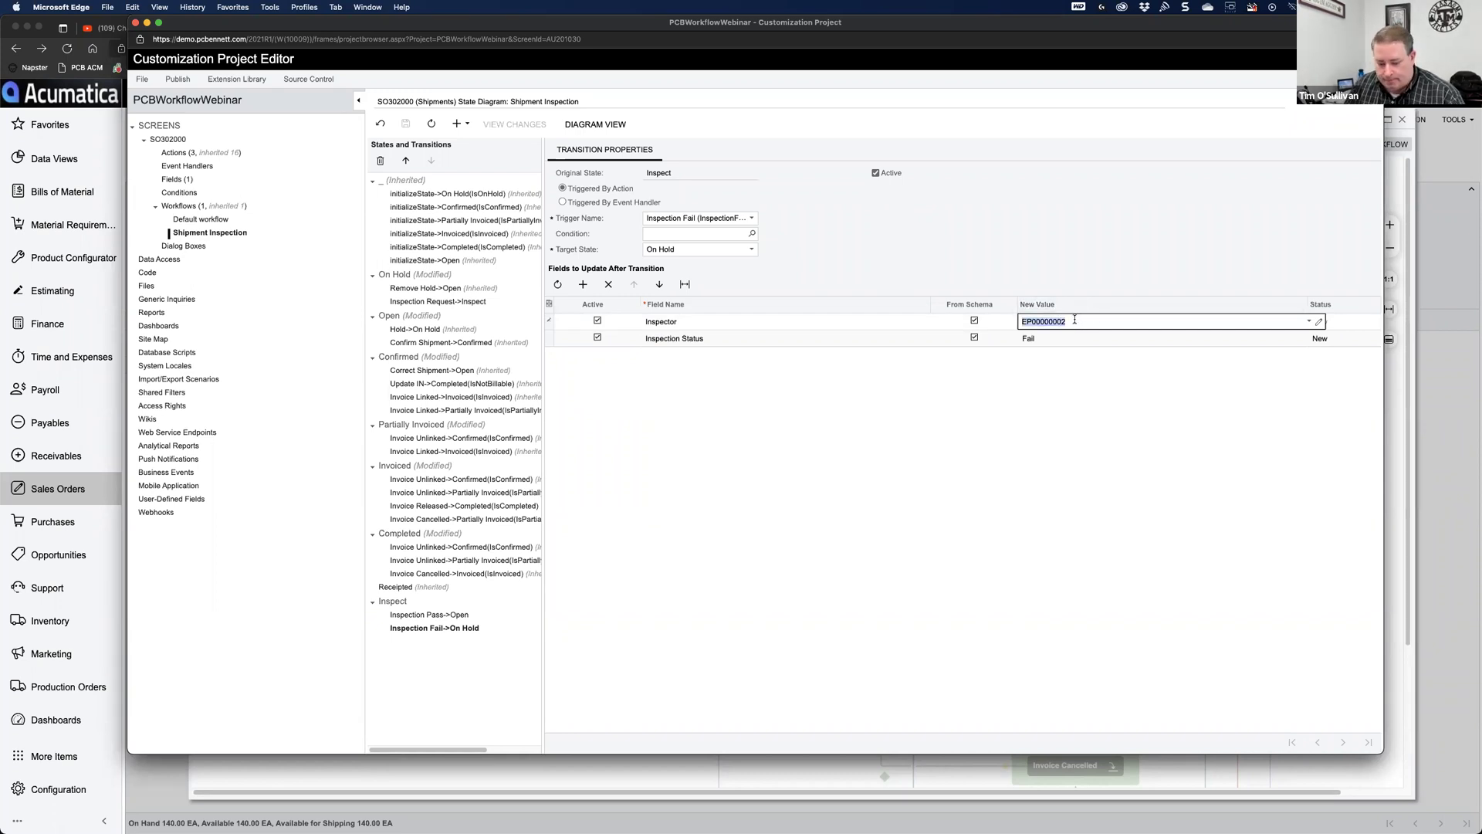
pyautogui.click(776, 377)
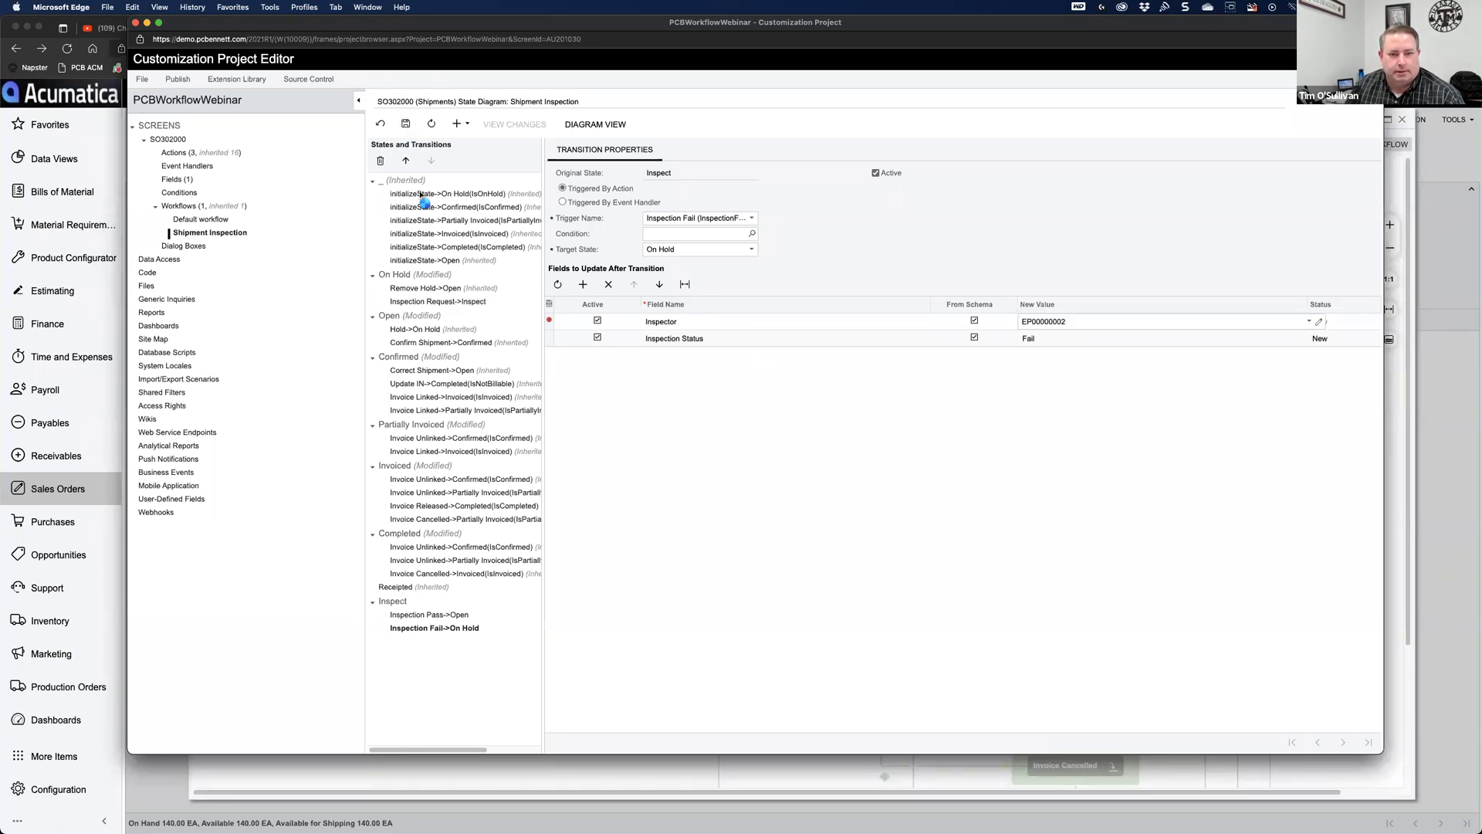
# Step: Fix the Inspector employee ID on the Inspection Pass->Open transition and save
pyautogui.click(456, 615)
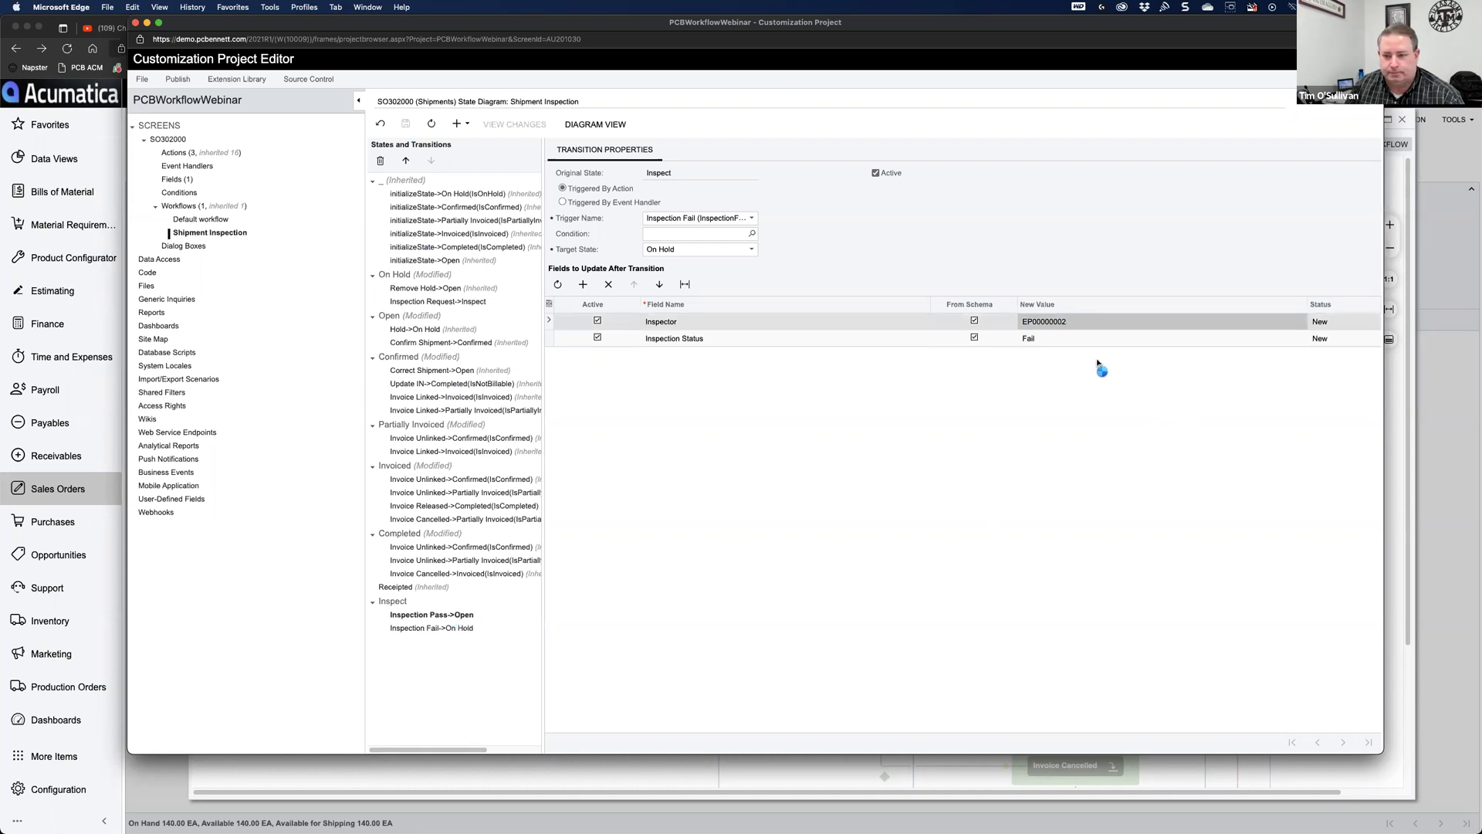
pyautogui.click(1057, 343)
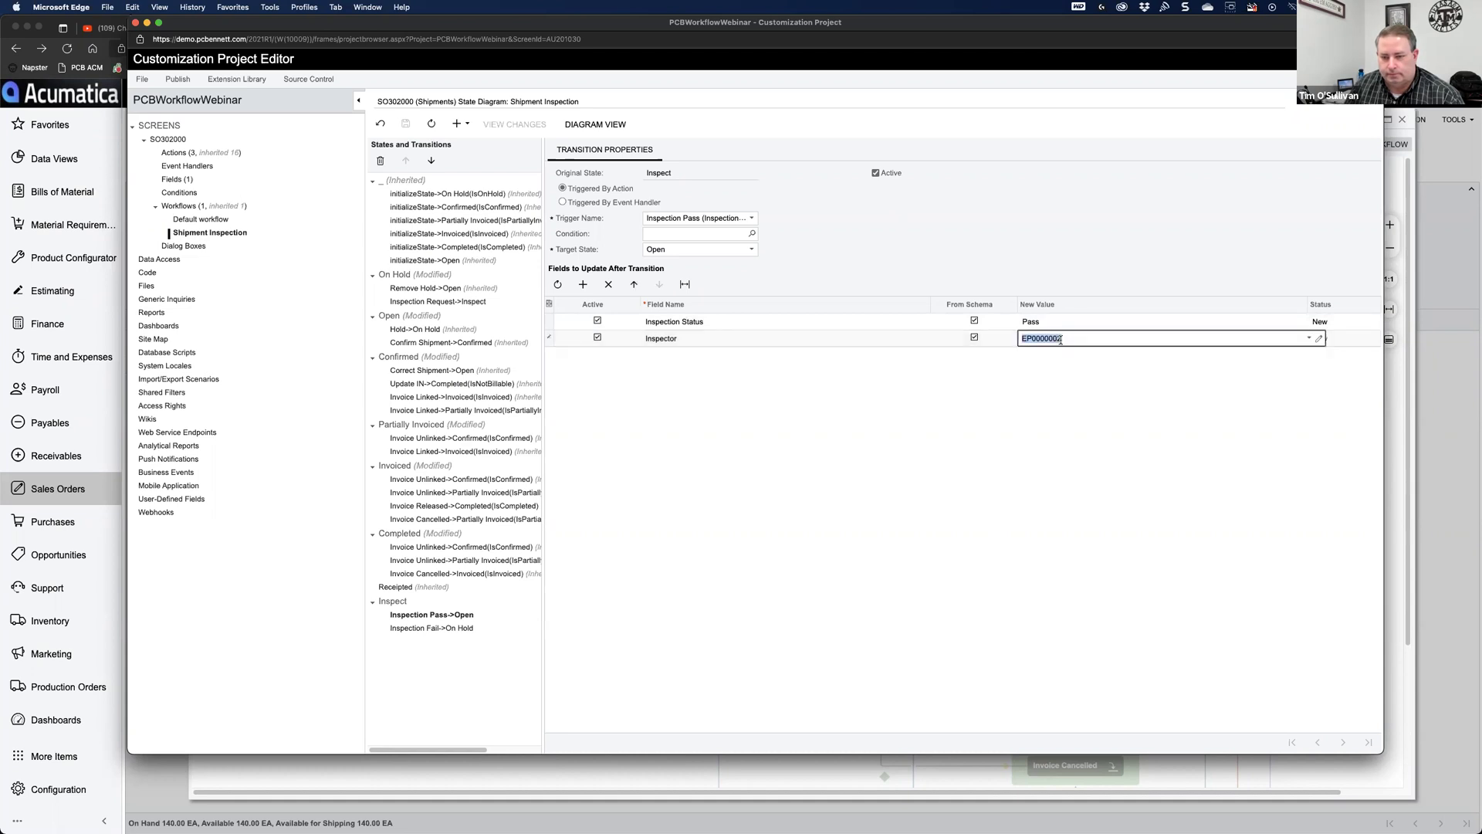
pyautogui.click(406, 125)
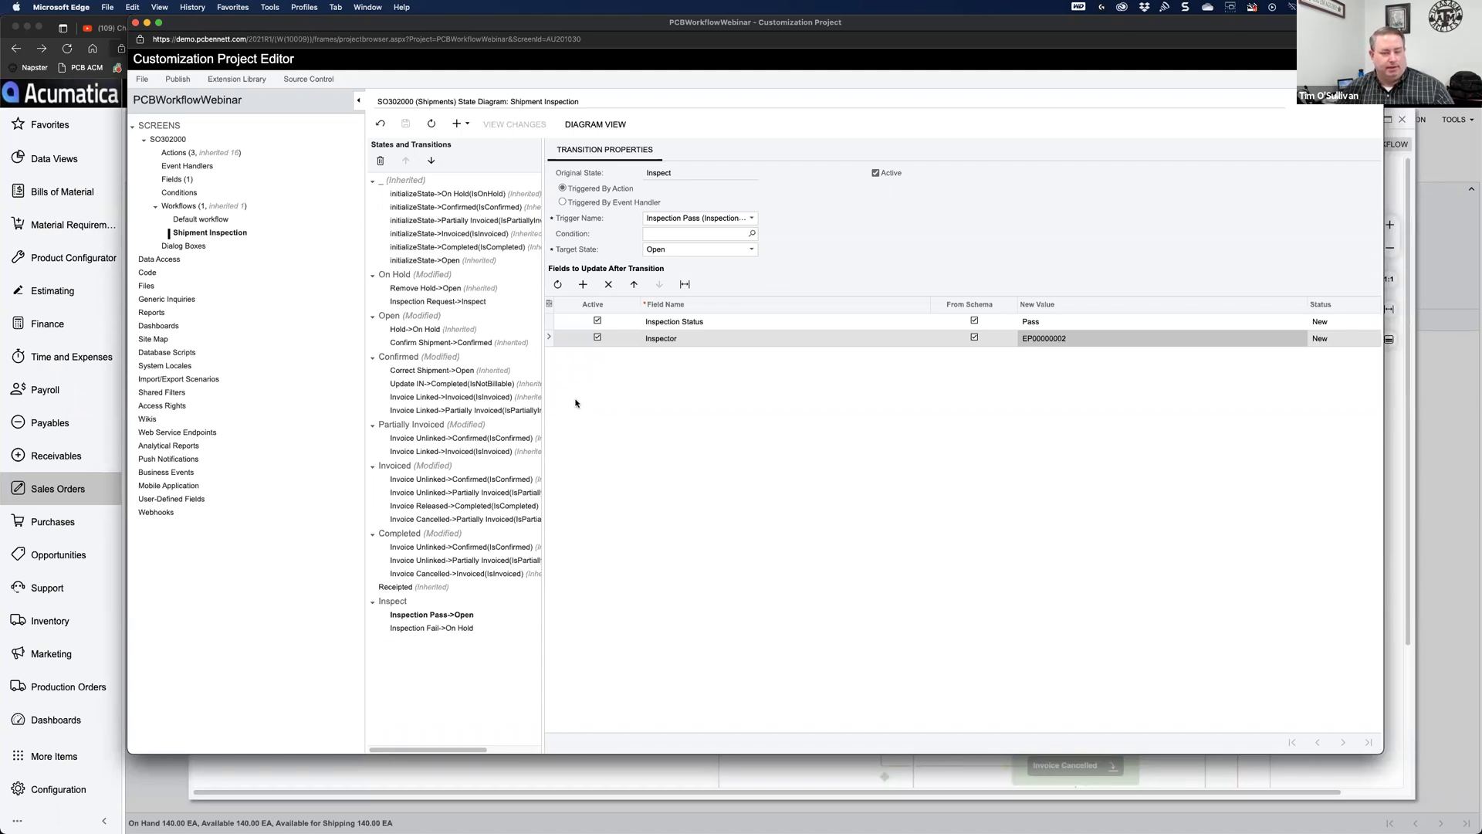
# Step: Publish the current PCBWorkflowWebinar customization project from the Publish menu
pyautogui.click(178, 79)
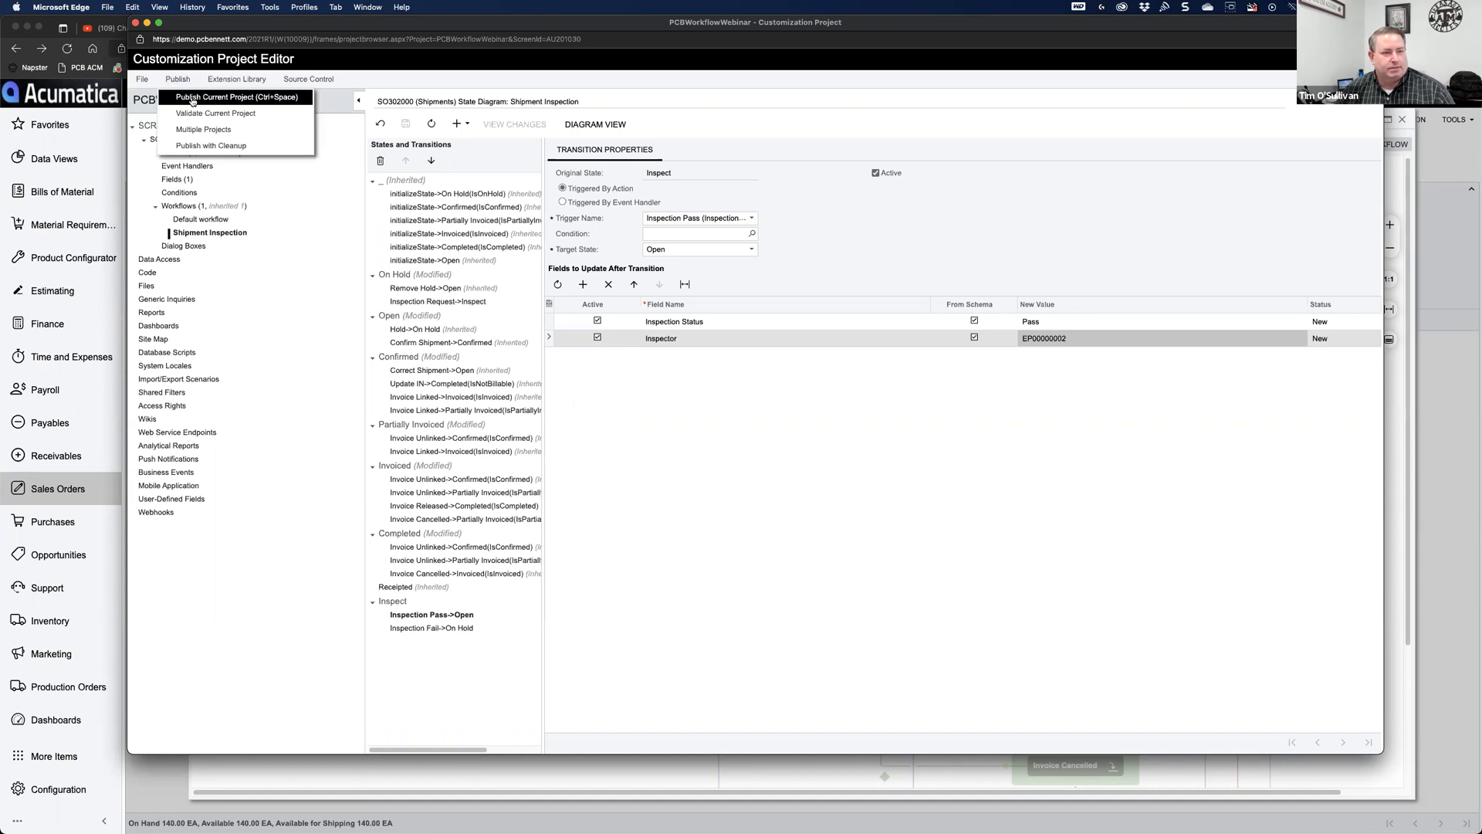
pyautogui.click(192, 98)
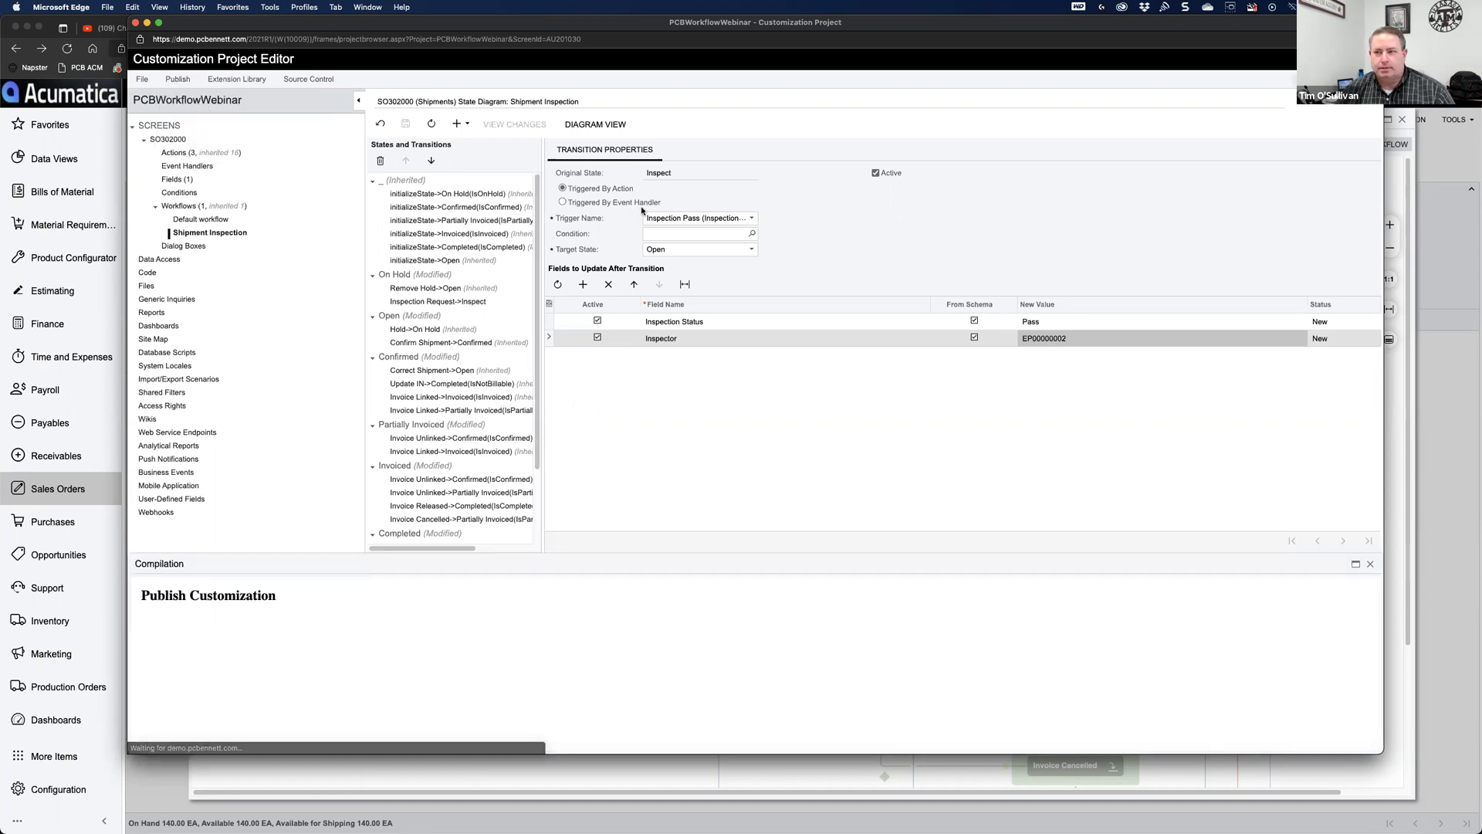
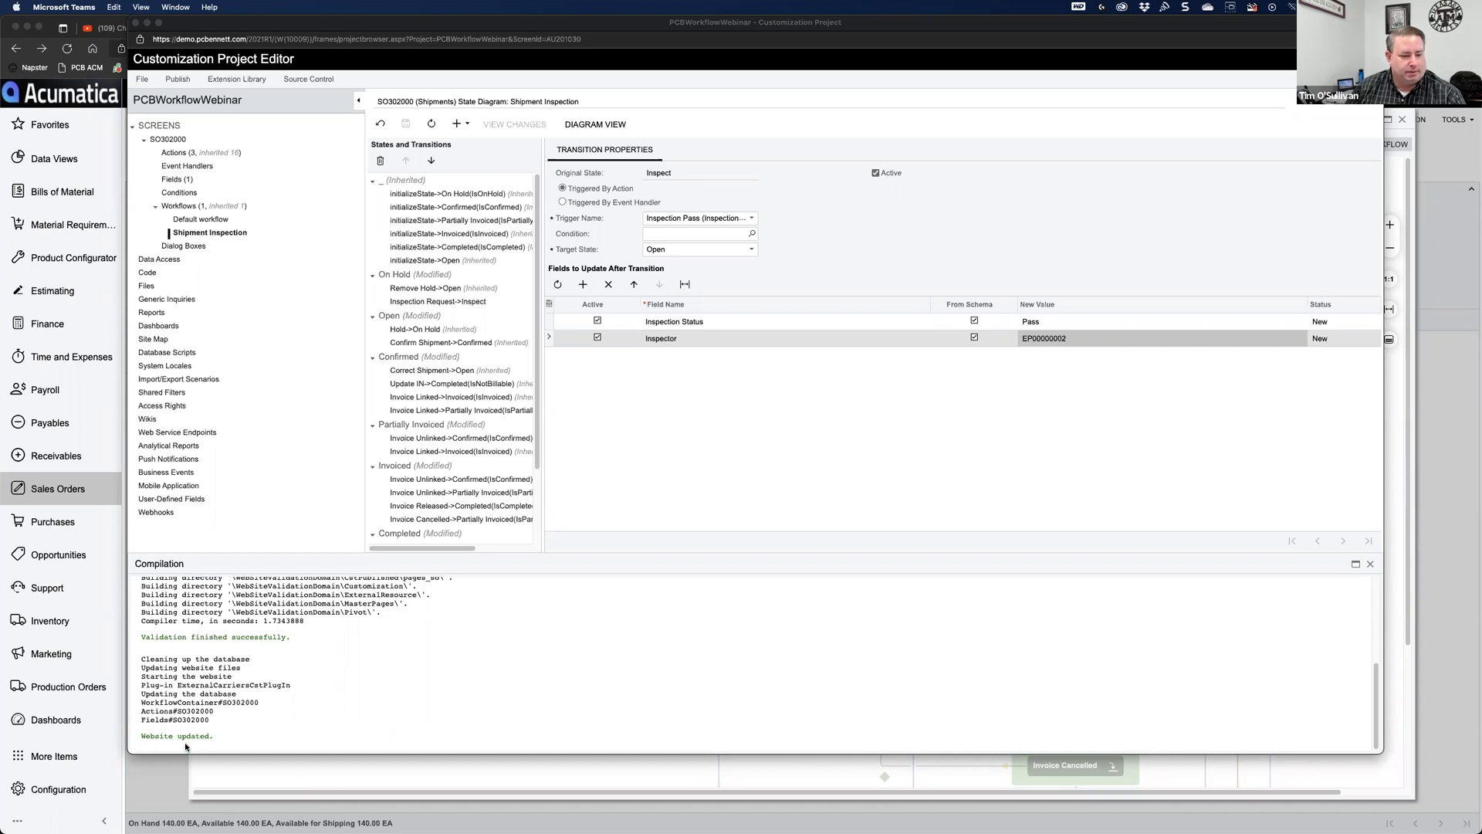
# Step: Close the Customization Project Editor now that publishing reports 'Website updated.'
pyautogui.click(134, 23)
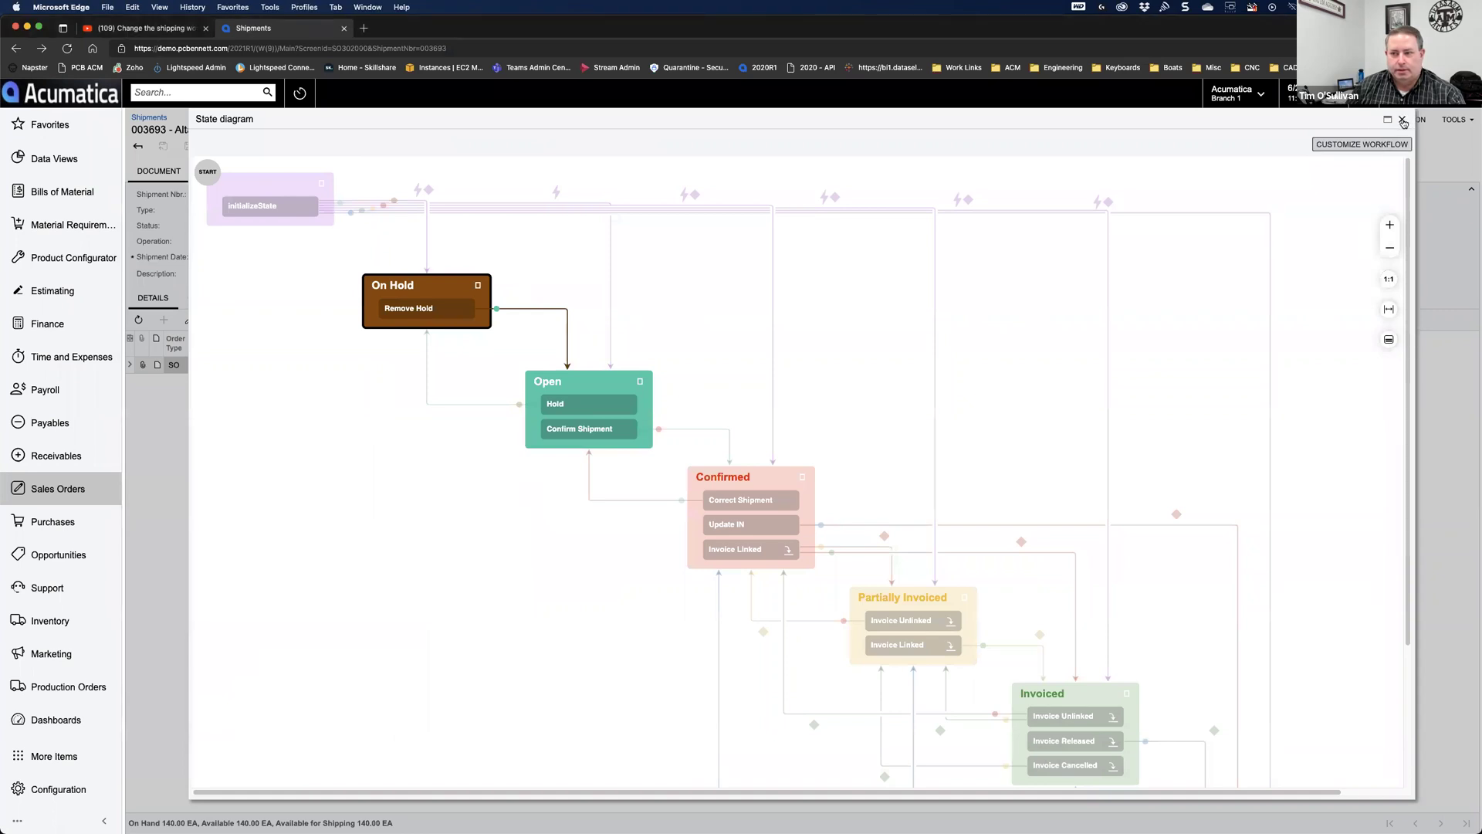
# Step: Close the state diagram, reload shipment 003693, and check its actions for Inspection Request
pyautogui.click(1403, 121)
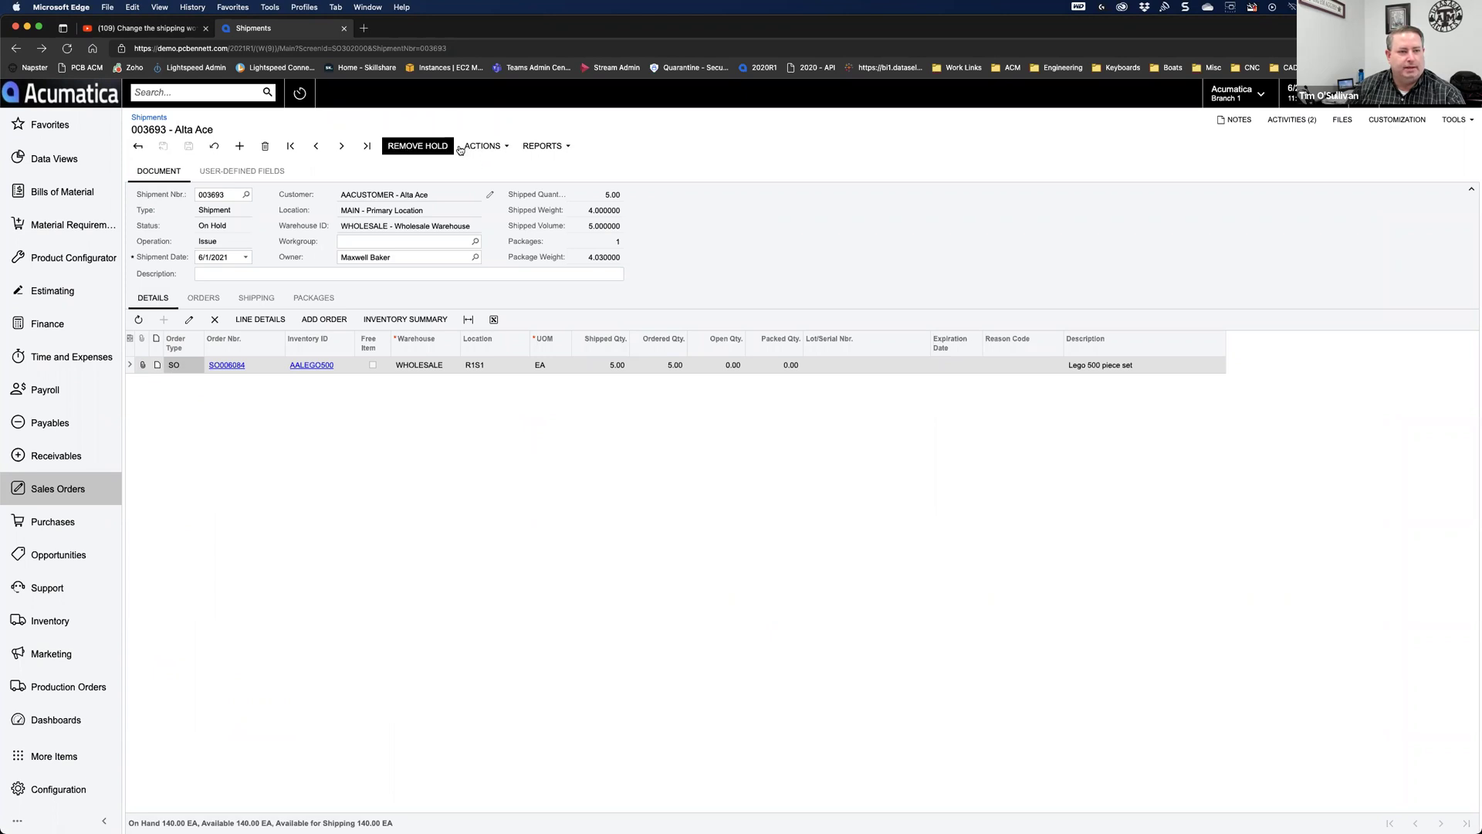
pyautogui.click(68, 49)
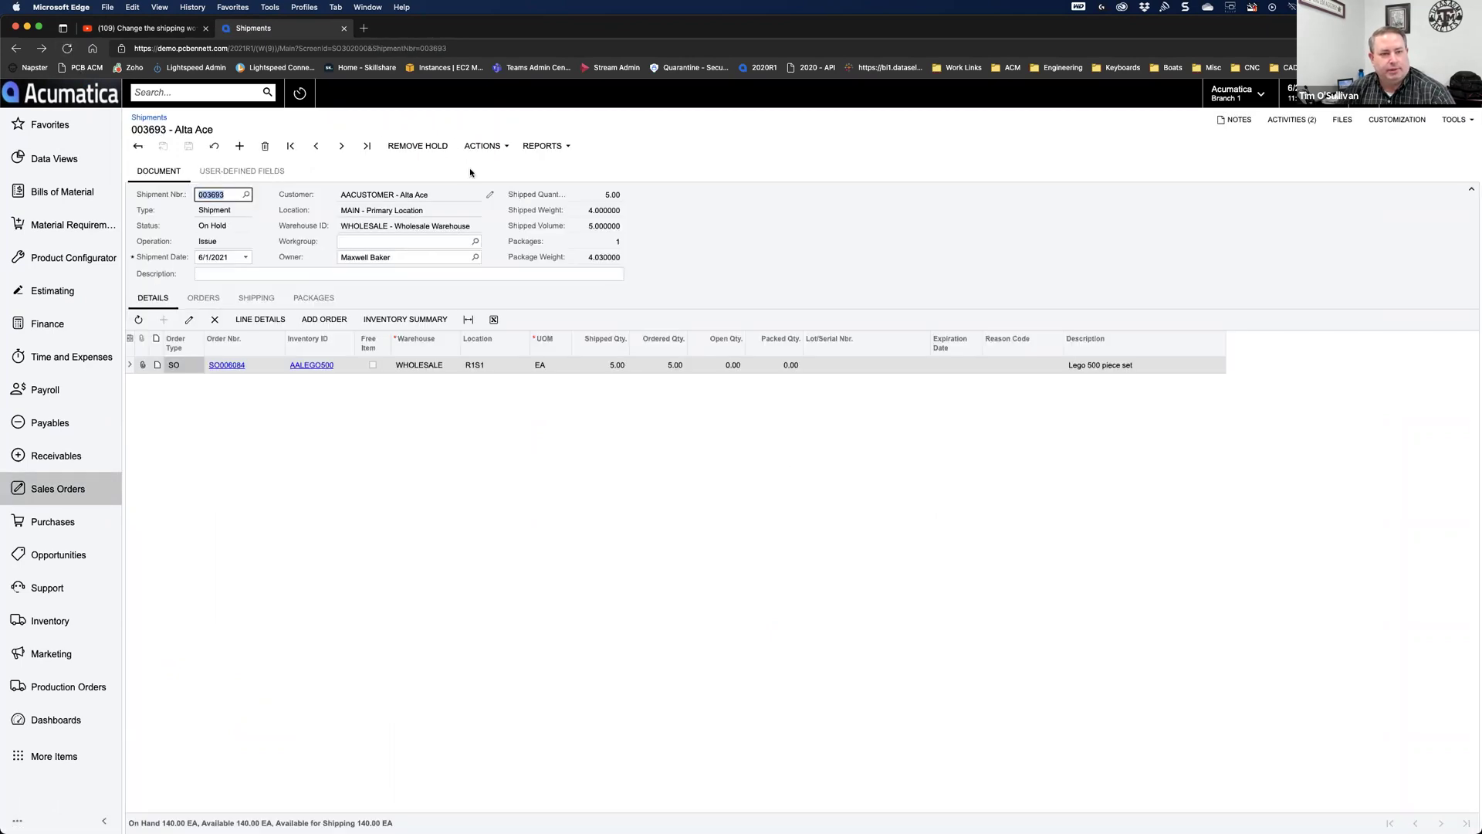
pyautogui.click(483, 146)
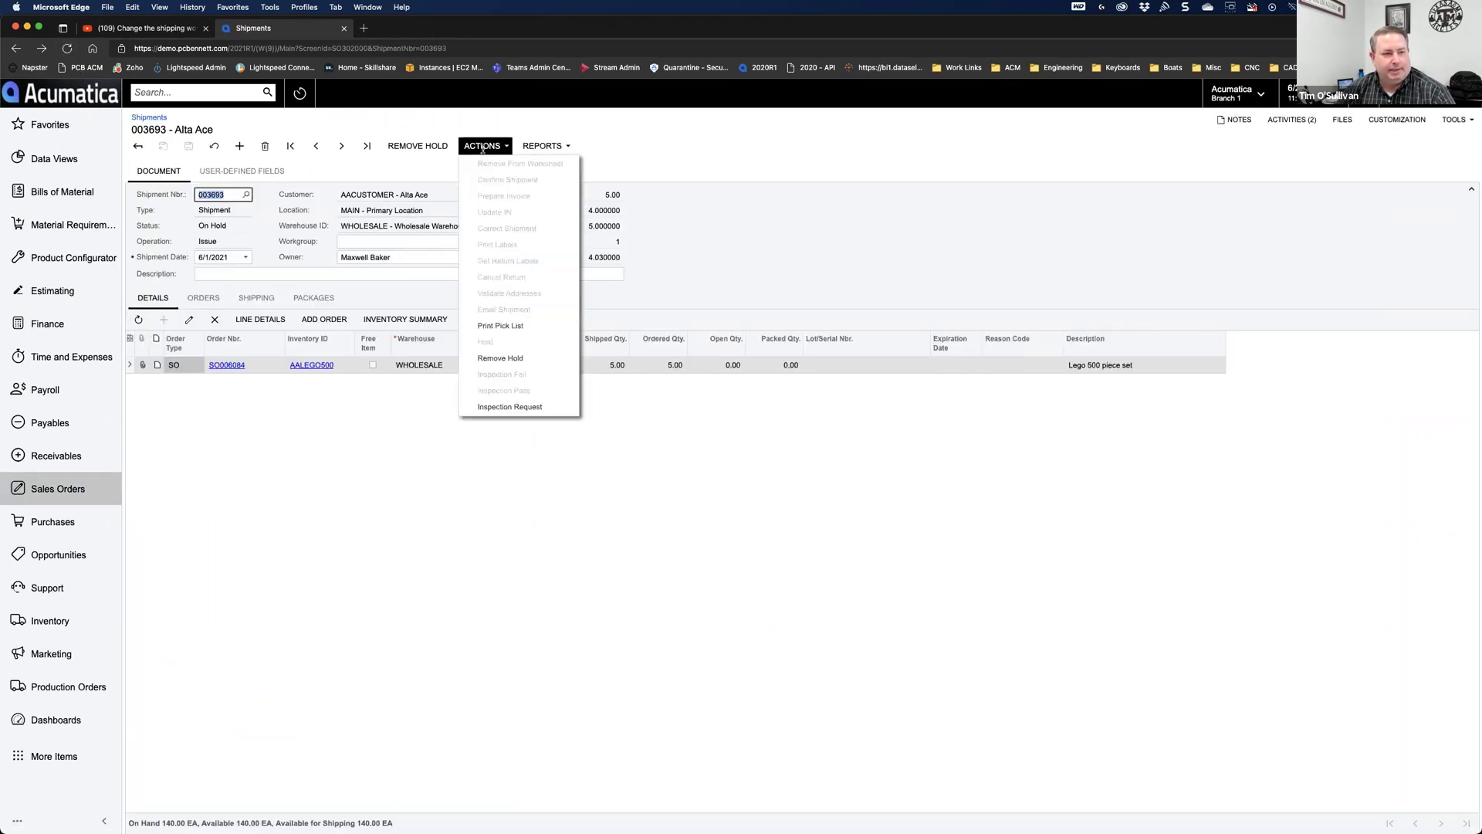
pyautogui.click(482, 146)
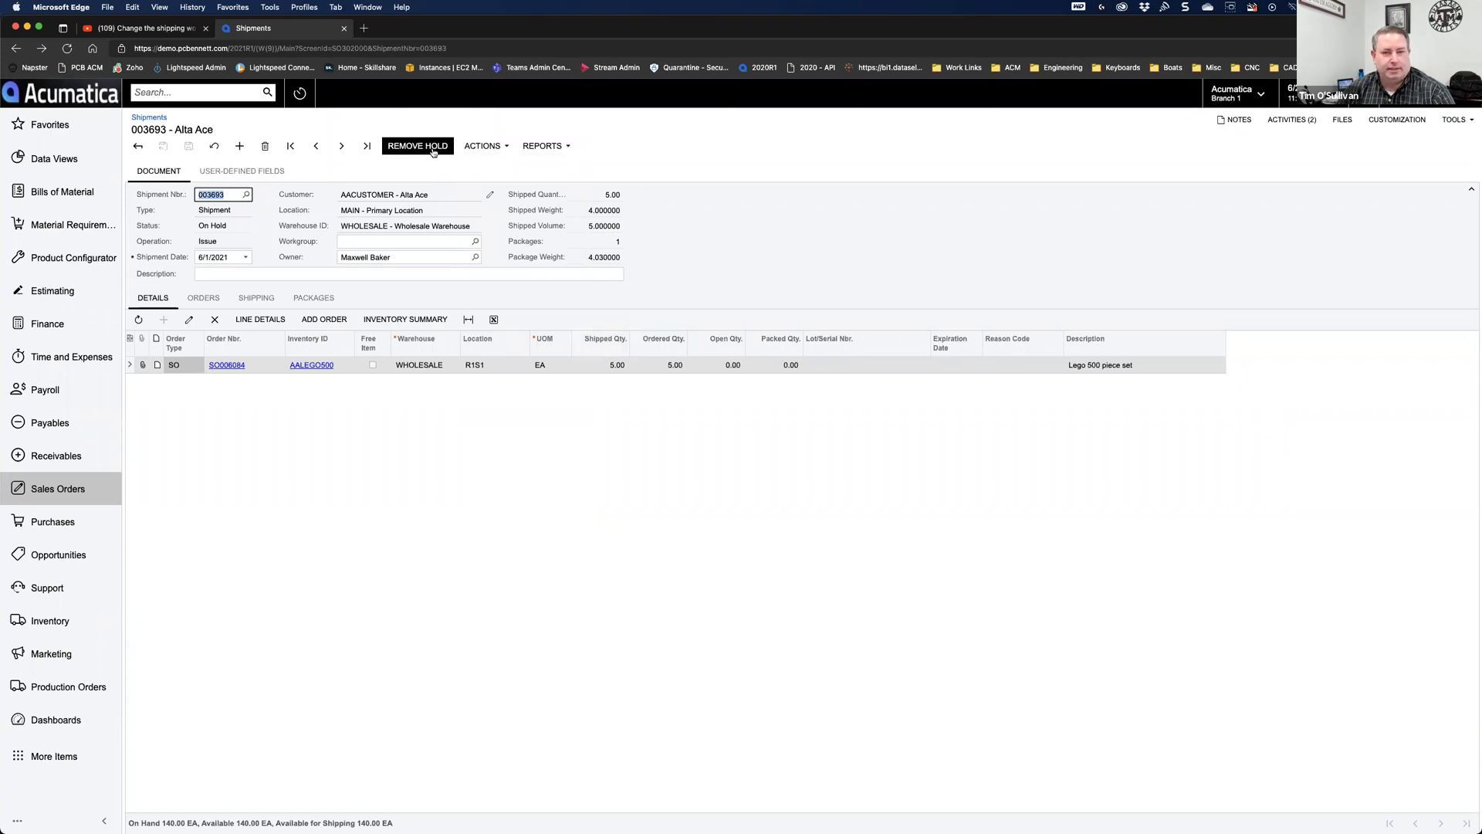
# Step: Open the shipment's state diagram and launch Customize Workflow in the customization editor
pyautogui.click(1382, 119)
pyautogui.click(1387, 223)
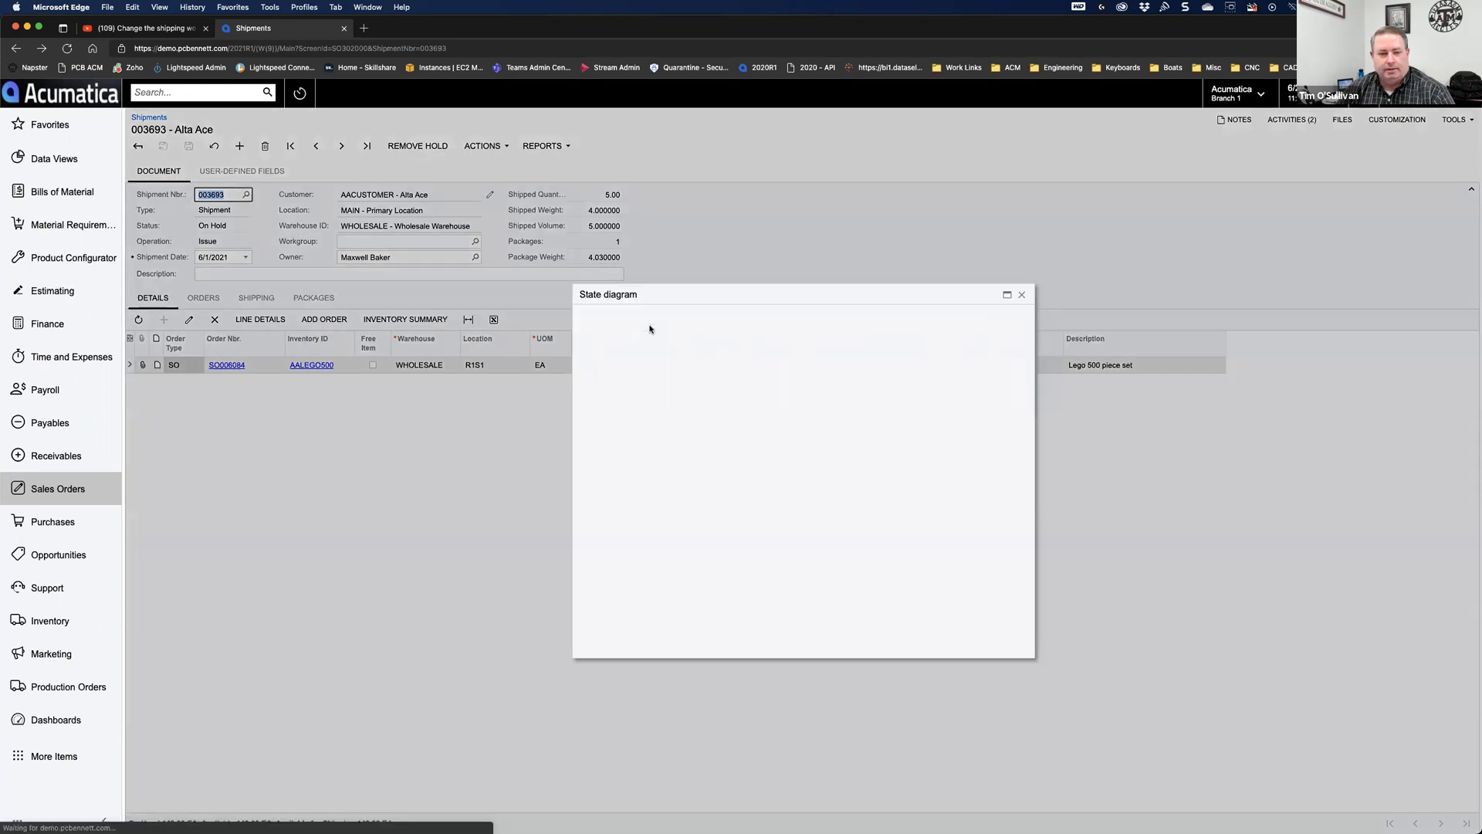
pyautogui.click(994, 330)
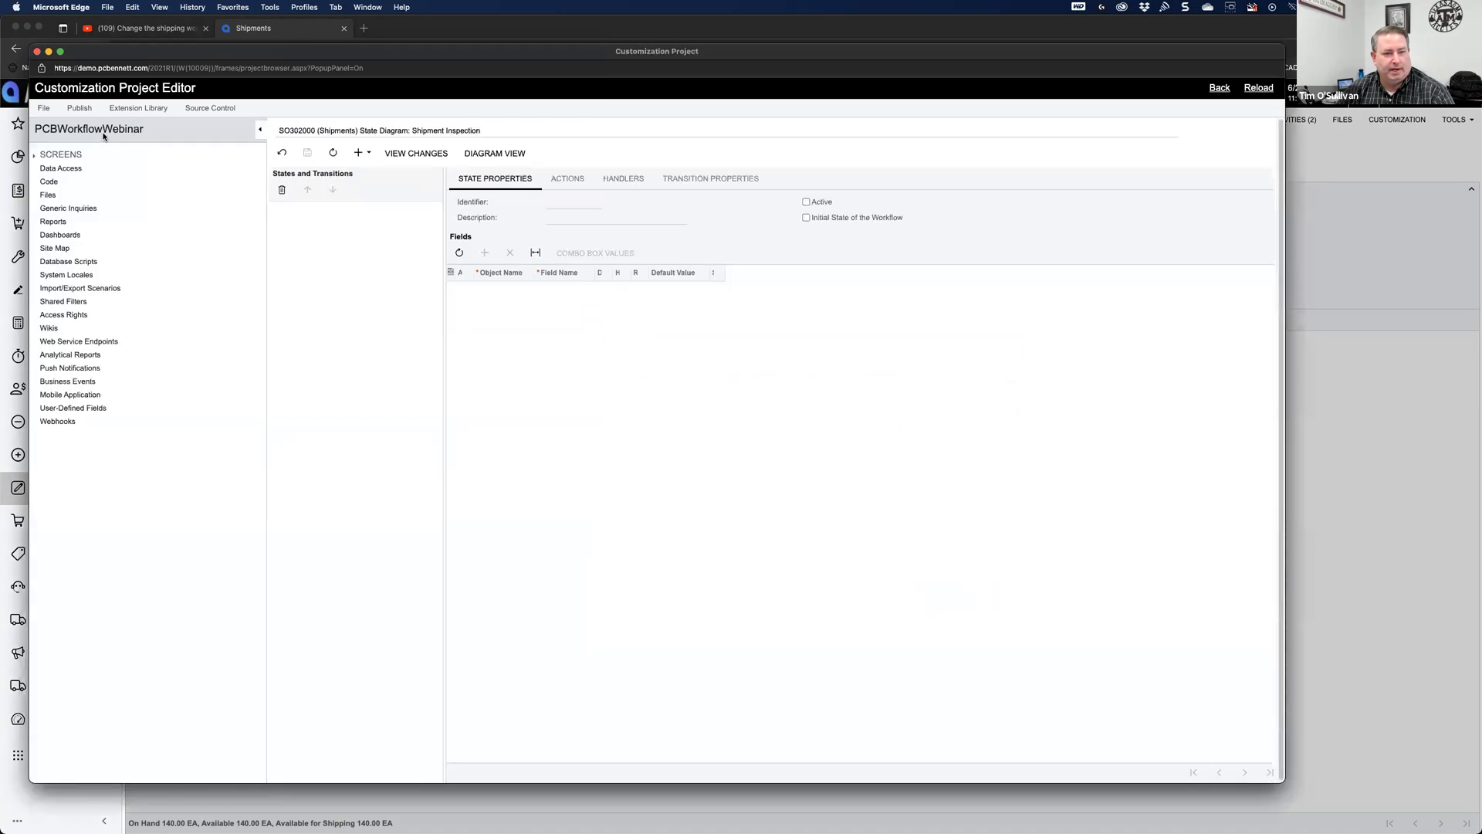
# Step: Under SO302000 > Workflows, open Shipment Inspection and show the Inspect state's actions
pyautogui.click(35, 157)
pyautogui.click(45, 168)
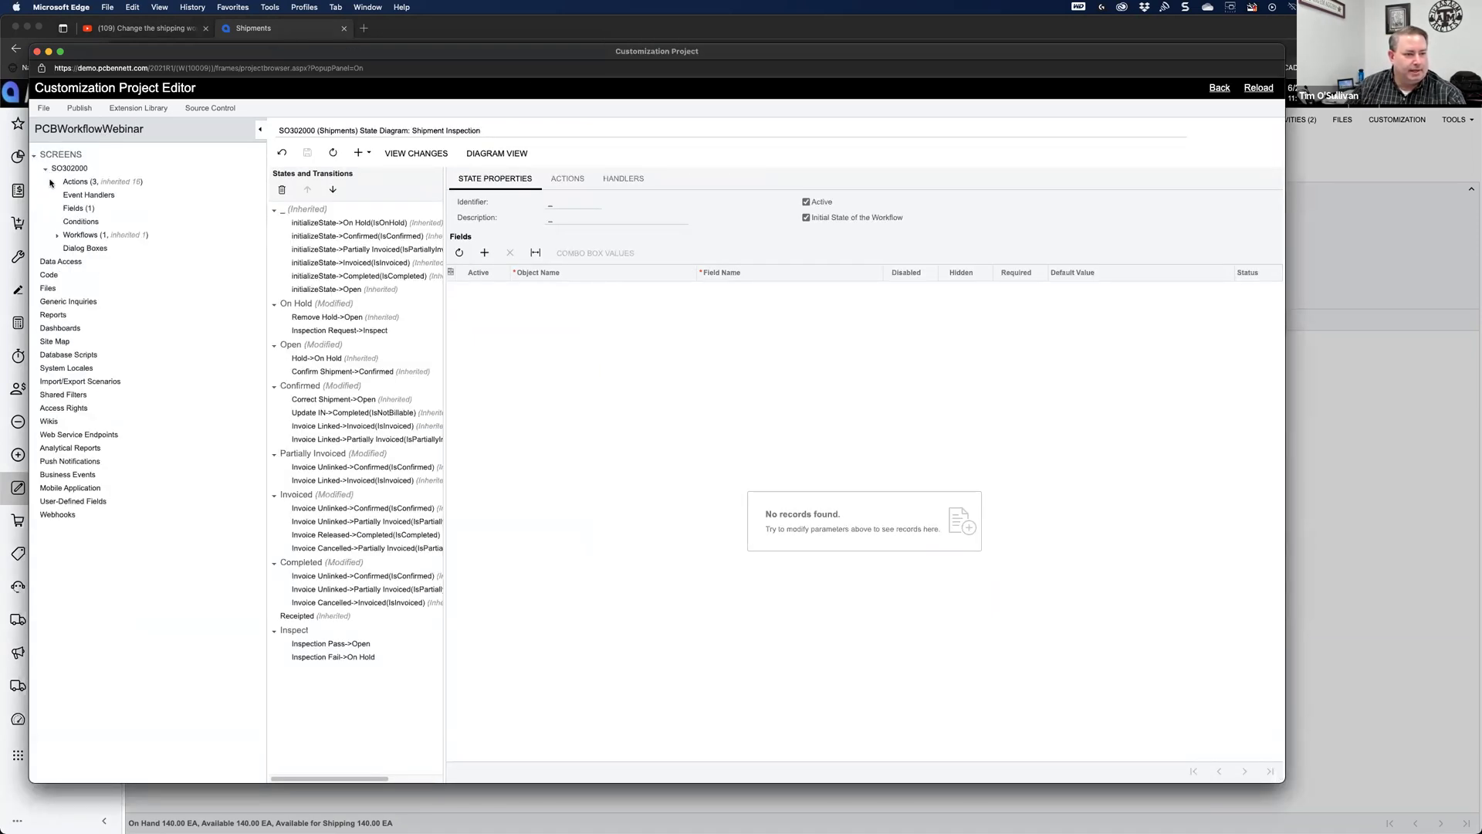
pyautogui.click(58, 235)
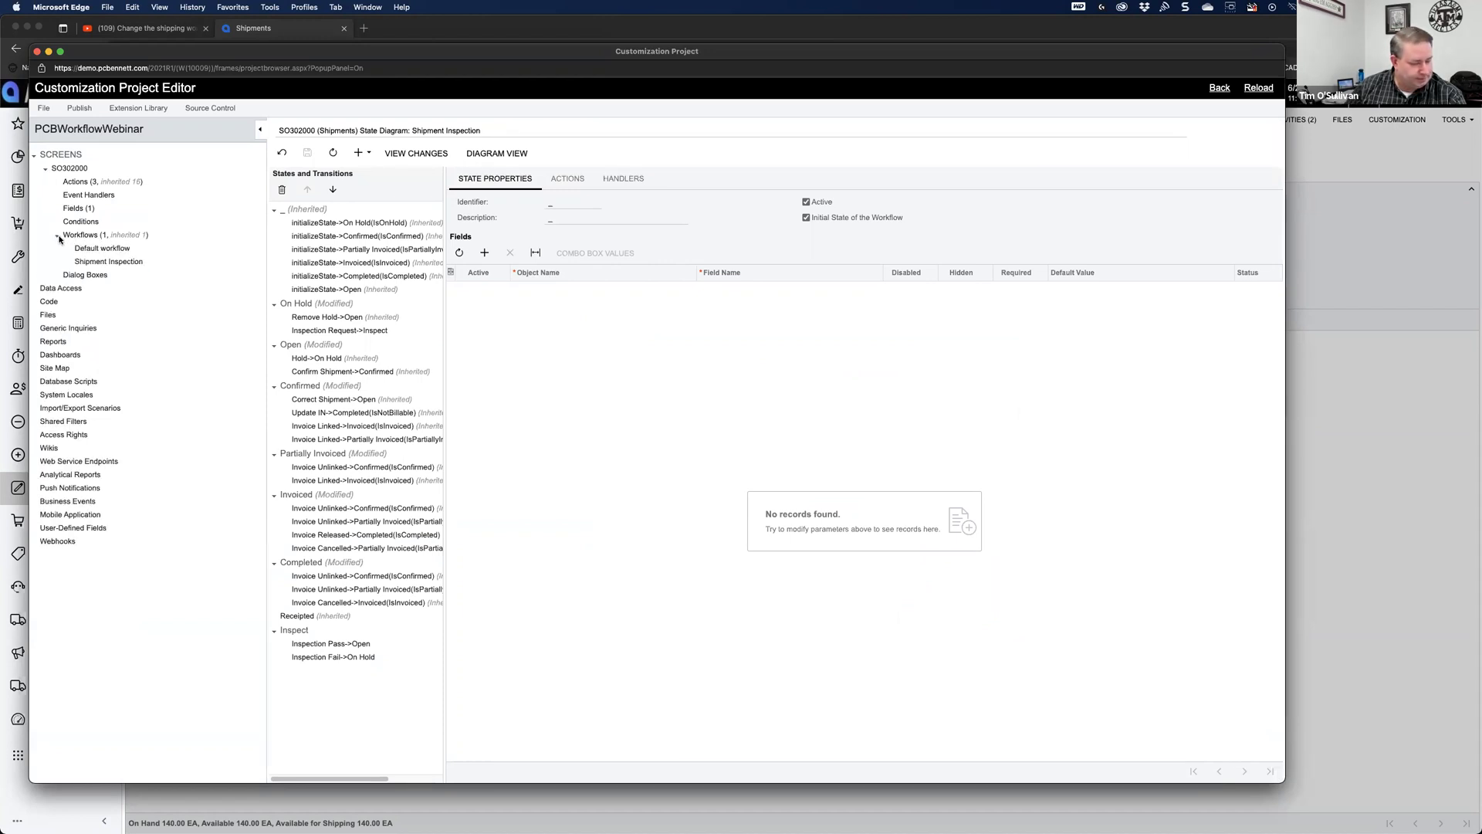
pyautogui.click(87, 261)
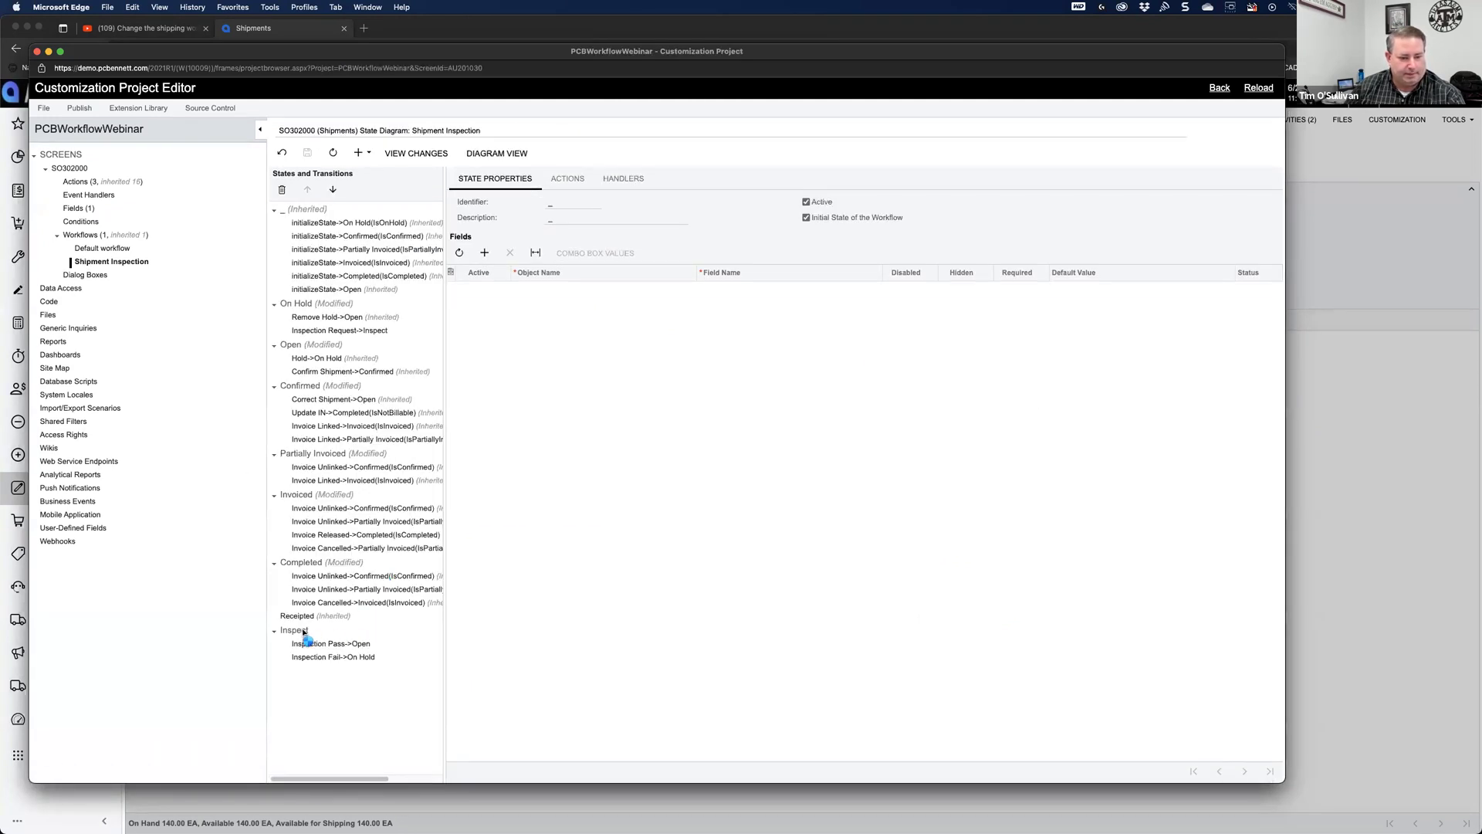
pyautogui.click(304, 632)
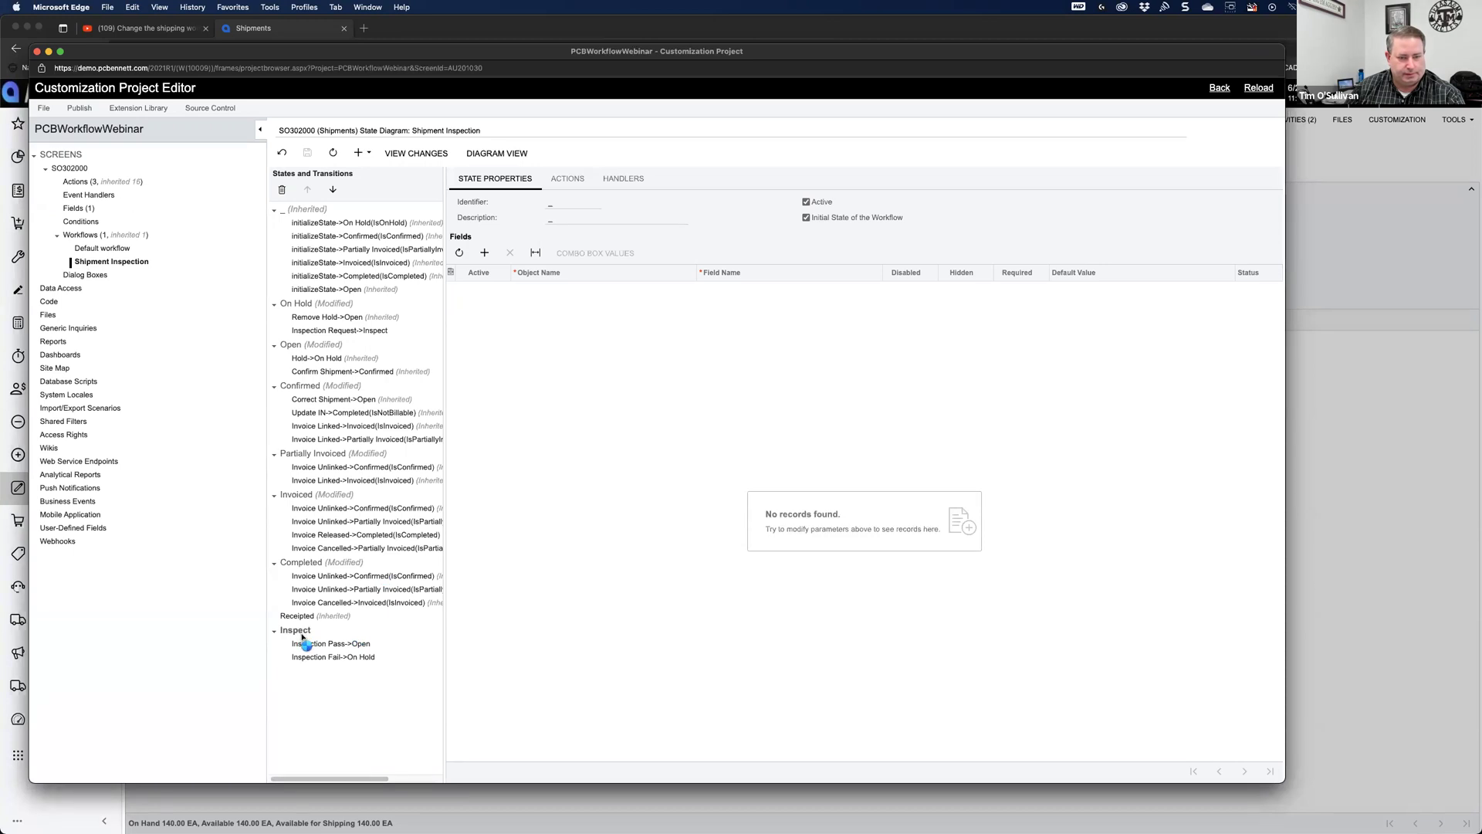
pyautogui.click(569, 181)
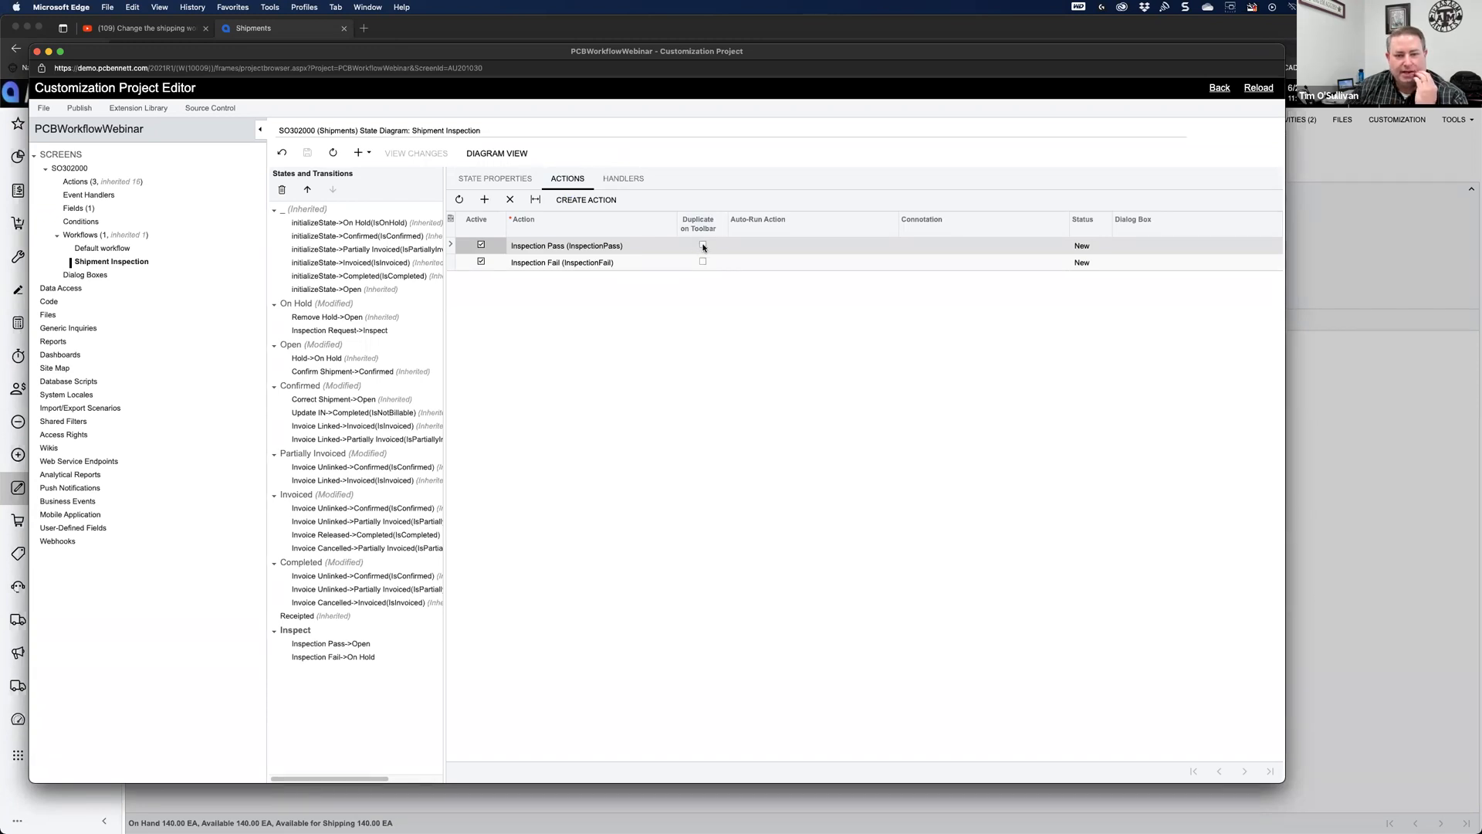
# Step: Enable Duplicate on Toolbar for Inspection Pass and Inspection Fail, and save
pyautogui.click(703, 245)
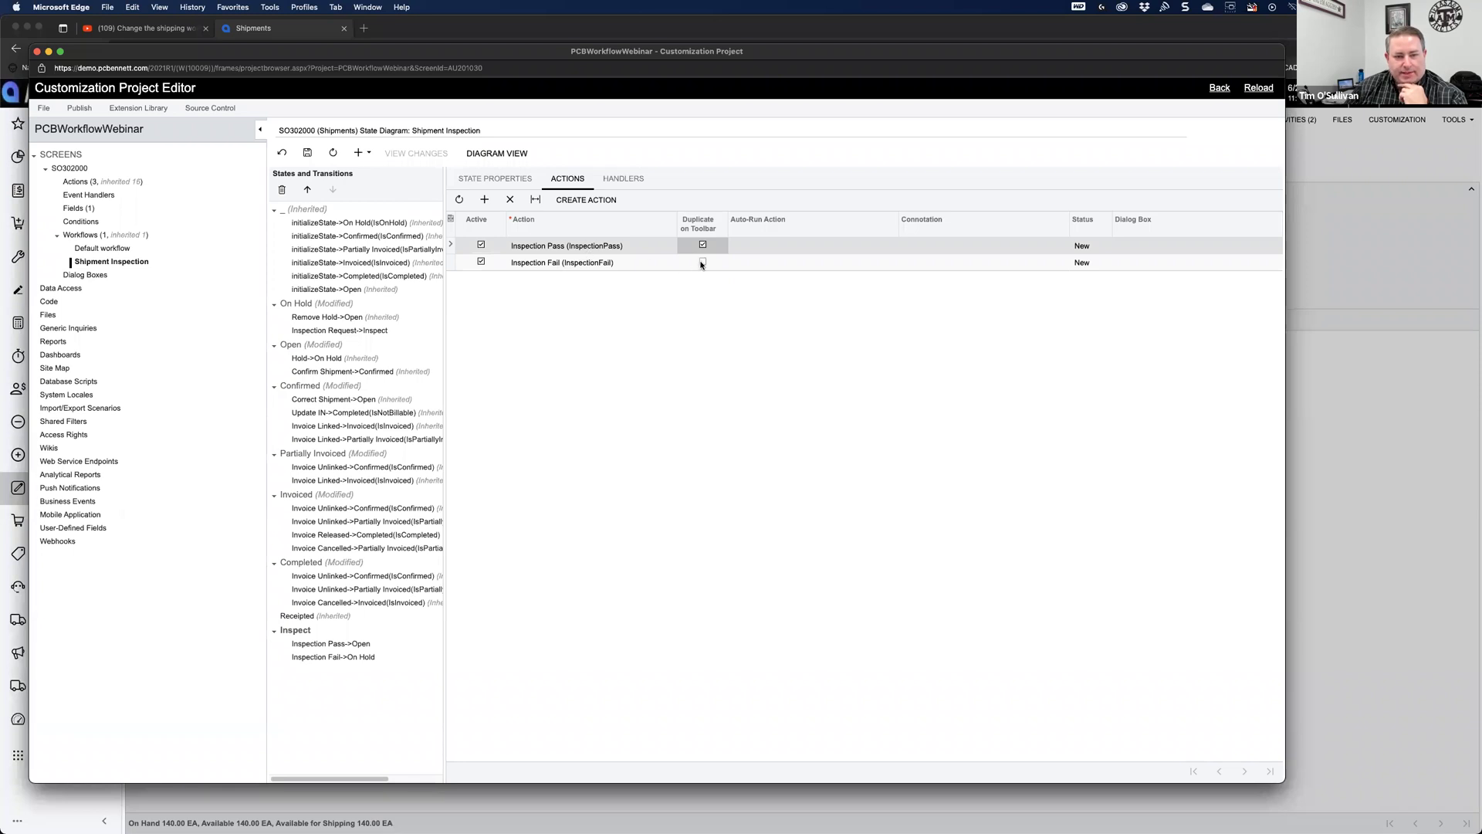
pyautogui.click(703, 261)
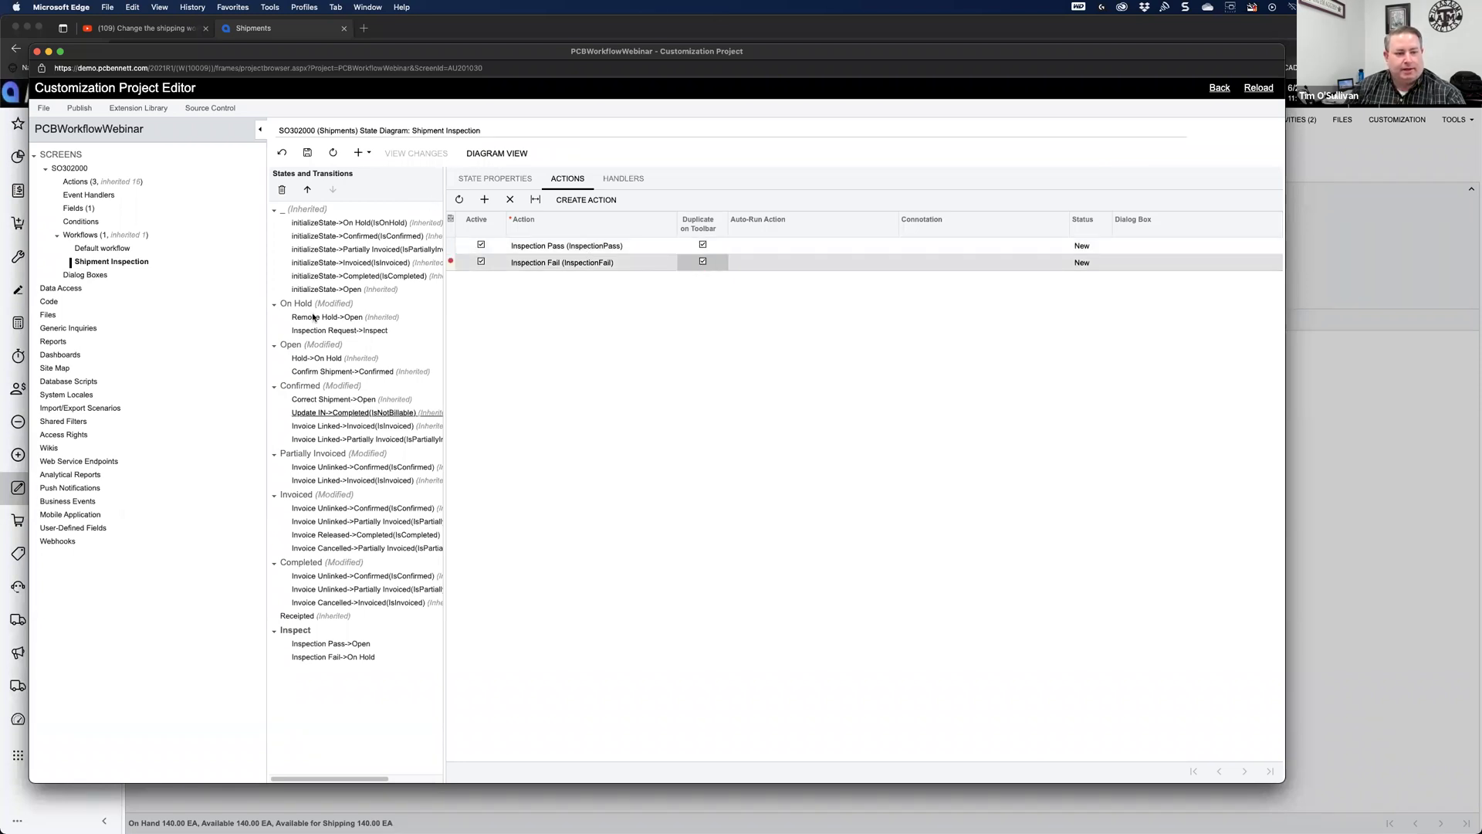
pyautogui.click(307, 152)
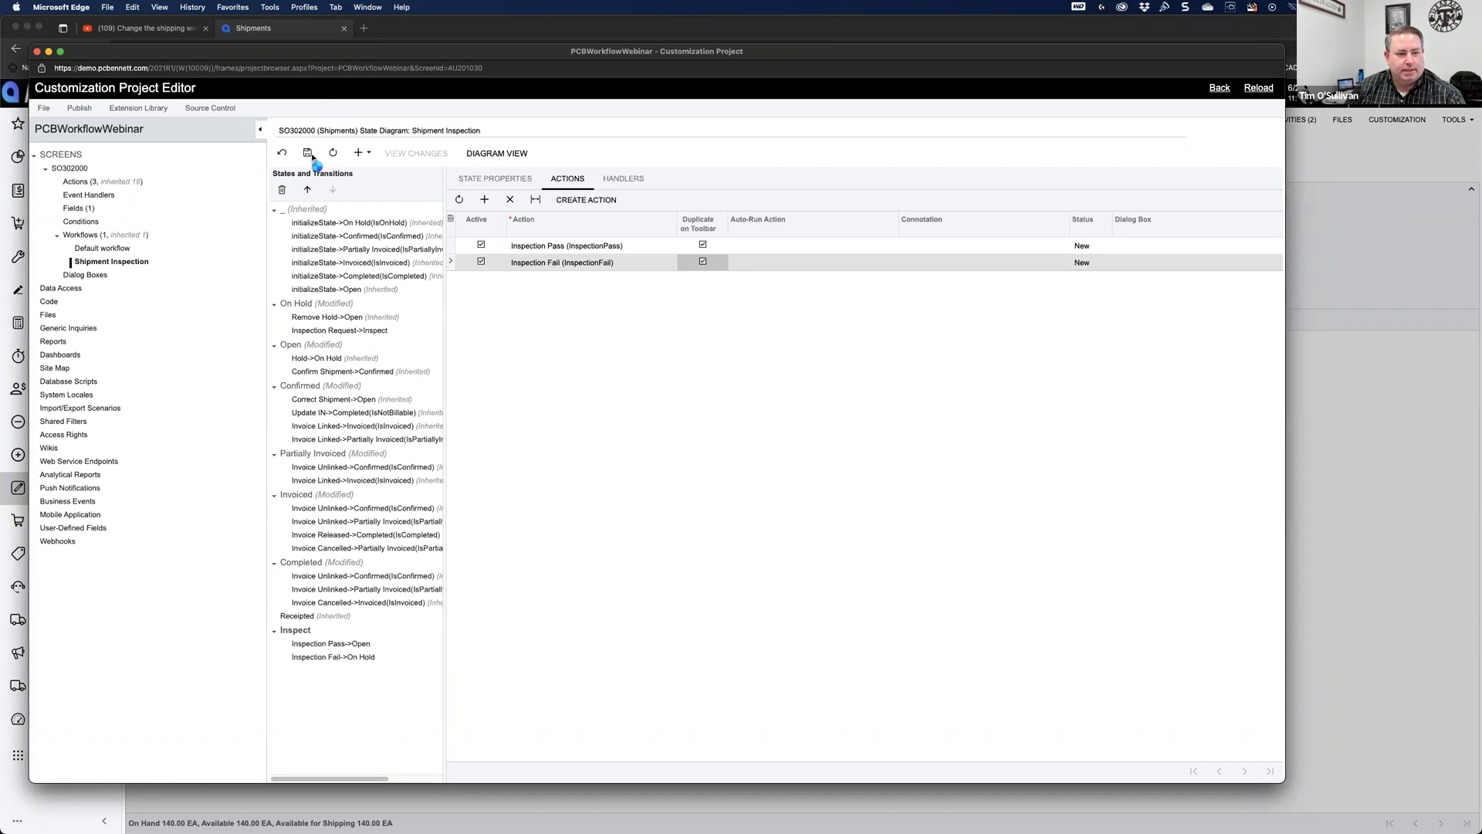
# Step: In the On Hold state, enable Duplicate on Toolbar for Inspection Request and save
pyautogui.click(300, 305)
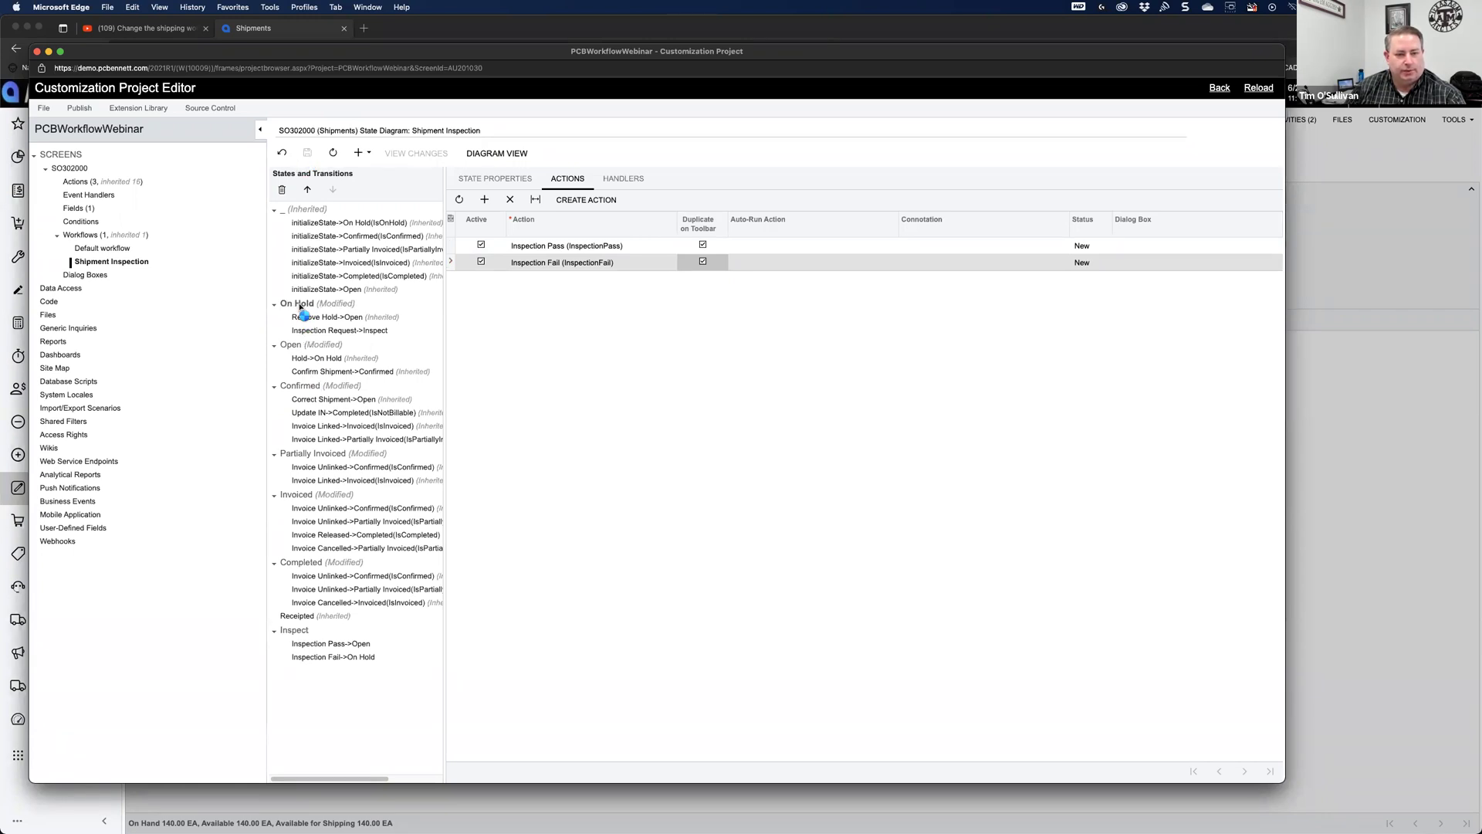
pyautogui.click(566, 185)
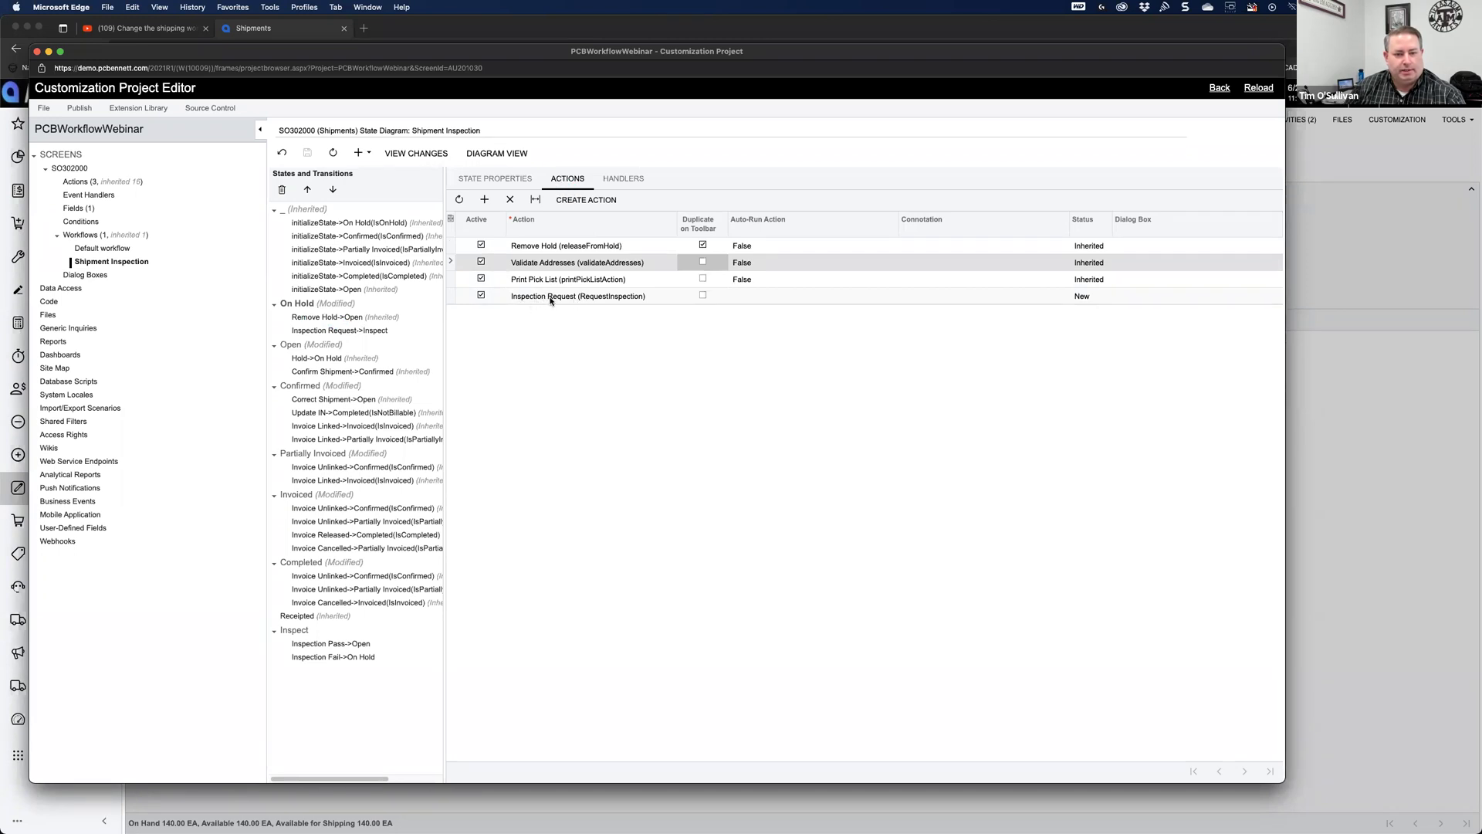
pyautogui.click(703, 297)
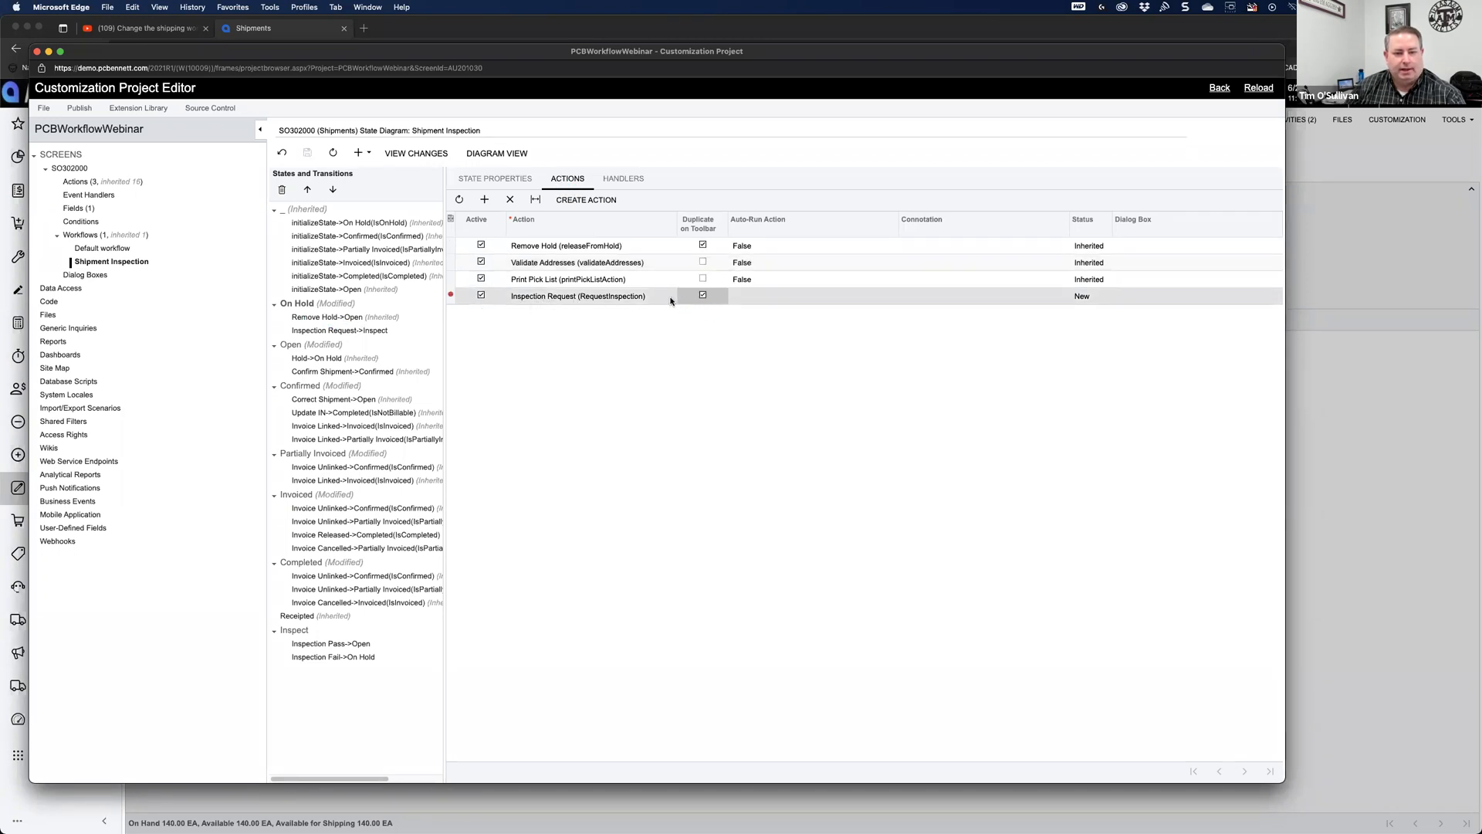
pyautogui.click(566, 180)
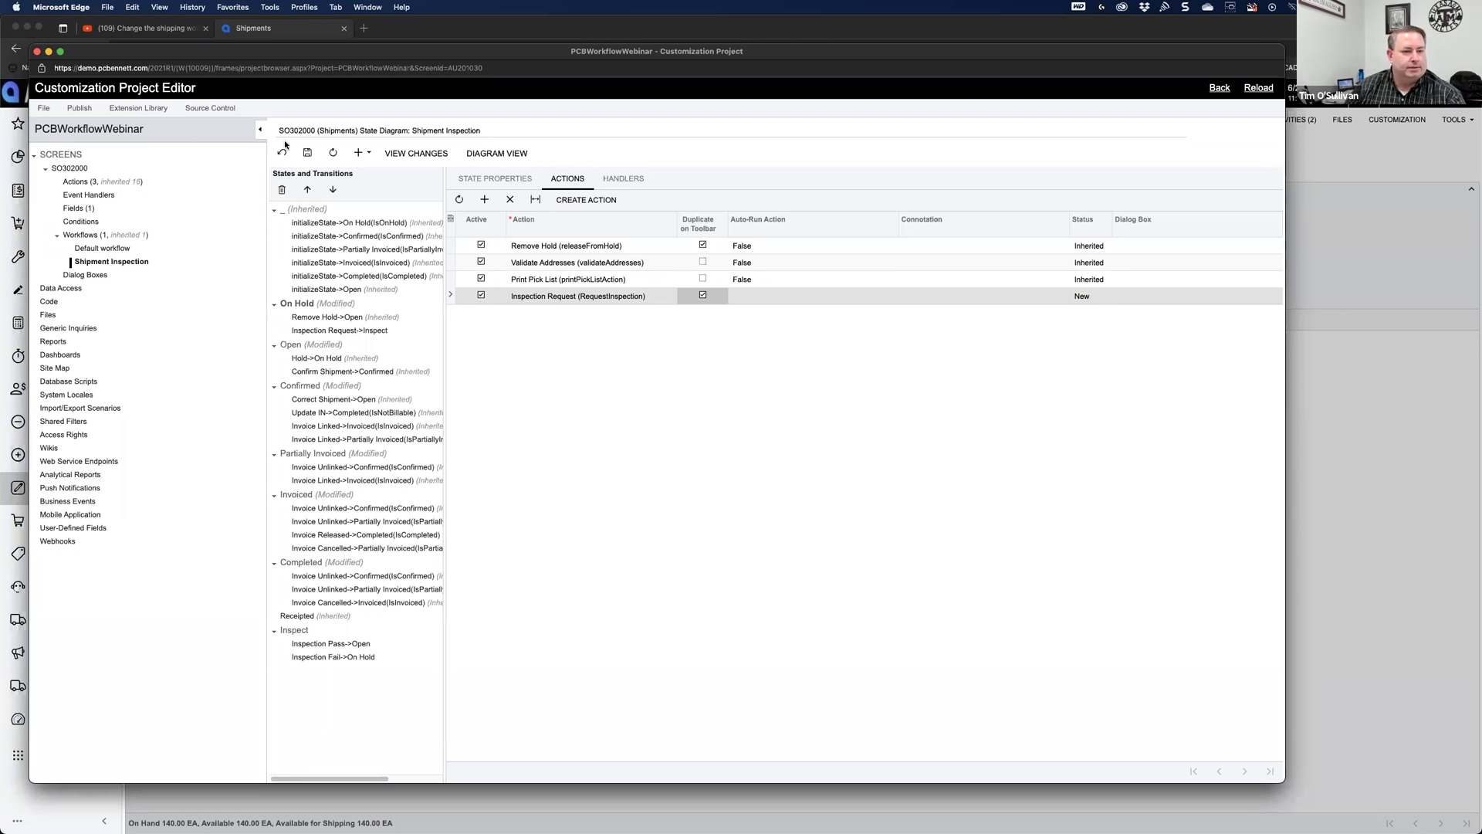
pyautogui.click(307, 153)
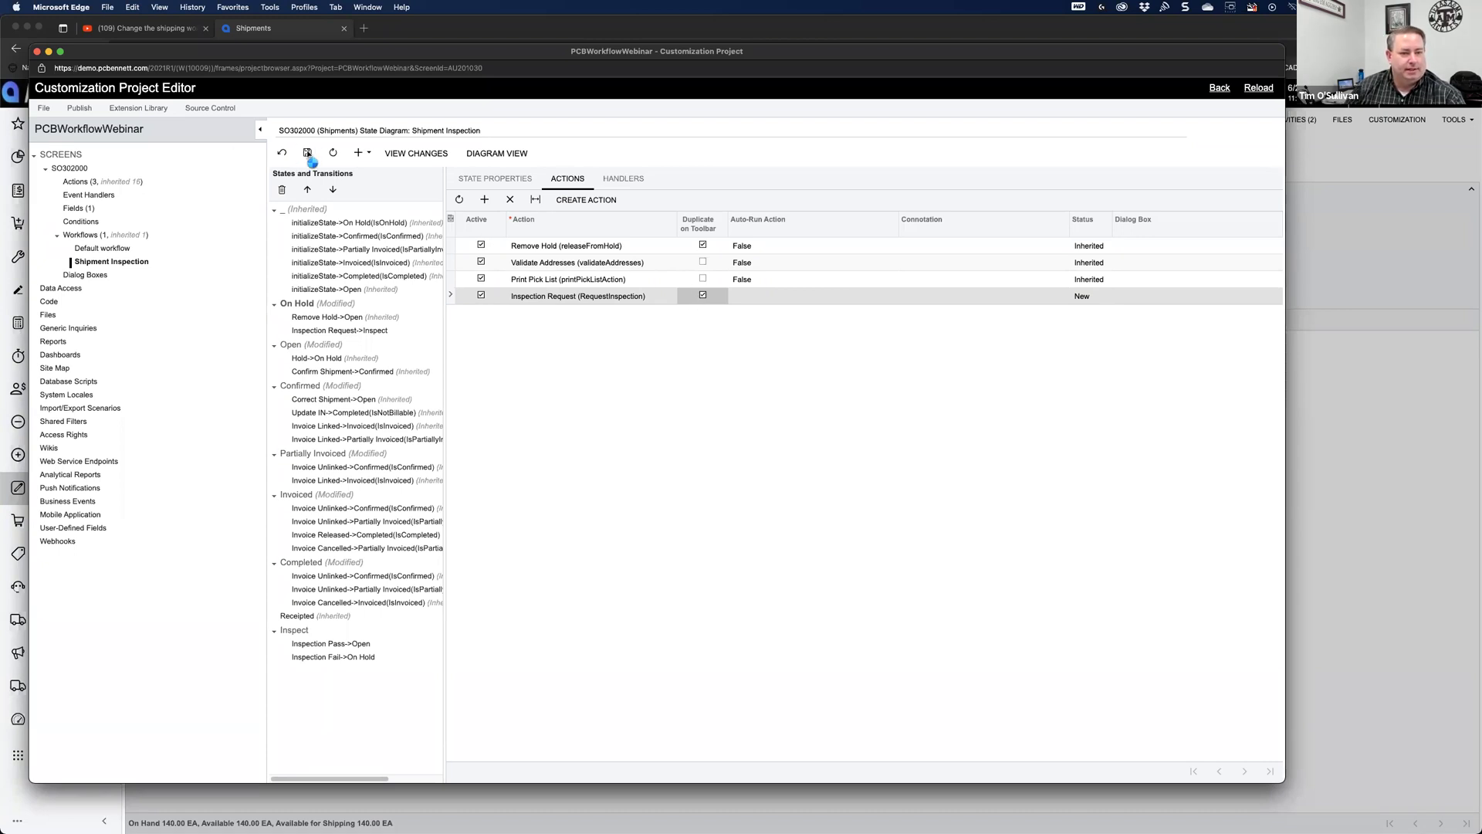
# Step: Publish the current project, then close the editor and state diagram to return to shipment 003693
pyautogui.click(77, 109)
pyautogui.click(97, 129)
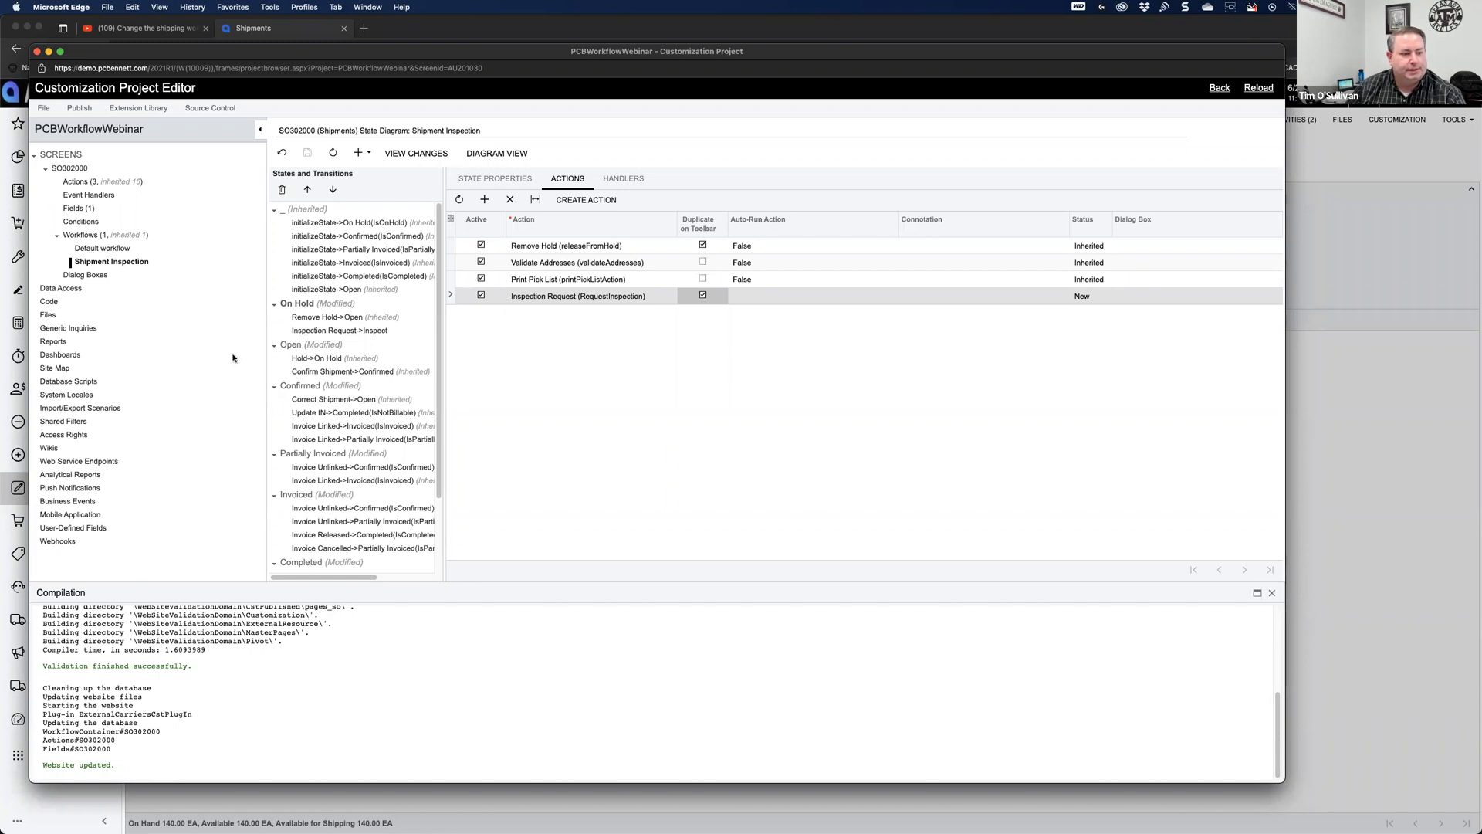
pyautogui.click(36, 51)
pyautogui.click(1022, 294)
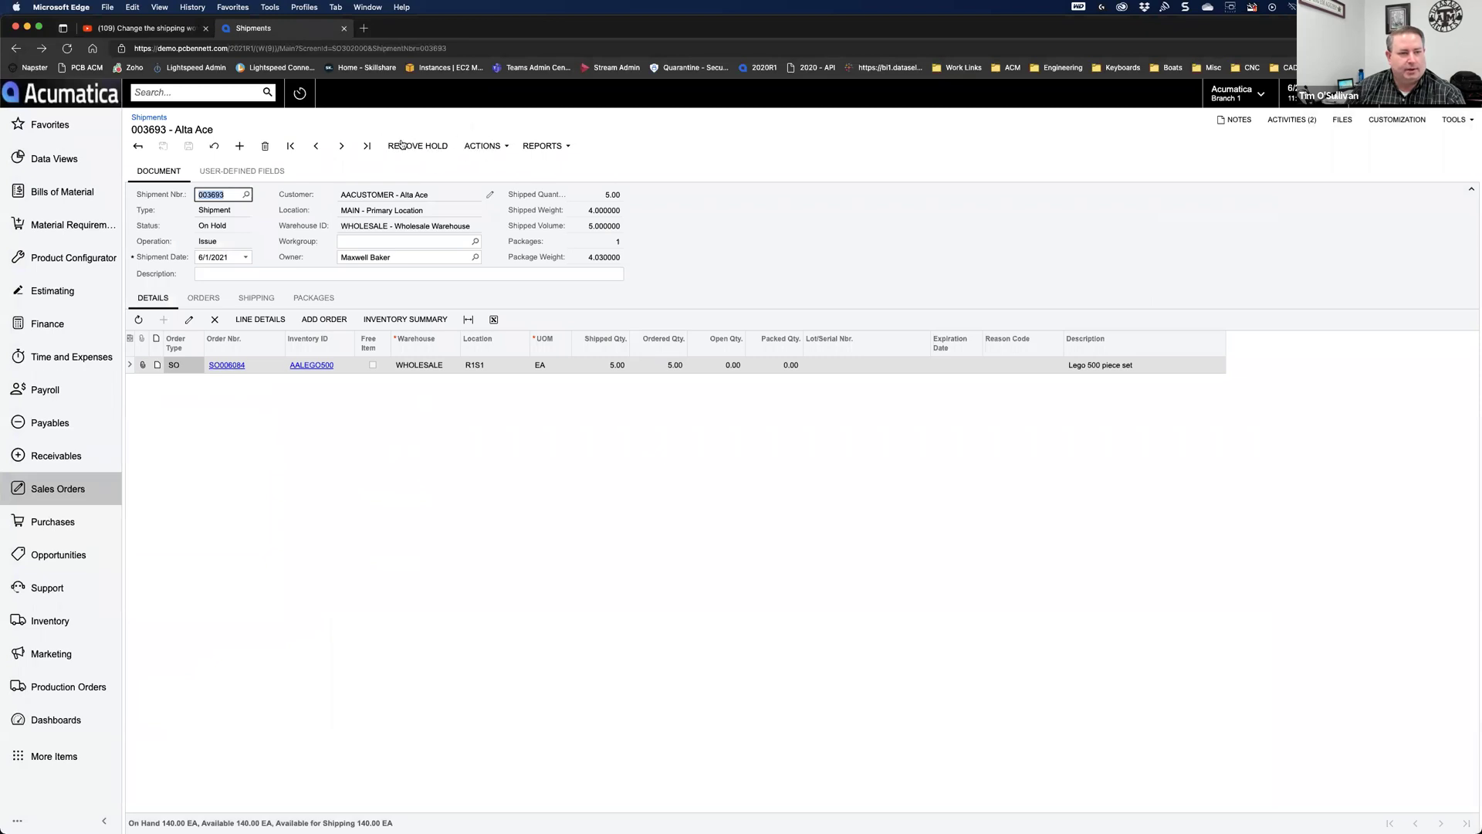
# Step: Reload shipment 003693 and check its actions list for the new inspection commands
pyautogui.click(67, 48)
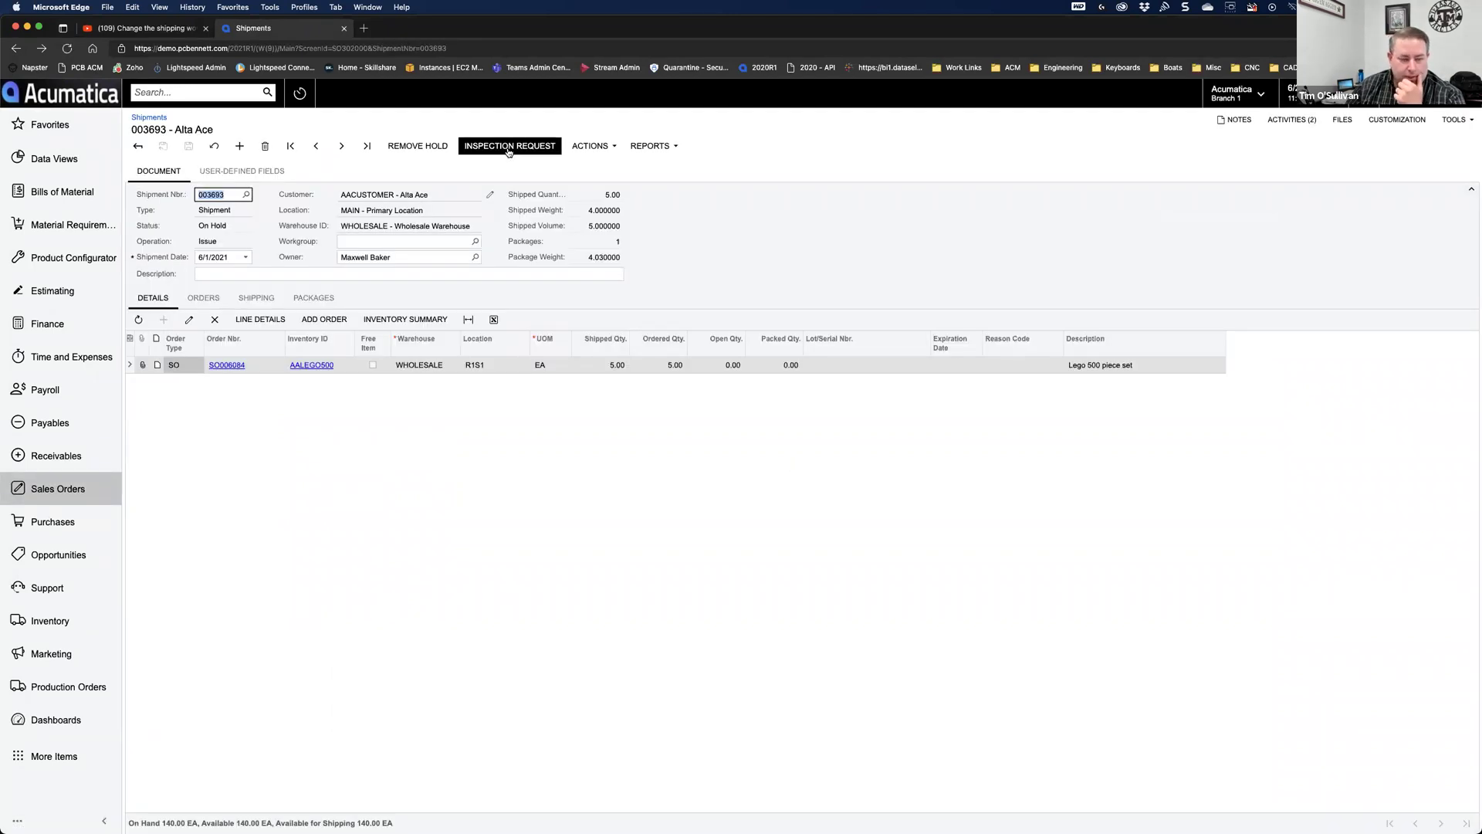
pyautogui.click(589, 151)
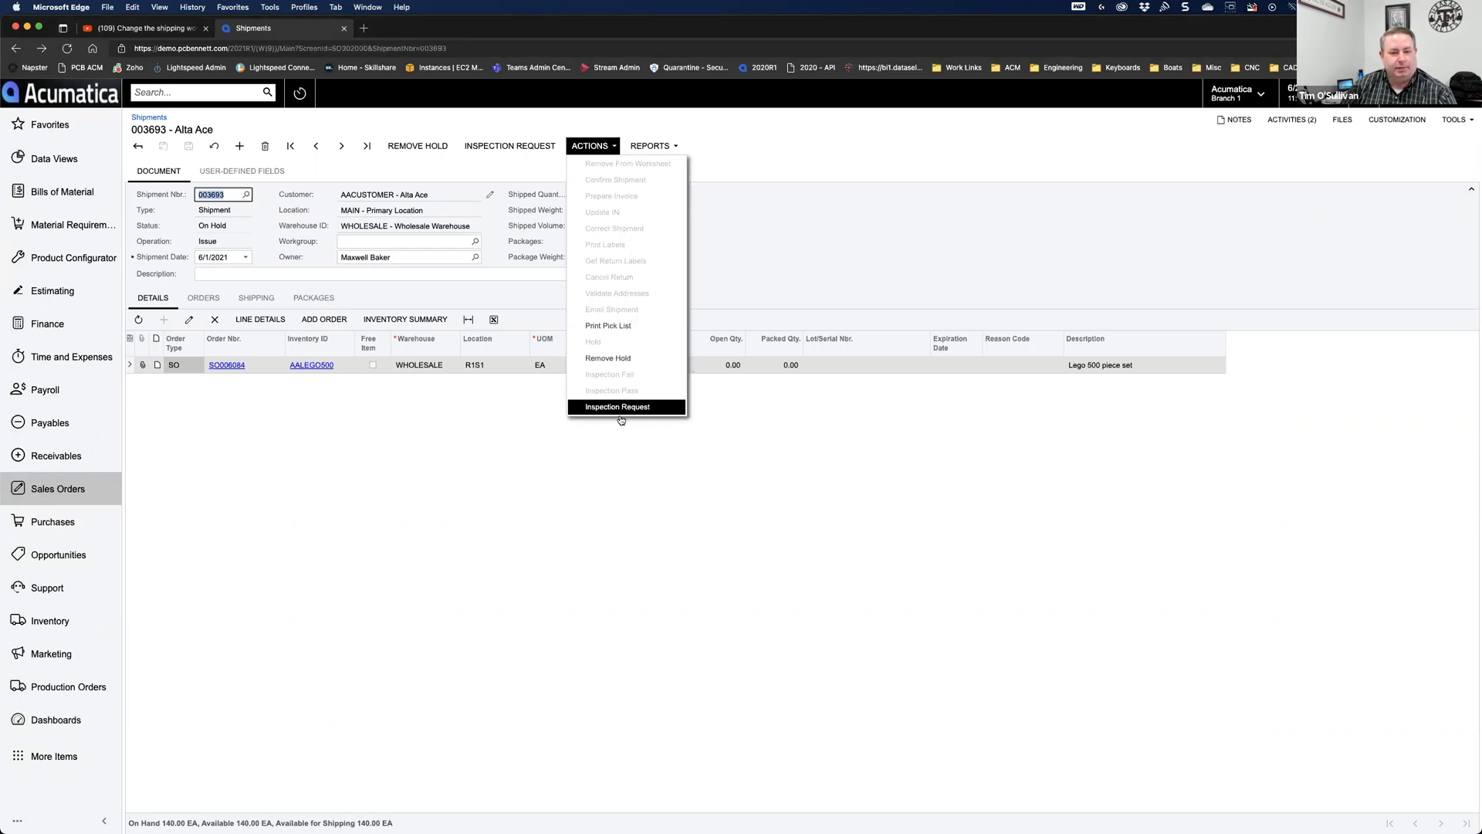
pyautogui.click(435, 508)
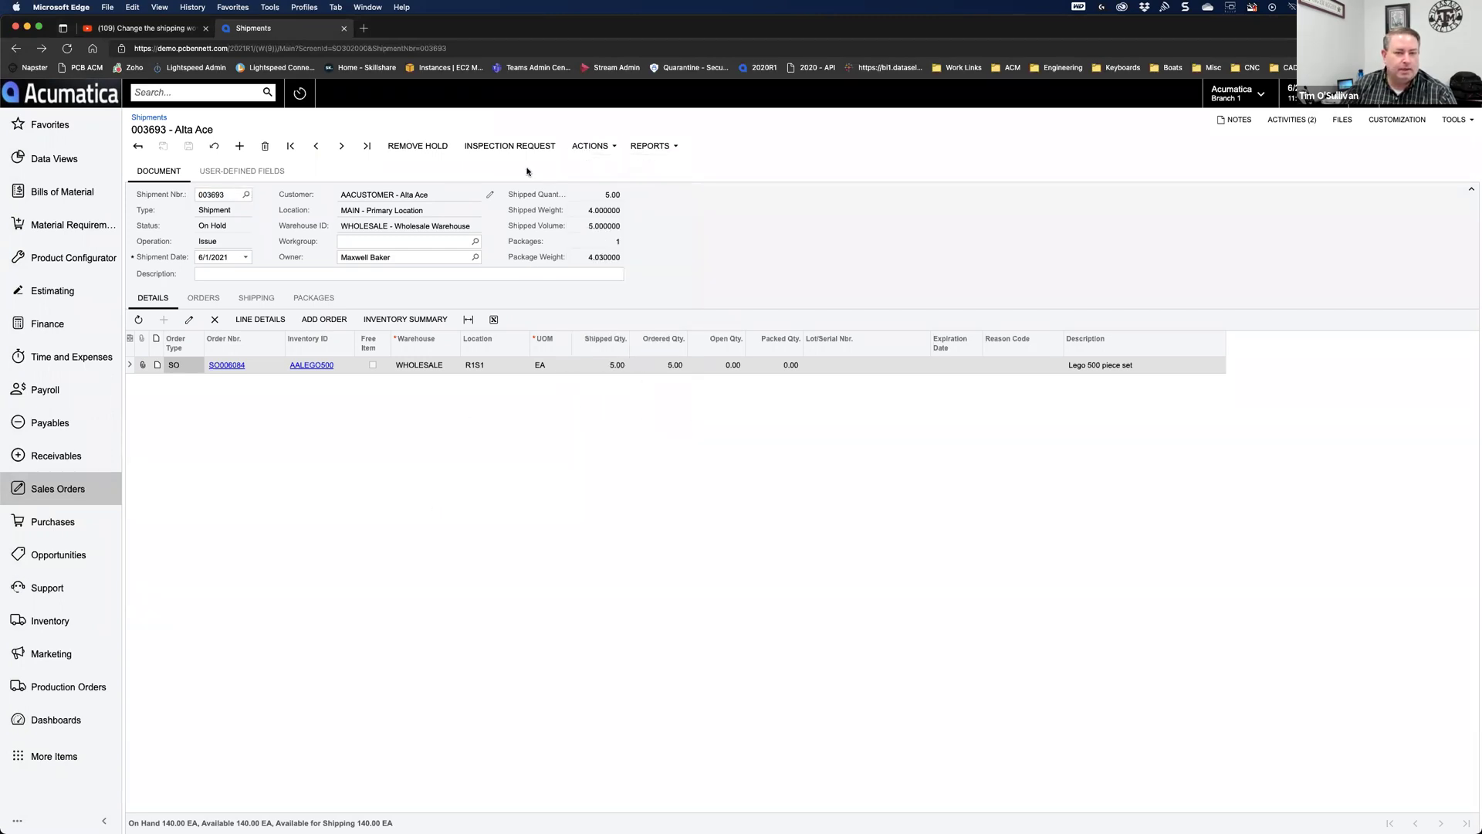
pyautogui.click(581, 149)
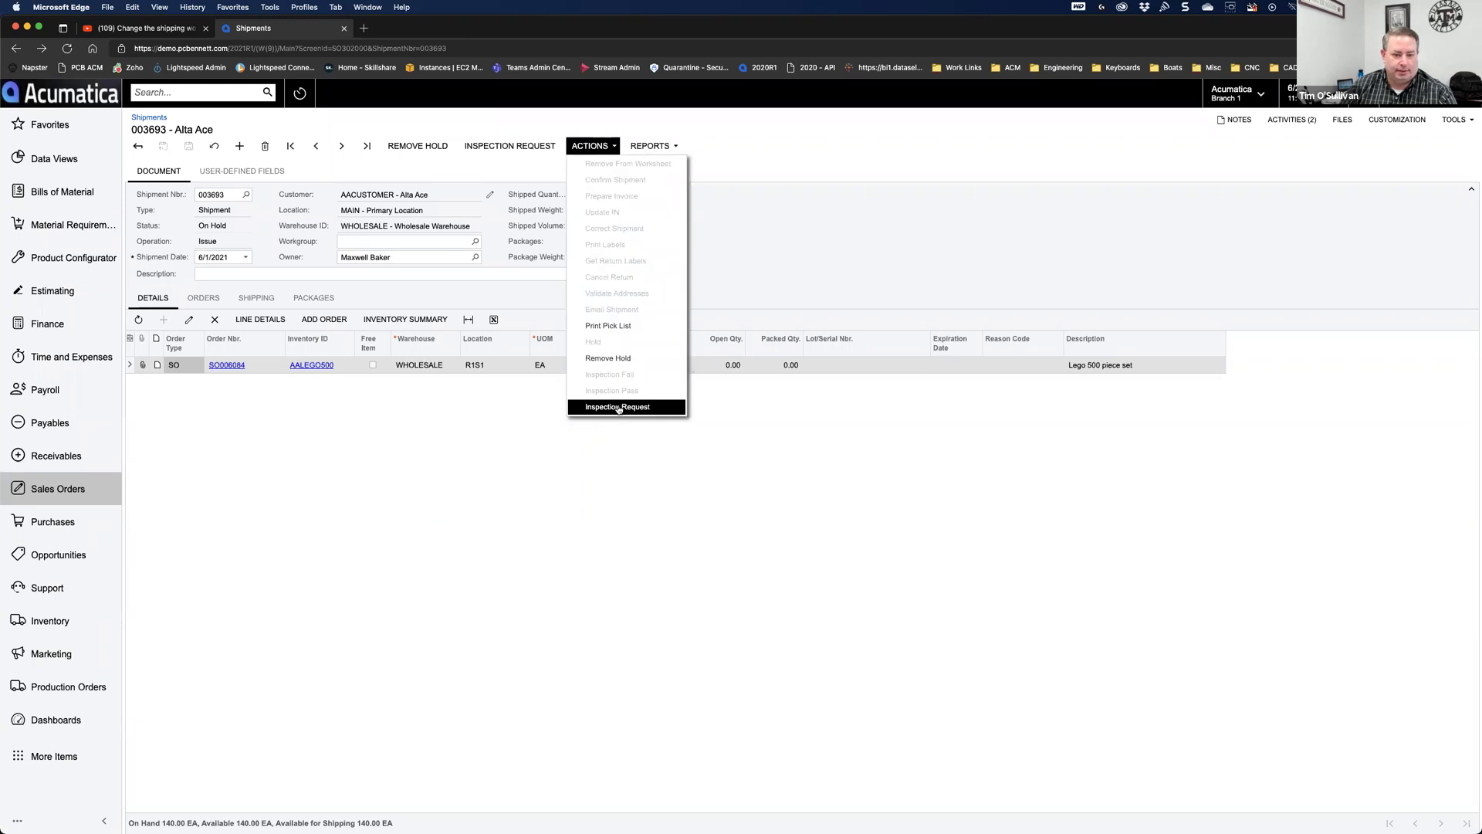
pyautogui.click(403, 483)
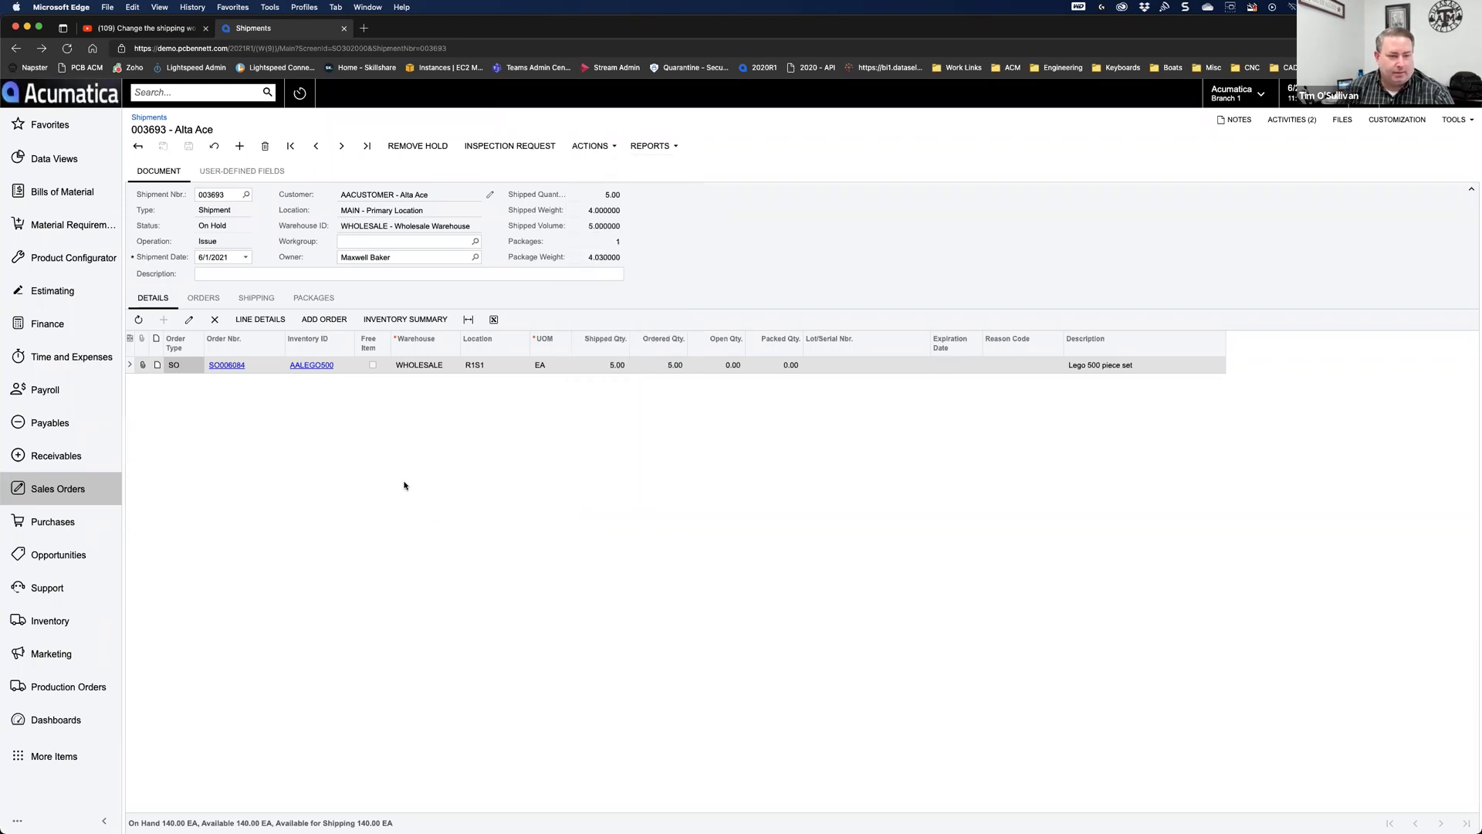
# Step: Compare the User-Defined Fields tab's Inspector and Inspection Status with the Document tab
pyautogui.click(263, 172)
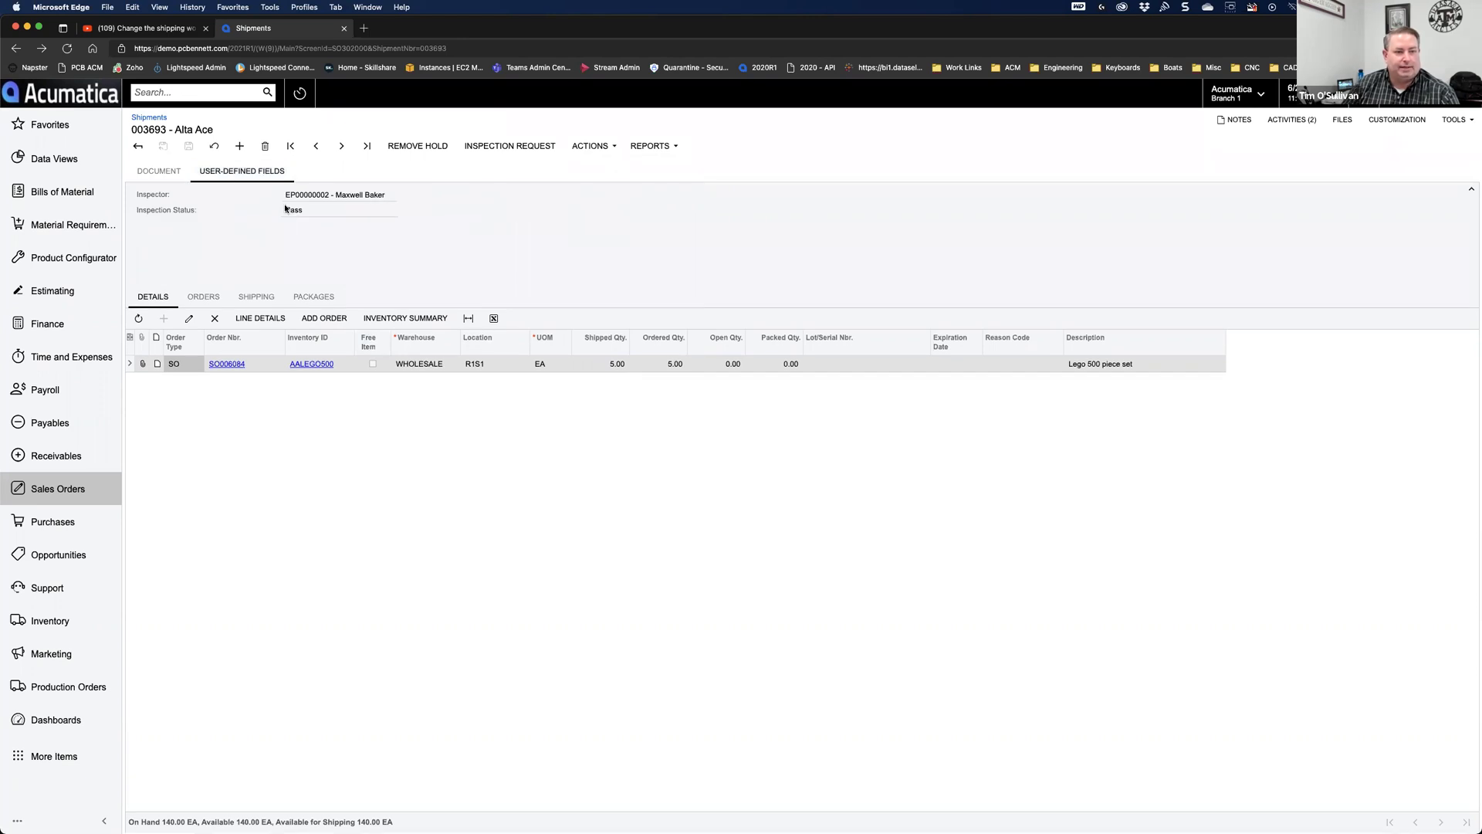
pyautogui.click(158, 172)
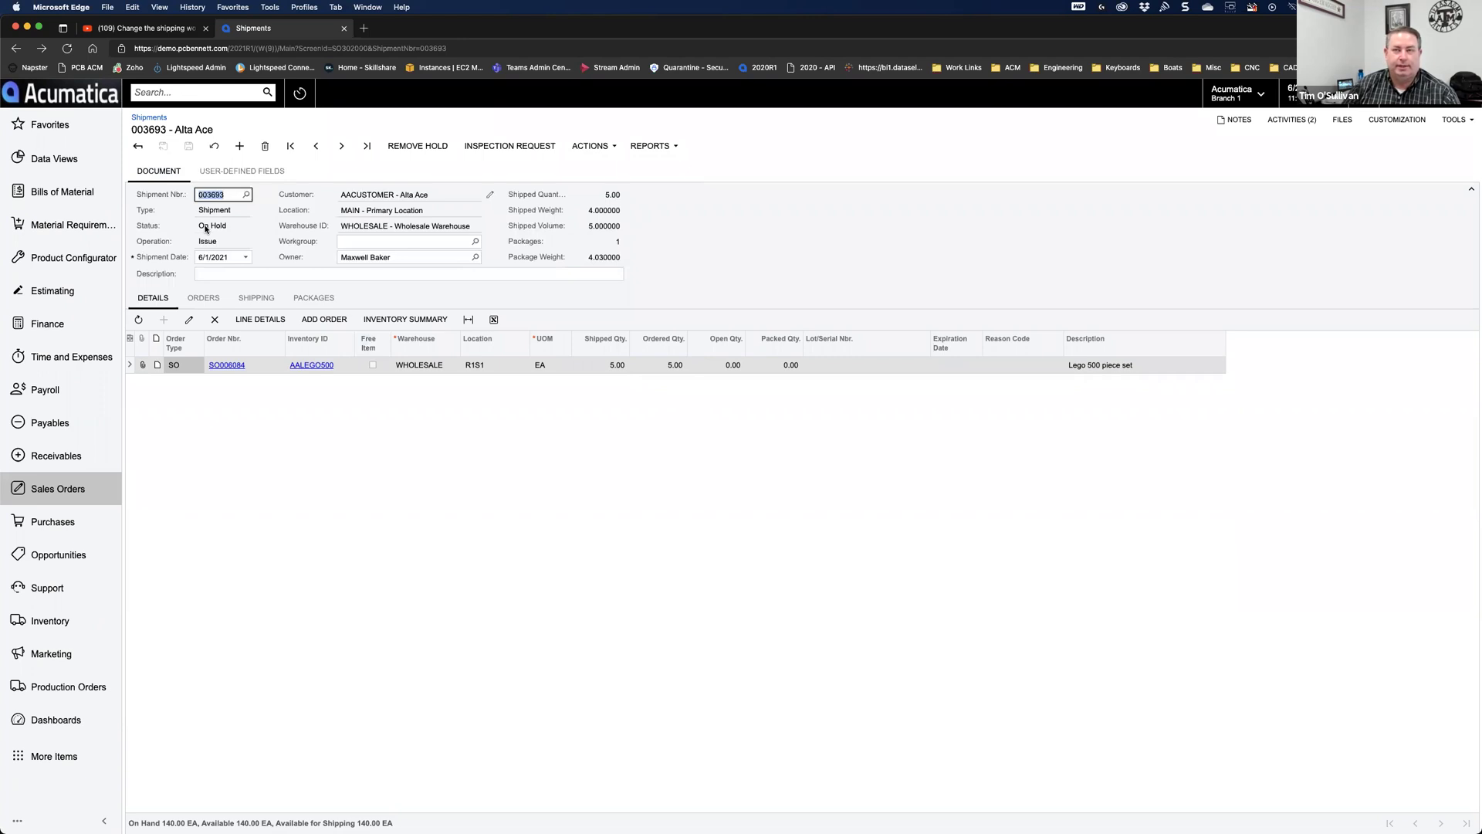
pyautogui.click(243, 171)
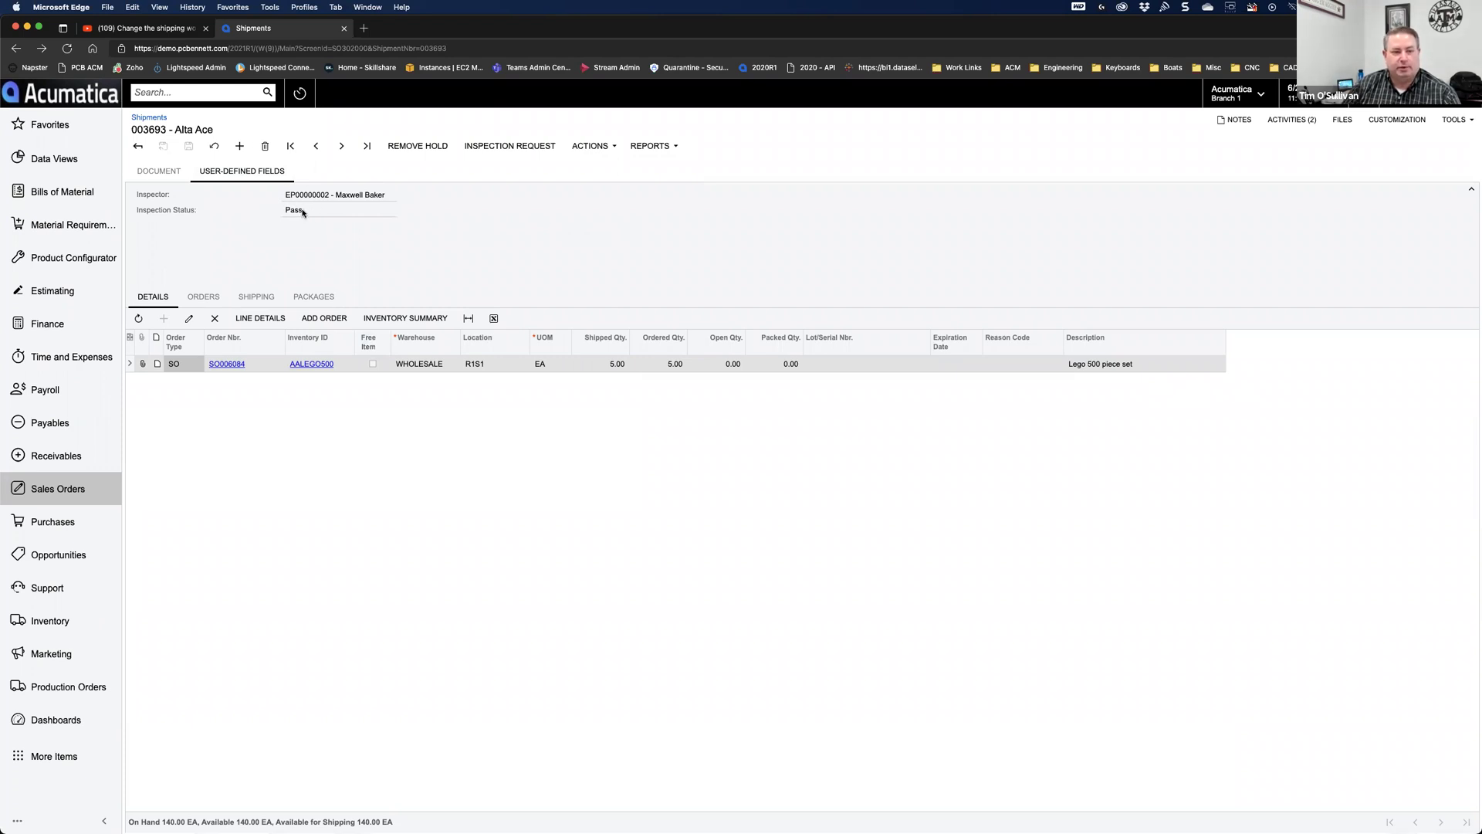
pyautogui.click(158, 170)
# Step: Duplicate the Shipments browser tab showing shipment 003693
pyautogui.click(674, 258)
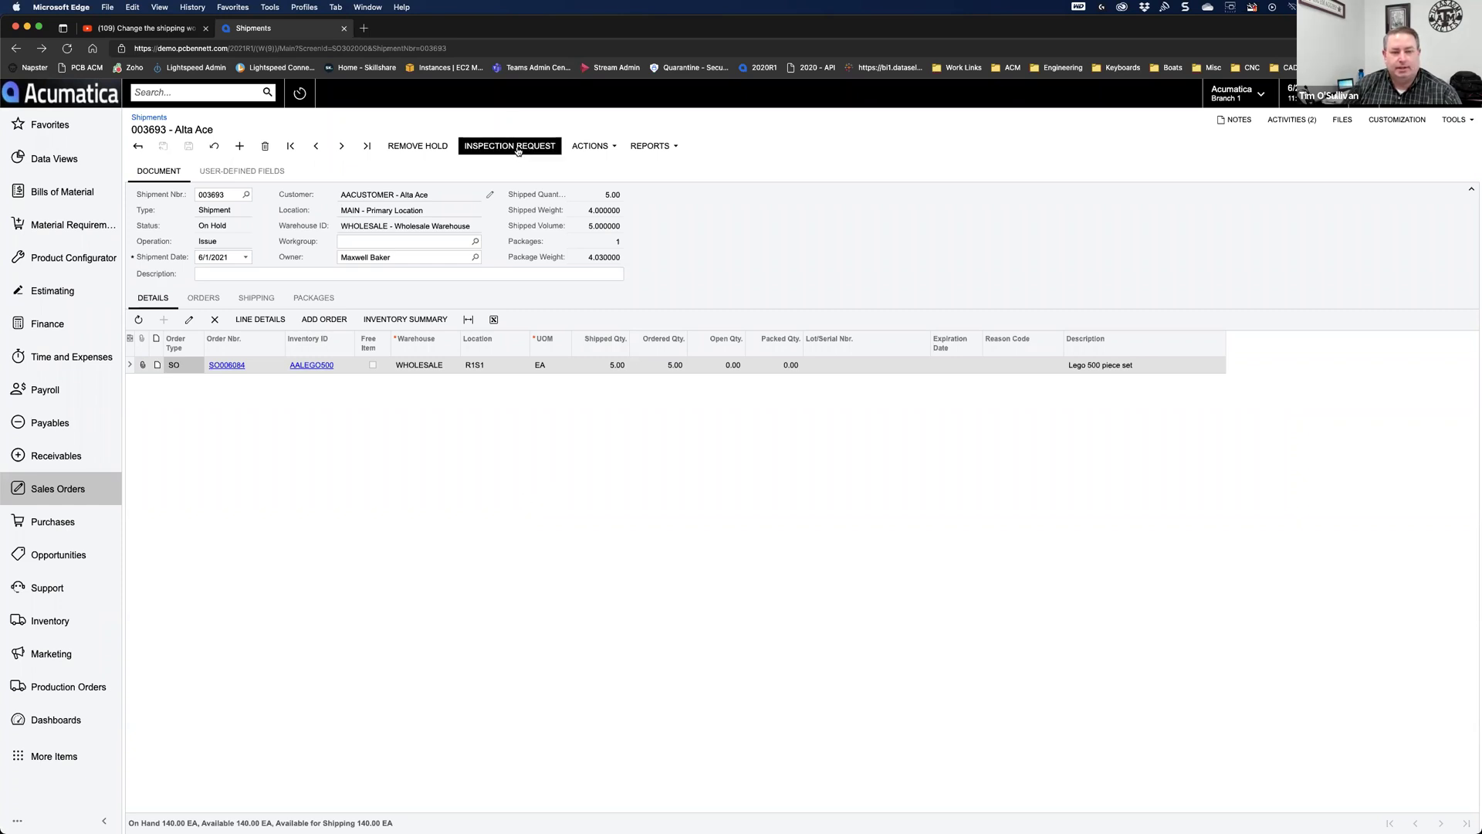
pyautogui.rightClick(290, 30)
pyautogui.click(327, 86)
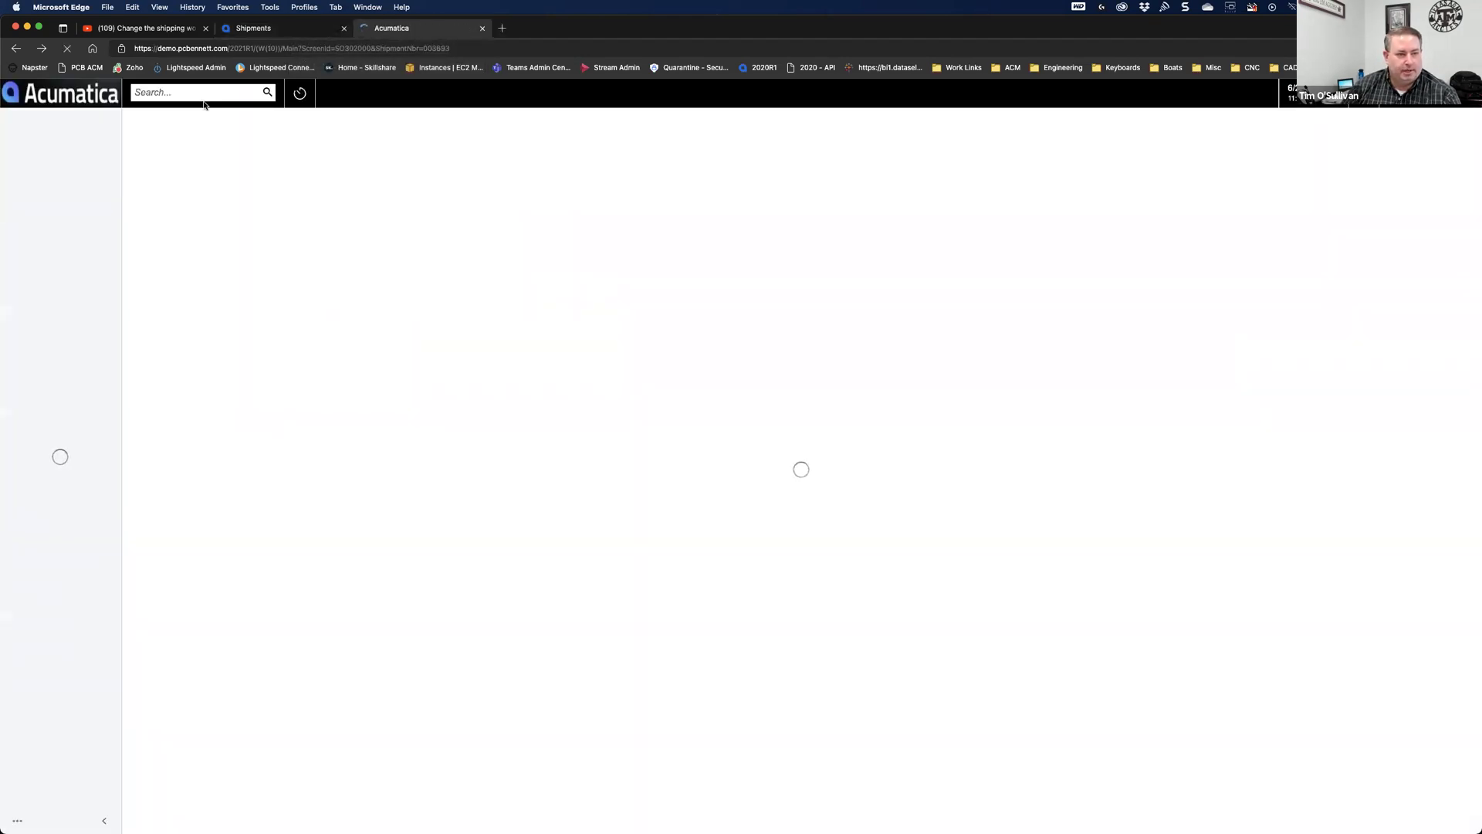
# Step: Search 'email' and open Emails Pending Processing
pyautogui.click(201, 93)
pyautogui.write('email')
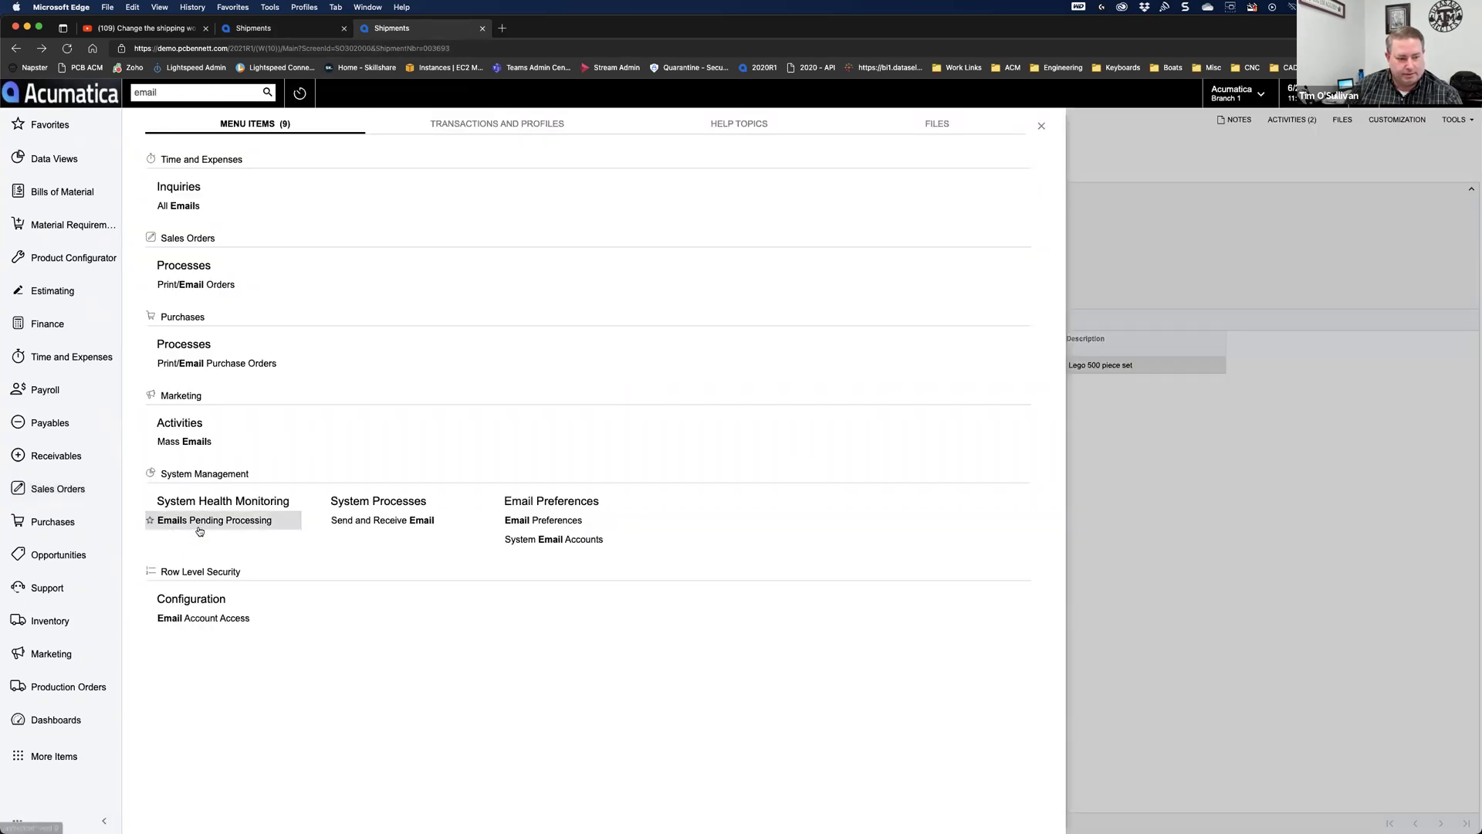
pyautogui.click(199, 529)
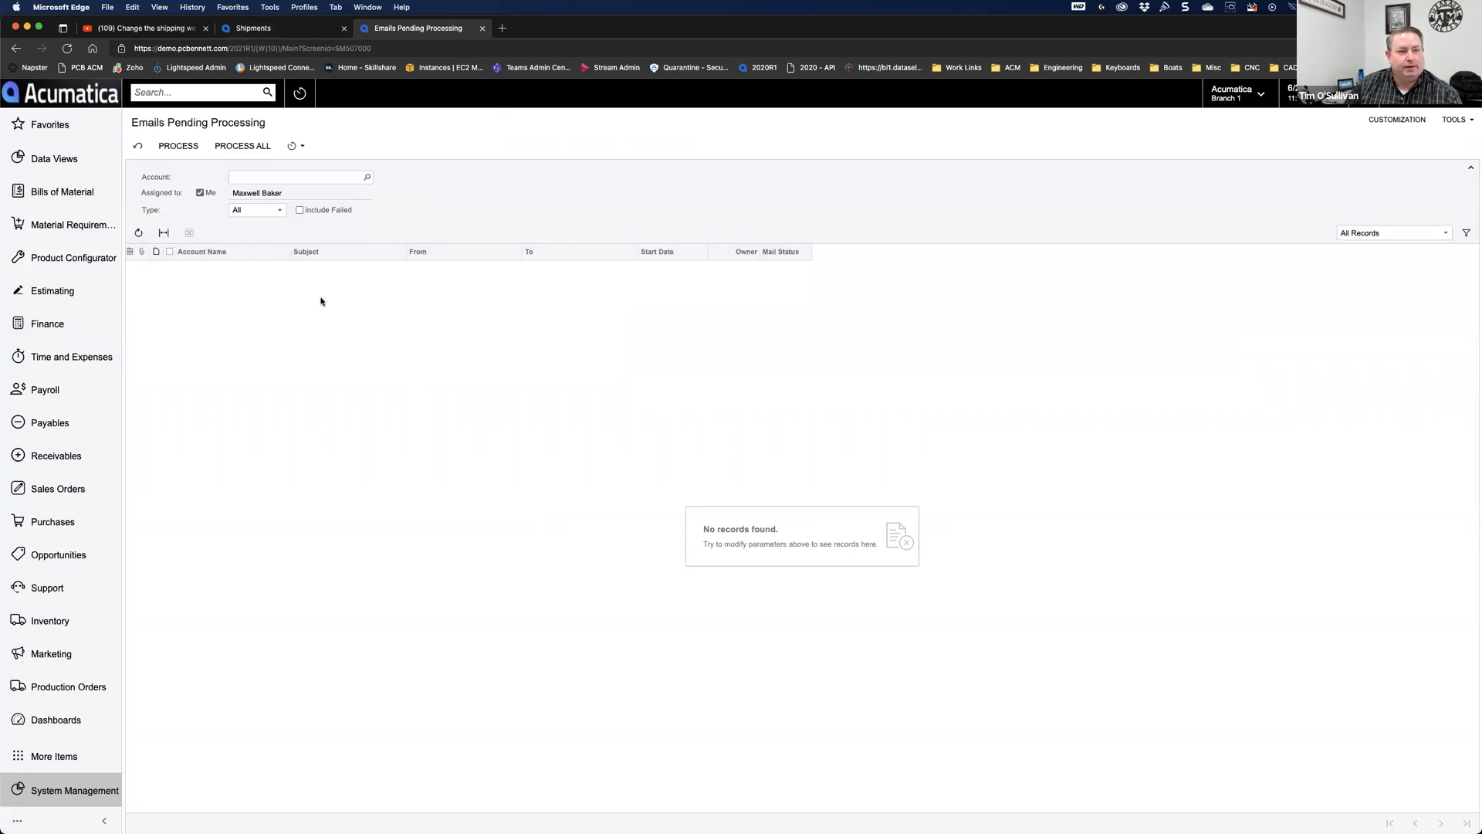
# Step: In the Shipments tab, search 'business' and open the Business Events list
pyautogui.click(287, 27)
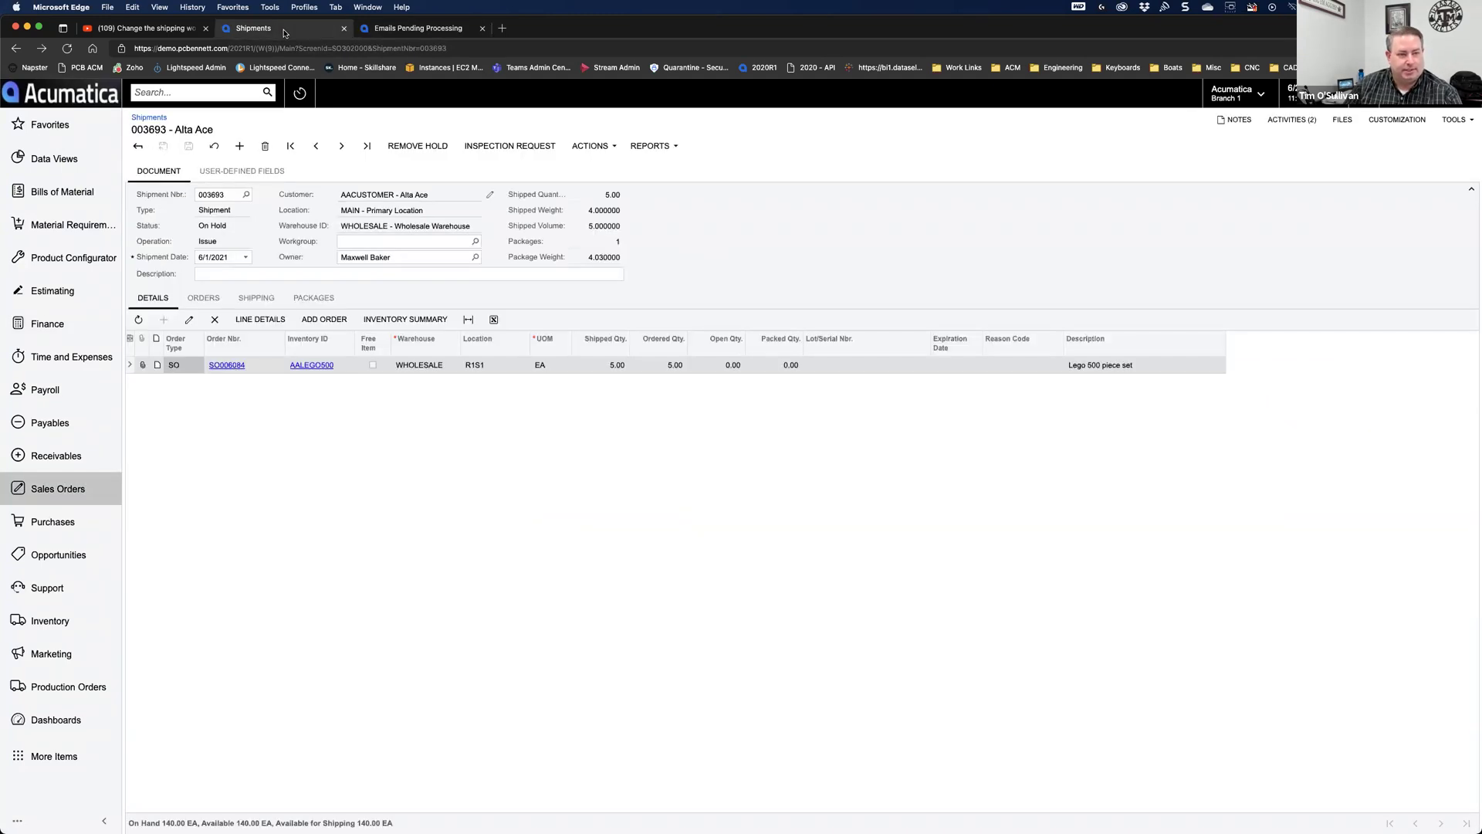
pyautogui.click(205, 91)
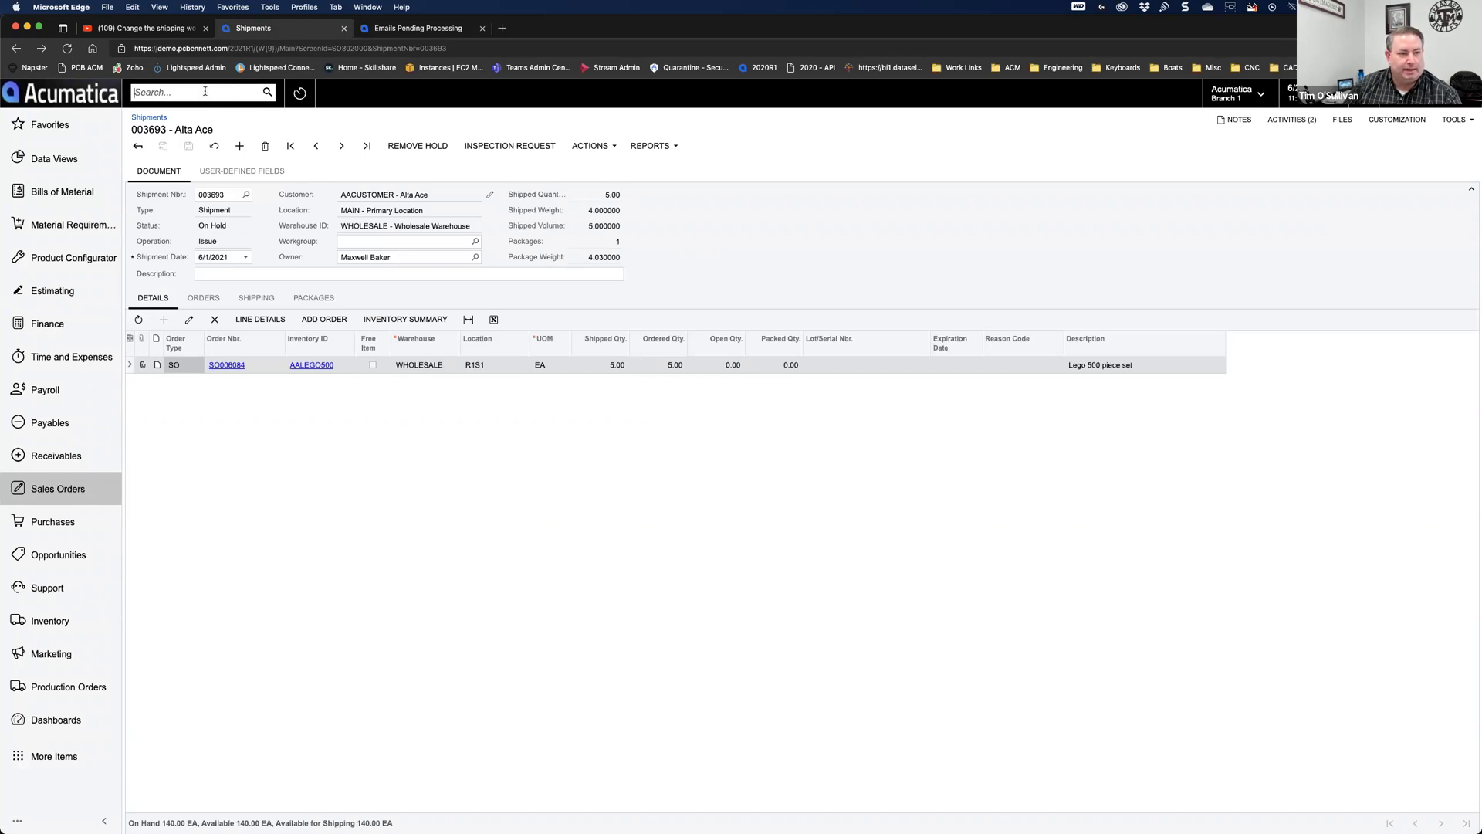
pyautogui.write('business')
pyautogui.click(373, 465)
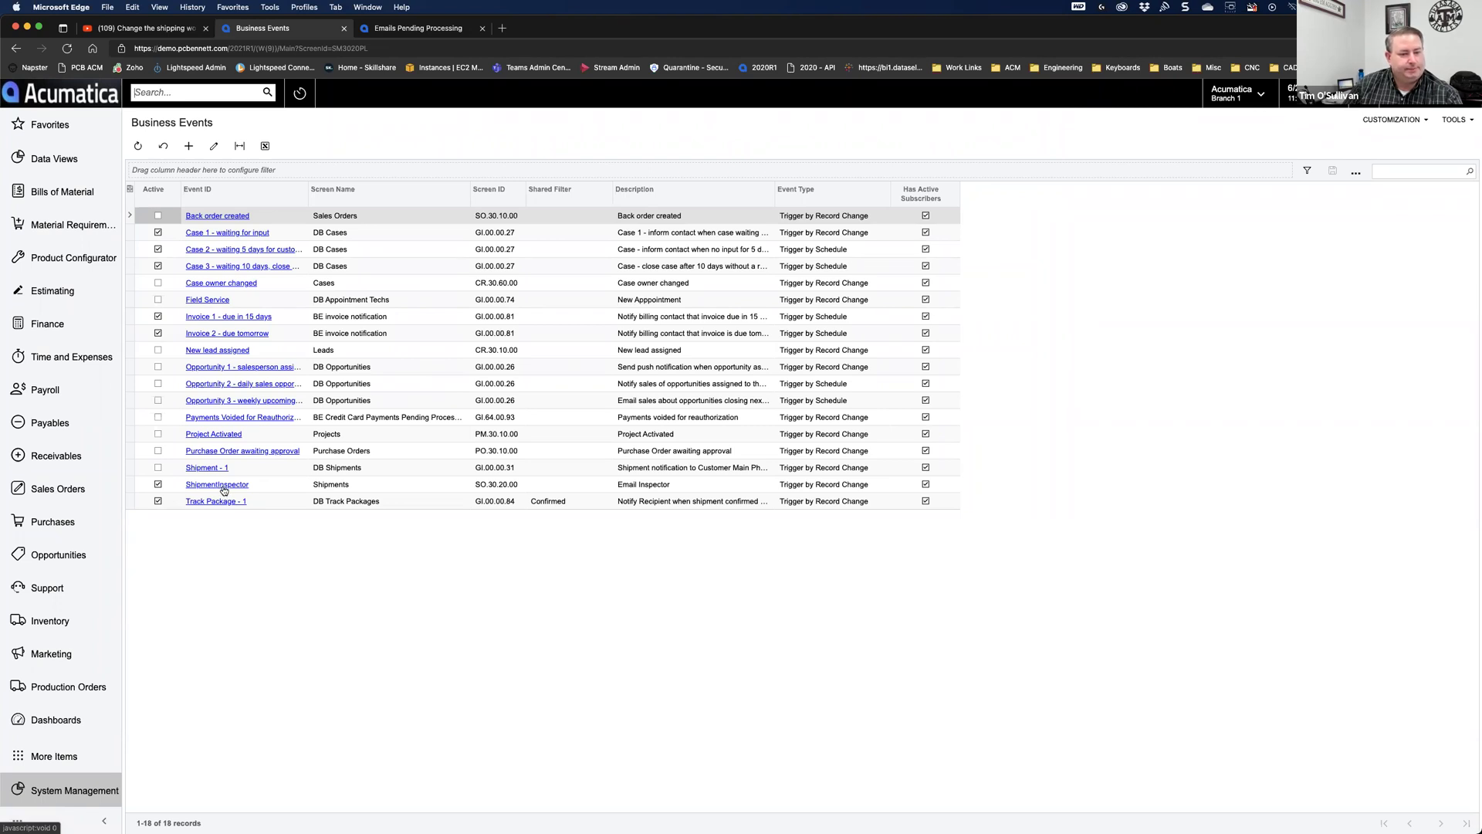
# Step: Open ShipmentInspector, review its Status equals Inspect trigger, and open subscriber InspectorEmail
pyautogui.click(223, 489)
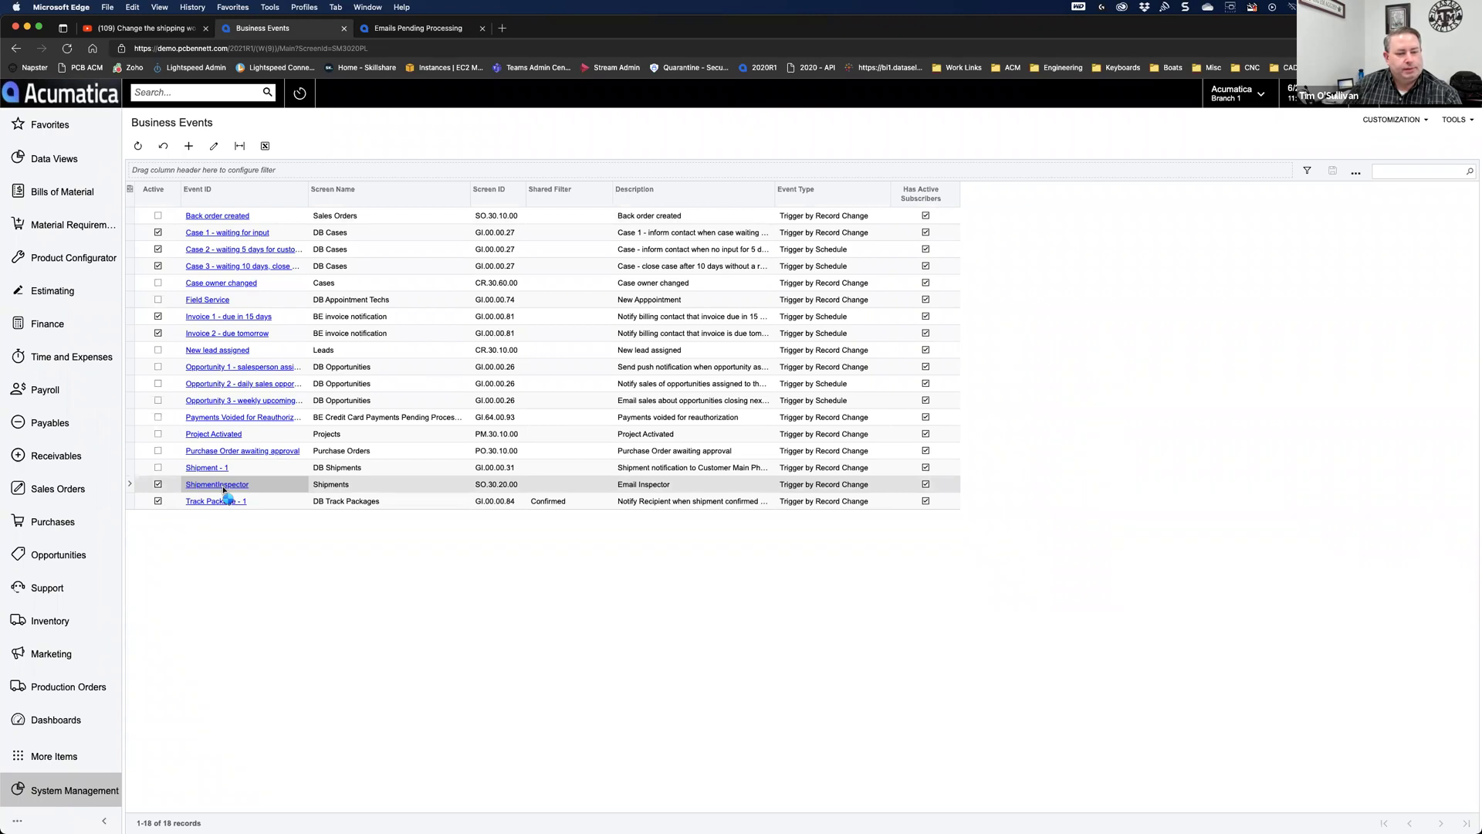
pyautogui.click(223, 490)
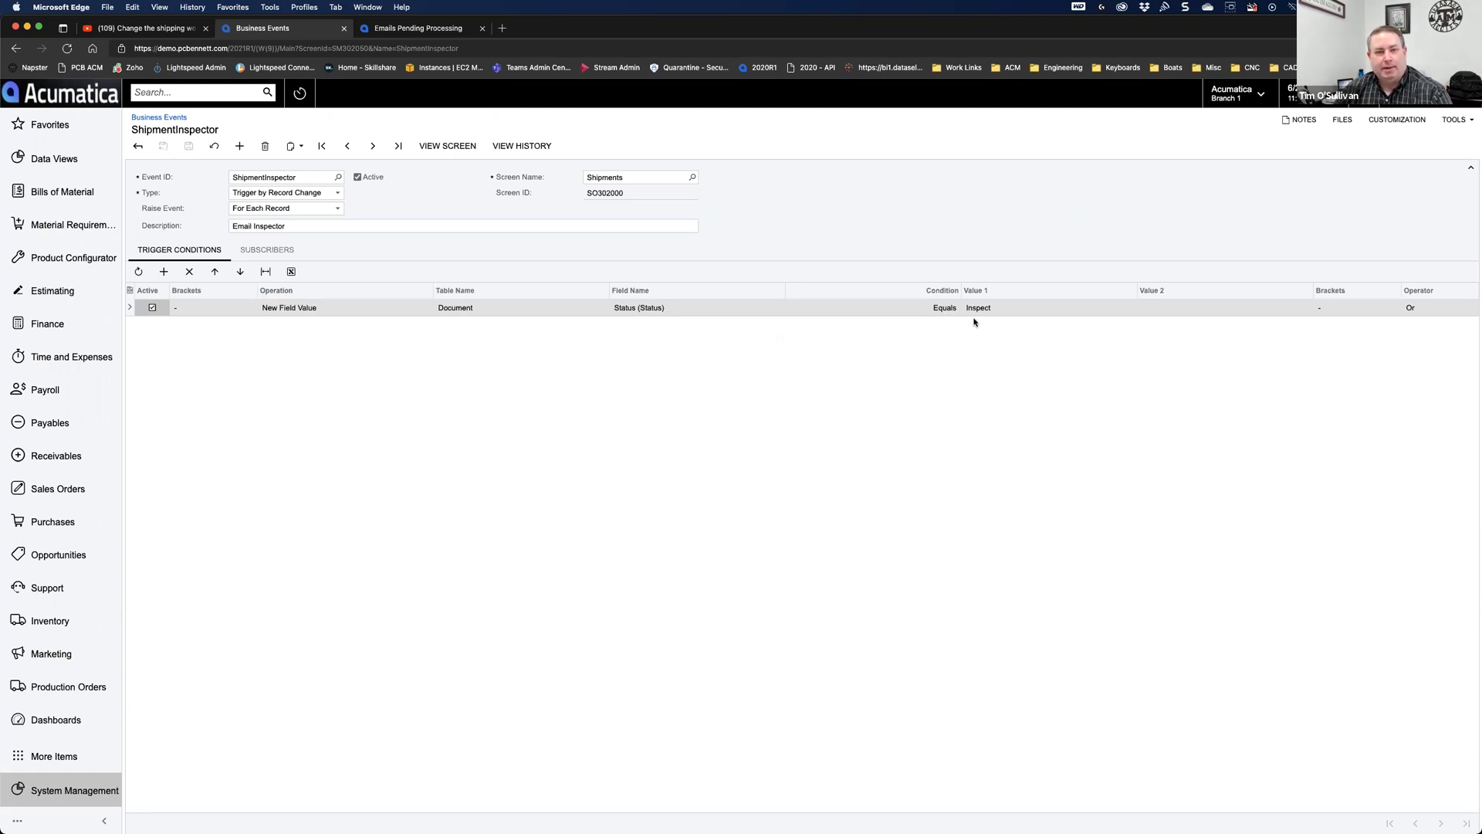
pyautogui.click(275, 251)
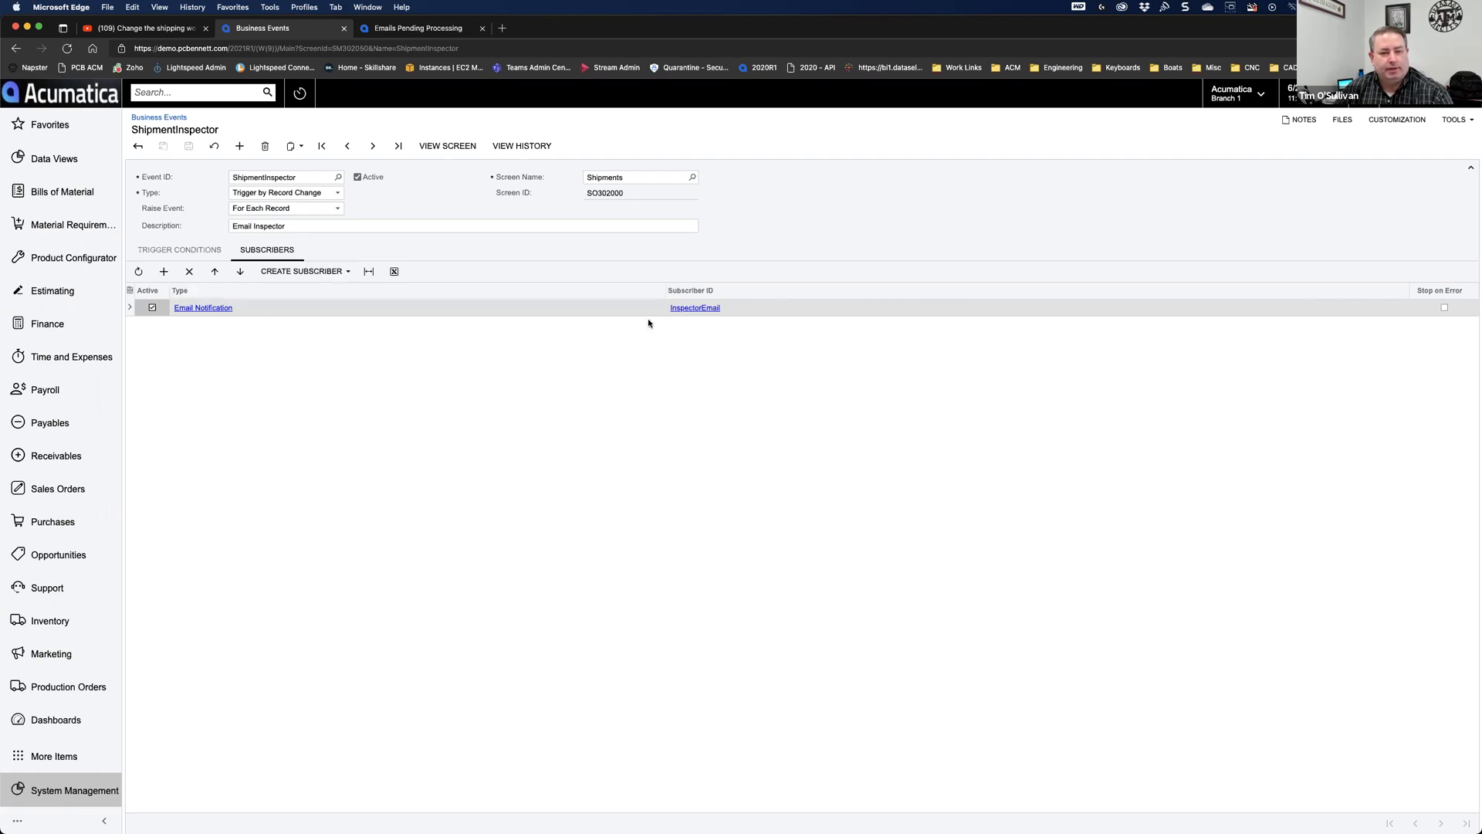
pyautogui.click(682, 308)
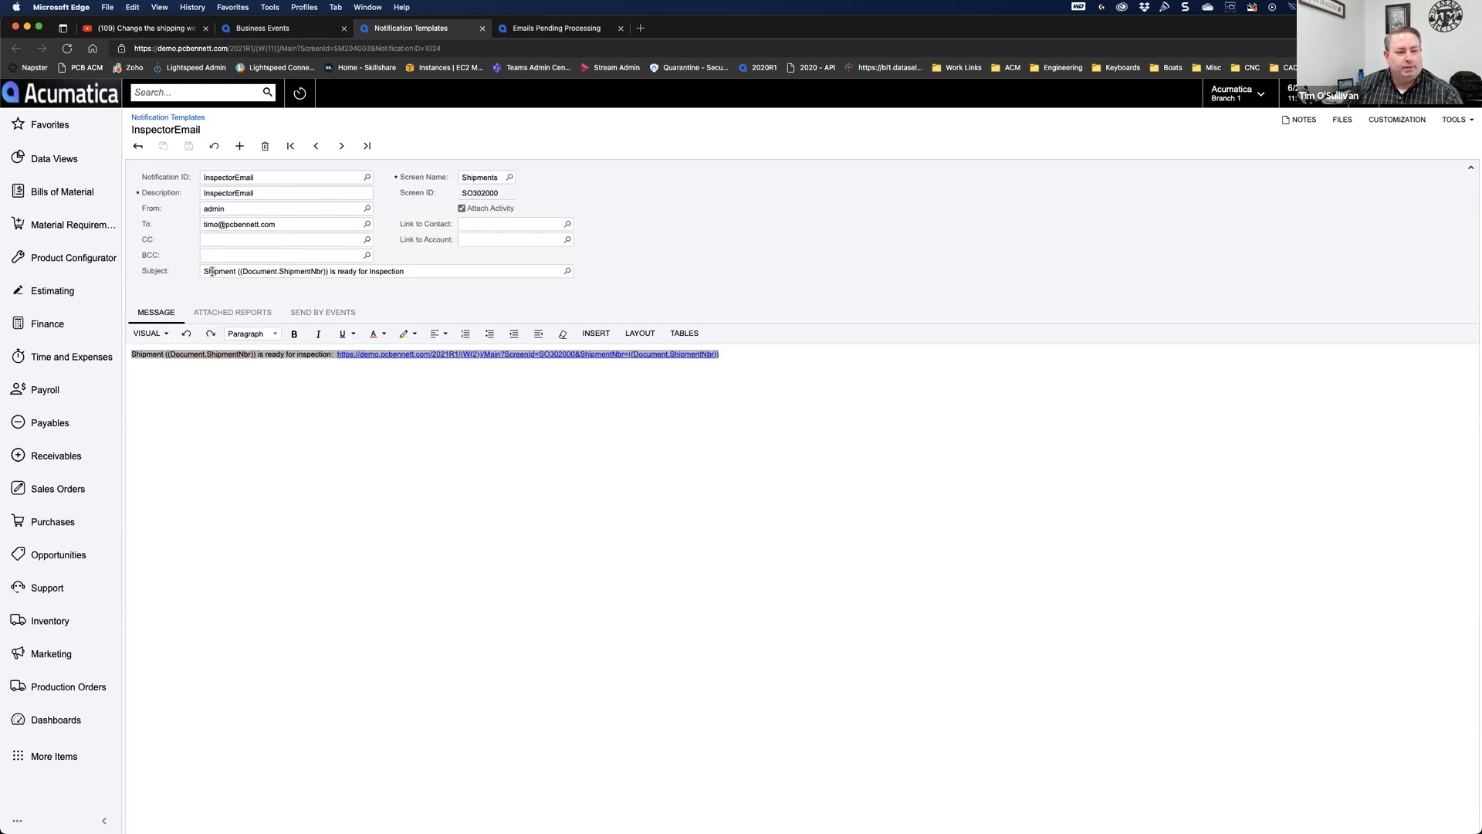
# Step: Review the InspectorEmail template's To, Subject, and the shipment number placeholder in its message link
pyautogui.click(212, 227)
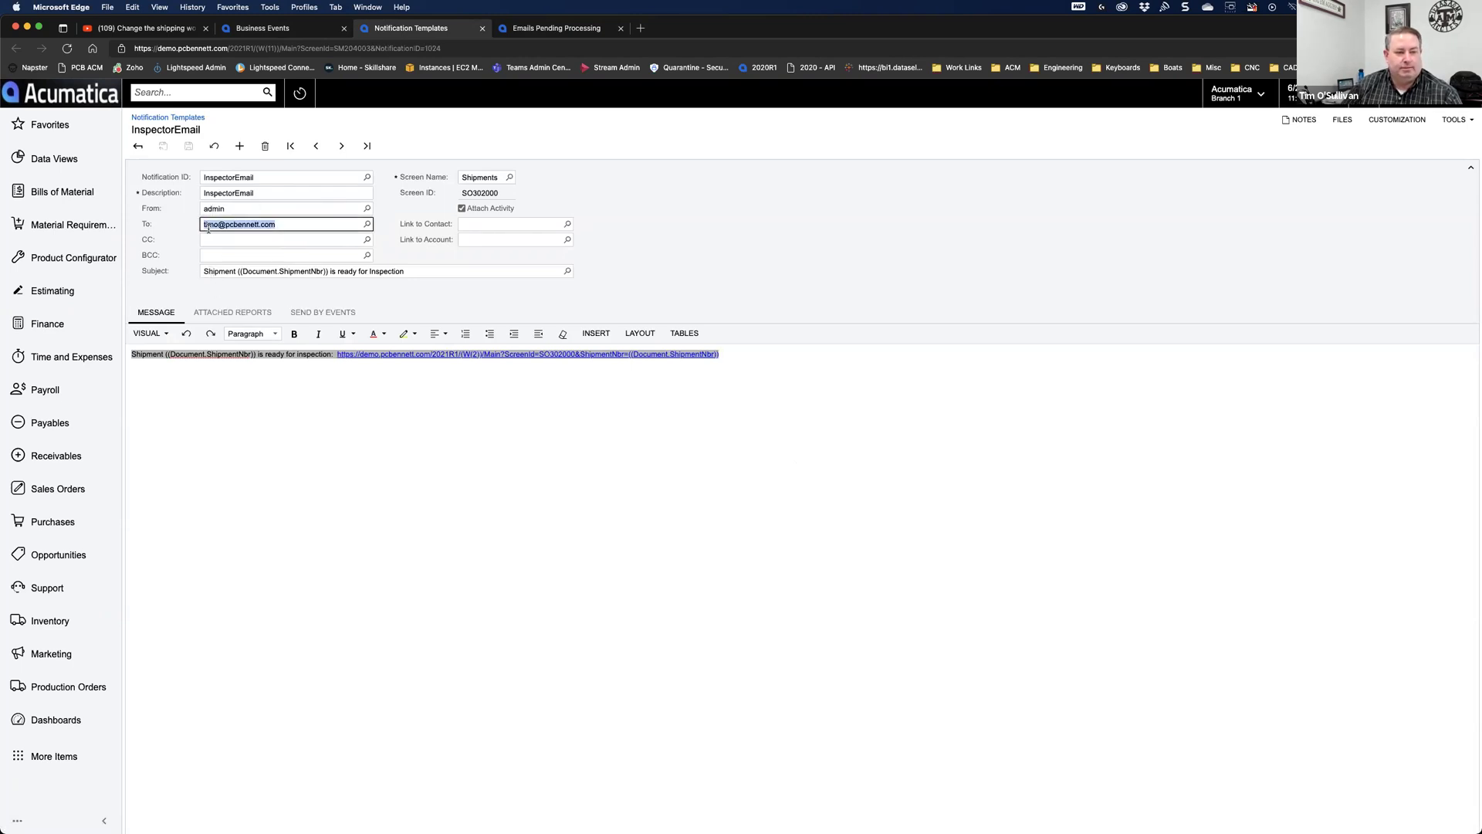
pyautogui.click(218, 275)
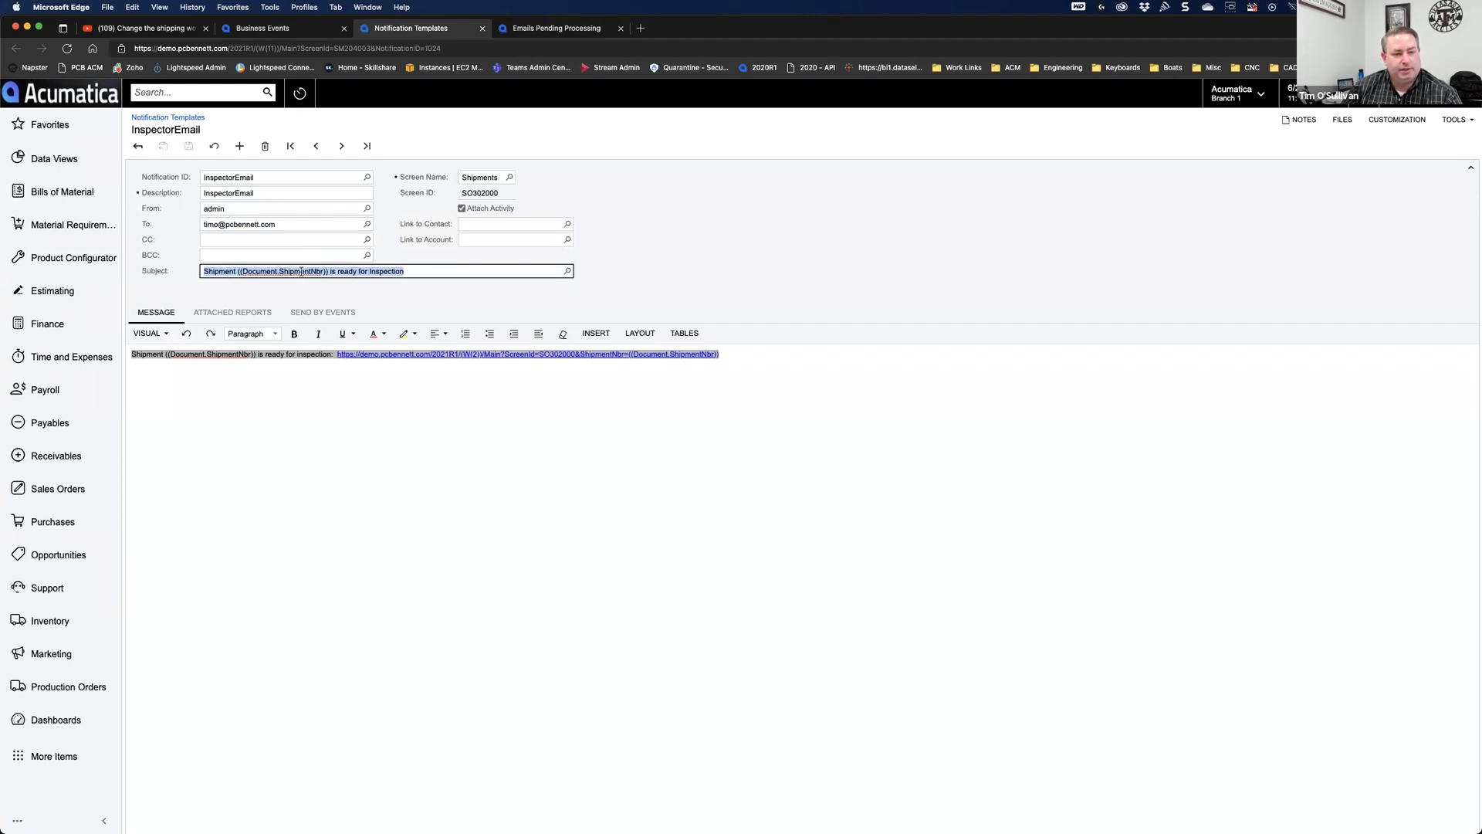
pyautogui.click(429, 272)
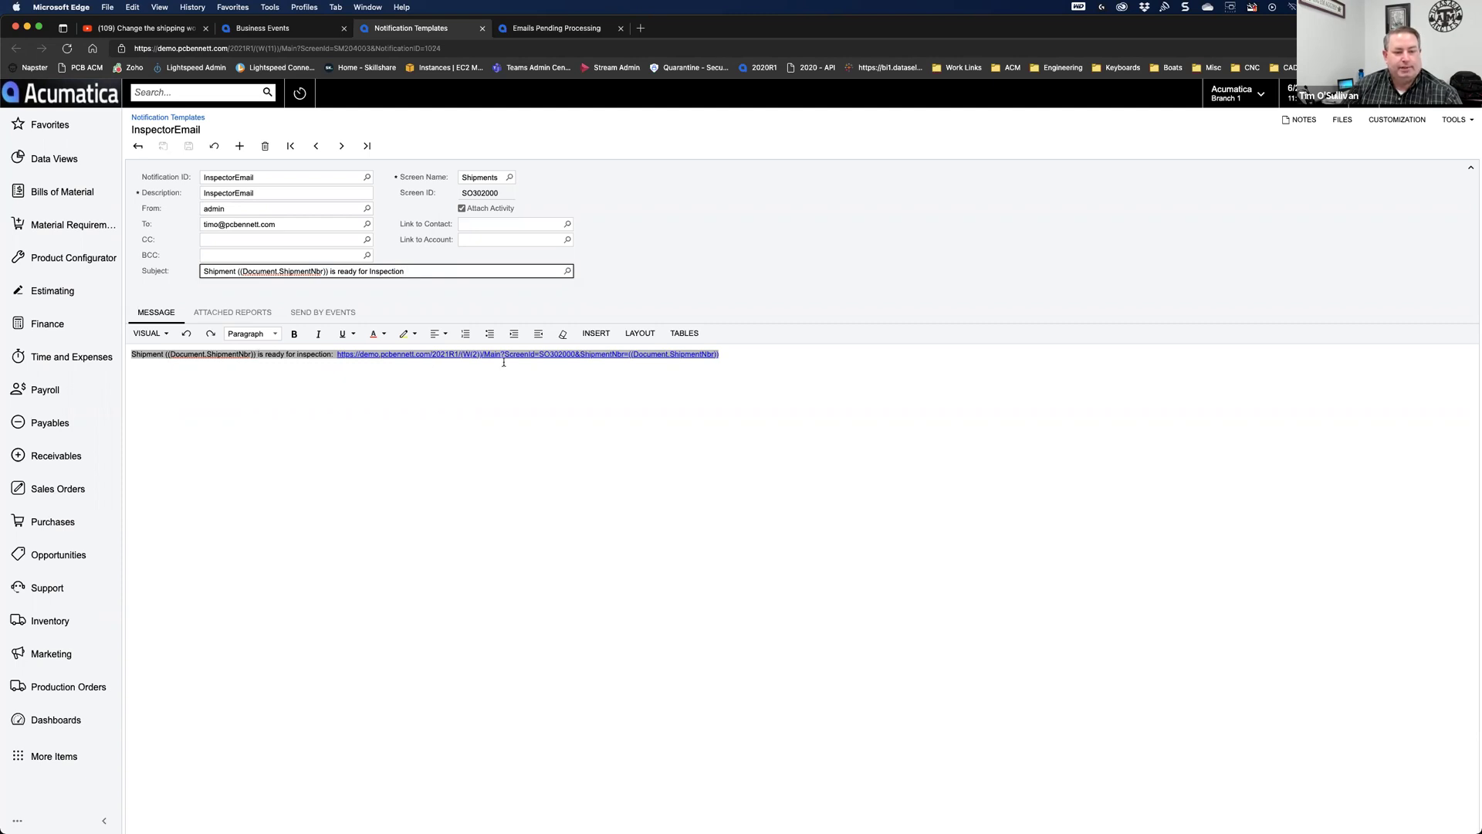
pyautogui.moveTo(725, 359); pyautogui.dragTo(625, 357)
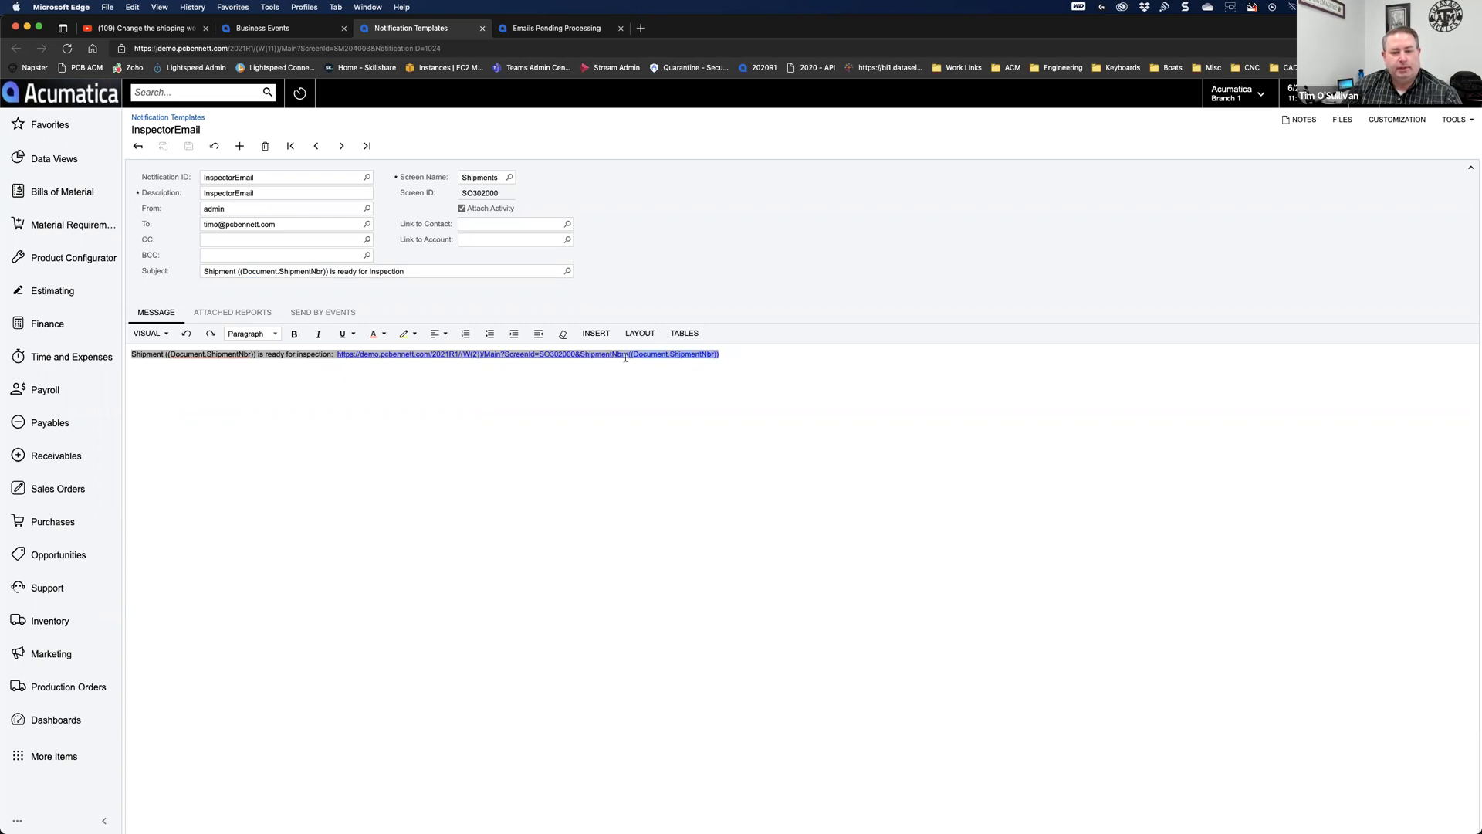
pyautogui.click(629, 357)
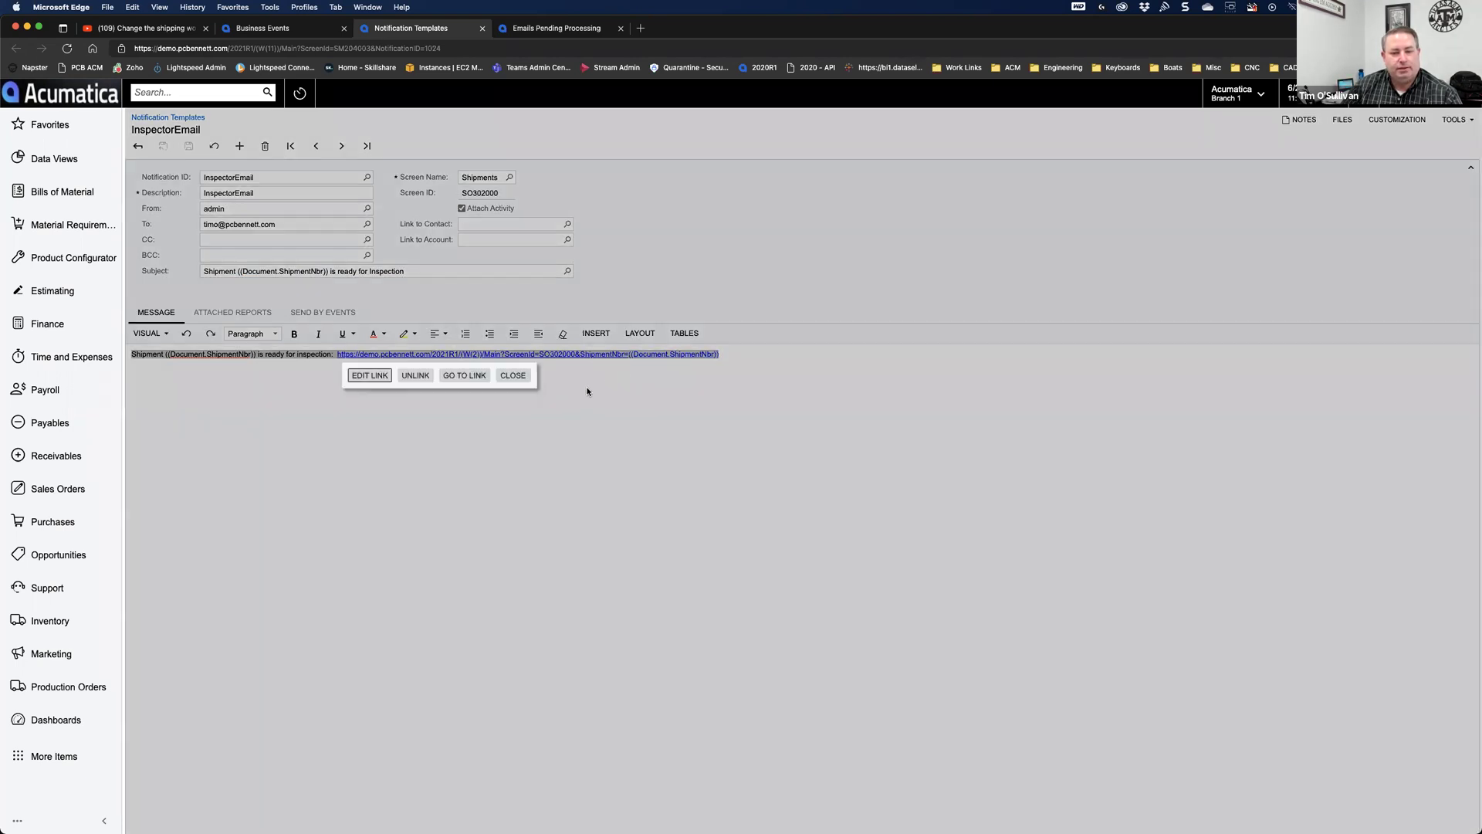
pyautogui.click(513, 376)
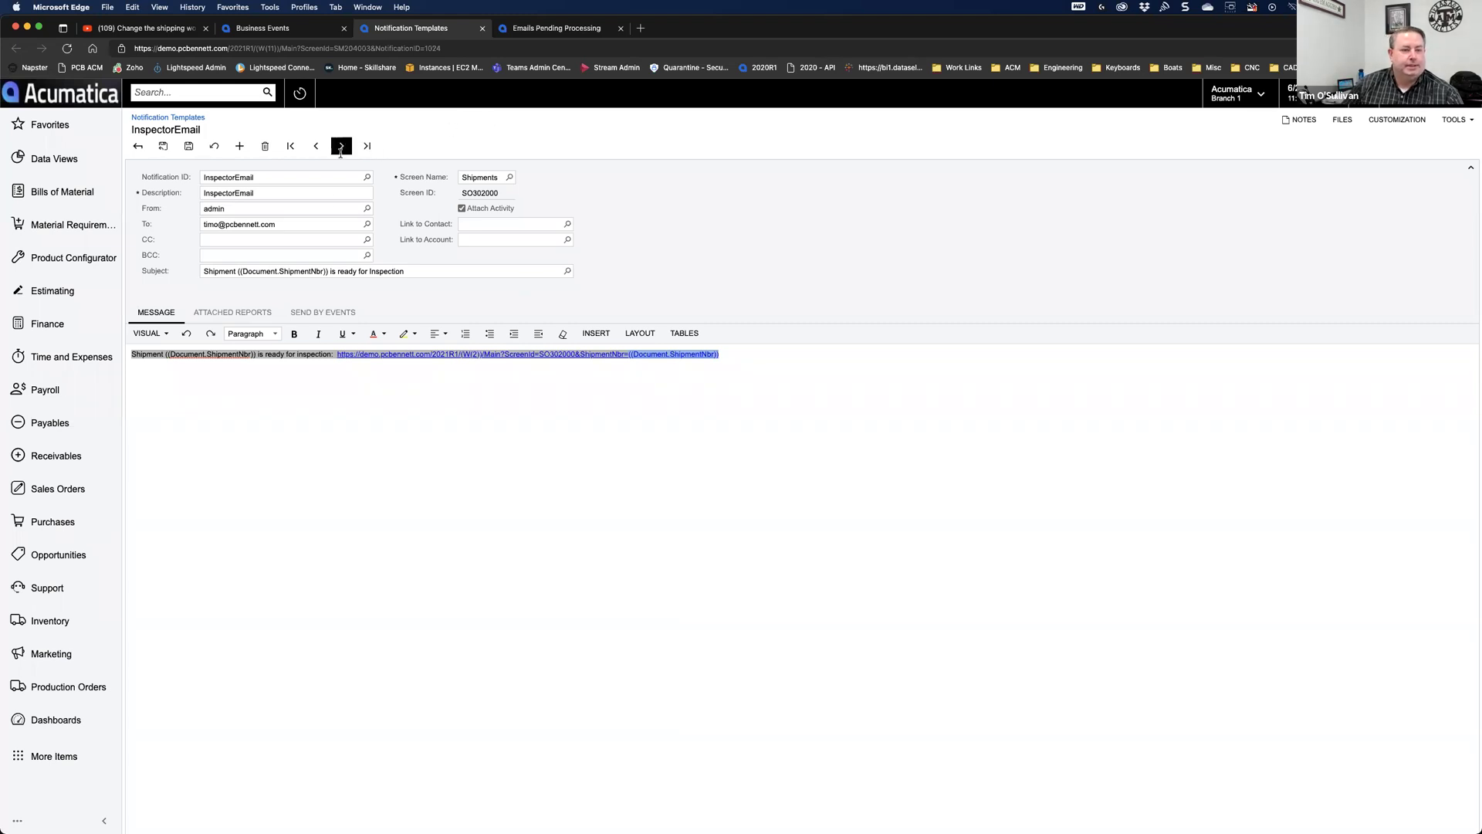
# Step: Recheck pending emails and the ShipmentInspector trigger condition, then bring up the Sales Orders screens
pyautogui.click(540, 30)
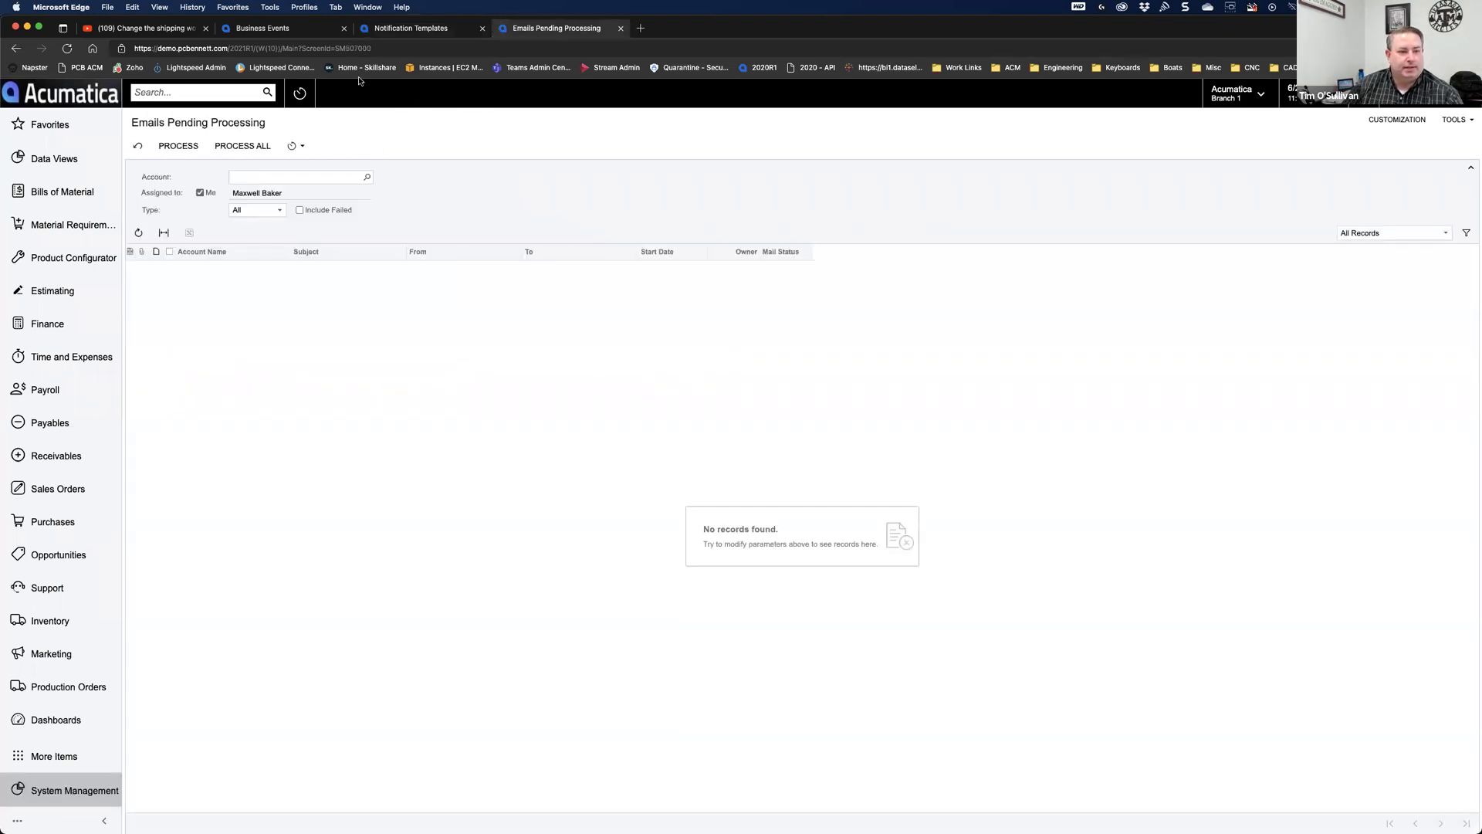
pyautogui.click(262, 27)
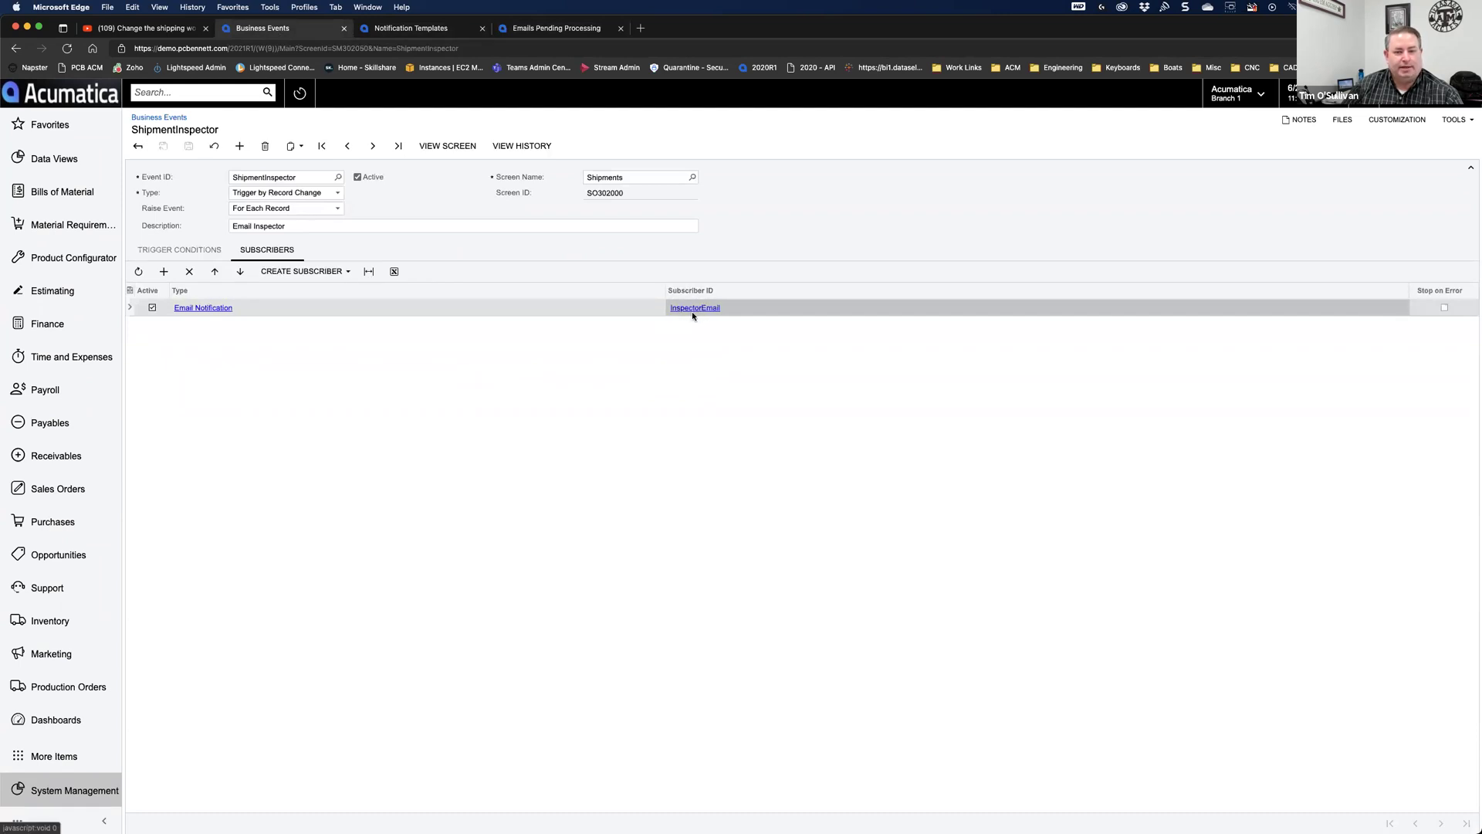
pyautogui.click(177, 250)
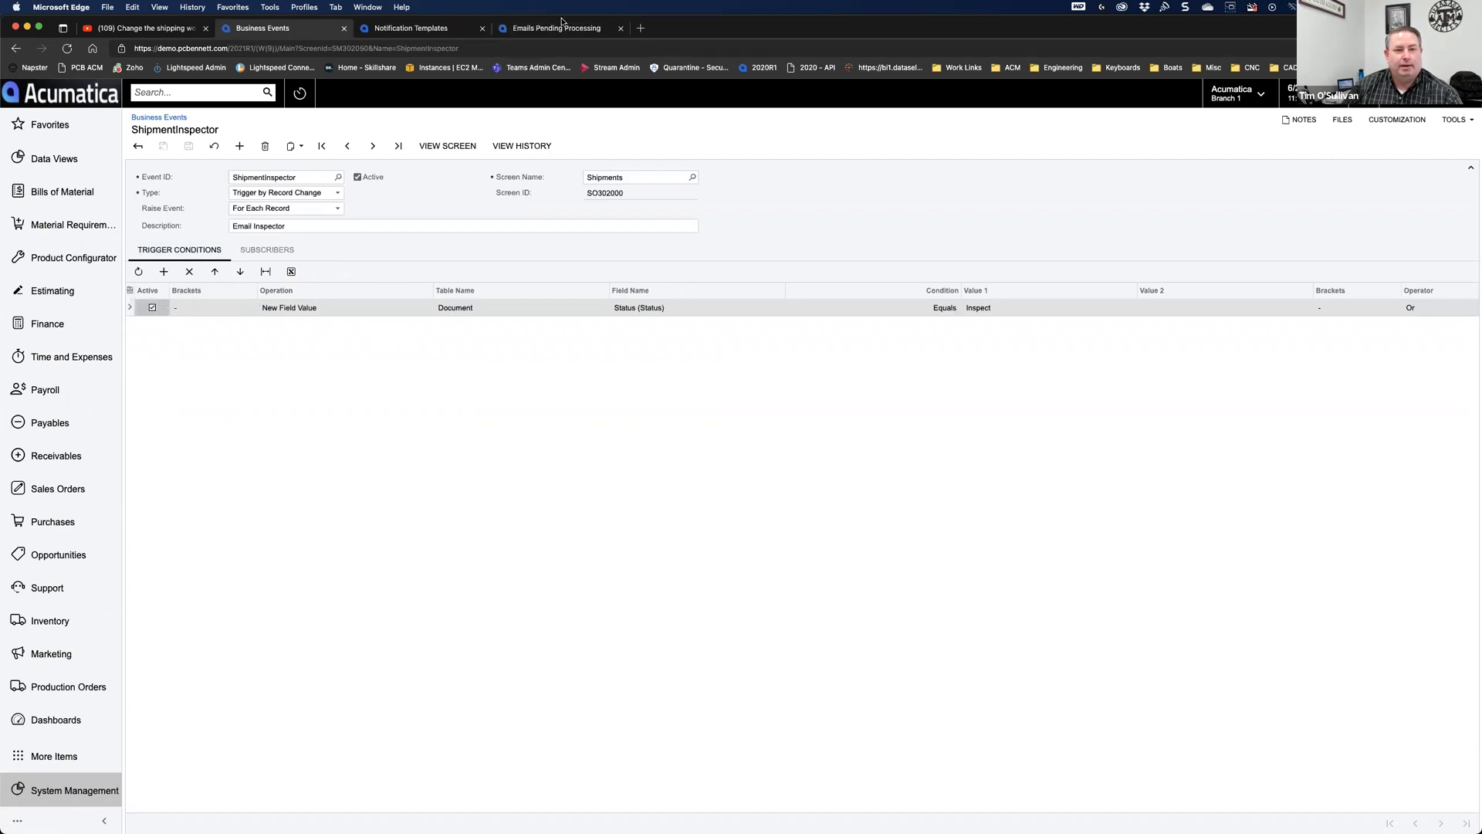
pyautogui.click(48, 488)
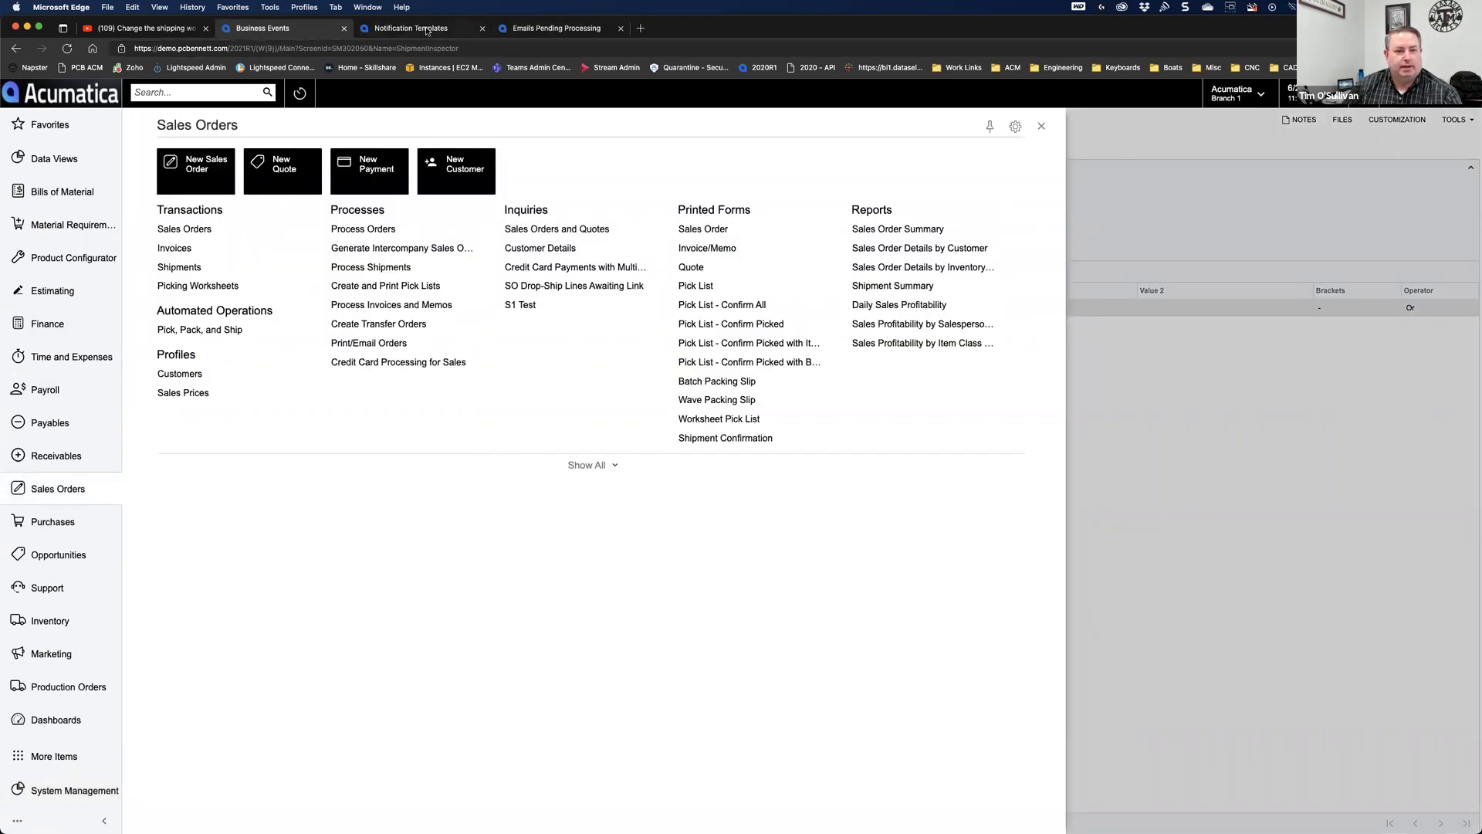
# Step: Close the InspectorEmail template tab, leaving without saving
pyautogui.click(467, 32)
pyautogui.click(482, 28)
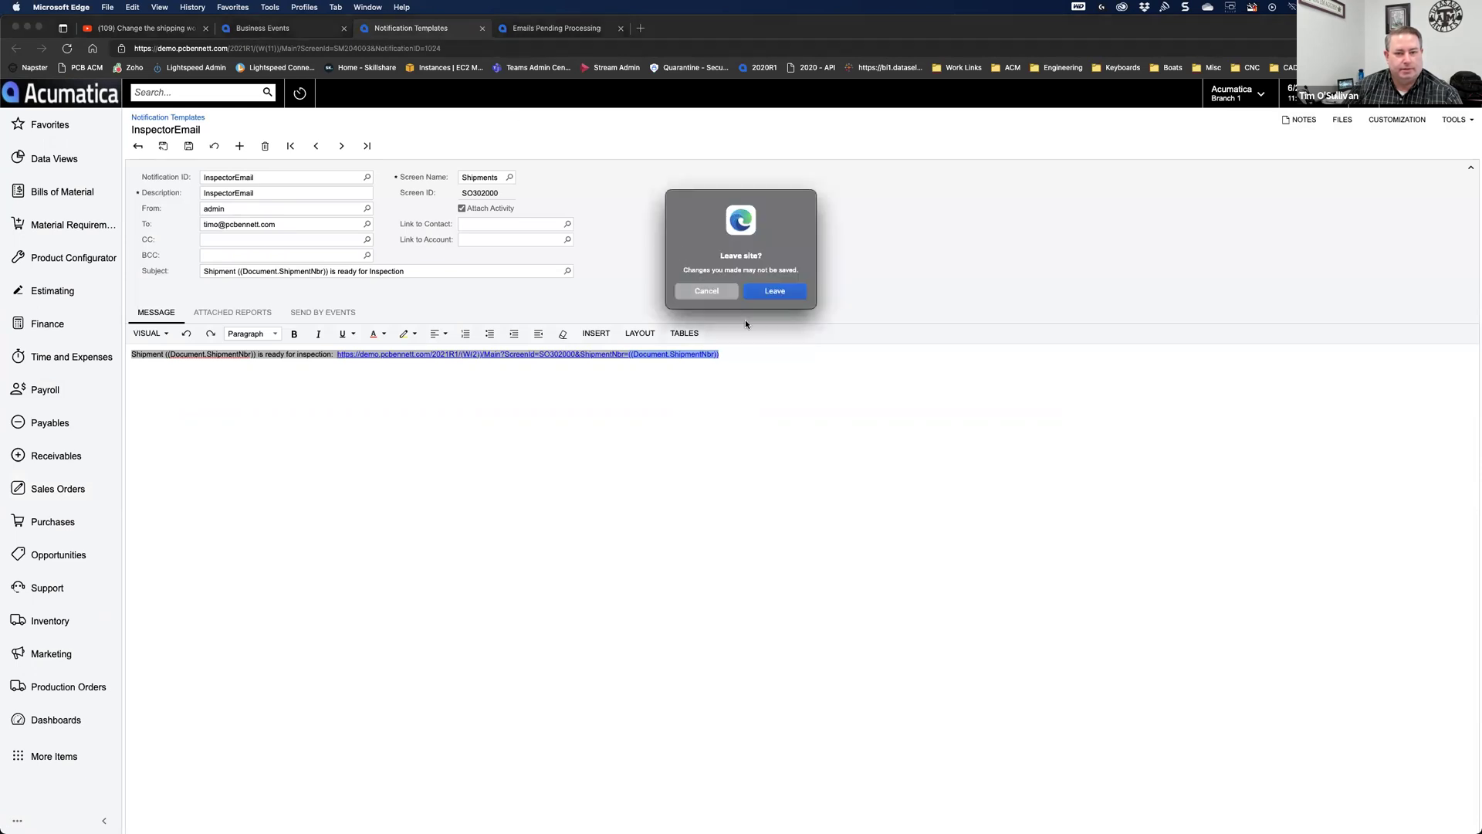
pyautogui.click(774, 291)
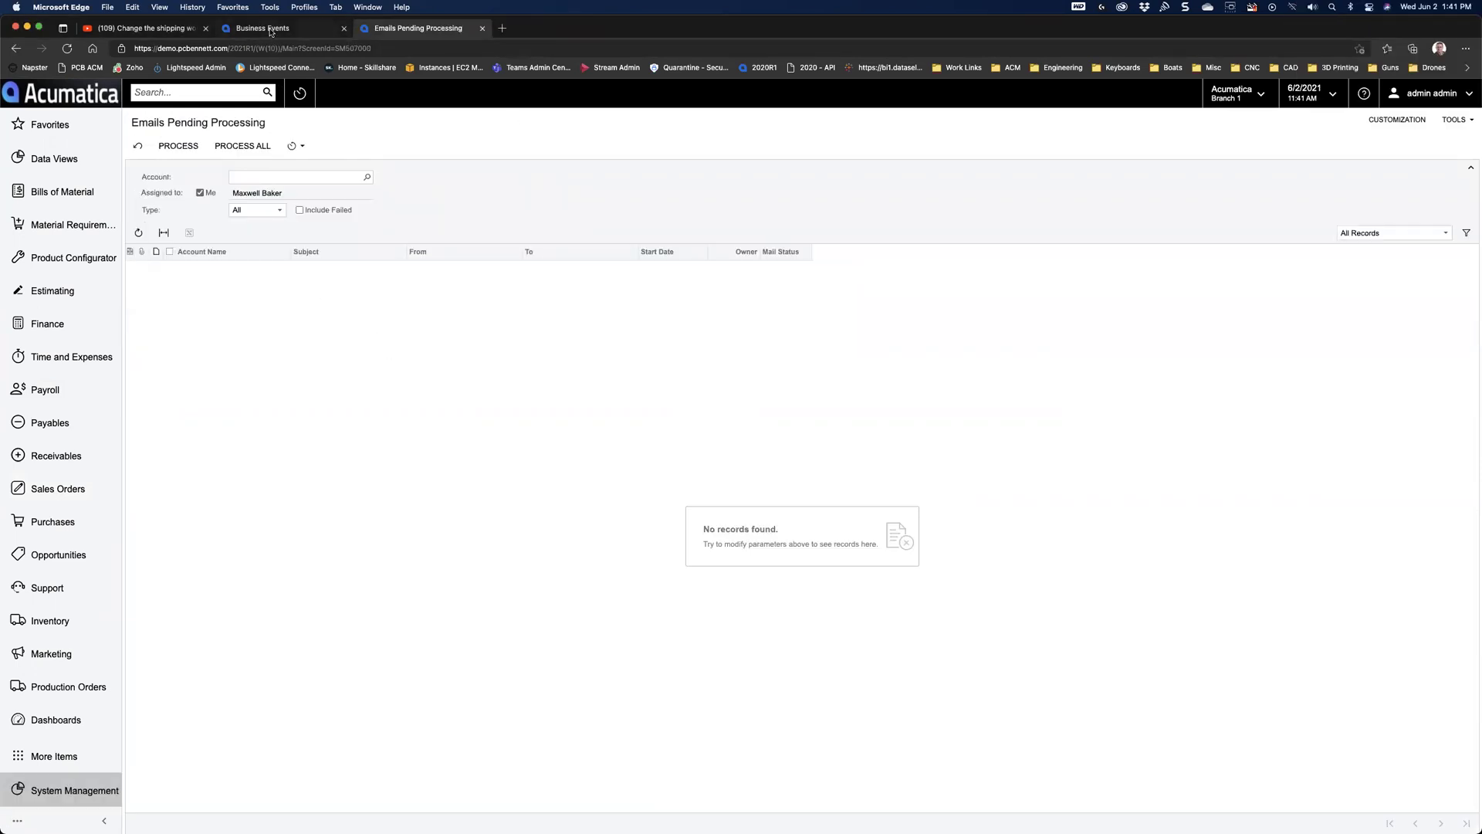
# Step: Create a new blank SO-type sales order from the Sales Orders workspace
pyautogui.click(270, 31)
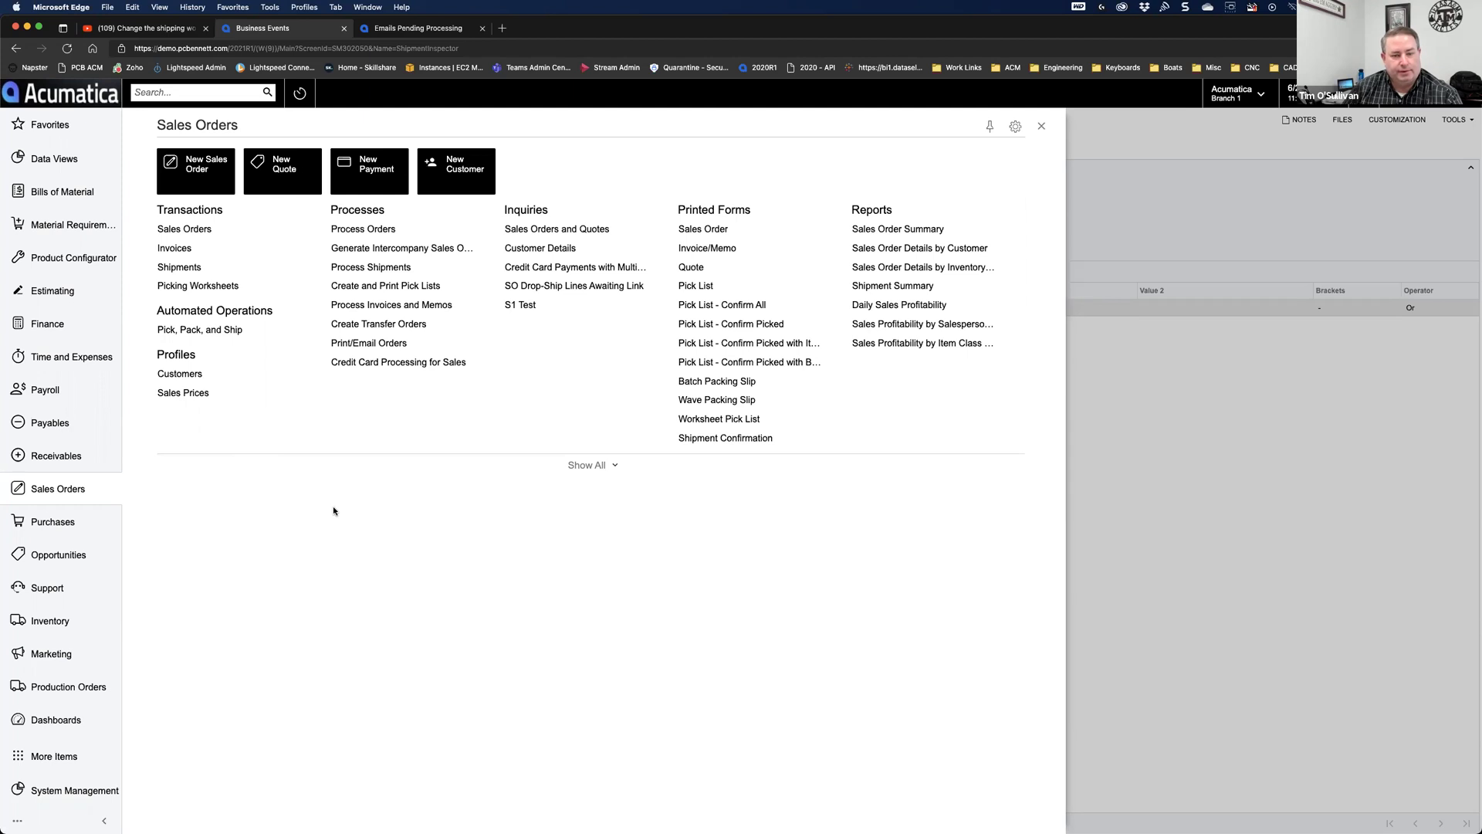
pyautogui.click(194, 177)
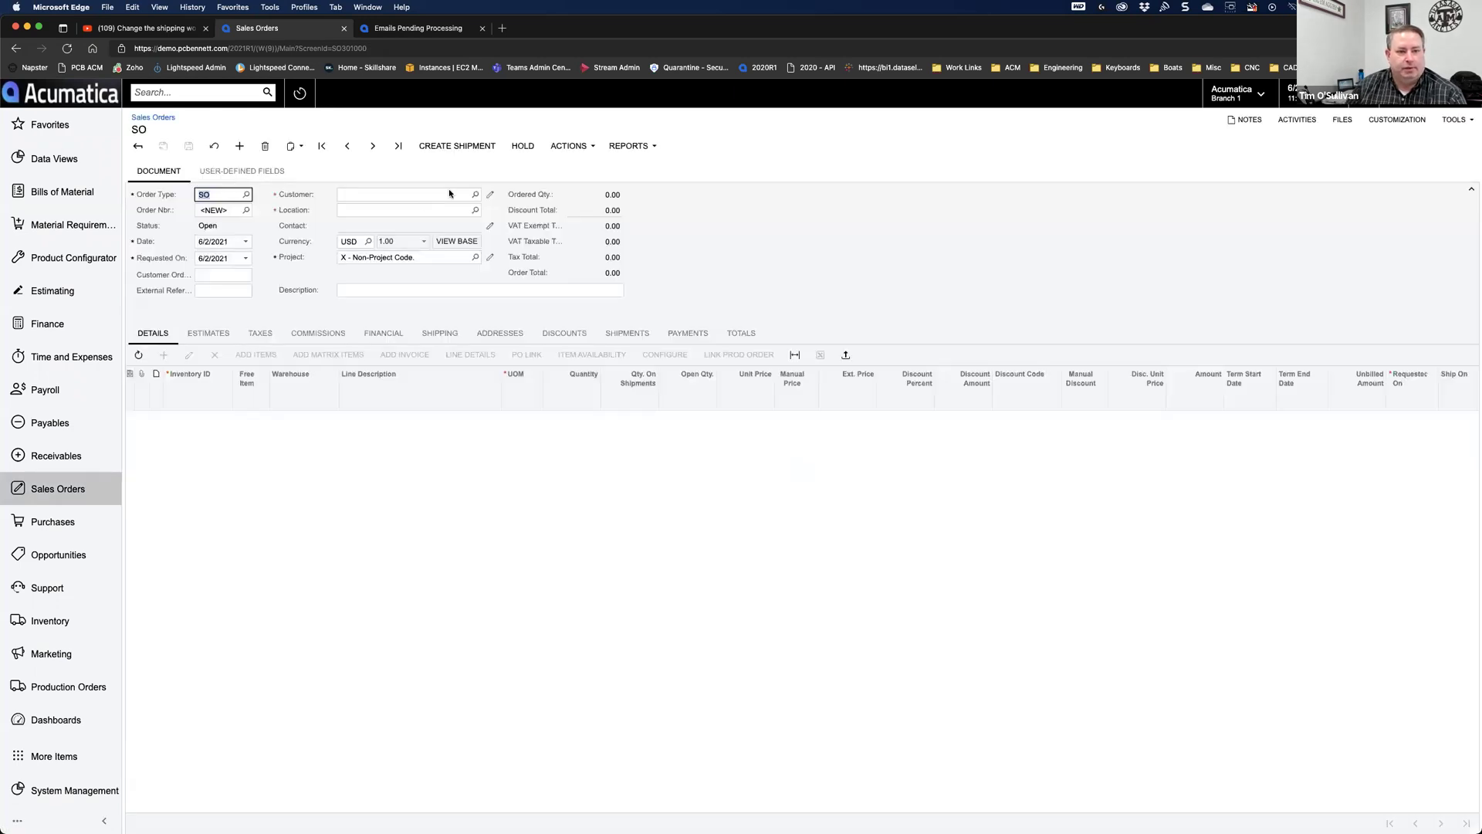
# Step: Start a sales order for customer AACUSTOMER with a line for the AALEGO500 Lego 500 piece set
pyautogui.click(391, 196)
pyautogui.write('aa')
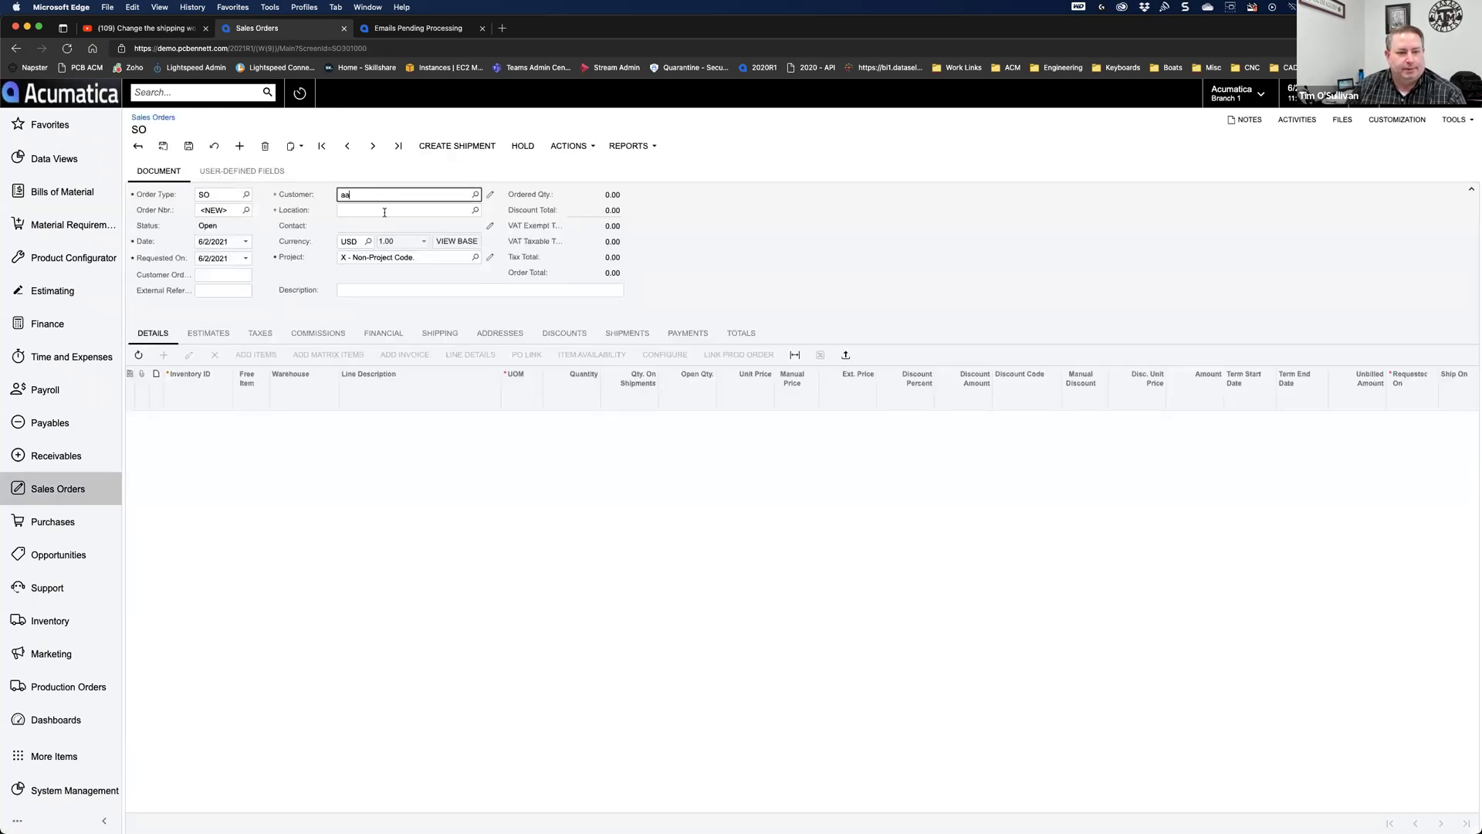
pyautogui.click(378, 213)
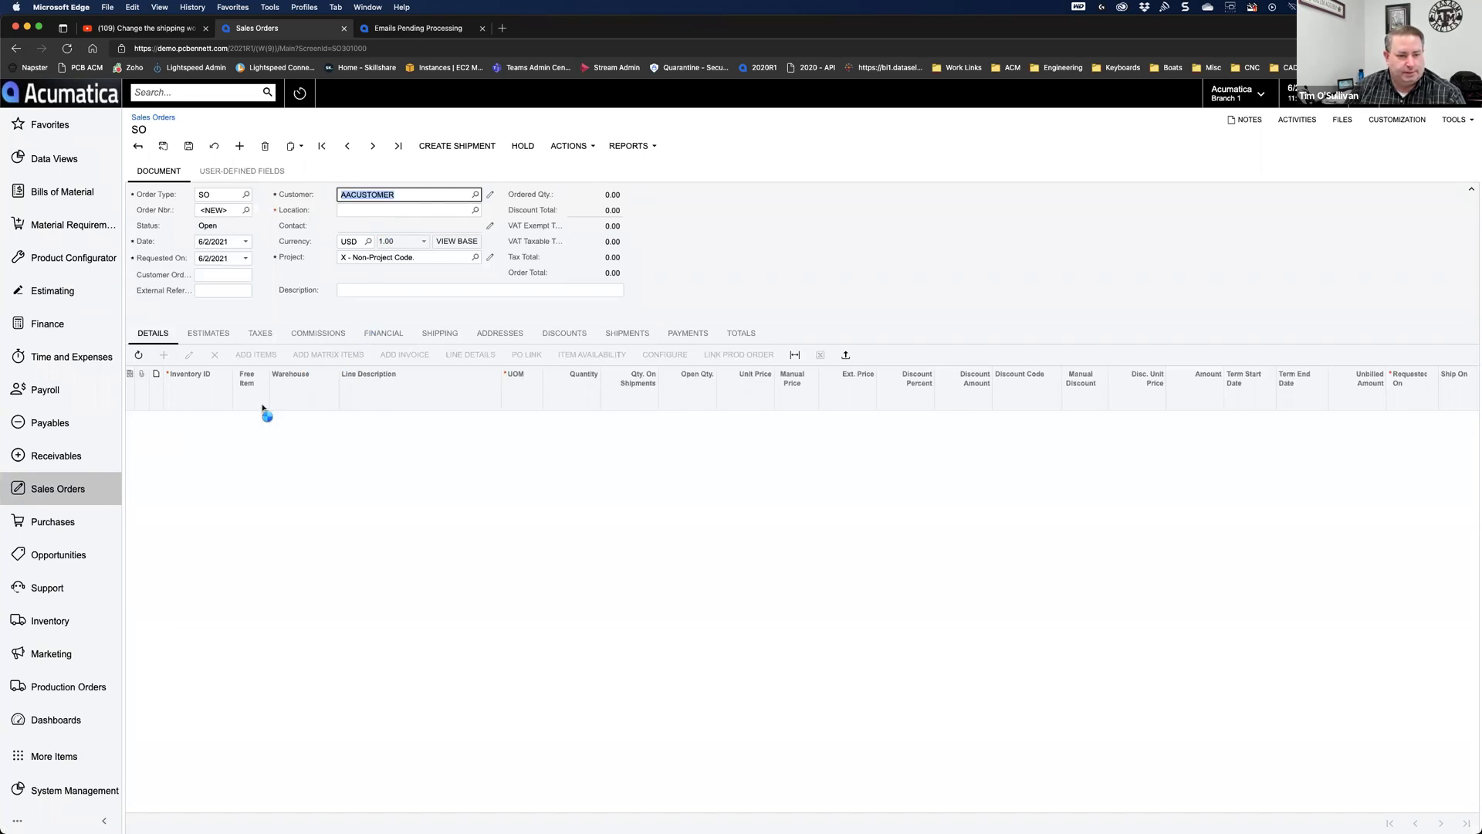
pyautogui.click(166, 357)
pyautogui.write('lego')
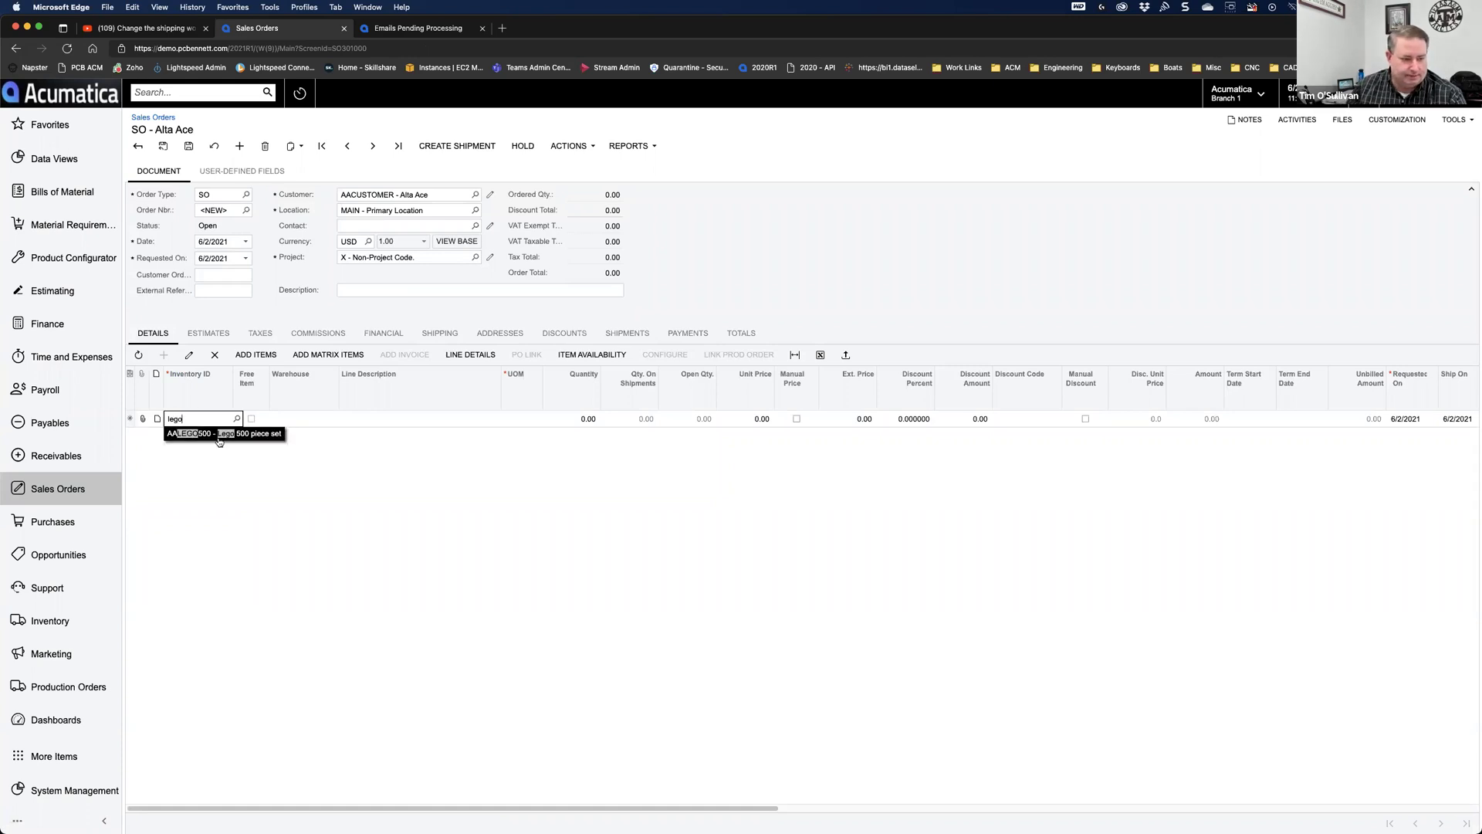
pyautogui.click(220, 435)
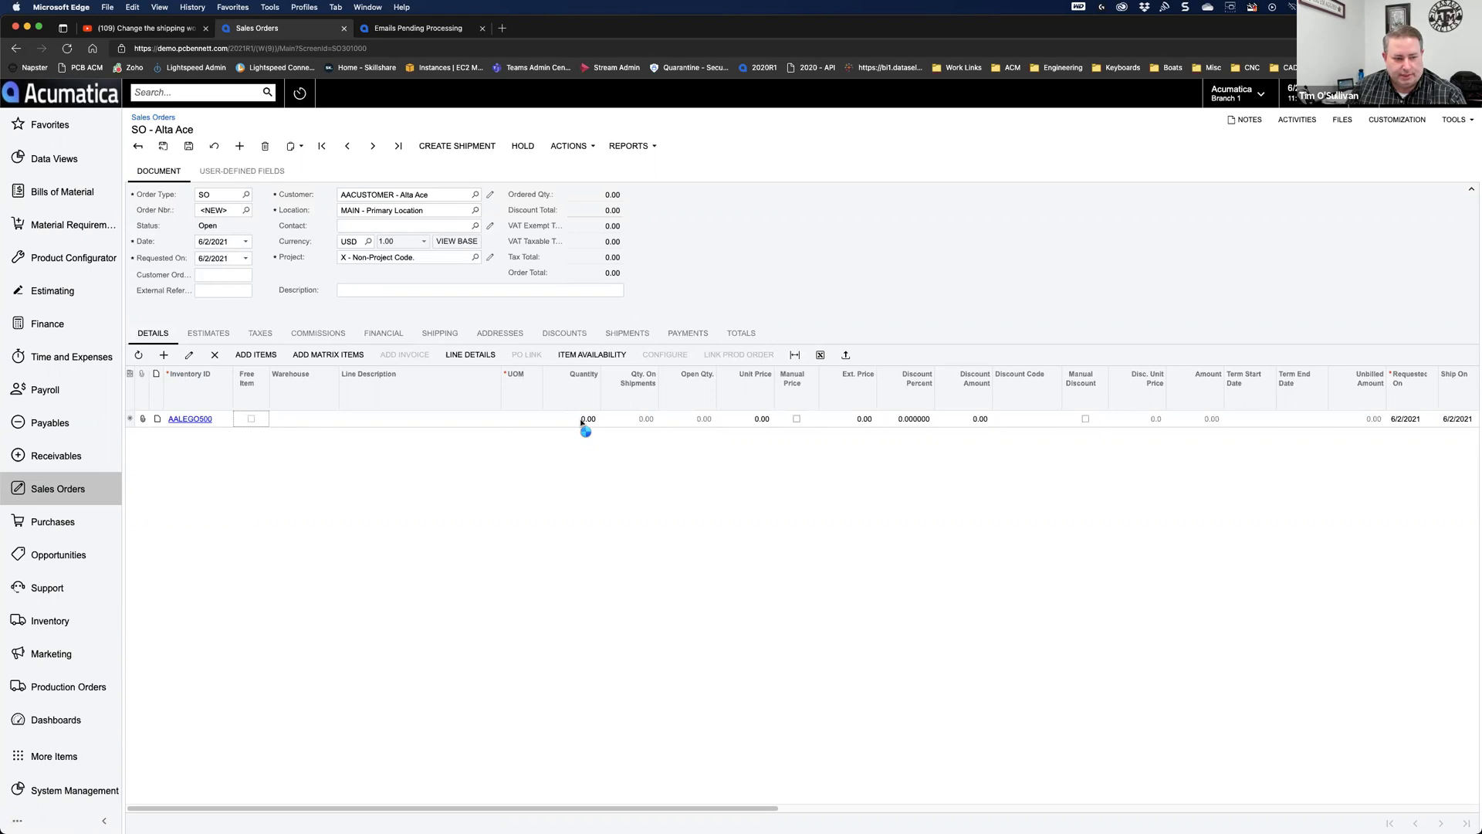
# Step: Set the line quantity to 10, save the order, and create its shipment with default parameters
pyautogui.click(577, 419)
pyautogui.write('10')
pyautogui.press('Tab')
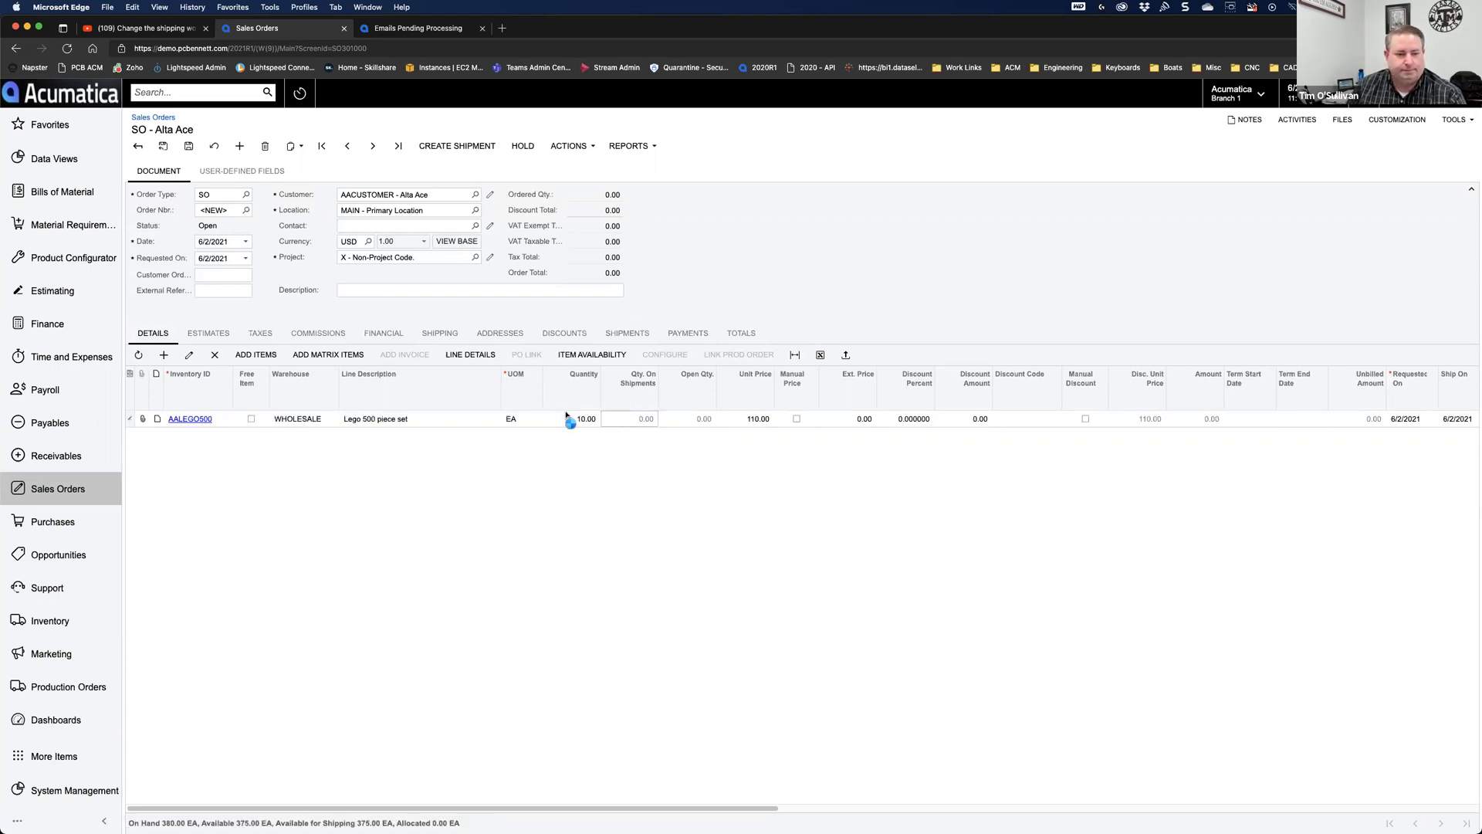
pyautogui.click(189, 147)
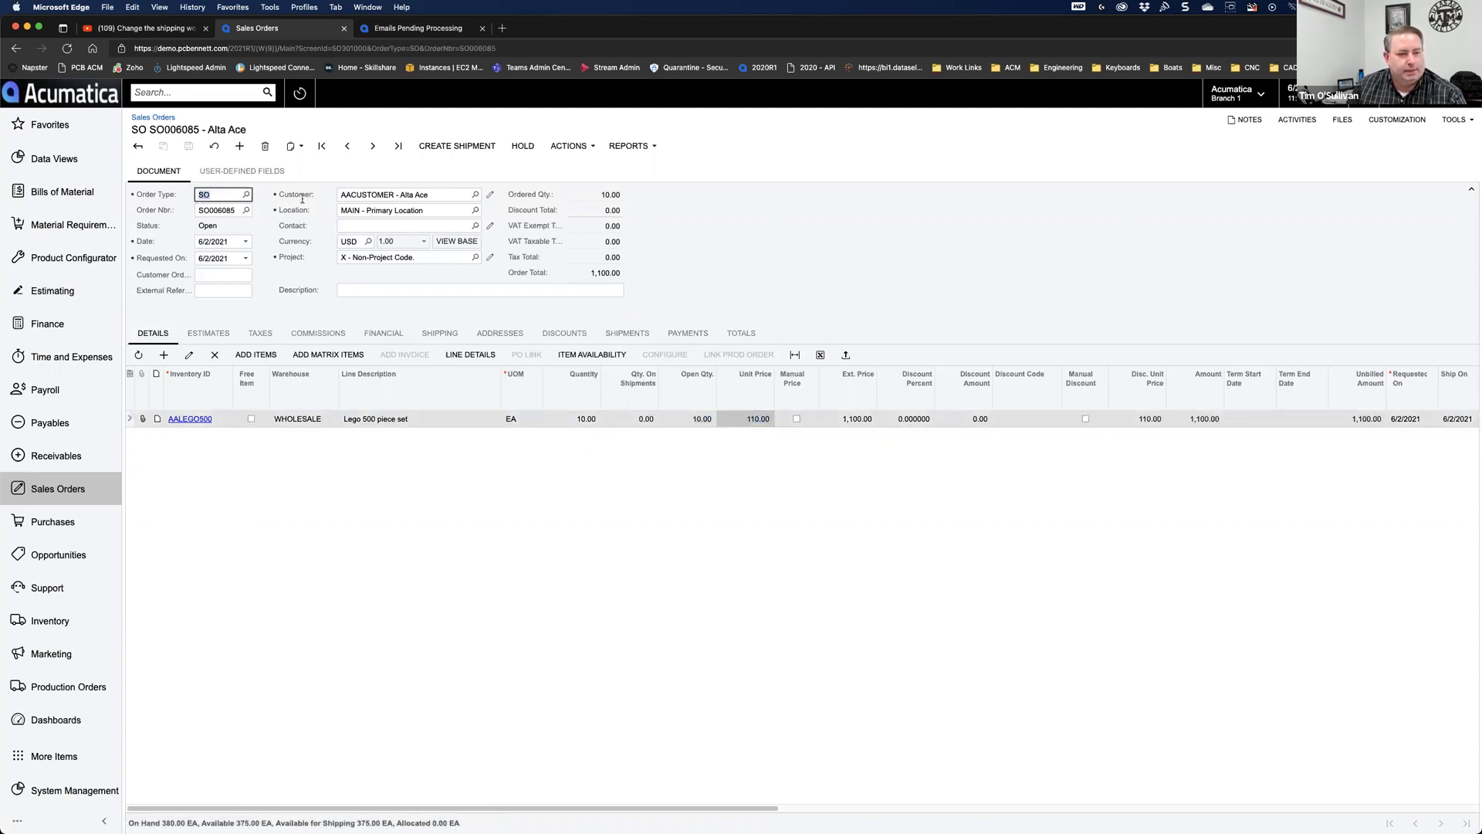
pyautogui.click(455, 147)
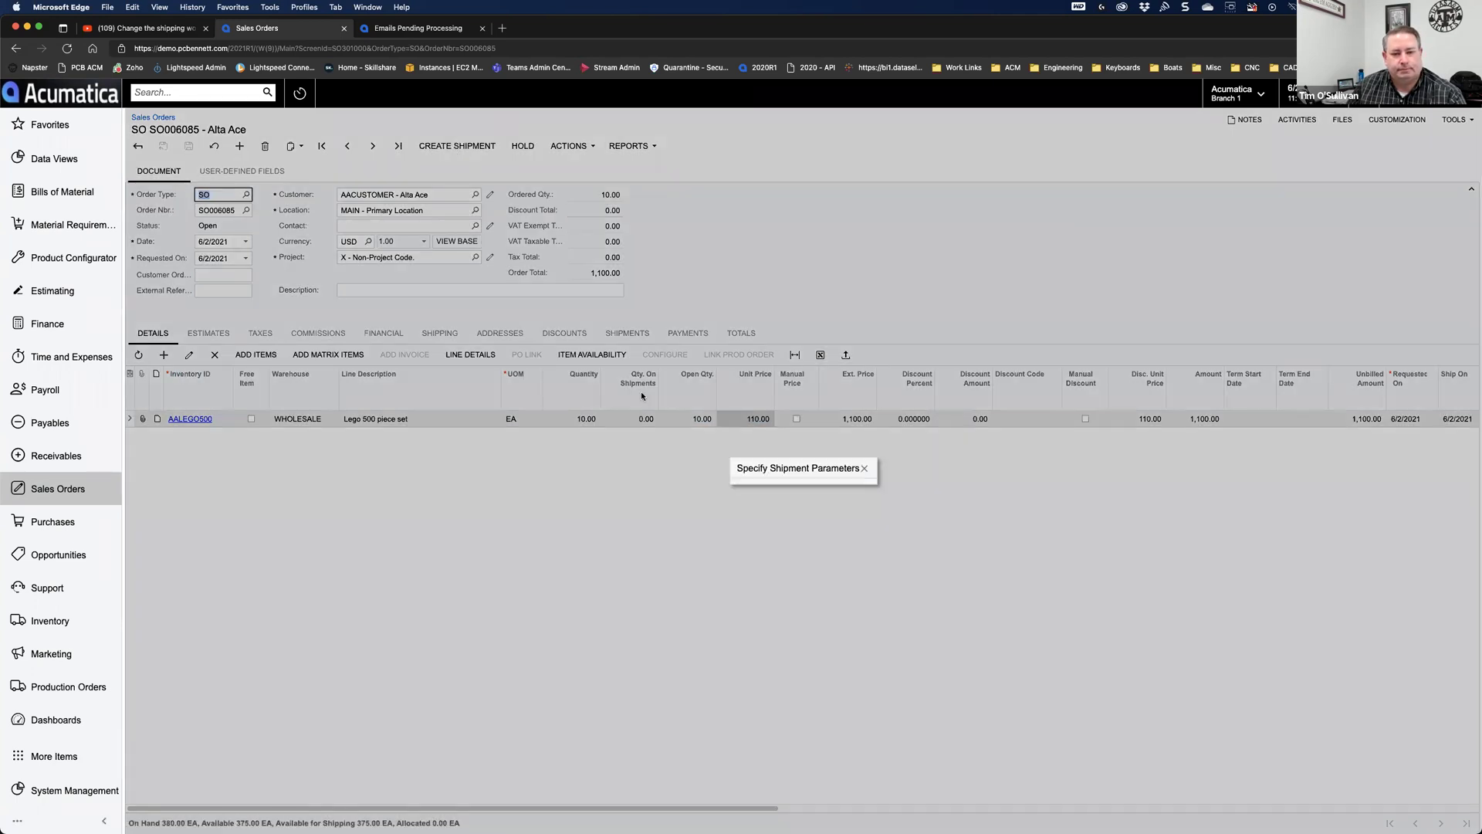
pyautogui.click(900, 504)
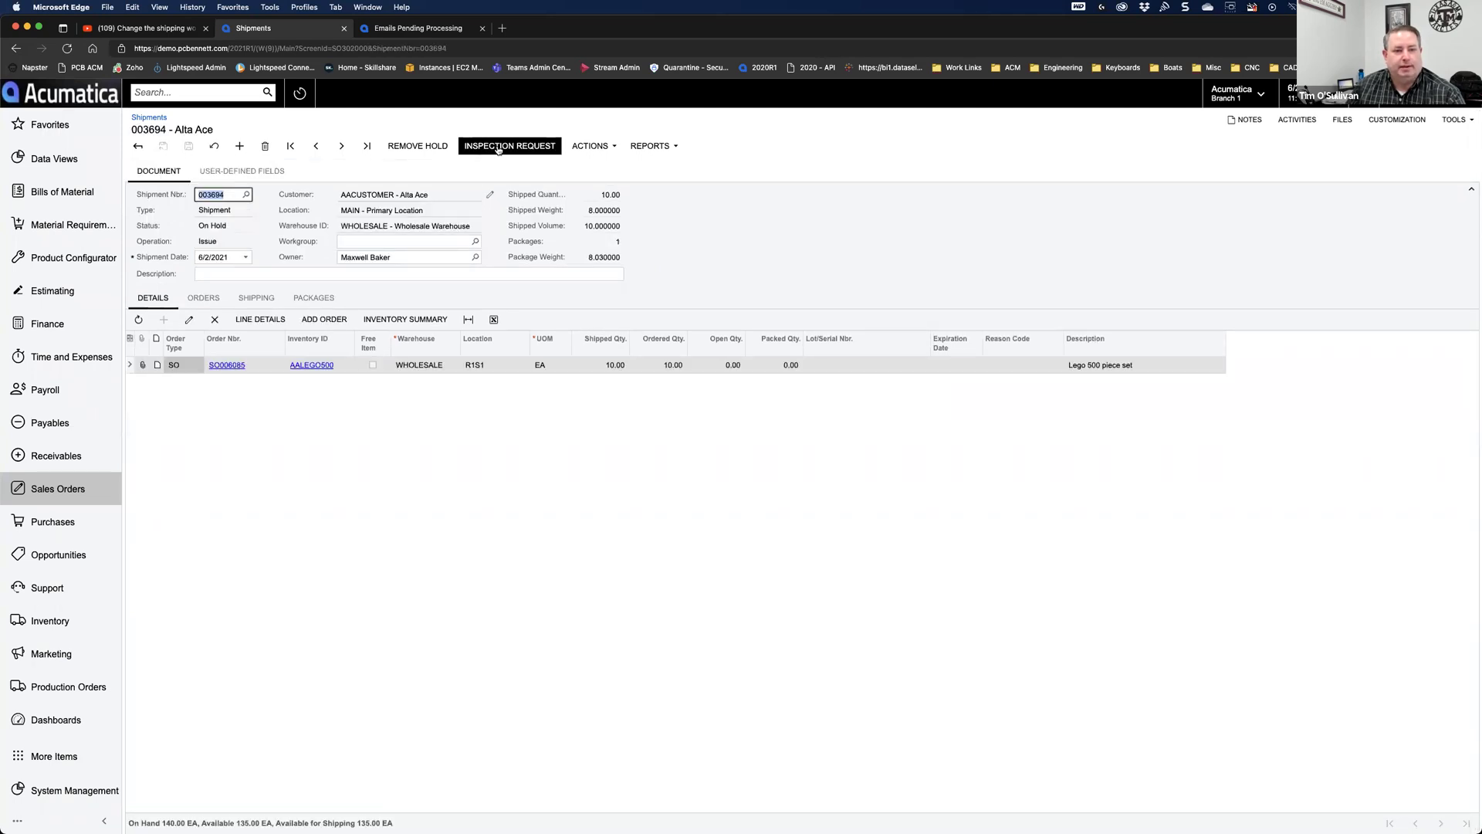
# Step: Check that the shipment's User-Defined inspection fields are empty, then view the empty Emails Pending Processing list
pyautogui.click(247, 171)
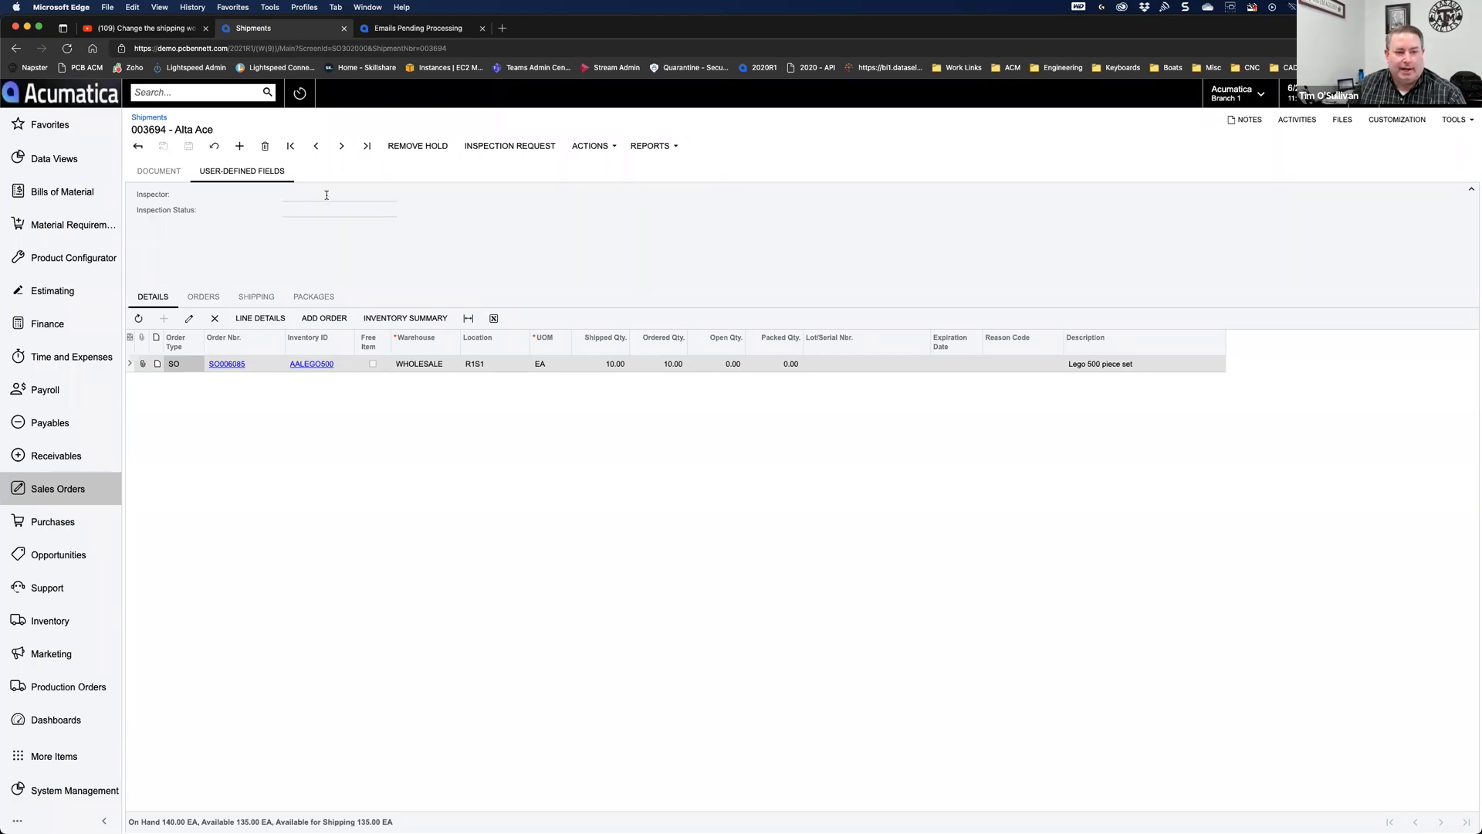
pyautogui.click(159, 170)
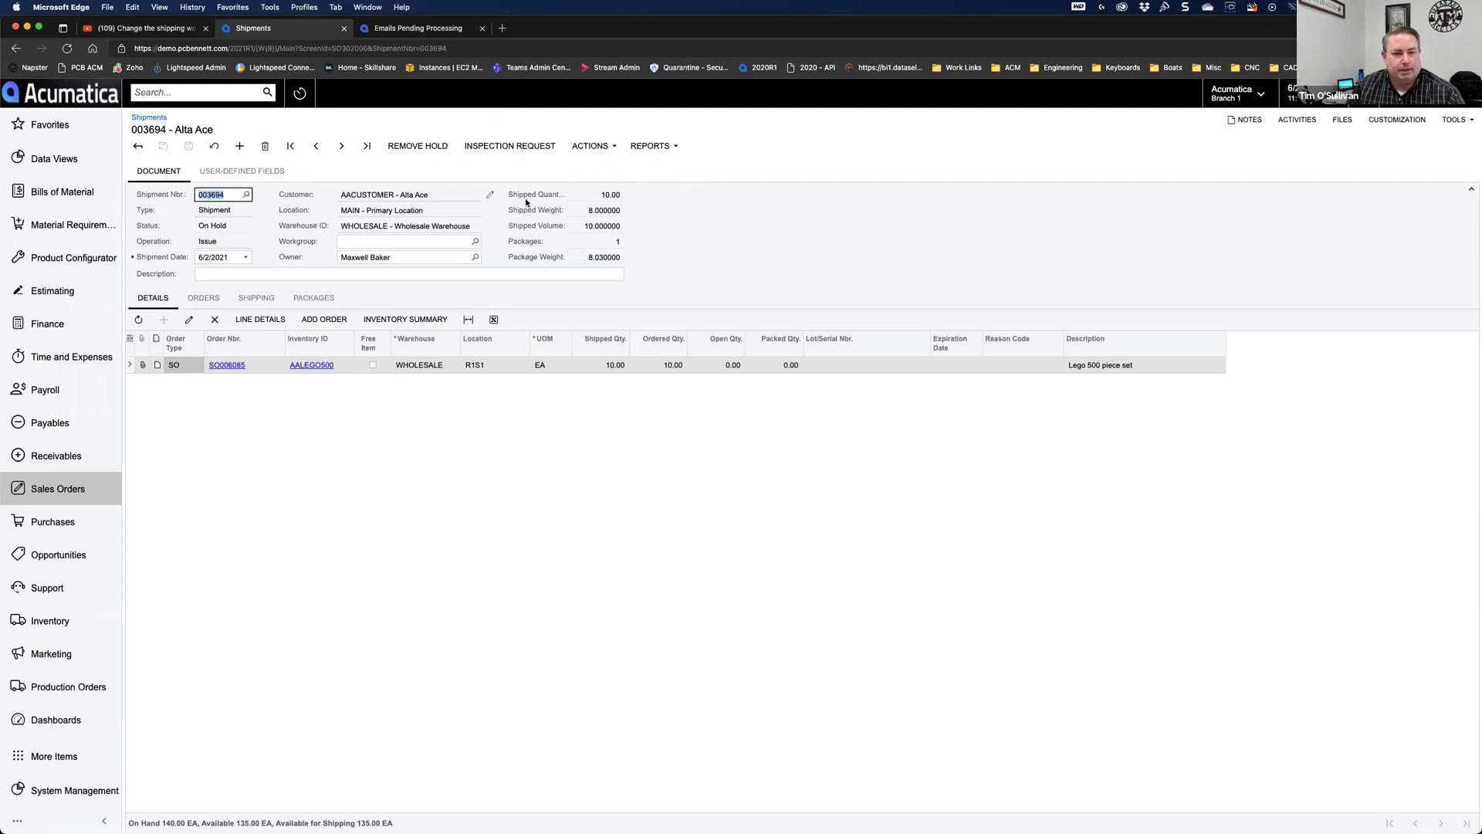
pyautogui.click(407, 29)
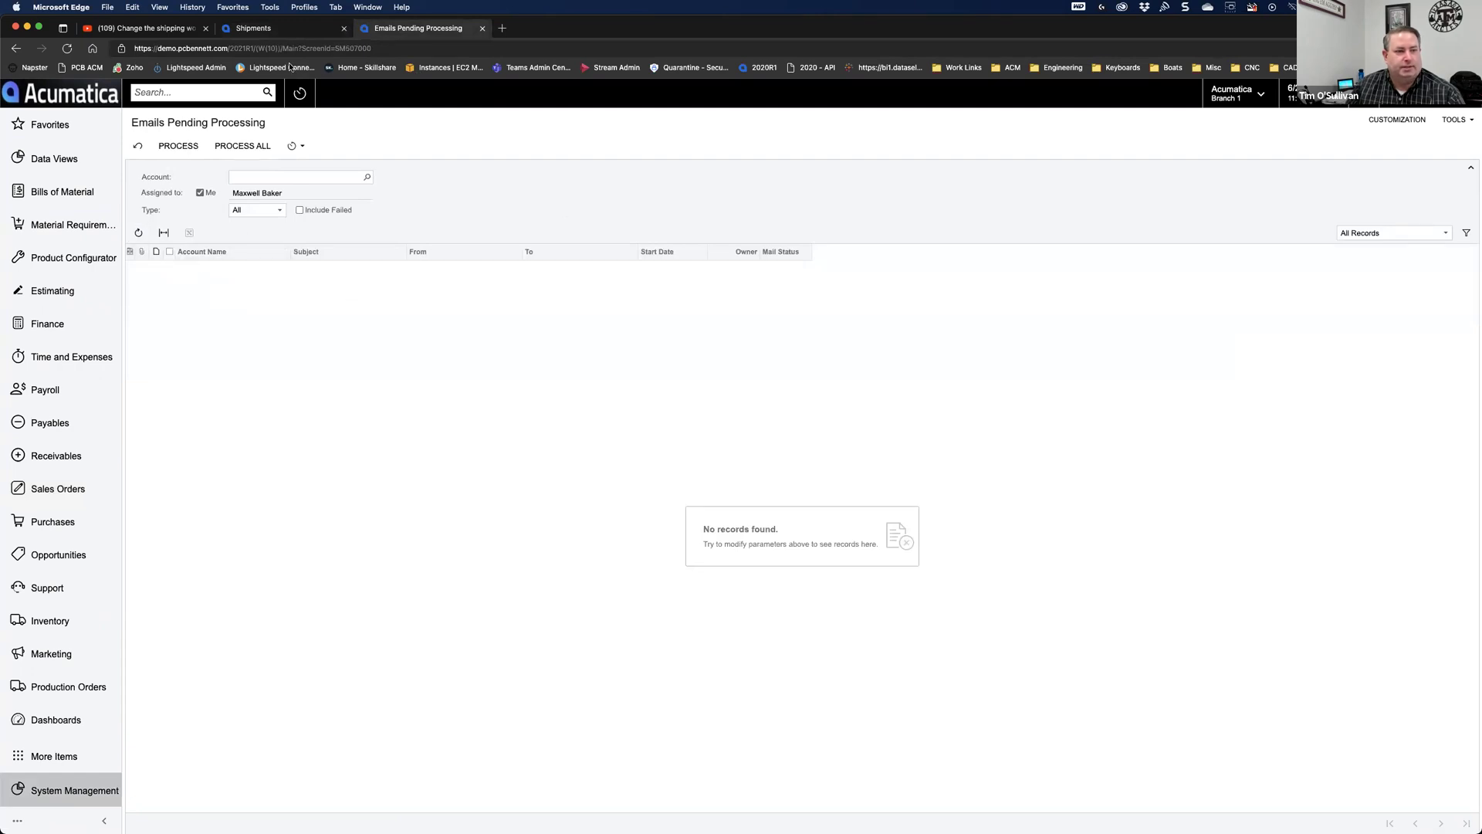
# Step: Request inspection on shipment 003694 and refresh Emails Pending Processing until its notification appears
pyautogui.click(277, 31)
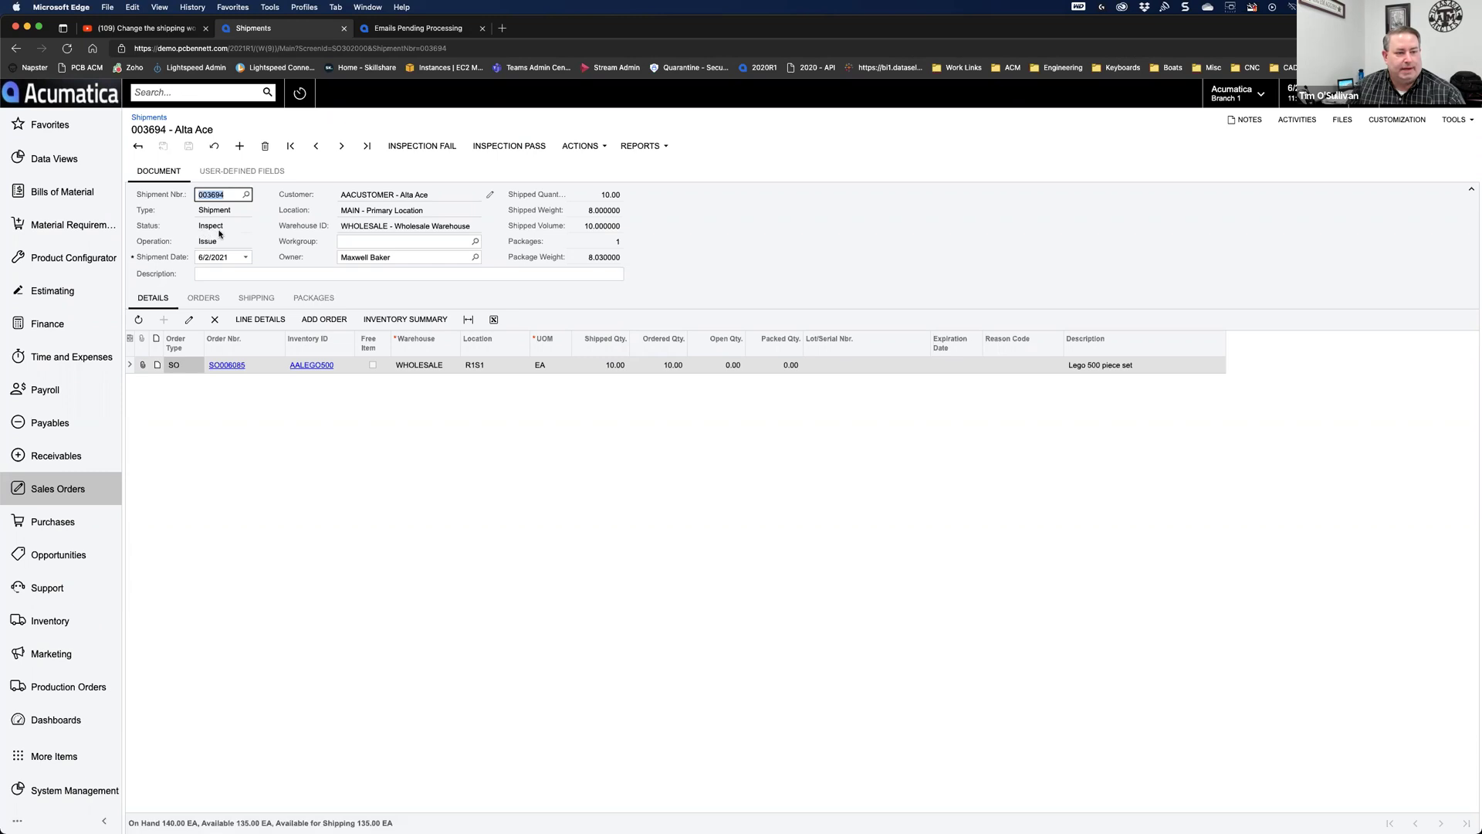
pyautogui.click(406, 33)
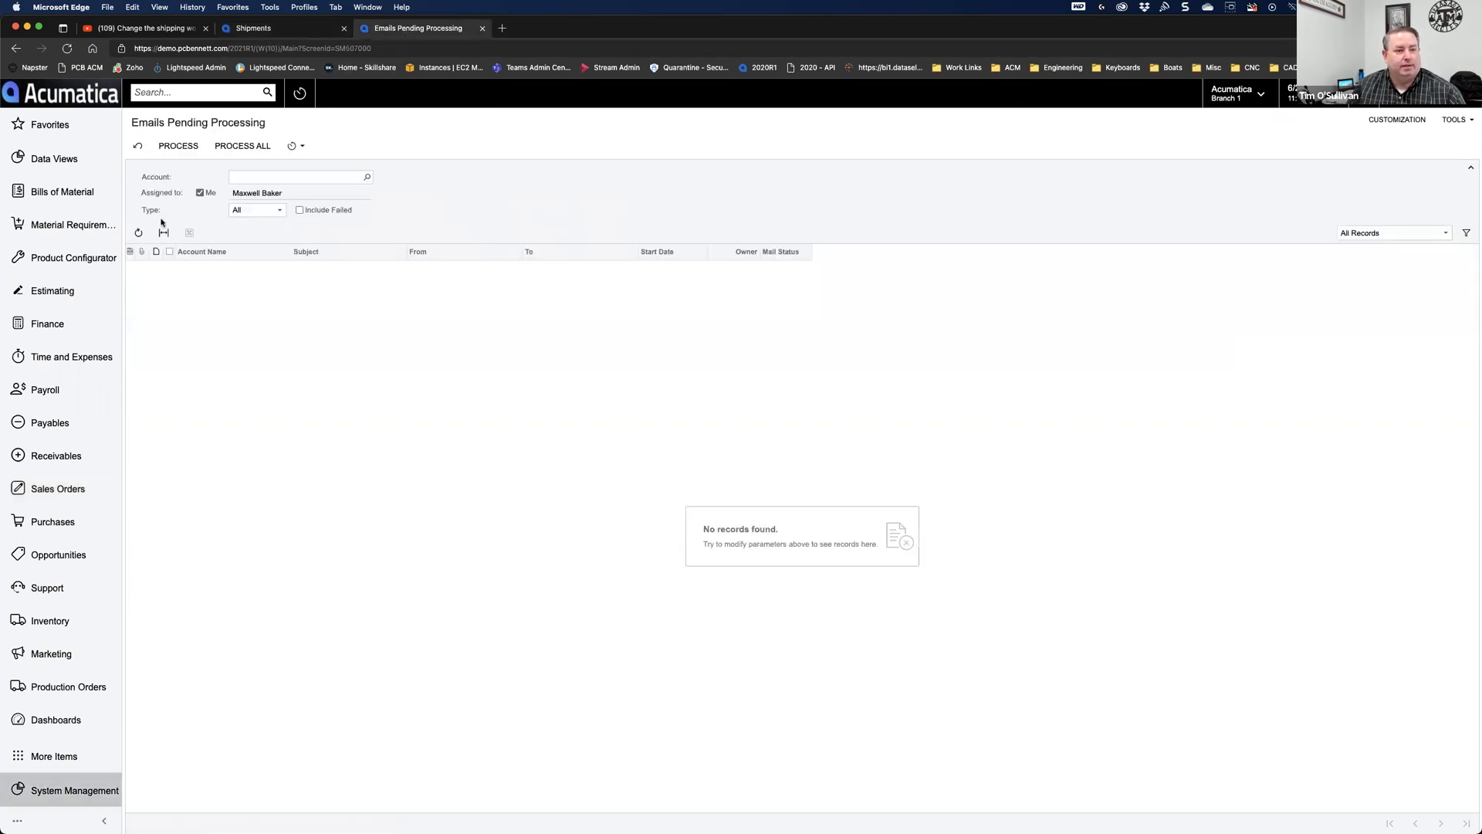
pyautogui.click(137, 237)
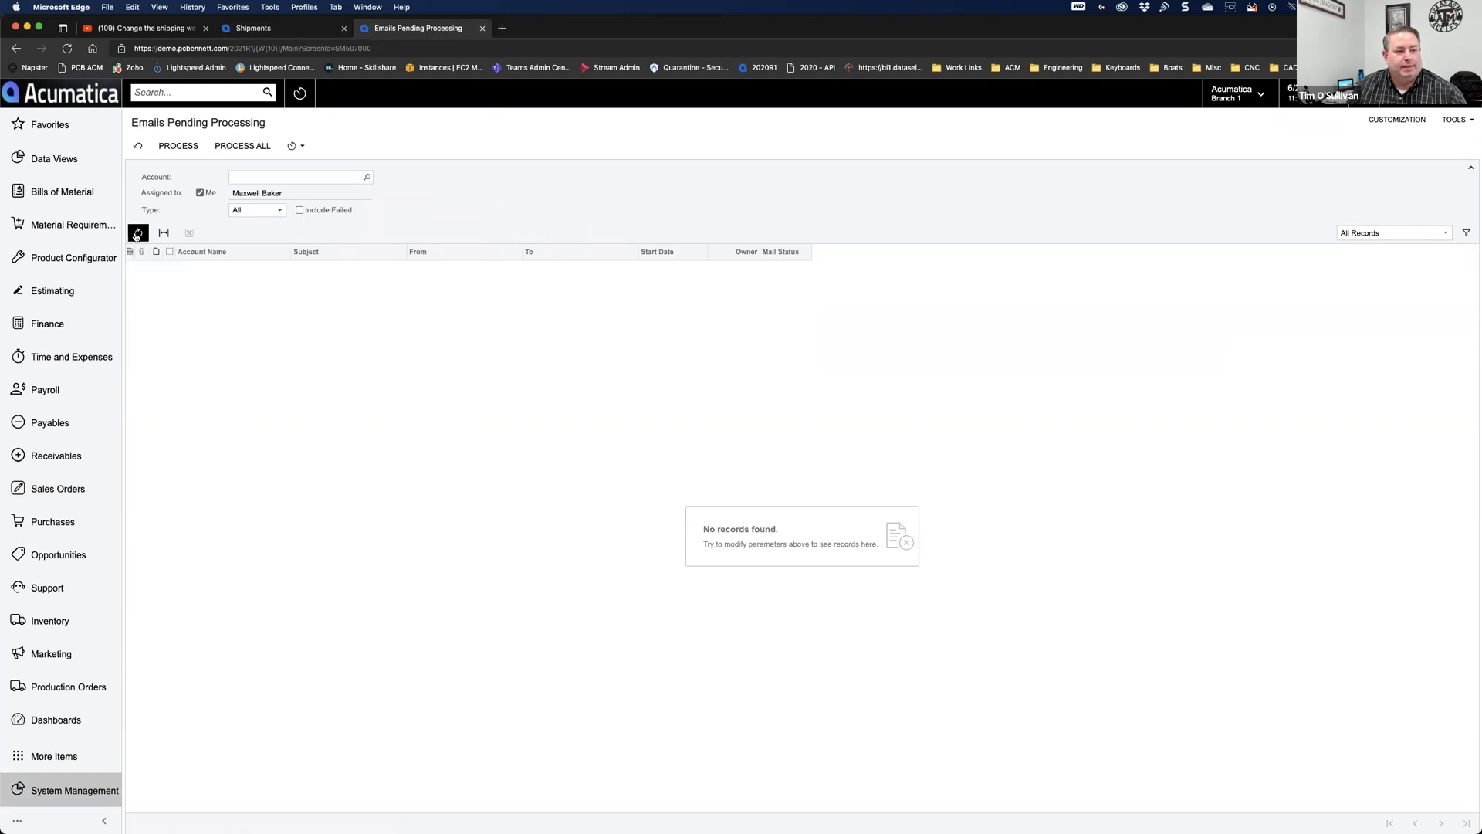
pyautogui.click(136, 236)
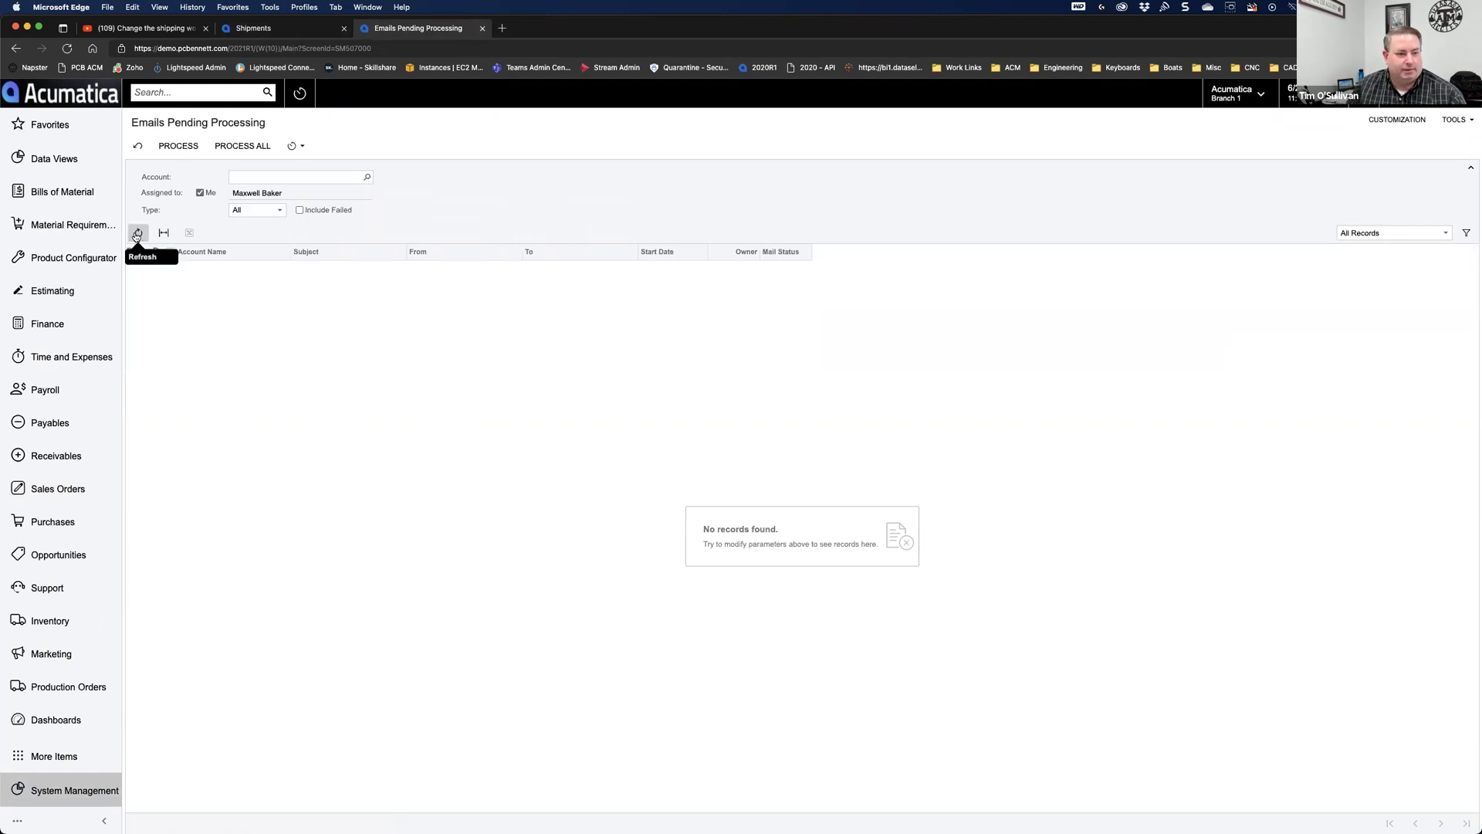
pyautogui.click(136, 236)
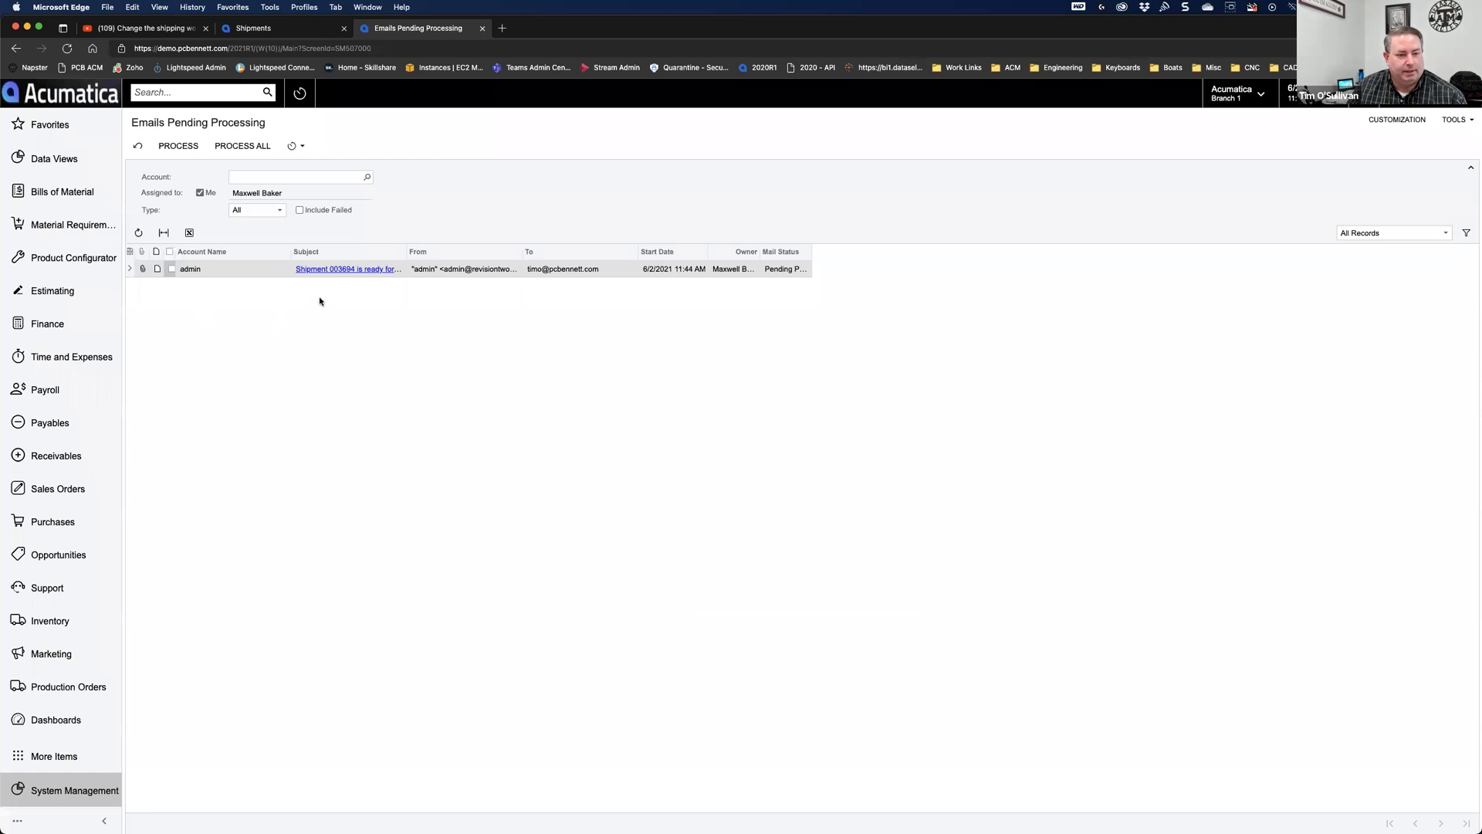
# Step: Preview the ready-for-inspection email, then process it and return to the shipment
pyautogui.click(349, 270)
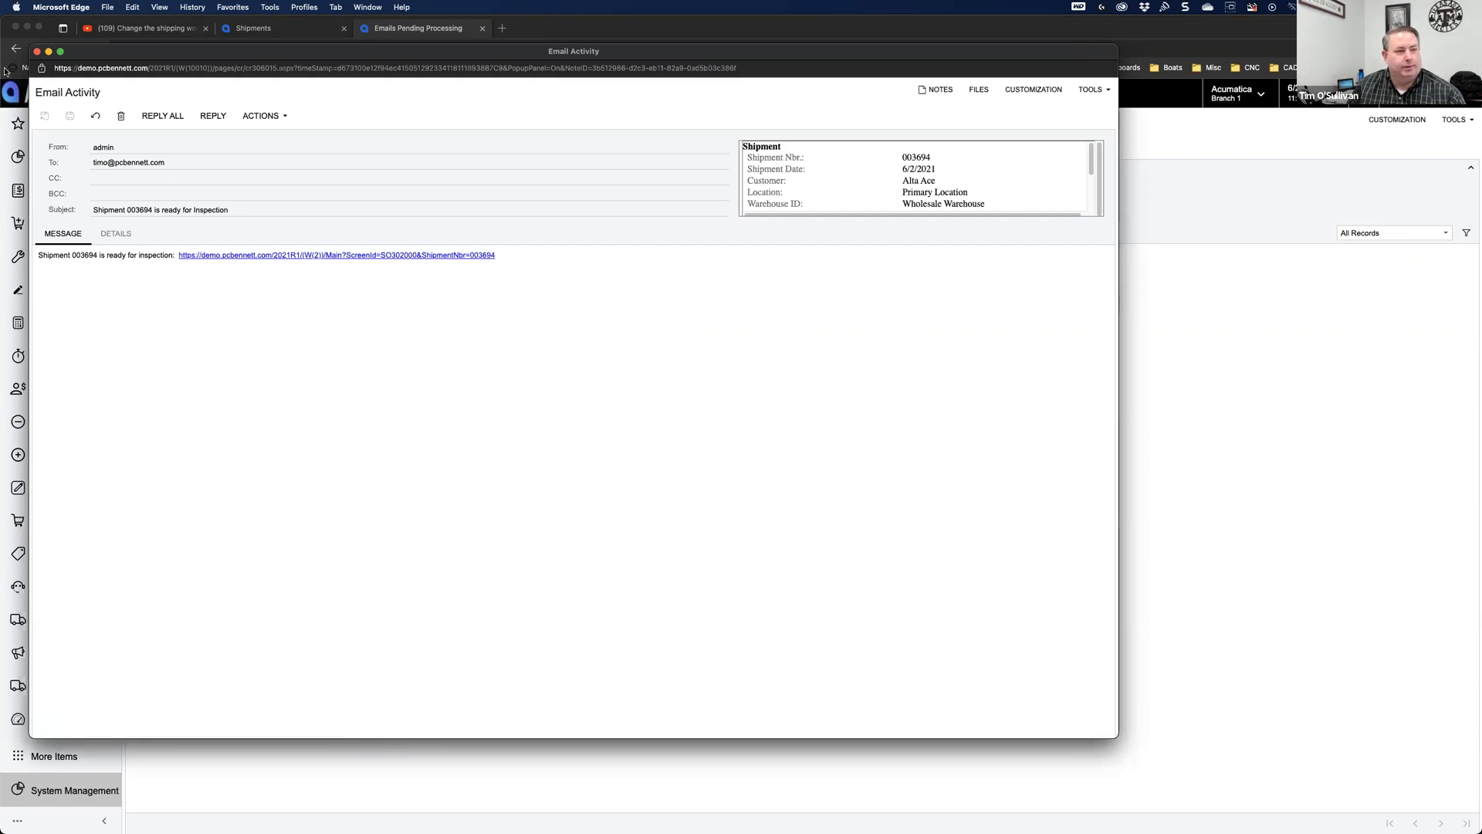
pyautogui.click(37, 53)
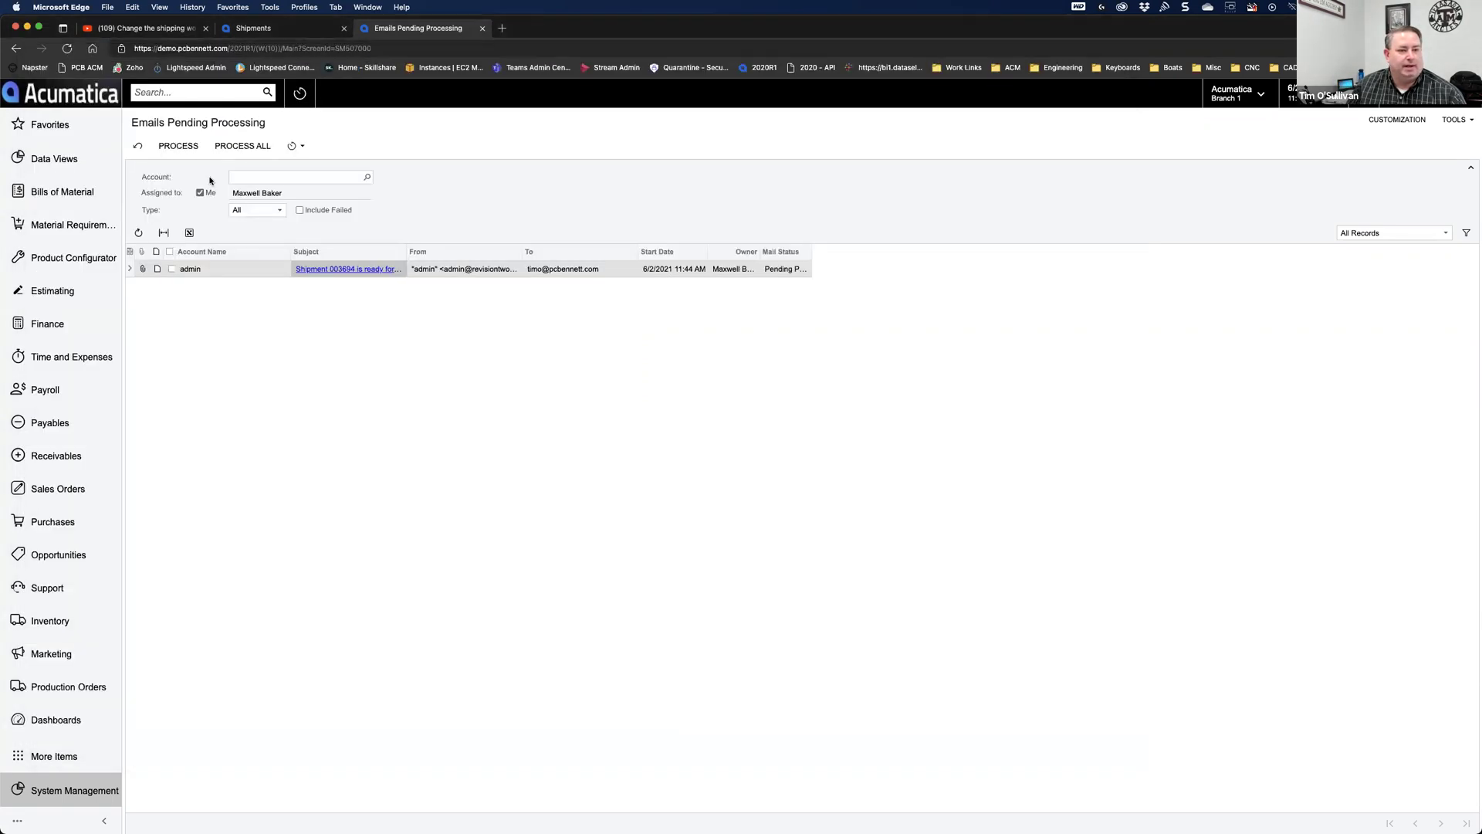
pyautogui.click(173, 270)
pyautogui.click(176, 145)
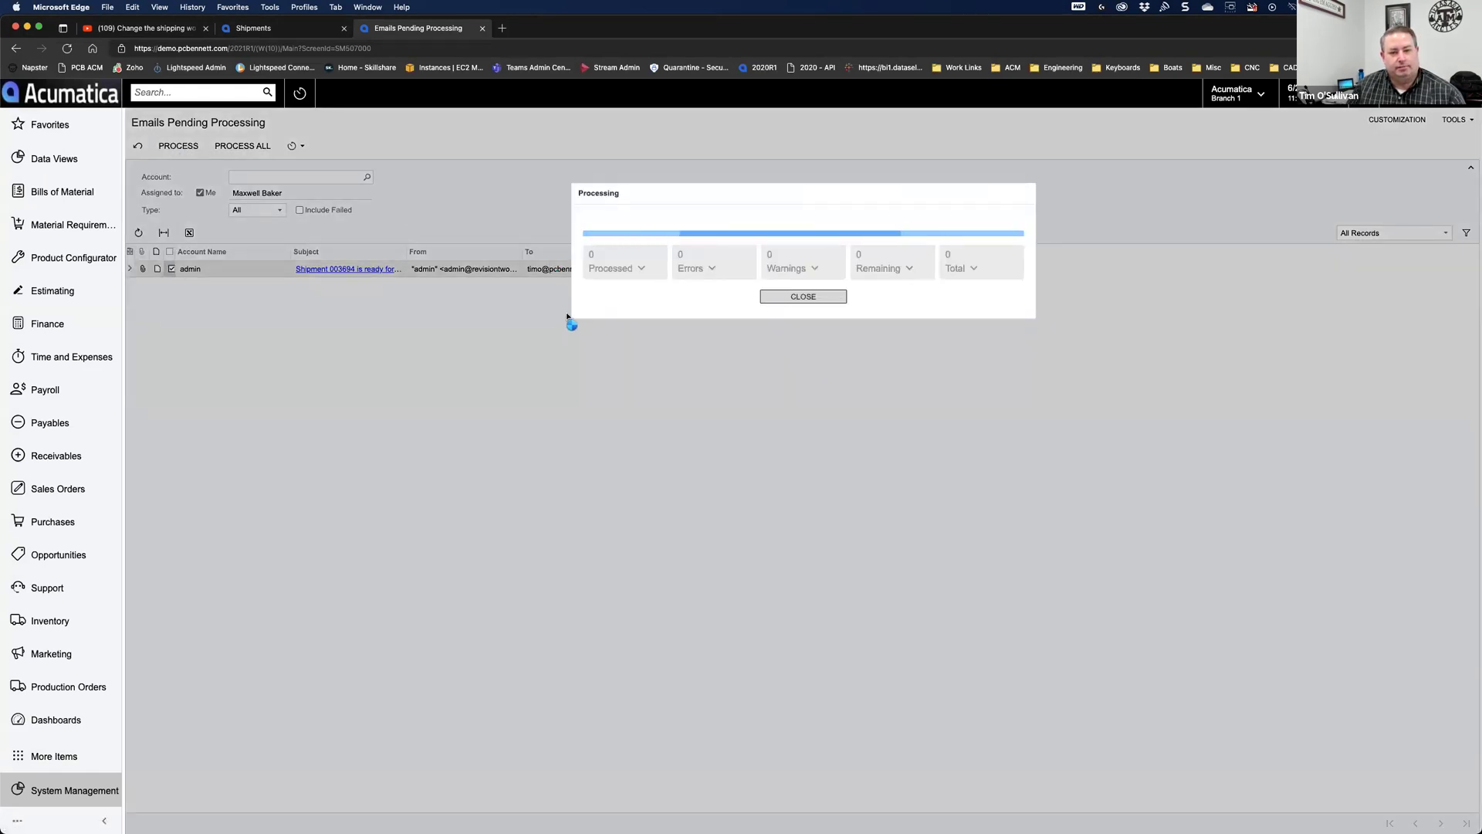
pyautogui.click(766, 299)
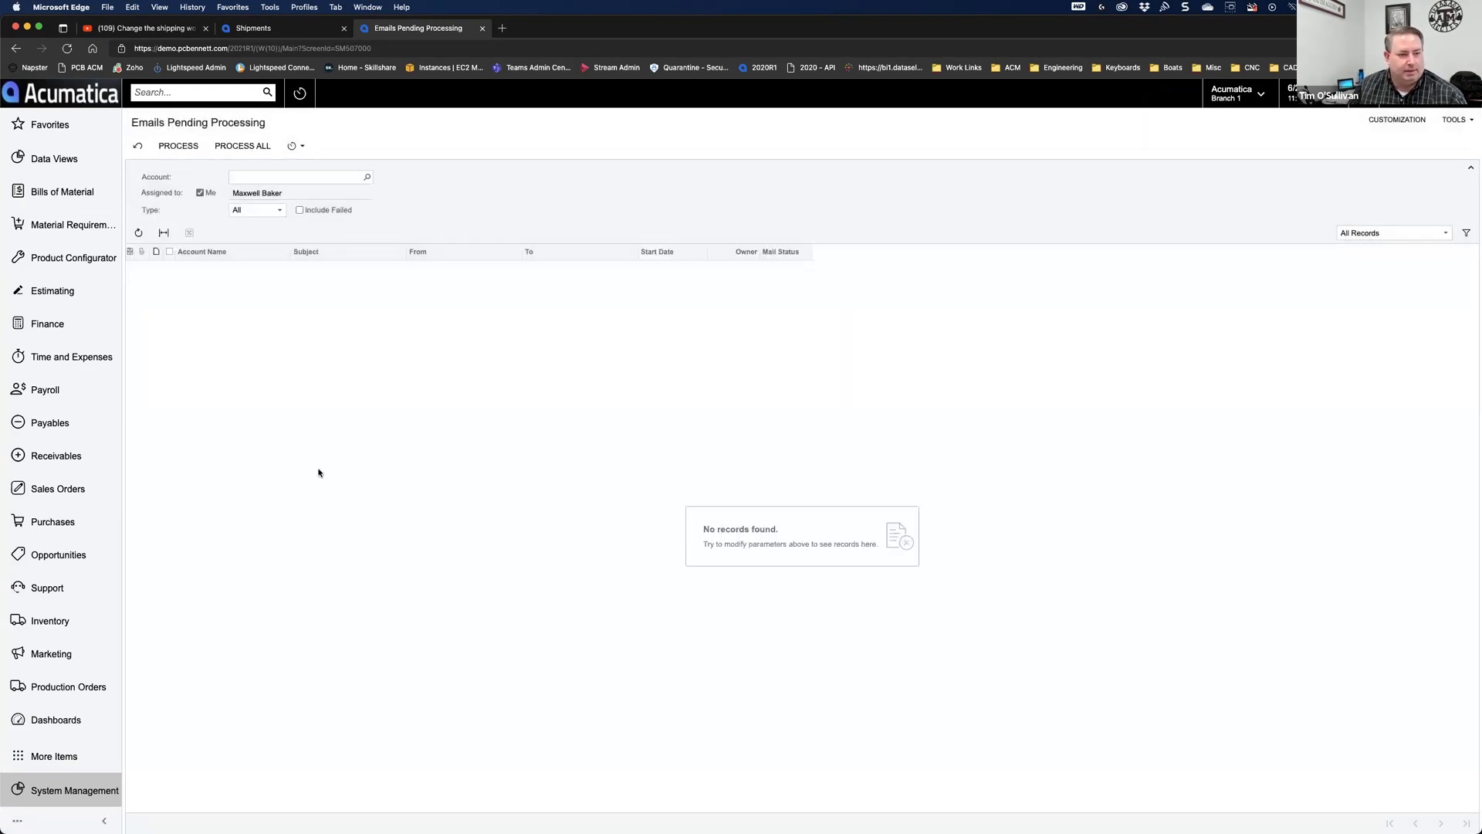
pyautogui.click(269, 28)
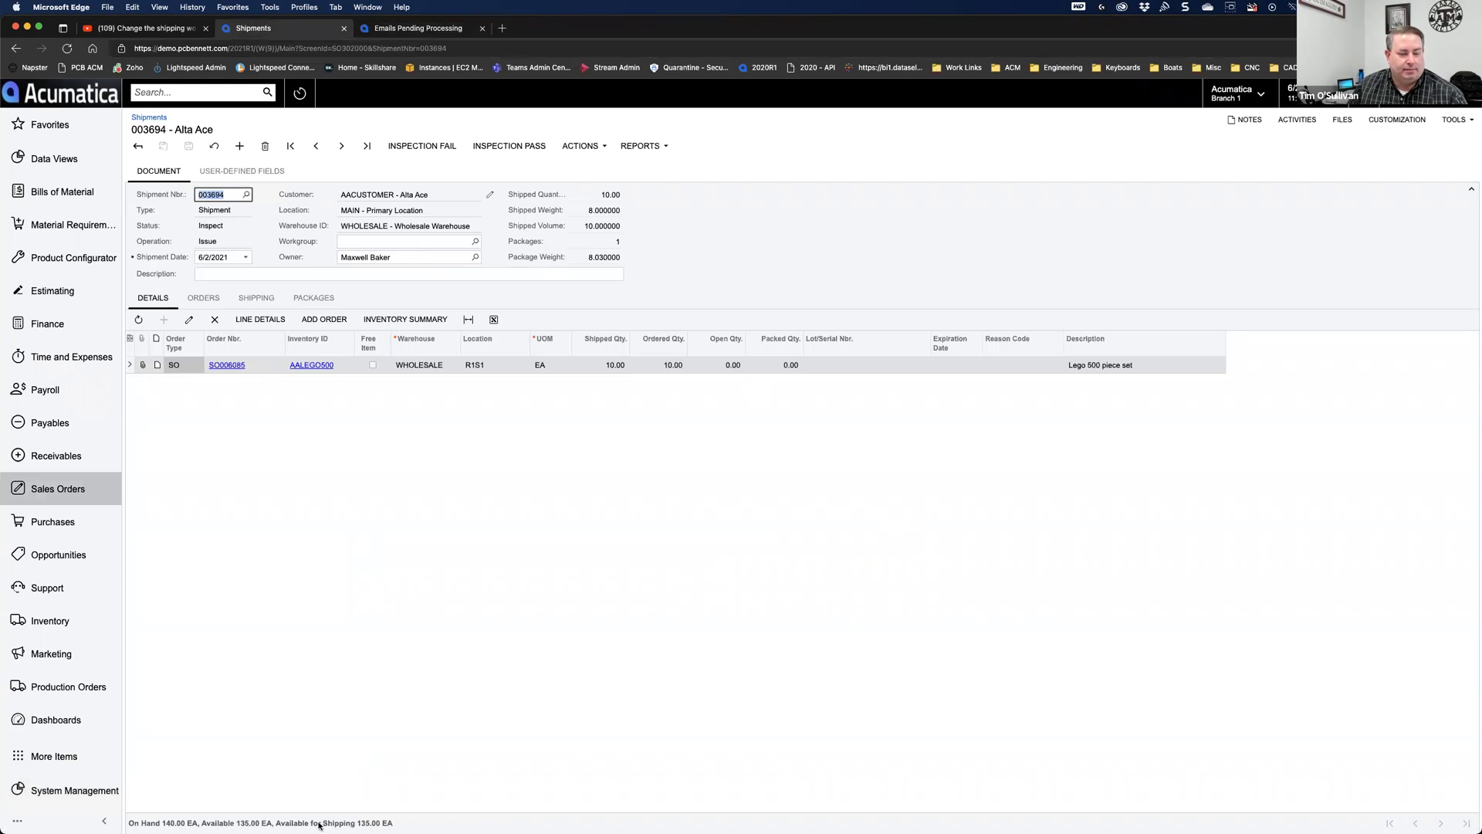
# Step: In Outlook, dismiss the webinar reminder and follow the link in the 'Shipment 003694 is ready for Inspection' email
pyautogui.click(133, 808)
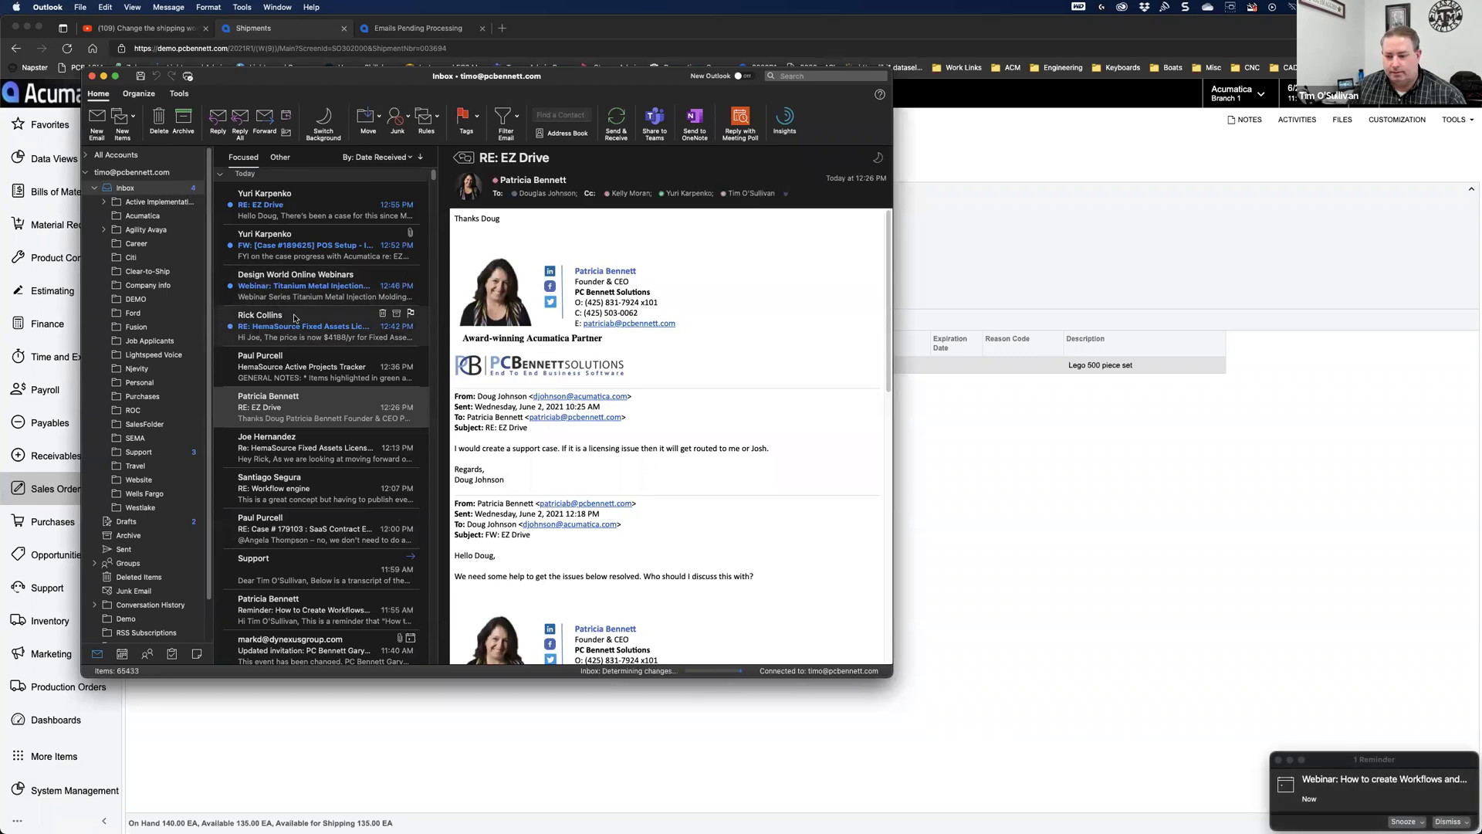
pyautogui.click(1449, 822)
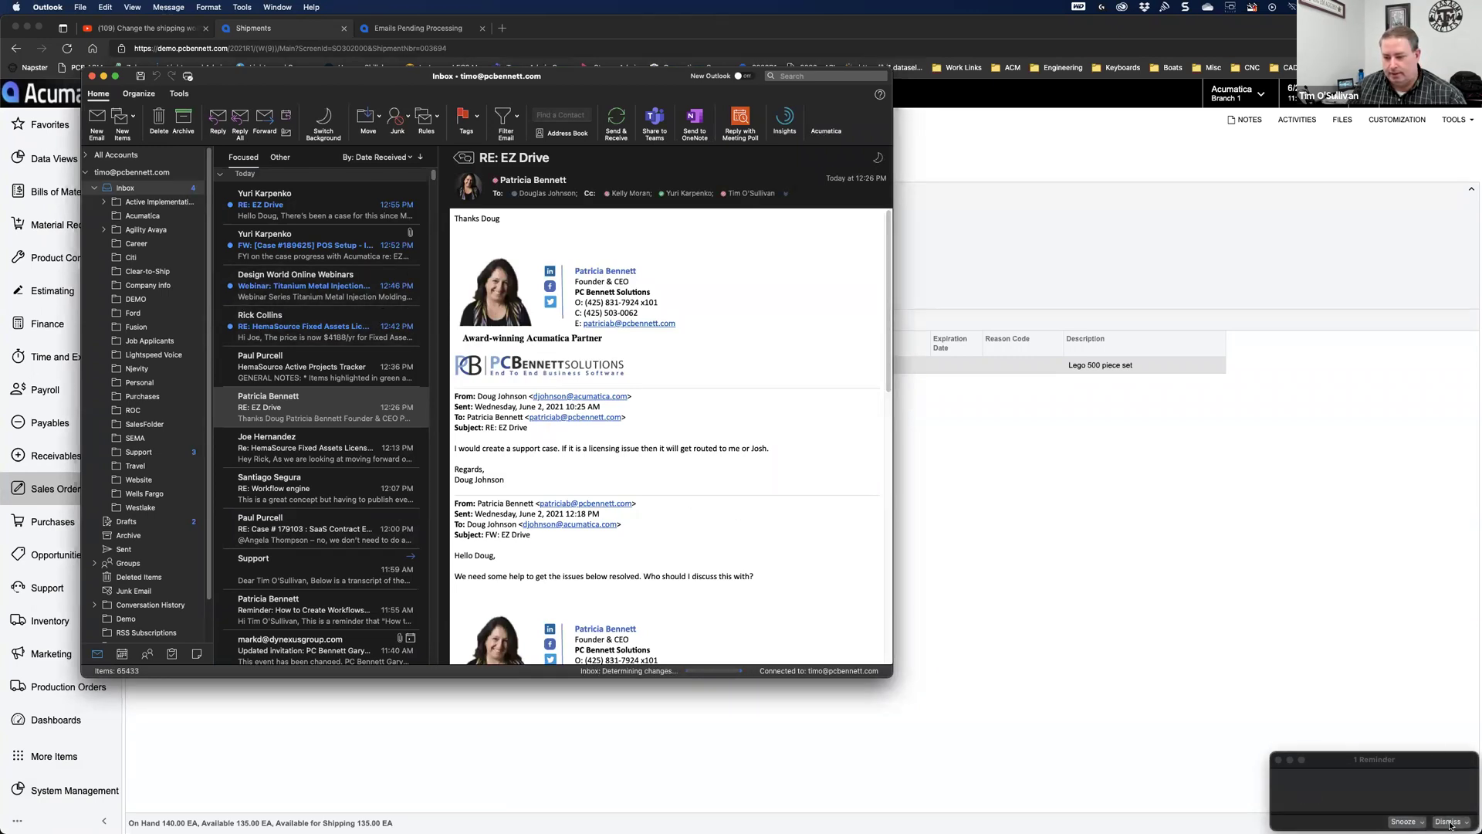
pyautogui.click(262, 207)
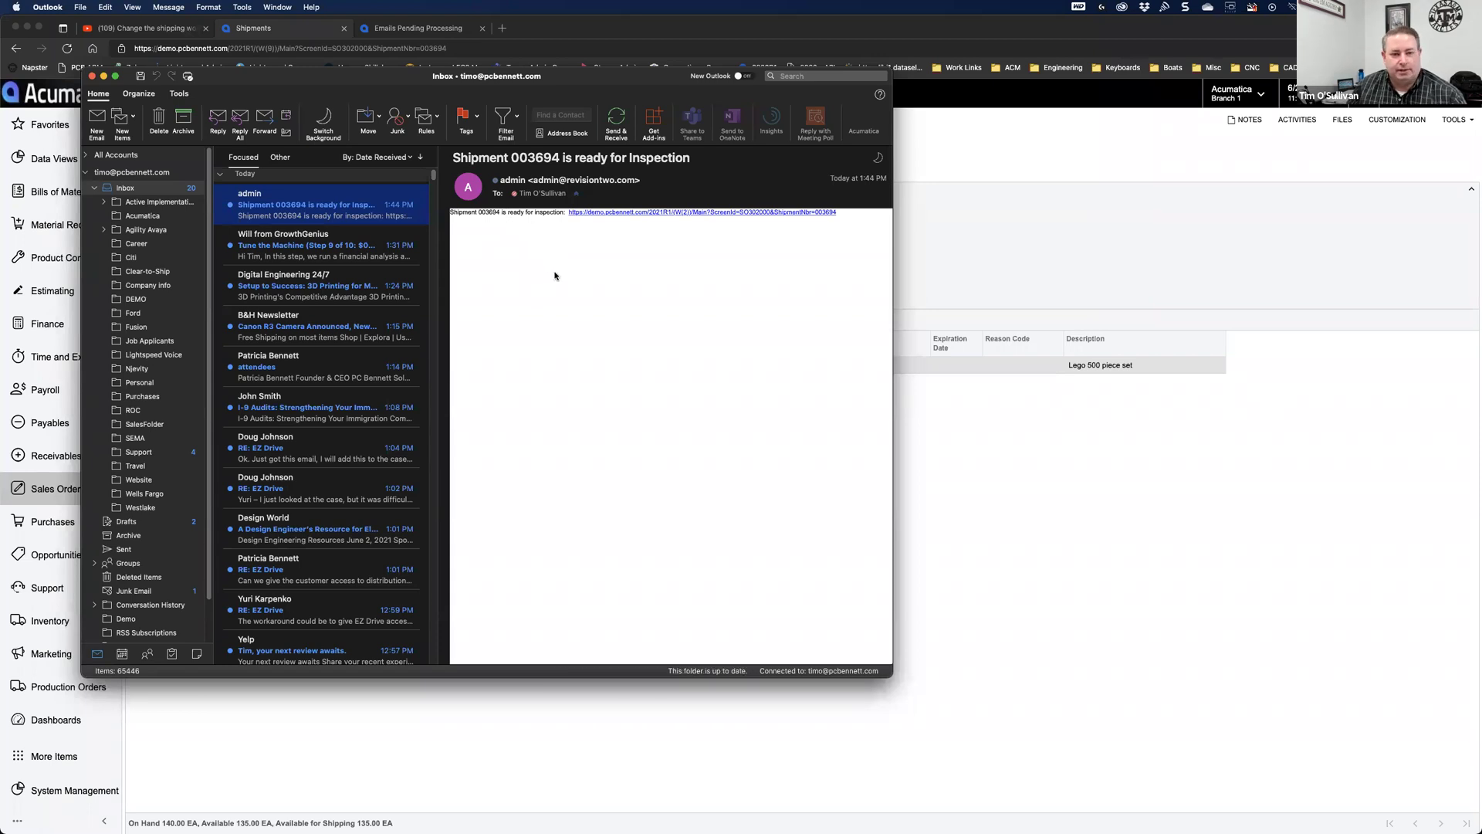
pyautogui.click(622, 213)
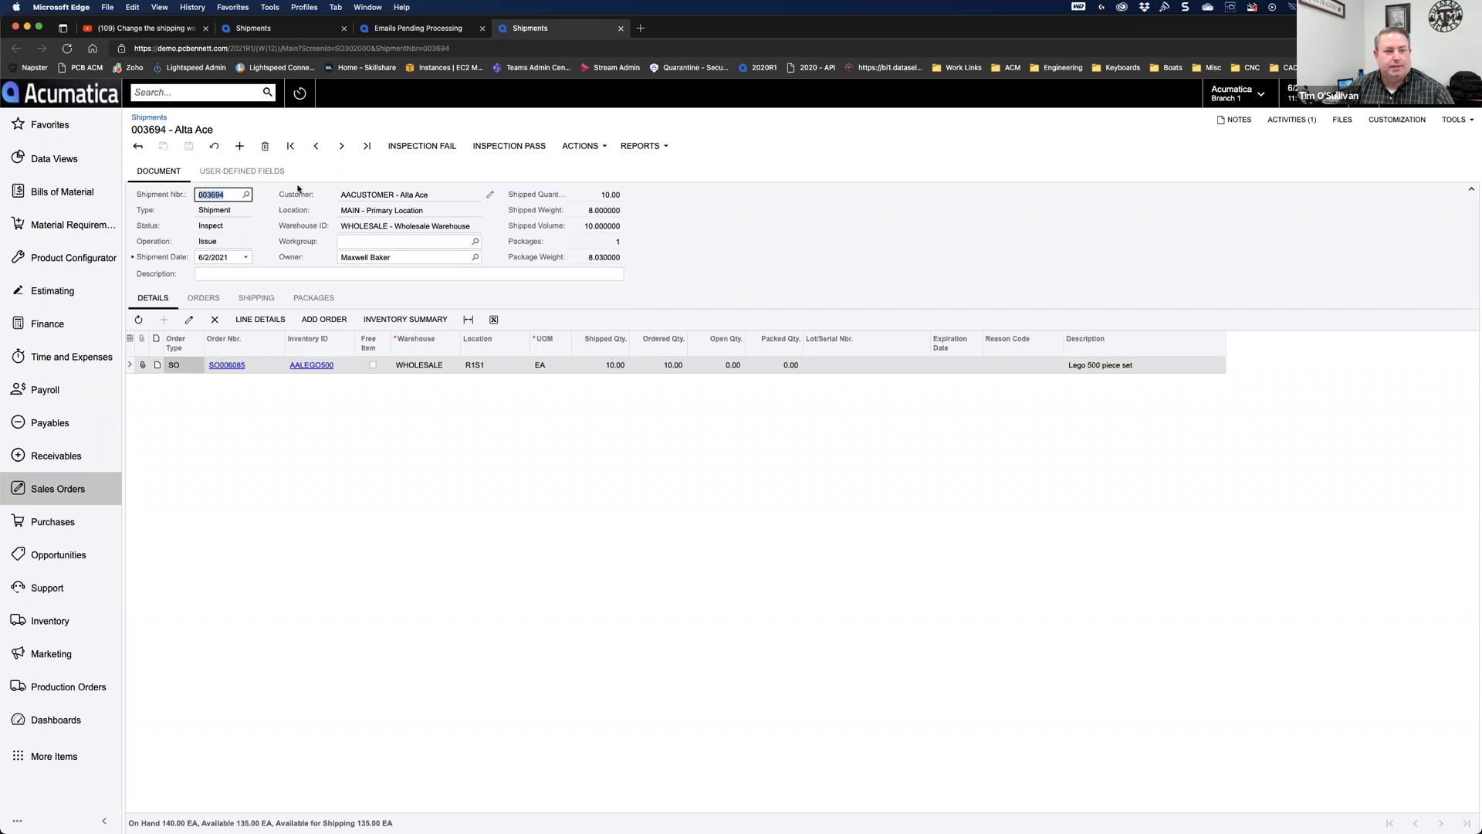
# Step: Apply Inspection Fail to shipment 003694 and confirm Inspection Status reads Fail under User-Defined Fields
pyautogui.click(249, 174)
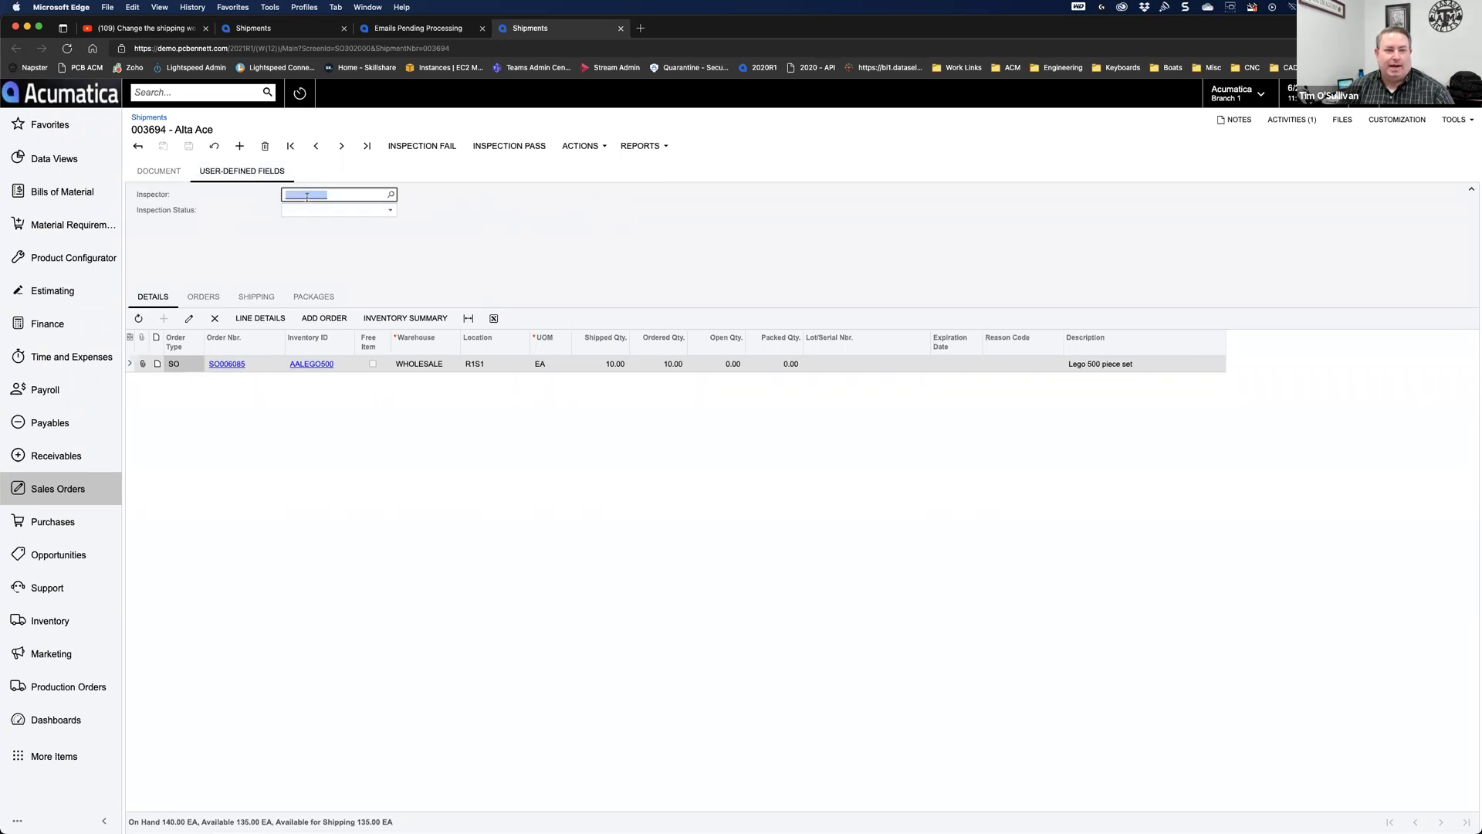
pyautogui.click(164, 173)
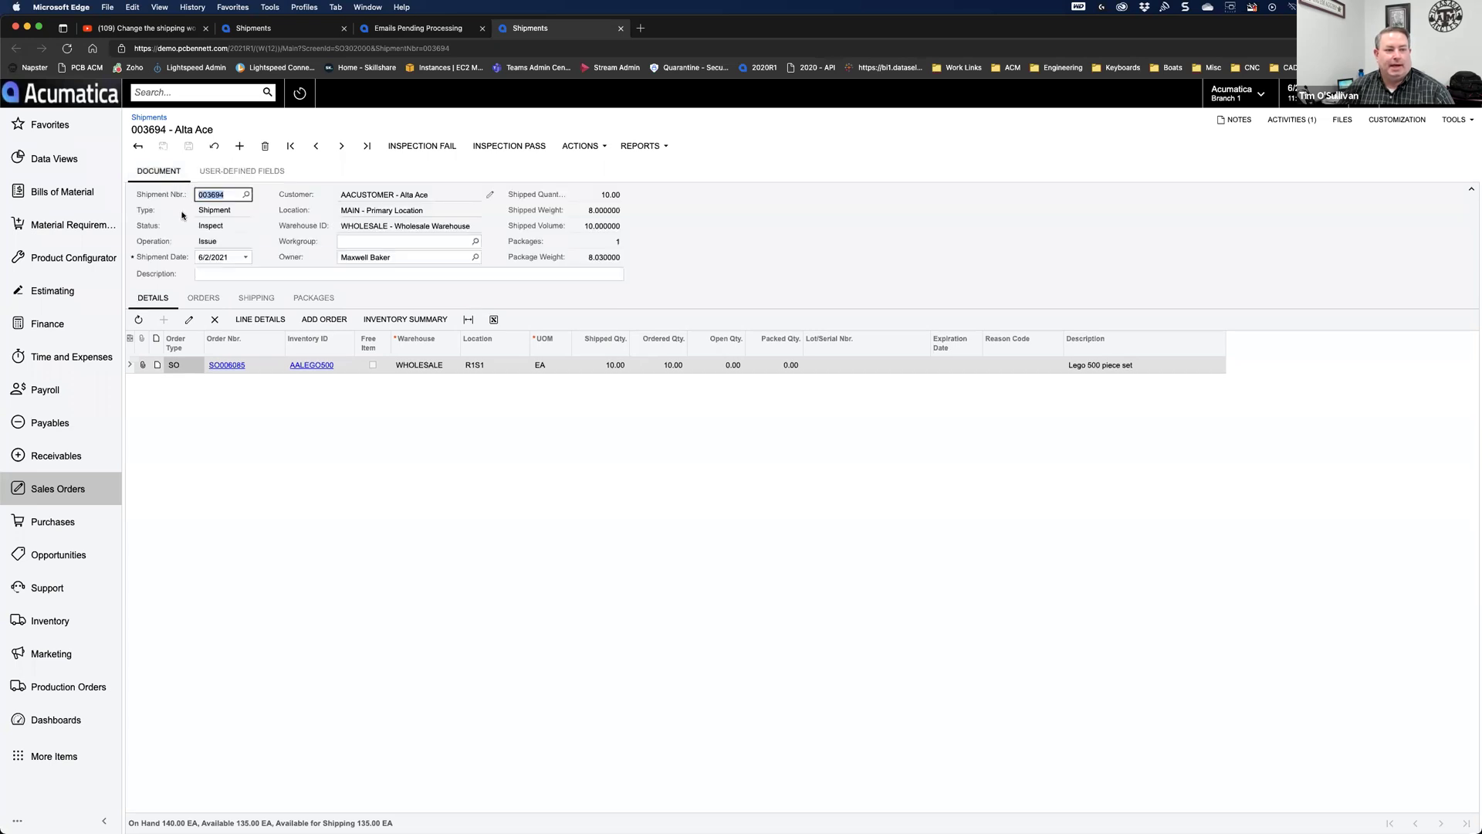
pyautogui.click(239, 171)
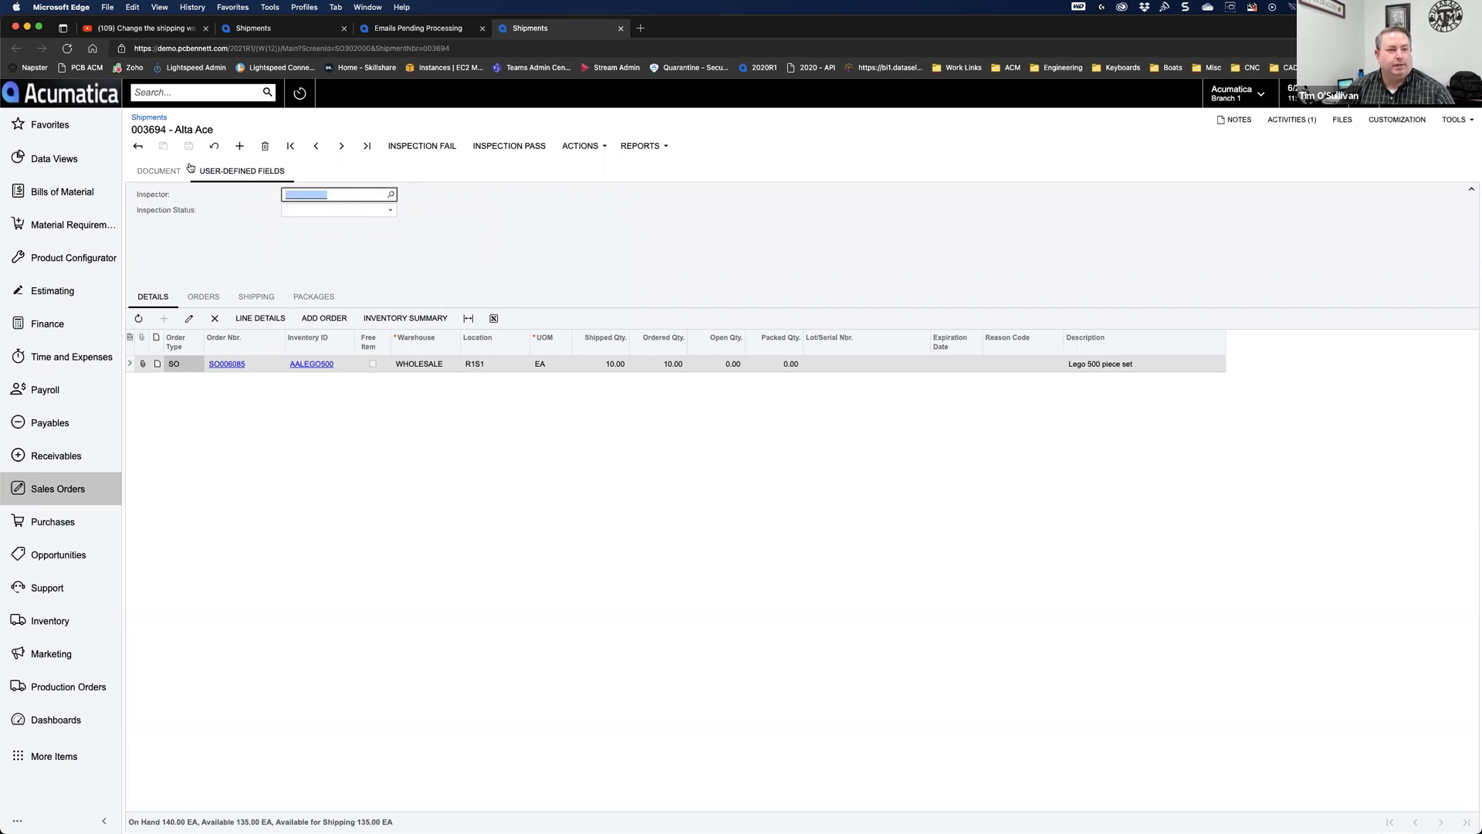
pyautogui.click(162, 172)
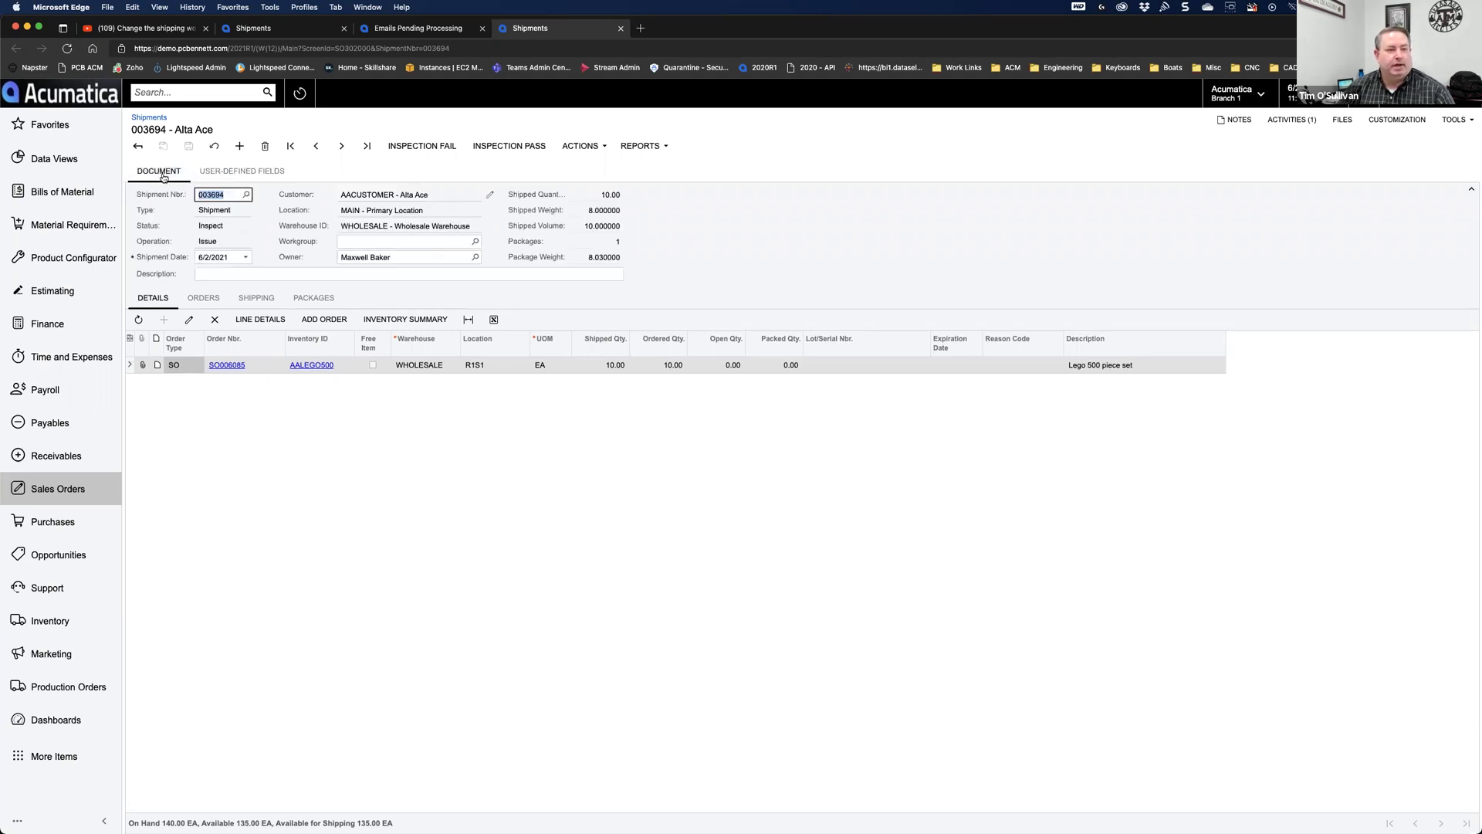
pyautogui.click(426, 147)
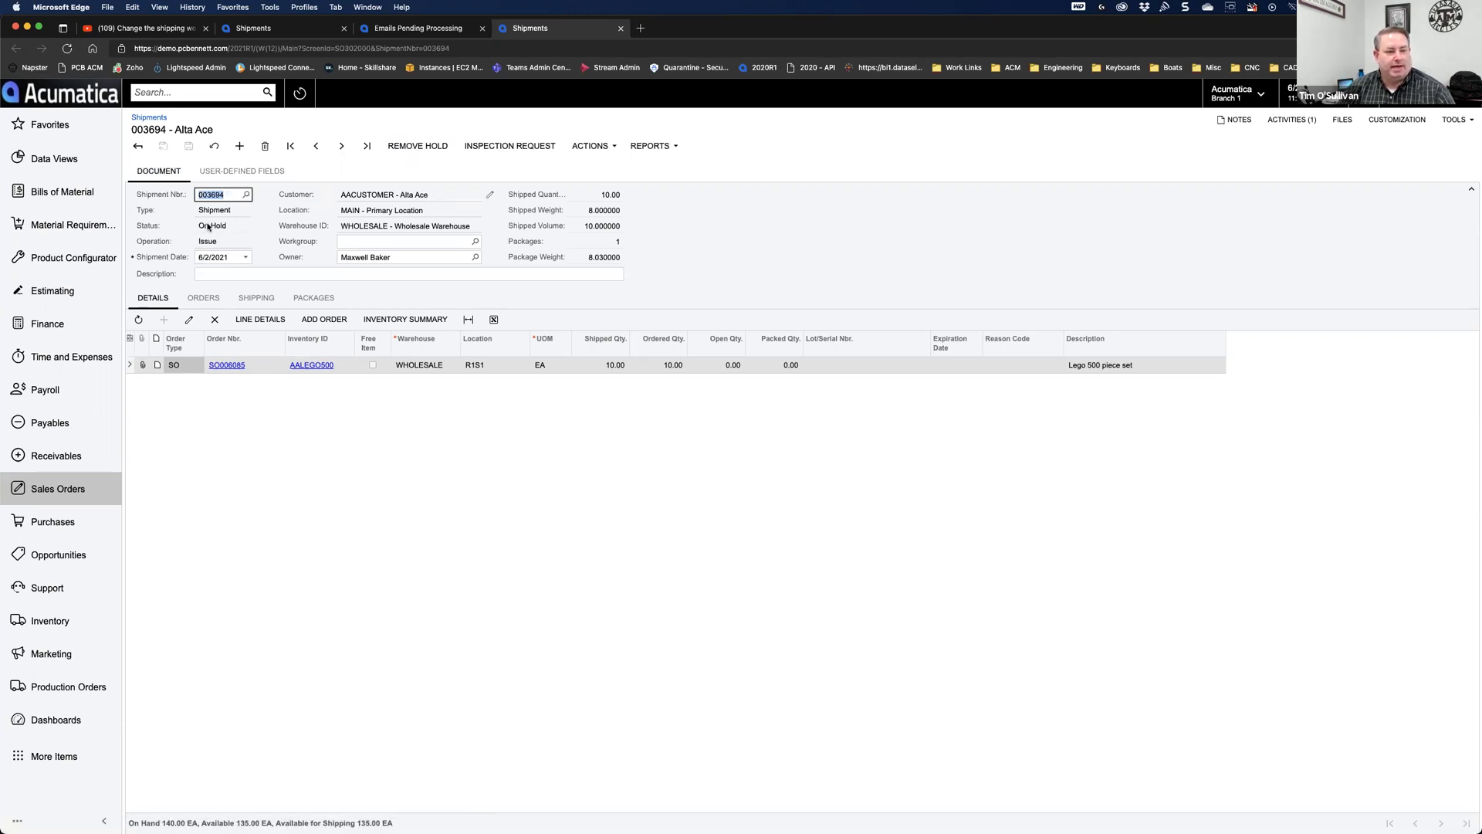
pyautogui.click(252, 172)
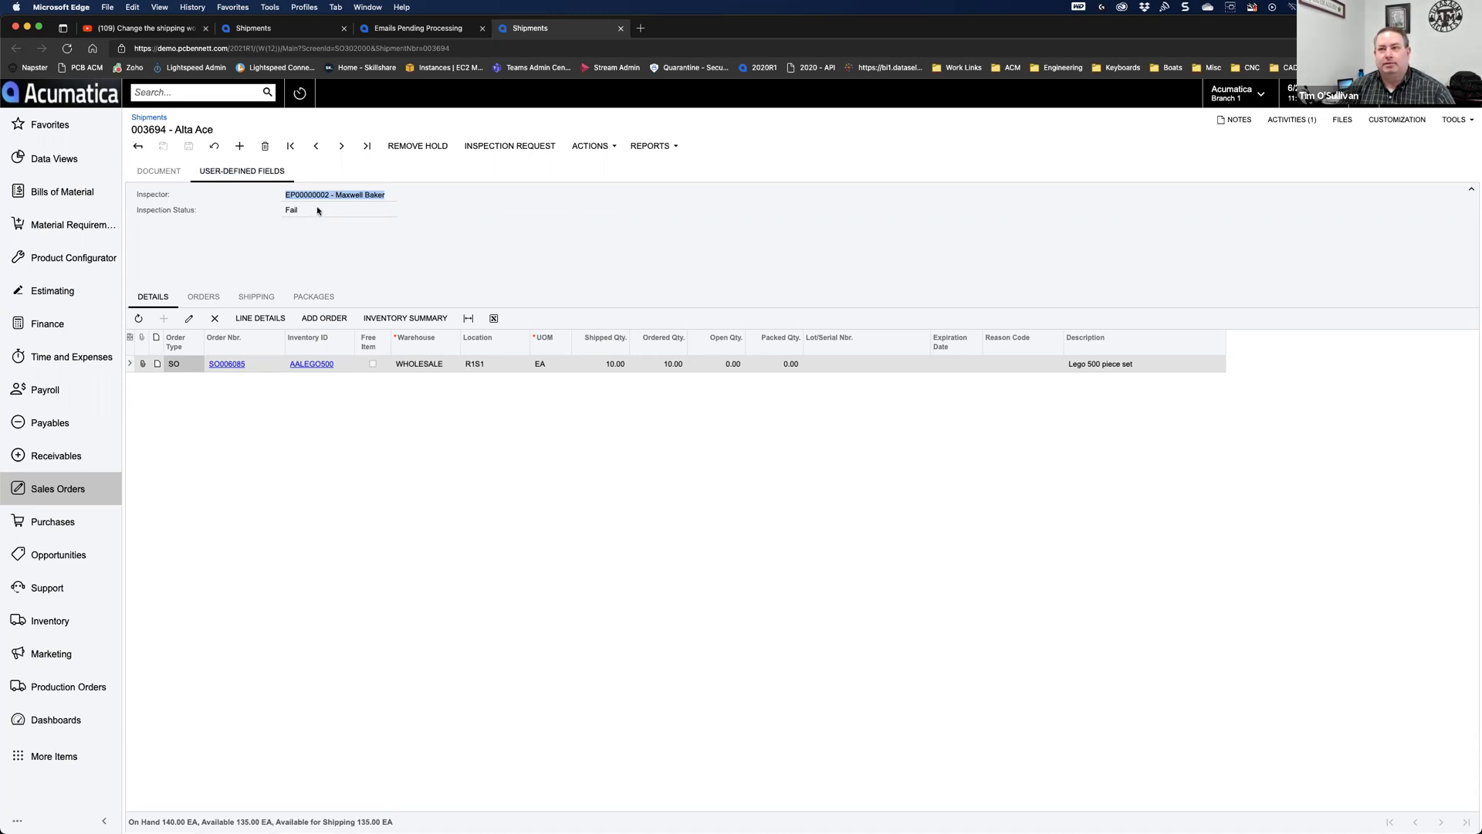
pyautogui.click(315, 209)
pyautogui.click(160, 173)
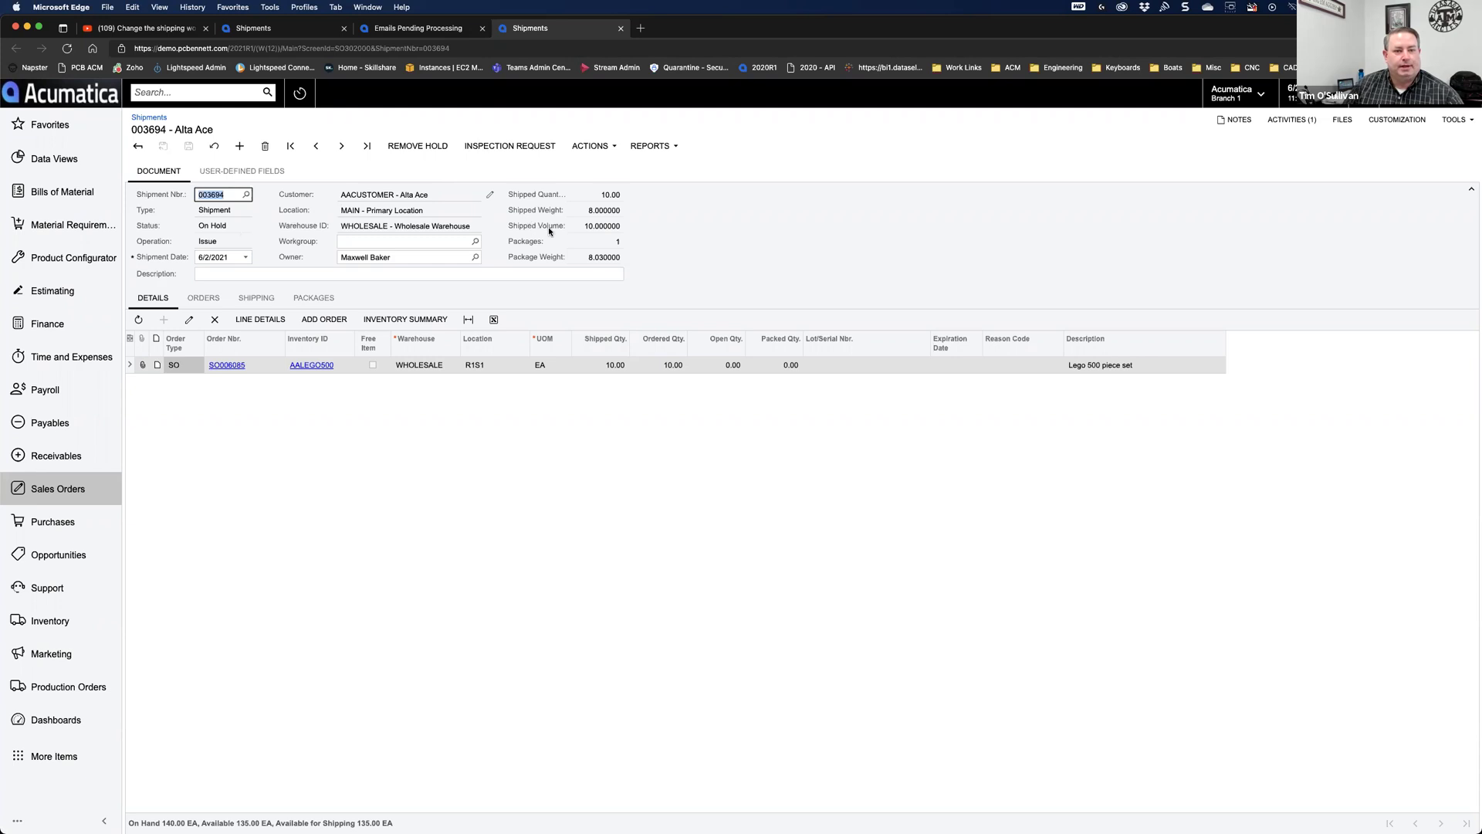
# Step: Resubmit shipment 003694 for inspection and reopen it from the refreshed notification email
pyautogui.click(506, 146)
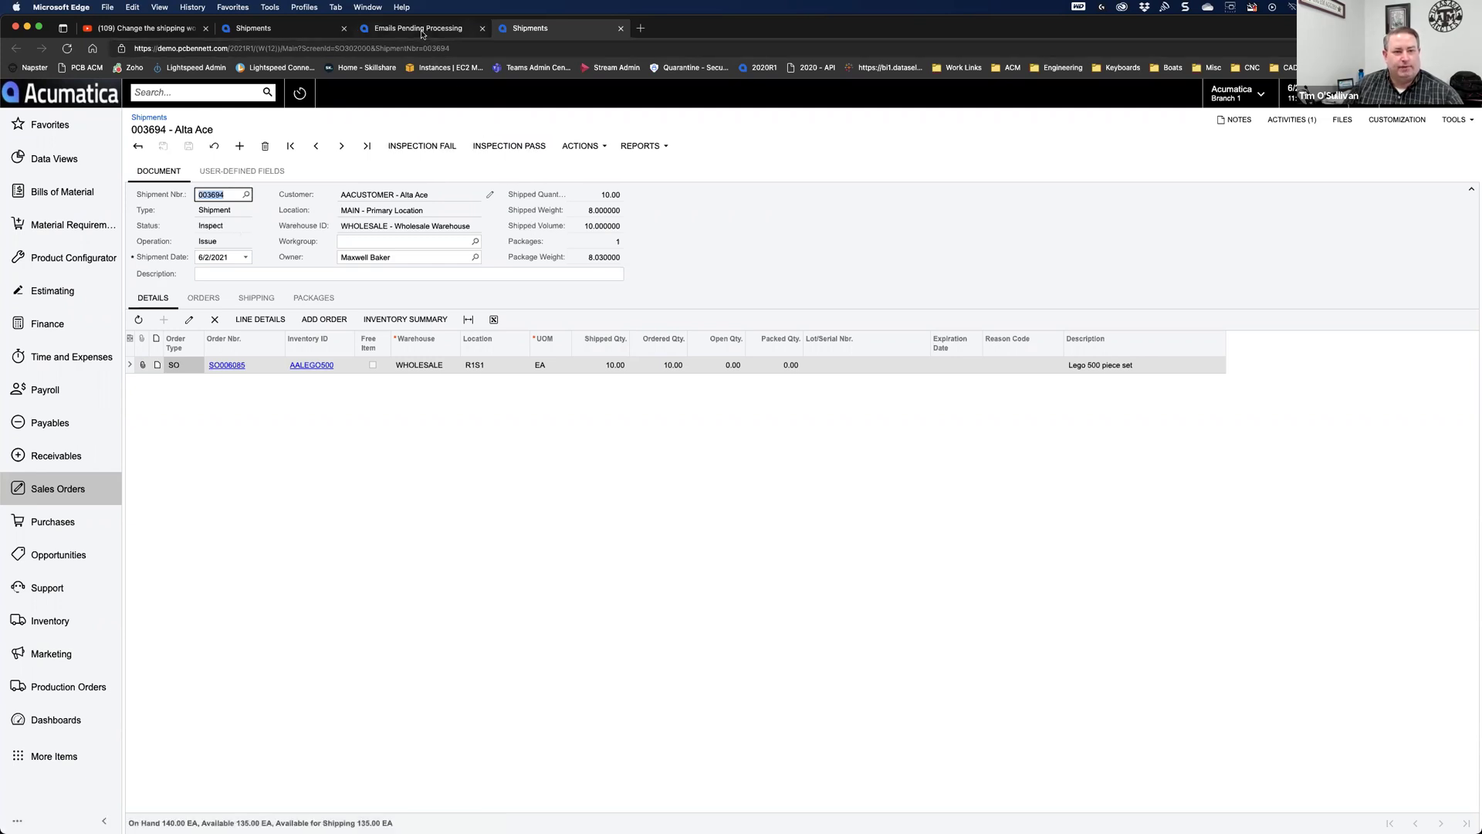
pyautogui.click(420, 30)
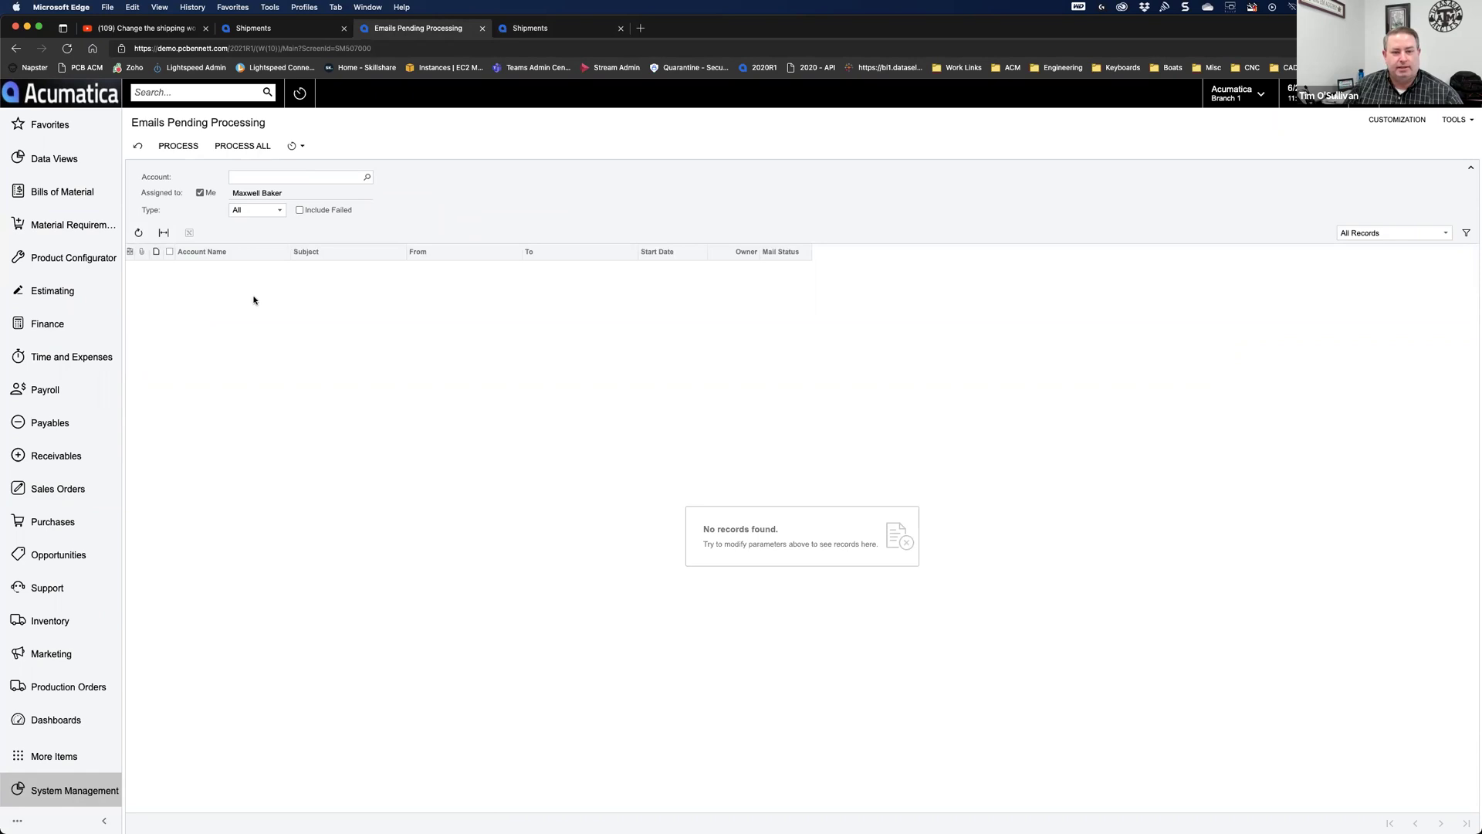
pyautogui.click(146, 239)
pyautogui.click(137, 238)
pyautogui.click(137, 236)
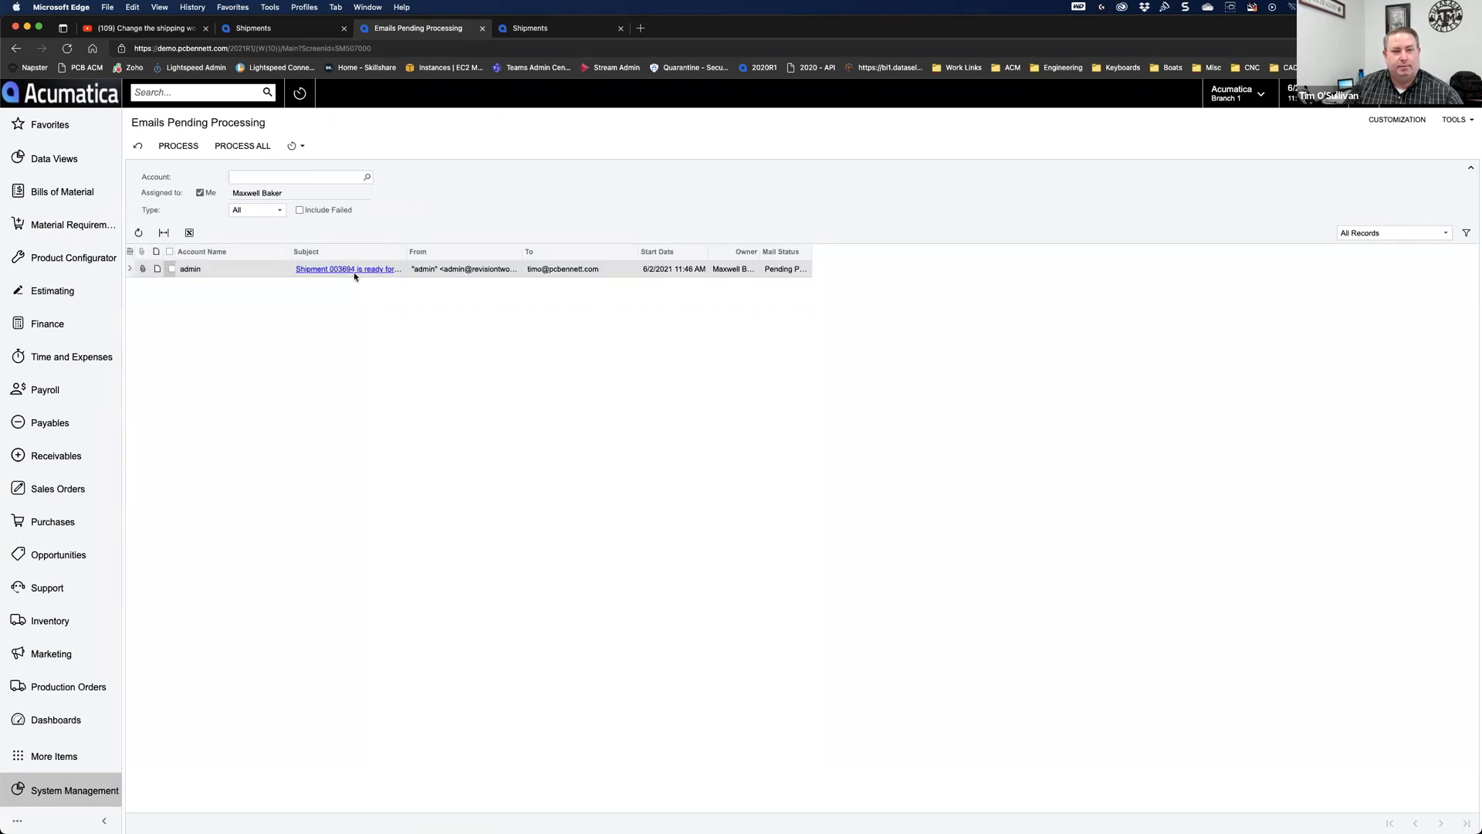
pyautogui.click(354, 271)
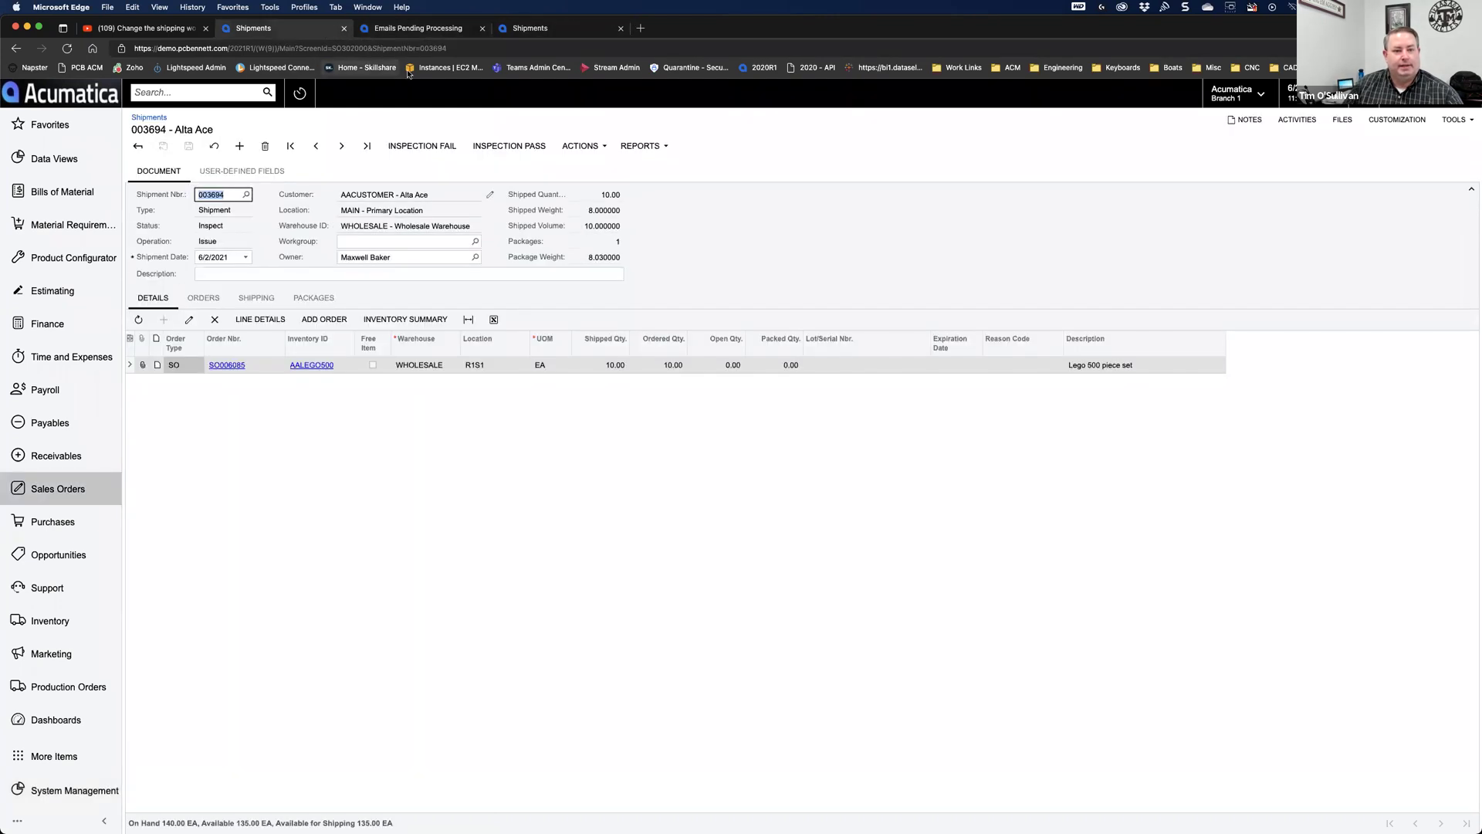
# Step: Pass the shipment's inspection, working around the record-changed error on the outdated page
pyautogui.click(518, 146)
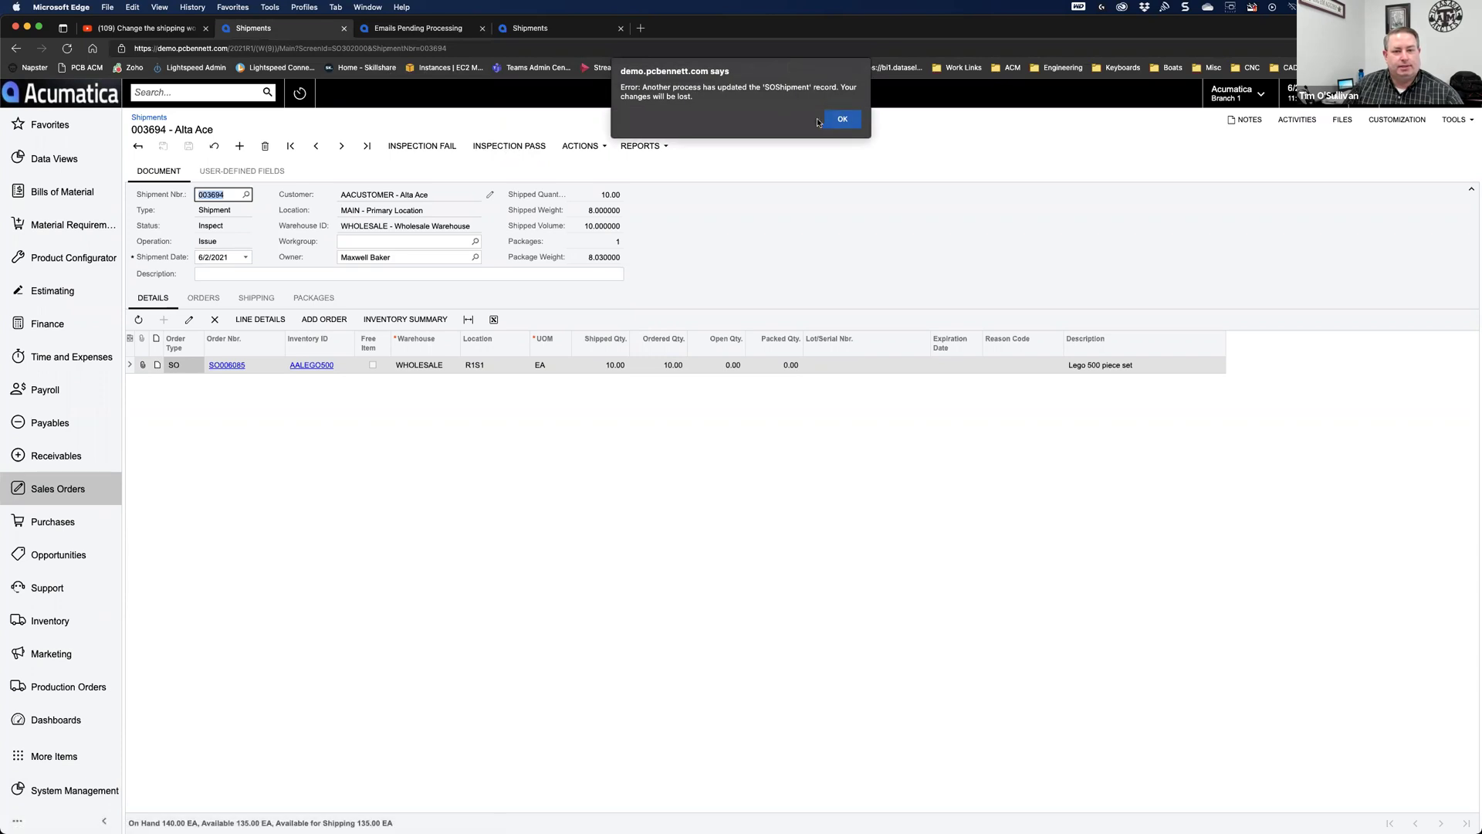
pyautogui.click(344, 28)
pyautogui.click(417, 27)
pyautogui.click(510, 146)
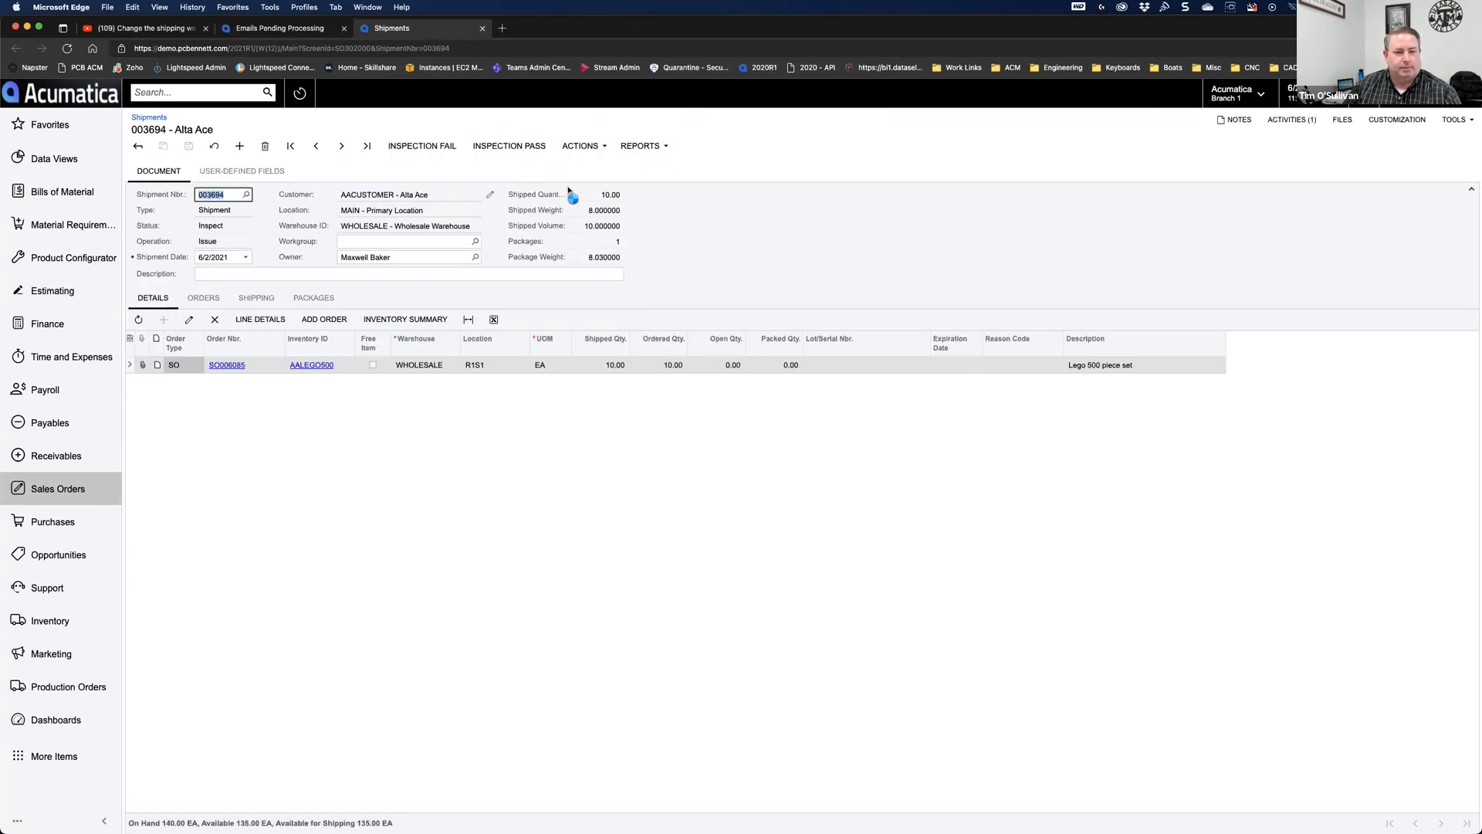
# Step: Confirm Inspection Status shows Pass and review the shipment's available actions
pyautogui.click(242, 170)
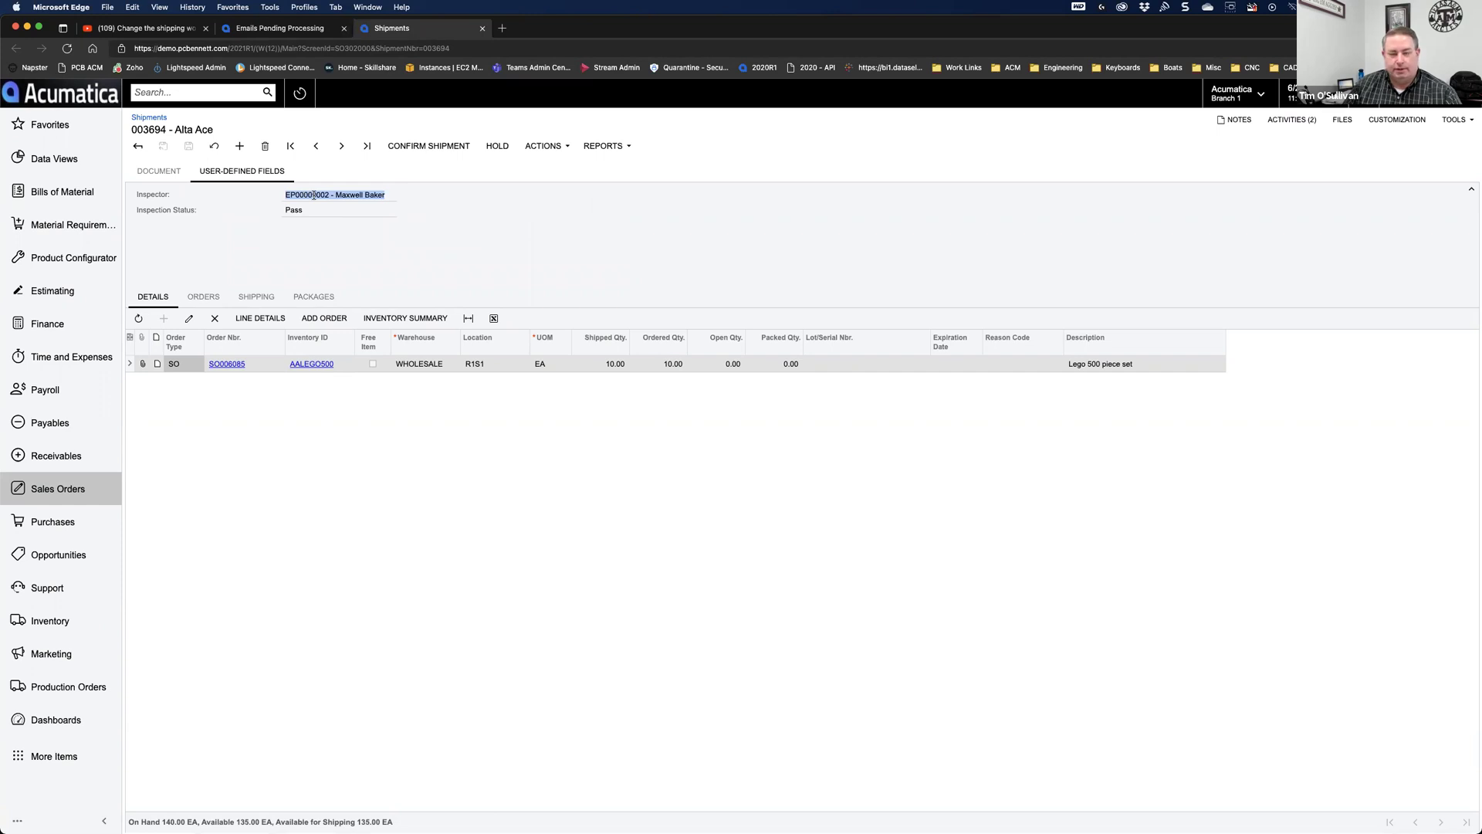
pyautogui.click(317, 228)
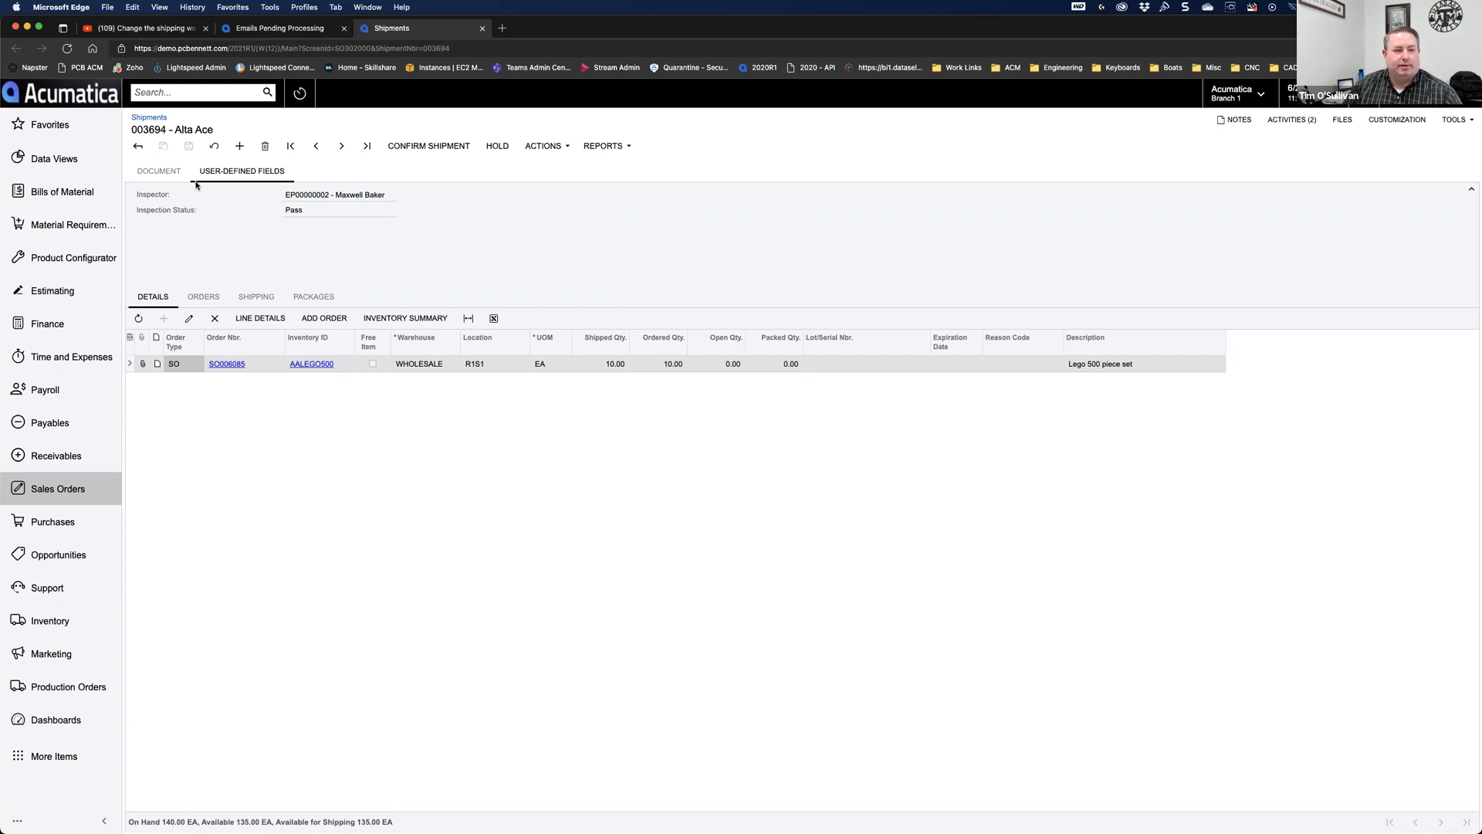
pyautogui.click(160, 173)
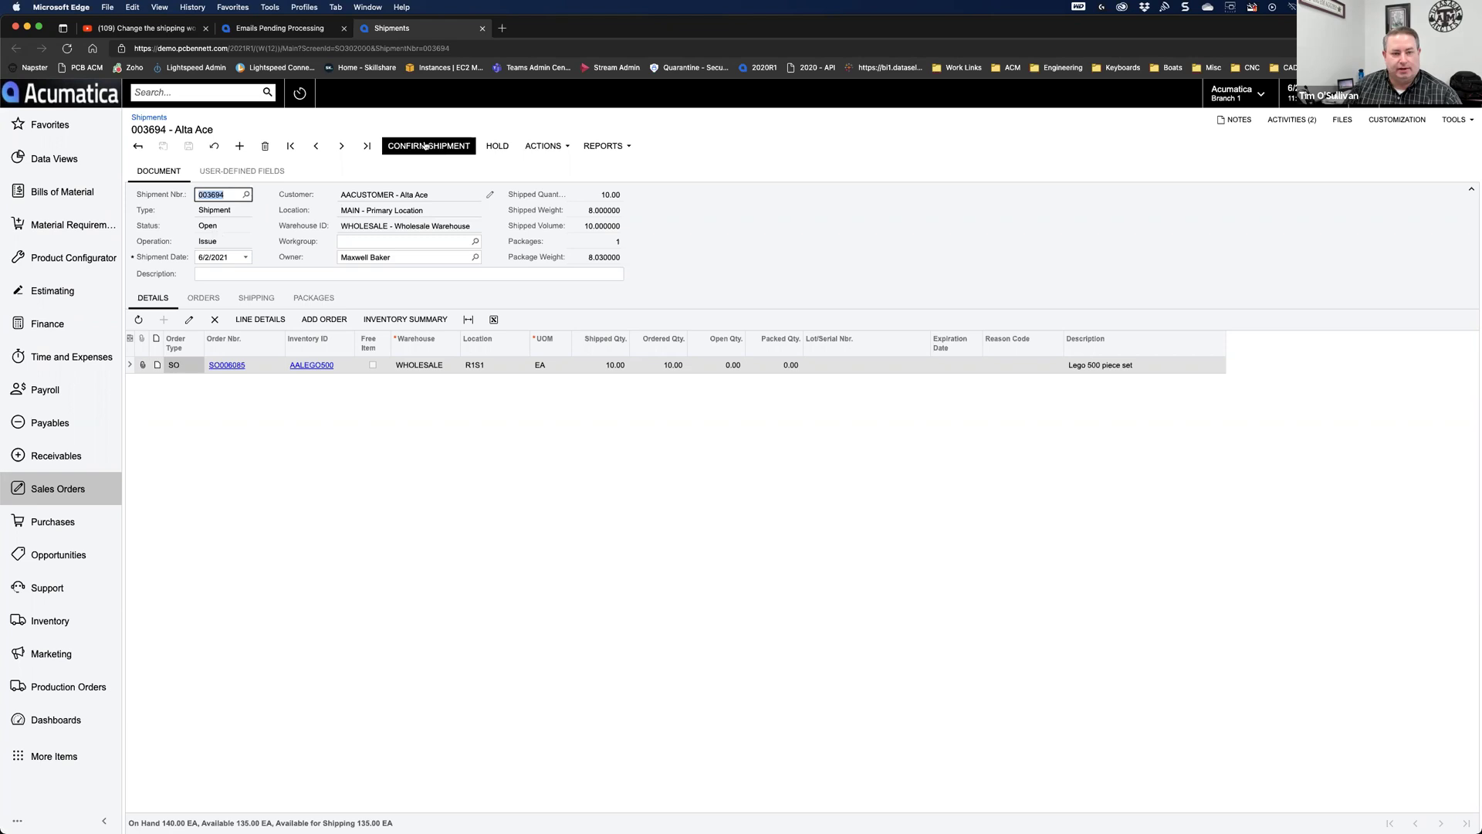
pyautogui.click(537, 147)
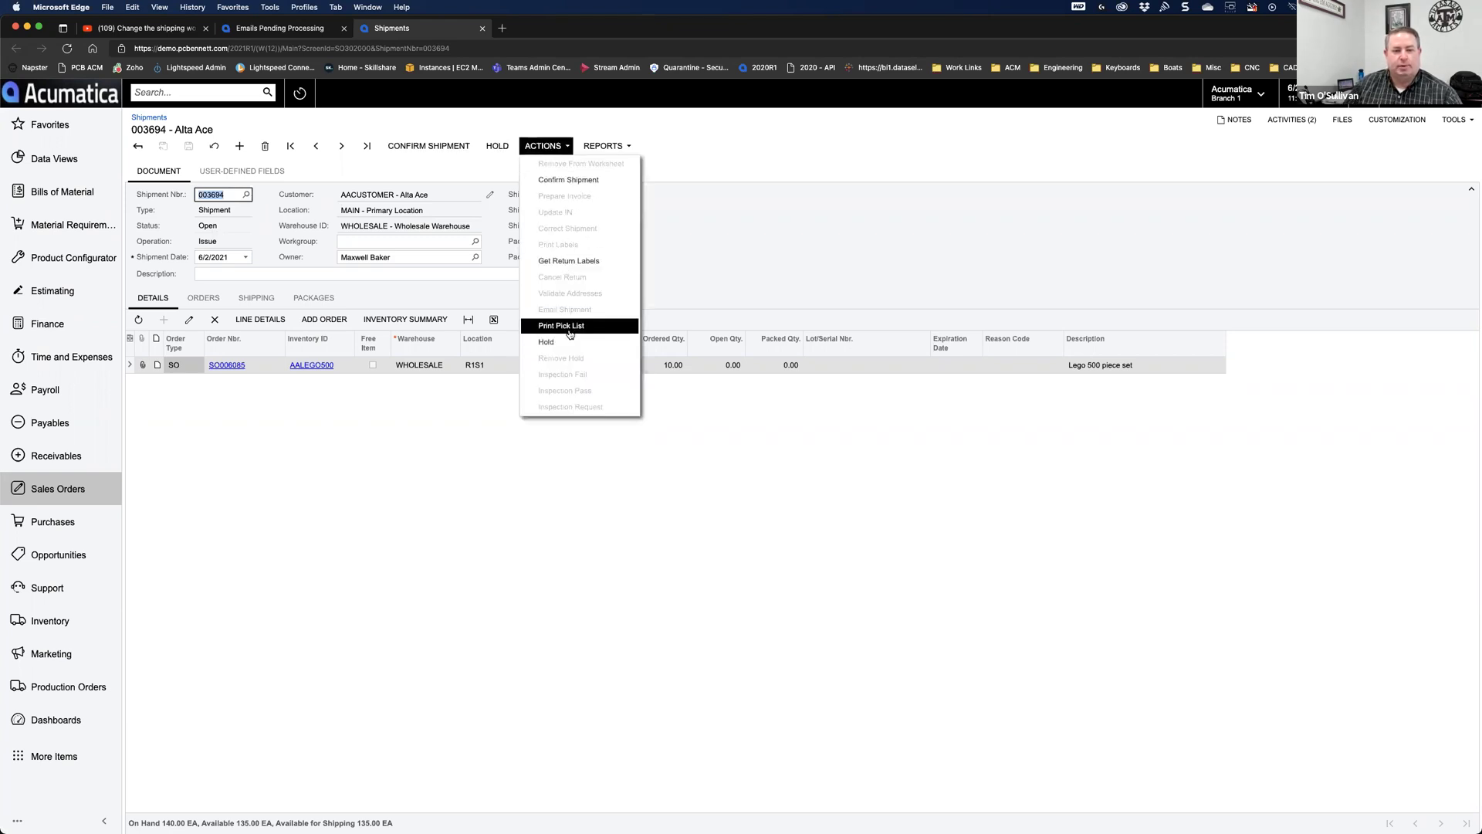
pyautogui.click(748, 271)
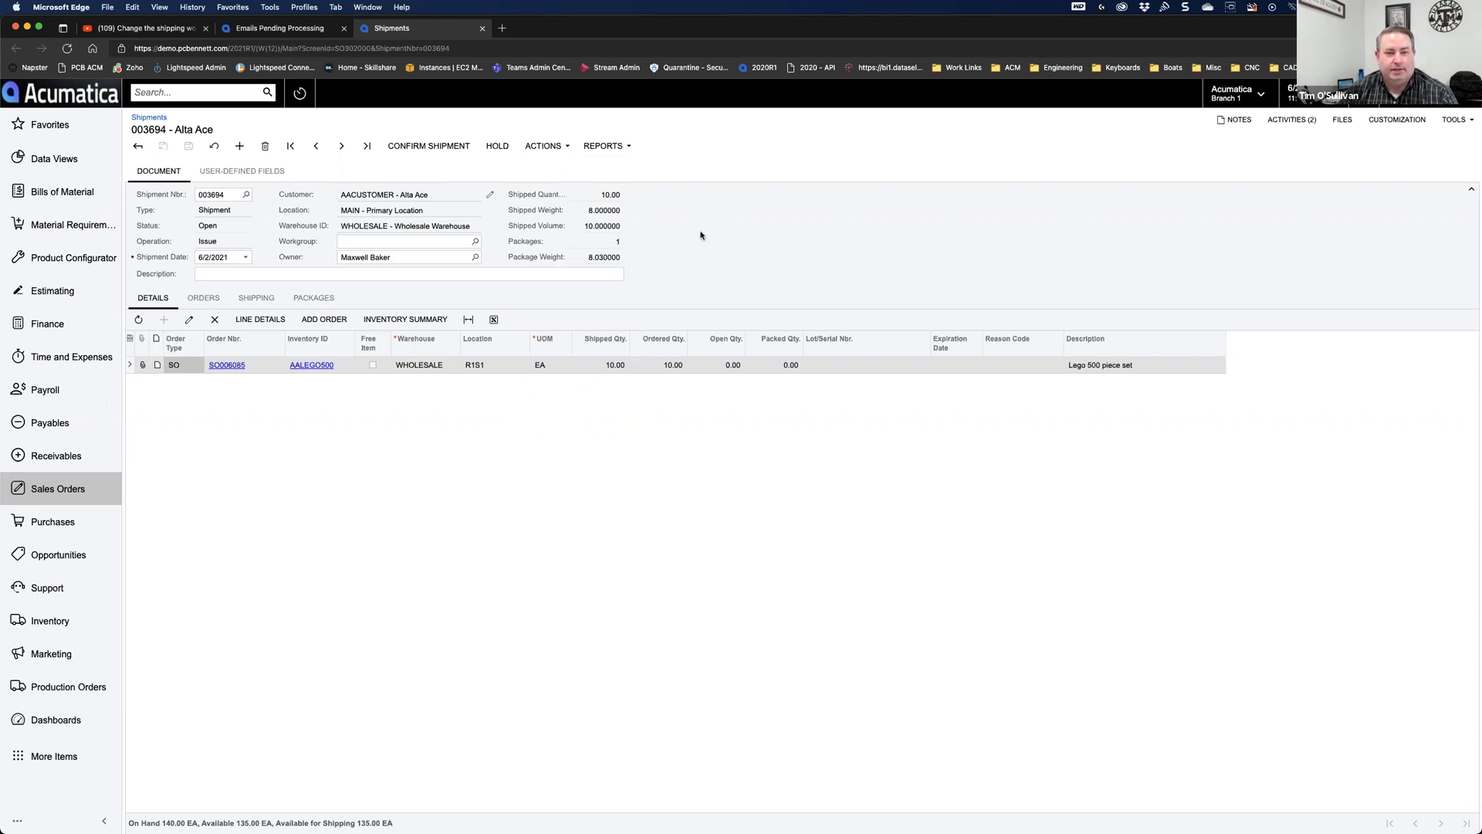
pyautogui.click(1387, 118)
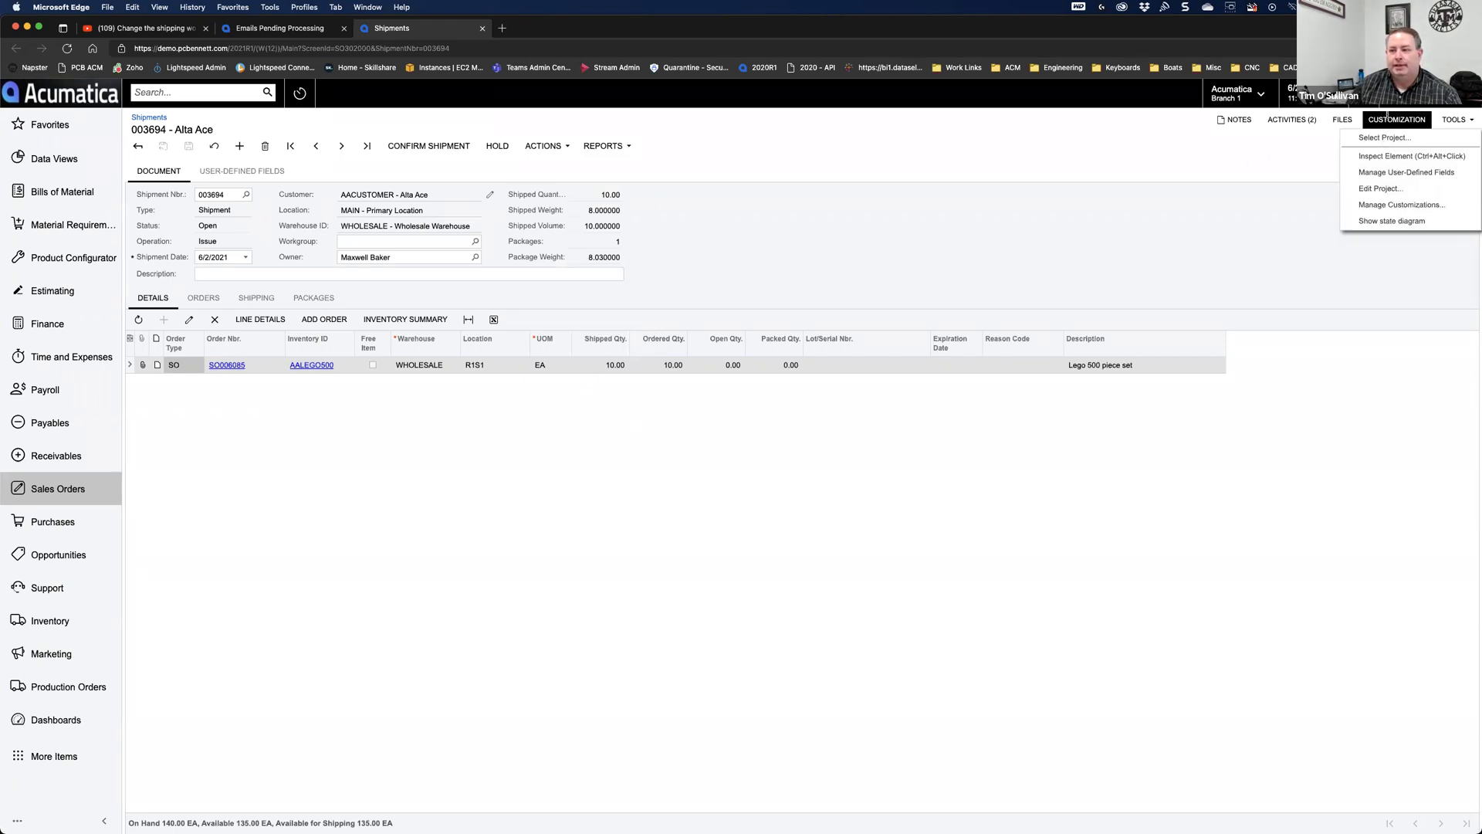
pyautogui.click(1392, 221)
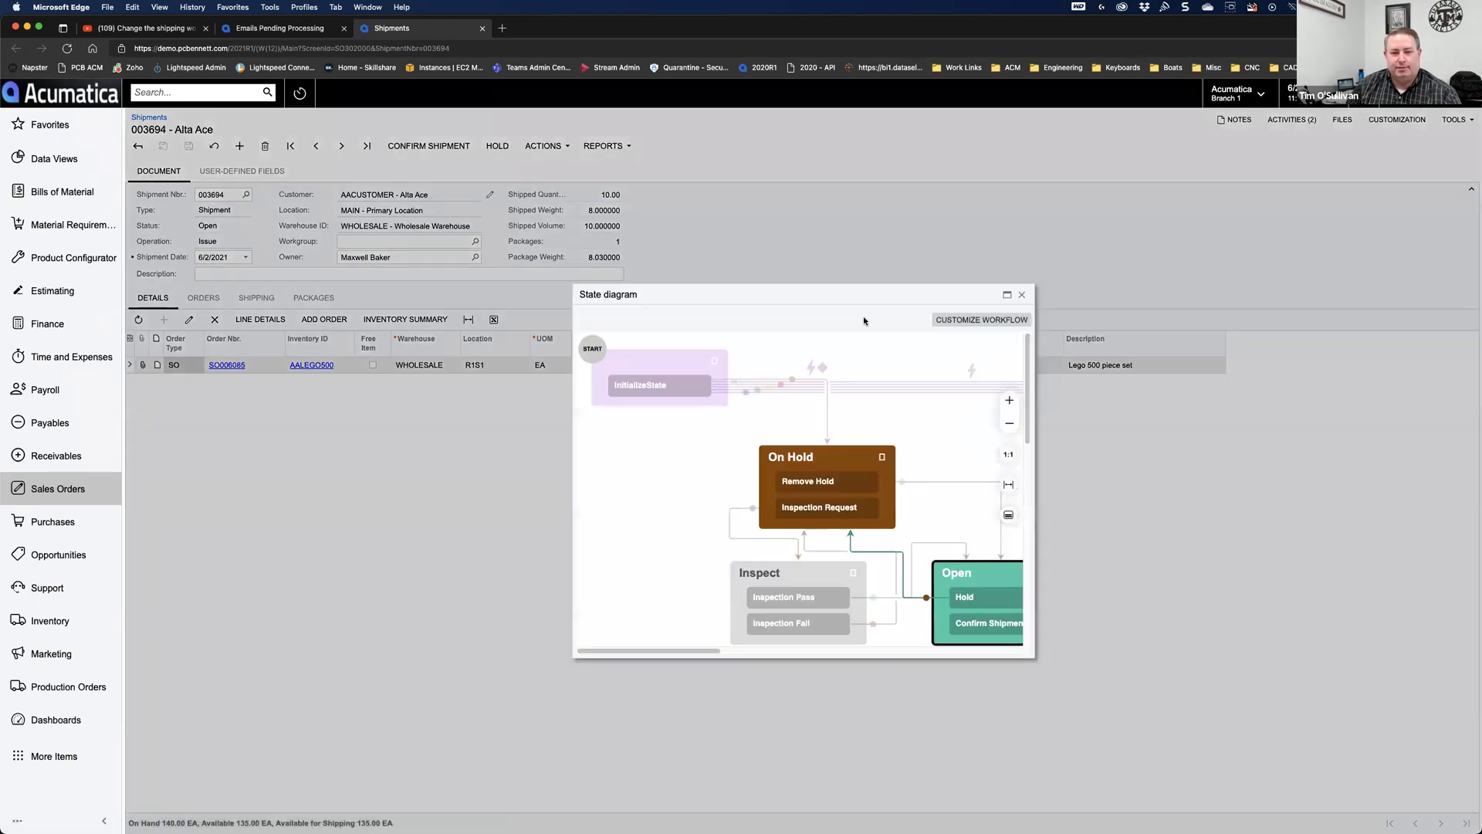
pyautogui.moveTo(573, 287); pyautogui.dragTo(364, 287)
pyautogui.moveTo(1033, 658); pyautogui.dragTo(1269, 779)
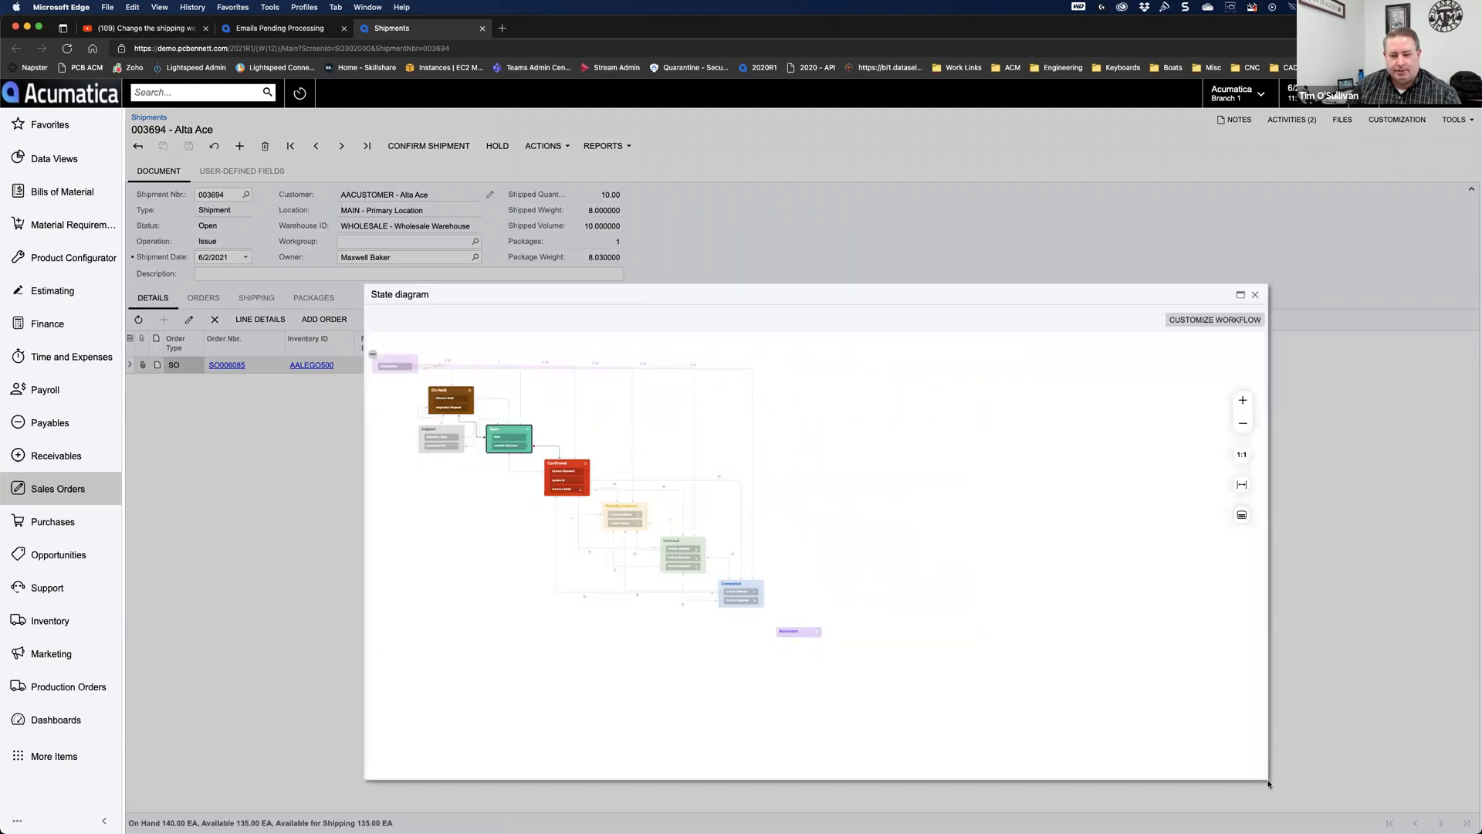
pyautogui.click(1242, 401)
pyautogui.click(1242, 401)
pyautogui.moveTo(435, 604); pyautogui.dragTo(599, 684)
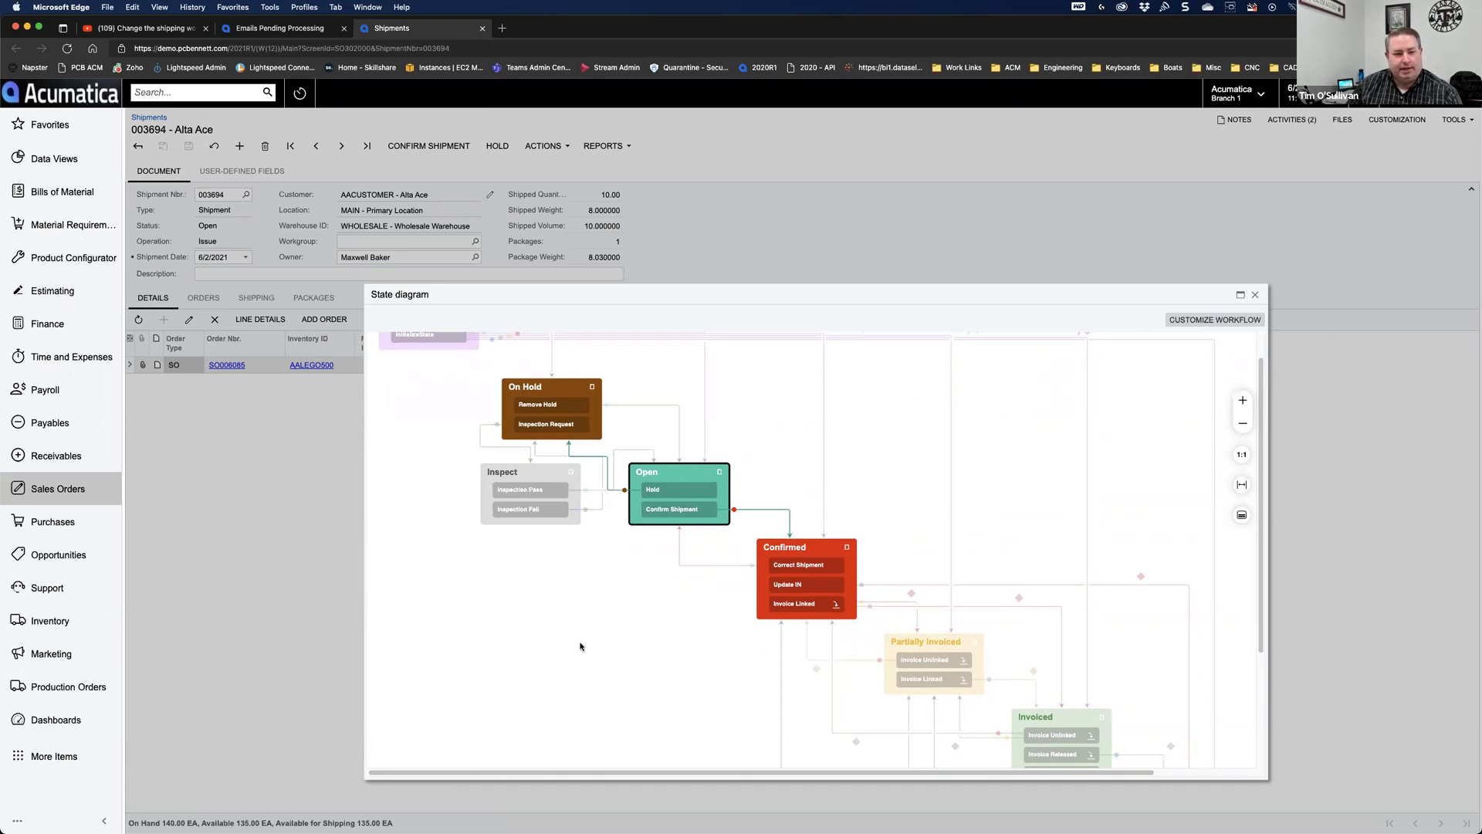
pyautogui.scroll(2, 566, 607)
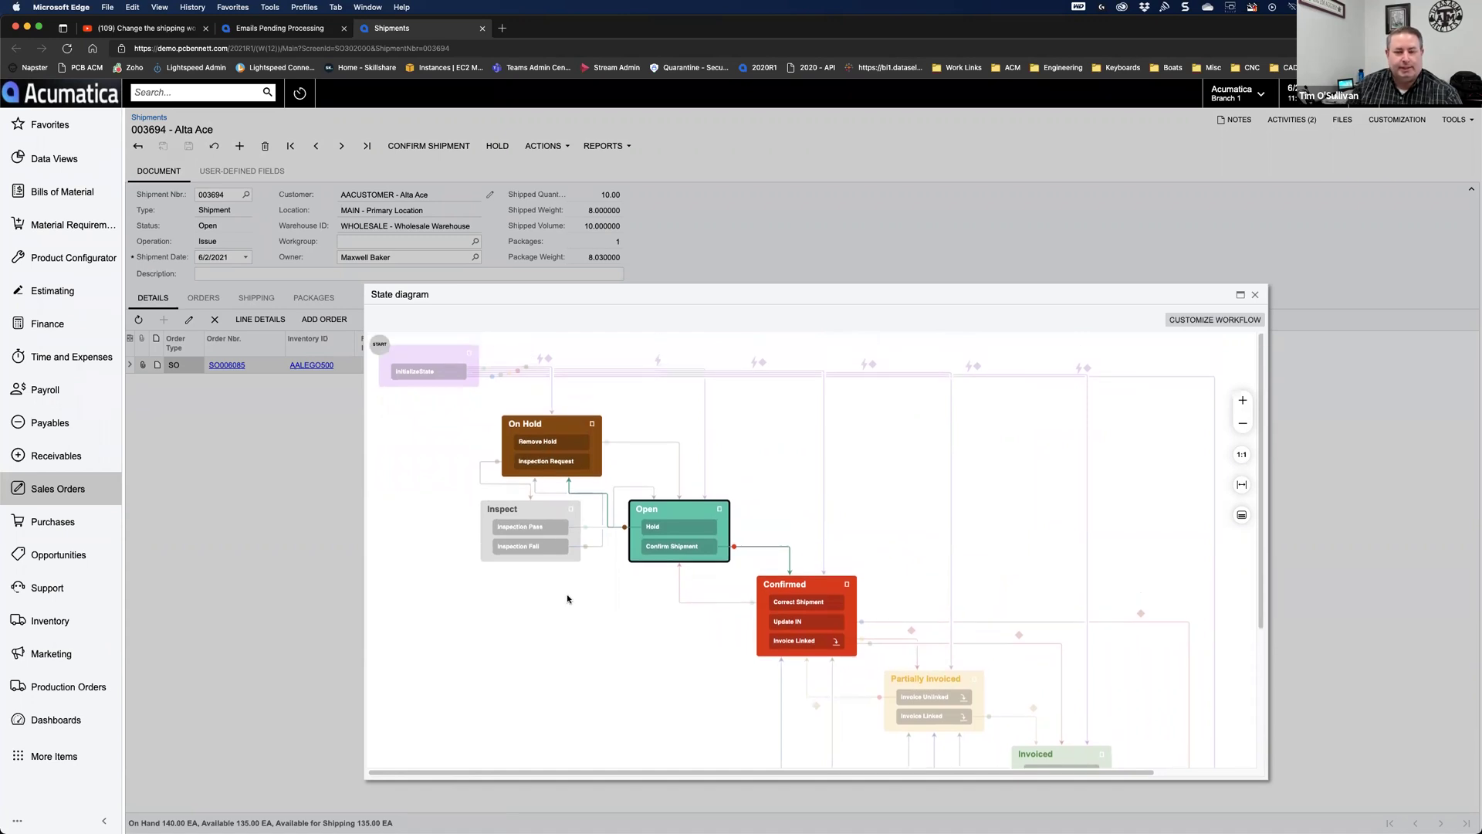
pyautogui.click(1255, 295)
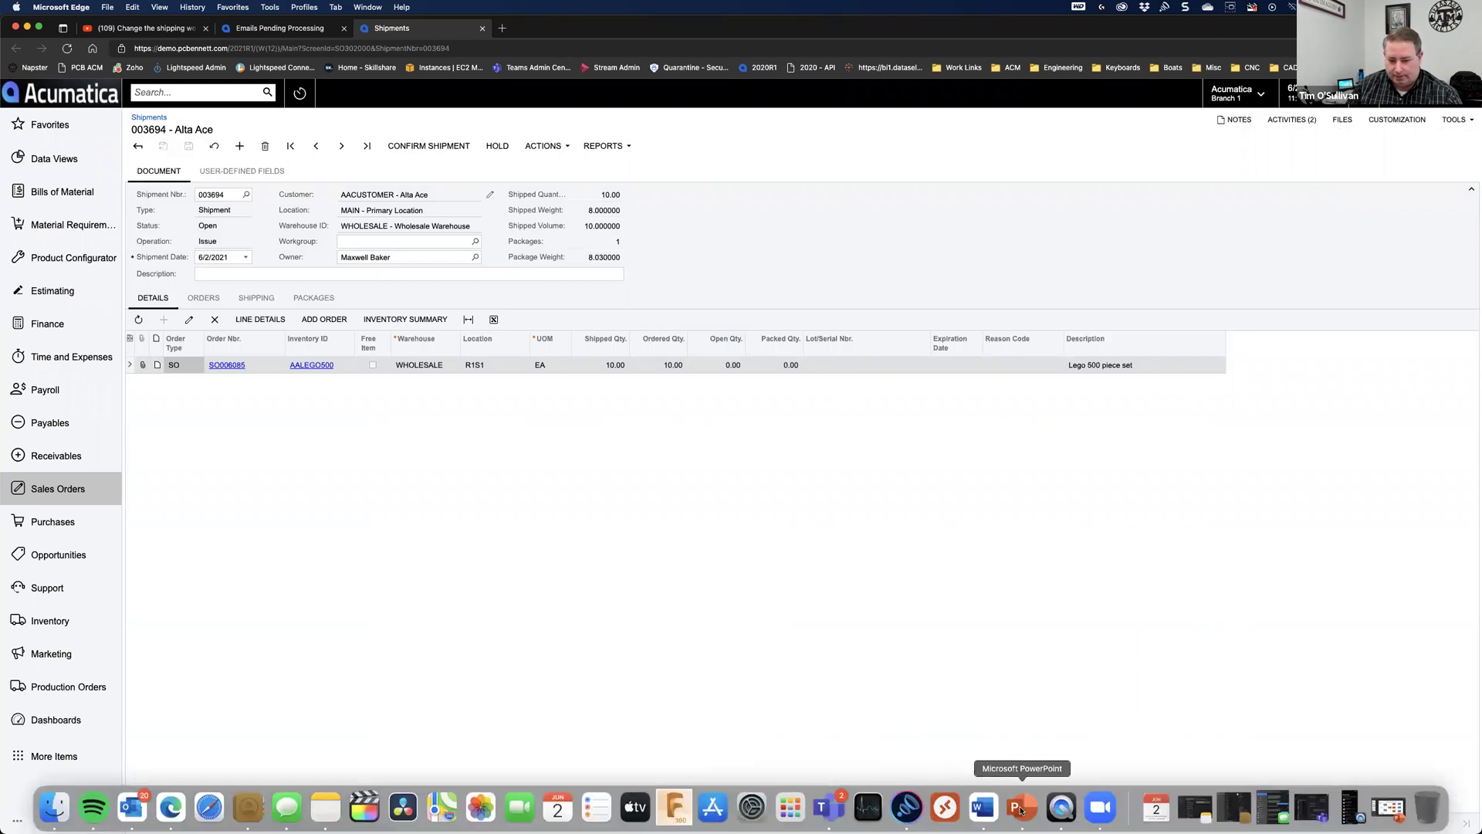
# Step: On slide 4 'Workflows and Business Events', add an empty sub-bullet after the reports line
pyautogui.click(1020, 808)
pyautogui.click(169, 360)
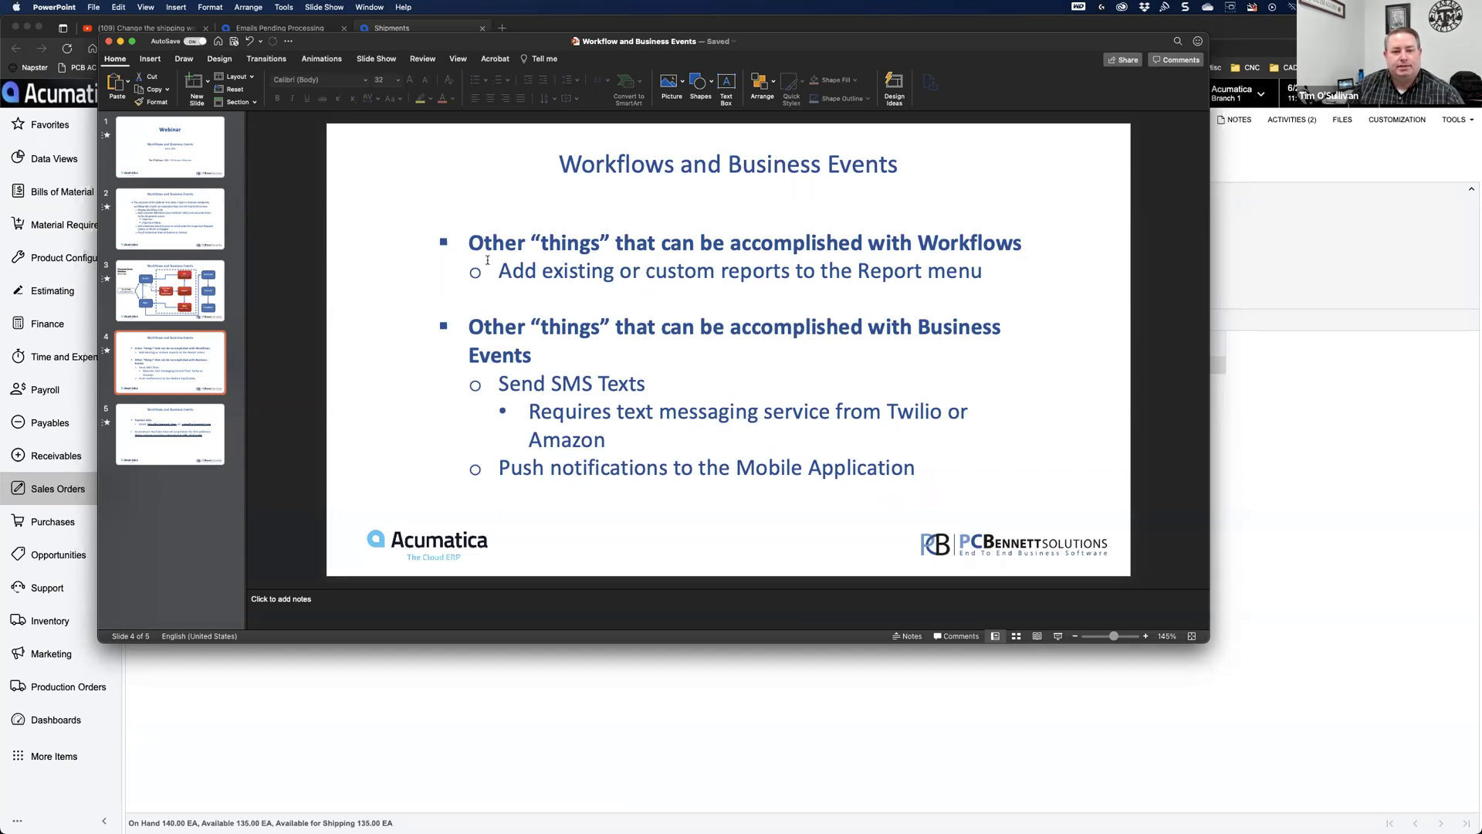
pyautogui.moveTo(505, 272); pyautogui.dragTo(977, 276)
pyautogui.click(977, 276)
pyautogui.press('Return')
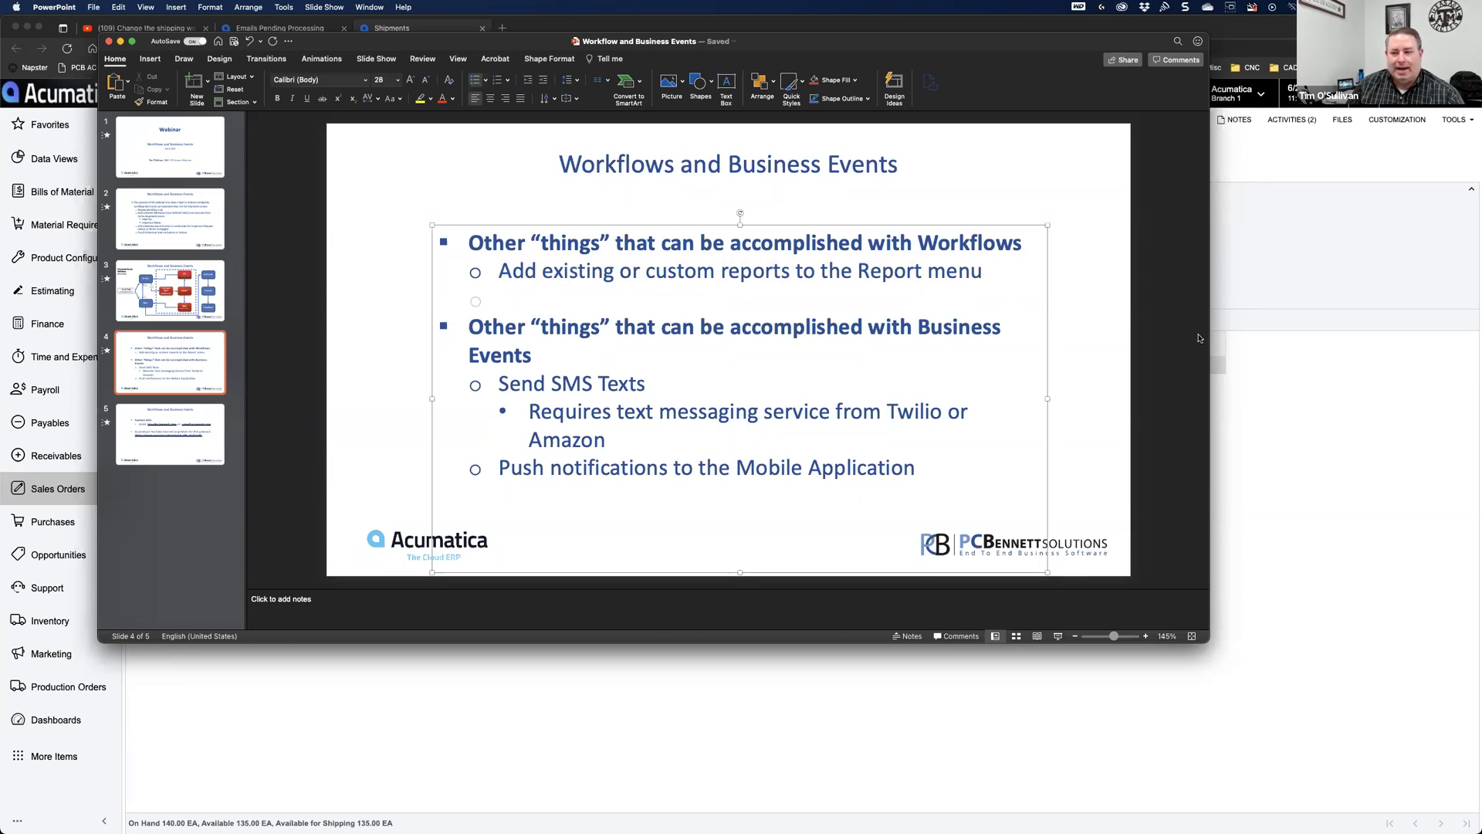
# Step: On shipment 003694, show the Reports list with Print Shipment Confirmation, then close it
pyautogui.click(1260, 405)
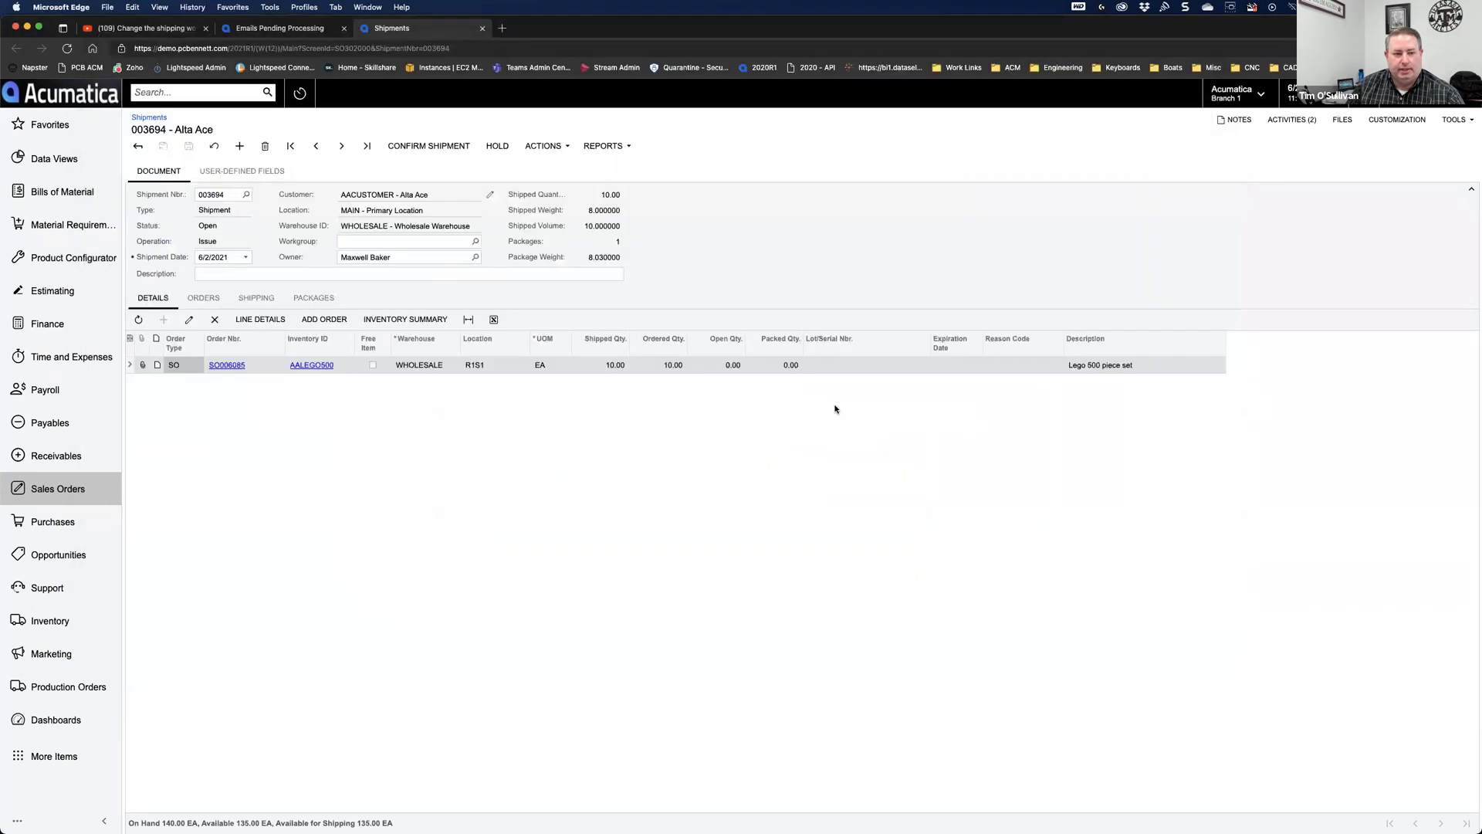
pyautogui.click(603, 146)
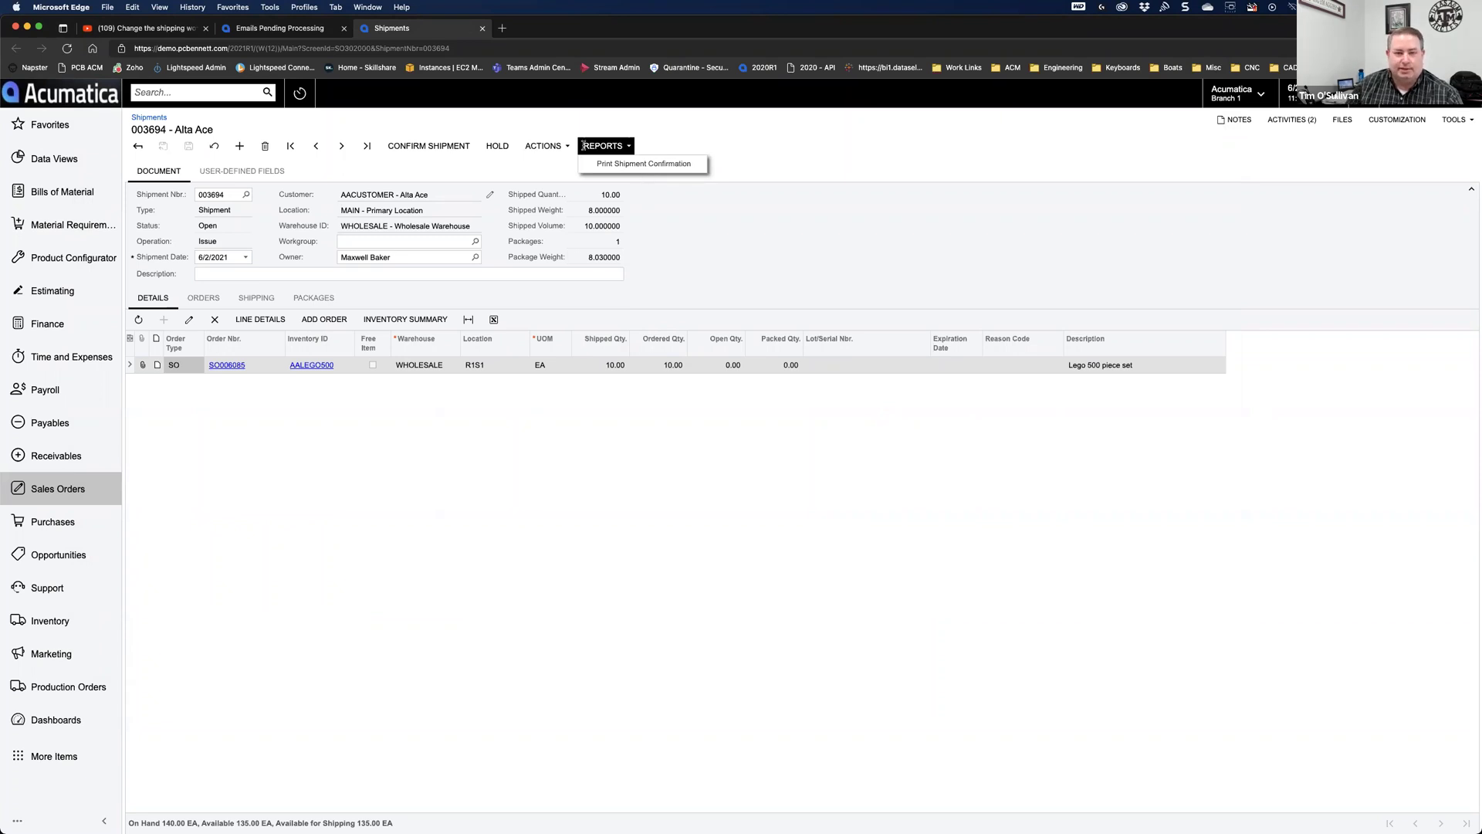
pyautogui.click(614, 151)
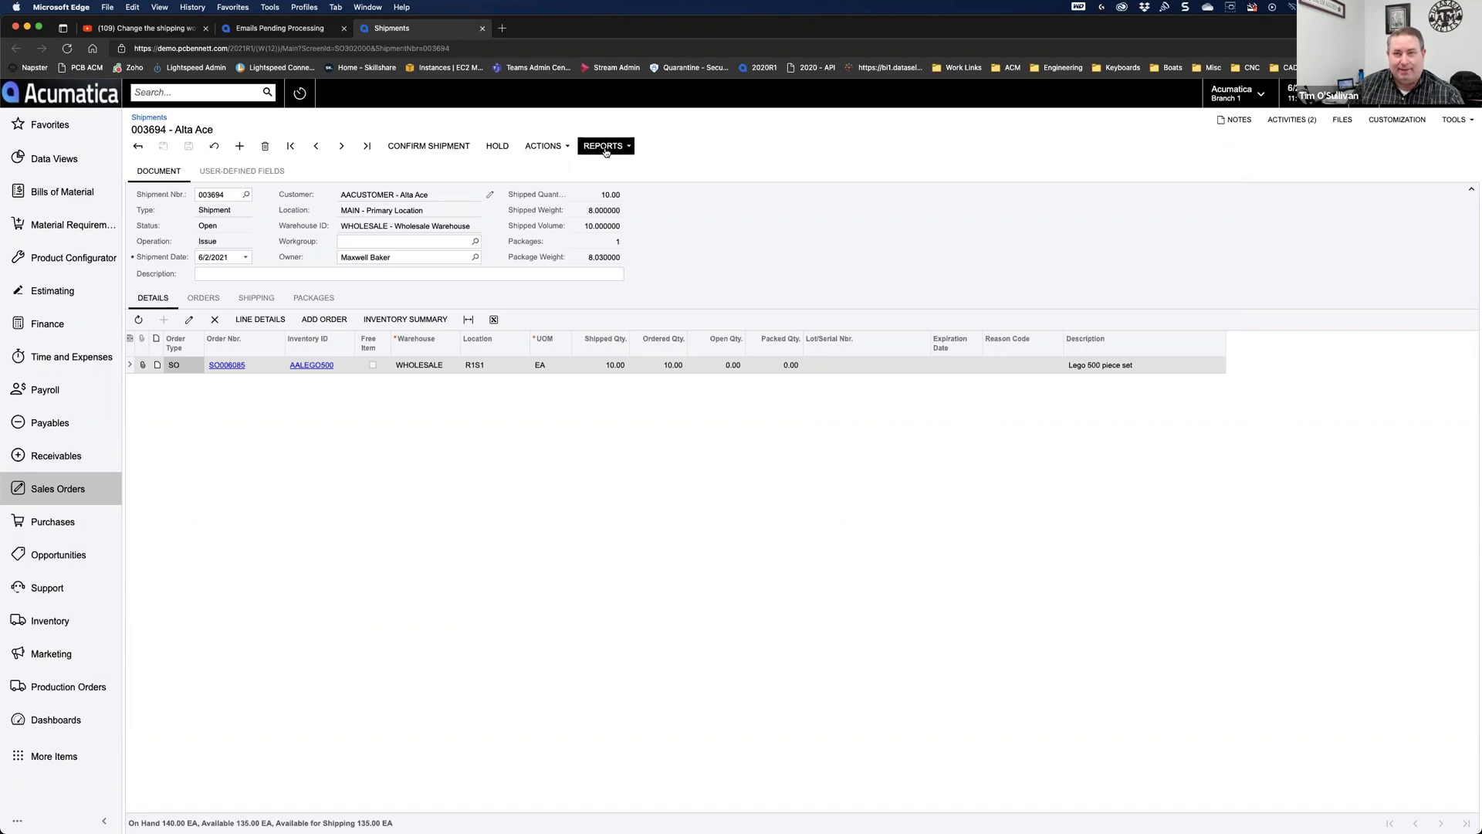
pyautogui.click(606, 152)
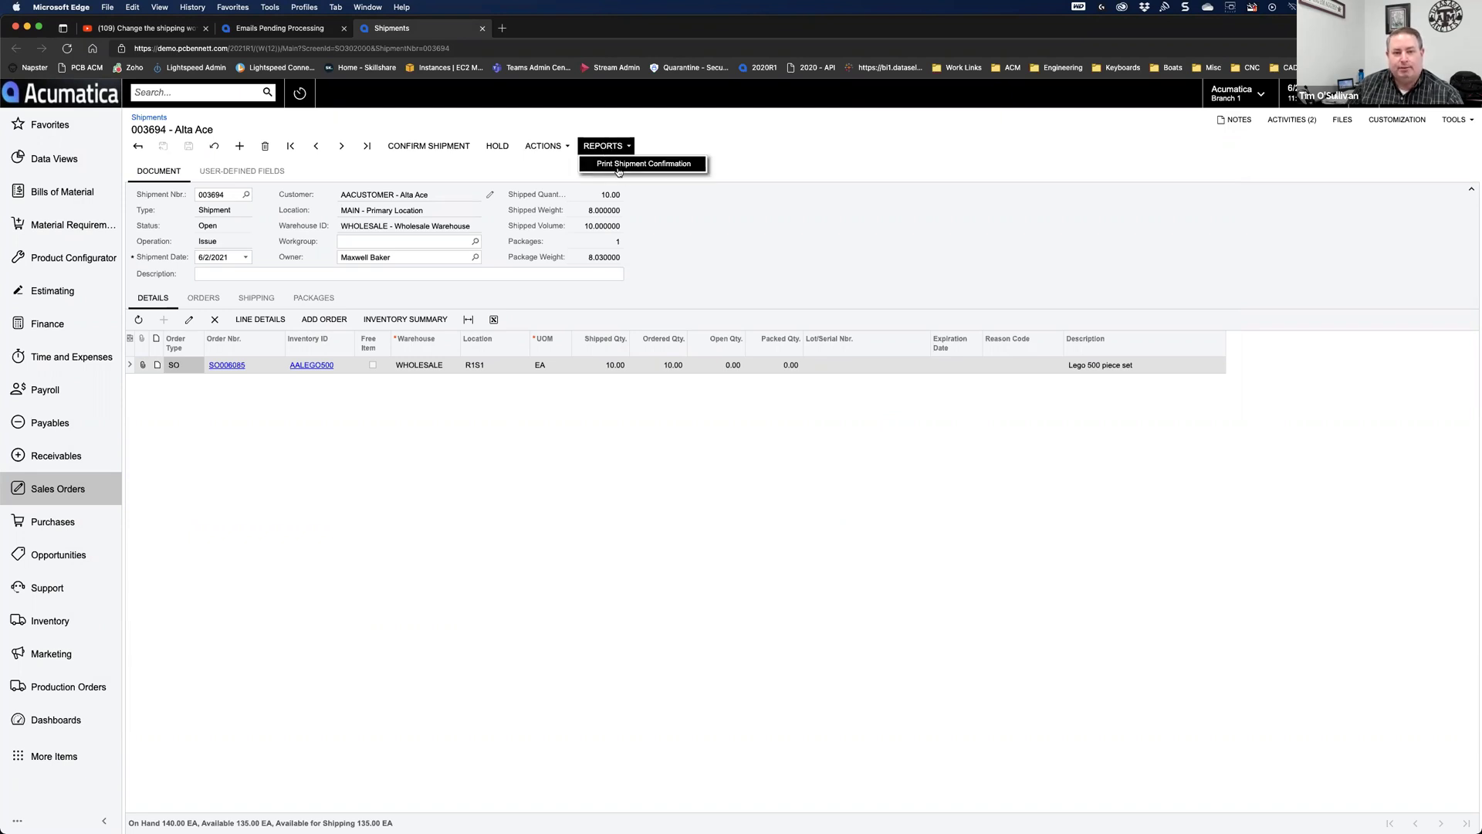
pyautogui.click(689, 226)
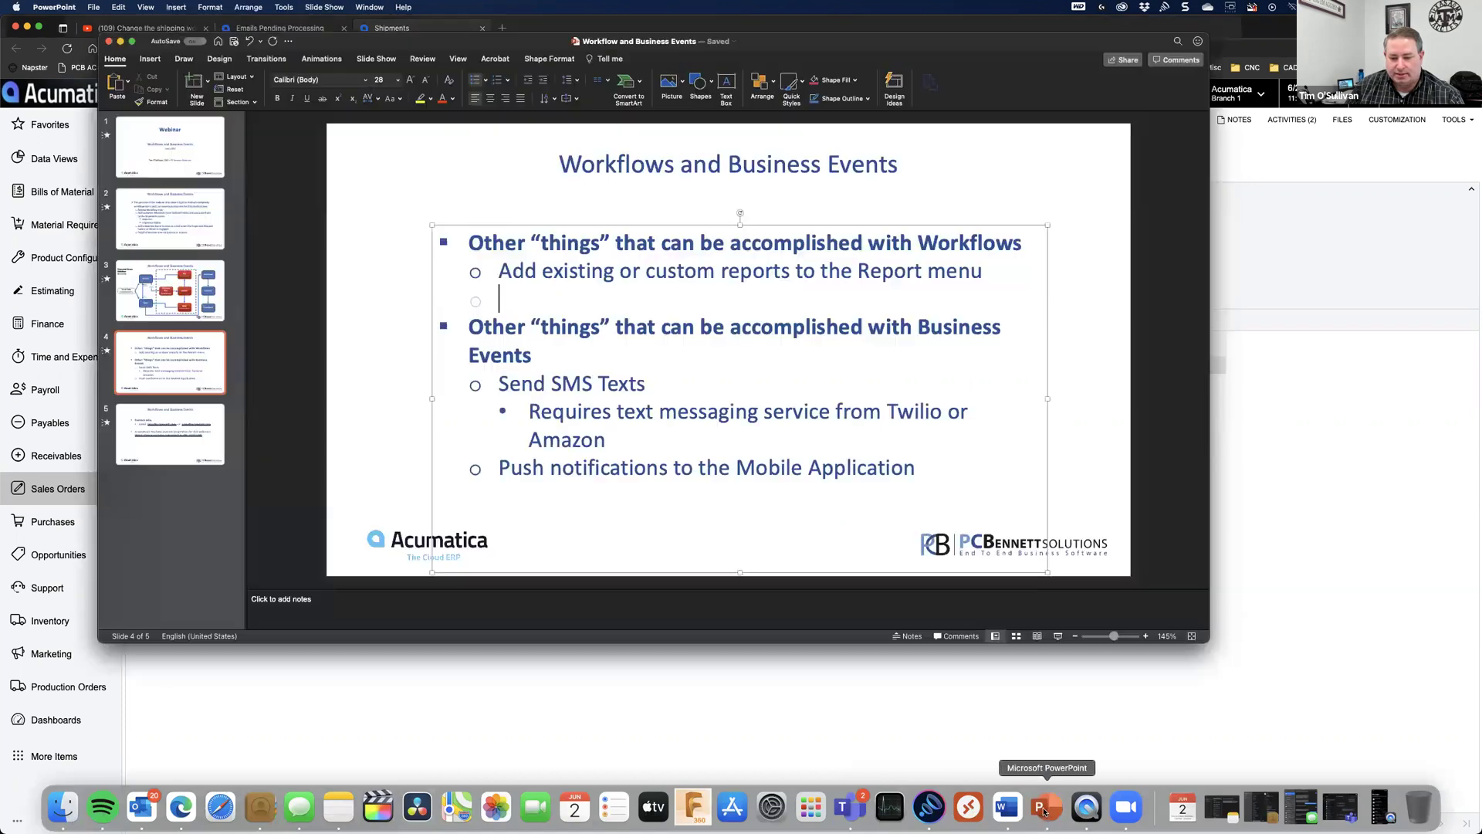
# Step: Highlight the 'Send SMS Texts' point on slide 4, then bring Acumatica back forward
pyautogui.click(1045, 805)
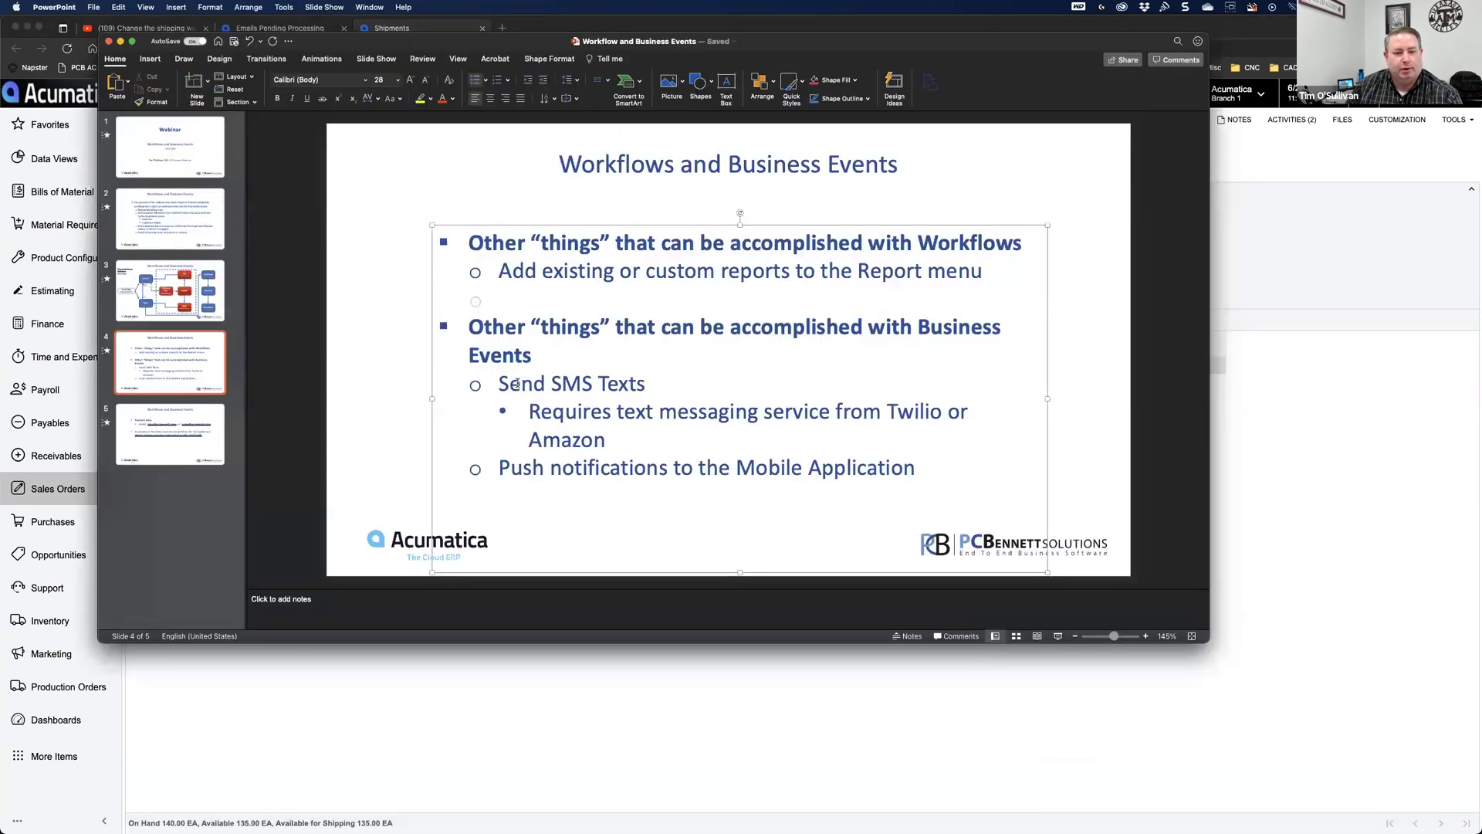
pyautogui.moveTo(498, 384); pyautogui.dragTo(635, 386)
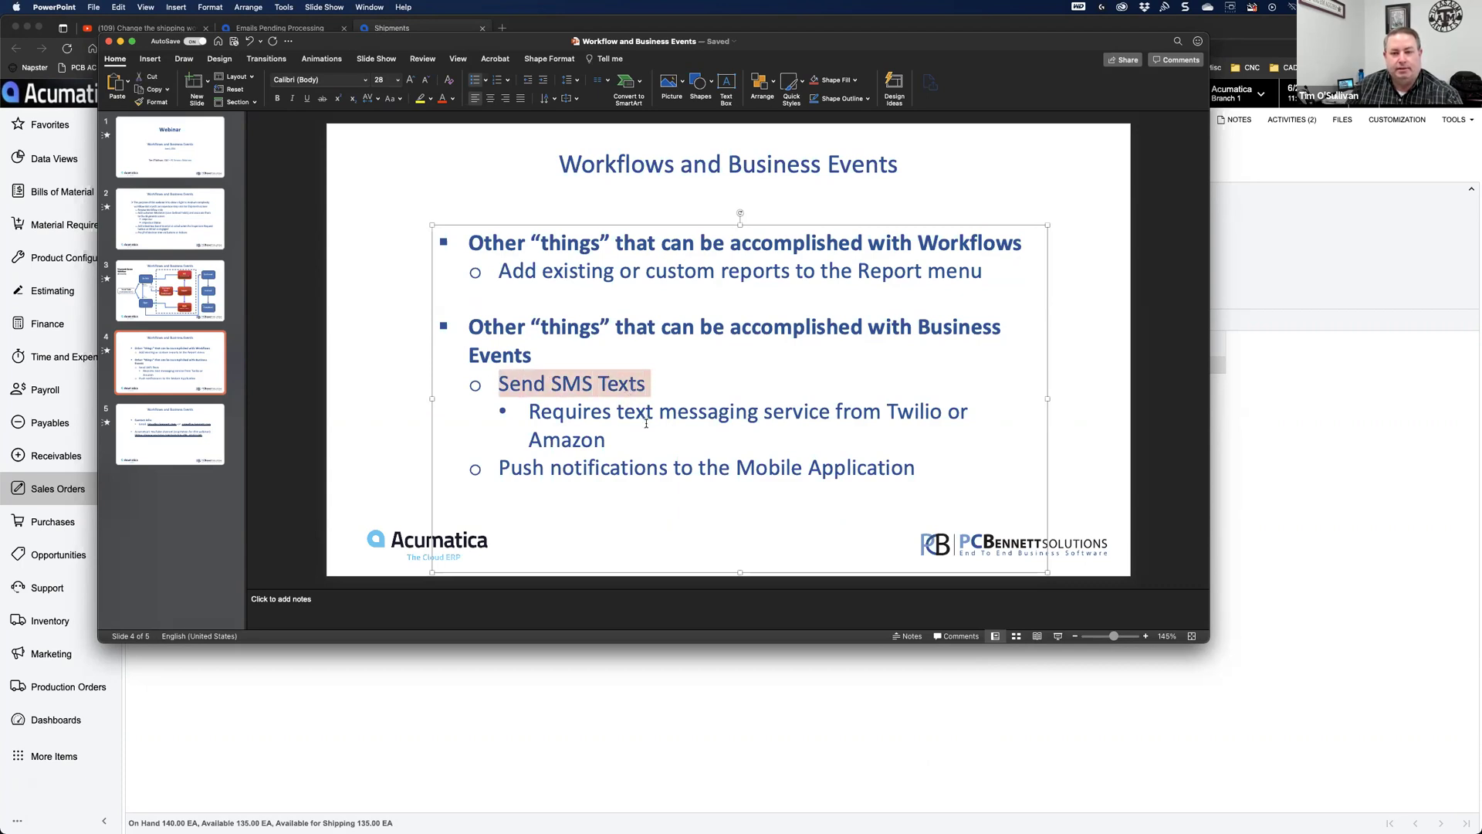
pyautogui.click(1286, 492)
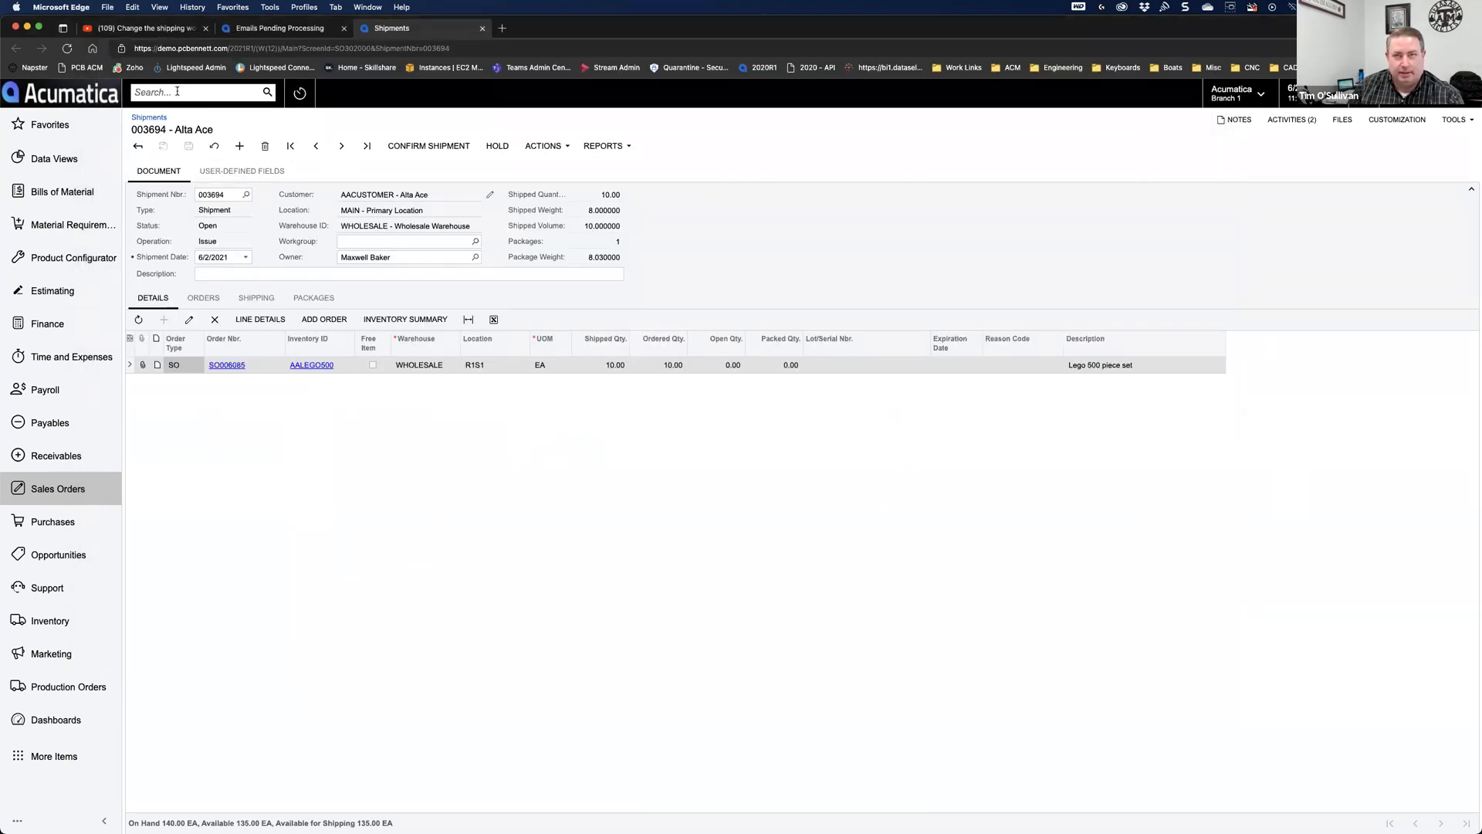
# Step: Find Business Events via a 'business' search and open ShipmentInspector's Subscribers tab
pyautogui.write('business')
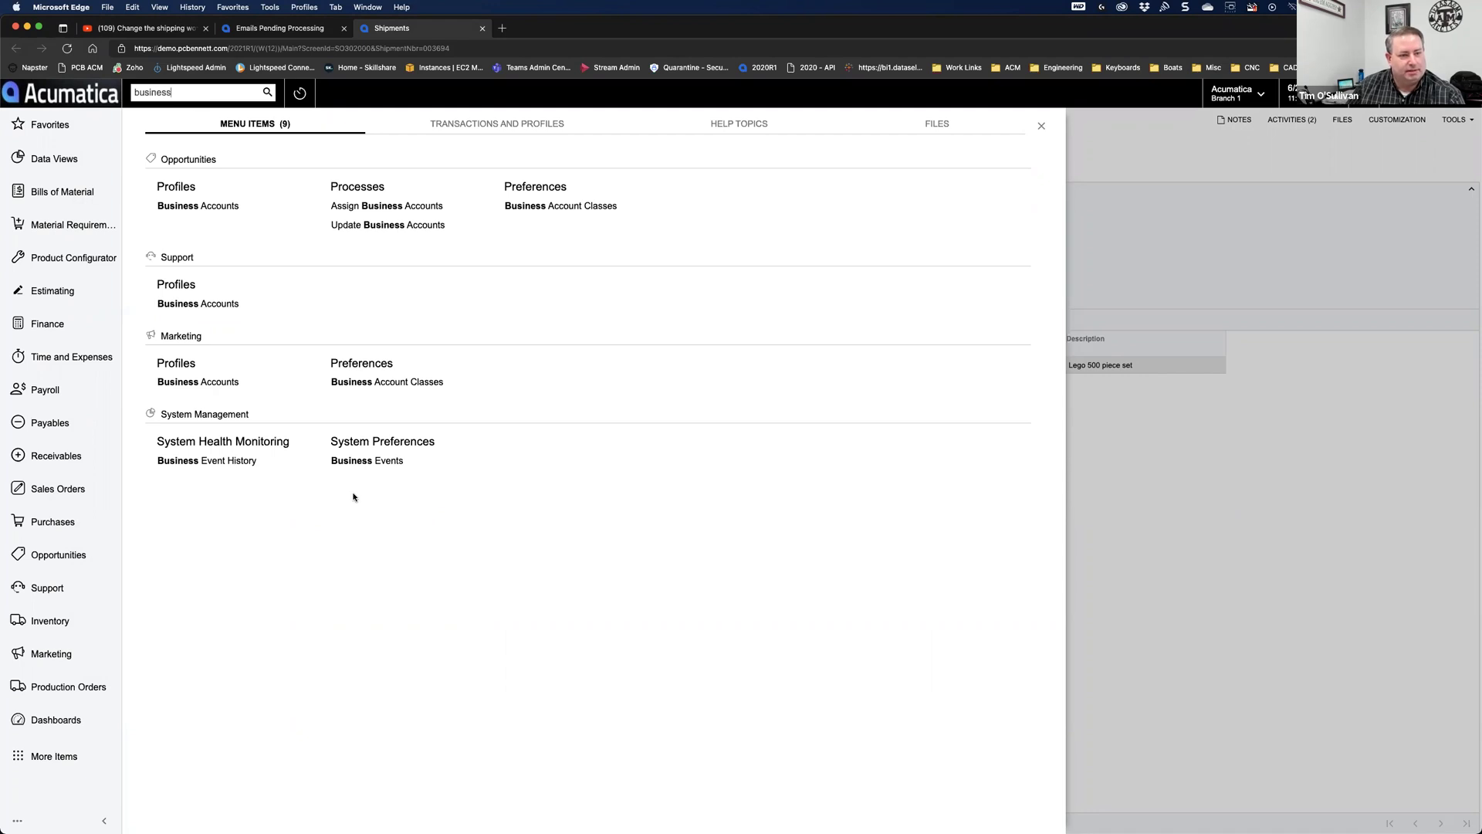
pyautogui.click(367, 460)
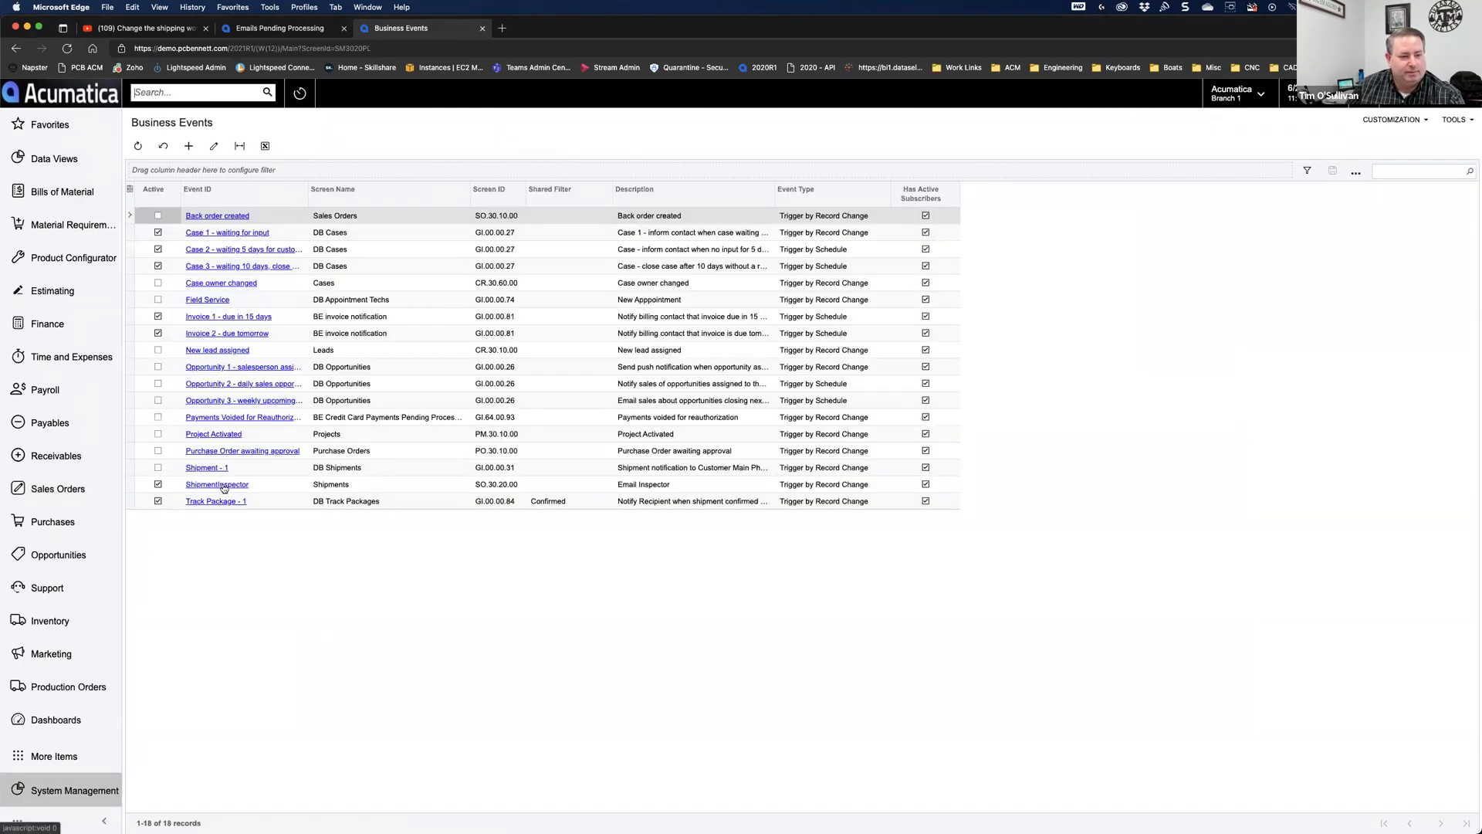
pyautogui.click(223, 487)
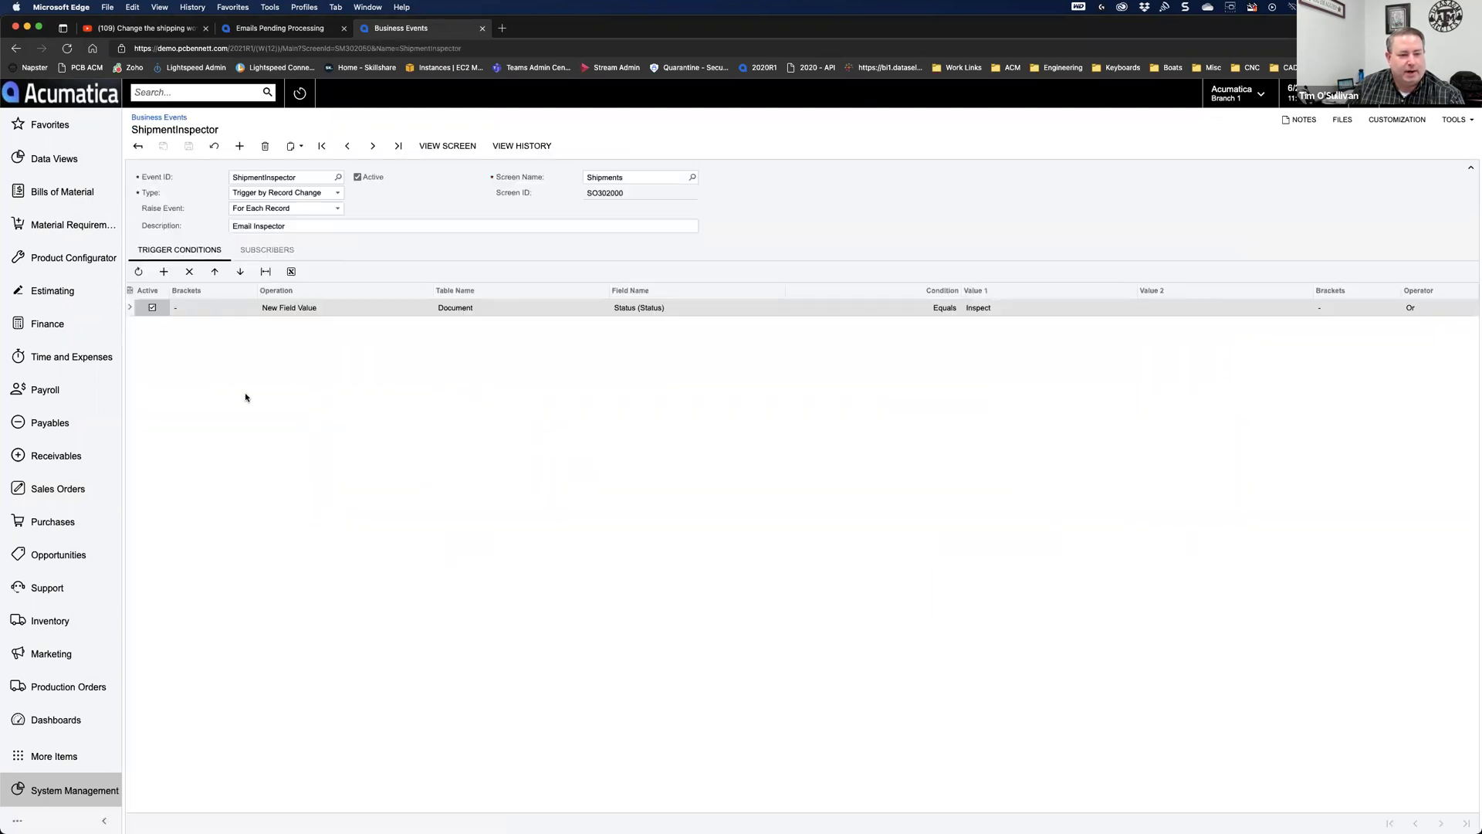
pyautogui.click(263, 251)
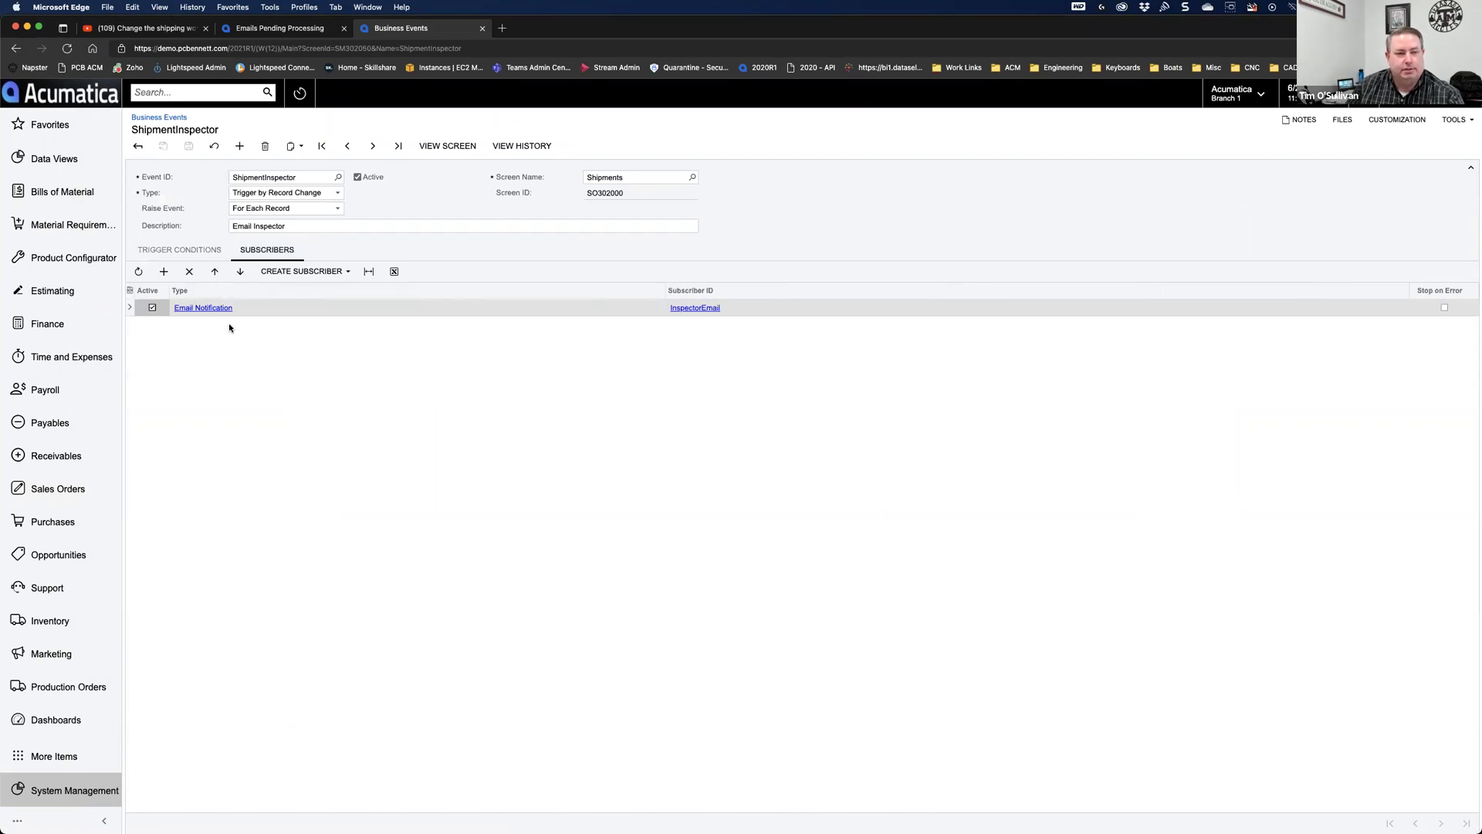
# Step: Add a Mobile SMS Notification subscriber row and start creating its new SMS notification
pyautogui.click(164, 272)
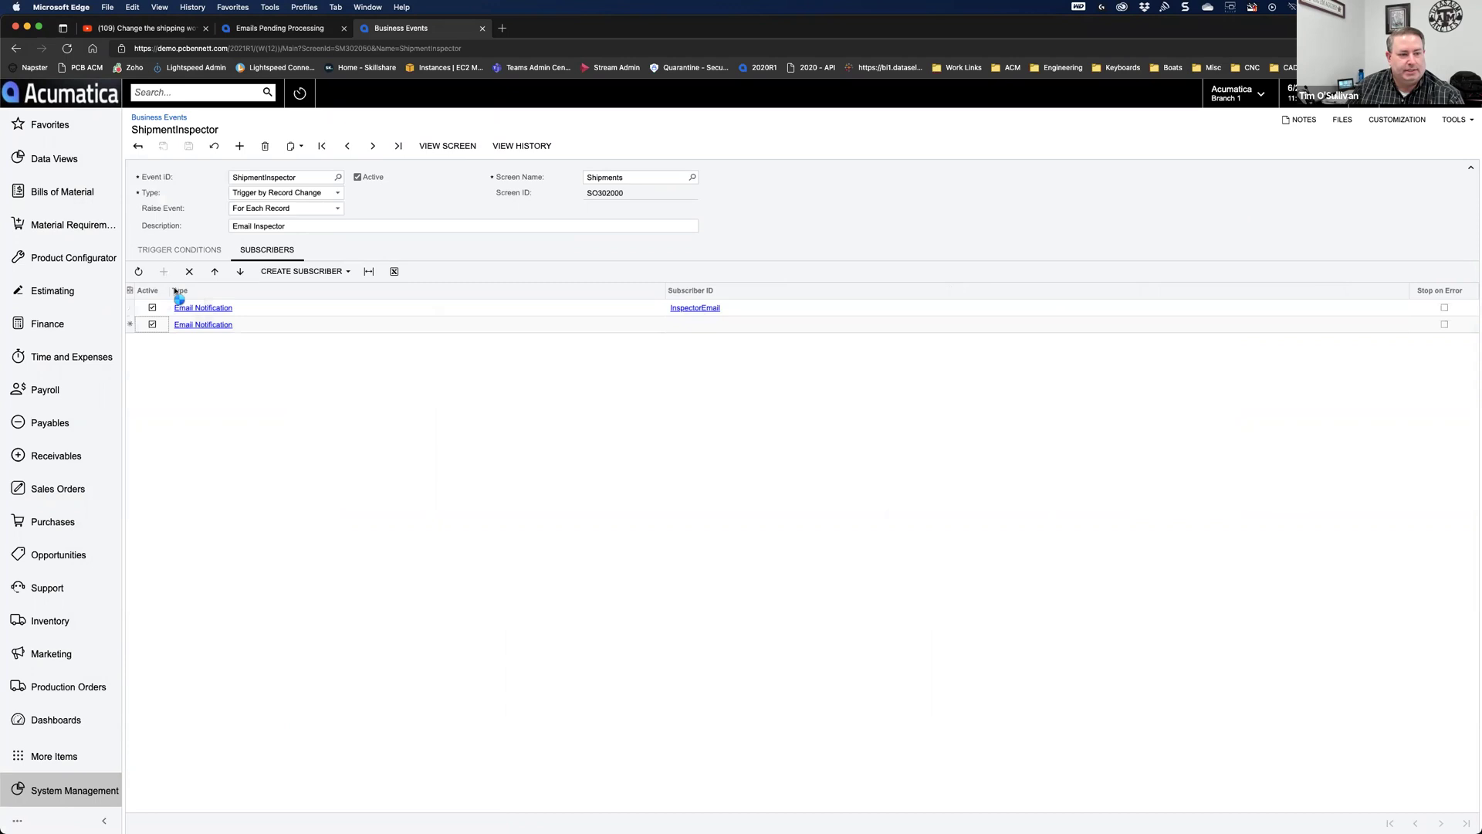
pyautogui.click(281, 328)
pyautogui.click(277, 333)
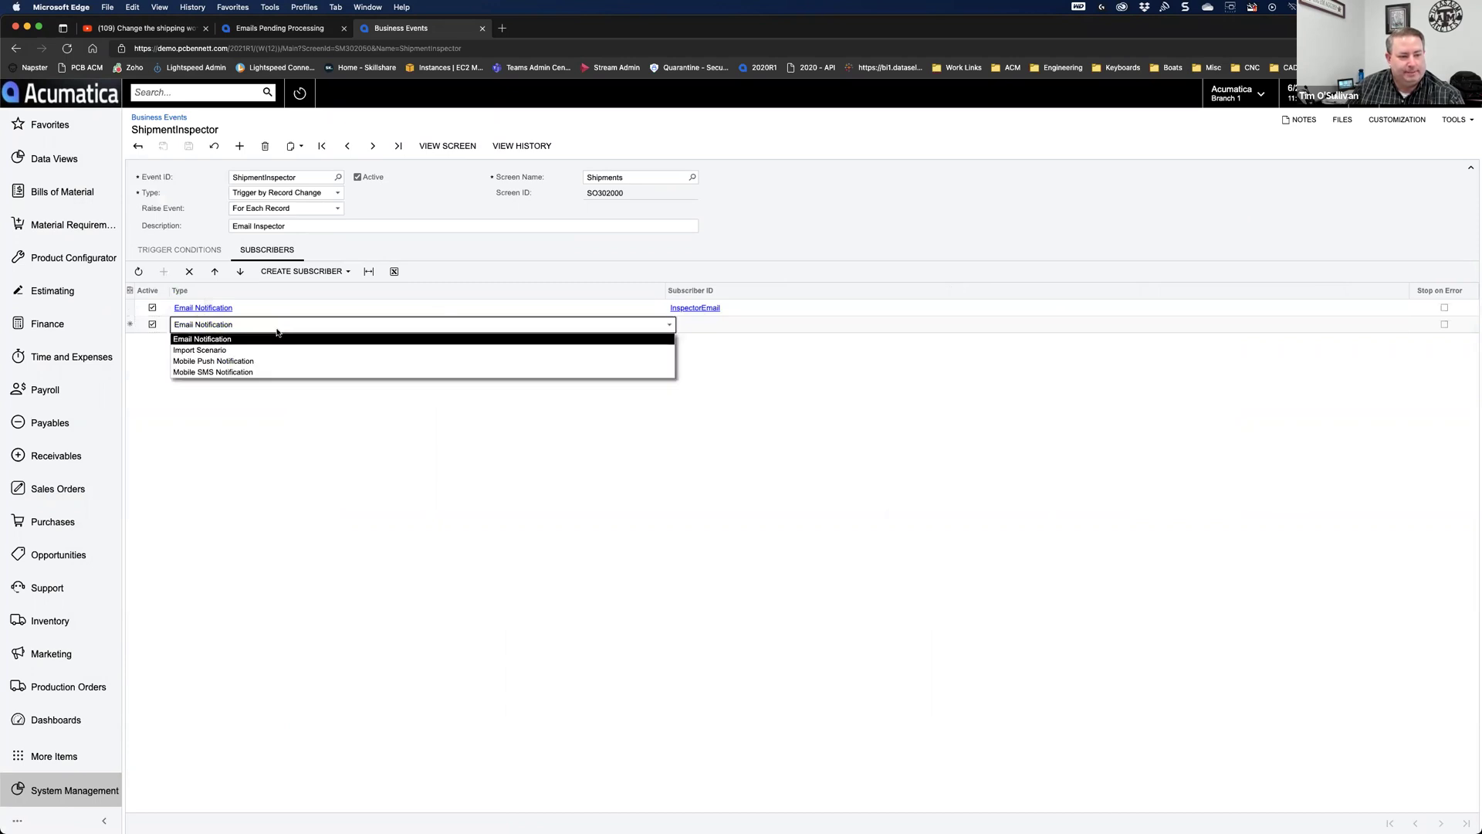
pyautogui.click(229, 373)
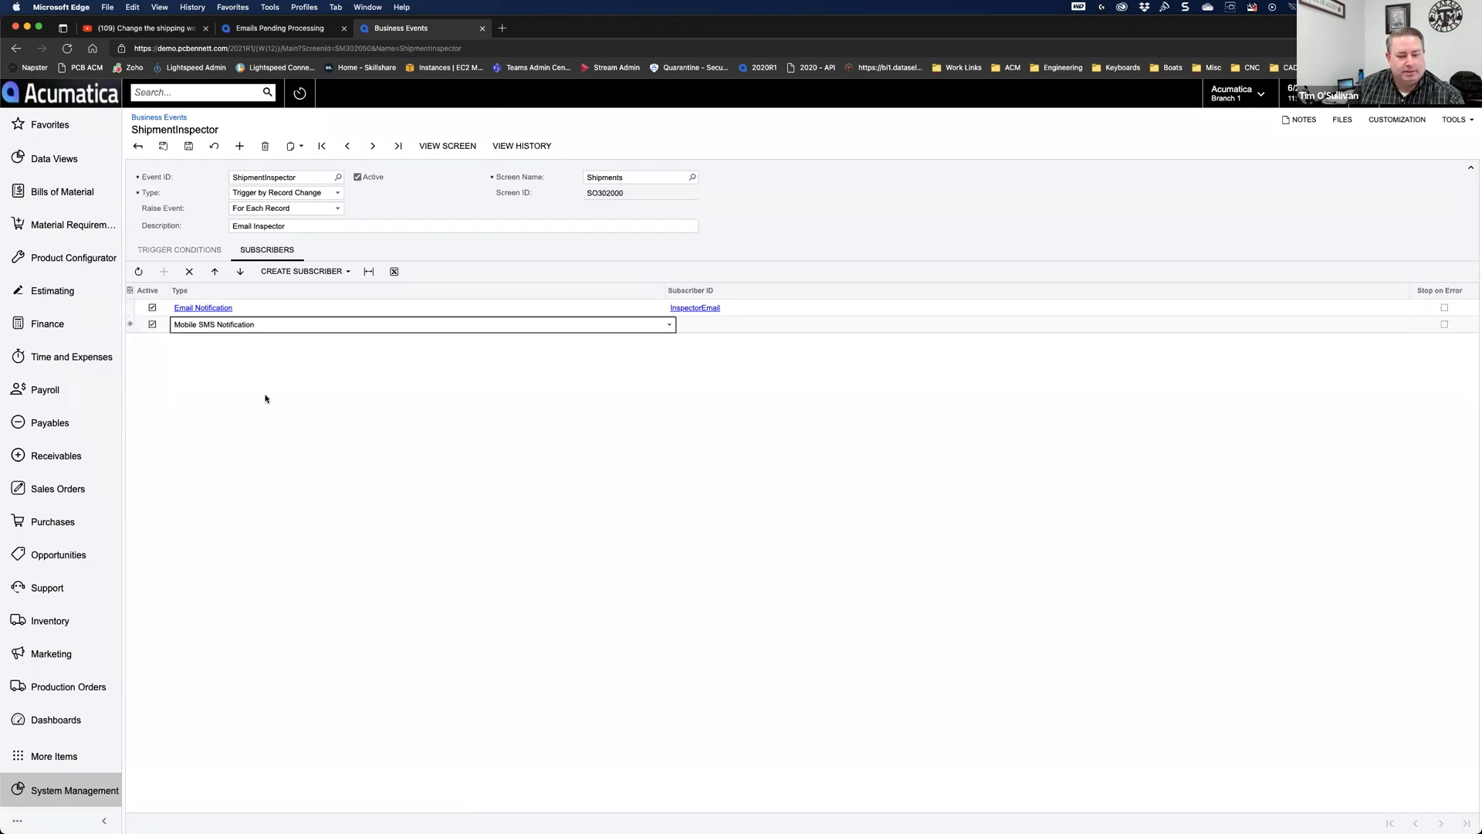
pyautogui.press('Tab')
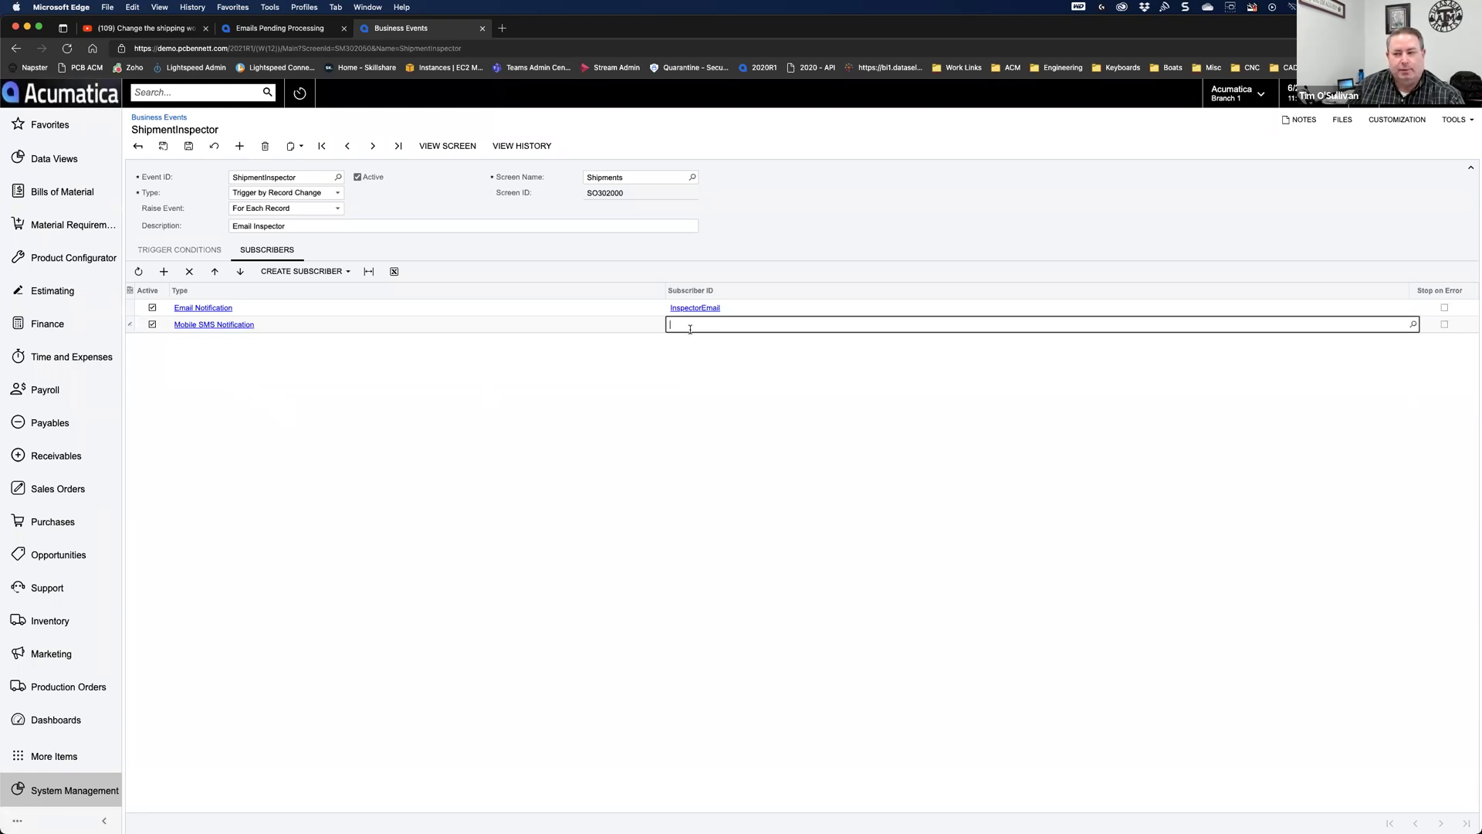
pyautogui.click(289, 272)
pyautogui.click(312, 341)
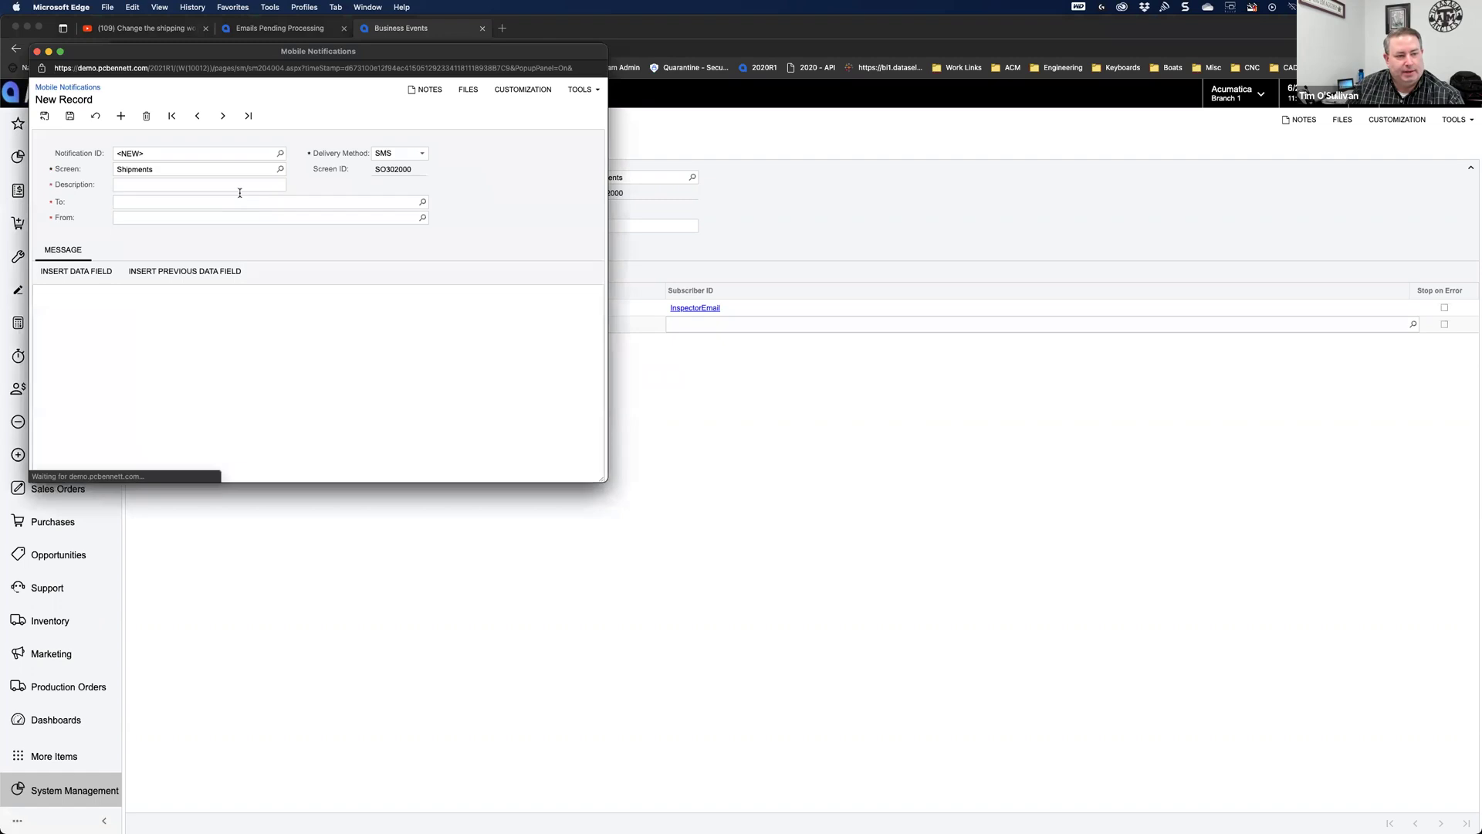
pyautogui.click(423, 202)
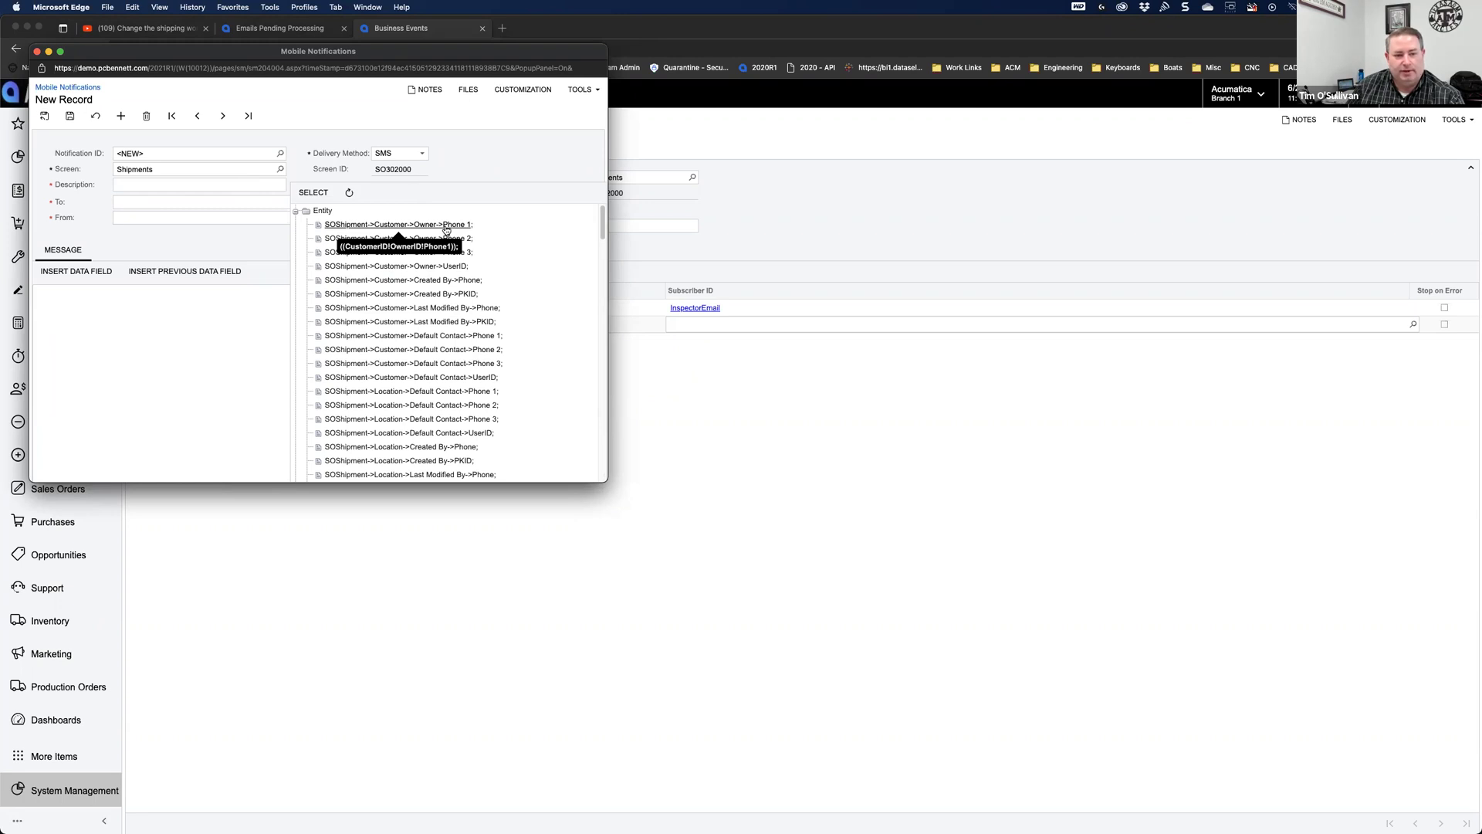
pyautogui.click(135, 204)
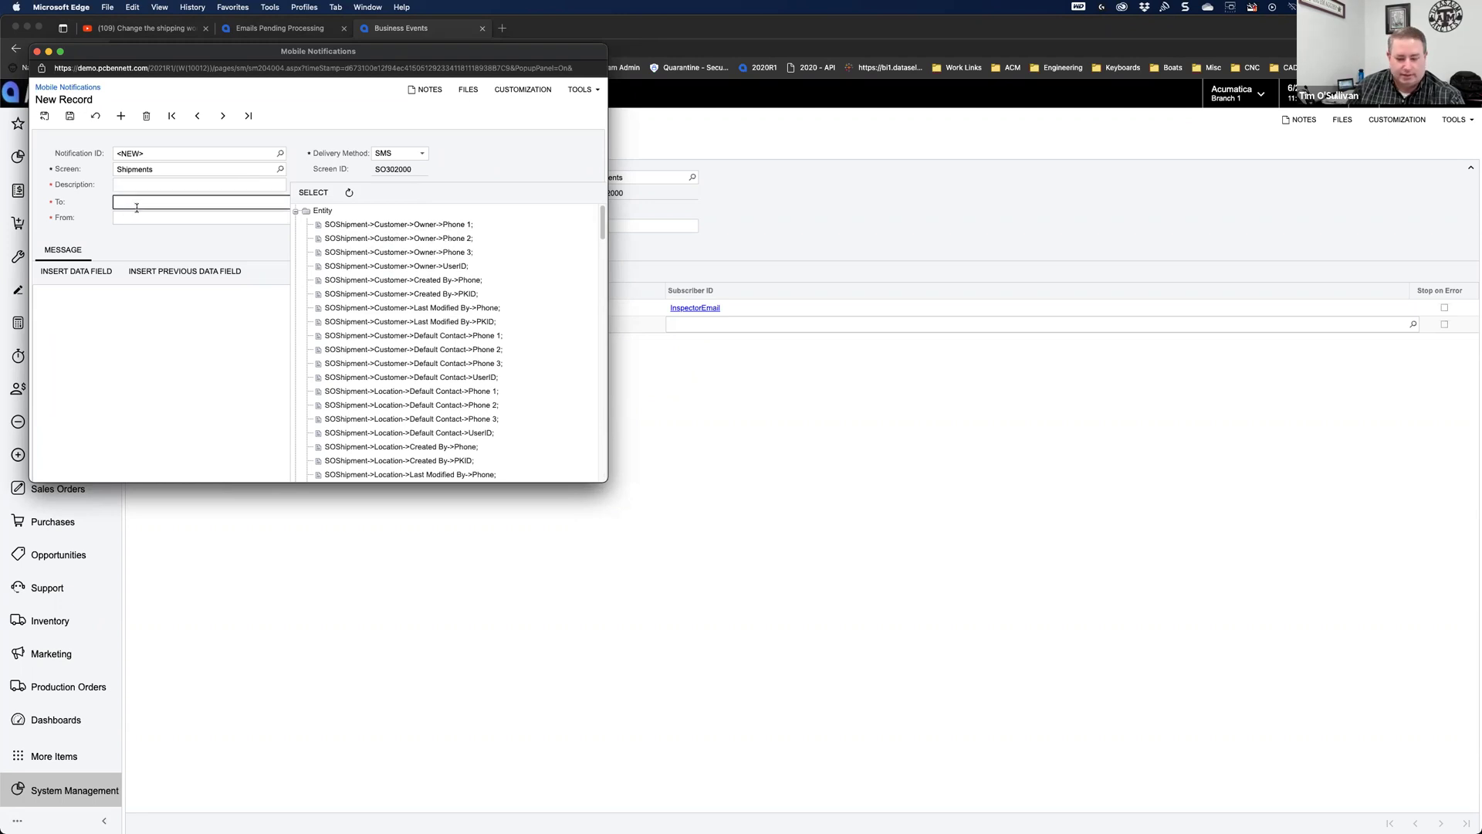
pyautogui.press('Tab')
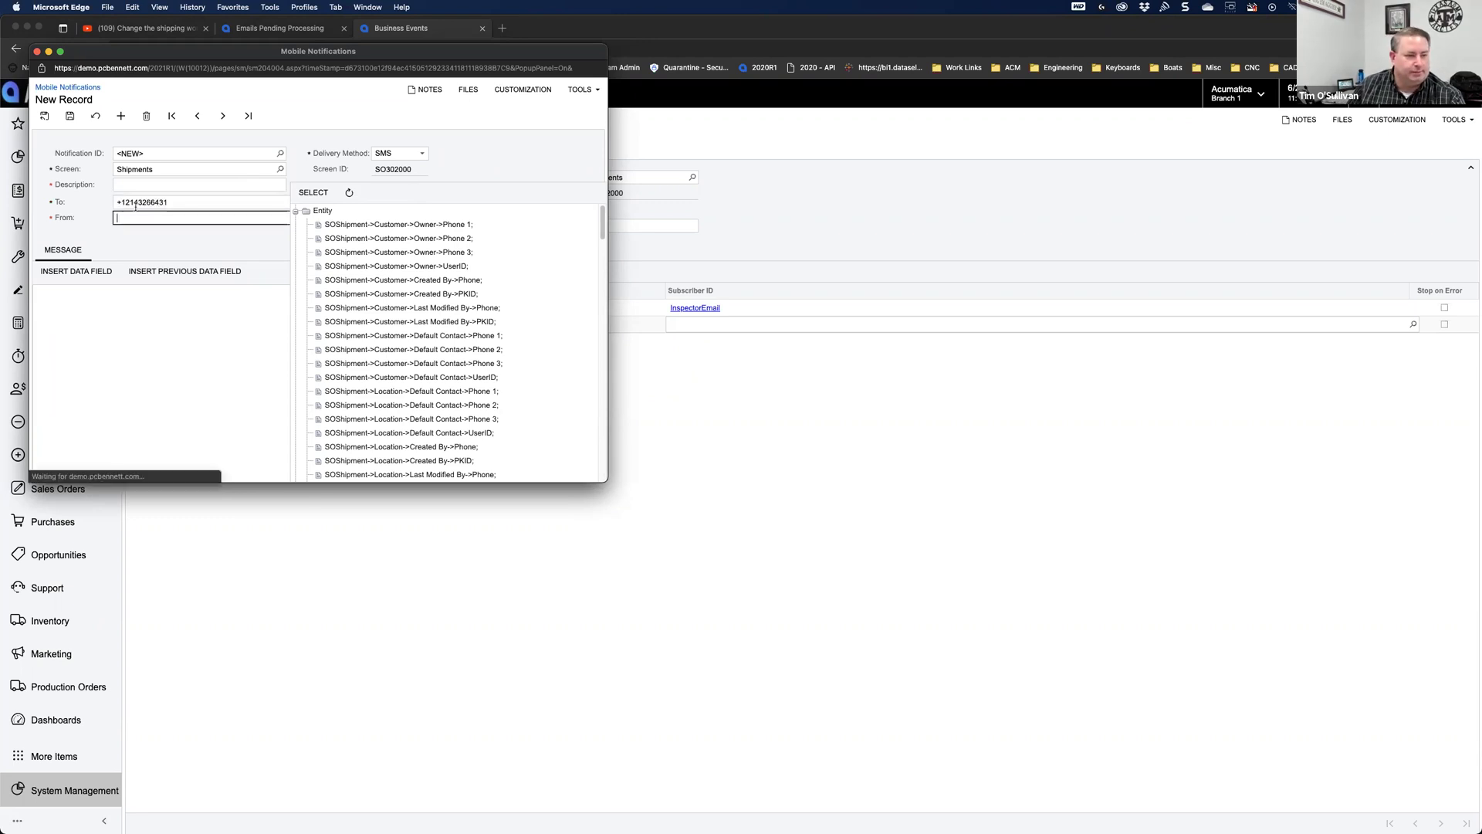
pyautogui.click(230, 251)
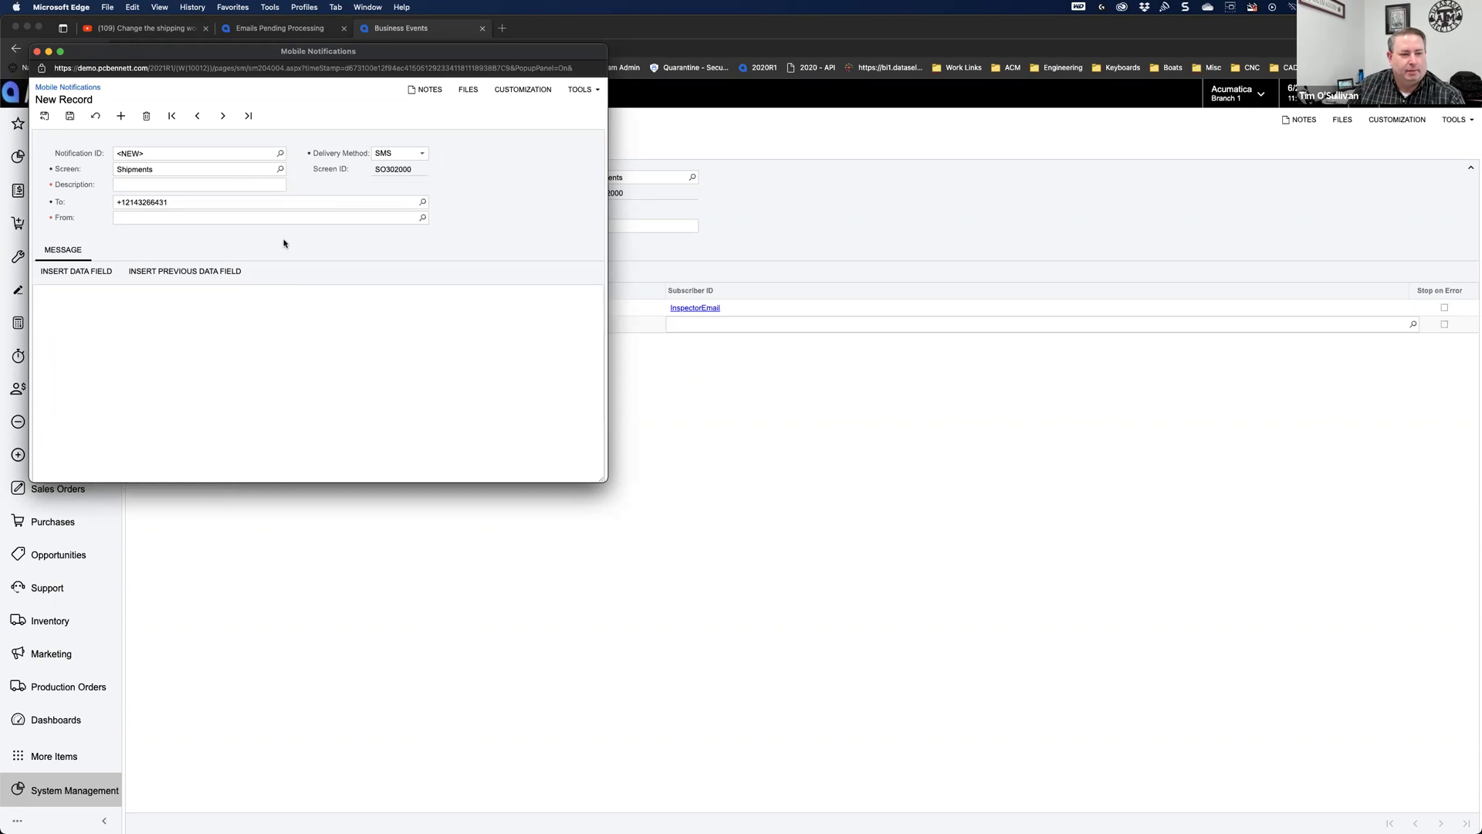
pyautogui.click(422, 218)
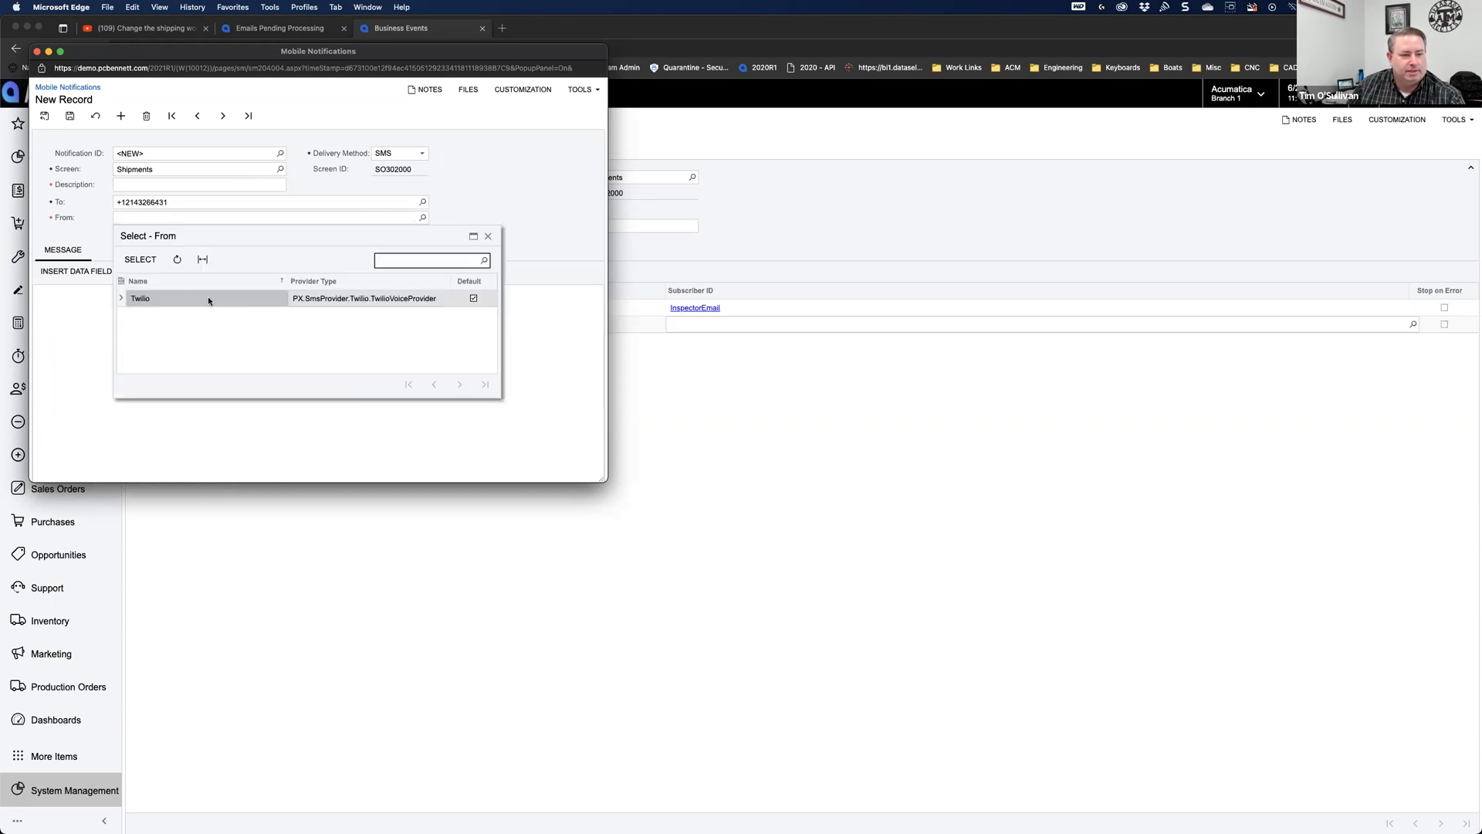
pyautogui.doubleClick(150, 298)
pyautogui.click(159, 249)
pyautogui.click(95, 303)
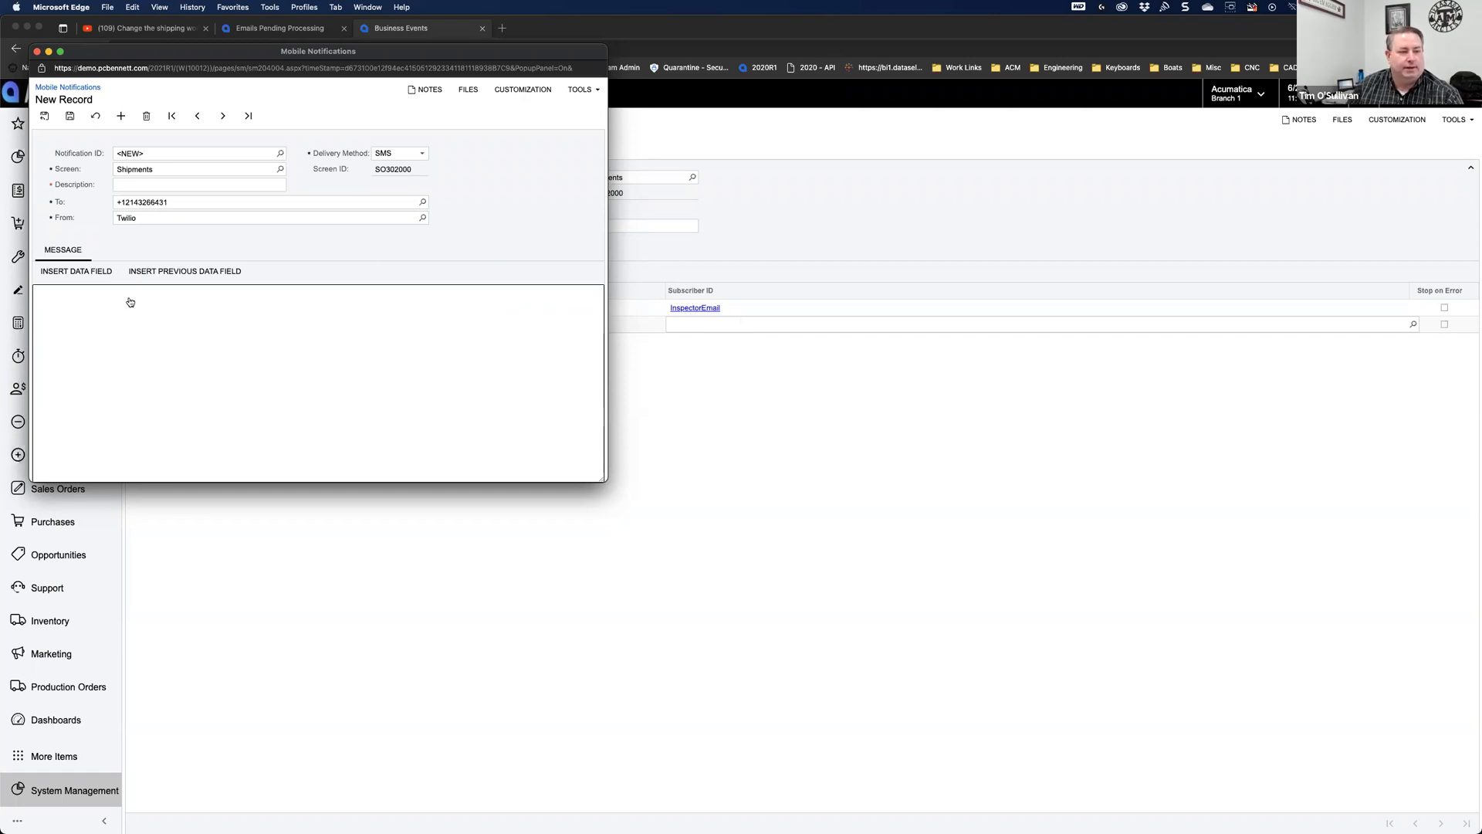
pyautogui.click(36, 51)
# Step: Discard and delete the unsaved SMS subscriber row, check Twilio under SMS Providers, and return to Emails Pending Processing
pyautogui.click(765, 296)
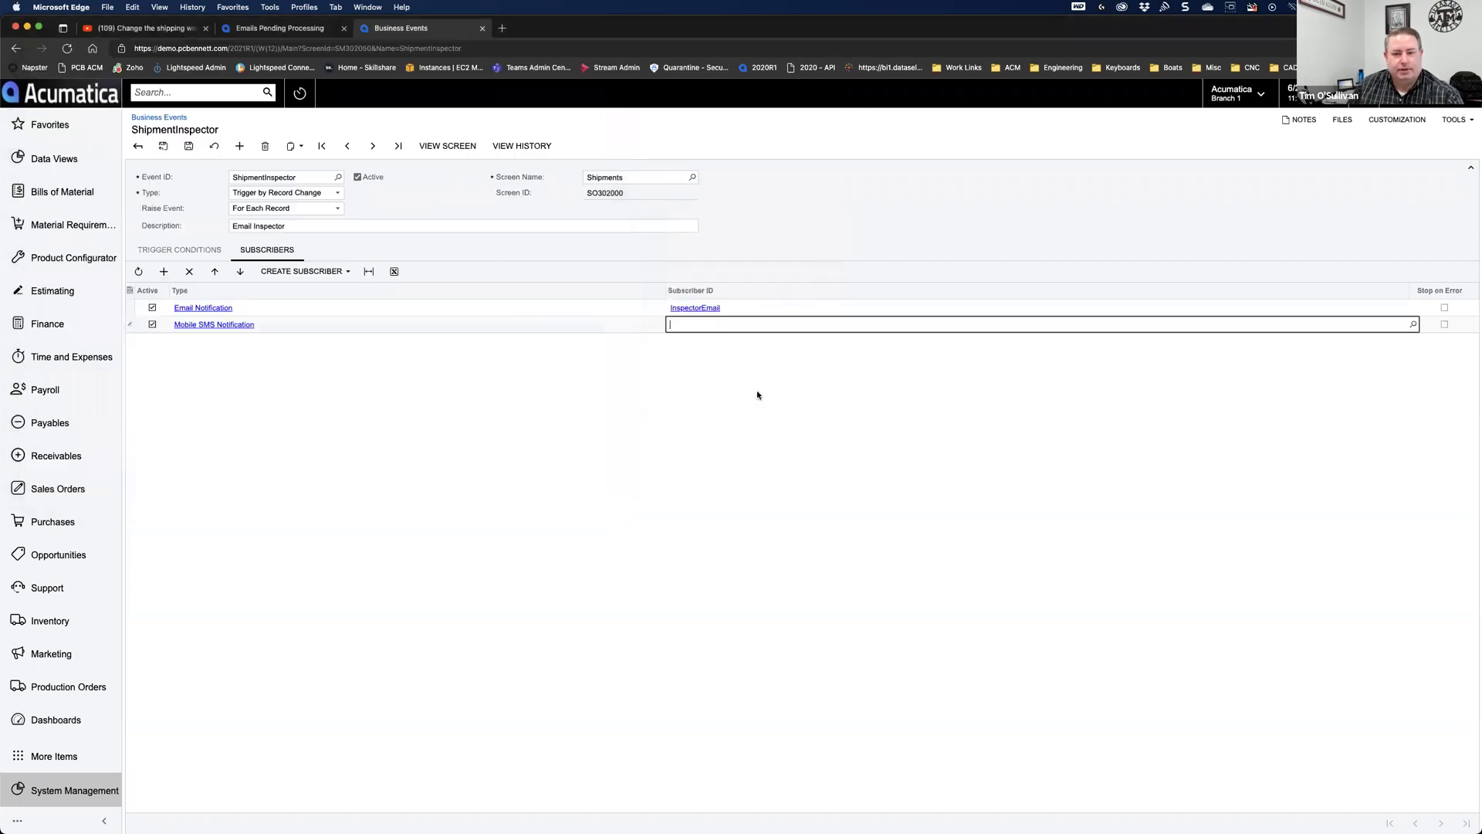
pyautogui.click(189, 271)
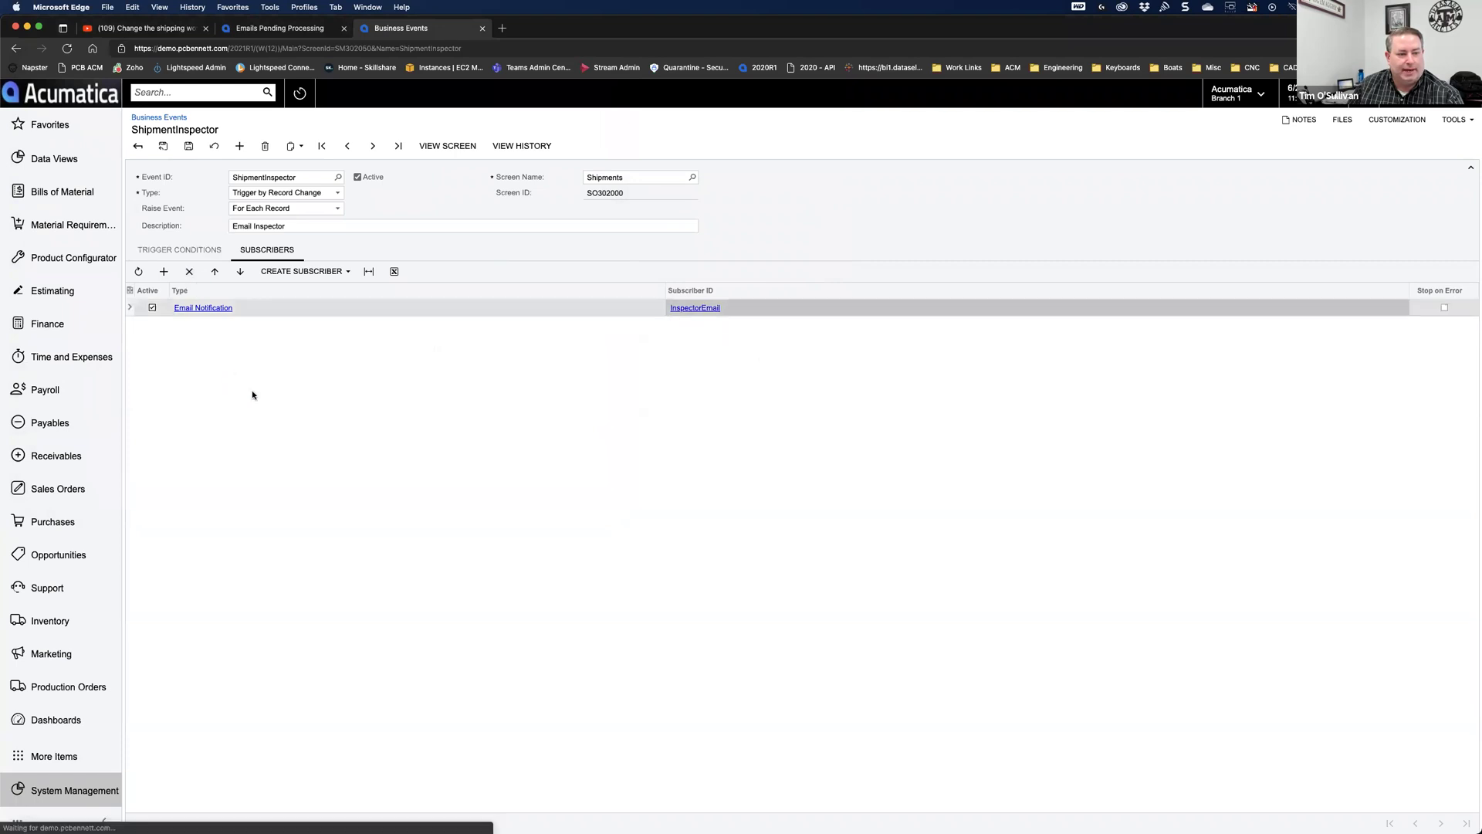
pyautogui.click(226, 94)
pyautogui.write('sms')
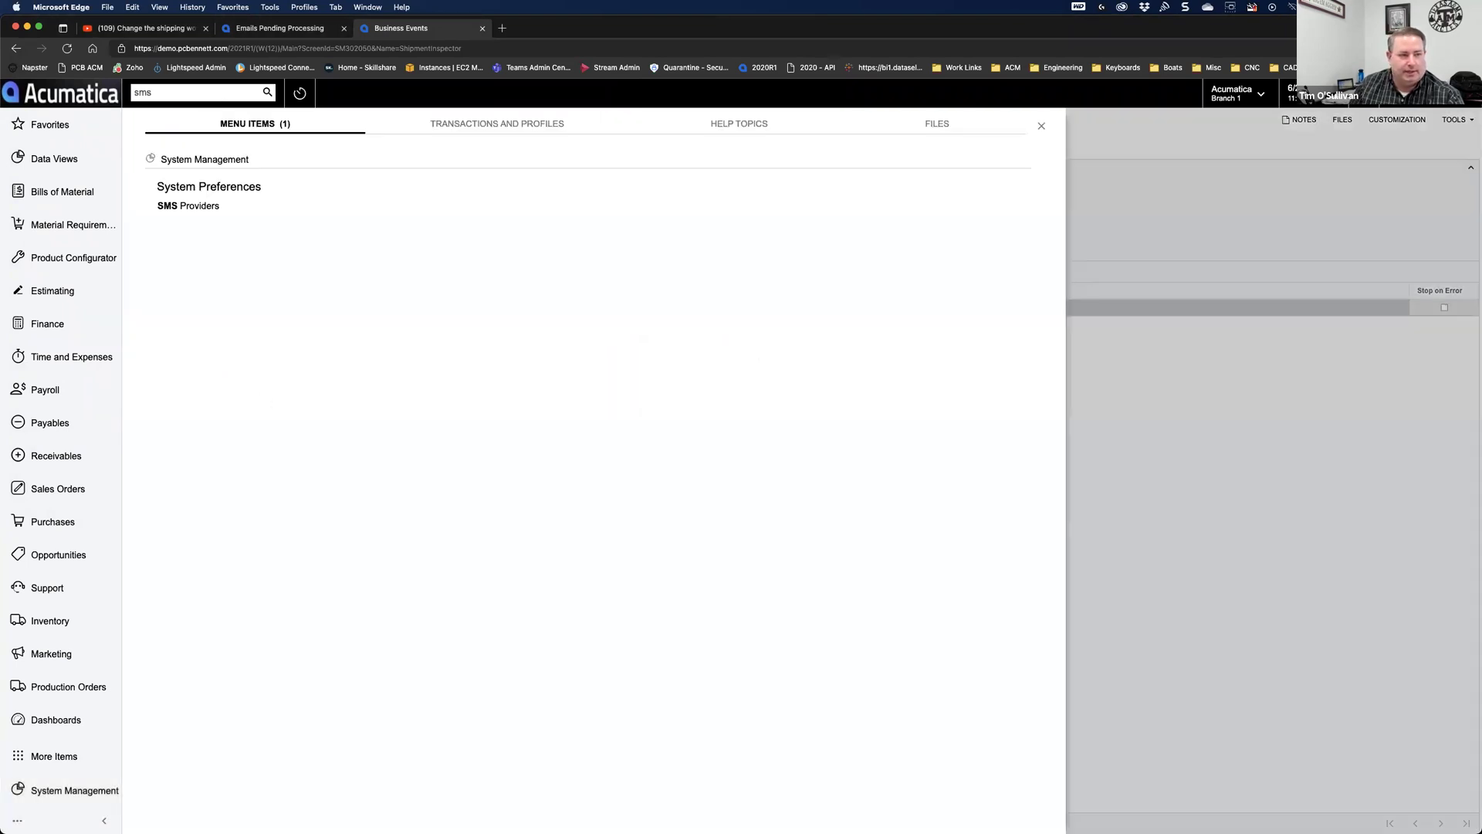
pyautogui.click(210, 206)
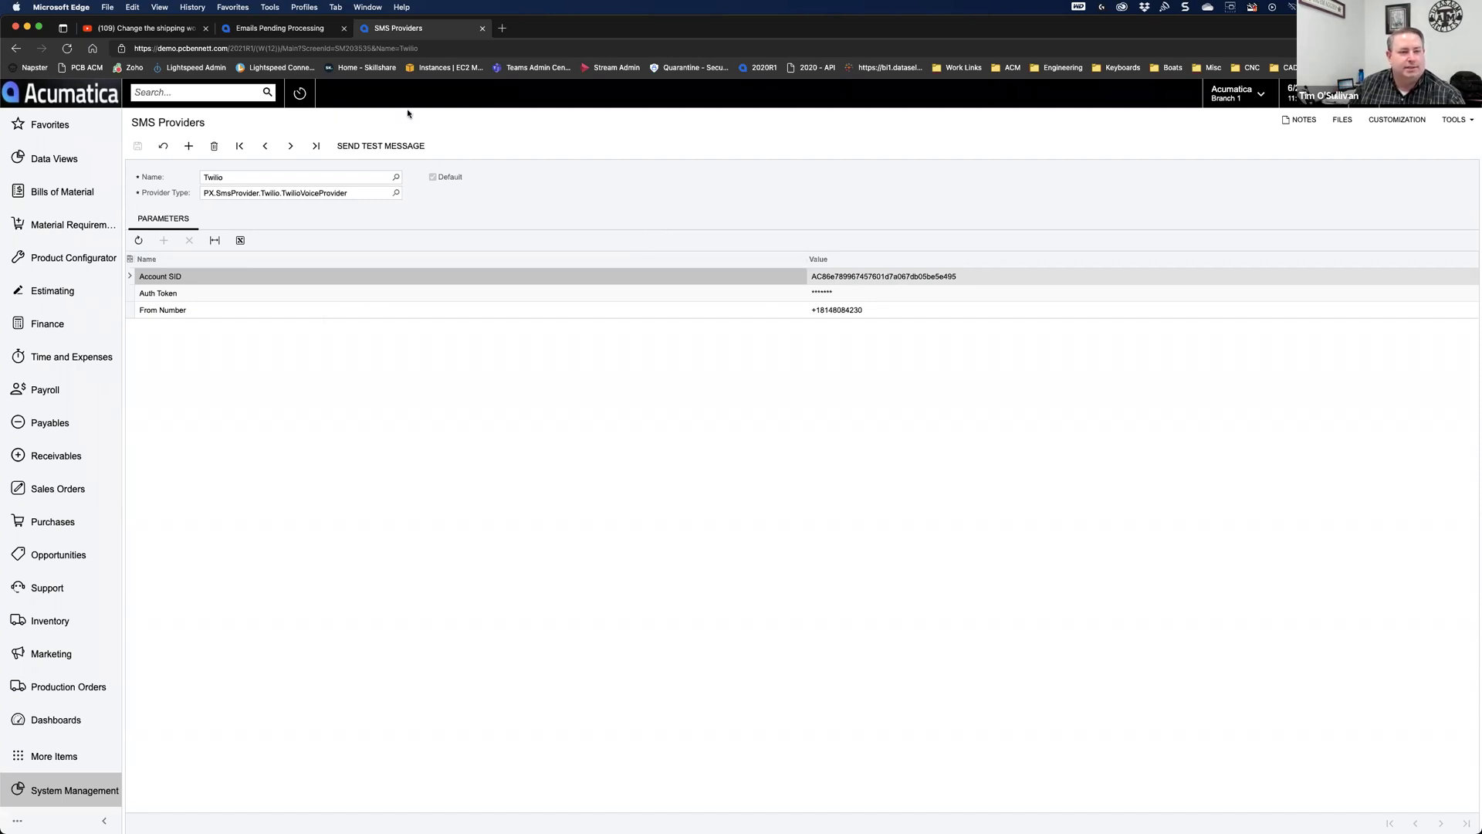
pyautogui.click(287, 31)
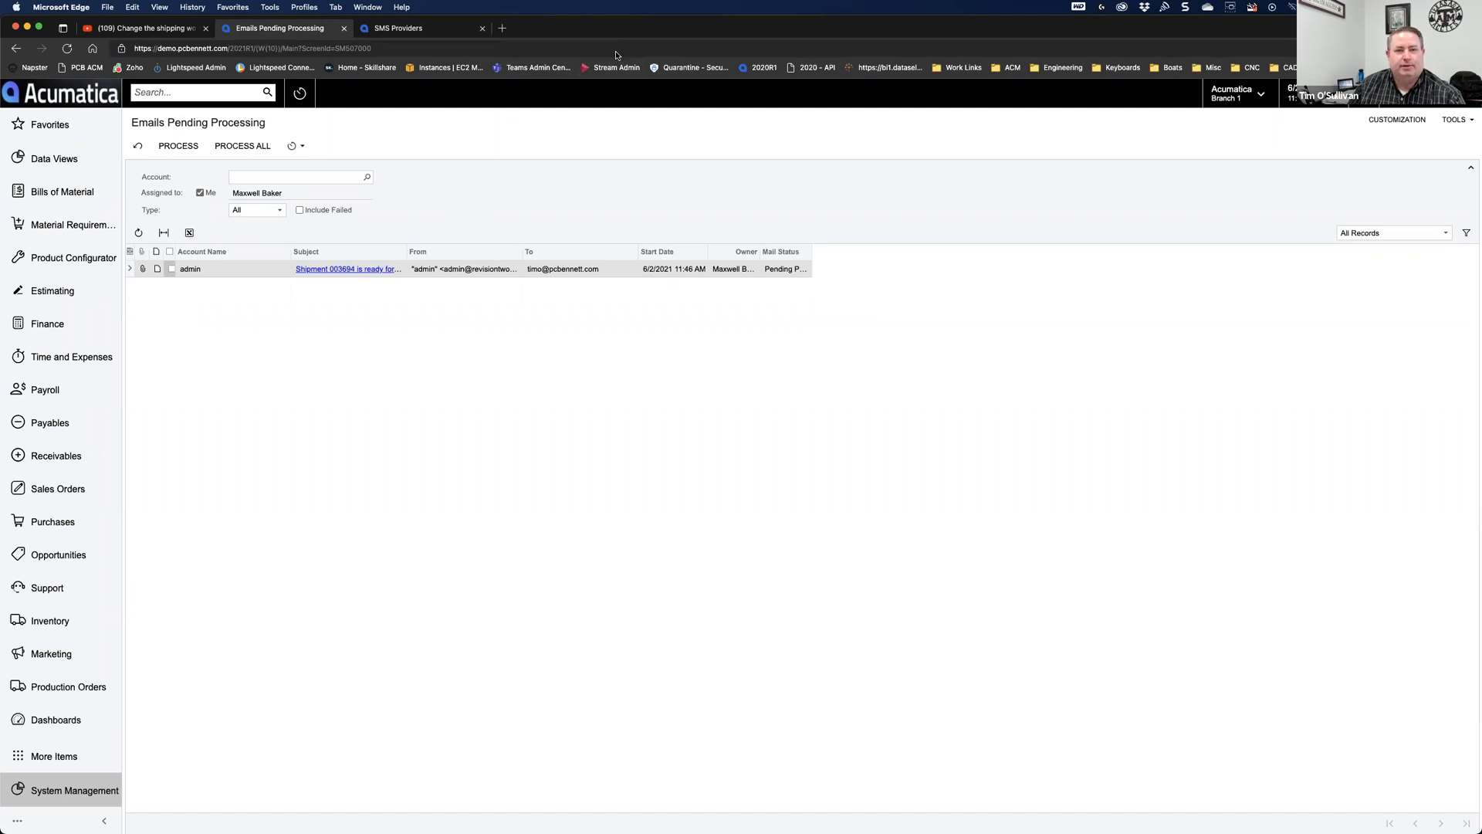
# Step: Return to PowerPoint and show slide 5 with contact details and Acumatica's YouTube channel link
pyautogui.moveTo(653, 829)
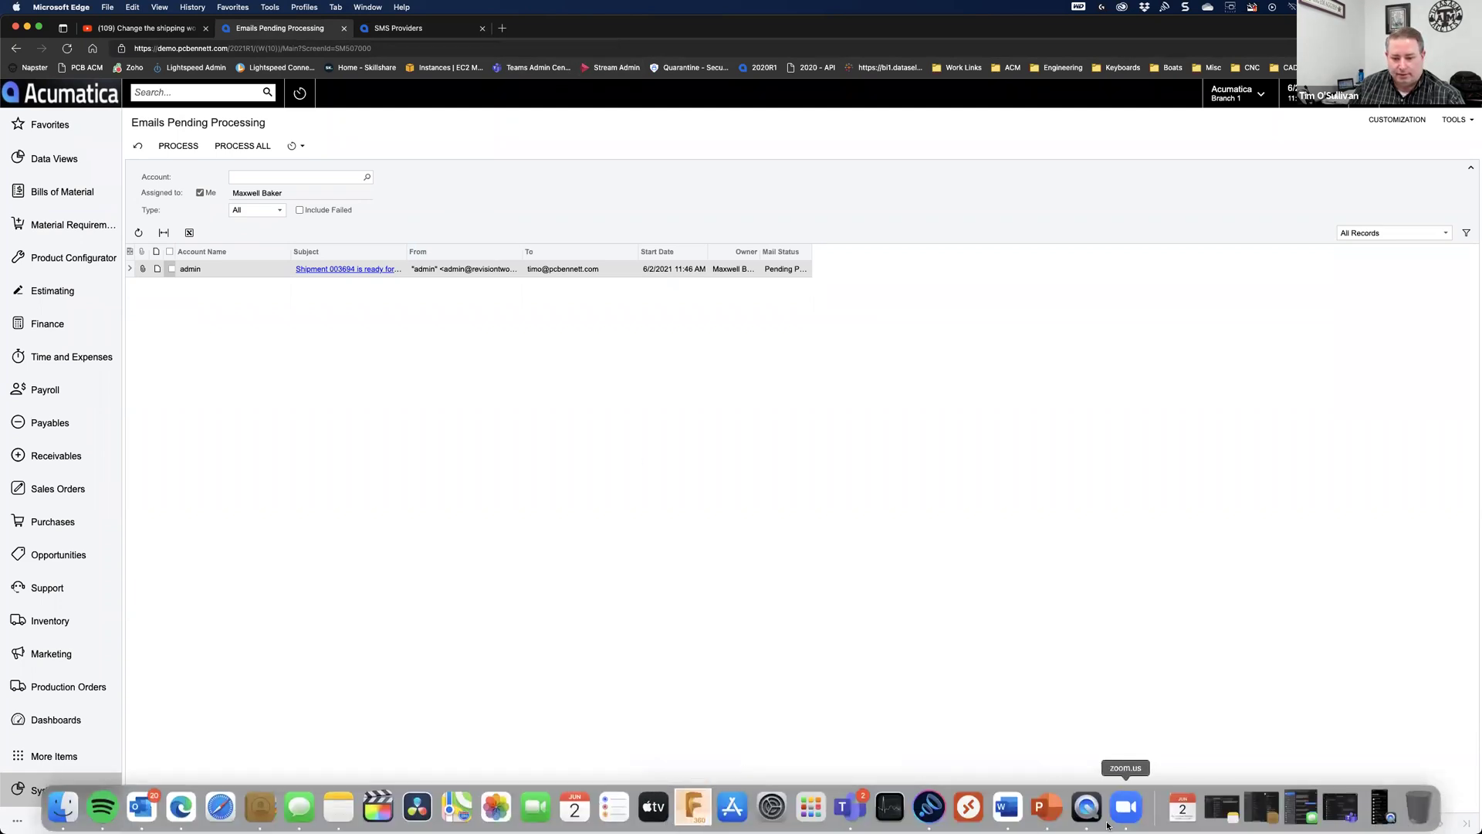
pyautogui.click(1060, 815)
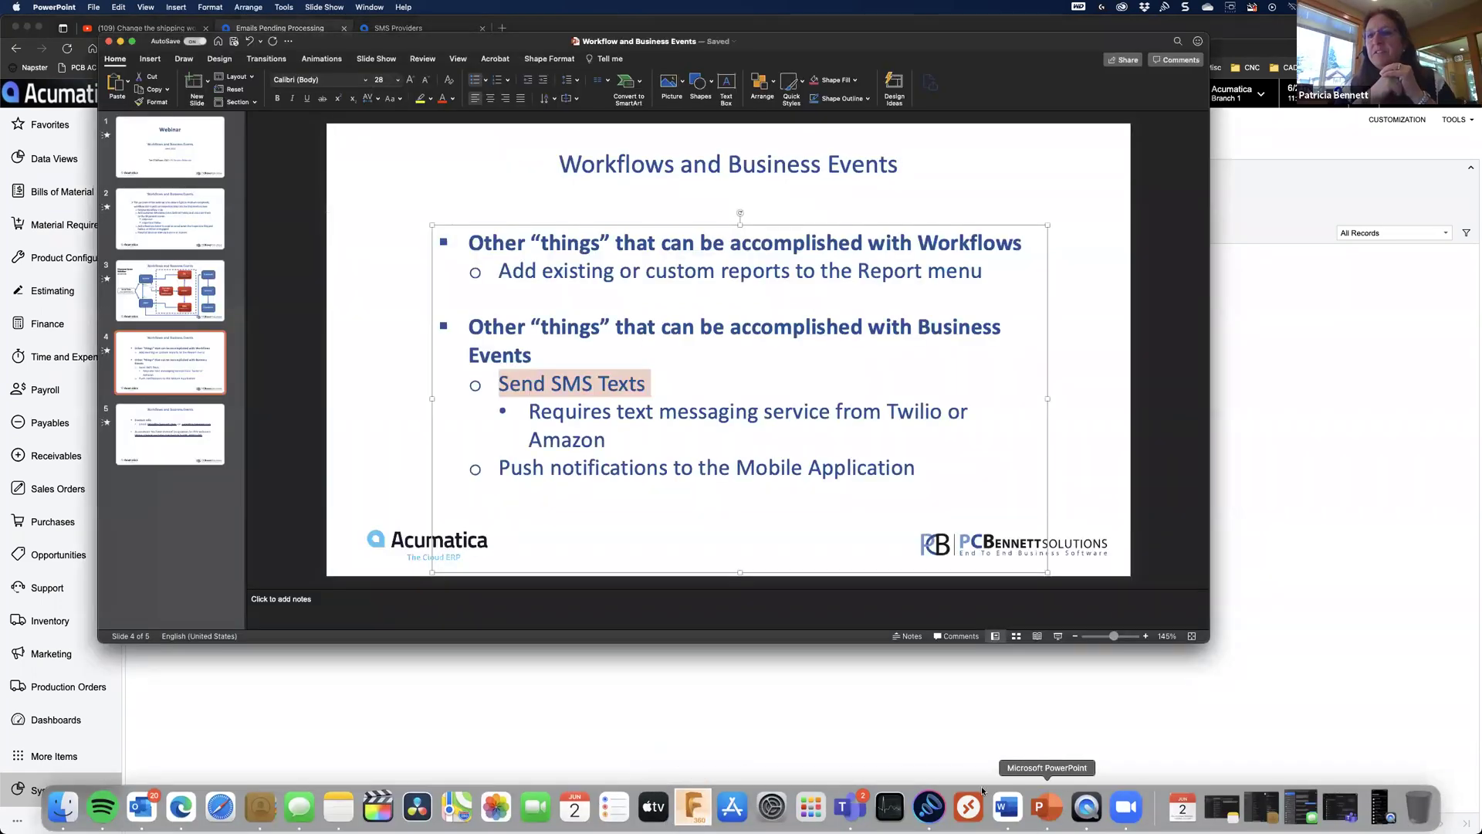
pyautogui.click(186, 457)
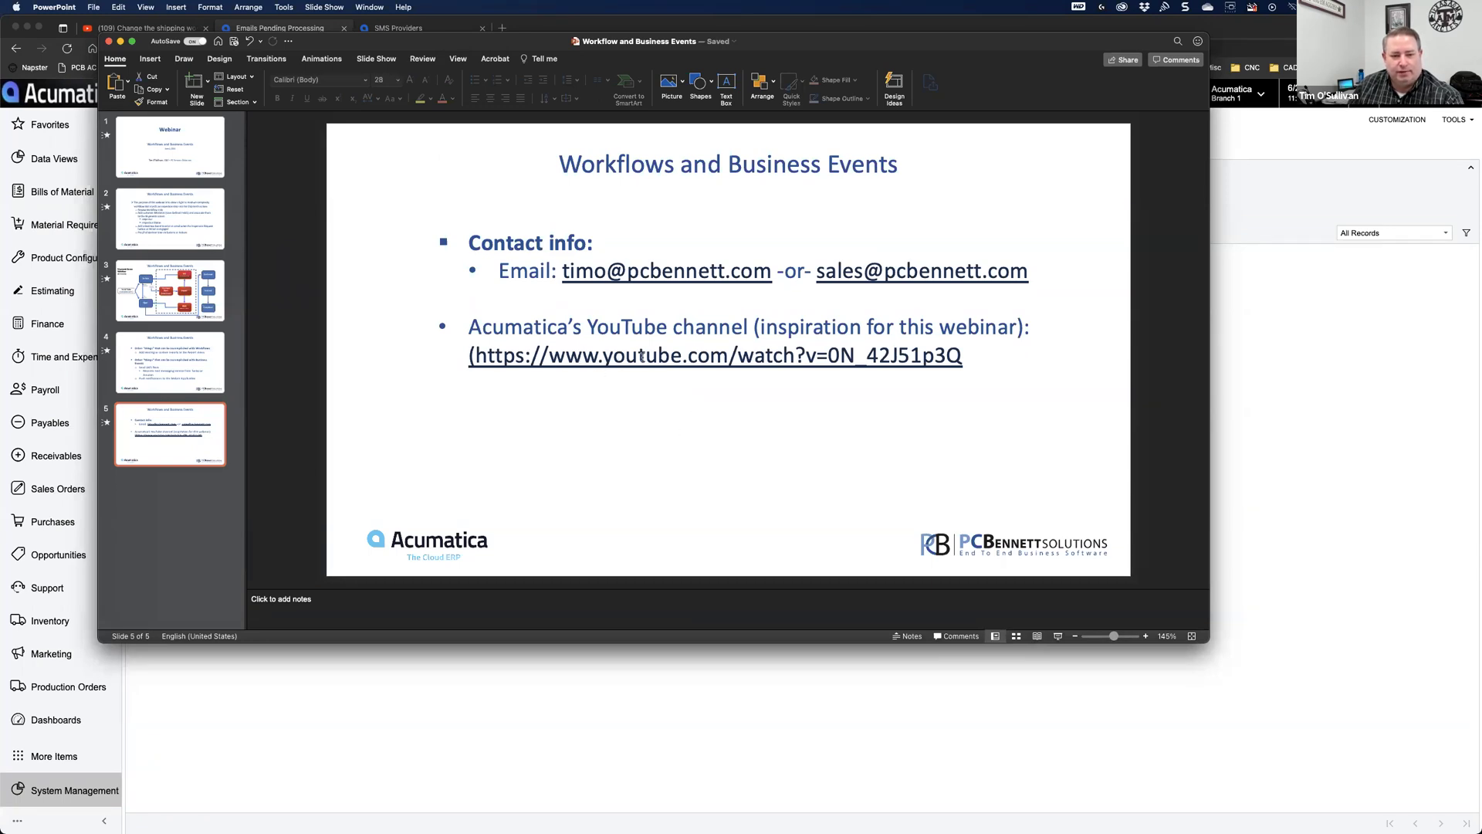
pyautogui.click(632, 425)
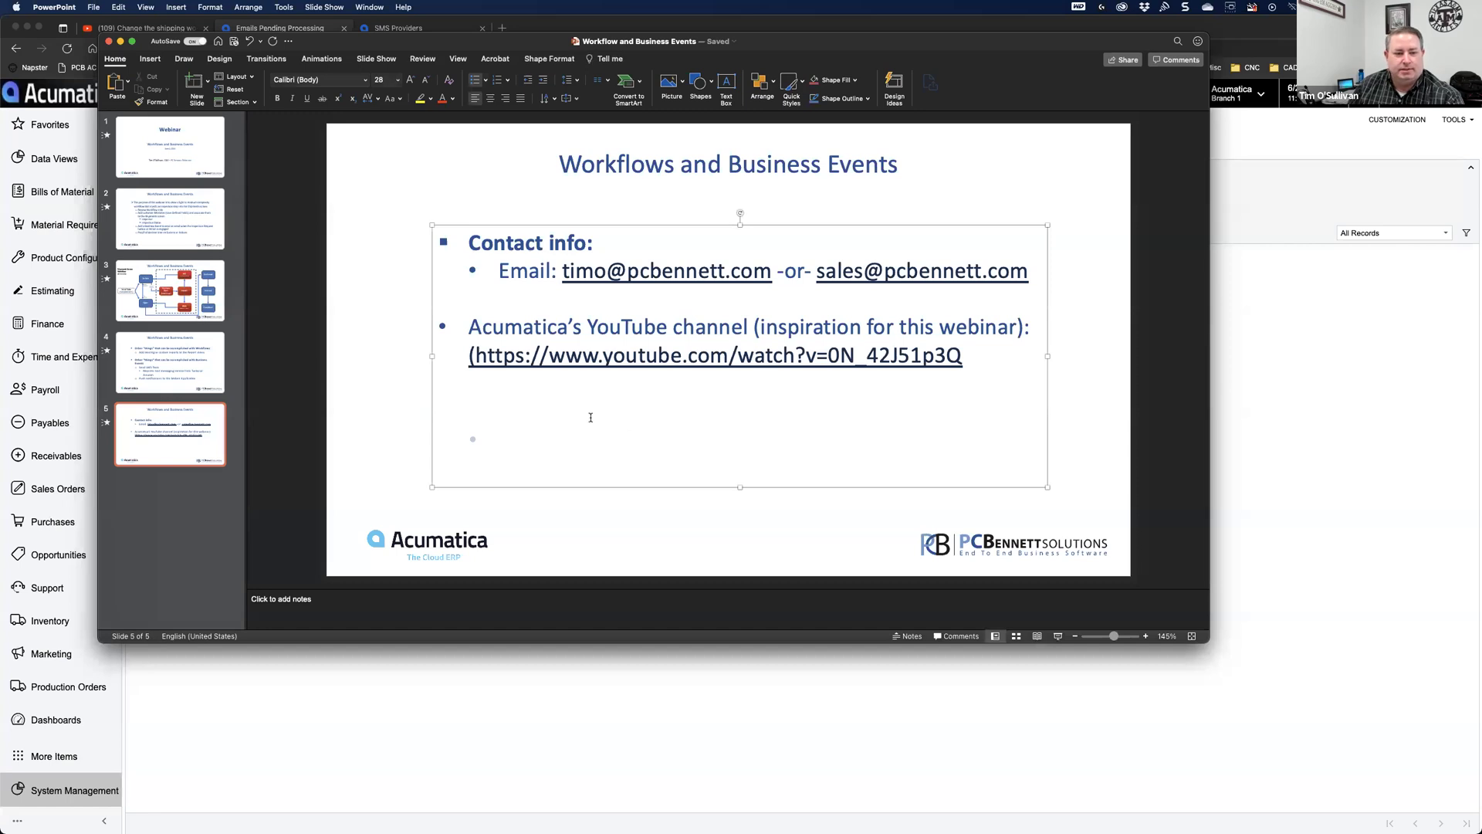
pyautogui.click(969, 193)
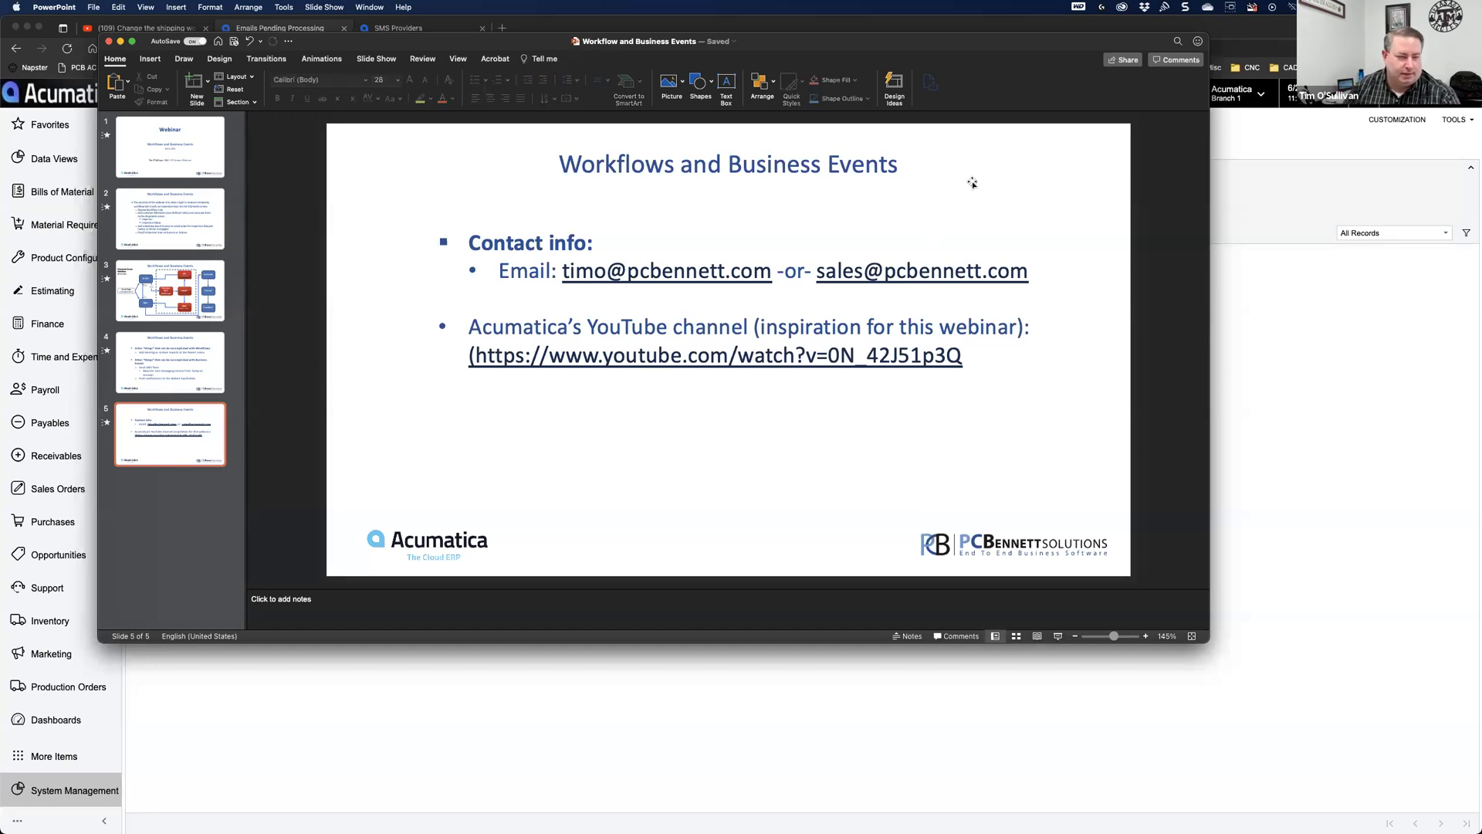